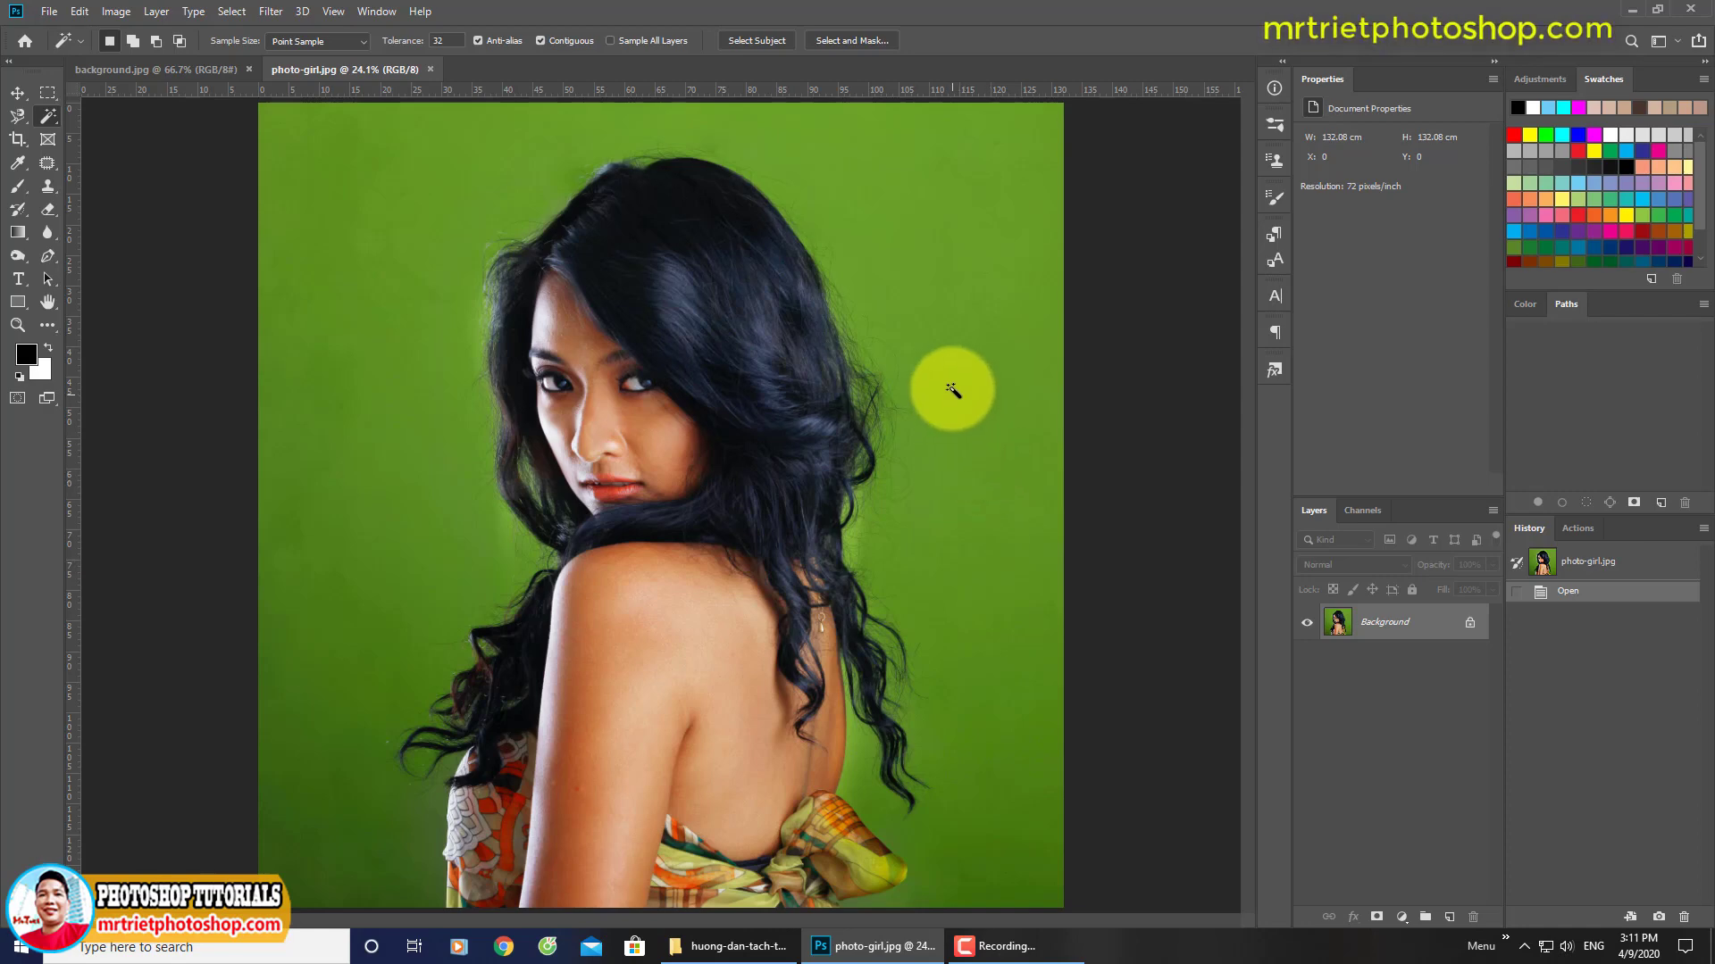
# Step: Magic-wand the green backdrop, then switch to the Magnetic Lasso (width 10 px, contrast 10%, frequency 57)
pyautogui.click(439, 284)
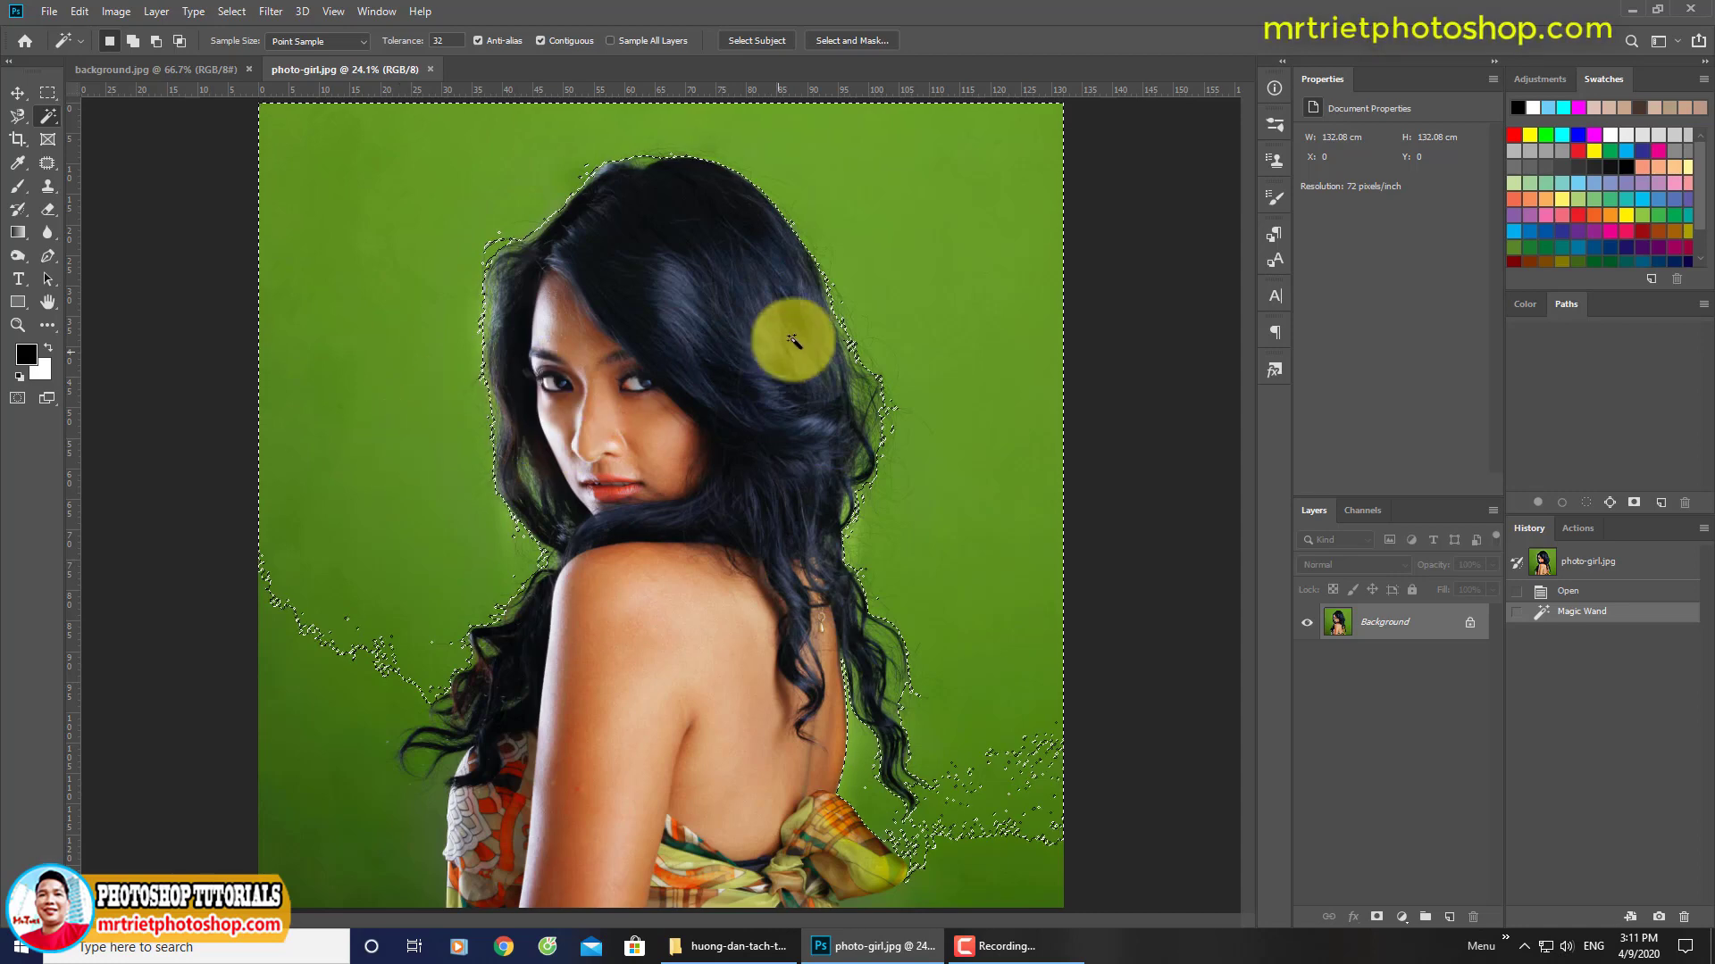
pyautogui.click(18, 118)
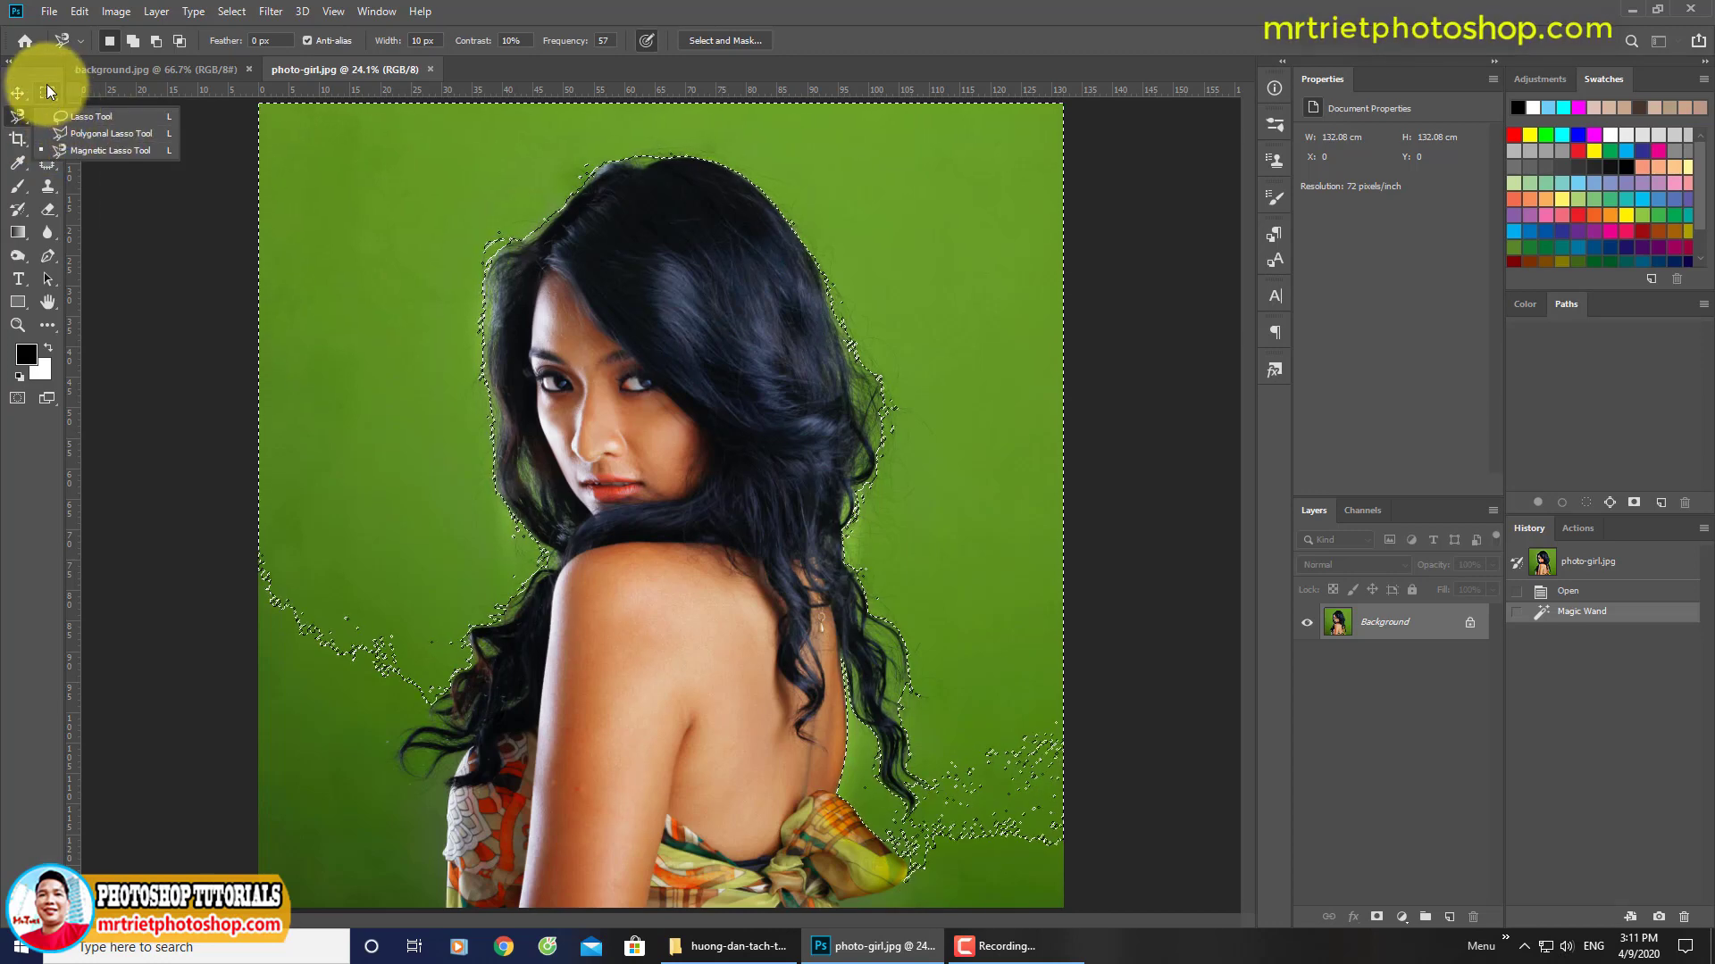
pyautogui.moveTo(43, 72); pyautogui.dragTo(44, 73)
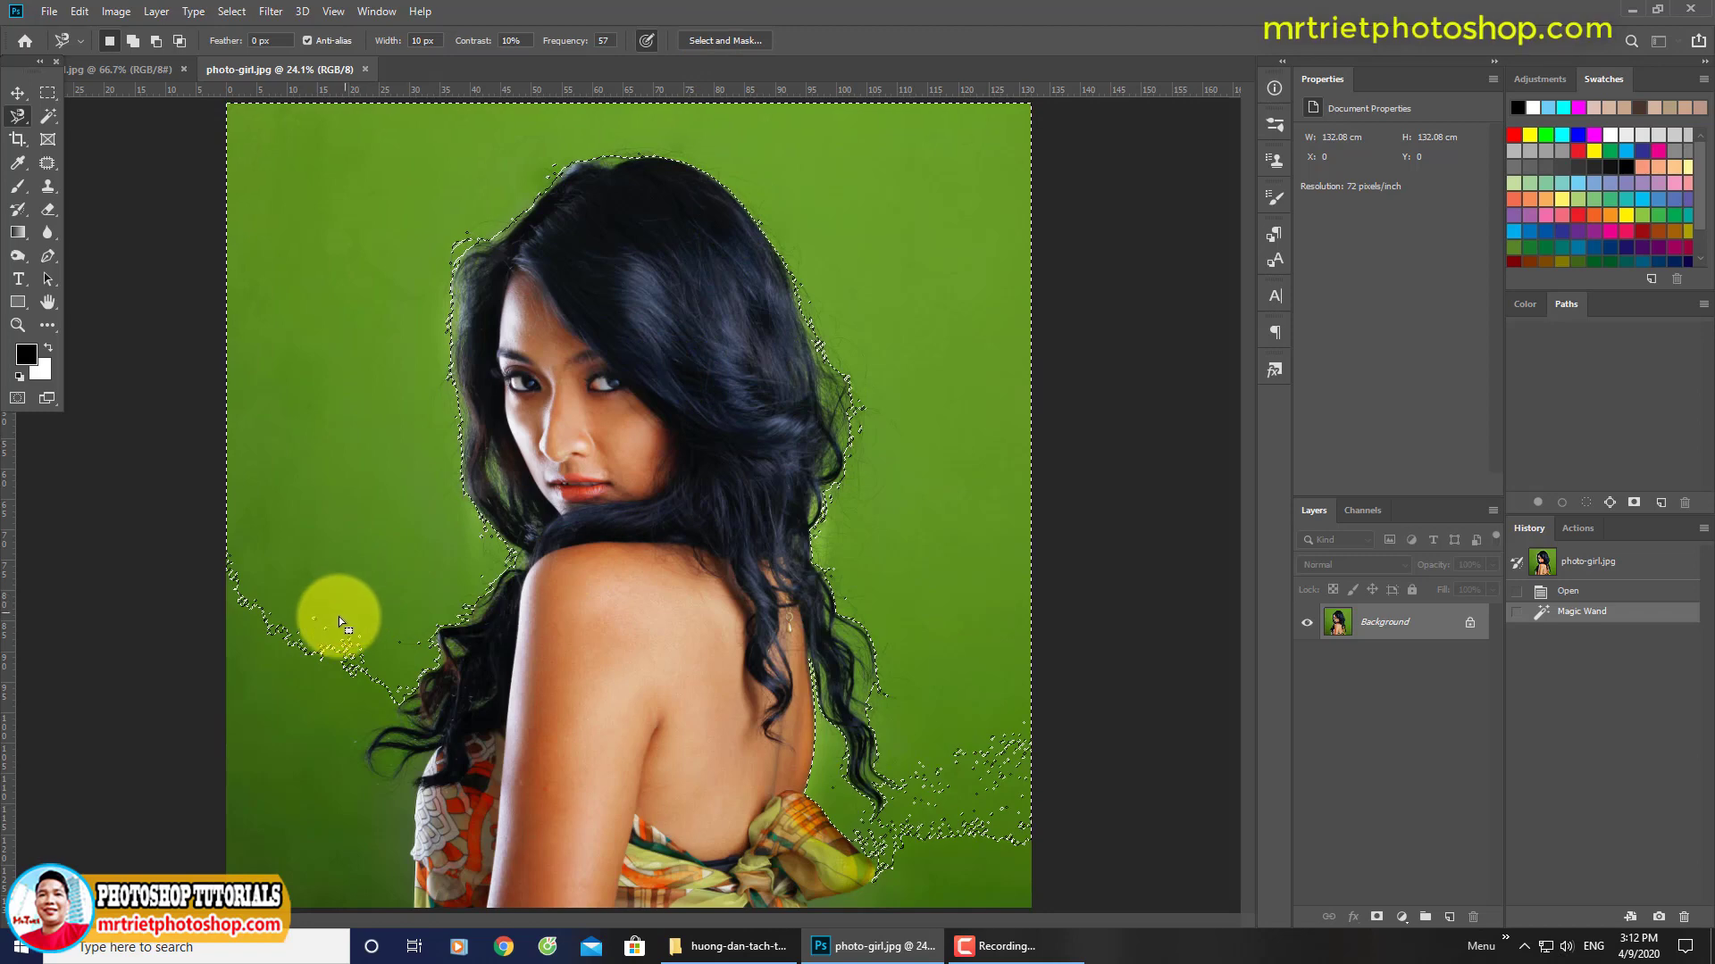
# Step: Clear the selection and reselect the green backdrop with the Magic Wand, adding both lower corners
pyautogui.click(48, 117)
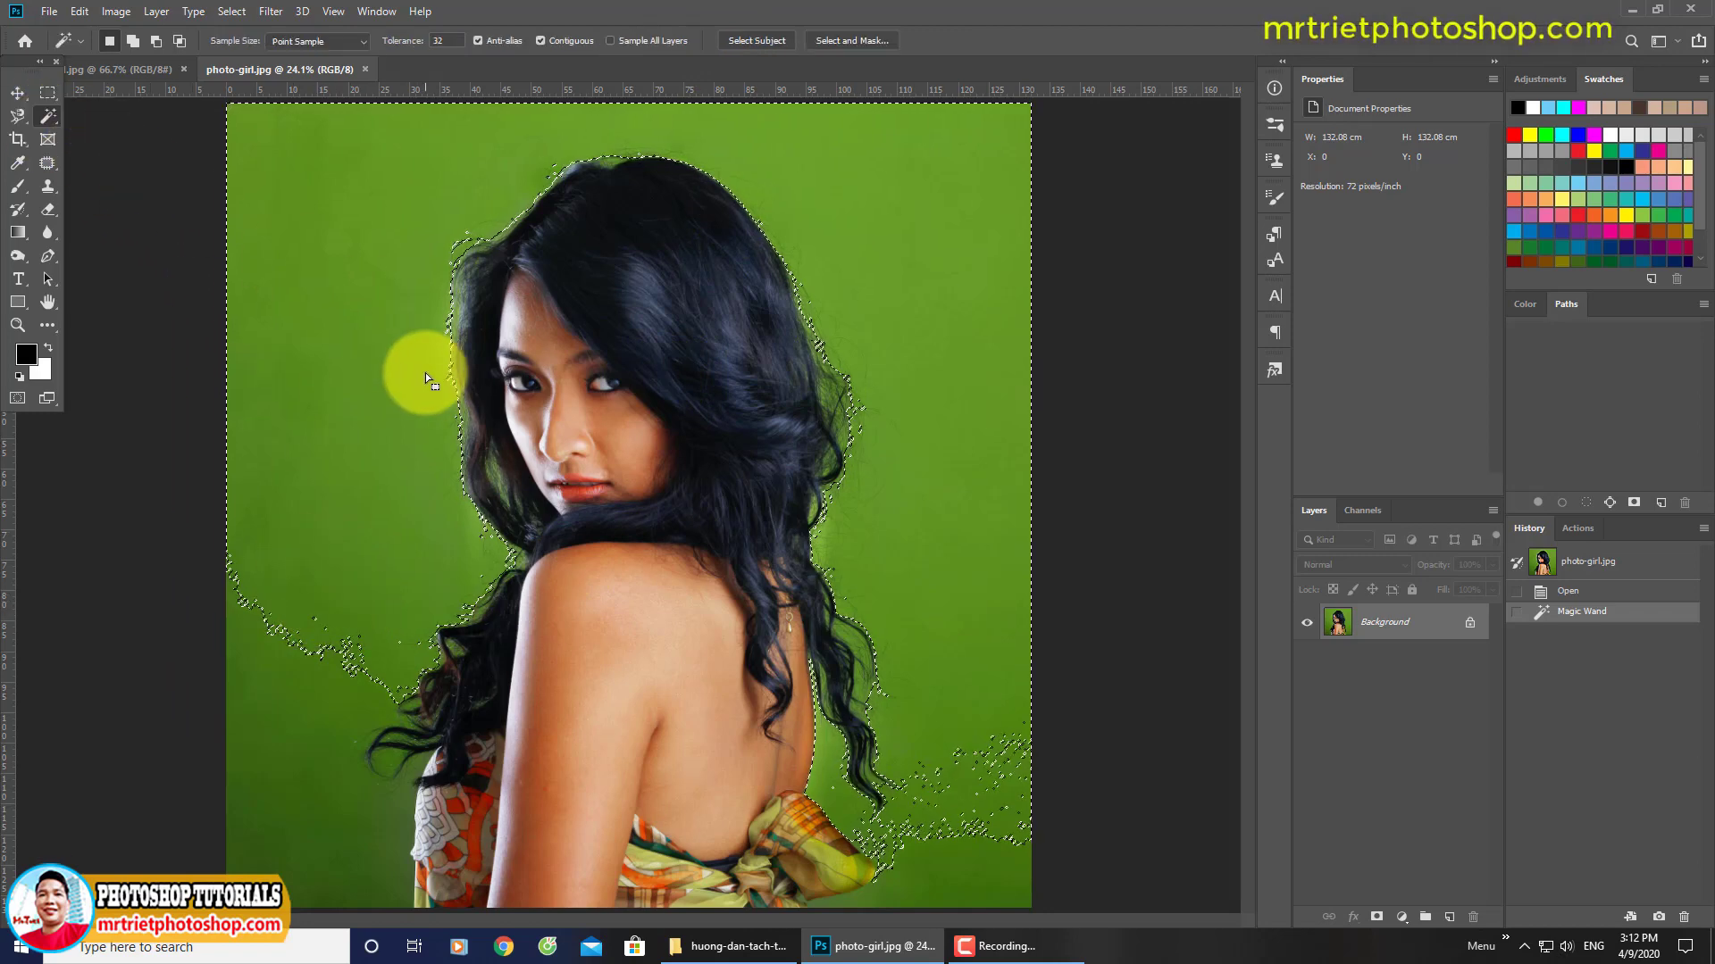
pyautogui.hotkey('ctrl', 'd')
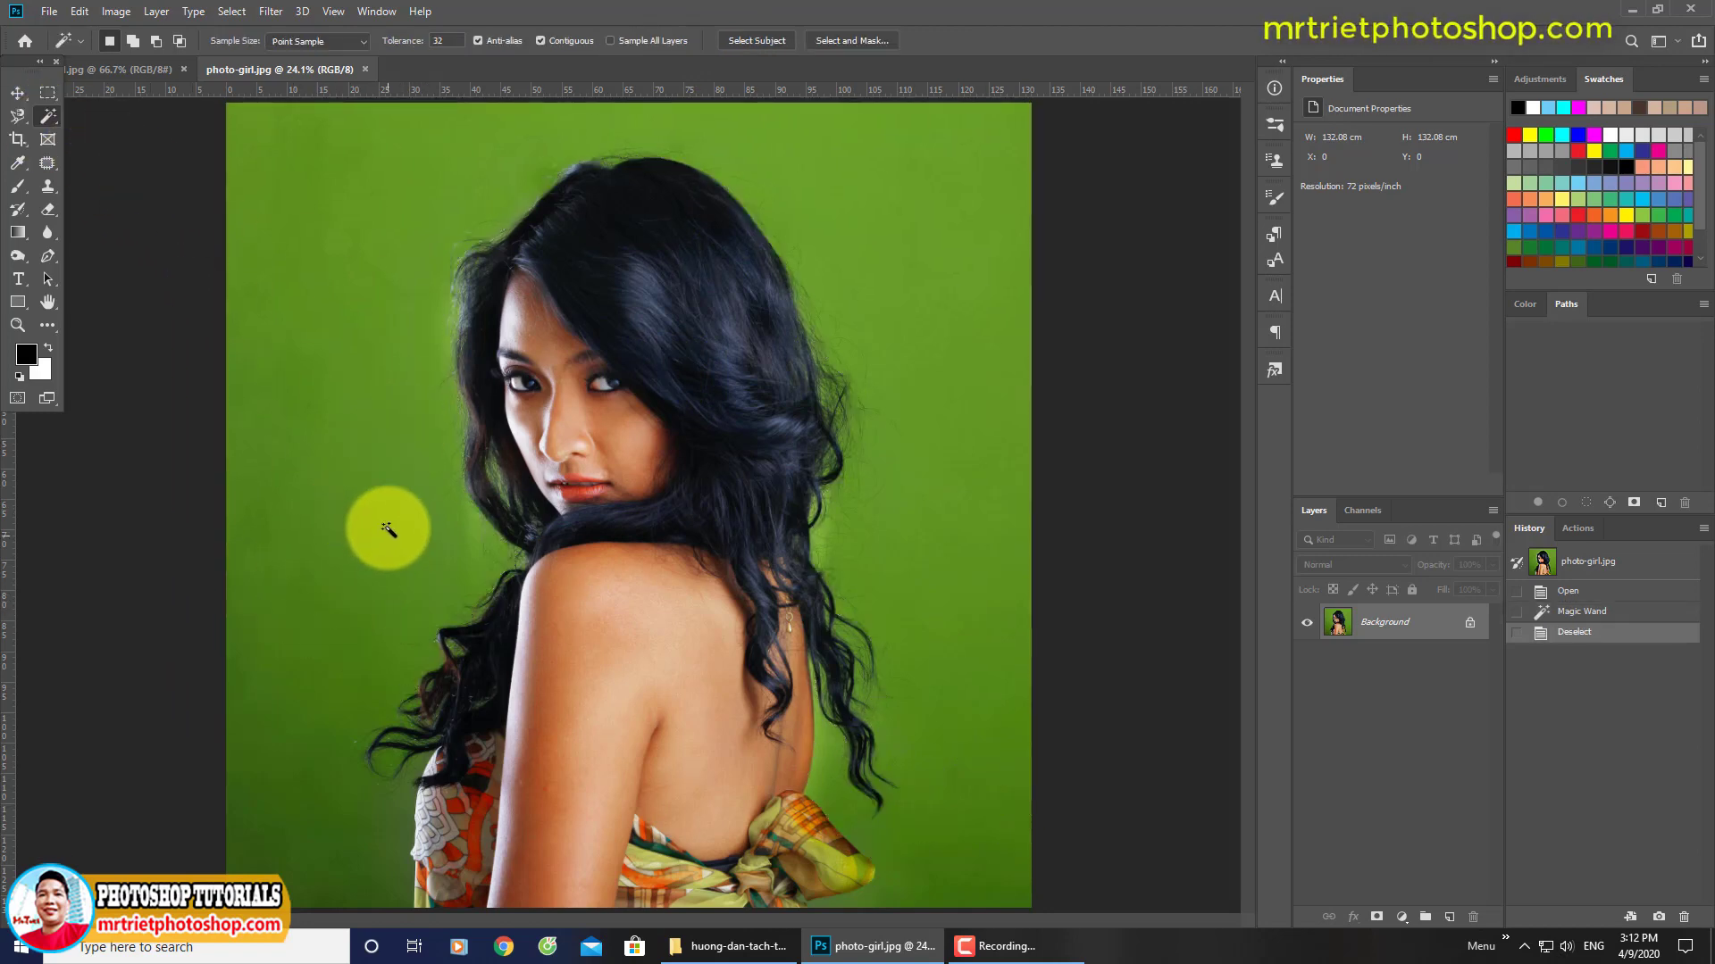
pyautogui.click(385, 534)
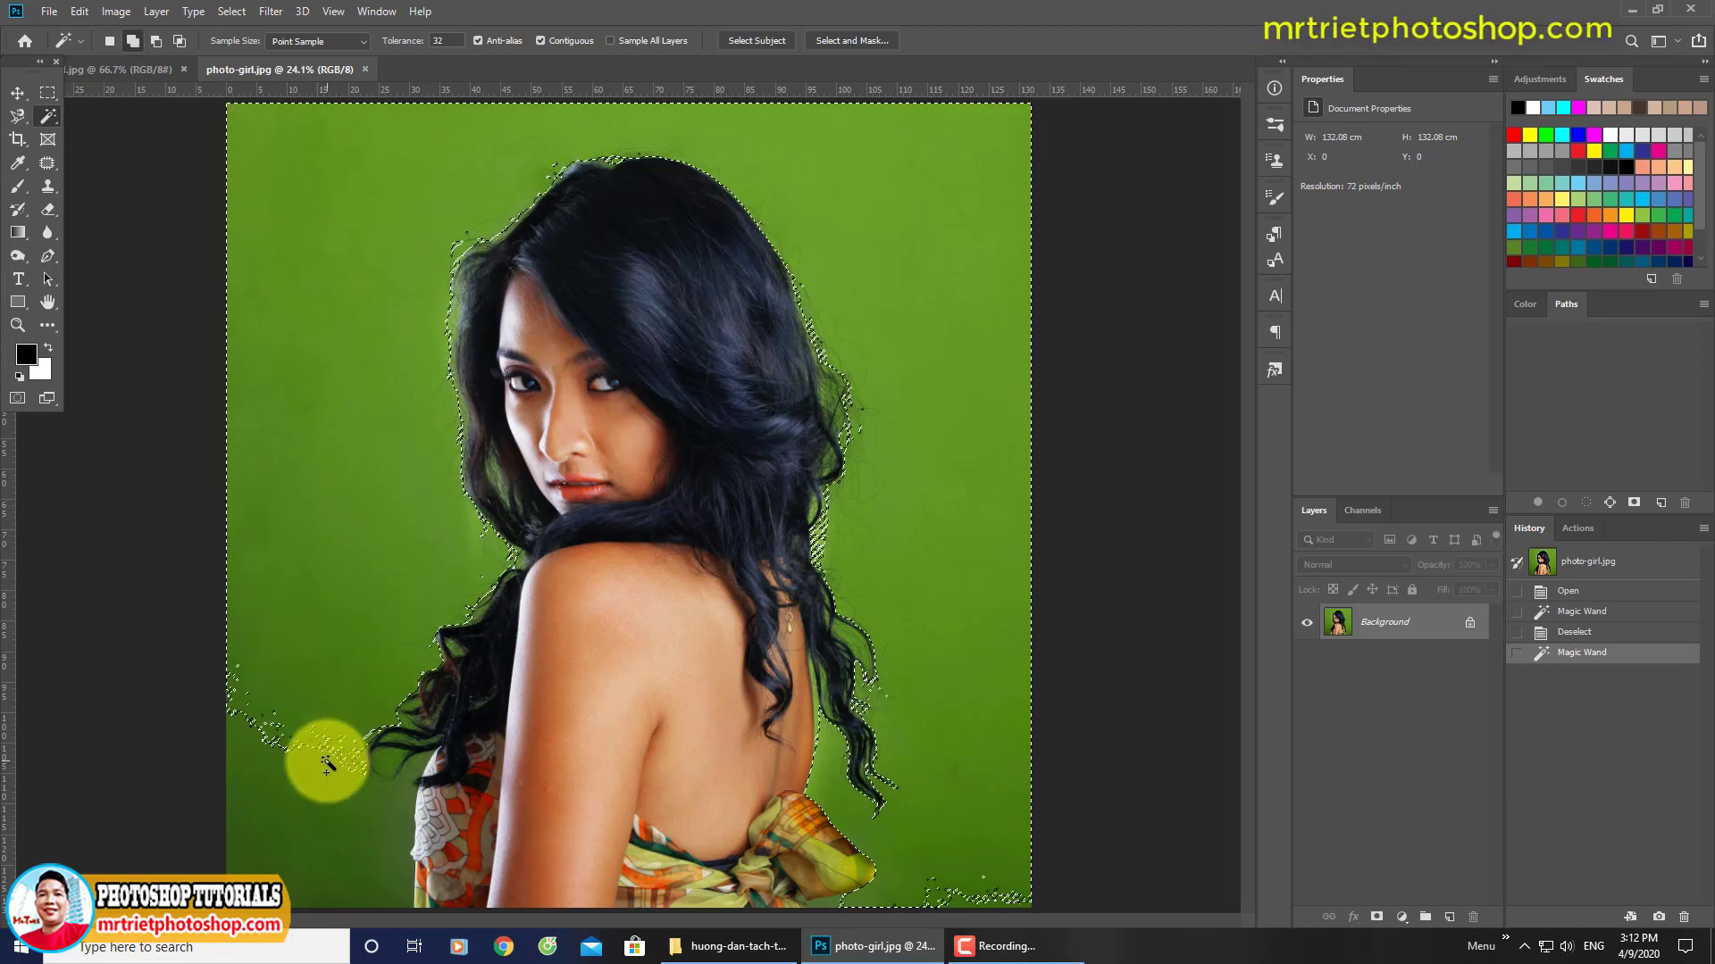
pyautogui.keyDown('shift'); pyautogui.click(401, 765); pyautogui.keyUp('shift')
pyautogui.keyDown('shift'); pyautogui.click(862, 875); pyautogui.keyUp('shift')
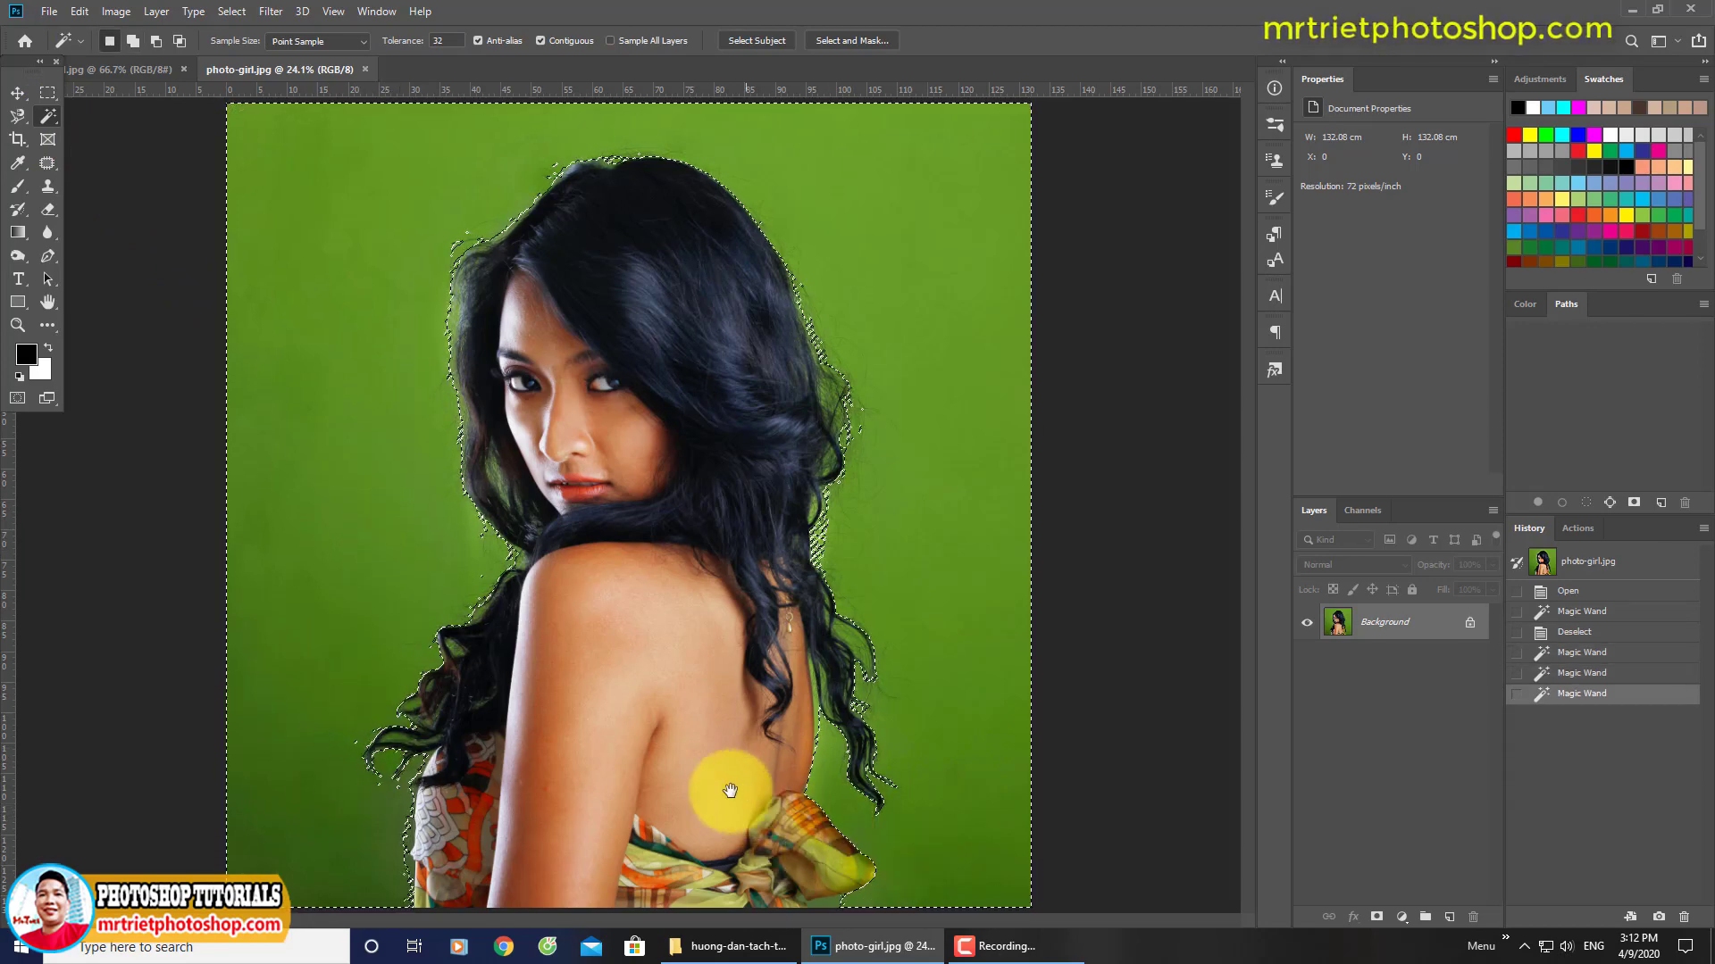
# Step: Add the green gaps beside the scarf bow, left hair edge and sleeve to the selection
pyautogui.scroll(2, 699, 818)
pyautogui.moveTo(699, 818); pyautogui.dragTo(708, 402)
pyautogui.keyDown('shift'); pyautogui.click(939, 554); pyautogui.keyUp('shift')
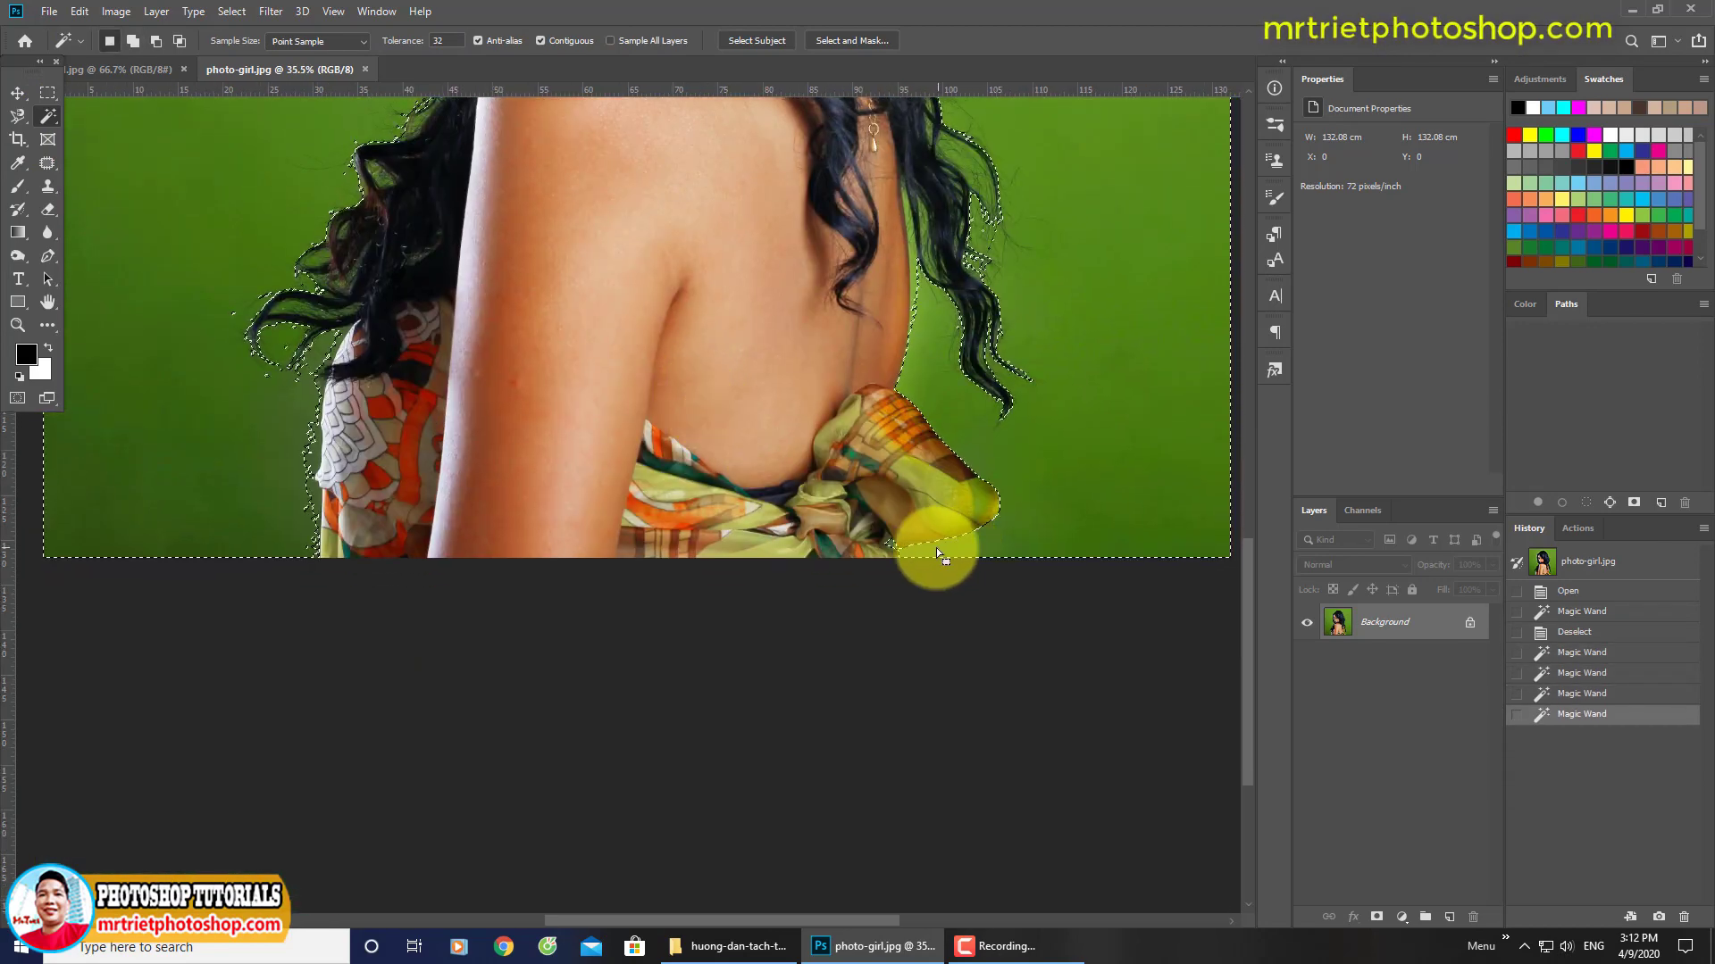
pyautogui.keyDown('shift'); pyautogui.click(289, 475); pyautogui.keyUp('shift')
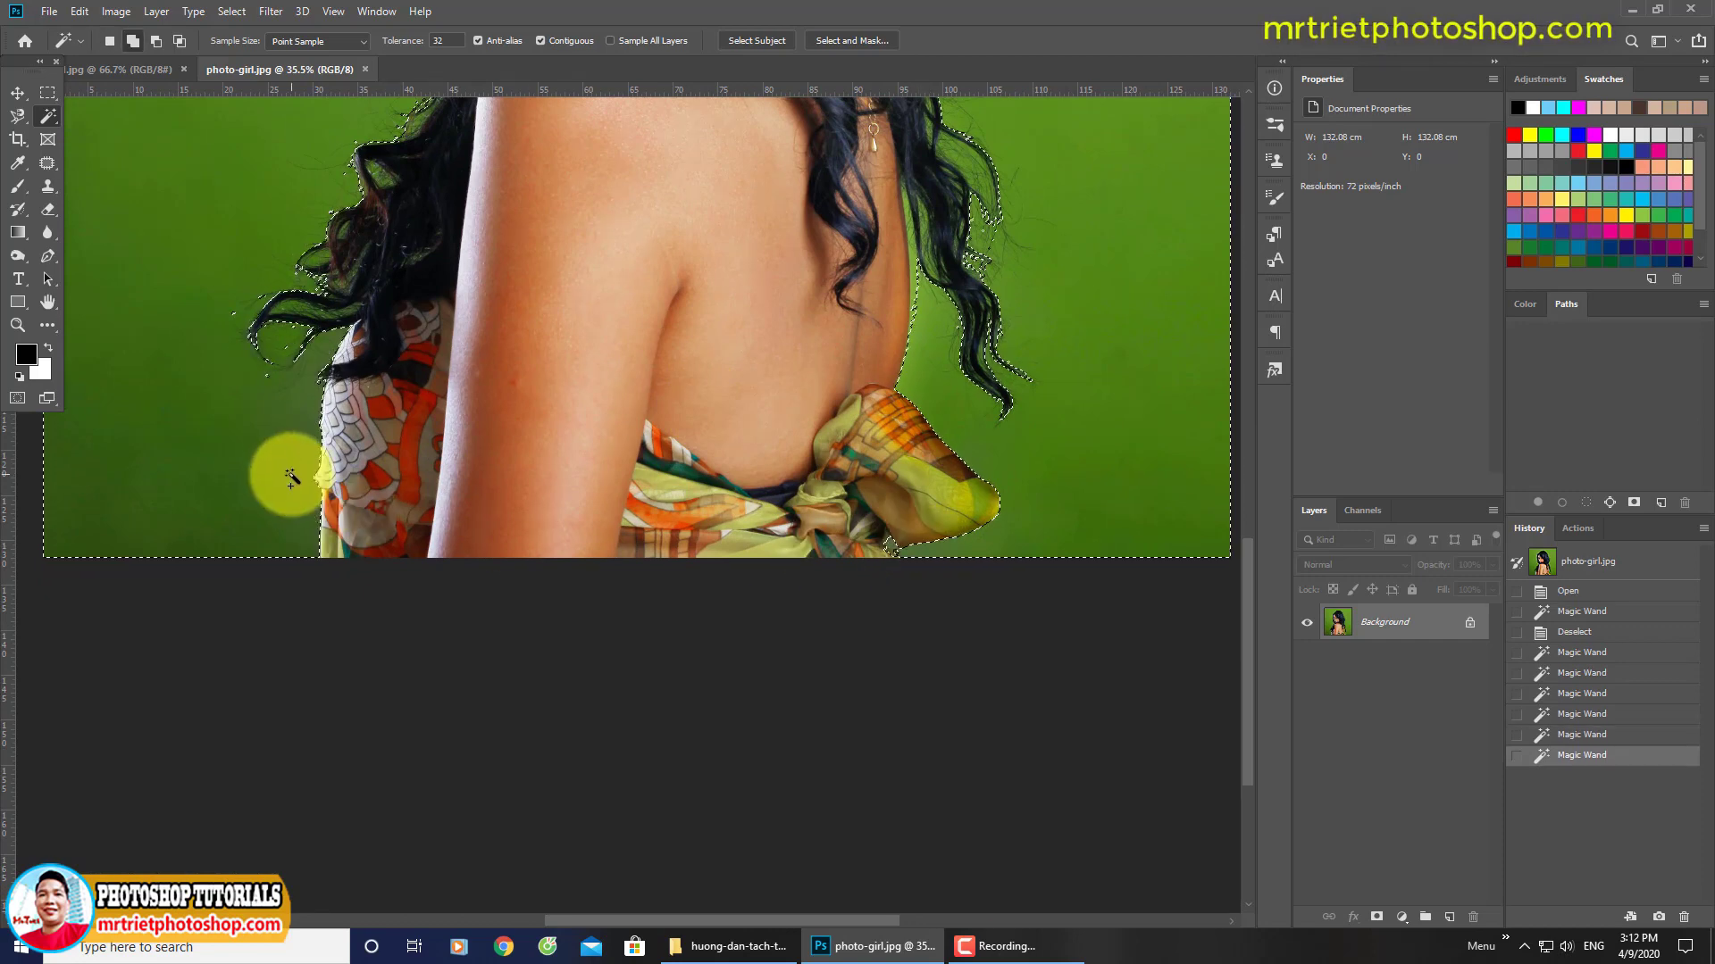
pyautogui.scroll(2, 281, 470)
pyautogui.scroll(2, 309, 482)
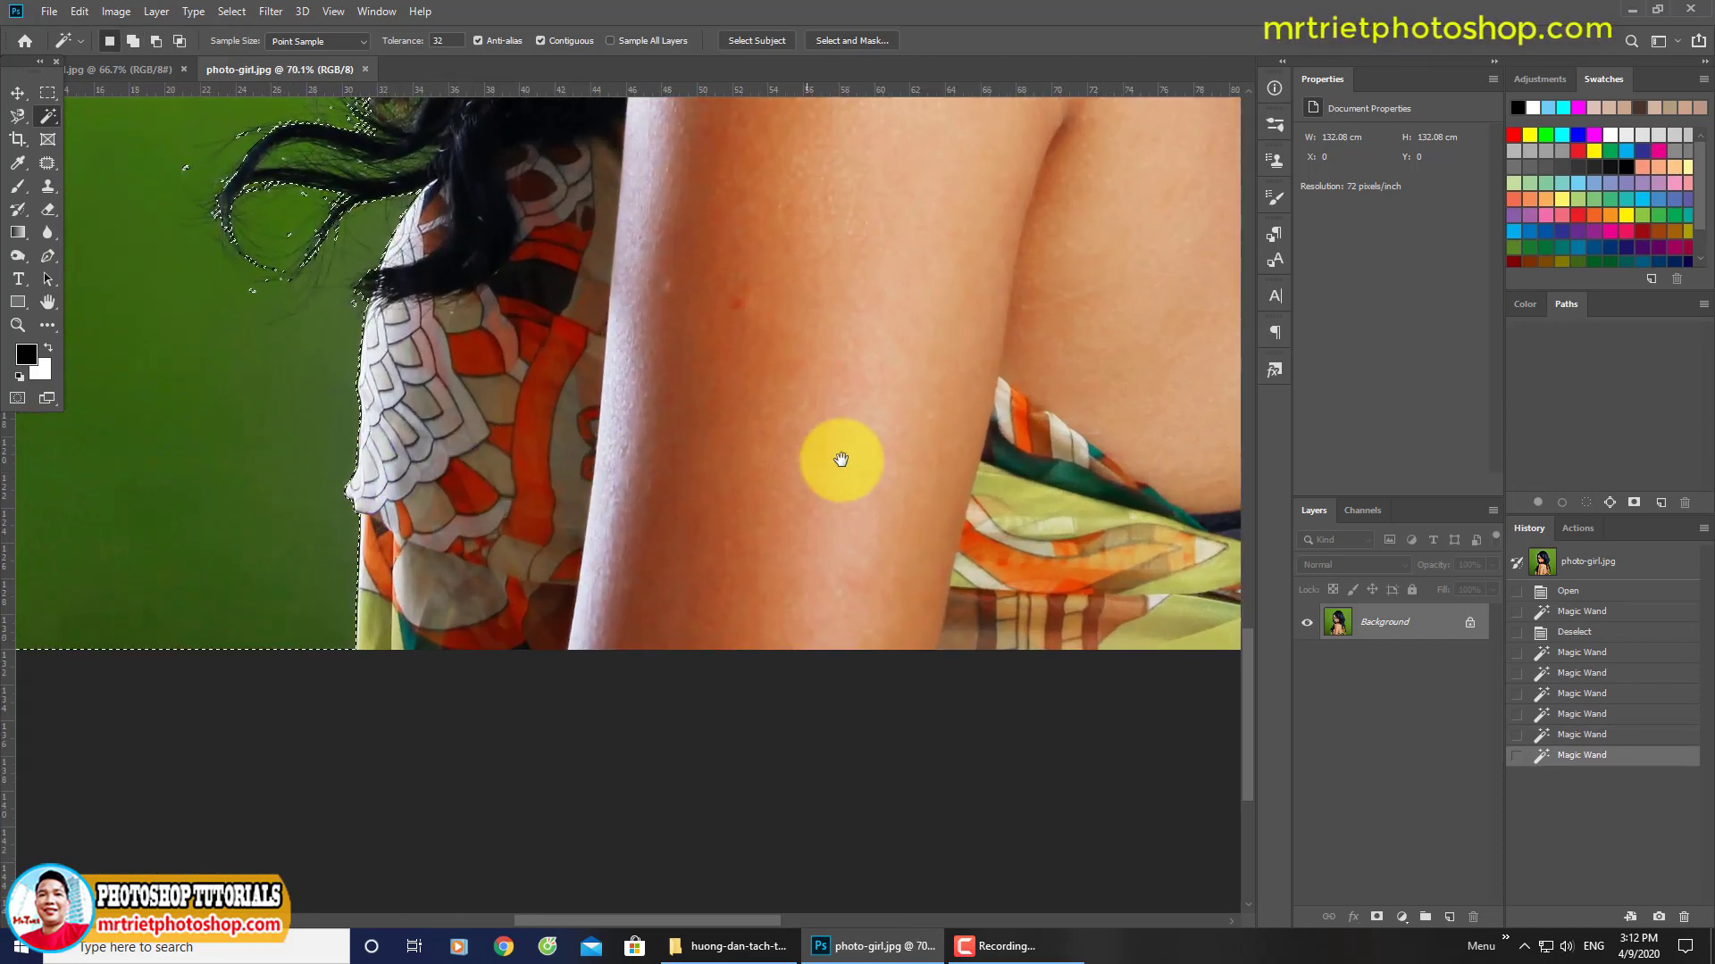
pyautogui.moveTo(840, 459)
pyautogui.mouseDown()
pyautogui.moveTo(601, 429)
pyautogui.moveTo(631, 401)
pyautogui.mouseUp()
pyautogui.scroll(2, 643, 393)
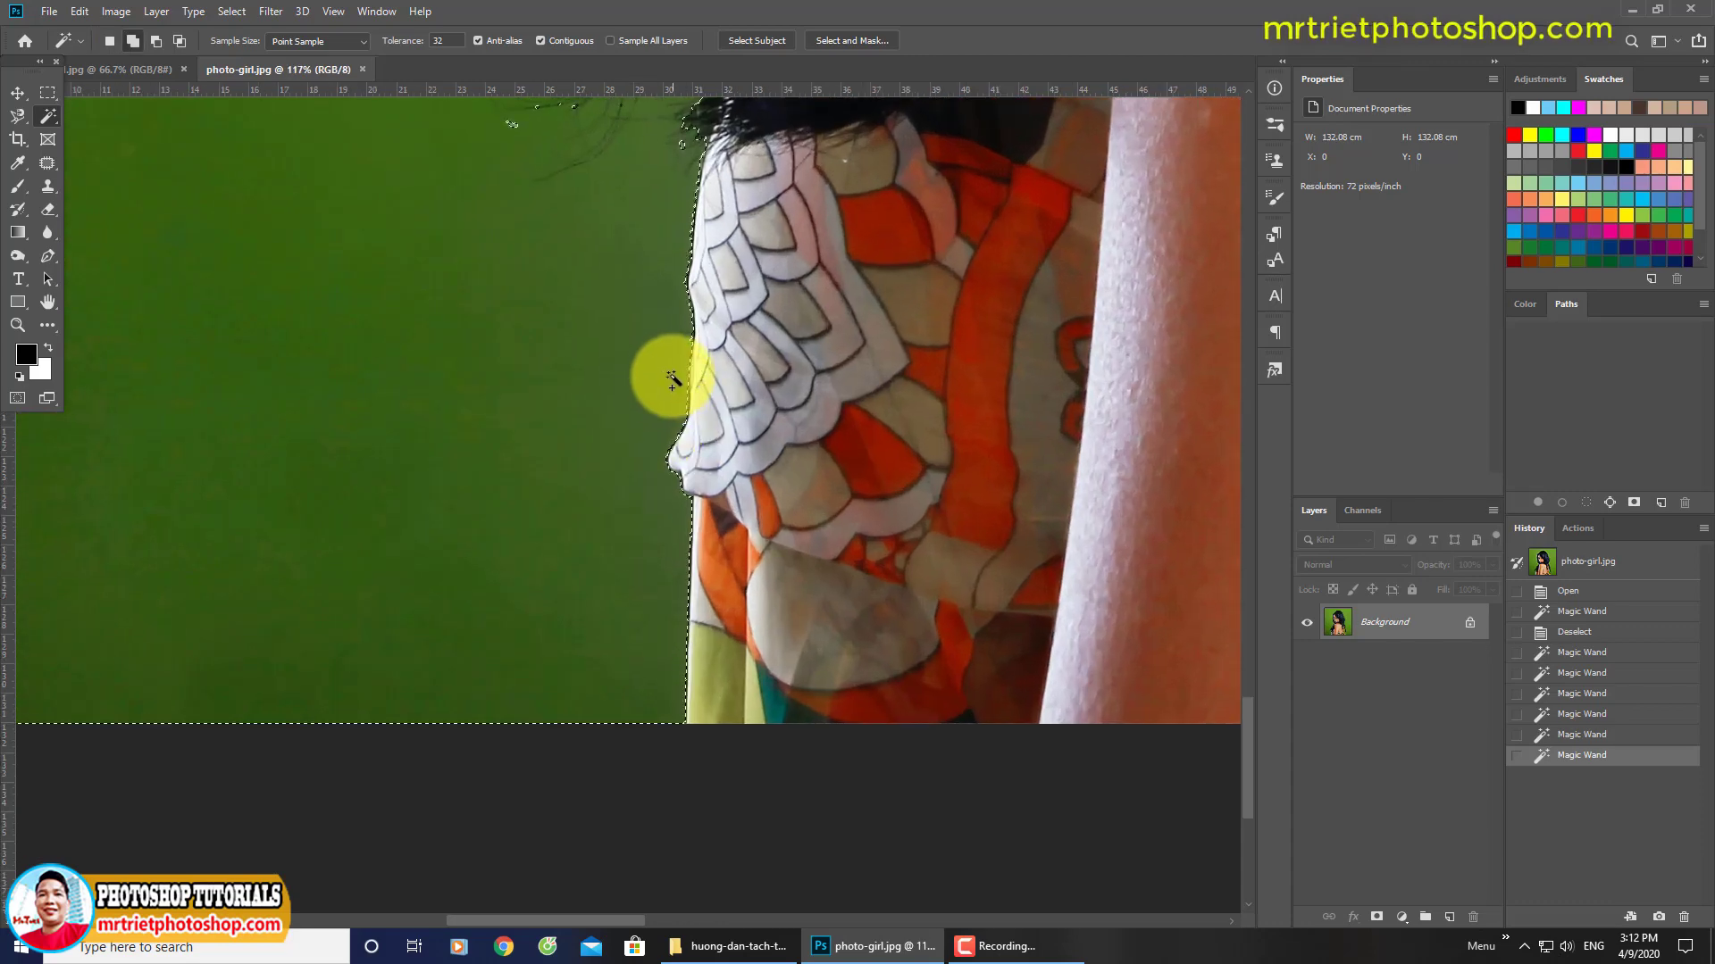
pyautogui.click(672, 378)
# Step: Add the green gap beside her back to the backdrop selection
pyautogui.hotkey('ctrl', '0')
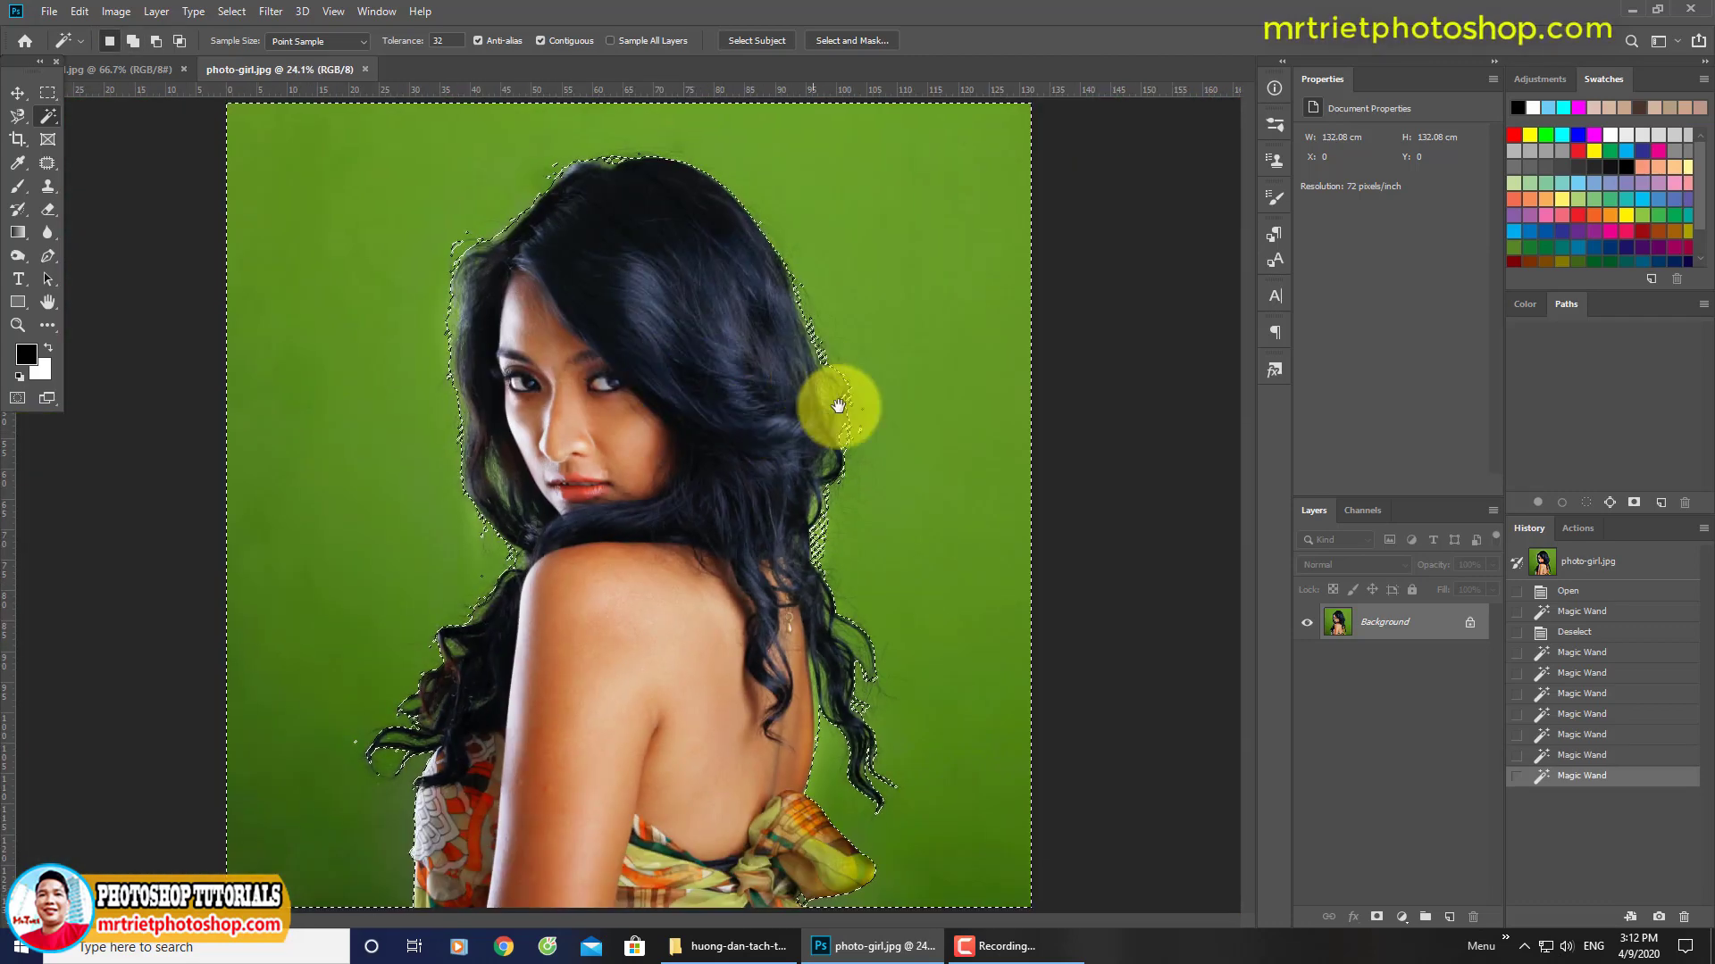
pyautogui.scroll(2, 750, 631)
pyautogui.moveTo(750, 631); pyautogui.dragTo(732, 291)
pyautogui.scroll(2, 732, 291)
pyautogui.scroll(2, 949, 371)
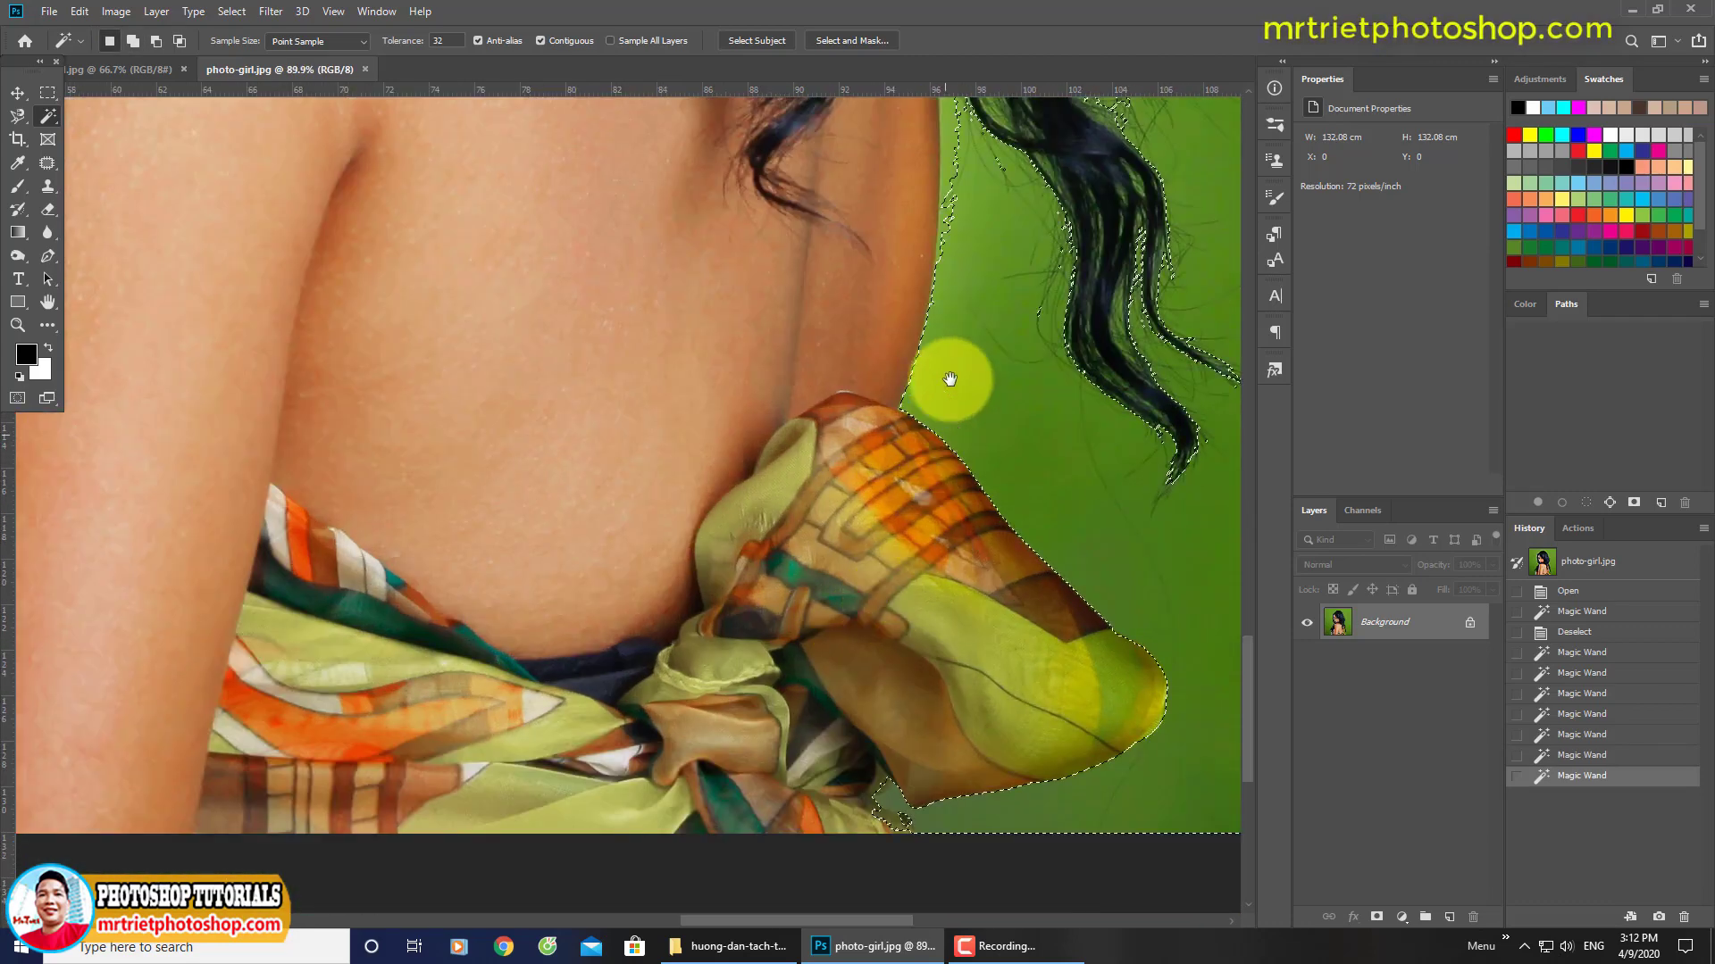
pyautogui.moveTo(923, 249); pyautogui.dragTo(839, 476)
pyautogui.click(854, 424)
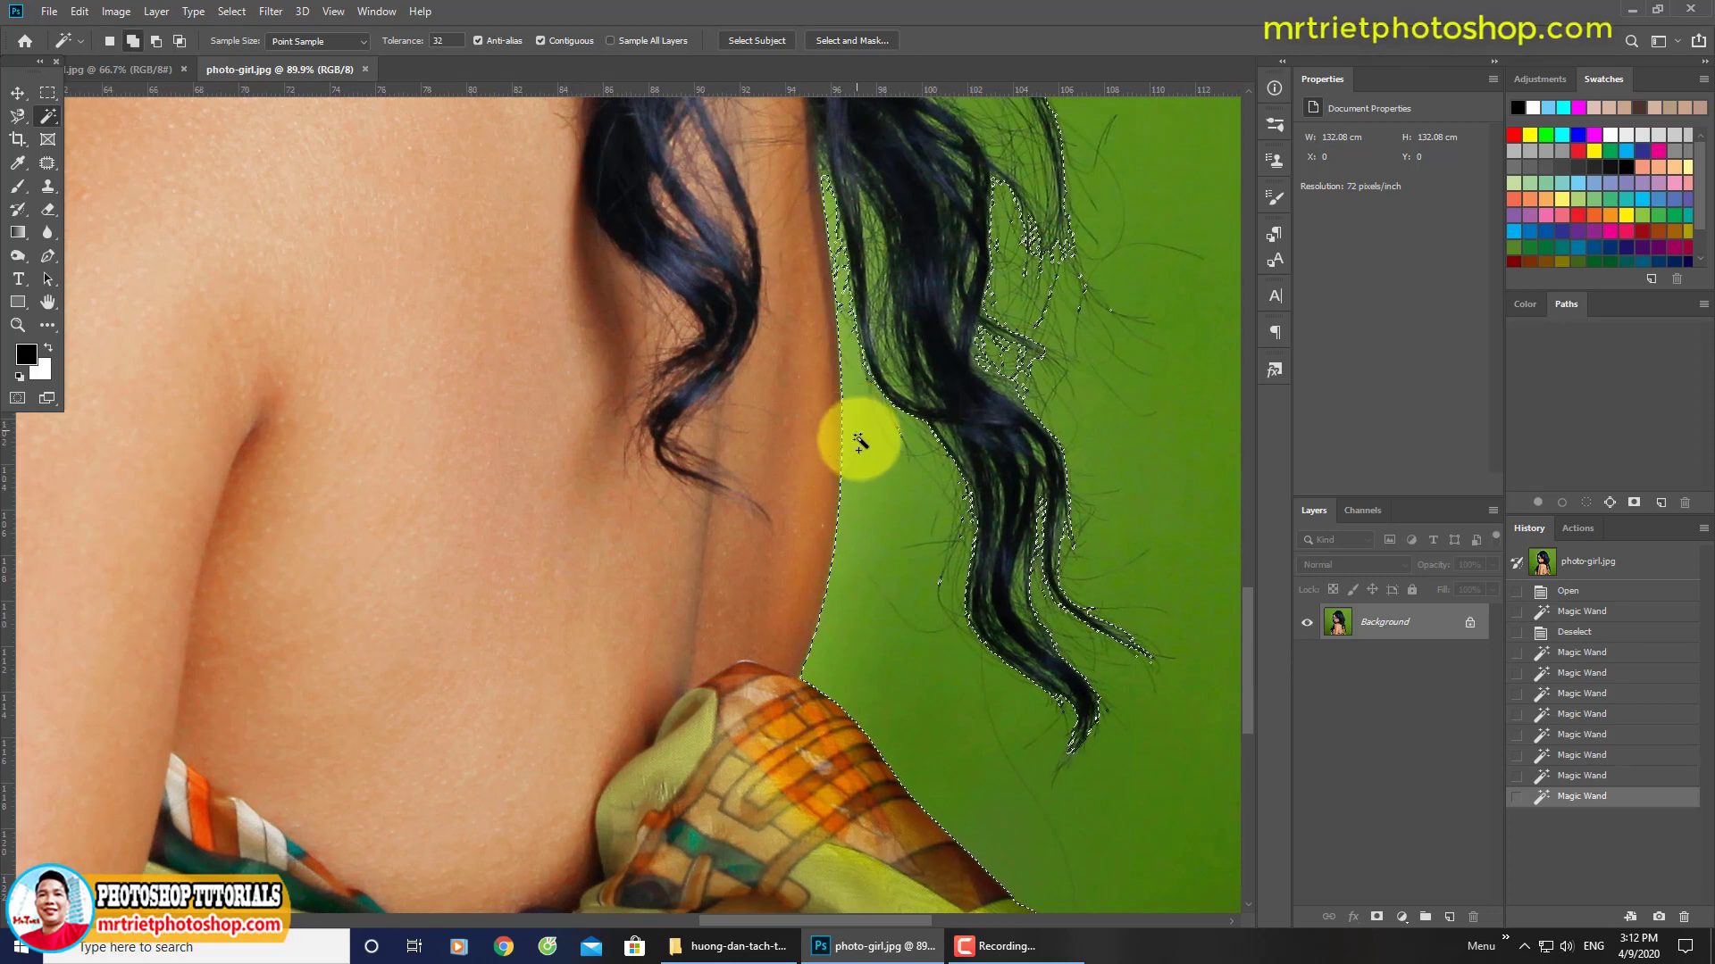
pyautogui.moveTo(834, 593); pyautogui.dragTo(824, 376)
pyautogui.scroll(-3, 797, 261)
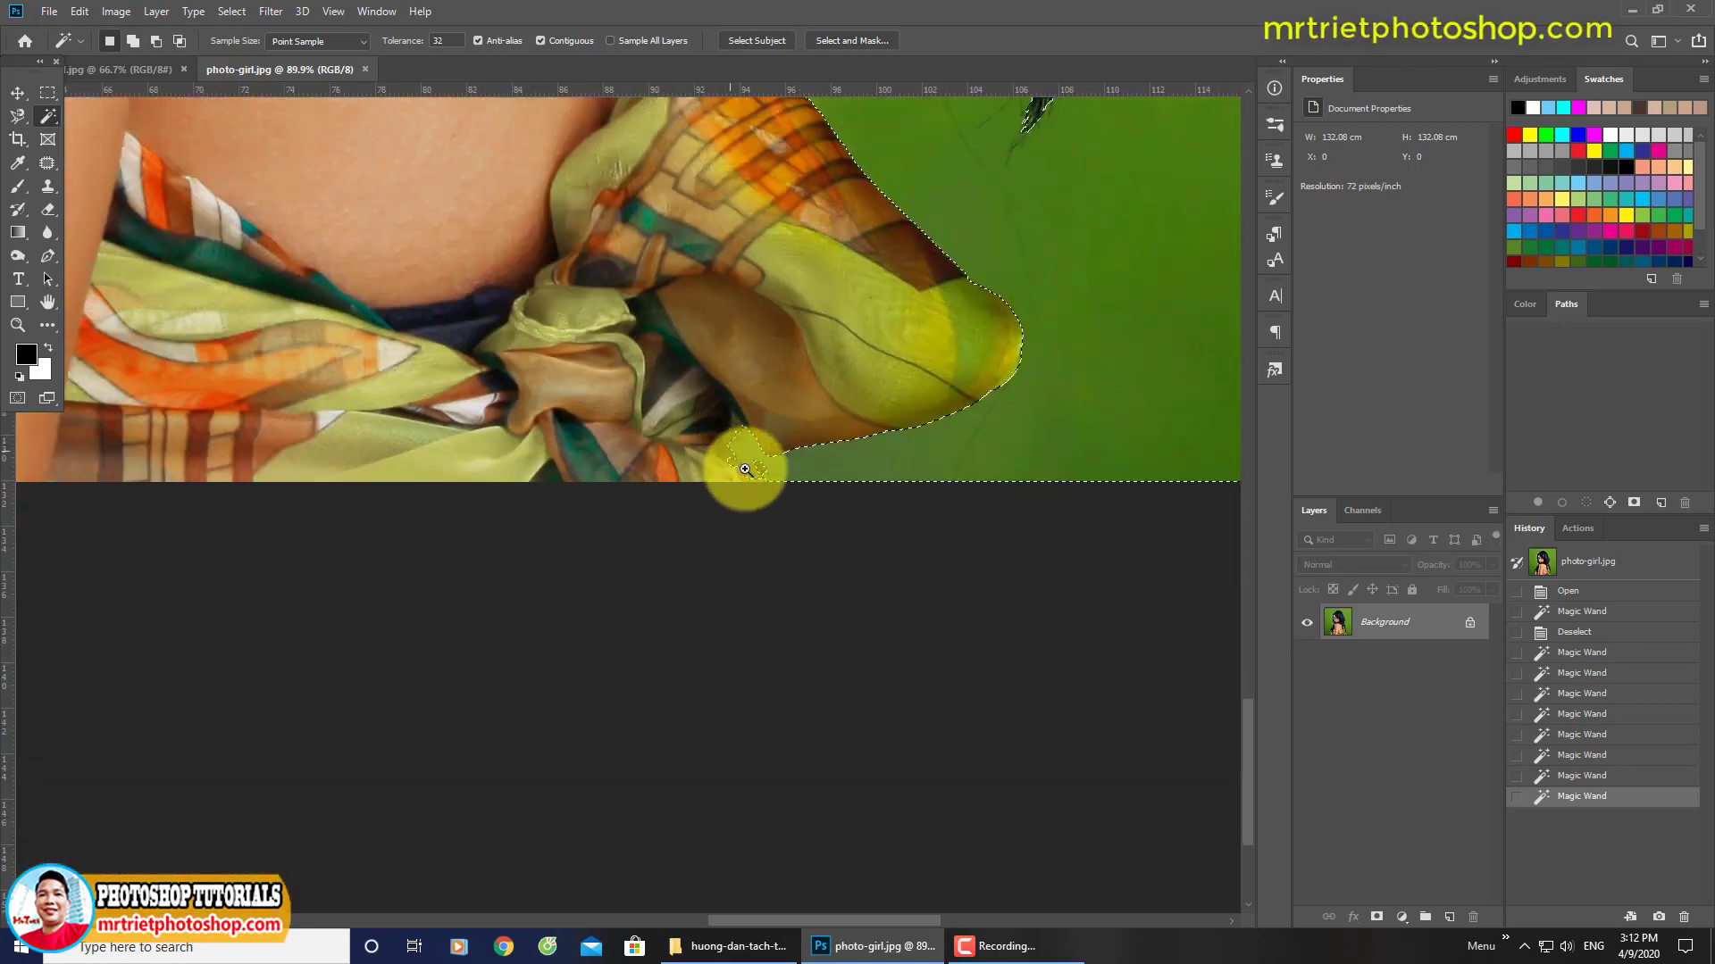
pyautogui.scroll(1, 741, 467)
pyautogui.scroll(1, 759, 467)
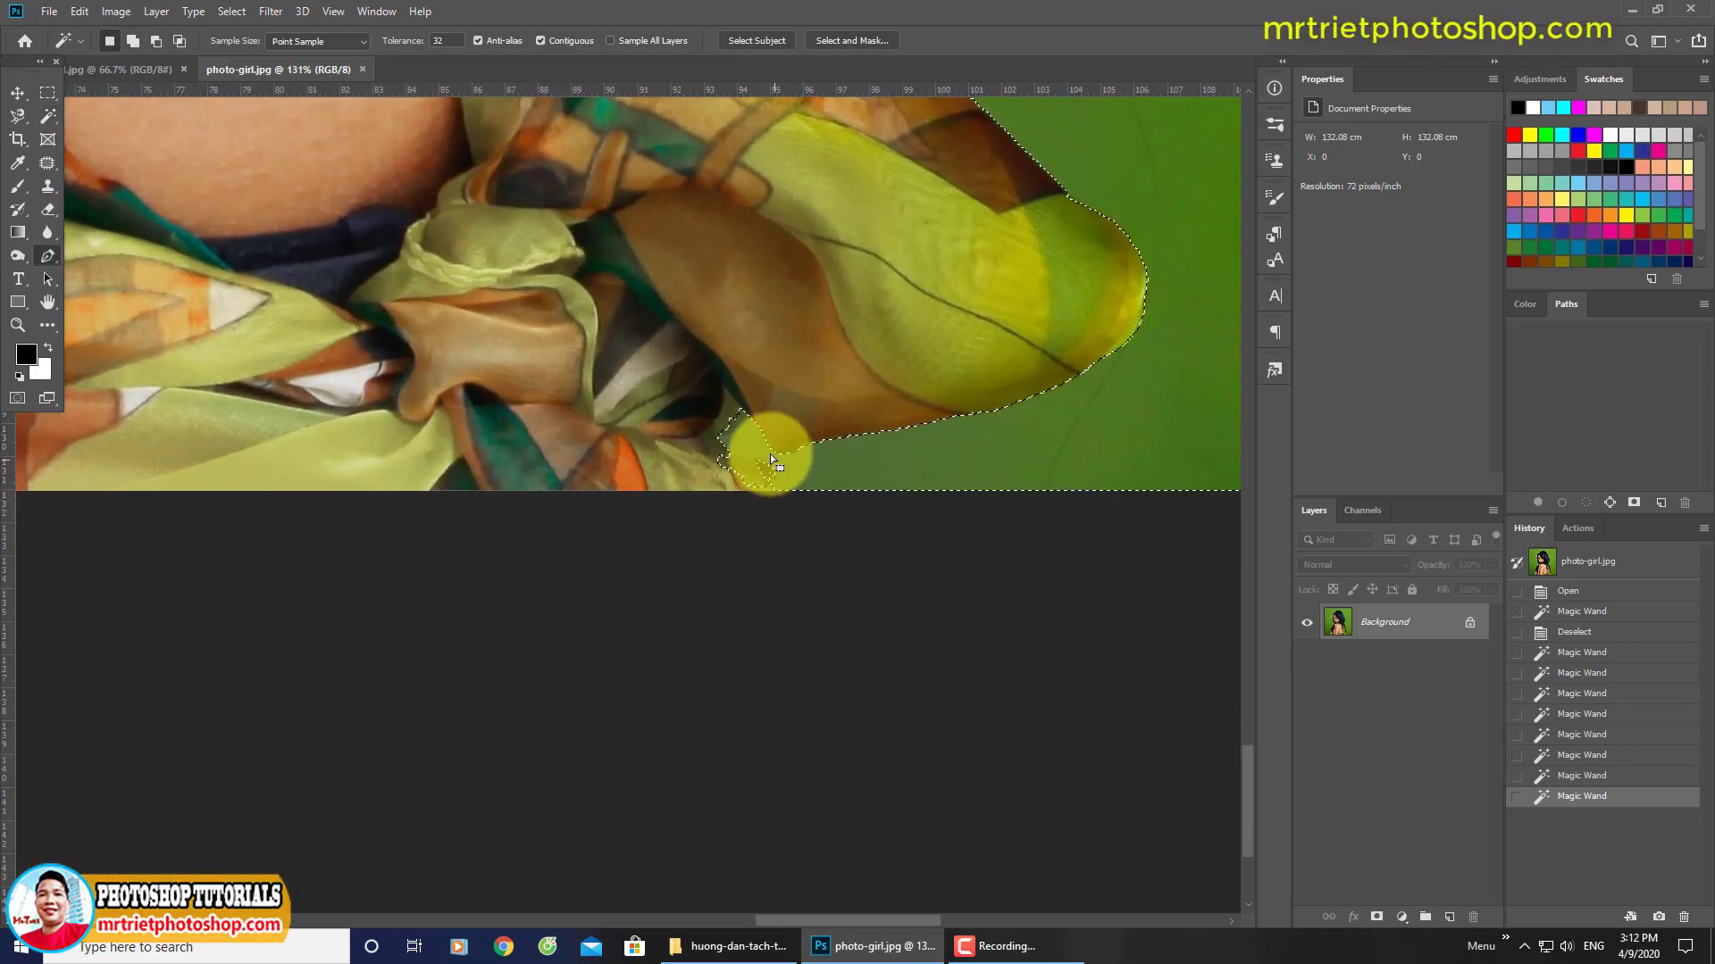
# Step: Trace a Pen outline around the gap by the scarf and add it to the selection
pyautogui.moveTo(746, 406); pyautogui.dragTo(710, 440)
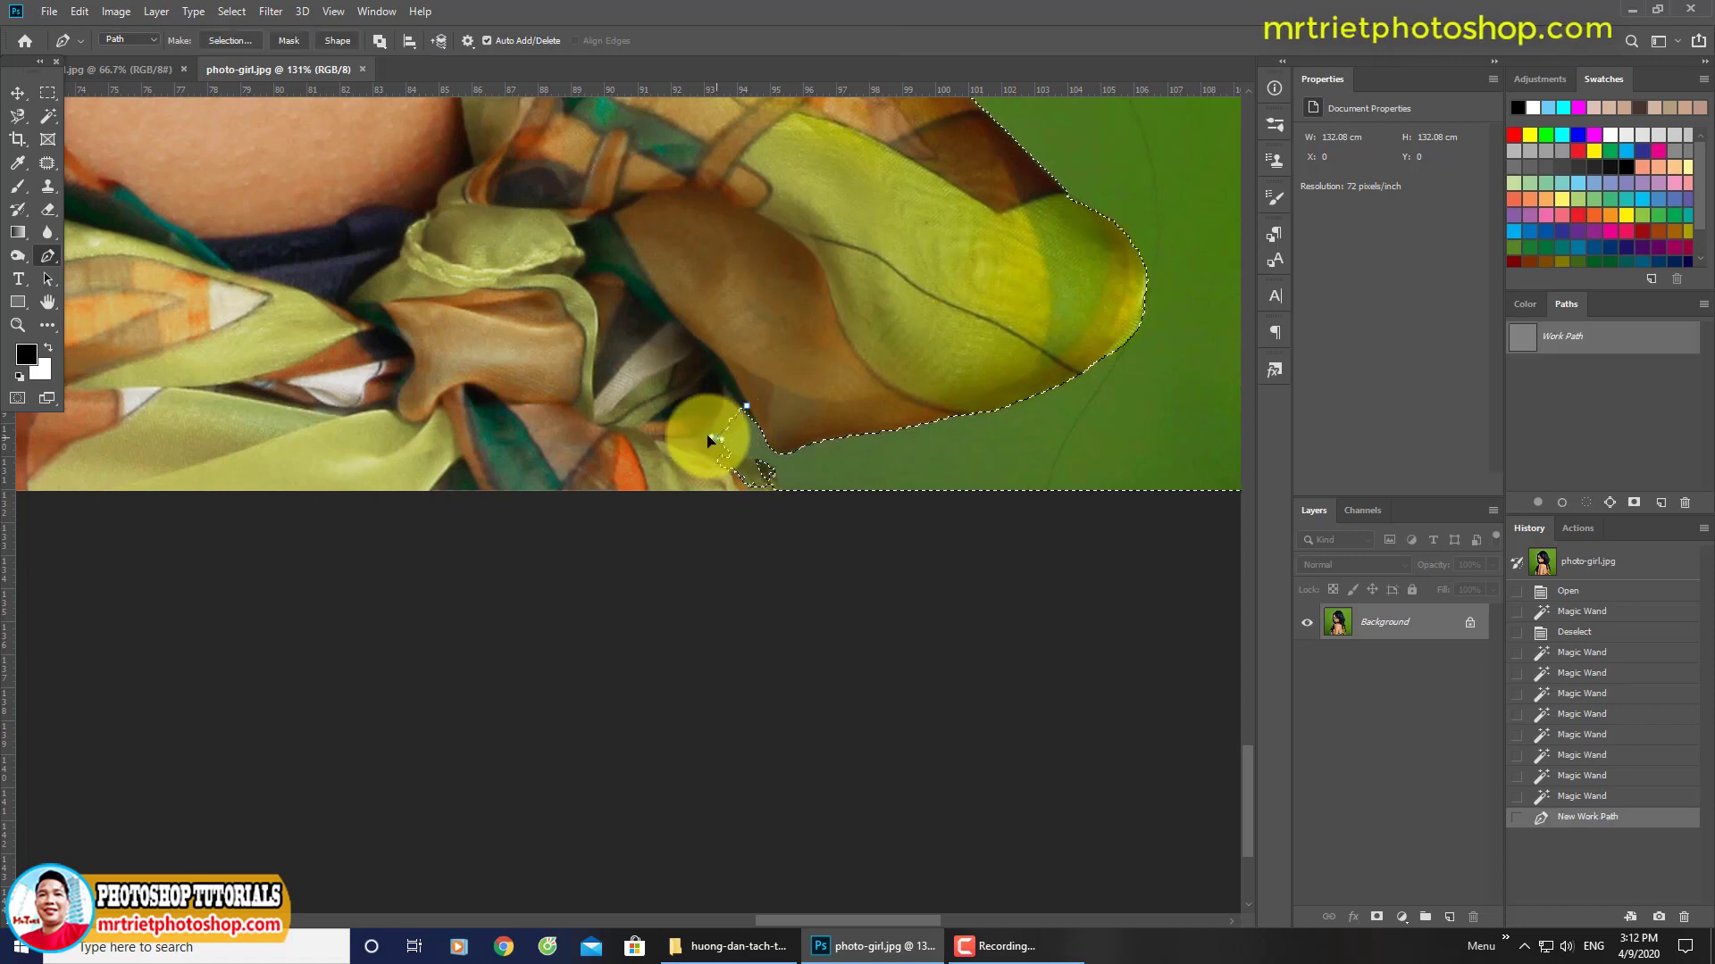
pyautogui.click(714, 439)
pyautogui.click(719, 461)
pyautogui.click(745, 406)
pyautogui.hotkey('ctrl', 'shift', 'Return')
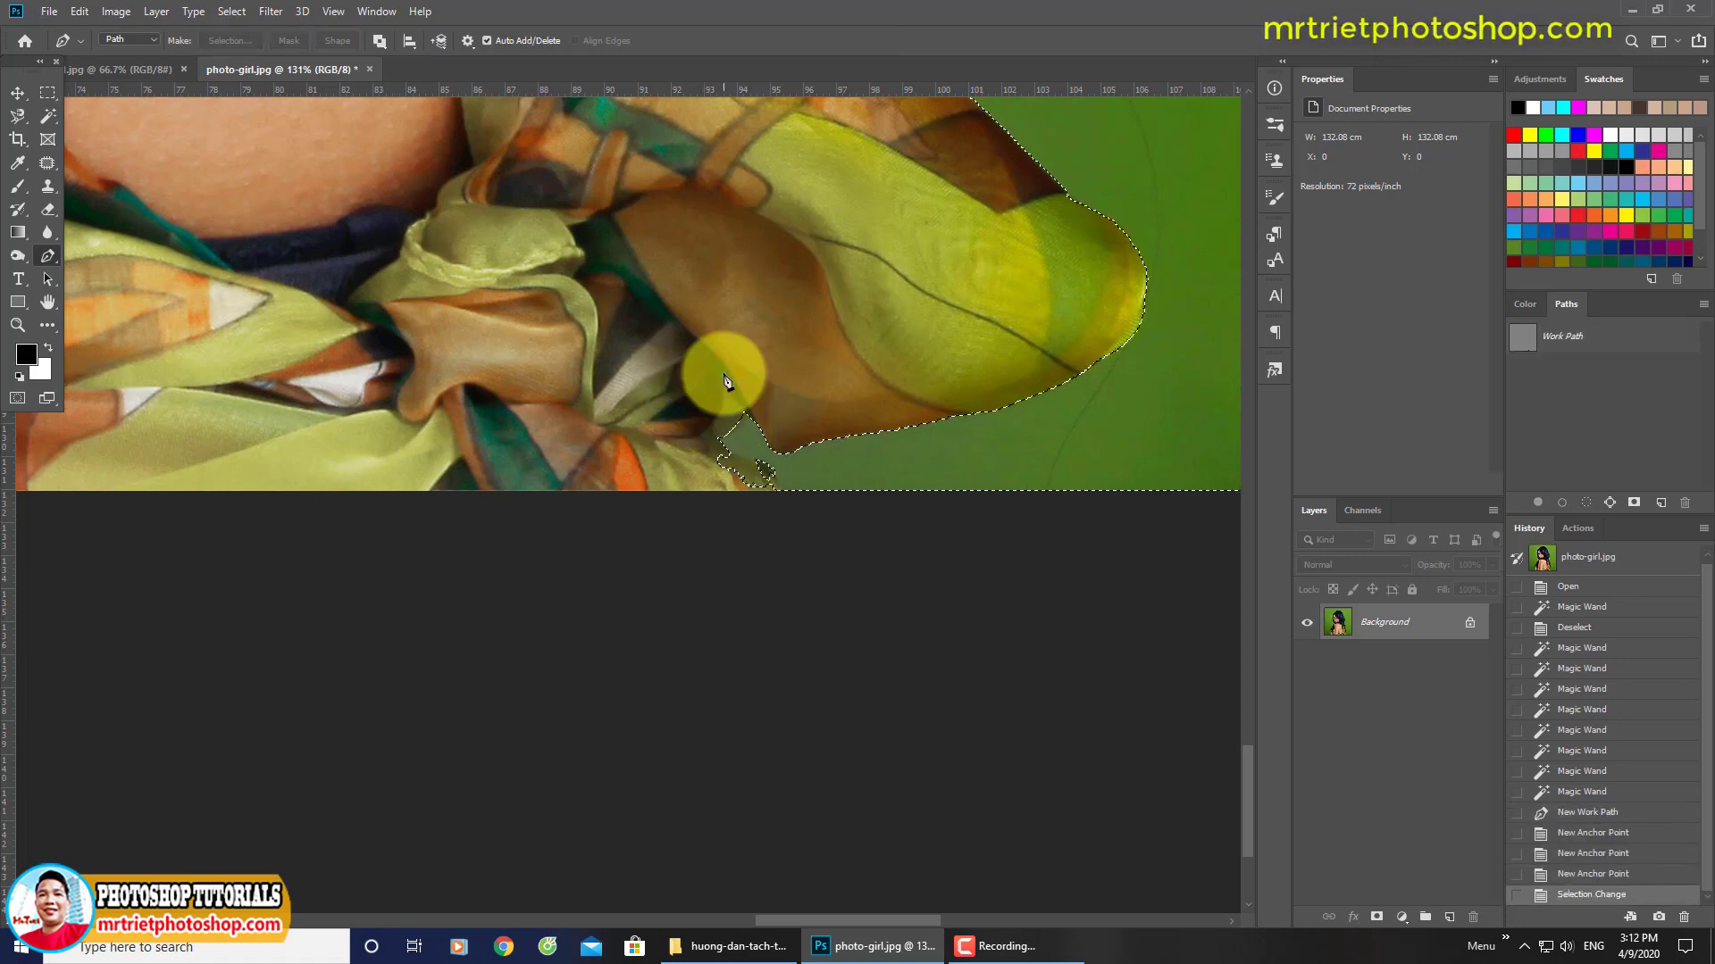
# Step: Trace a second Pen outline beside the scarf knot, add it to the selection, and fit the image
pyautogui.click(717, 441)
pyautogui.click(771, 475)
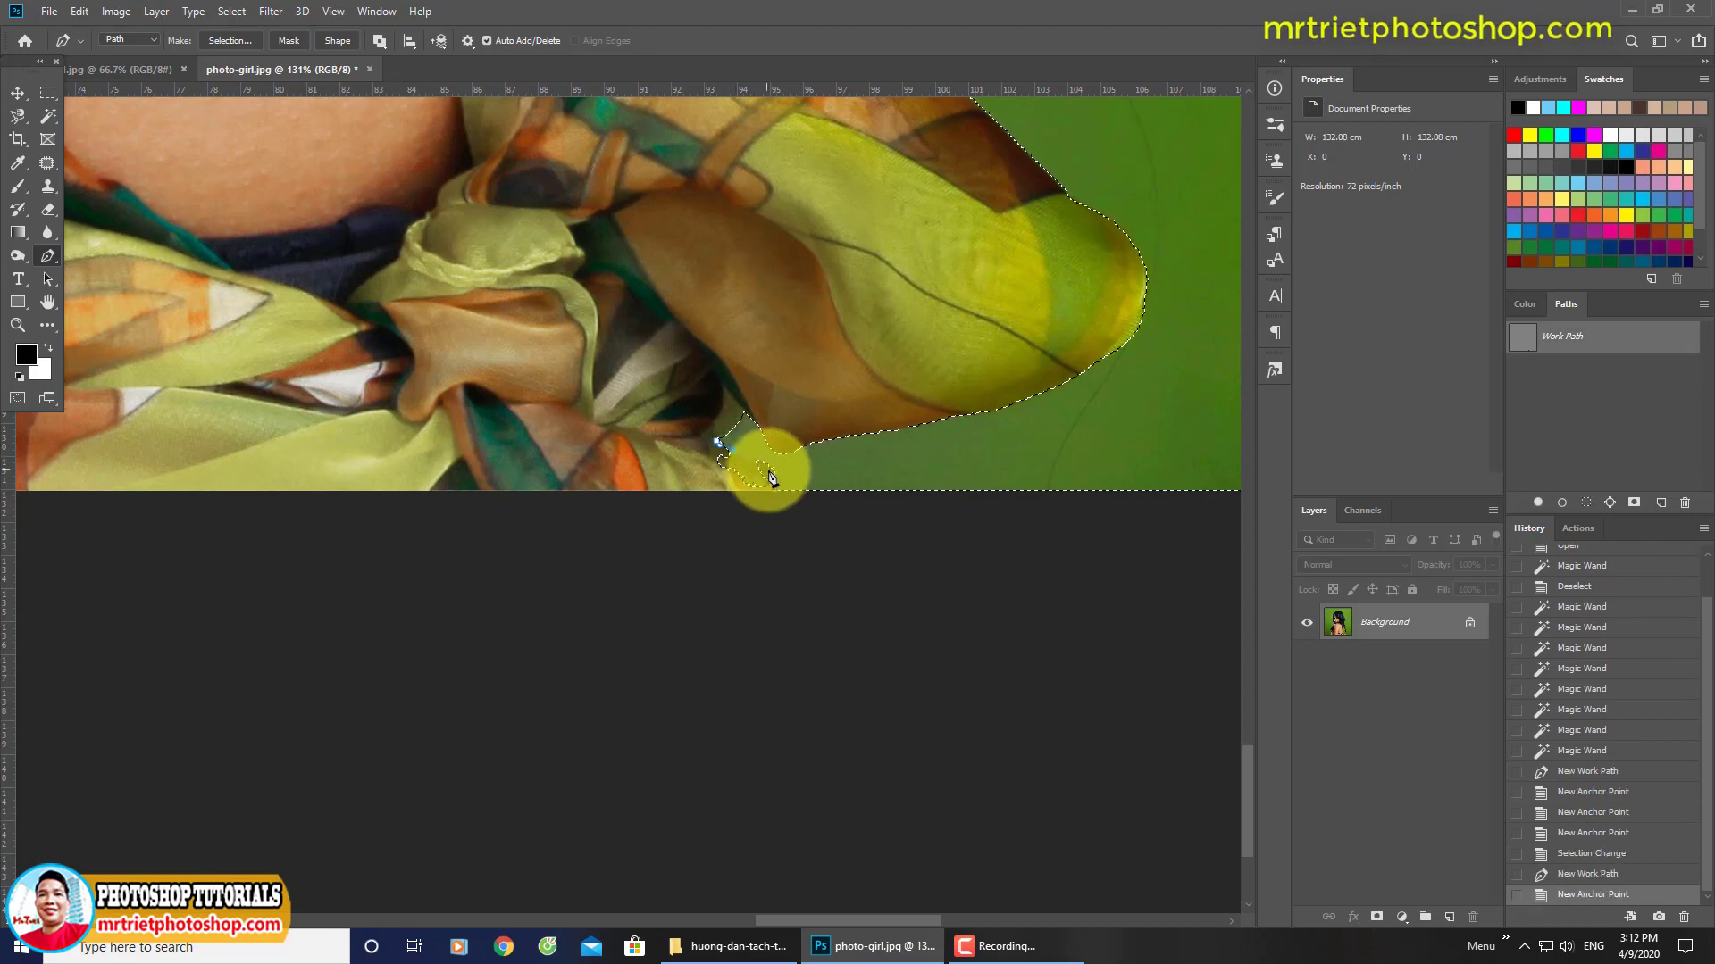
pyautogui.click(784, 501)
pyautogui.click(716, 479)
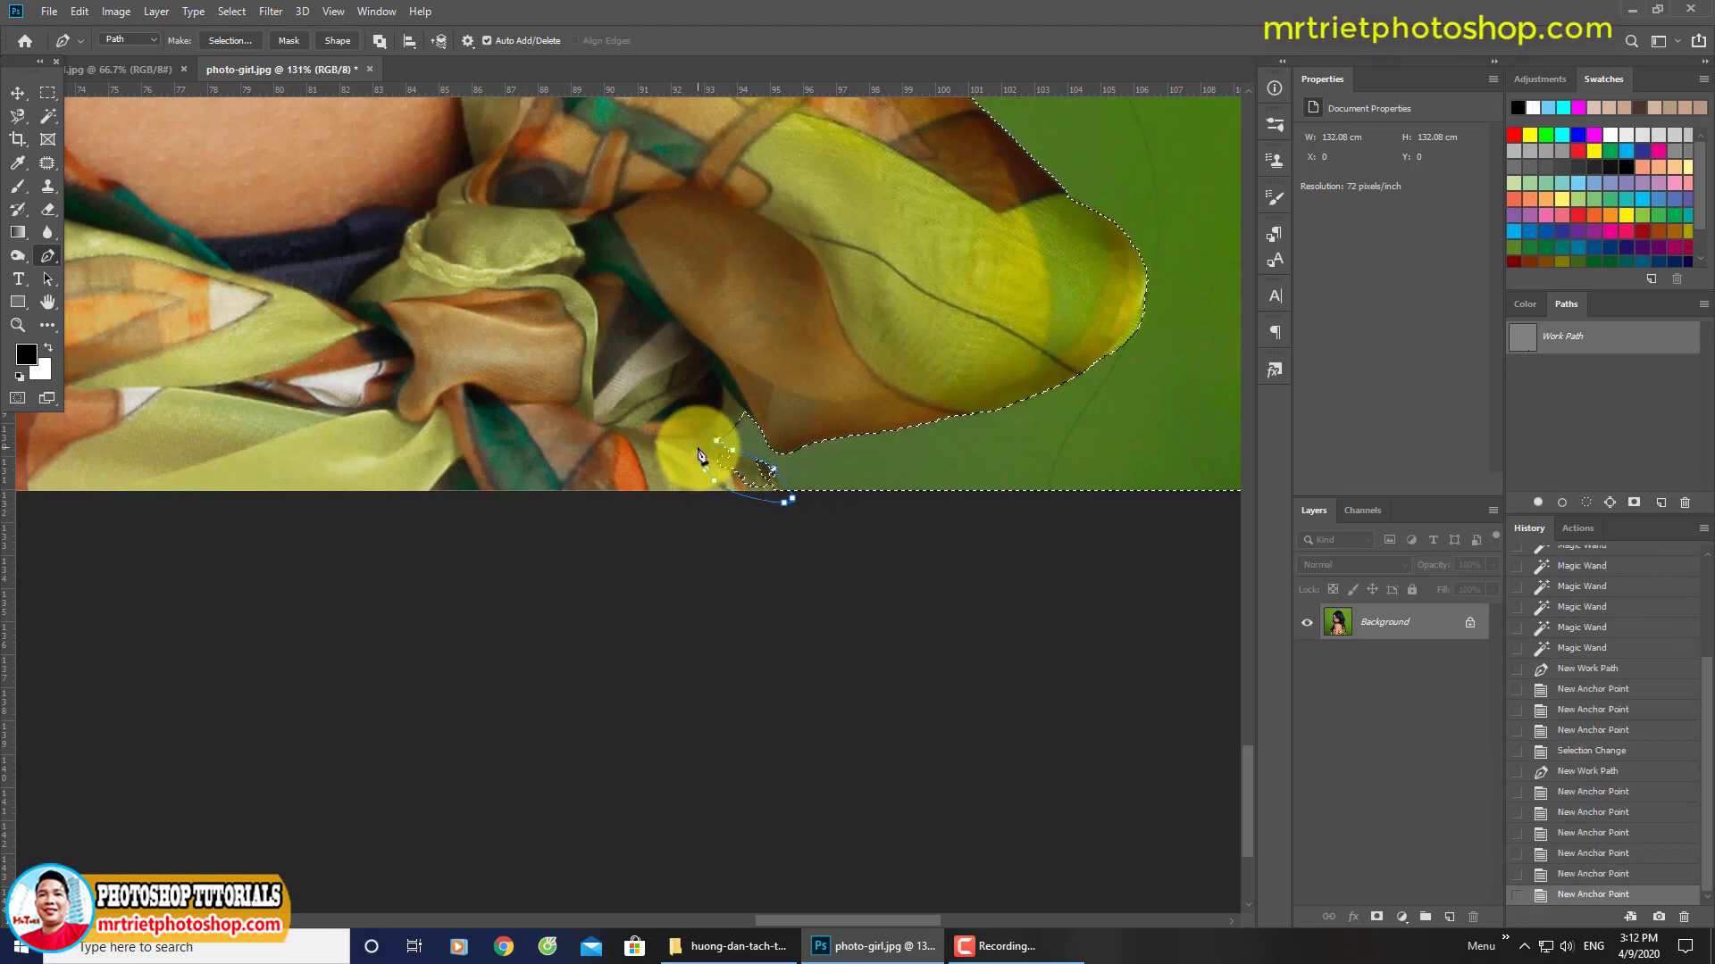
pyautogui.hotkey('ctrl', 'shift', 'Return')
pyautogui.hotkey('ctrl', '0')
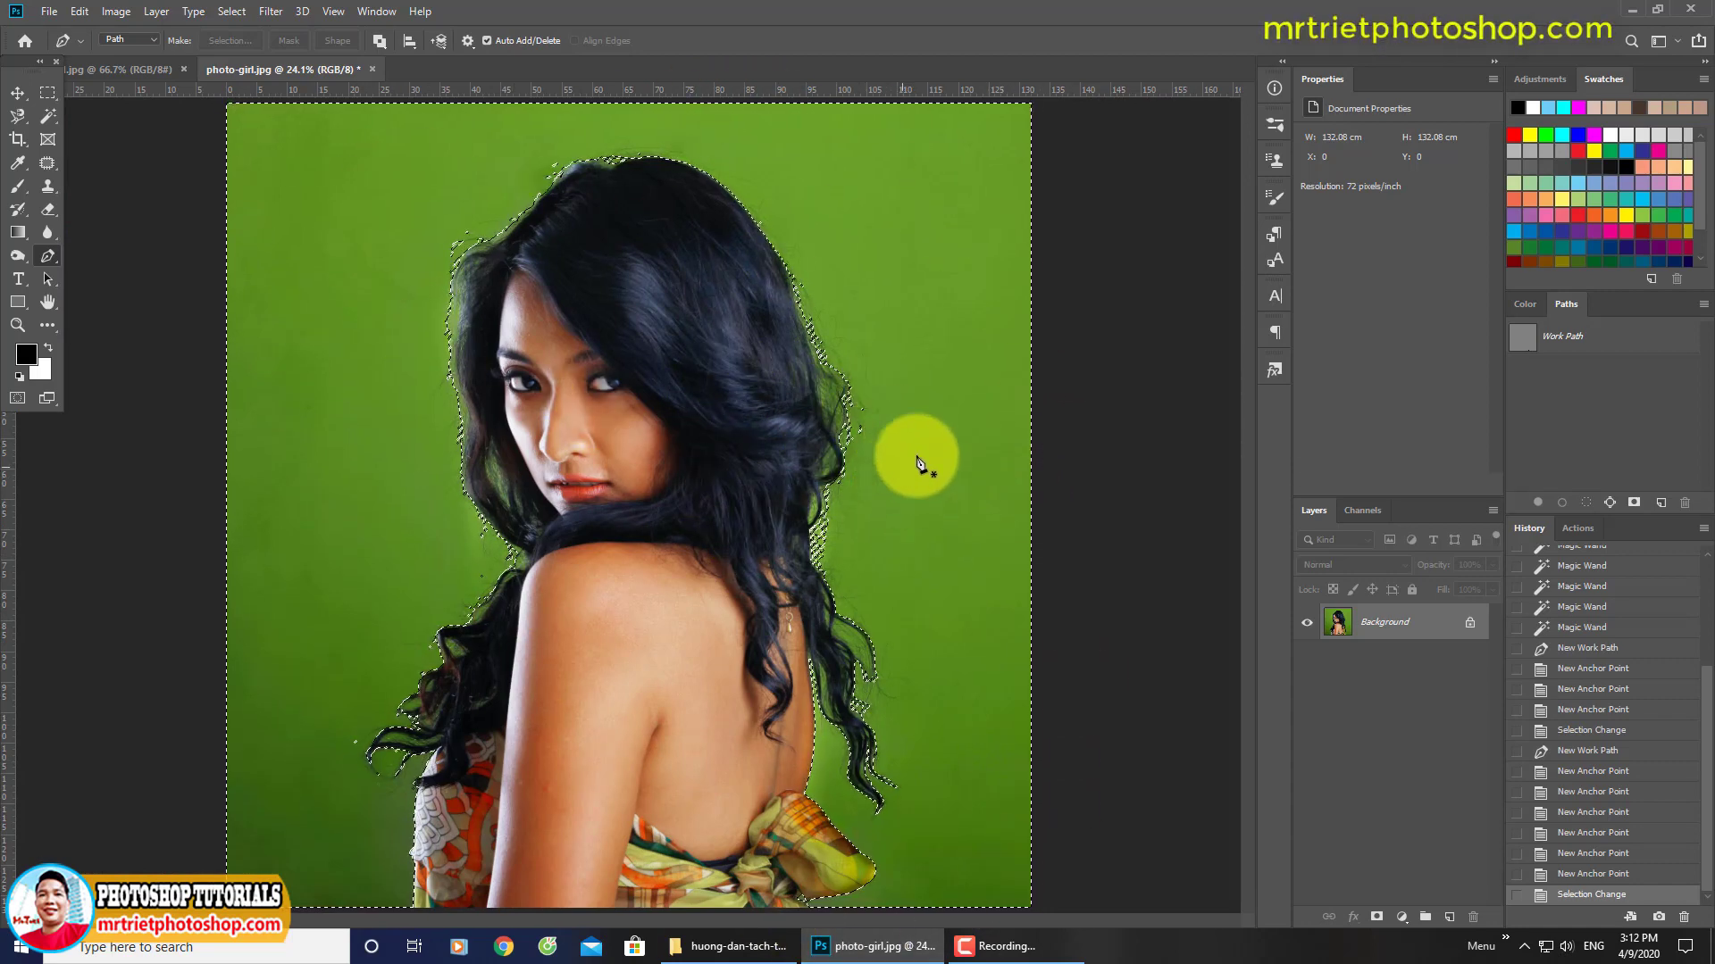
# Step: Invert the selection with Select > Inverse and return to the Magic Wand
pyautogui.click(234, 12)
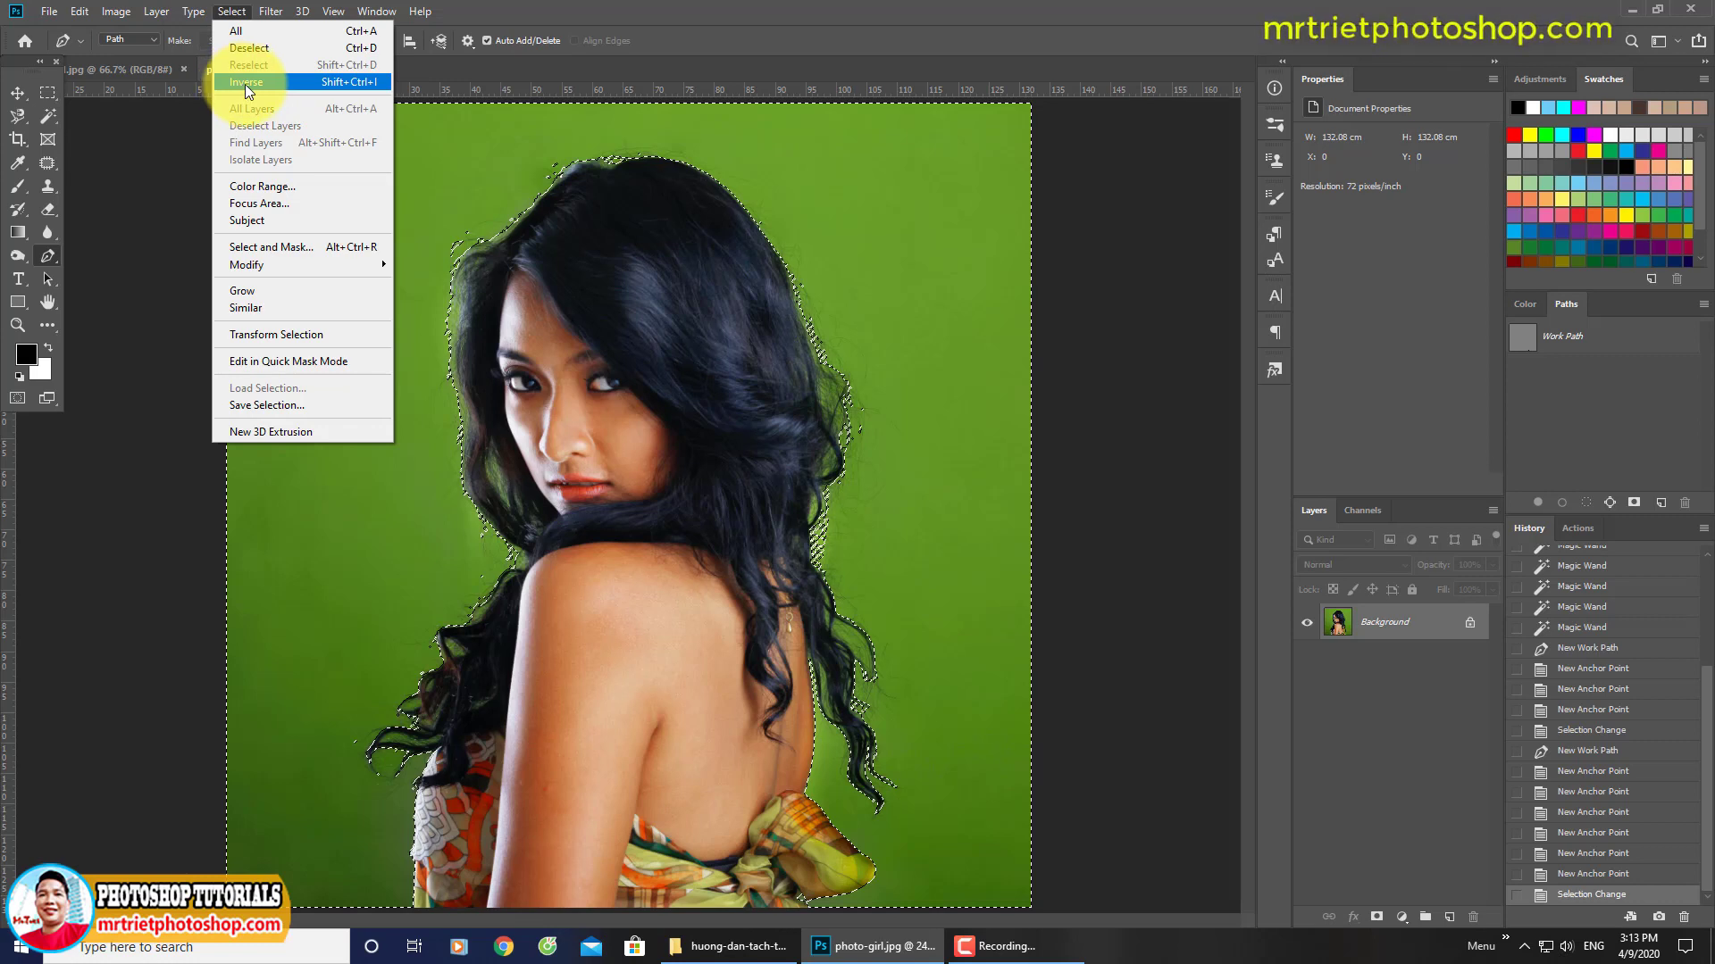
pyautogui.click(245, 84)
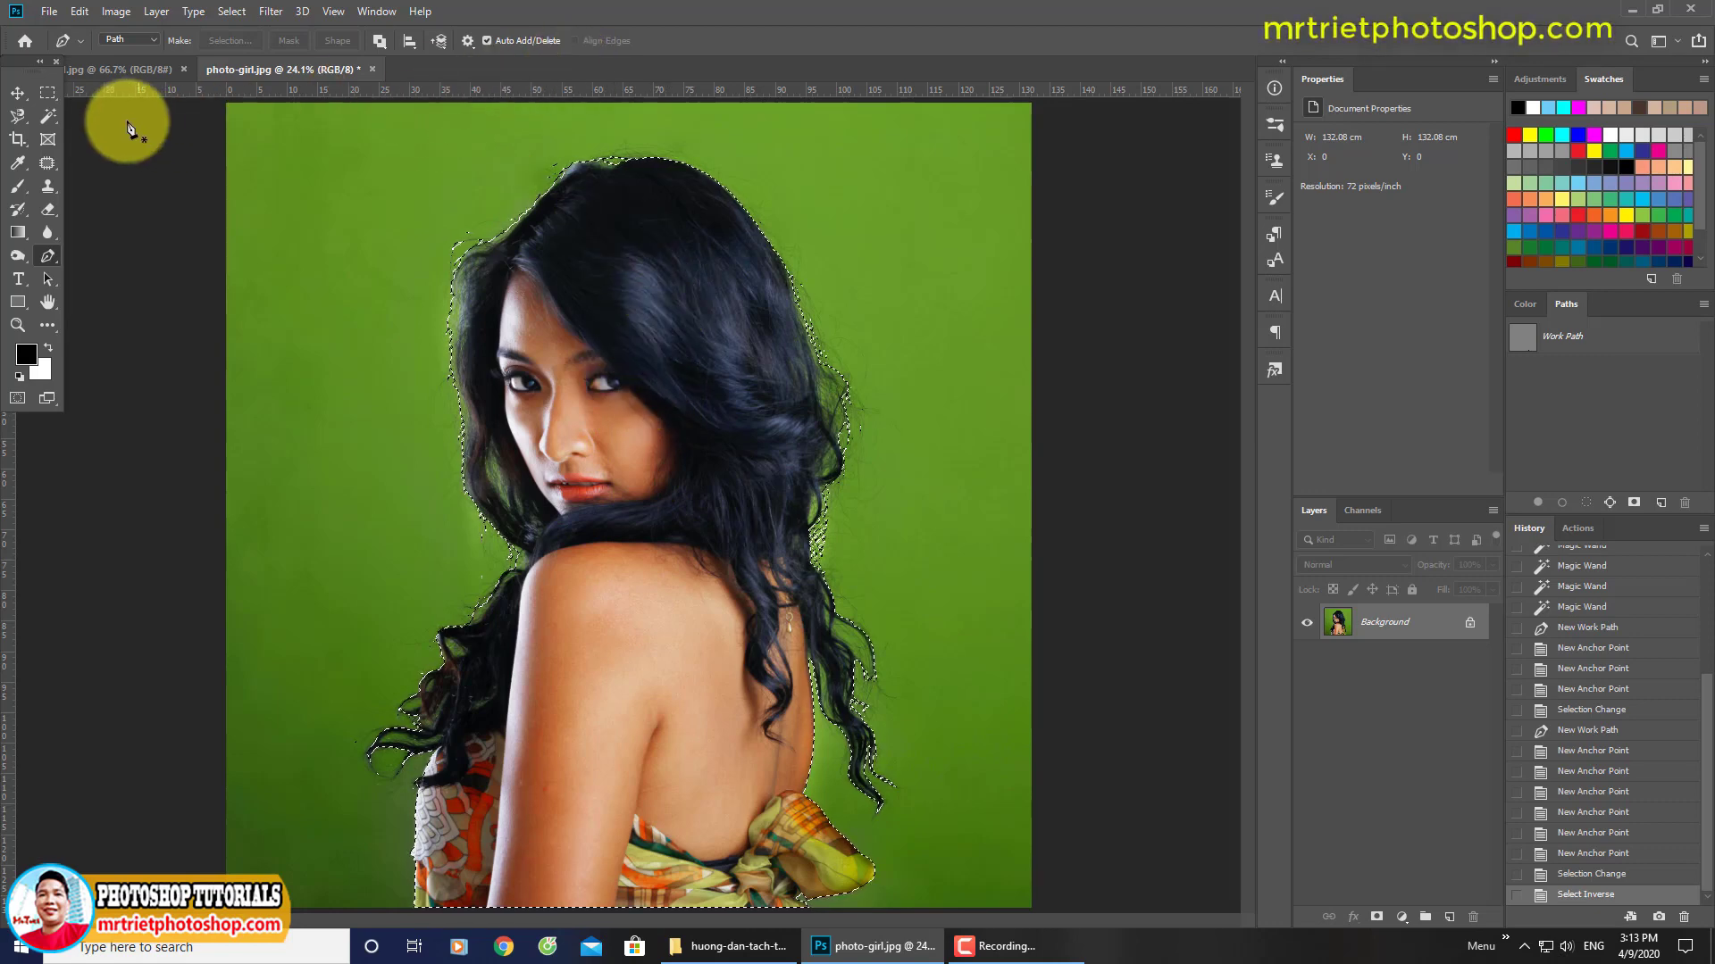
pyautogui.click(48, 115)
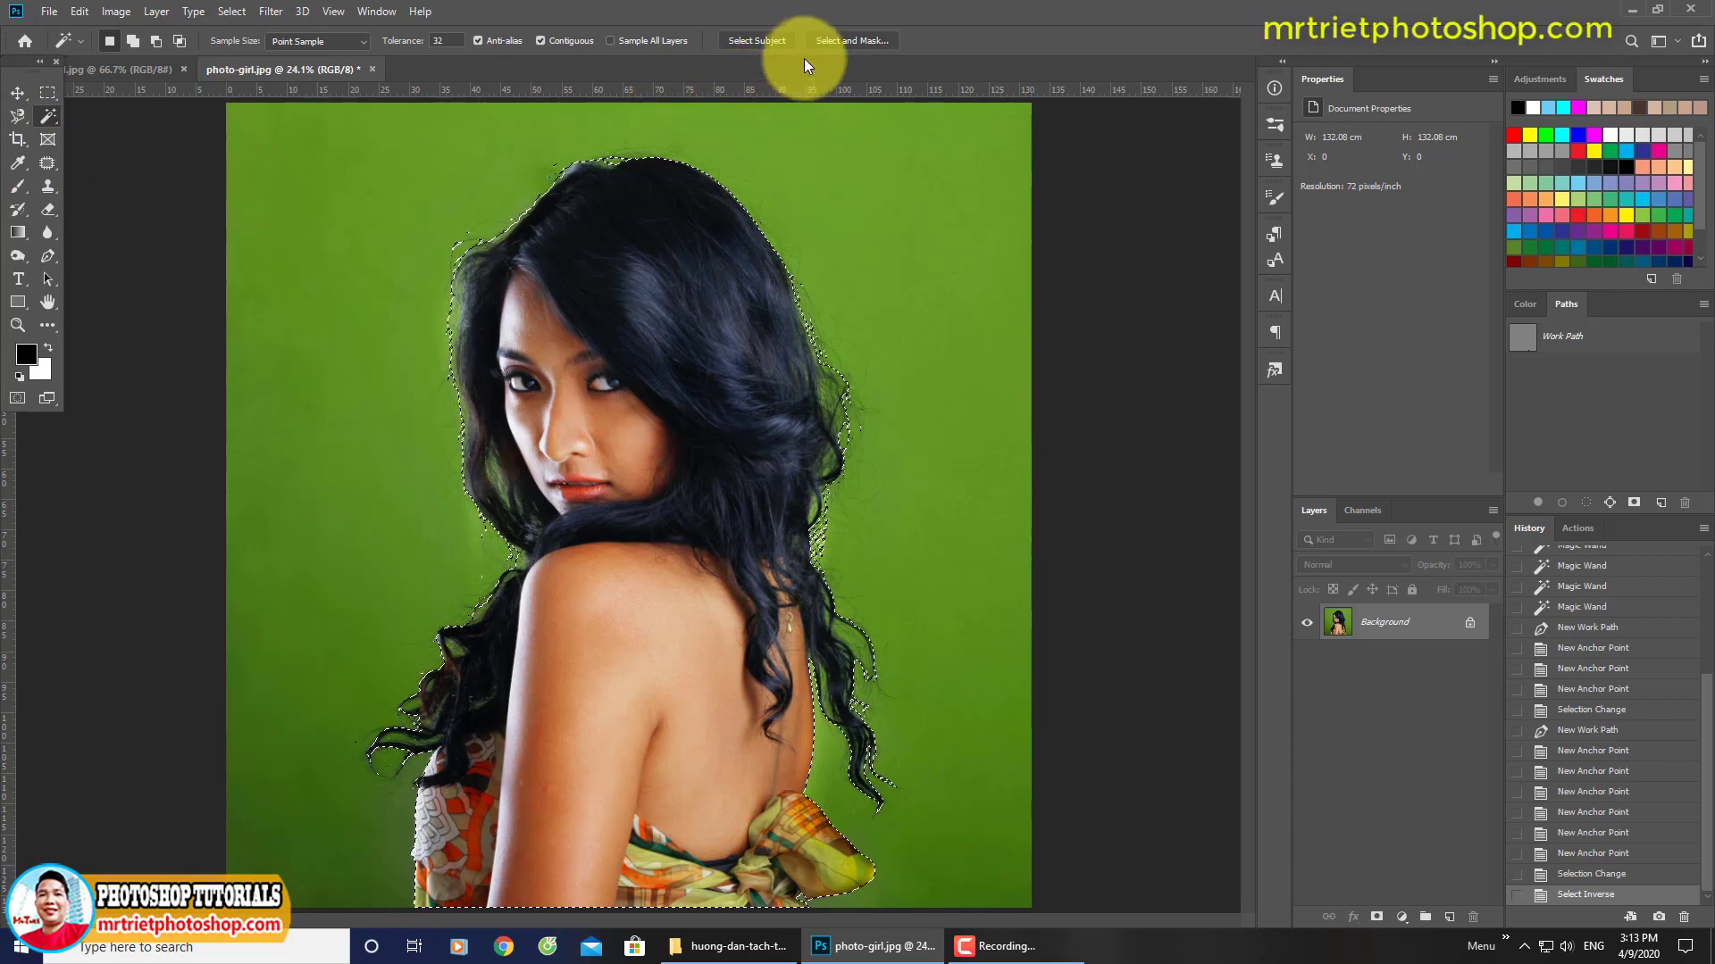
# Step: In Select and Mask, paint the upper and left hair edges with the Refine Edge Brush
pyautogui.click(848, 39)
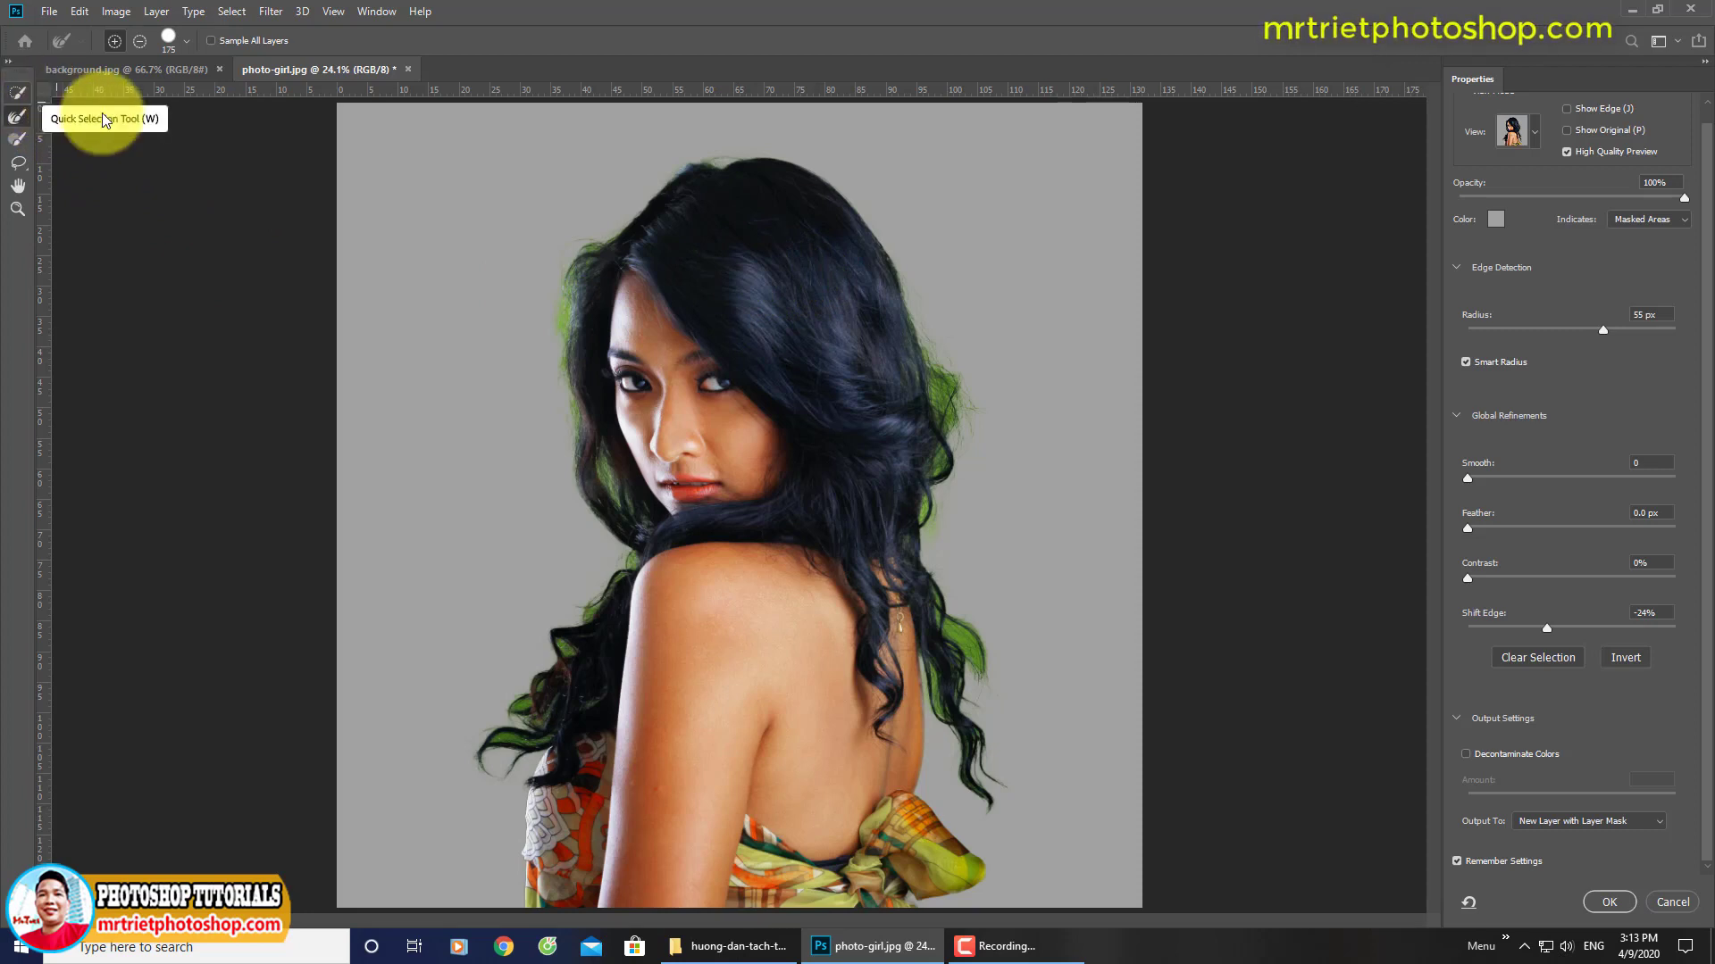
pyautogui.moveTo(613, 221); pyautogui.dragTo(574, 280)
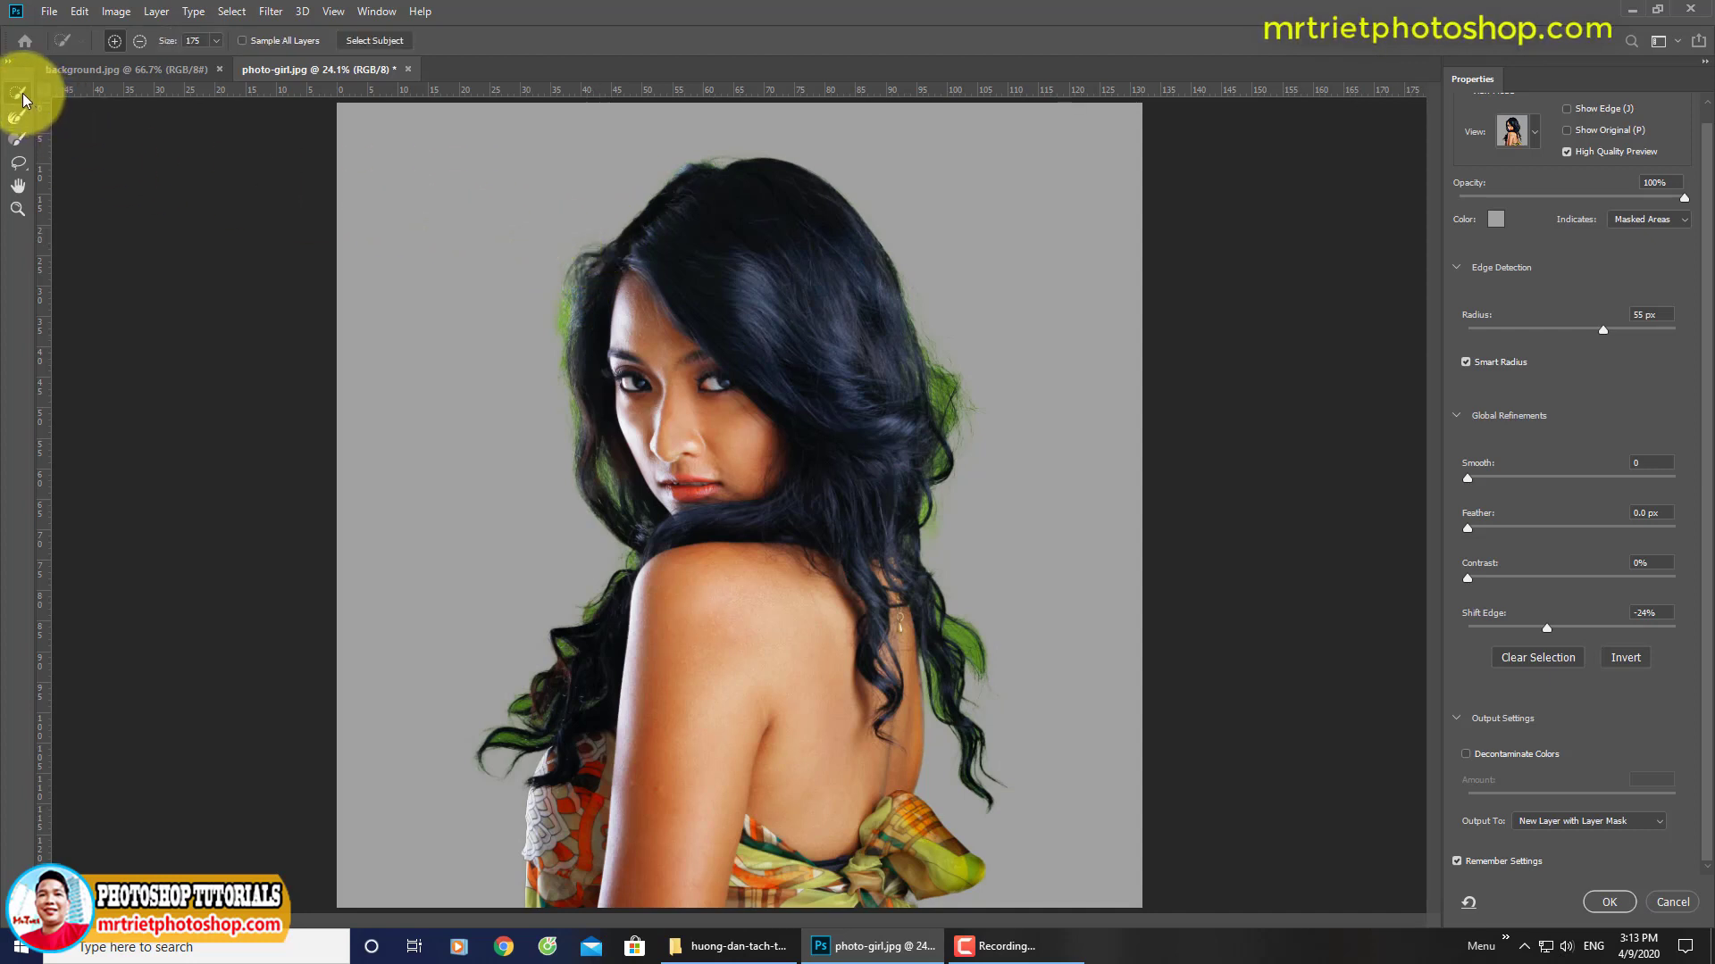
pyautogui.moveTo(628, 231); pyautogui.dragTo(571, 277)
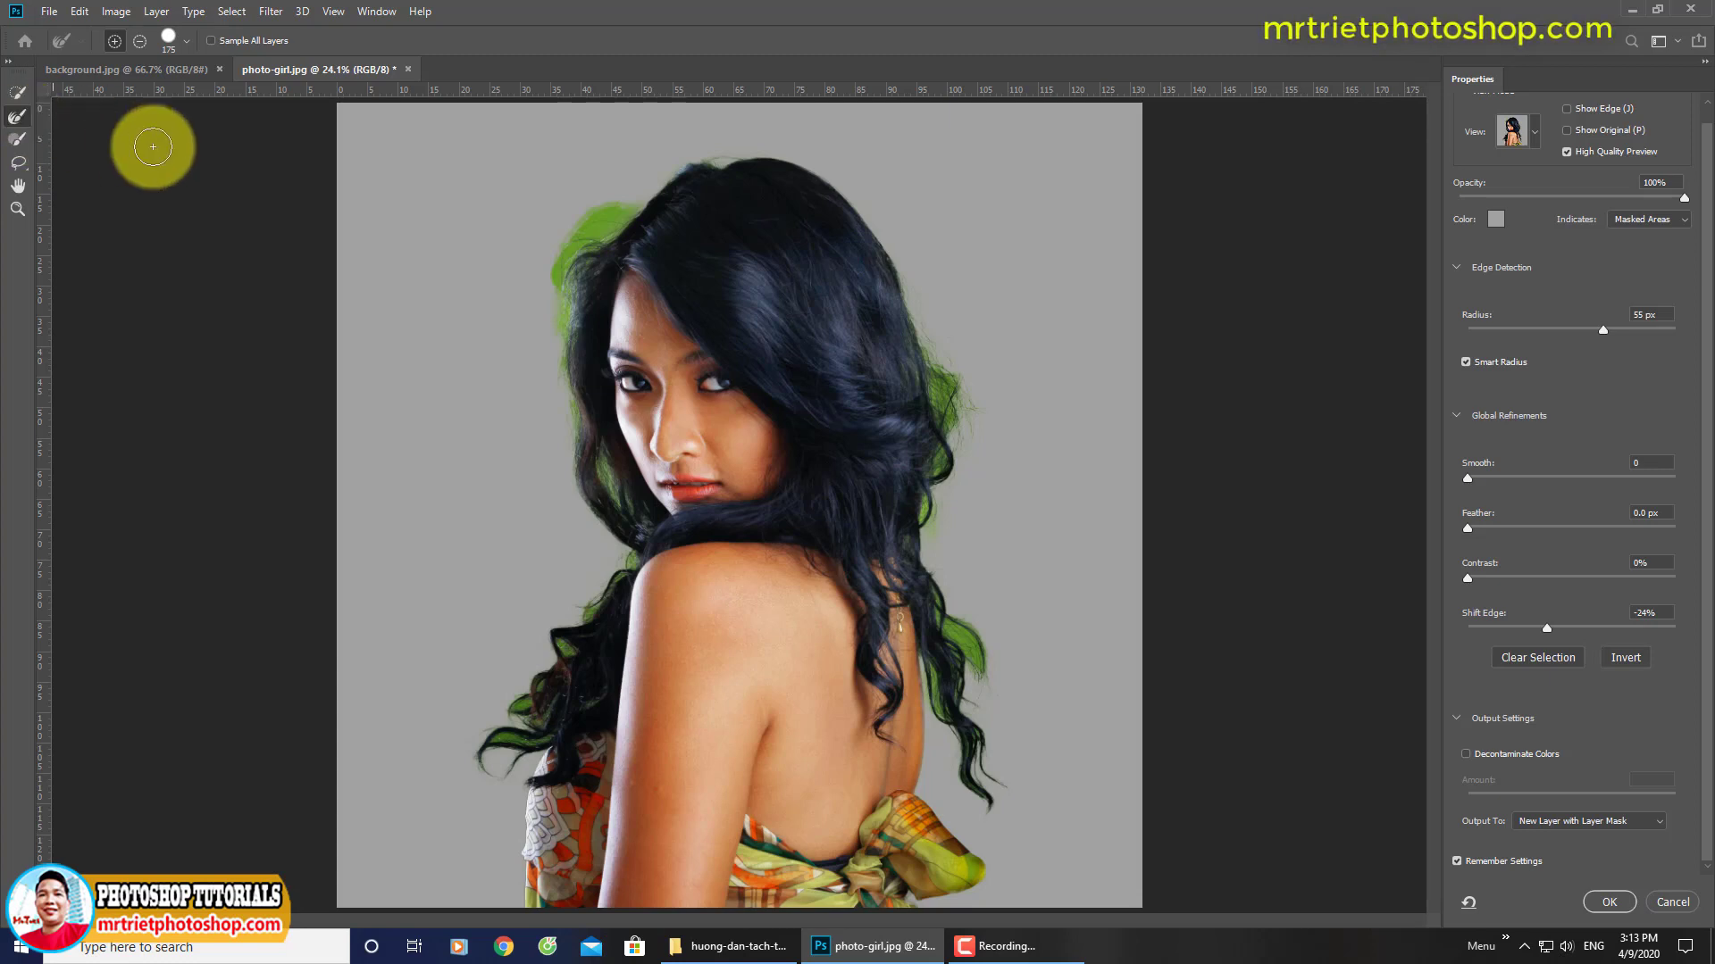
pyautogui.click(20, 125)
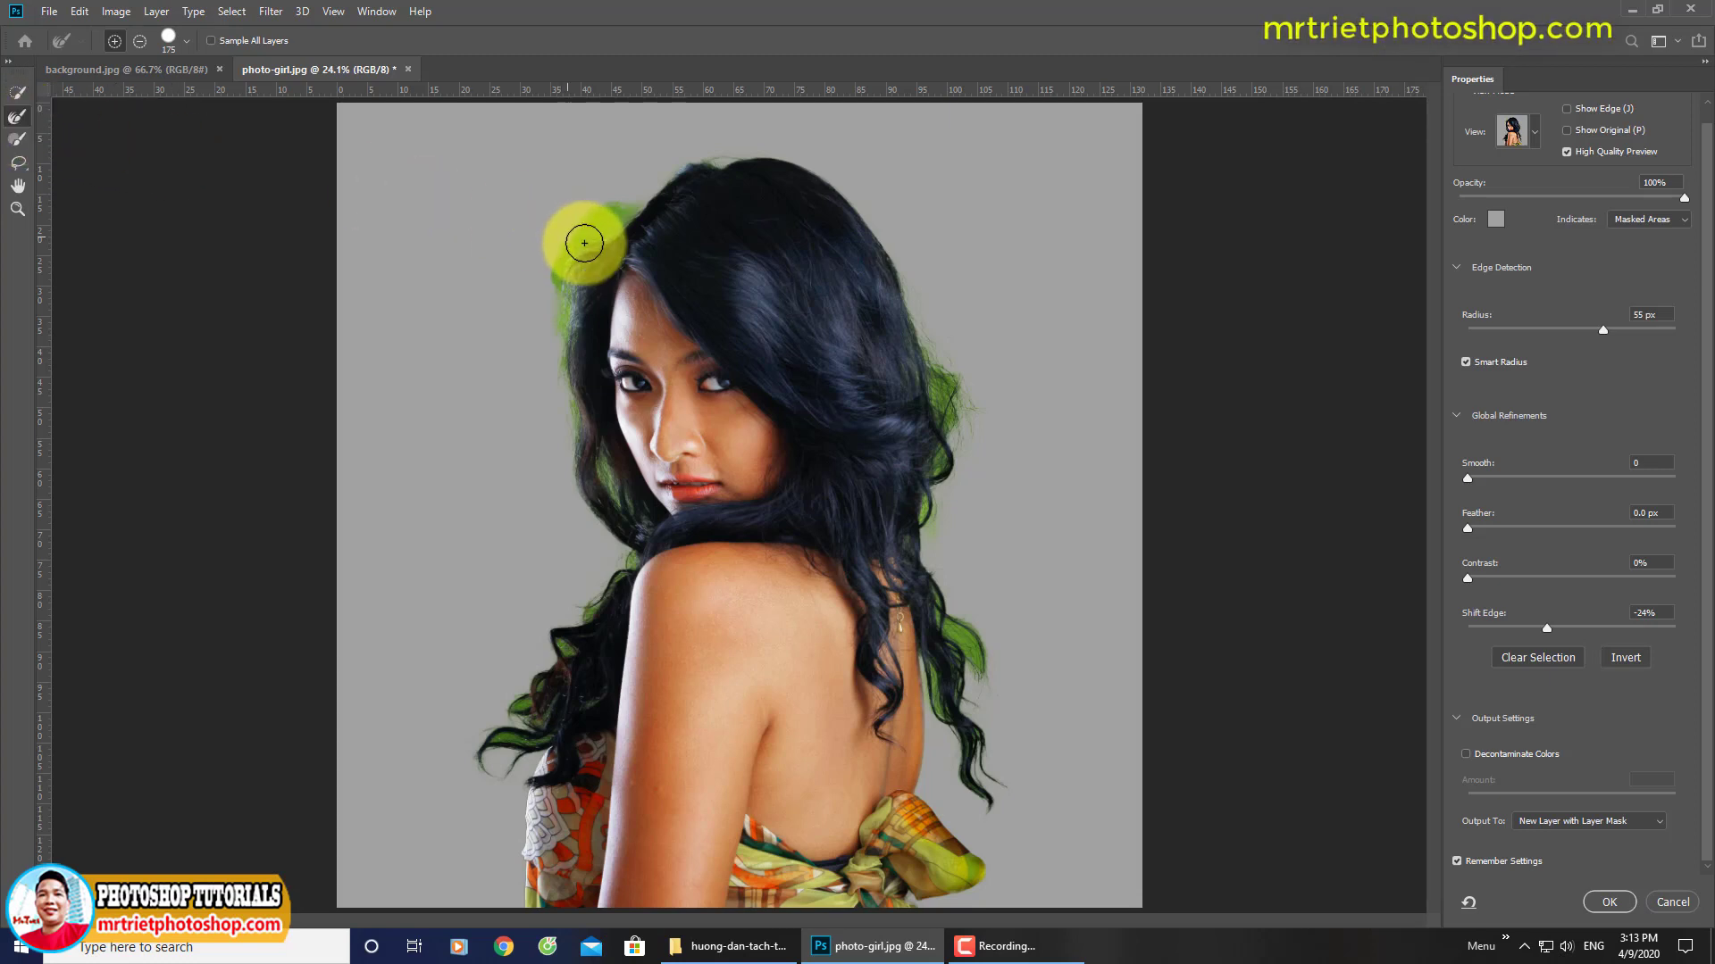
pyautogui.moveTo(556, 294); pyautogui.dragTo(621, 218)
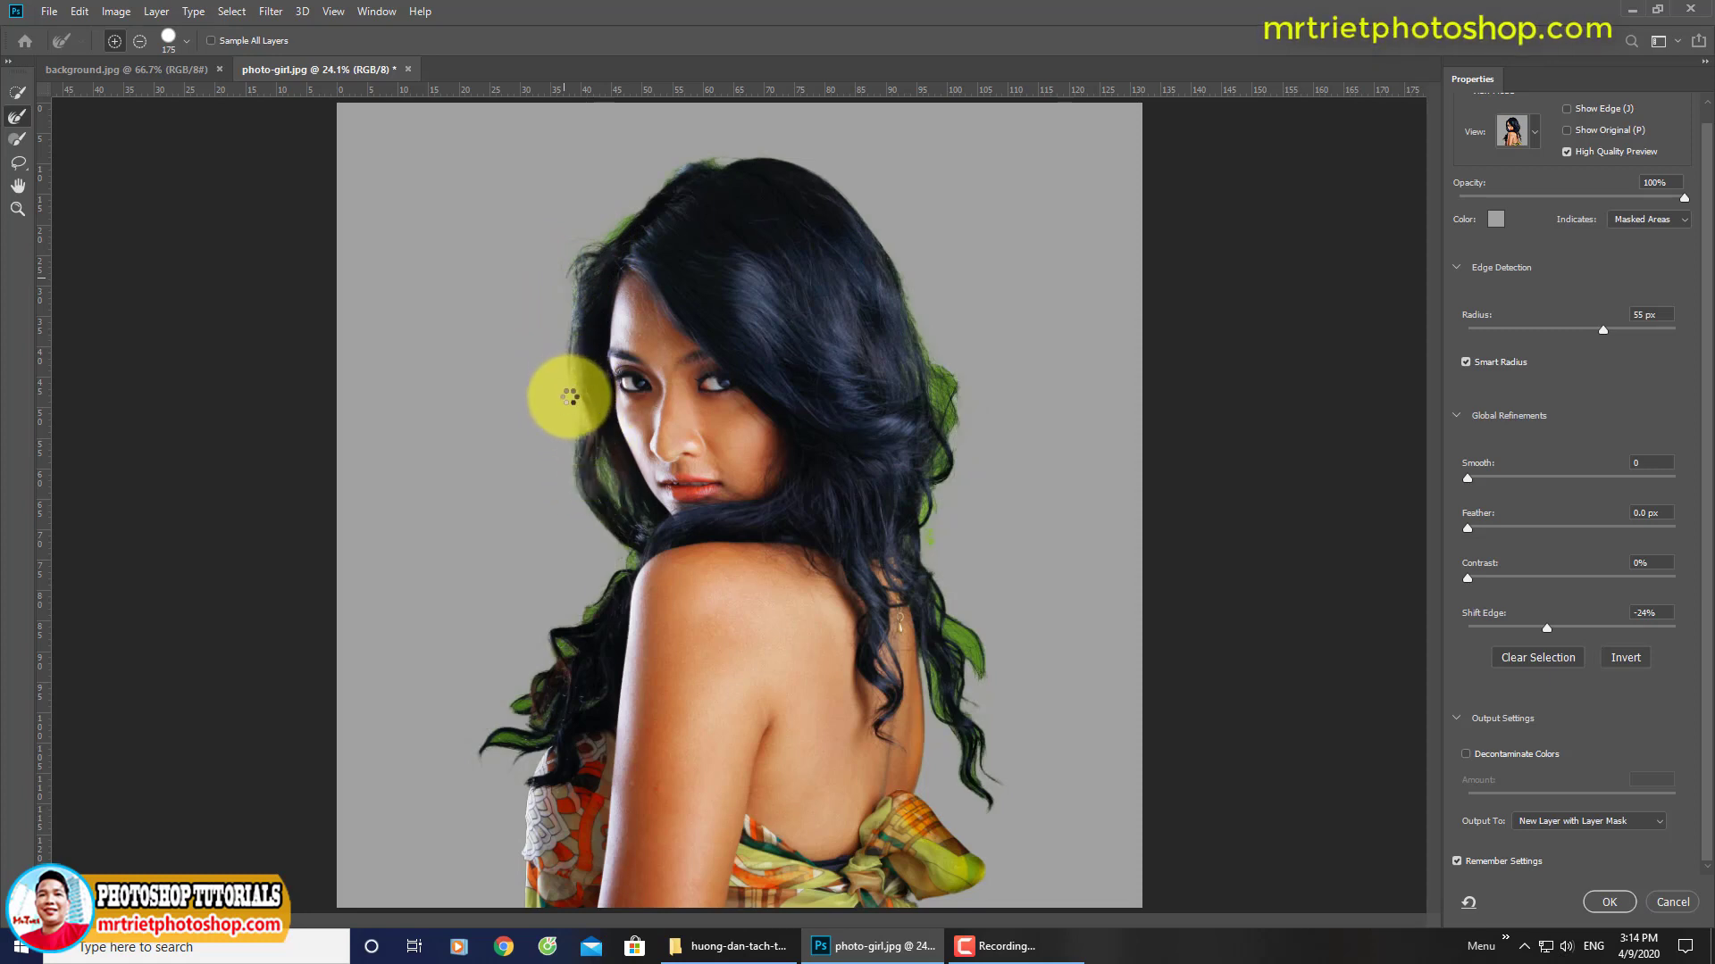
pyautogui.moveTo(566, 417); pyautogui.dragTo(569, 272)
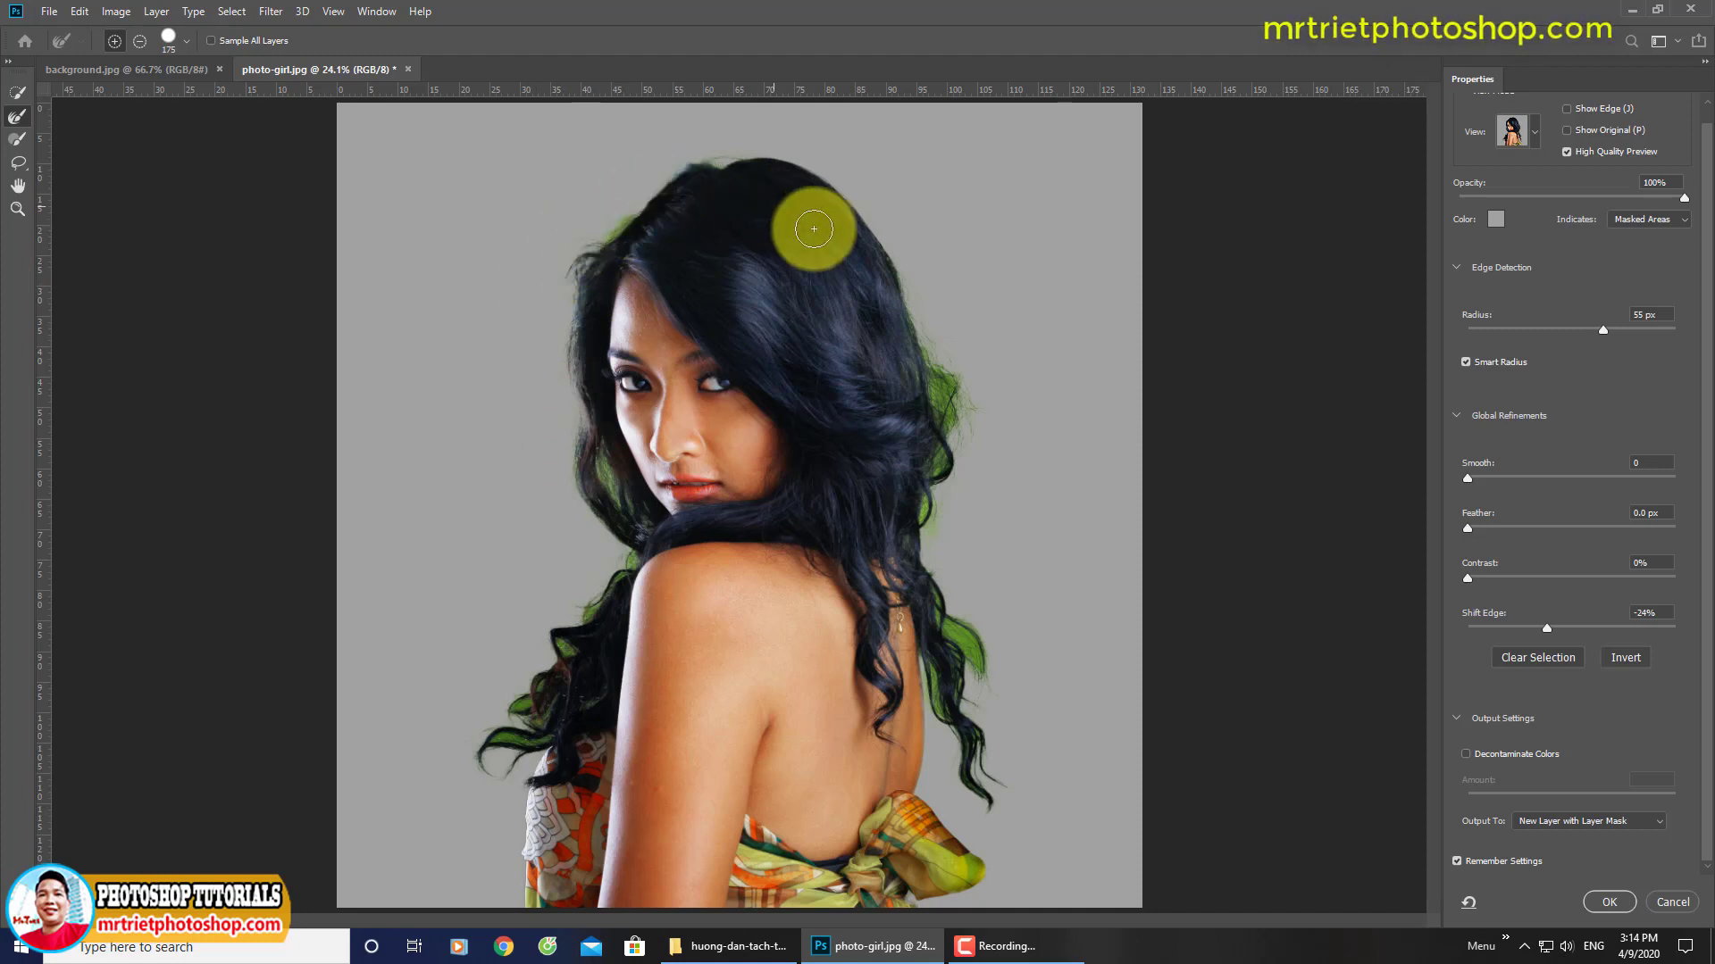
pyautogui.click(1530, 131)
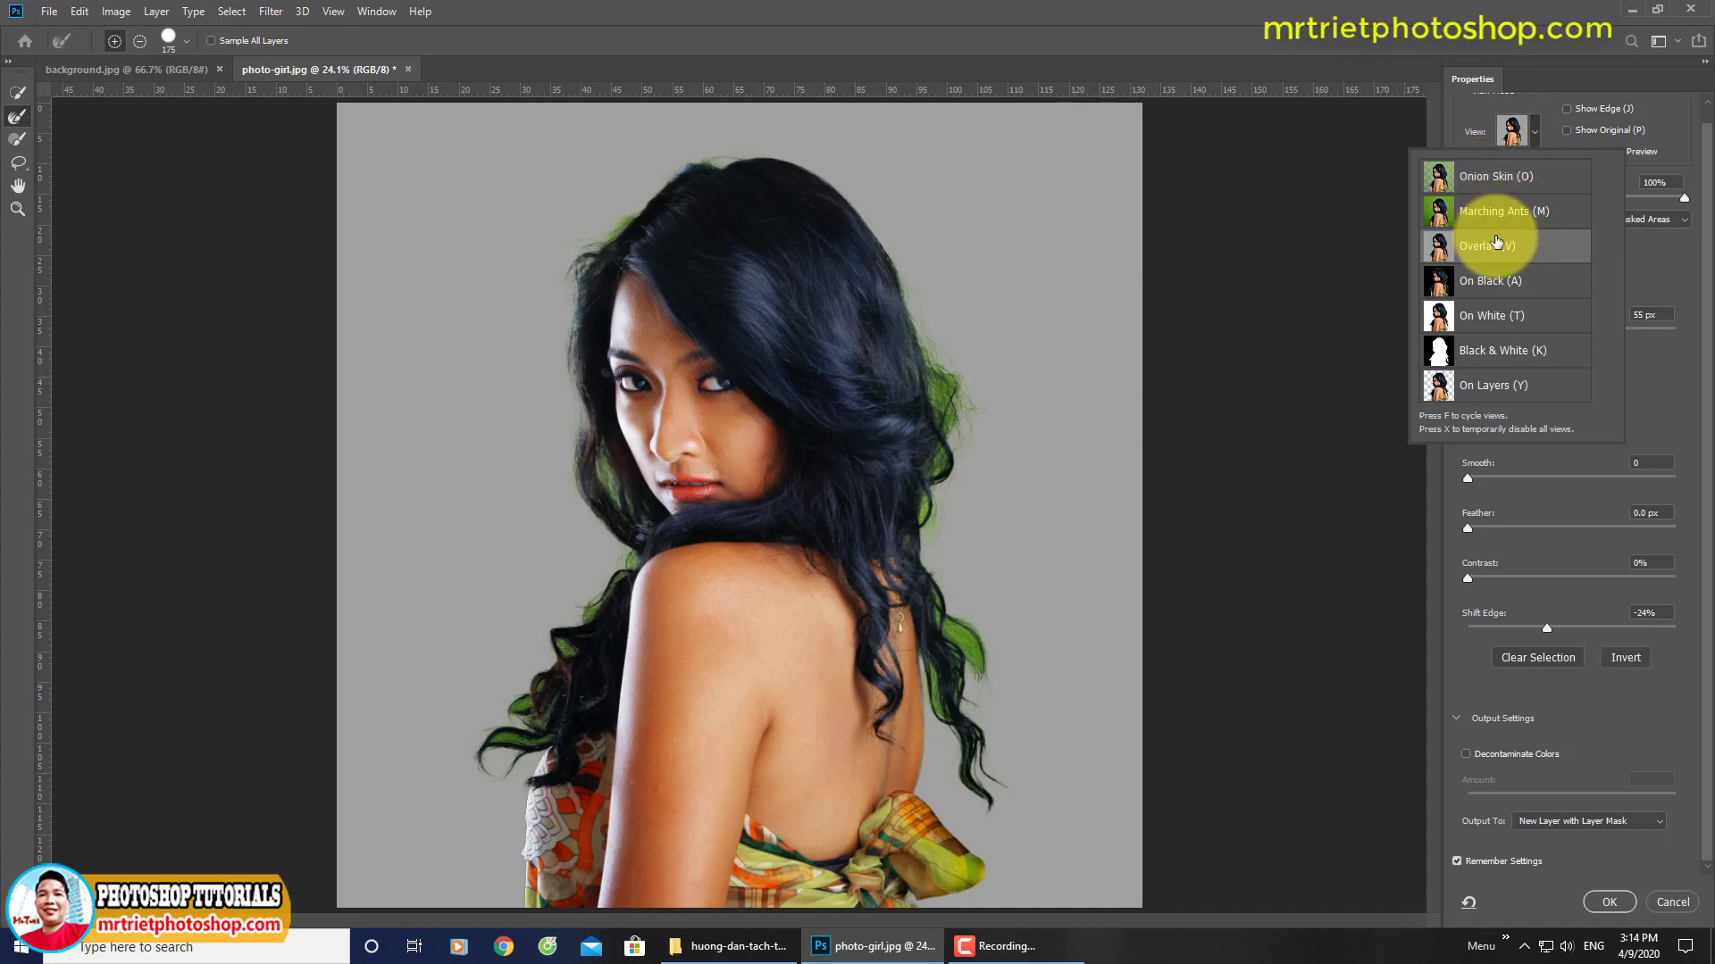
# Step: Preview the cutout in On White, Black & White, then Overlay view modes
pyautogui.click(1479, 321)
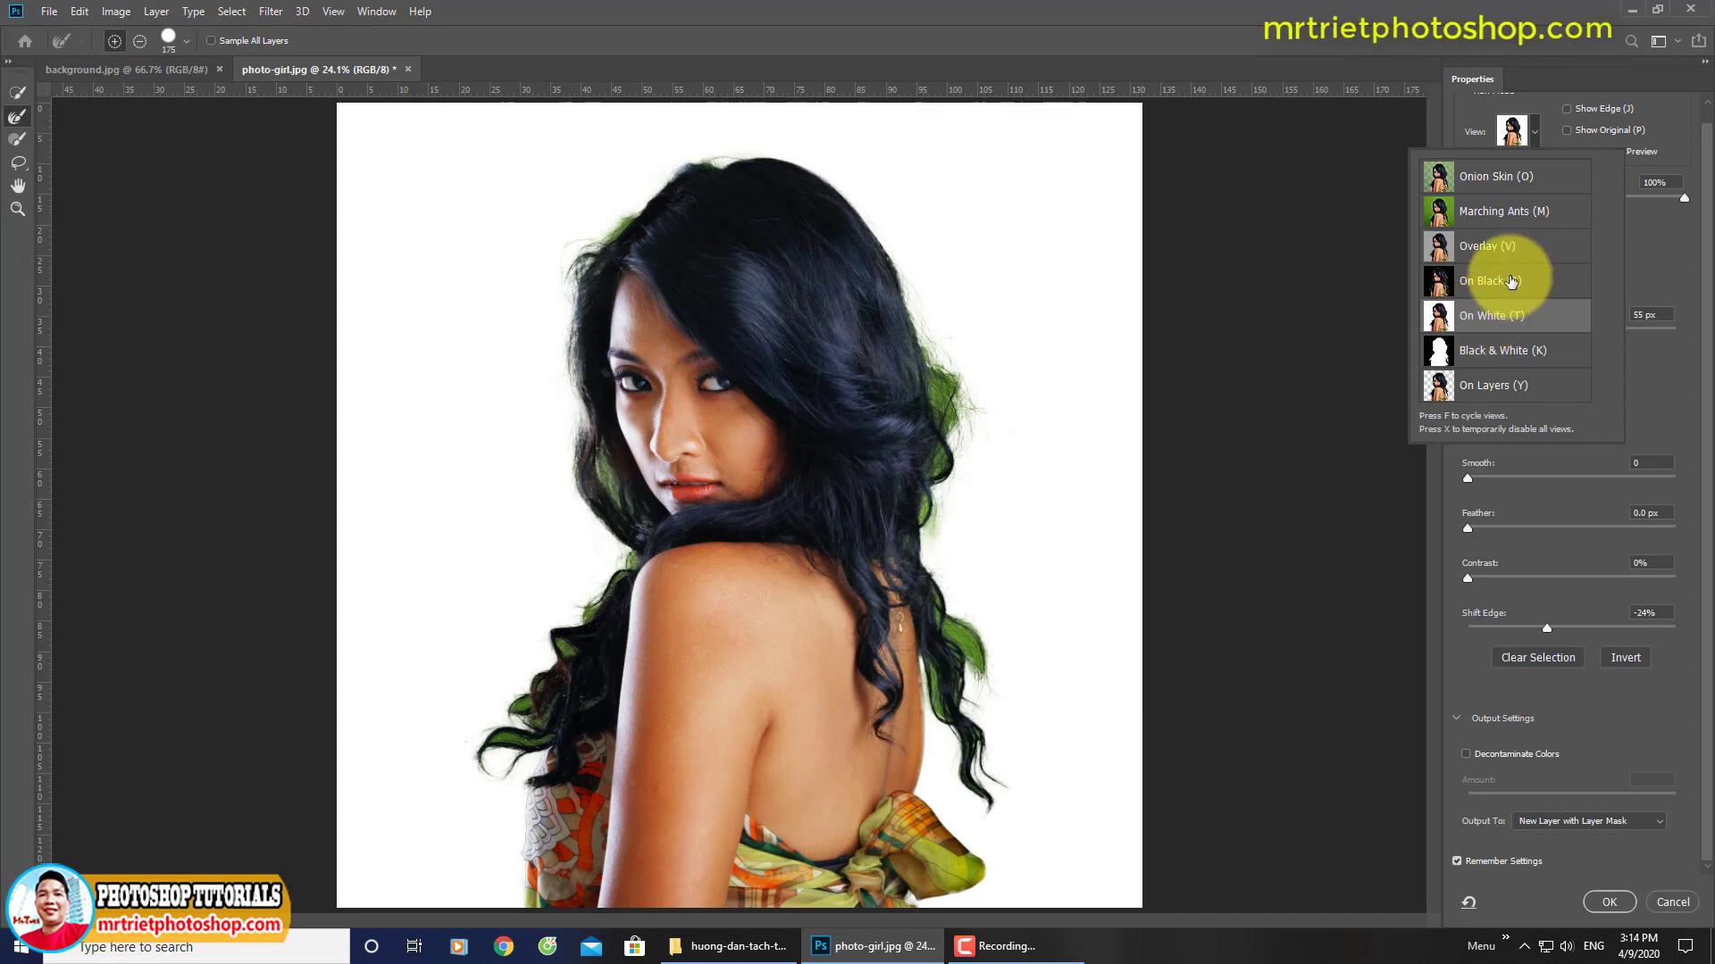
pyautogui.click(1490, 353)
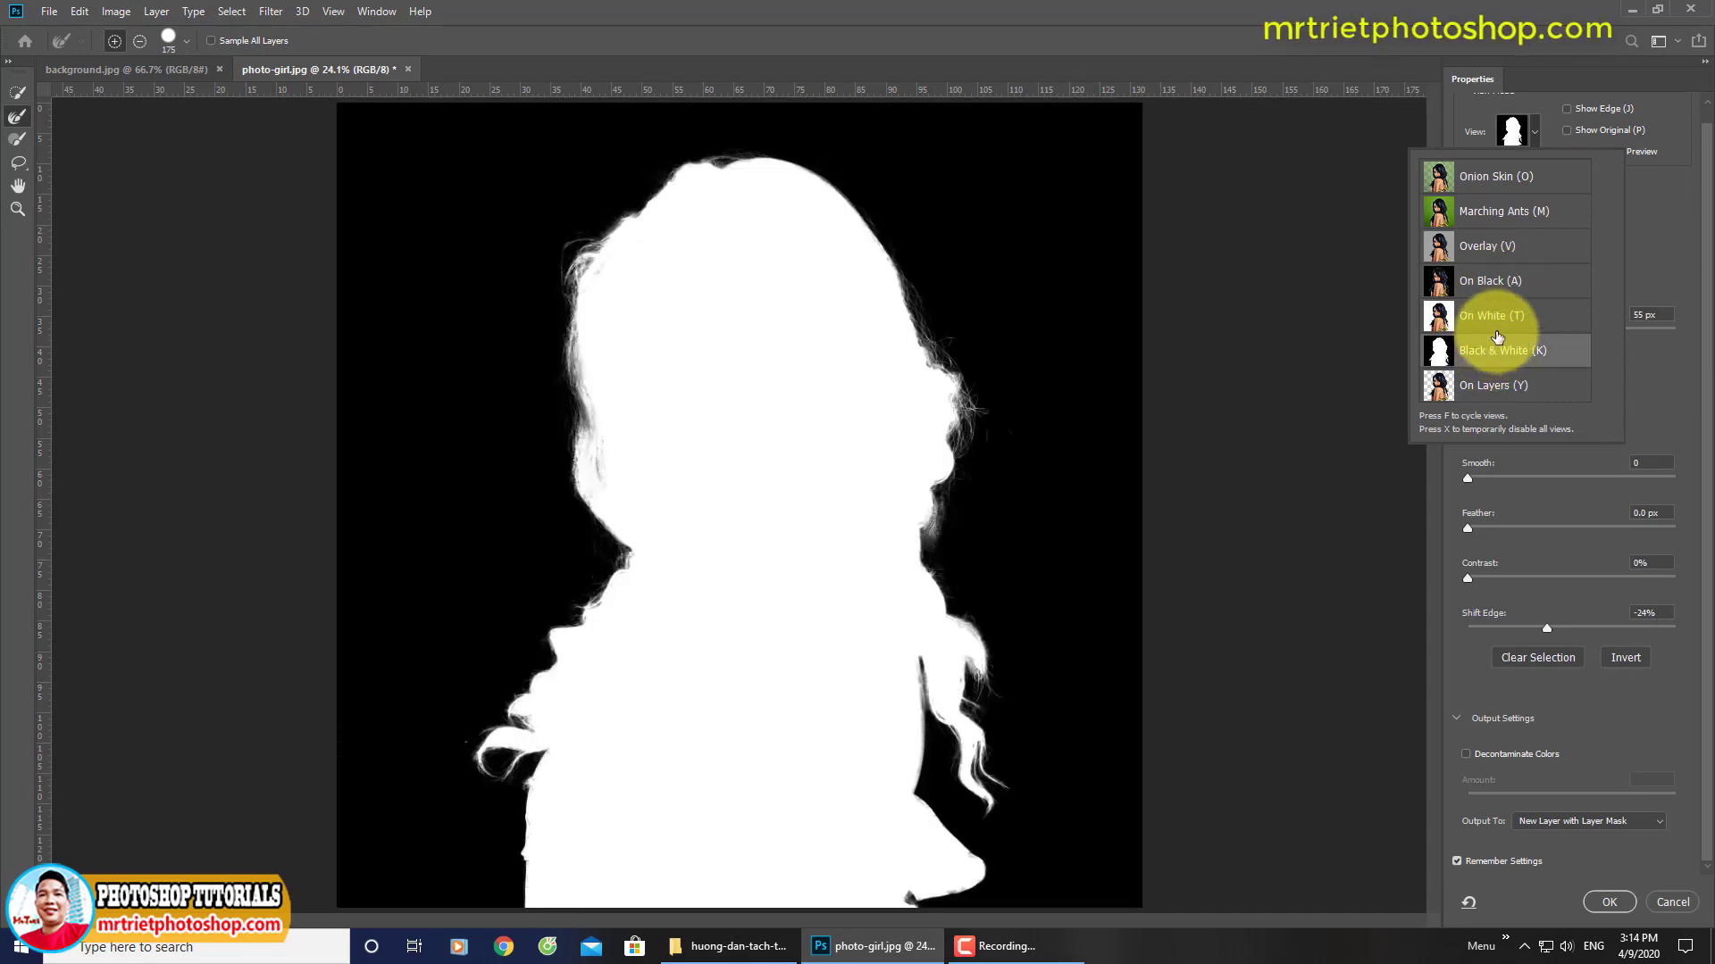
pyautogui.click(1506, 246)
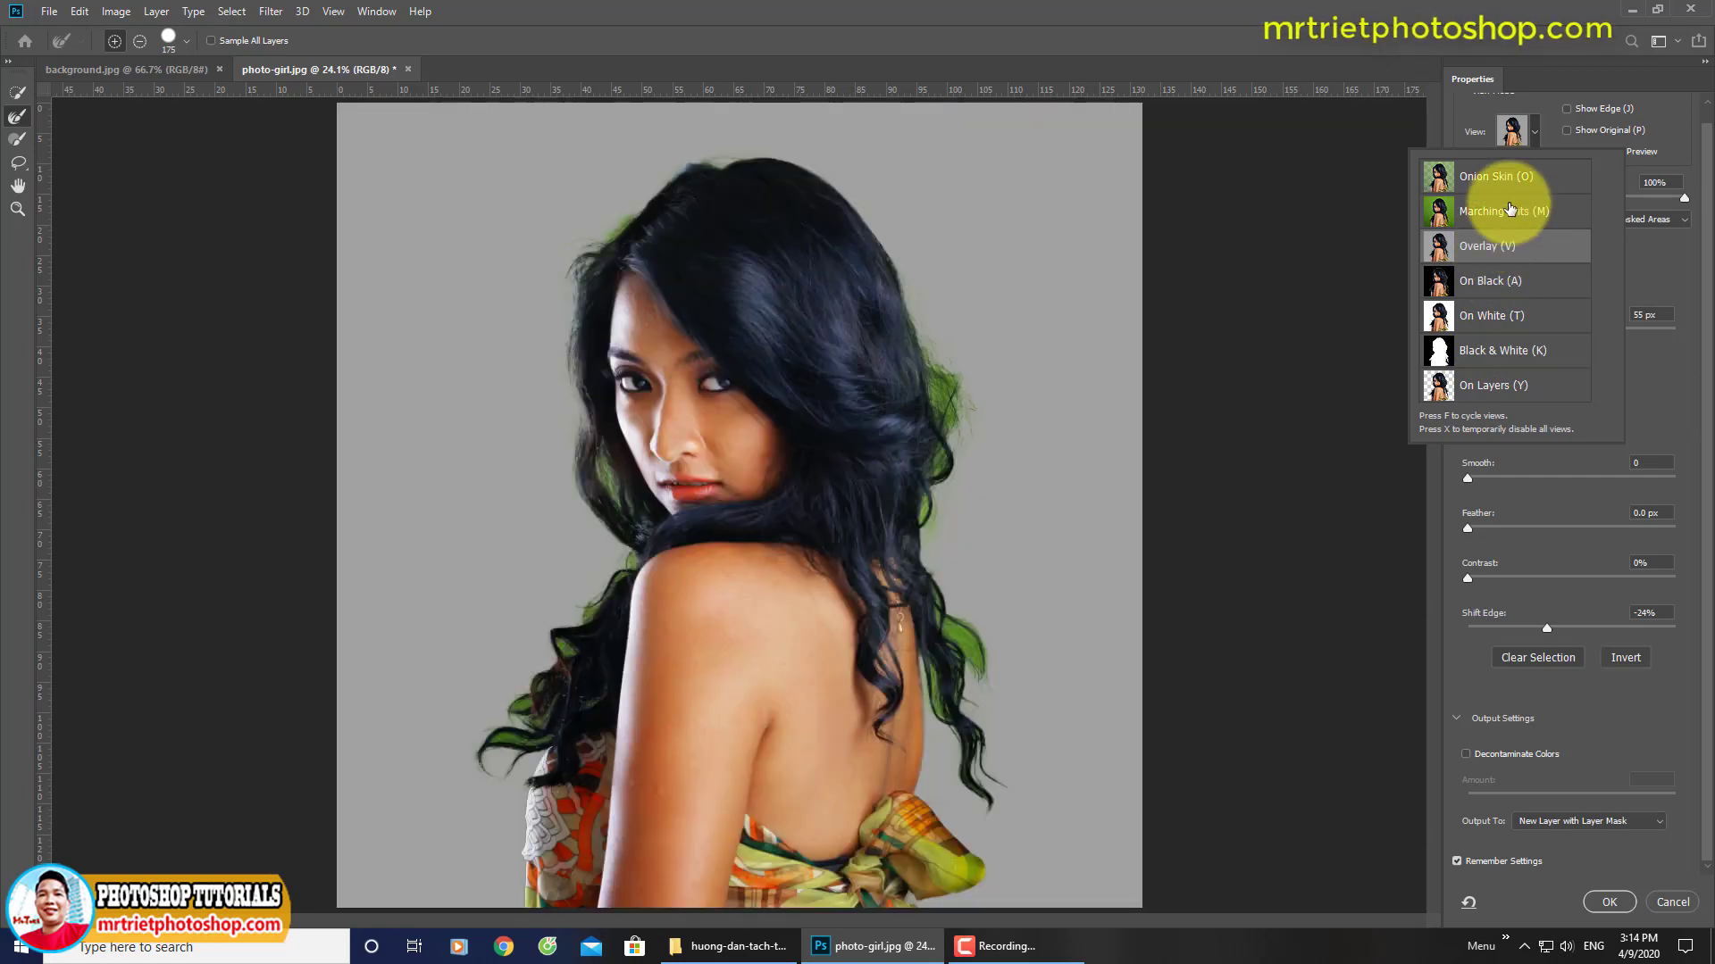
pyautogui.click(1511, 134)
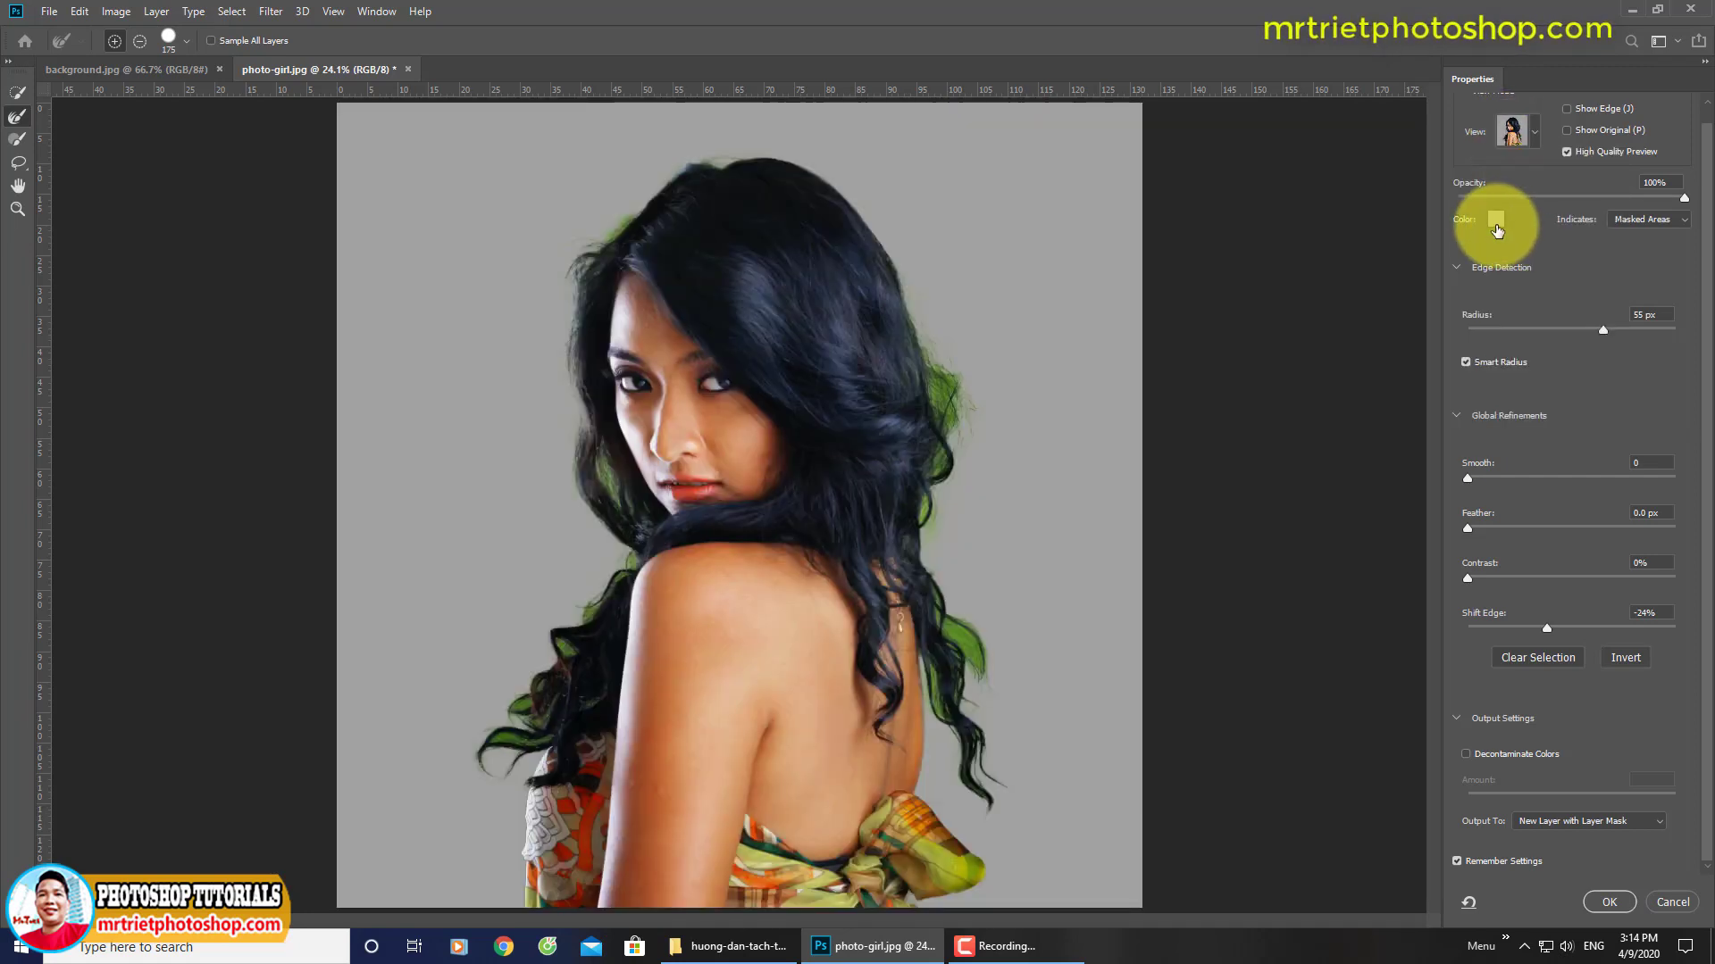
# Step: Set the overlay colour back to grey after trying red and pink shades
pyautogui.click(1496, 228)
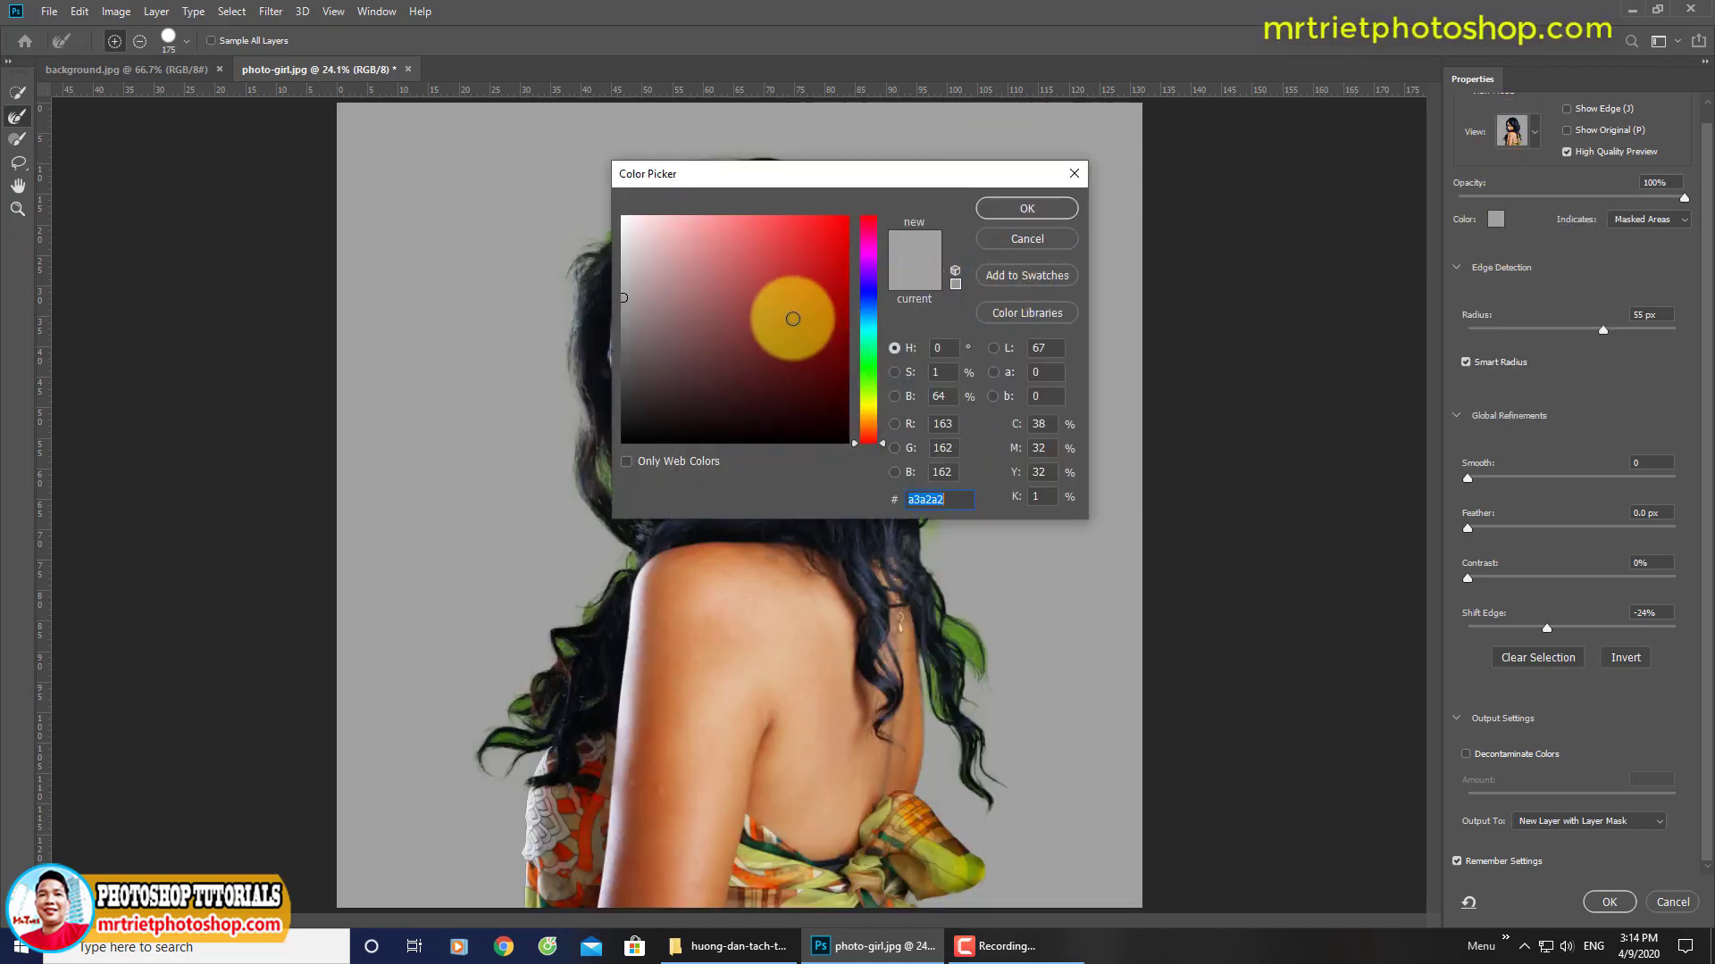
pyautogui.click(792, 317)
pyautogui.moveTo(679, 343); pyautogui.dragTo(736, 238)
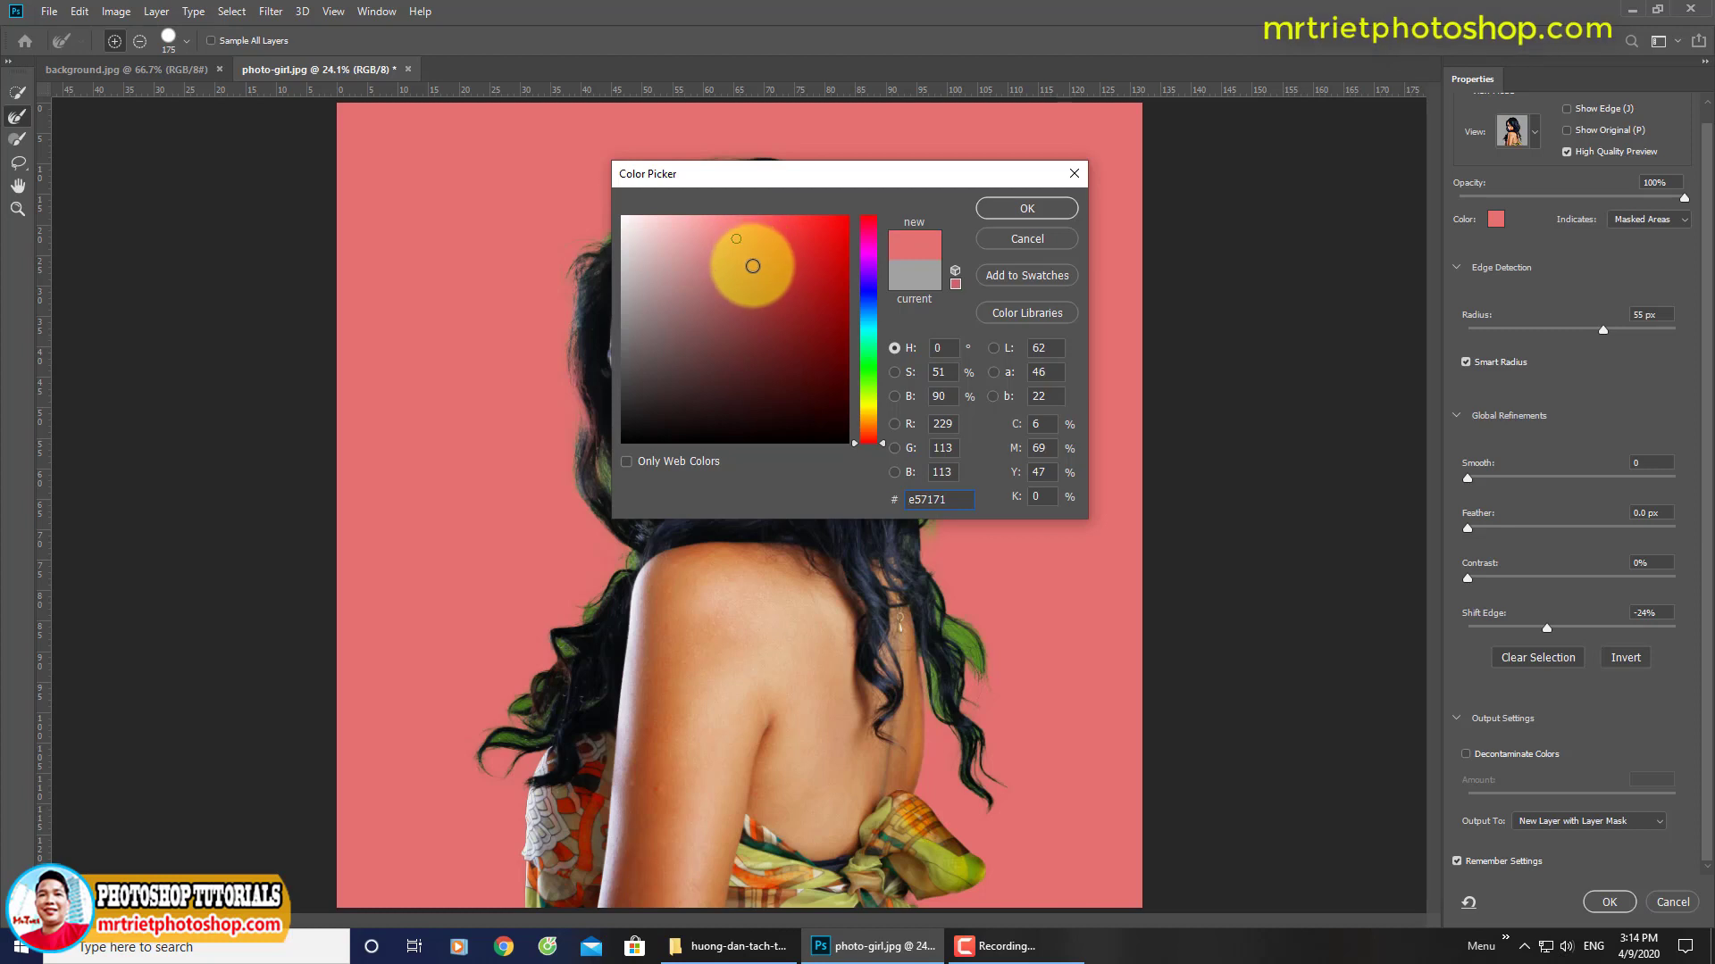
pyautogui.moveTo(738, 239); pyautogui.dragTo(736, 225)
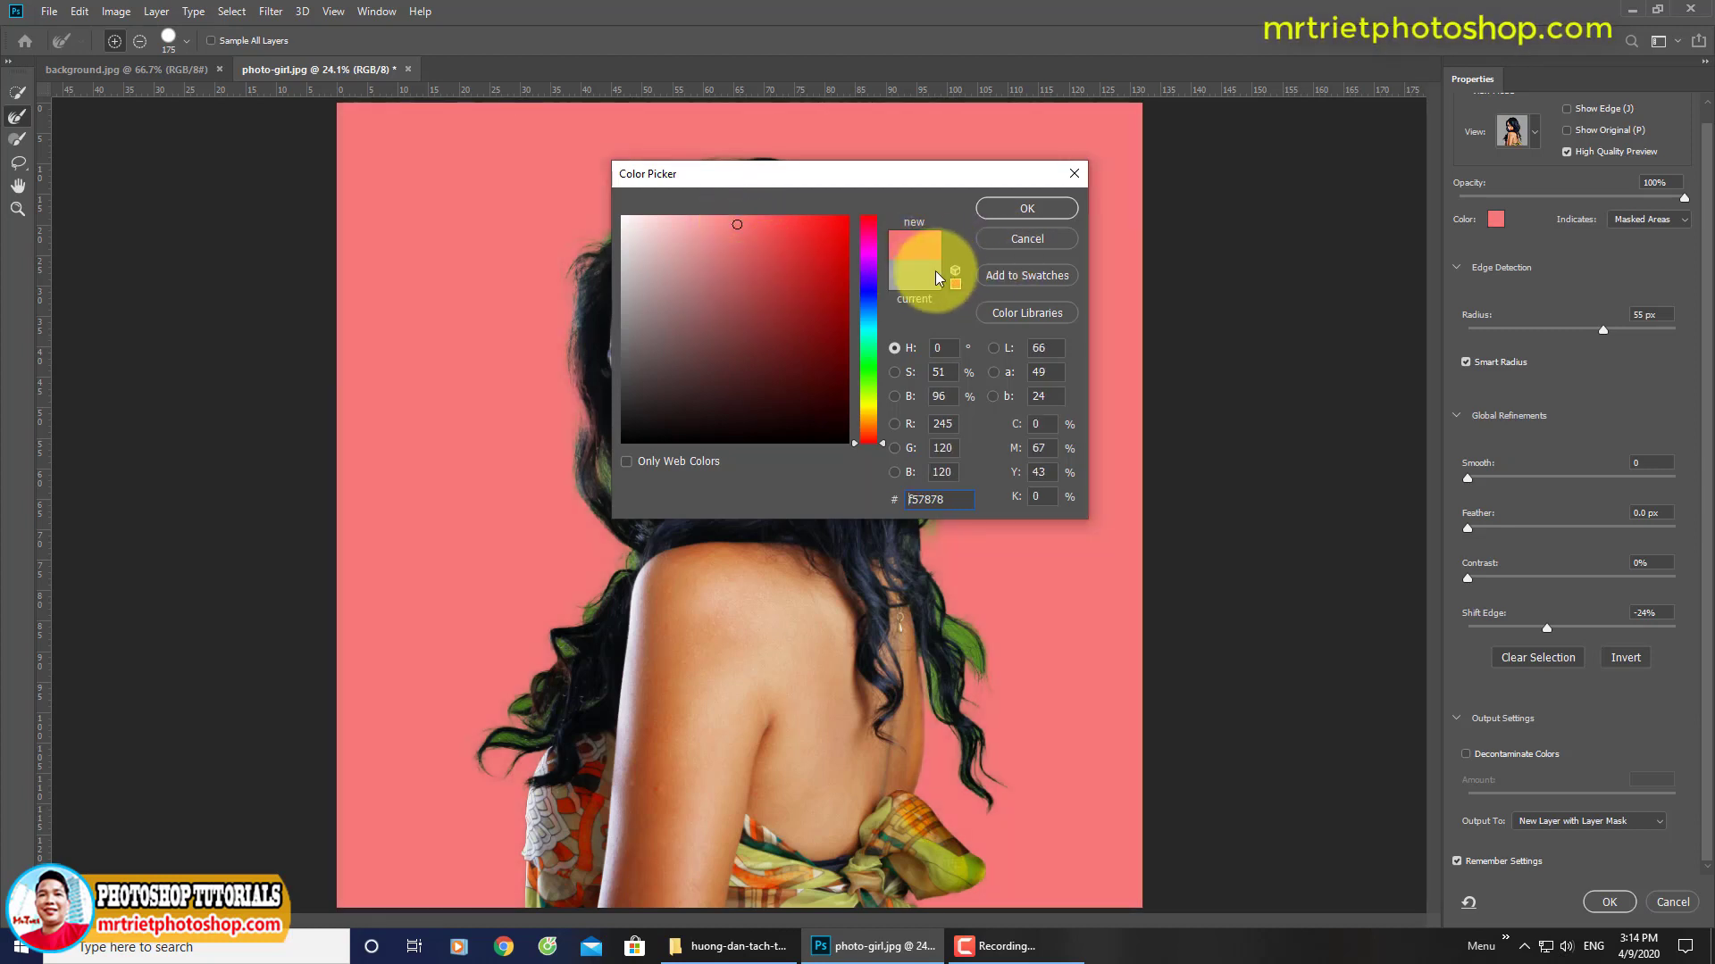
pyautogui.click(909, 279)
pyautogui.click(1030, 209)
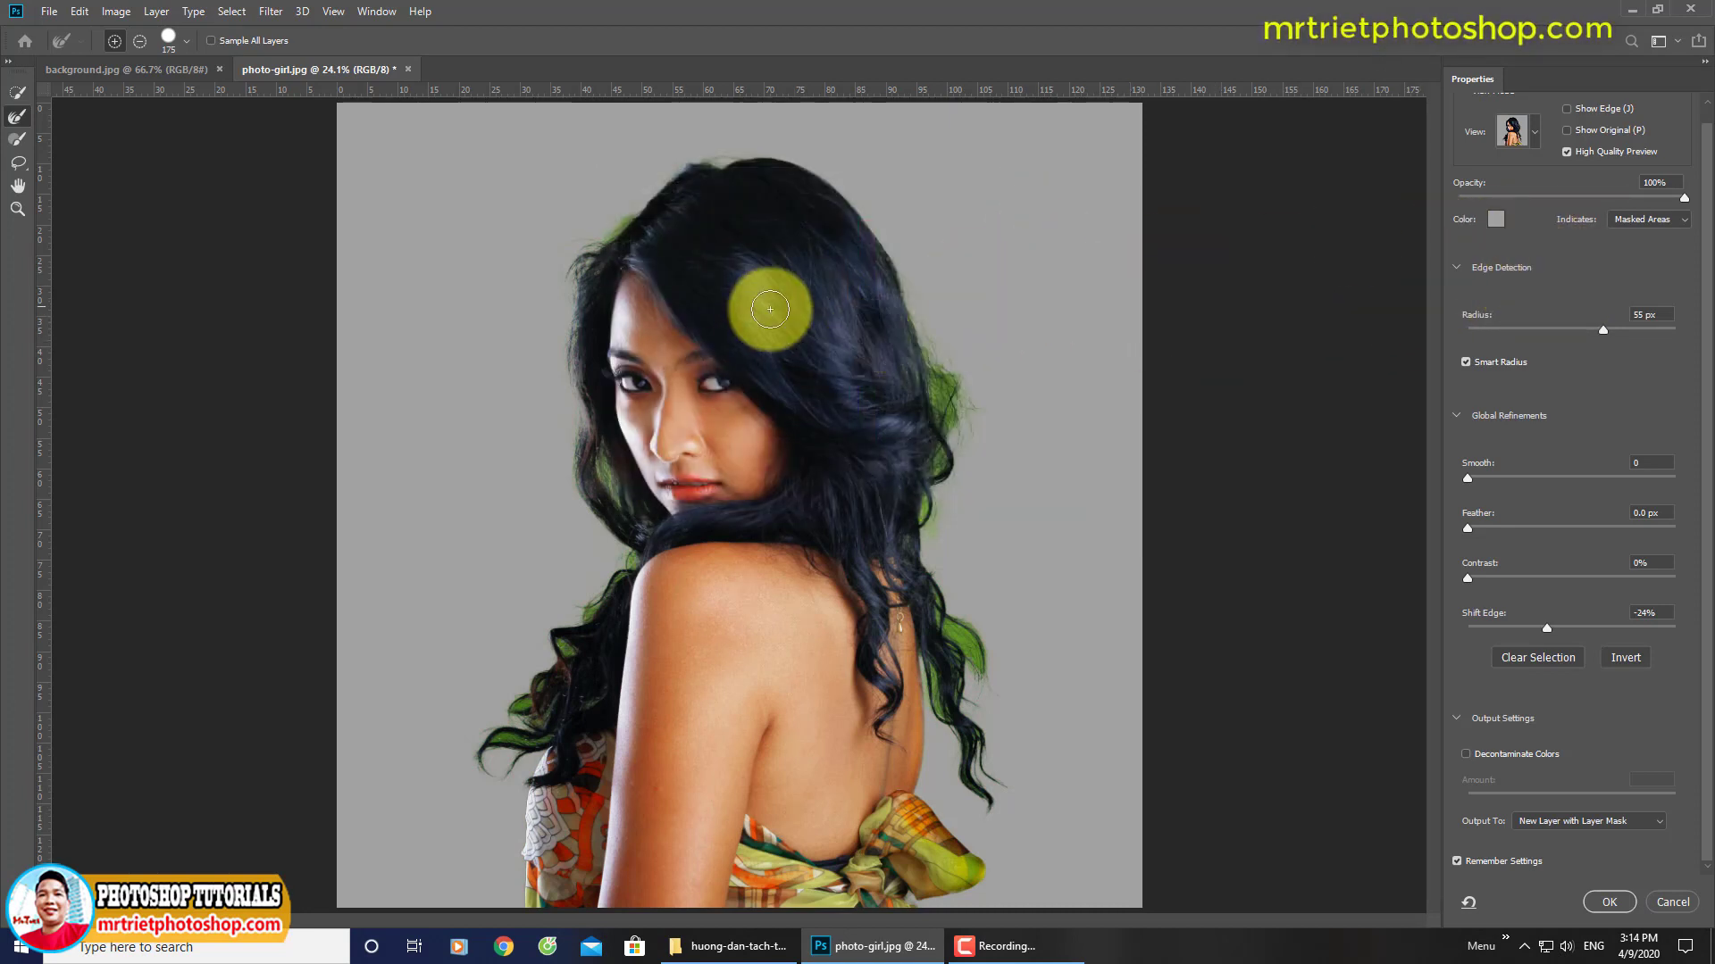
# Step: Refine the hair edge along the crown to remove the green fringe
pyautogui.moveTo(655, 254); pyautogui.dragTo(734, 157)
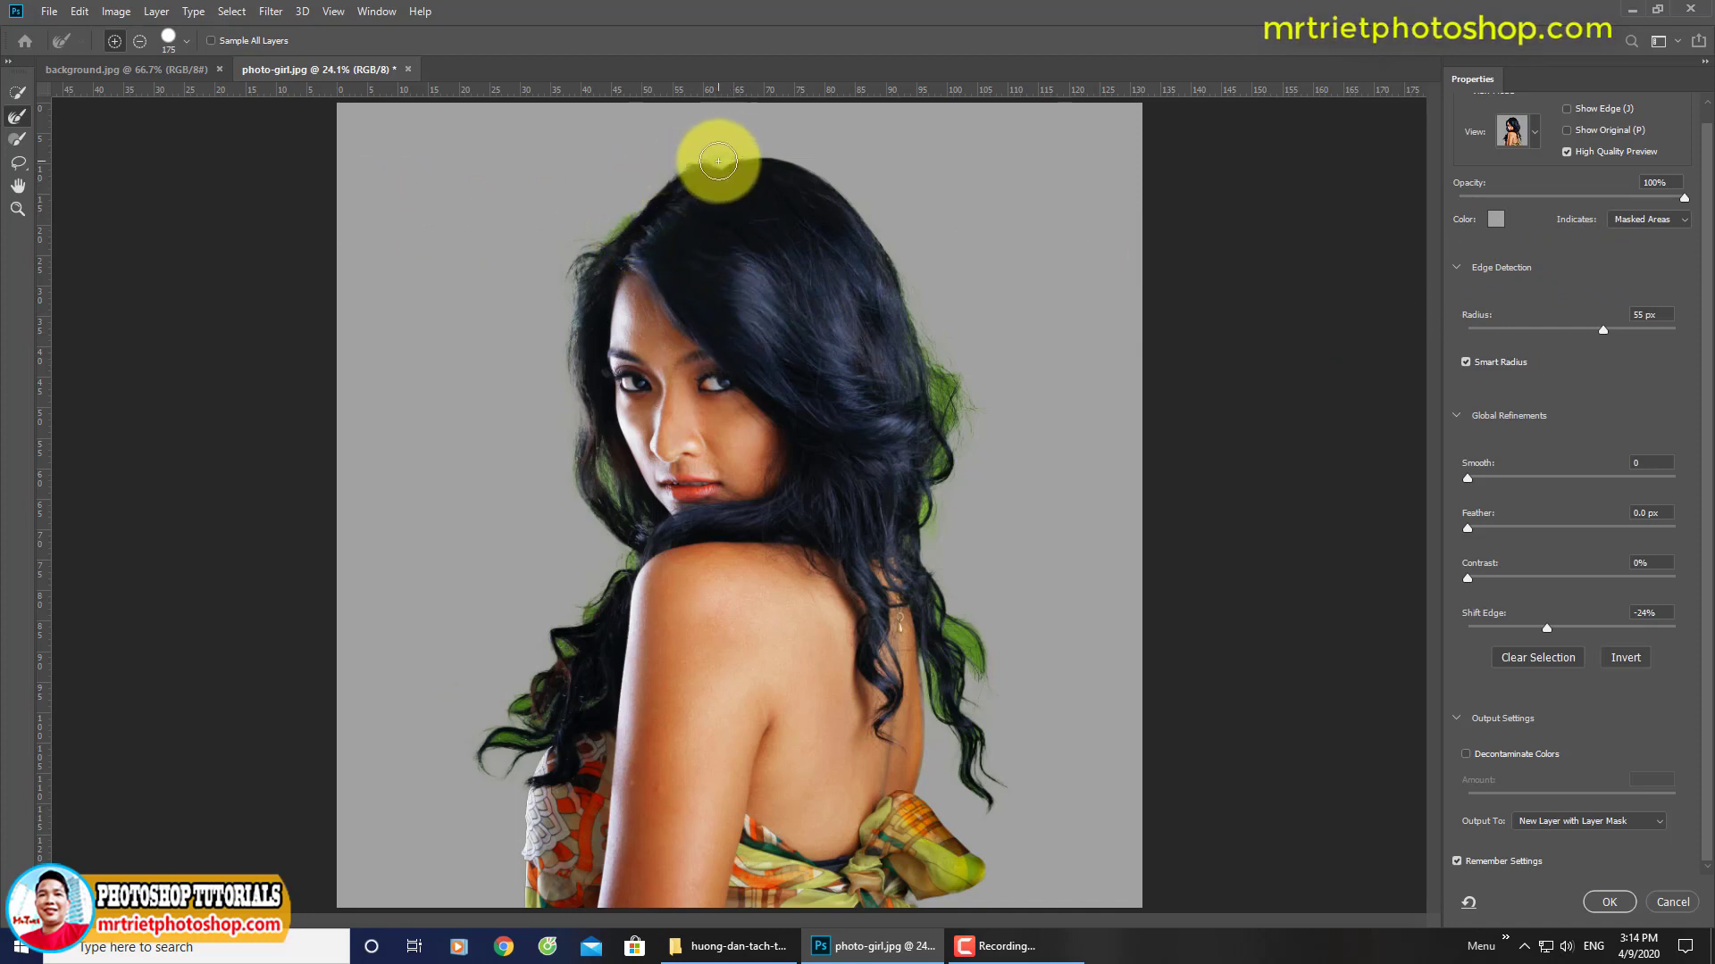
pyautogui.moveTo(735, 157)
pyautogui.mouseDown()
pyautogui.moveTo(611, 214)
pyautogui.moveTo(629, 223)
pyautogui.moveTo(150, 133)
pyautogui.moveTo(662, 197)
pyautogui.moveTo(678, 182)
pyautogui.mouseUp()
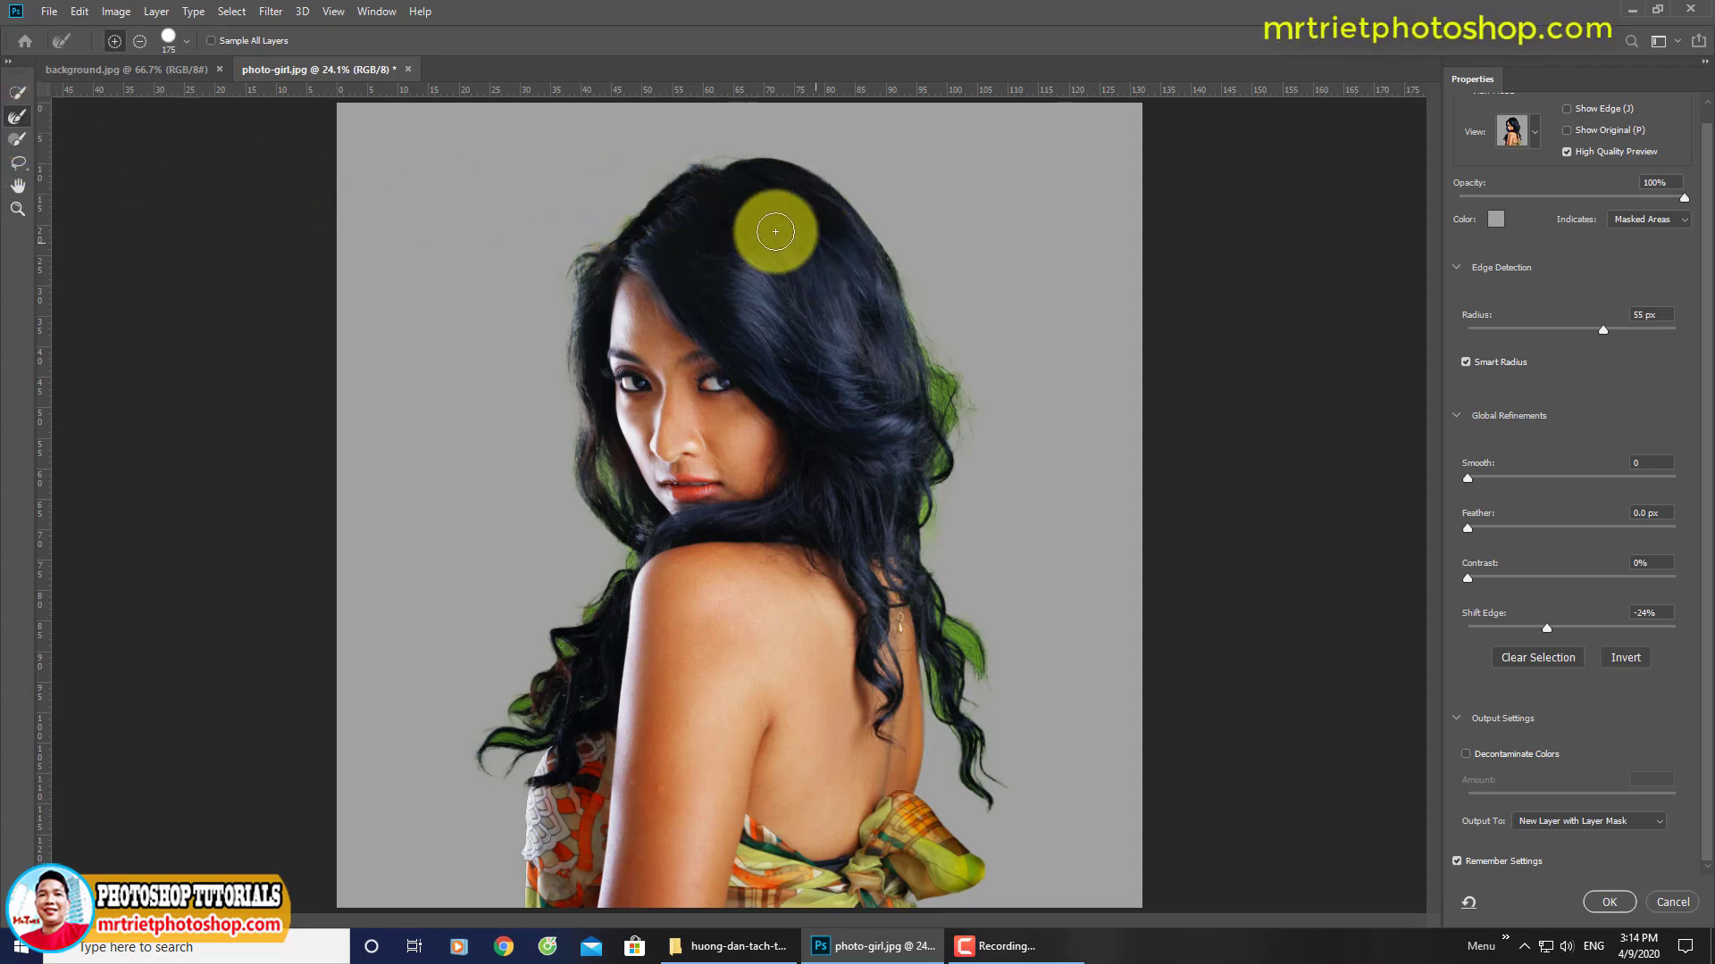
pyautogui.hotkey('ctrl', '+')
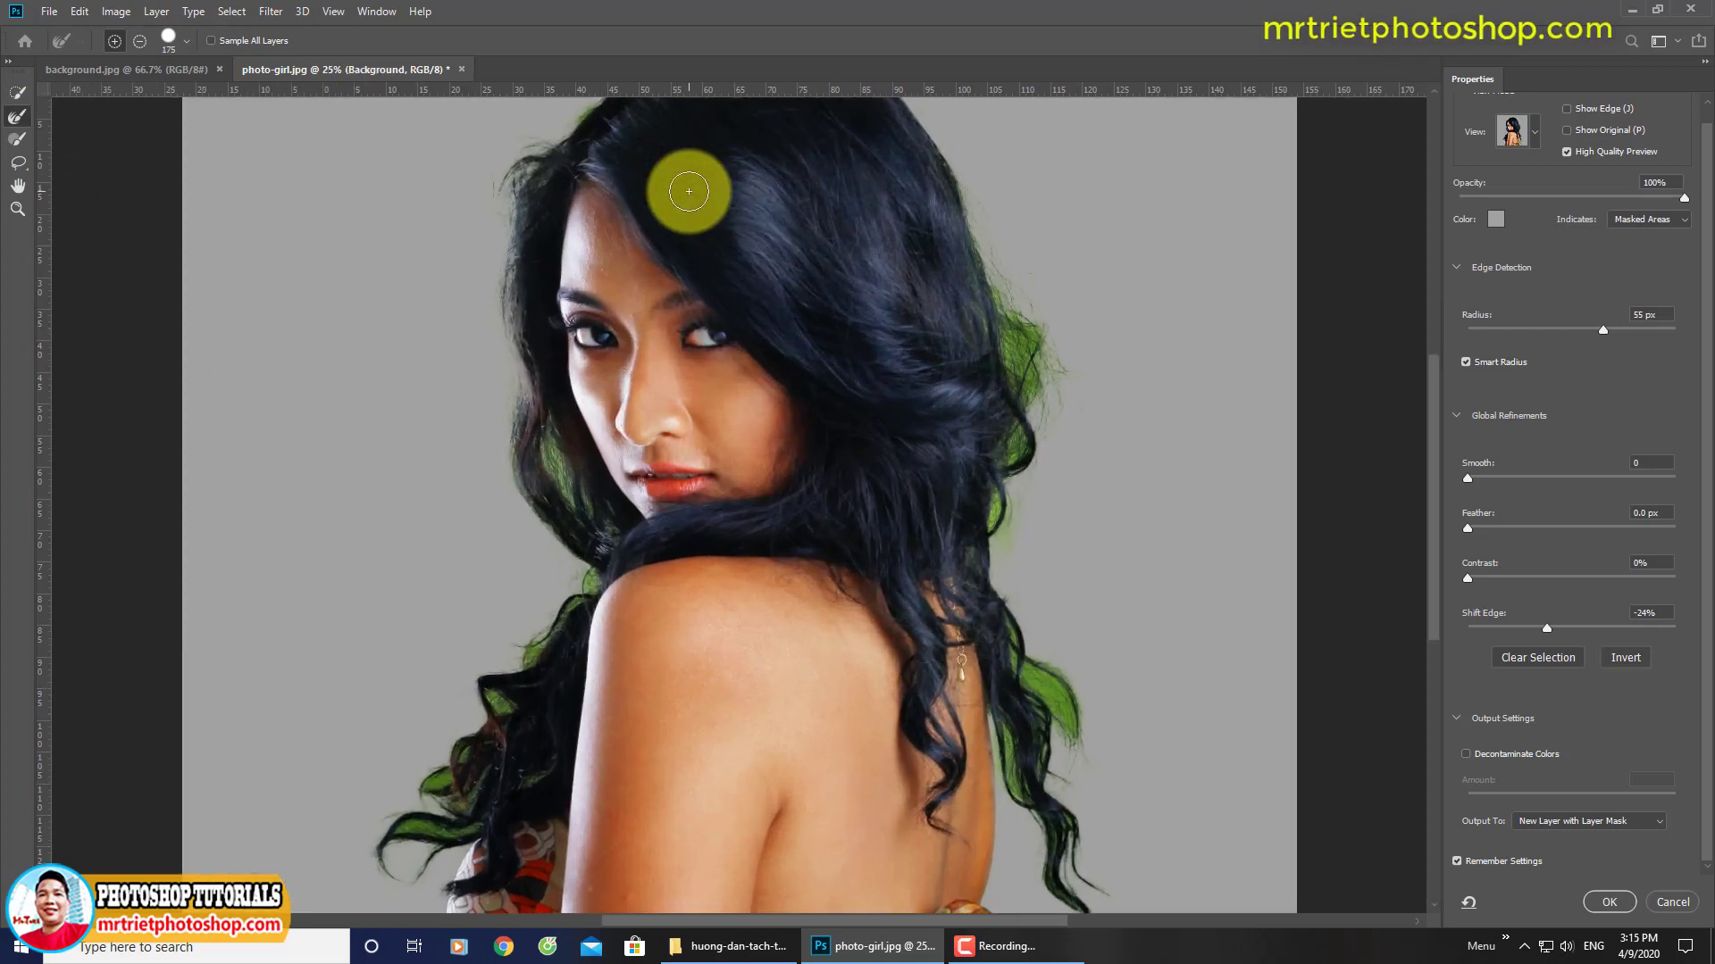
pyautogui.moveTo(689, 180)
pyautogui.mouseDown()
pyautogui.moveTo(702, 336)
pyautogui.moveTo(669, 244)
pyautogui.moveTo(658, 286)
pyautogui.moveTo(584, 324)
pyautogui.moveTo(681, 279)
pyautogui.moveTo(850, 276)
pyautogui.moveTo(957, 352)
pyautogui.moveTo(800, 241)
pyautogui.moveTo(821, 207)
pyautogui.moveTo(892, 512)
pyautogui.moveTo(956, 437)
pyautogui.moveTo(1117, 440)
pyautogui.moveTo(1262, 414)
pyautogui.moveTo(923, 417)
pyautogui.moveTo(811, 144)
pyautogui.moveTo(804, 363)
pyautogui.moveTo(880, 581)
pyautogui.moveTo(899, 545)
pyautogui.moveTo(865, 482)
pyautogui.mouseUp()
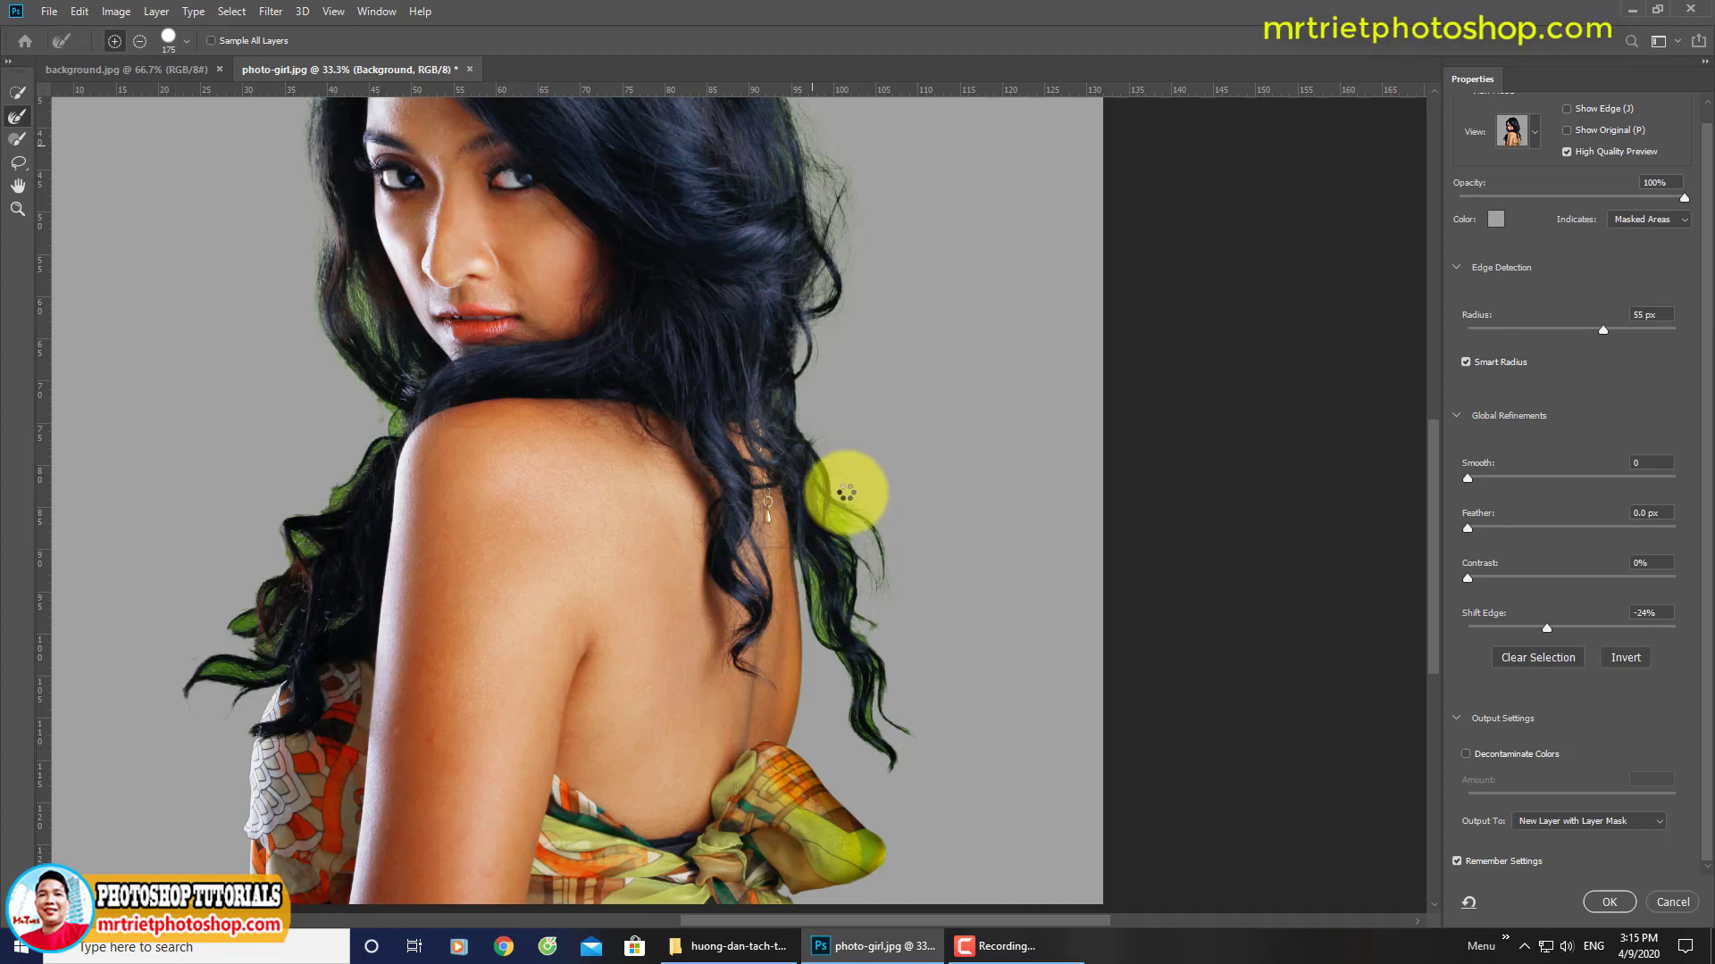
# Step: With a 150 brush, refine the right hair strand and the edge beside the right cheek
pyautogui.press('[')
pyautogui.moveTo(846, 492); pyautogui.dragTo(856, 604)
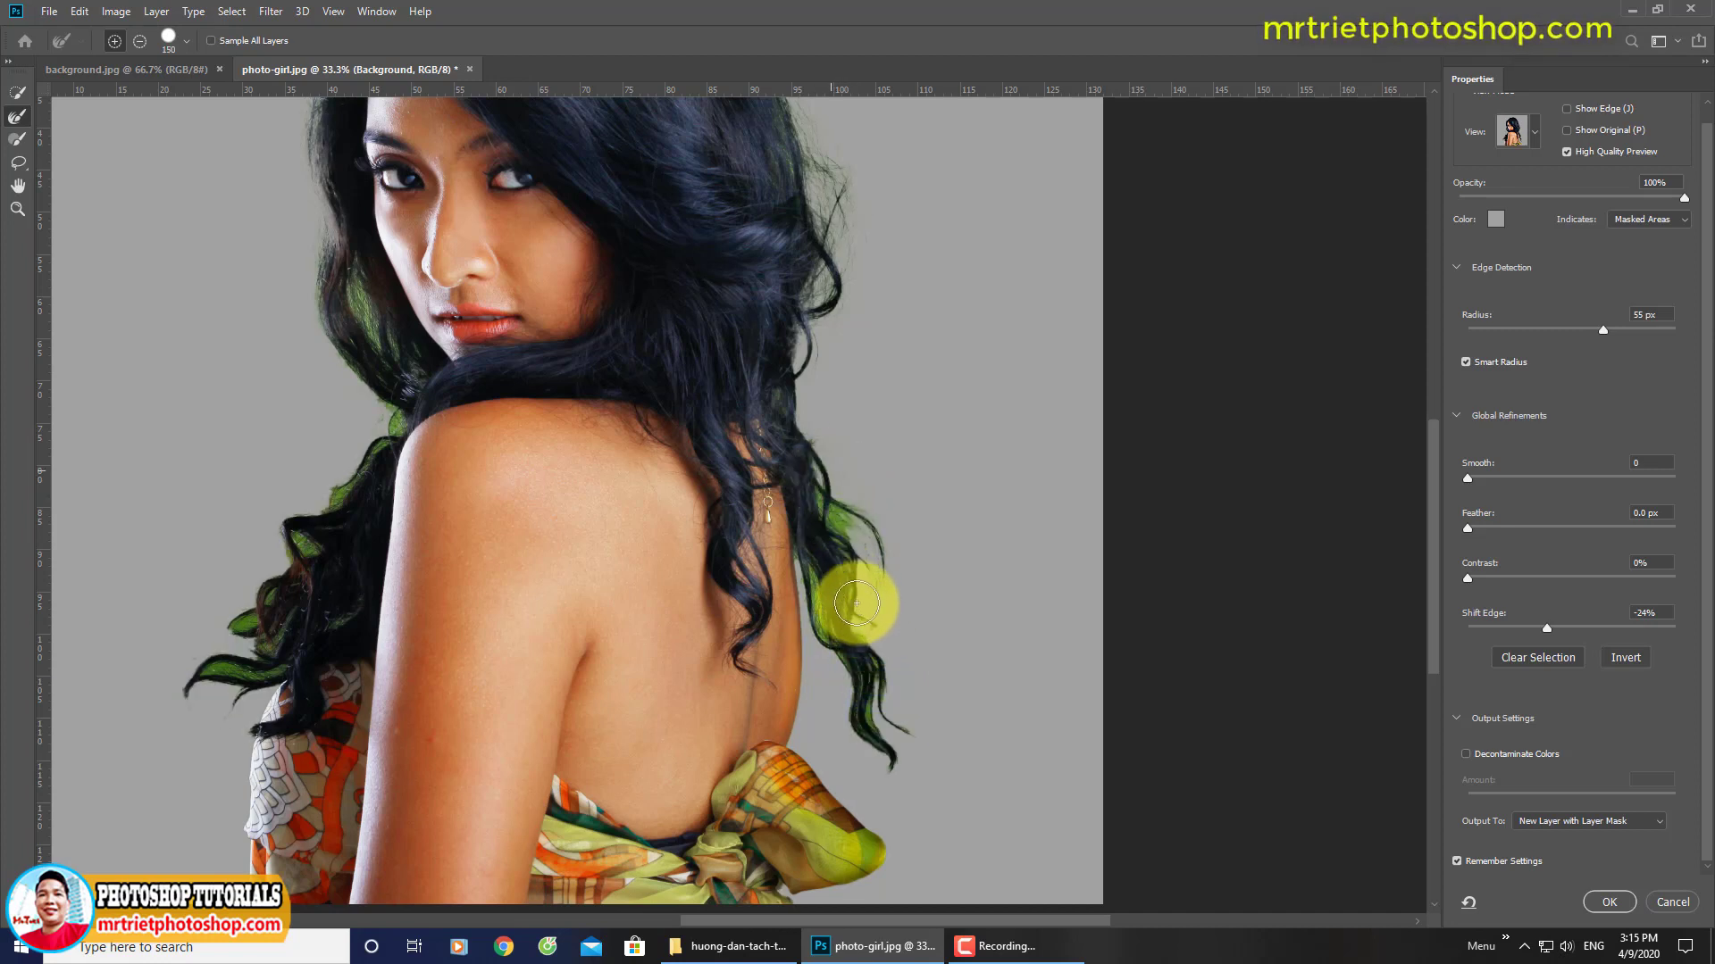
pyautogui.moveTo(856, 604); pyautogui.dragTo(829, 556)
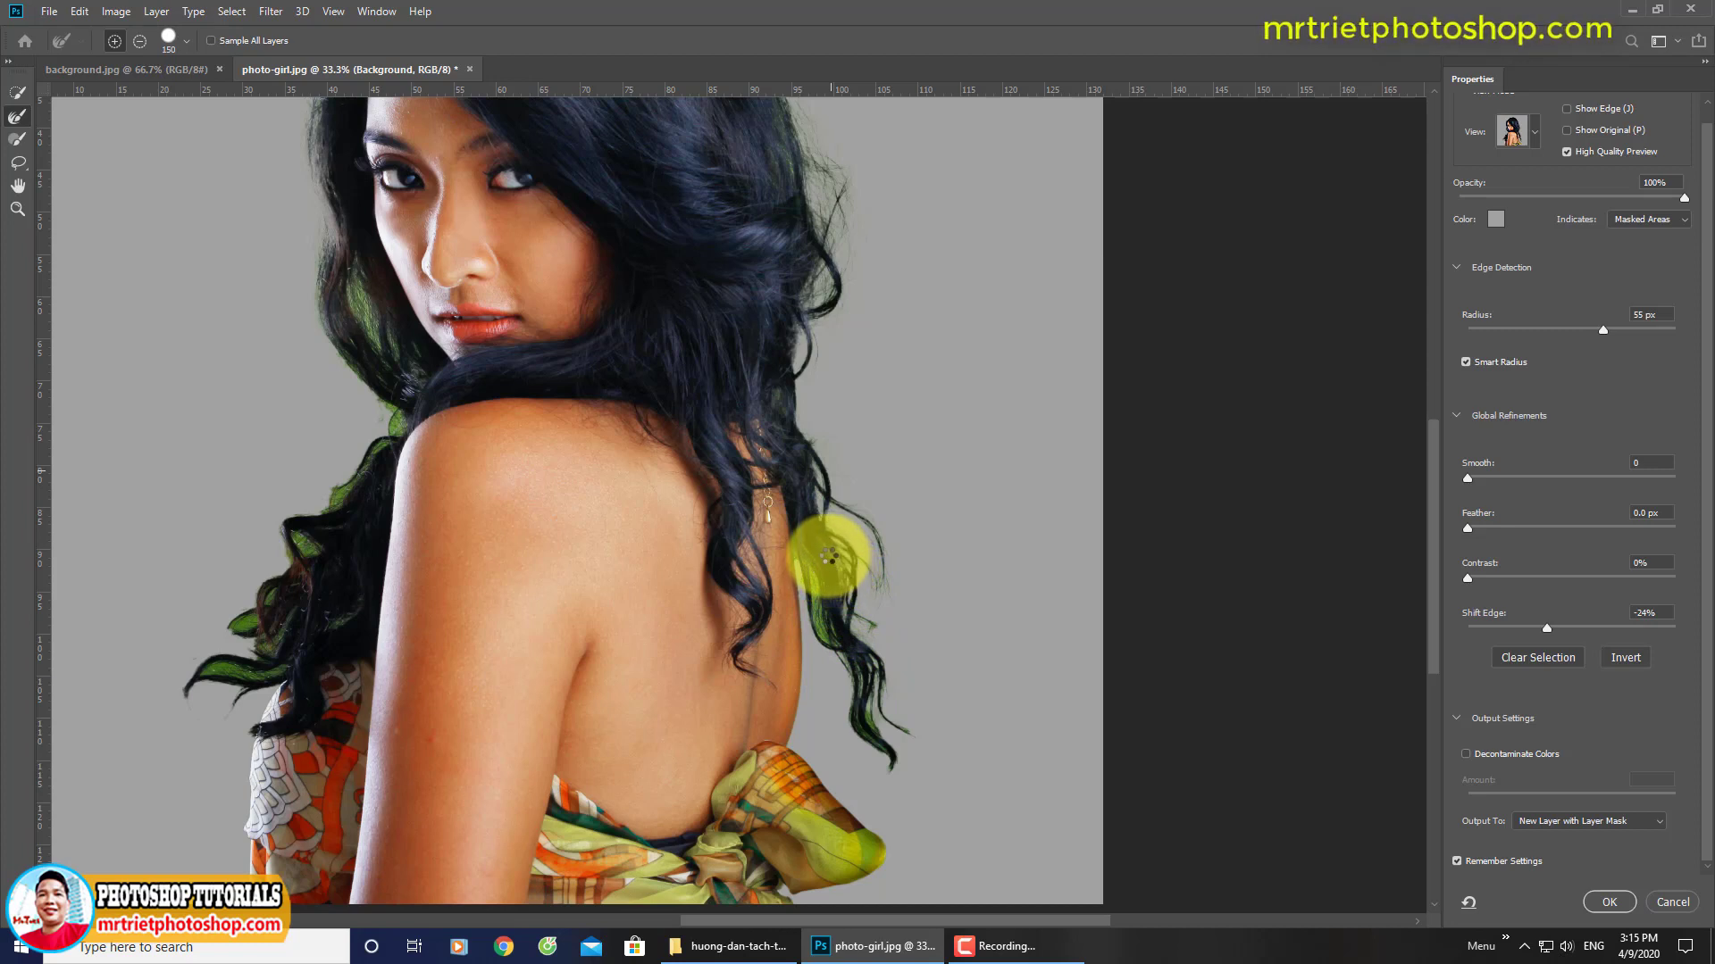
pyautogui.moveTo(826, 556)
pyautogui.mouseDown()
pyautogui.moveTo(887, 739)
pyautogui.moveTo(849, 613)
pyautogui.moveTo(871, 547)
pyautogui.mouseUp()
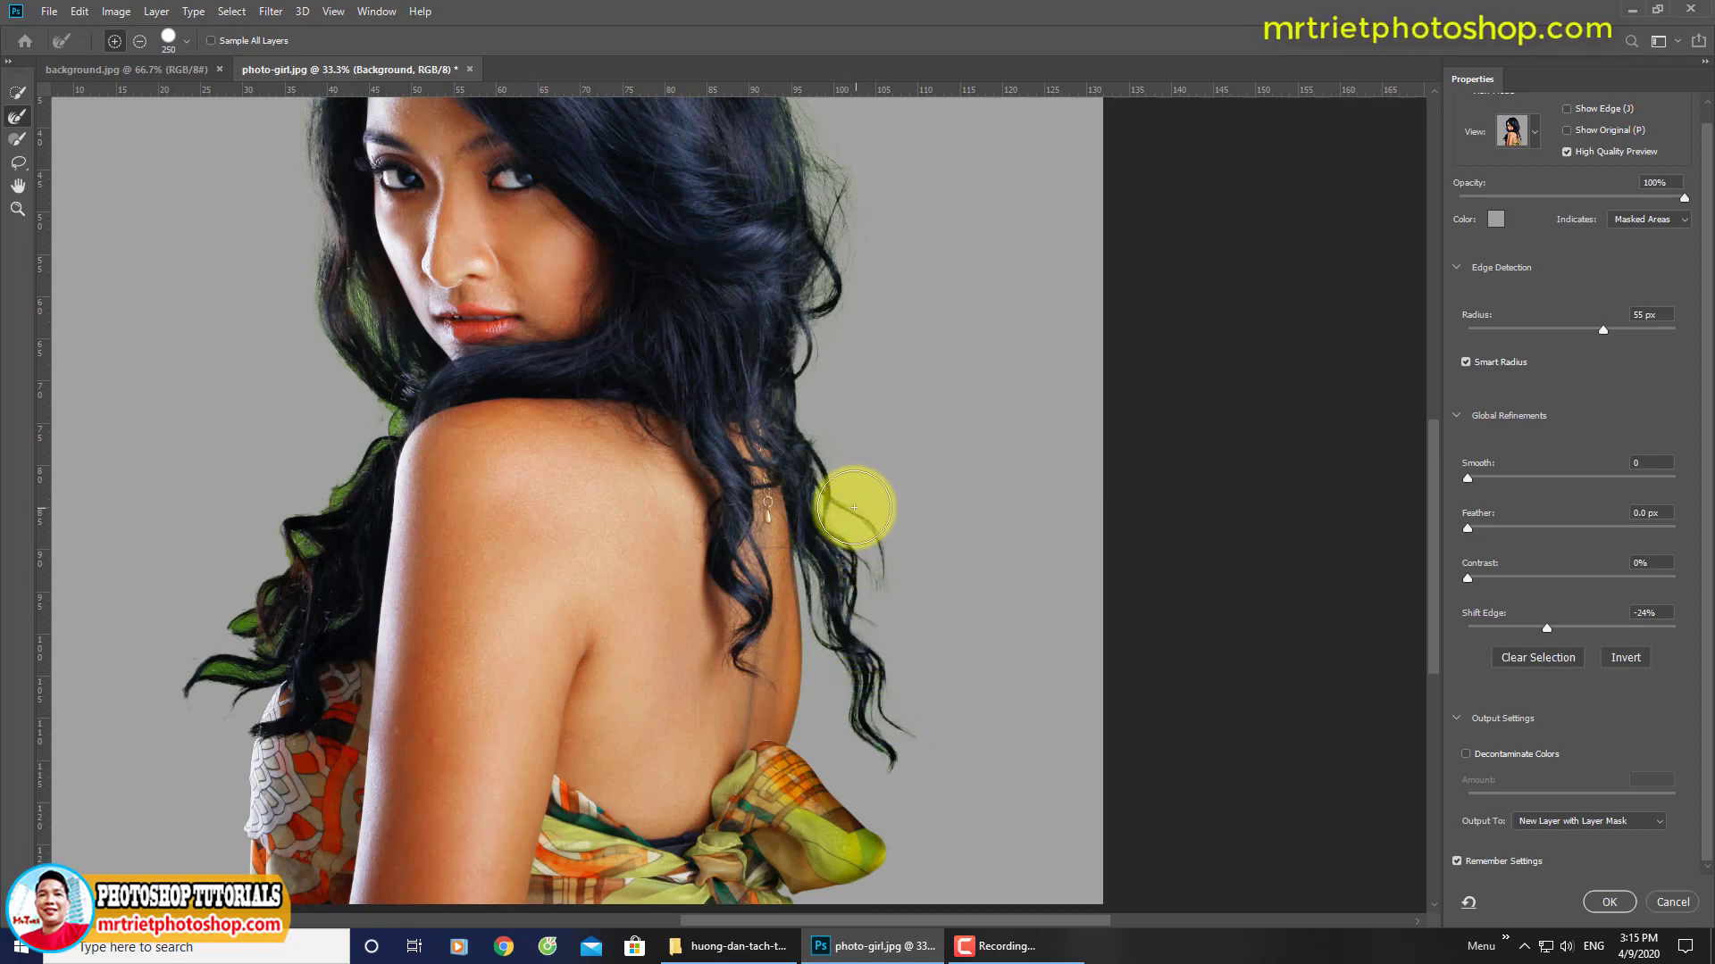
pyautogui.moveTo(854, 462); pyautogui.dragTo(885, 598)
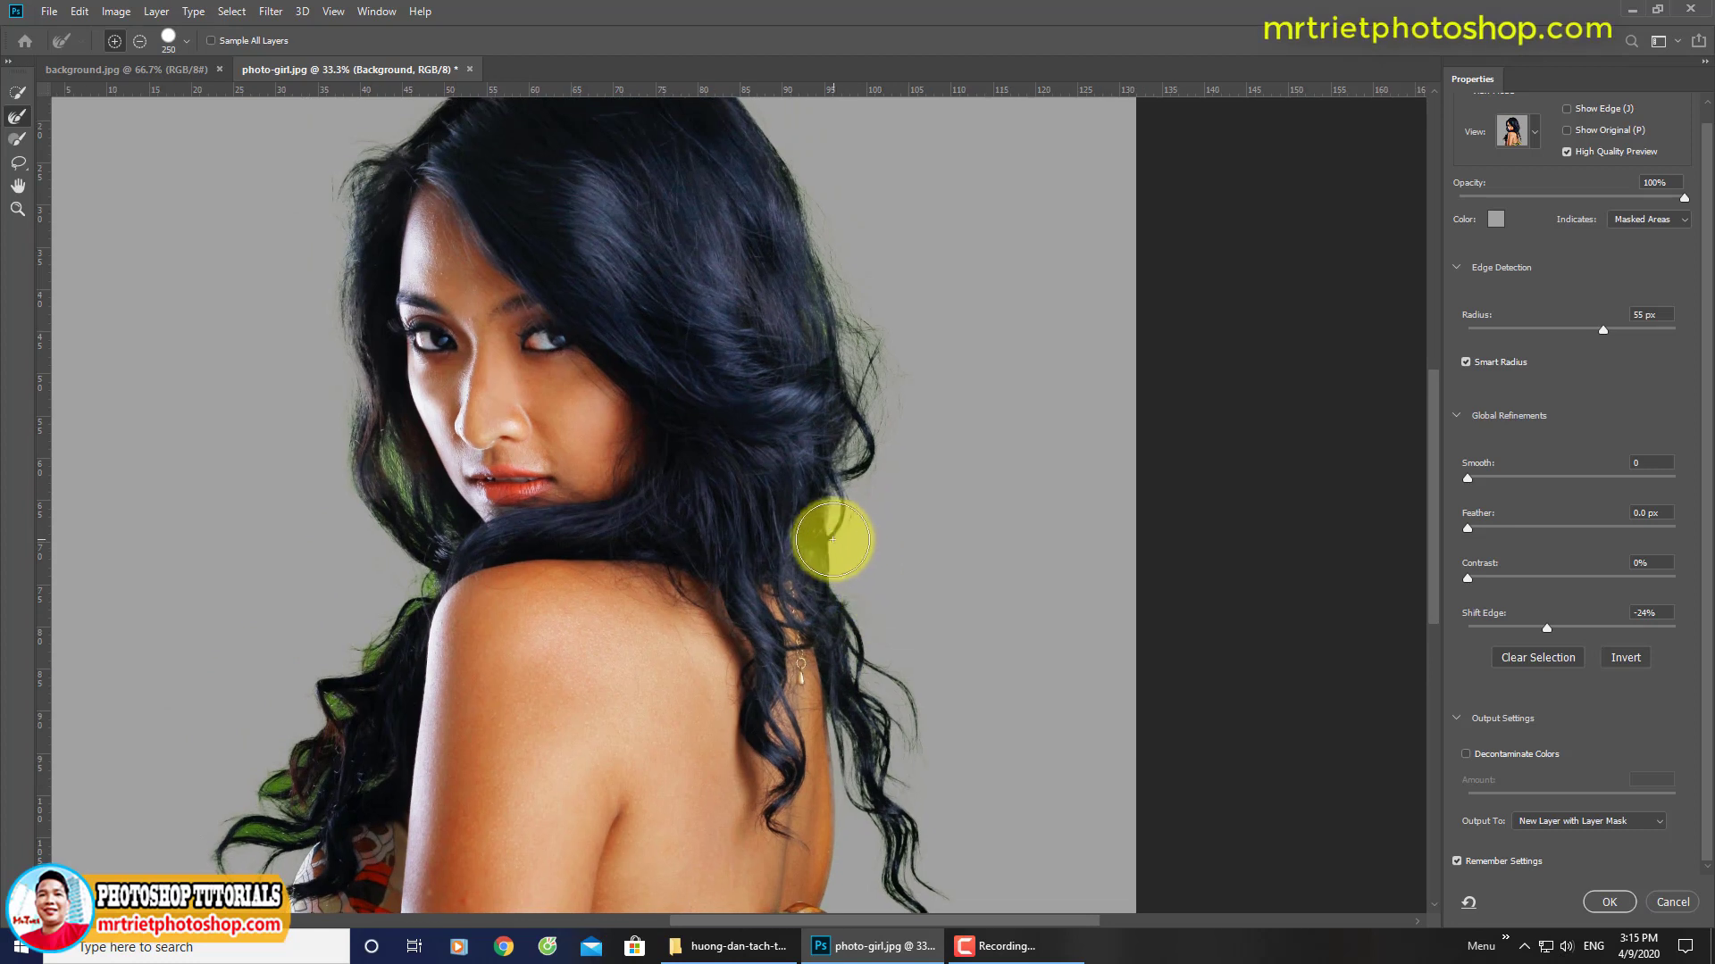
pyautogui.moveTo(872, 328); pyautogui.dragTo(850, 269)
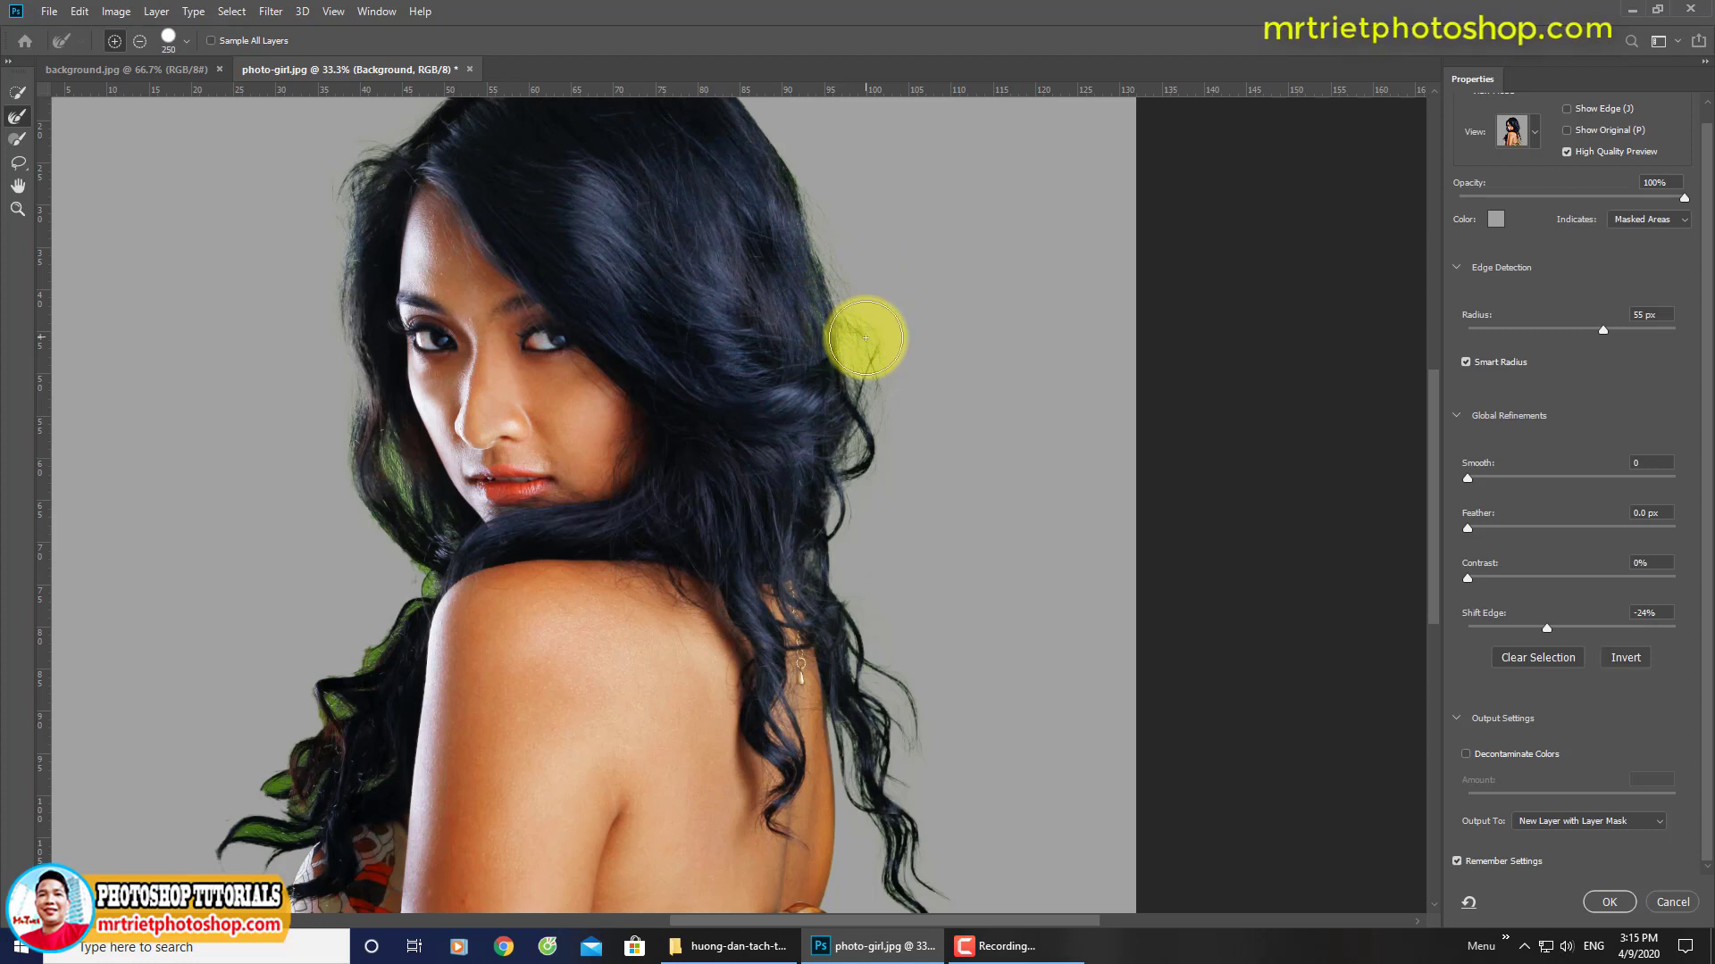
pyautogui.moveTo(871, 346); pyautogui.dragTo(895, 391)
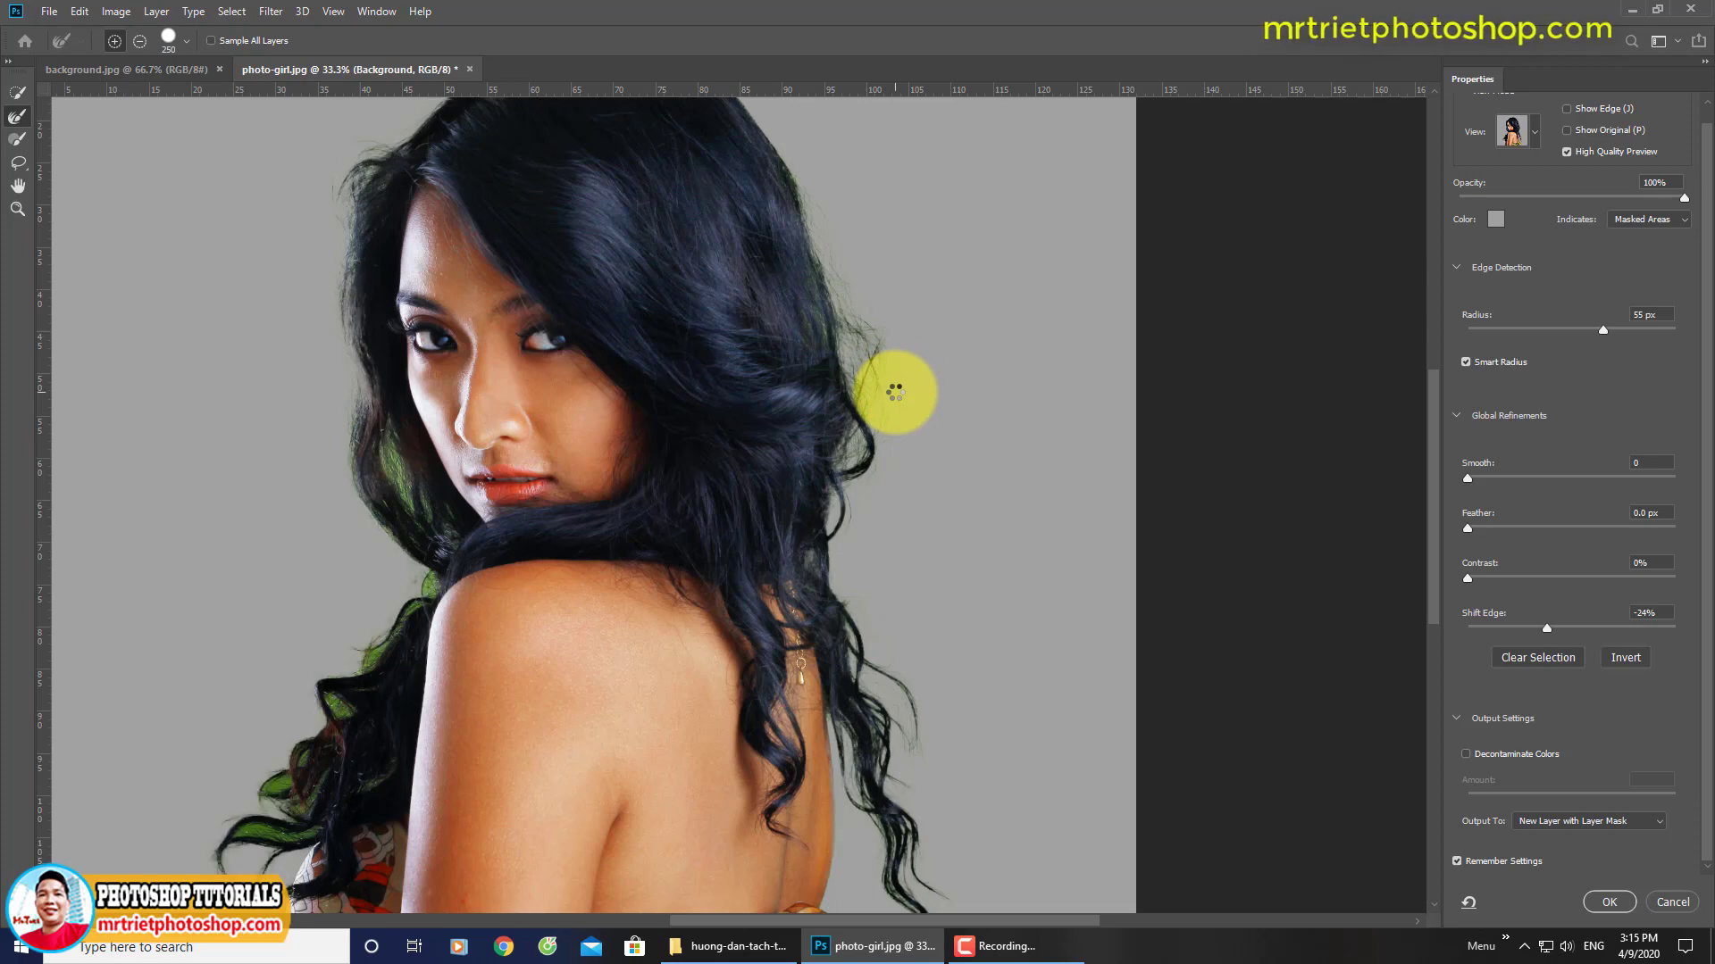
# Step: Refine the lower right hair strands down to their tips
pyautogui.scroll(-2, 884, 429)
pyautogui.scroll(-3, 920, 446)
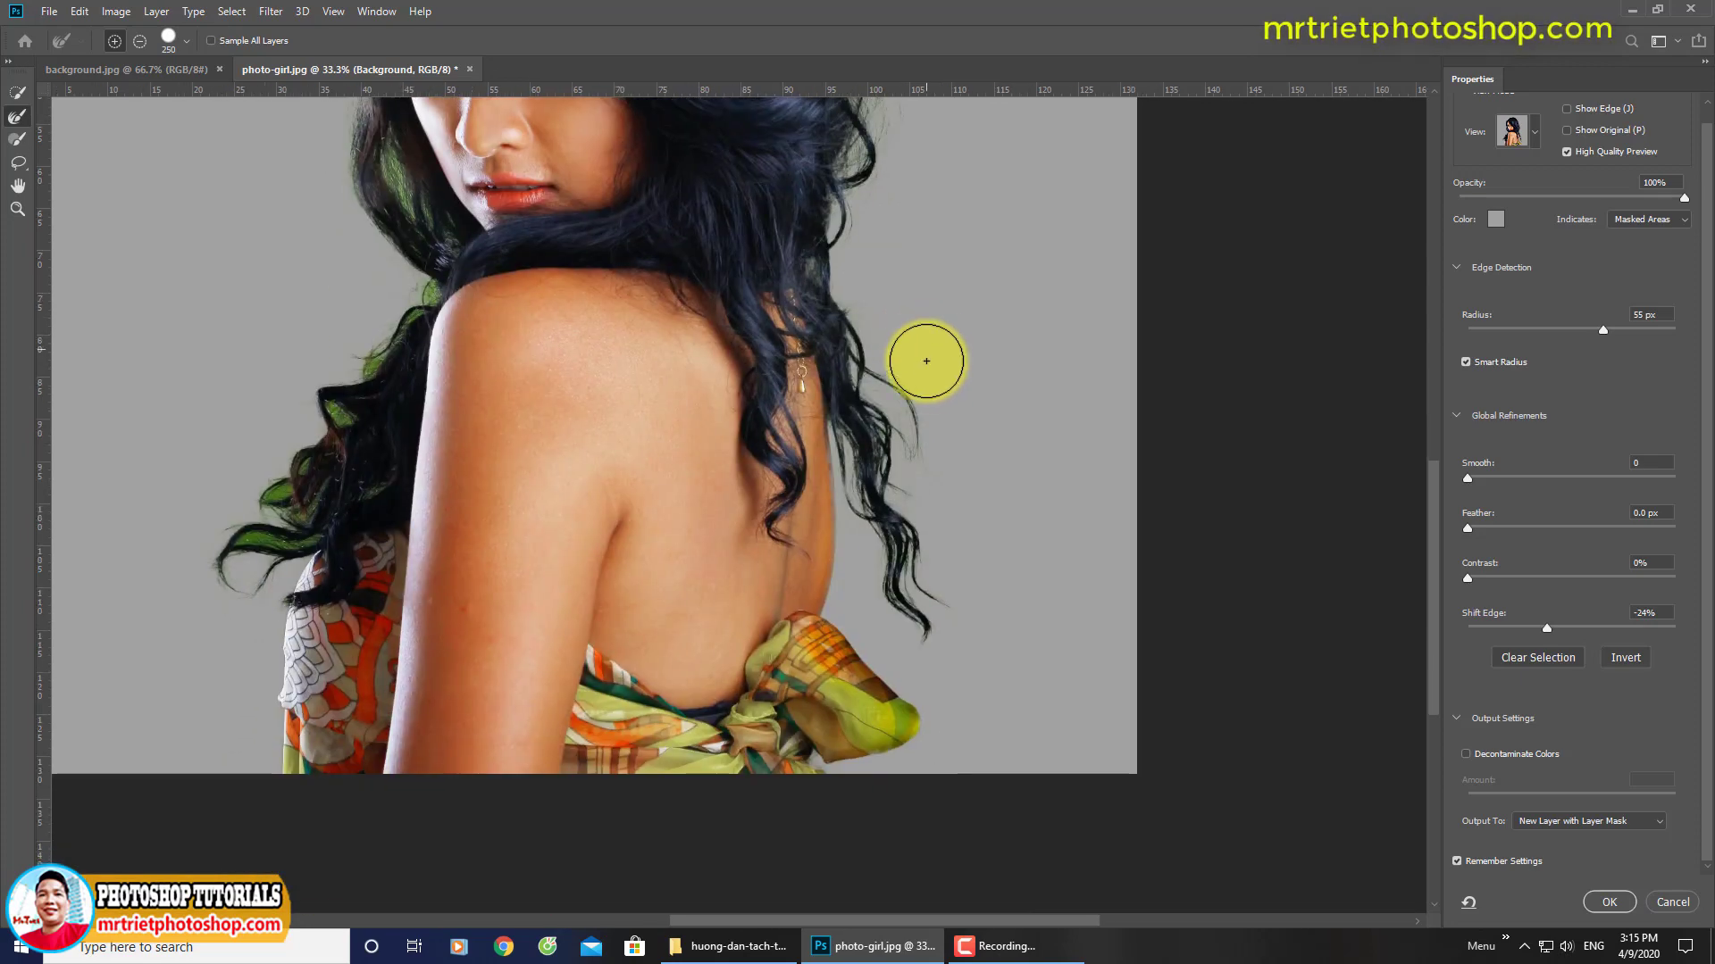
pyautogui.moveTo(926, 361); pyautogui.dragTo(938, 553)
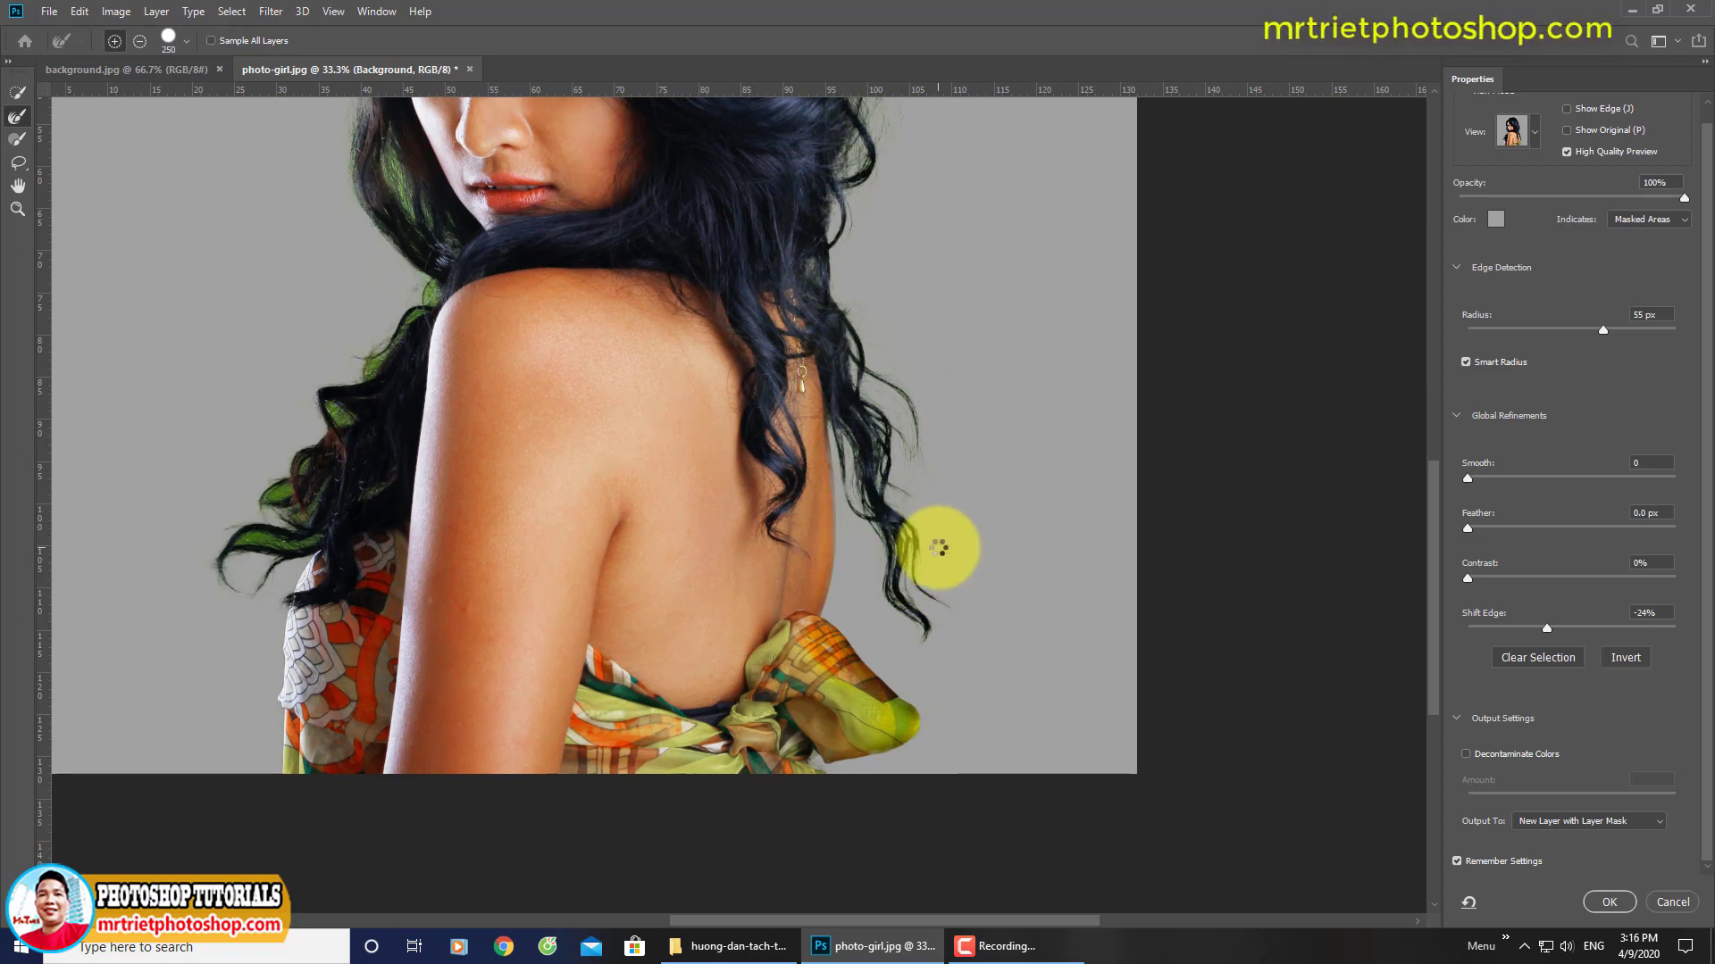
pyautogui.scroll(-1, 930, 572)
pyautogui.moveTo(910, 524); pyautogui.dragTo(931, 549)
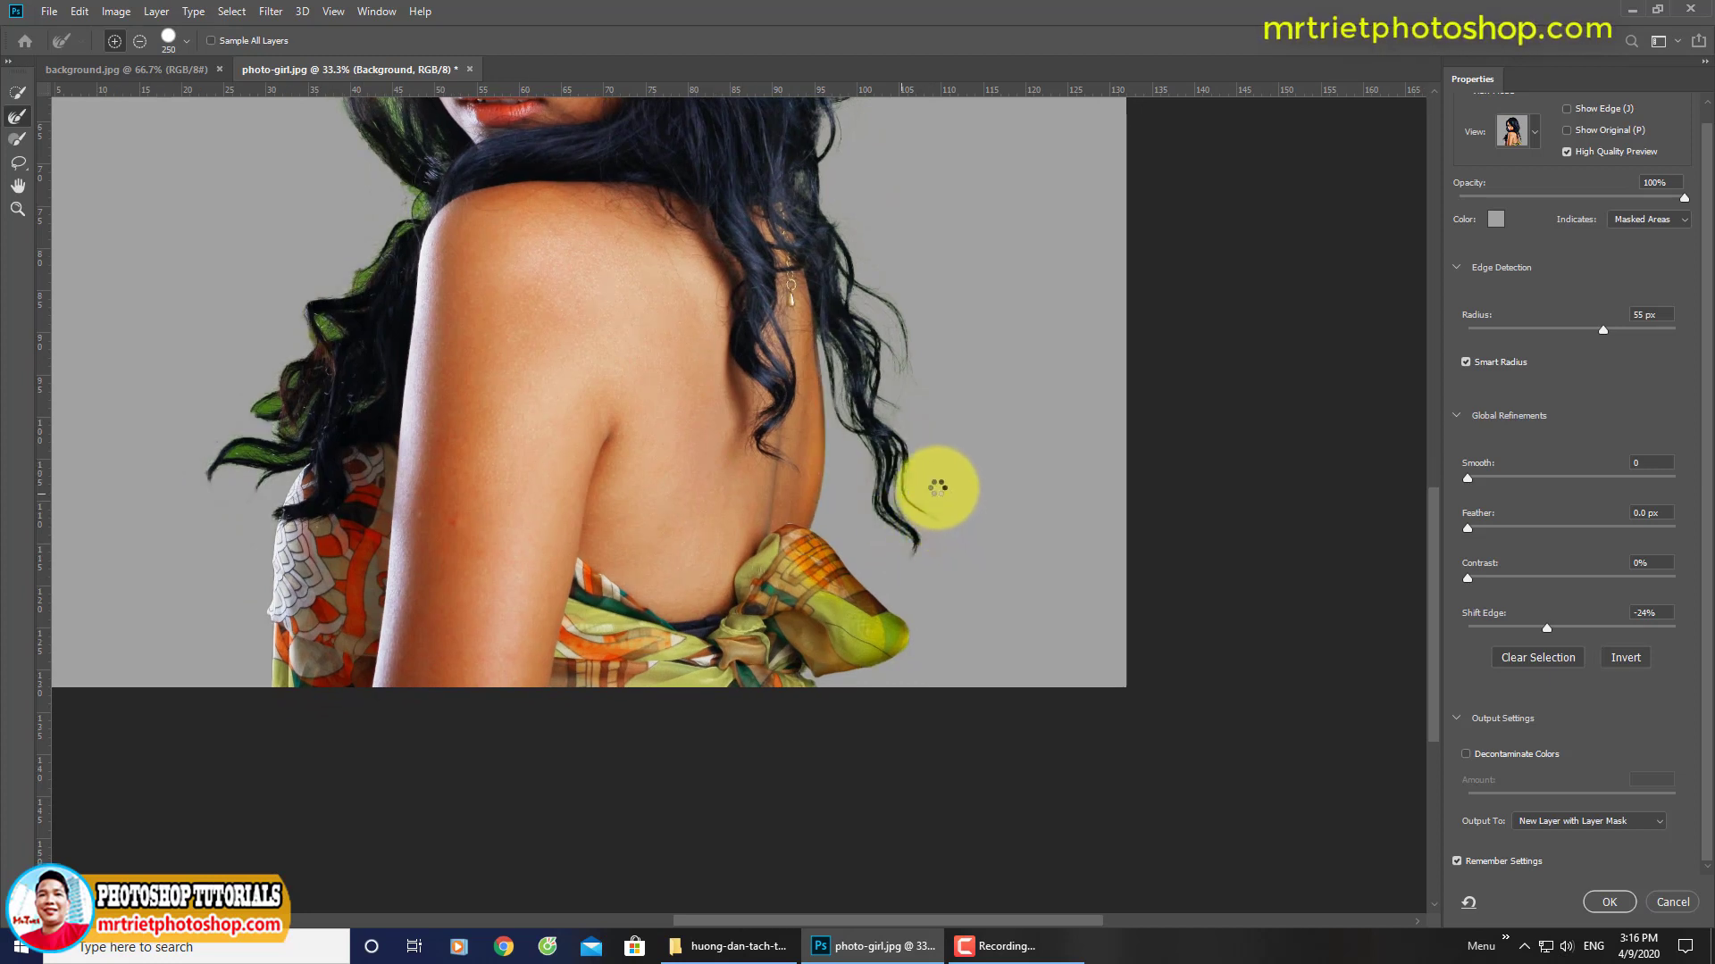
pyautogui.hscroll(-3, 841, 451)
# Step: Refine the hair along the left shoulder and lower left strands, brush size 150-175
pyautogui.scroll(2, 944, 540)
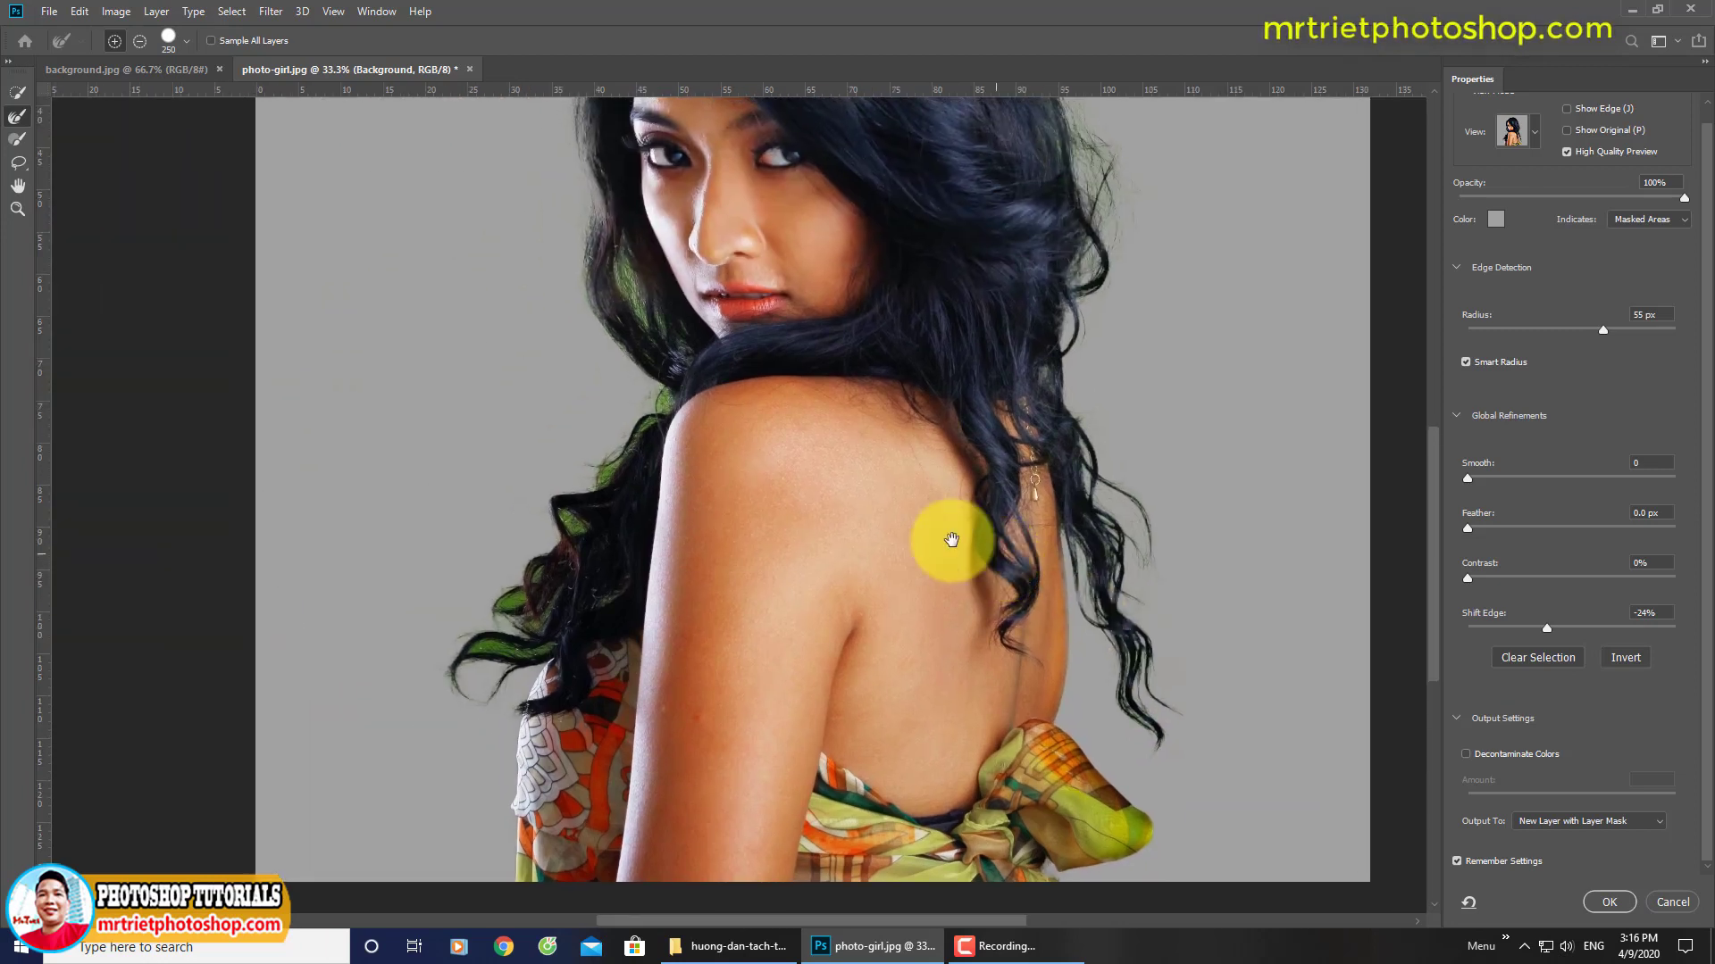
pyautogui.press('[')
pyautogui.press('[')
pyautogui.press('[')
pyautogui.moveTo(632, 394)
pyautogui.mouseDown()
pyautogui.moveTo(657, 388)
pyautogui.moveTo(499, 645)
pyautogui.moveTo(532, 601)
pyautogui.mouseUp()
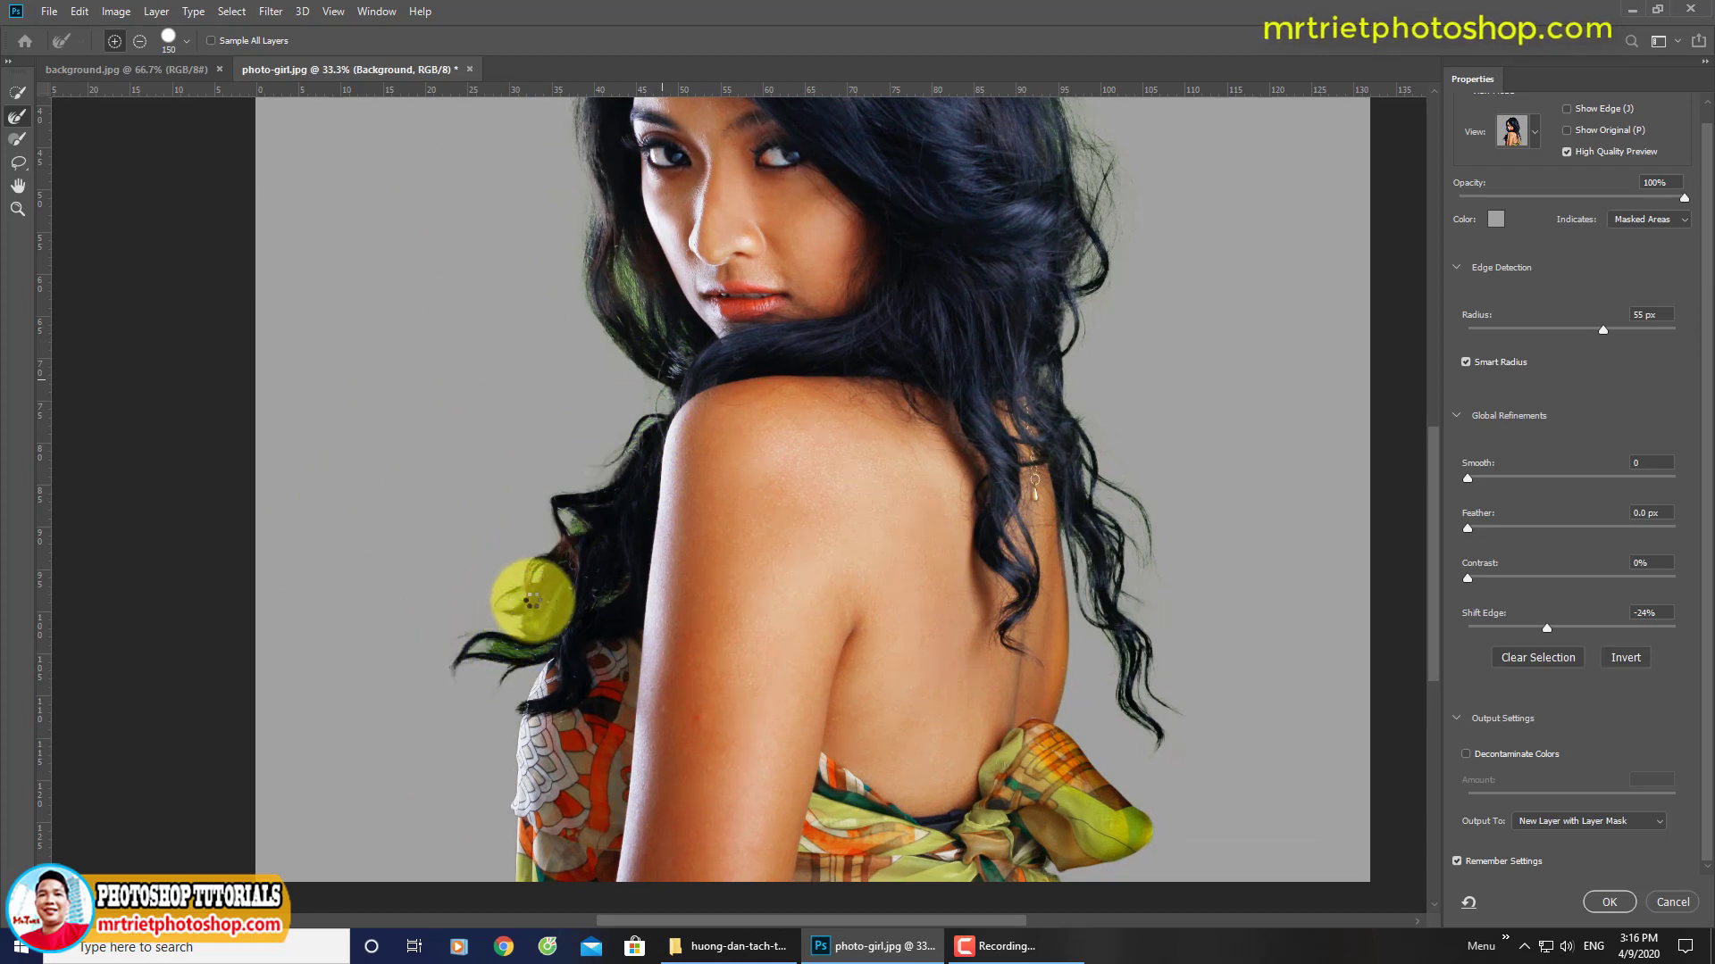
pyautogui.moveTo(529, 604); pyautogui.dragTo(522, 600)
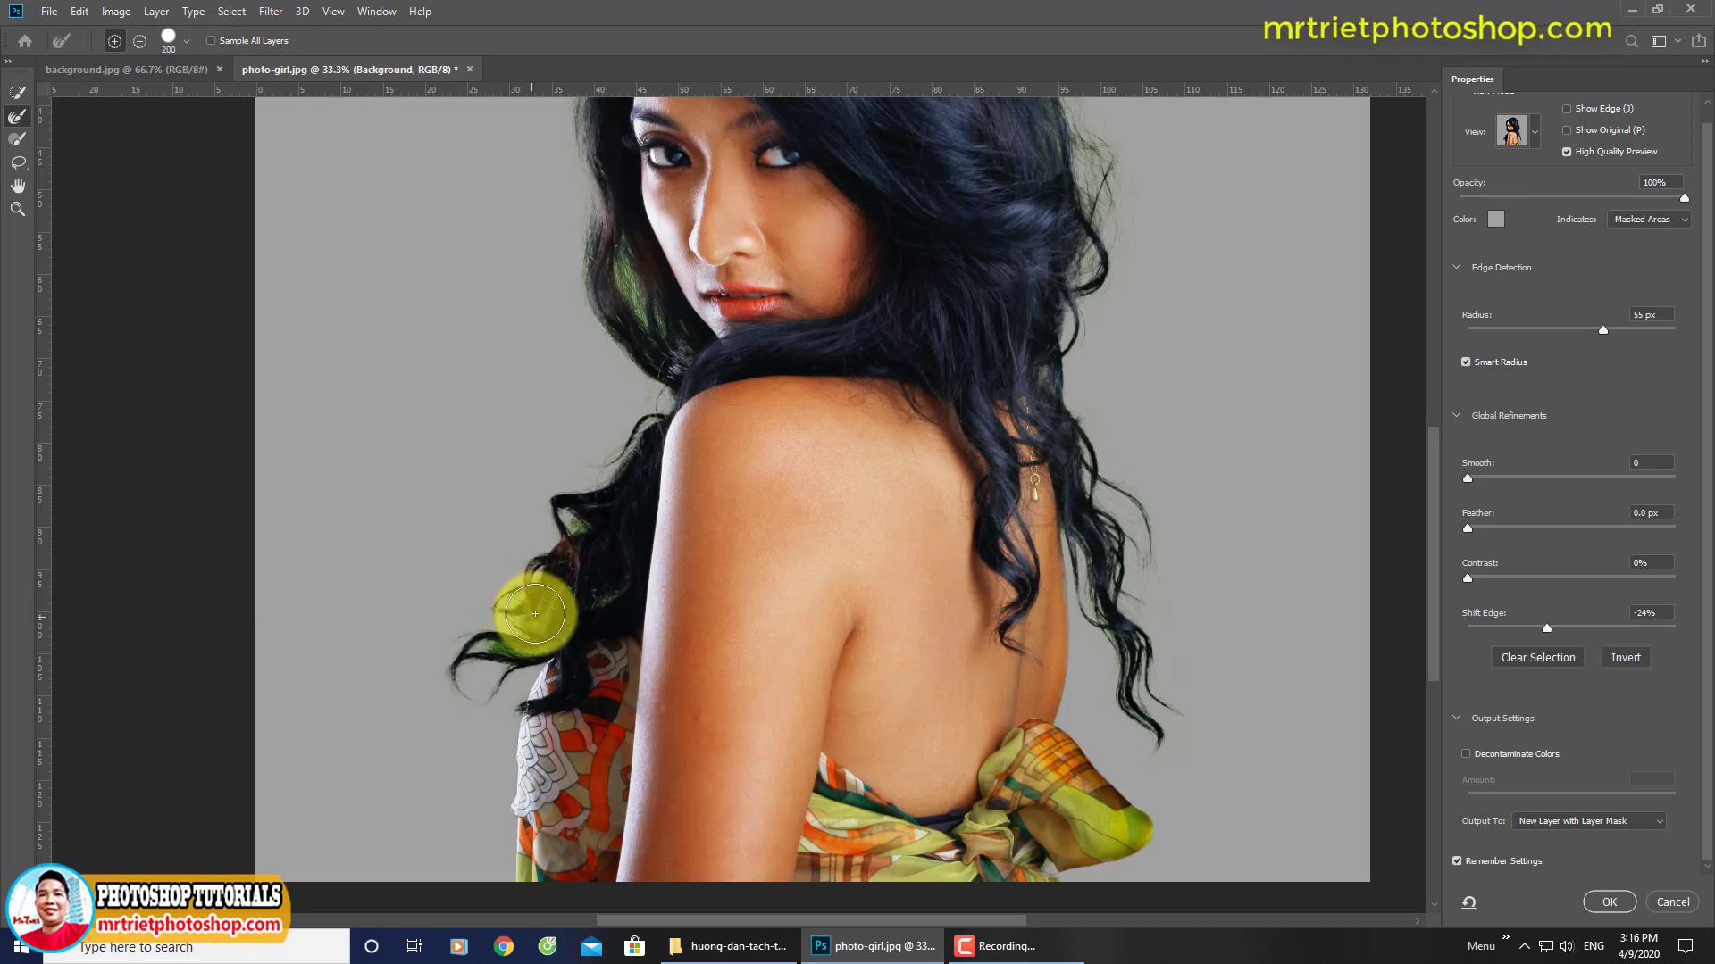
pyautogui.press(']')
pyautogui.click(446, 681)
pyautogui.moveTo(447, 681); pyautogui.dragTo(541, 625)
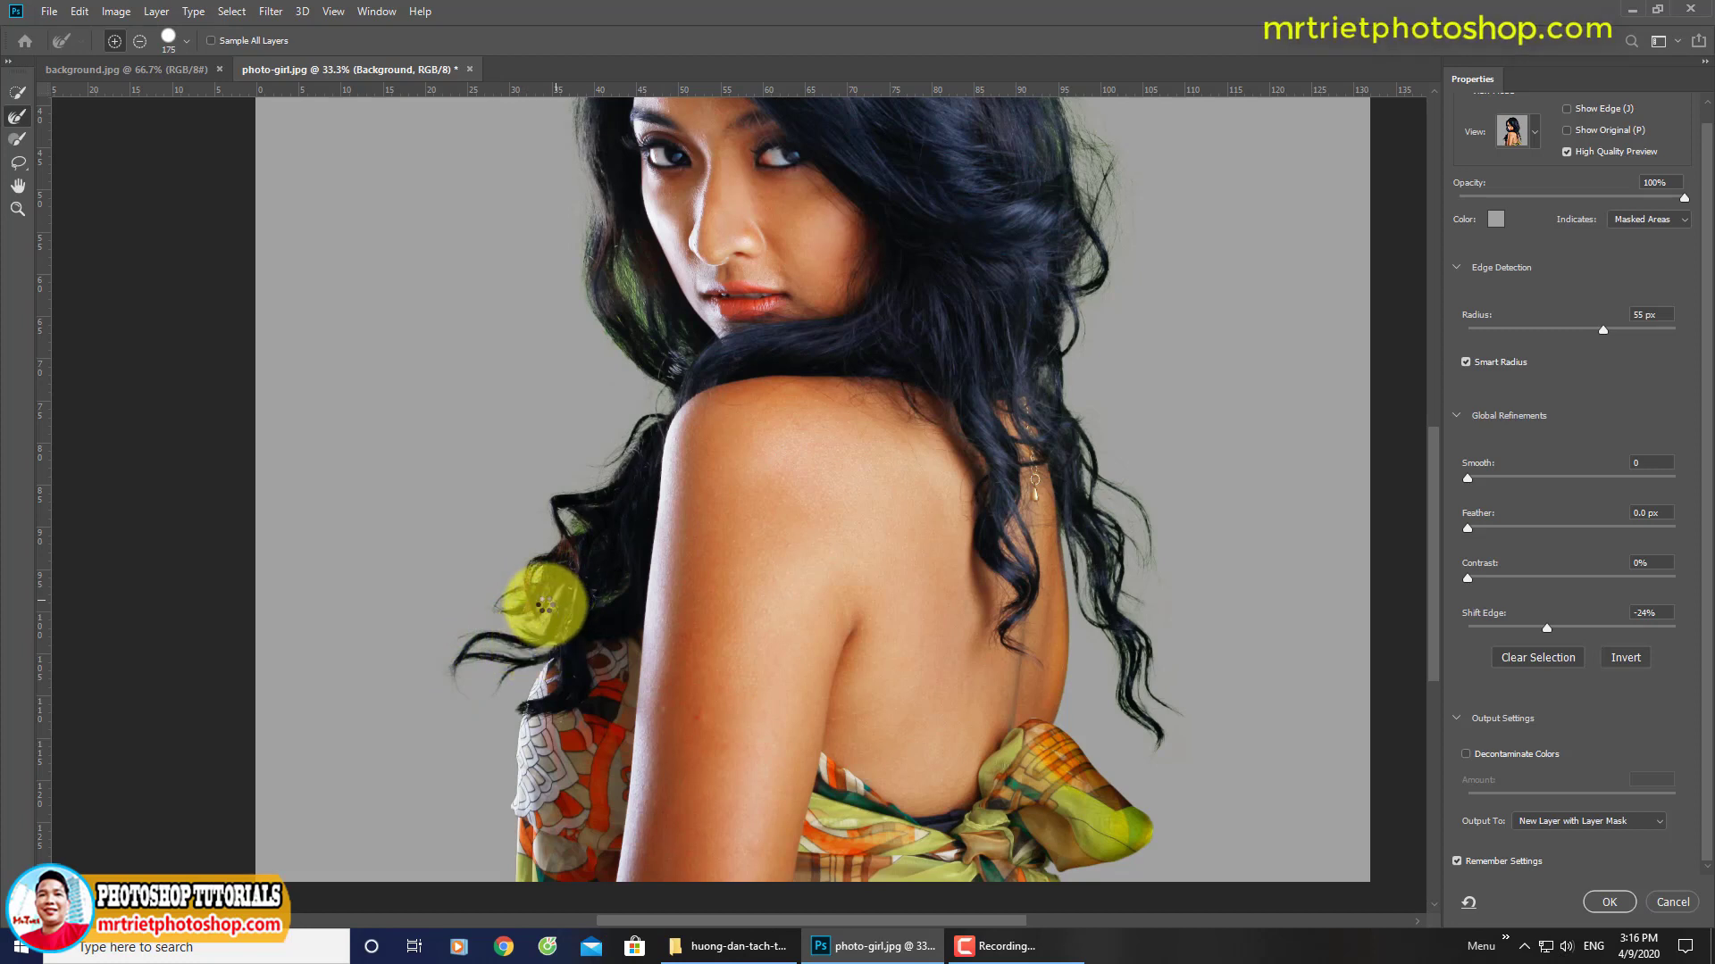
pyautogui.moveTo(541, 625)
pyautogui.mouseDown()
pyautogui.moveTo(525, 596)
pyautogui.moveTo(571, 543)
pyautogui.mouseUp()
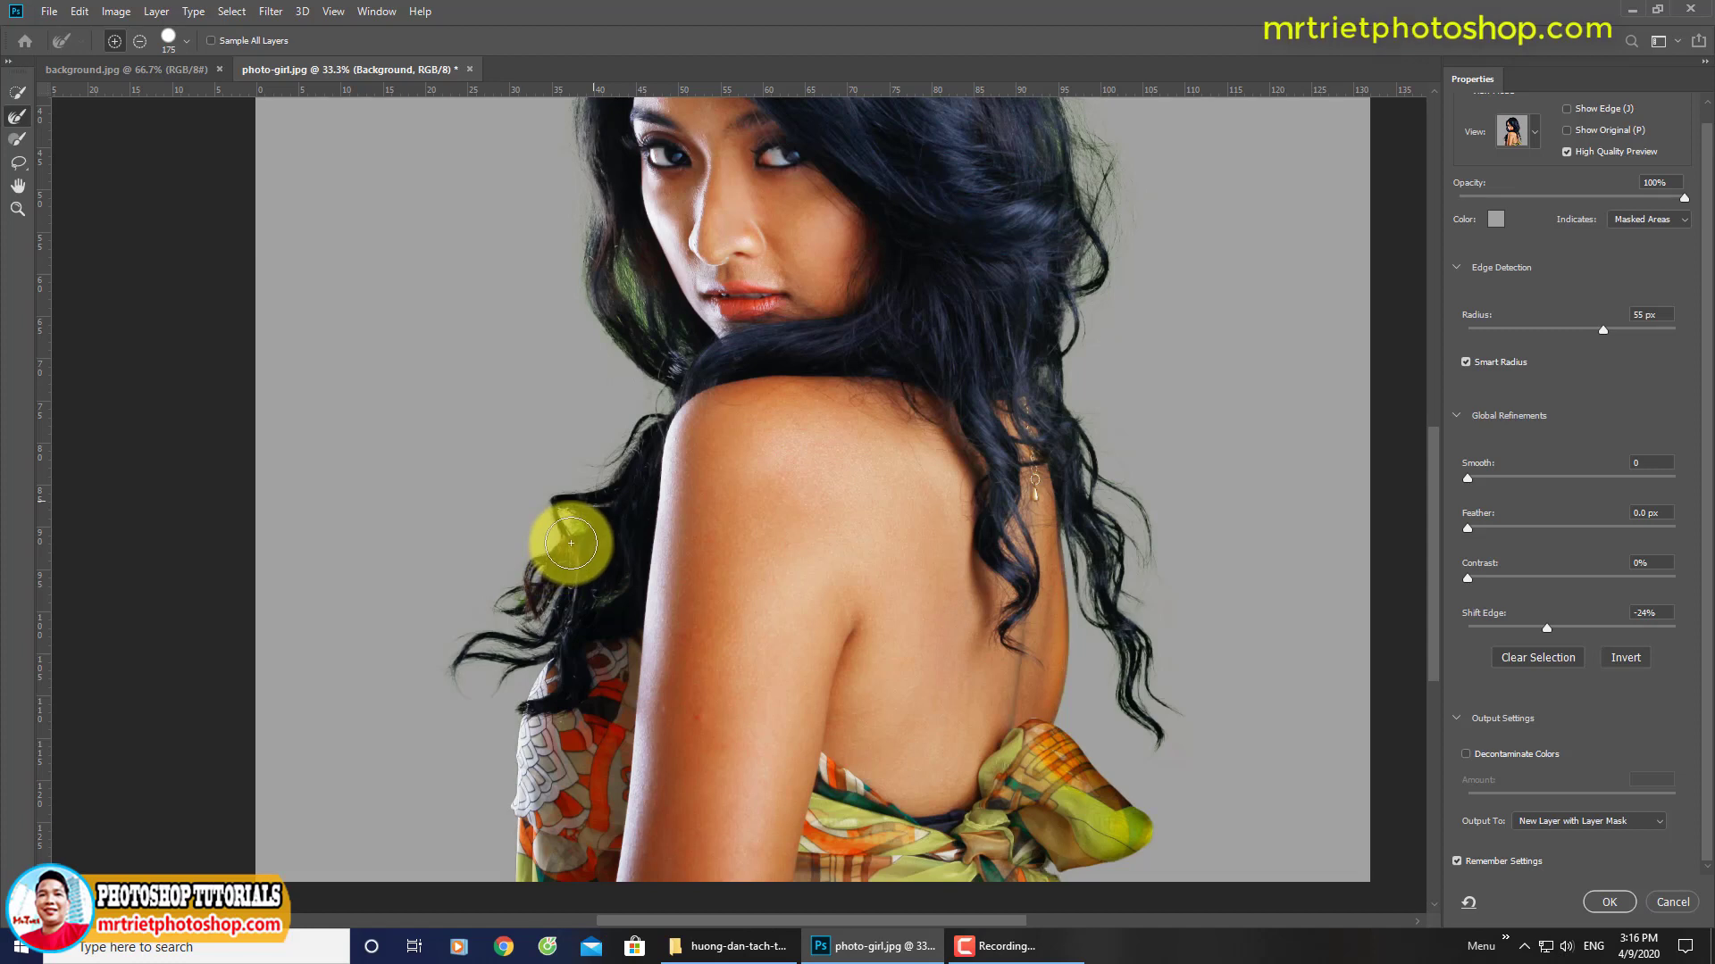
pyautogui.moveTo(571, 542); pyautogui.dragTo(614, 594)
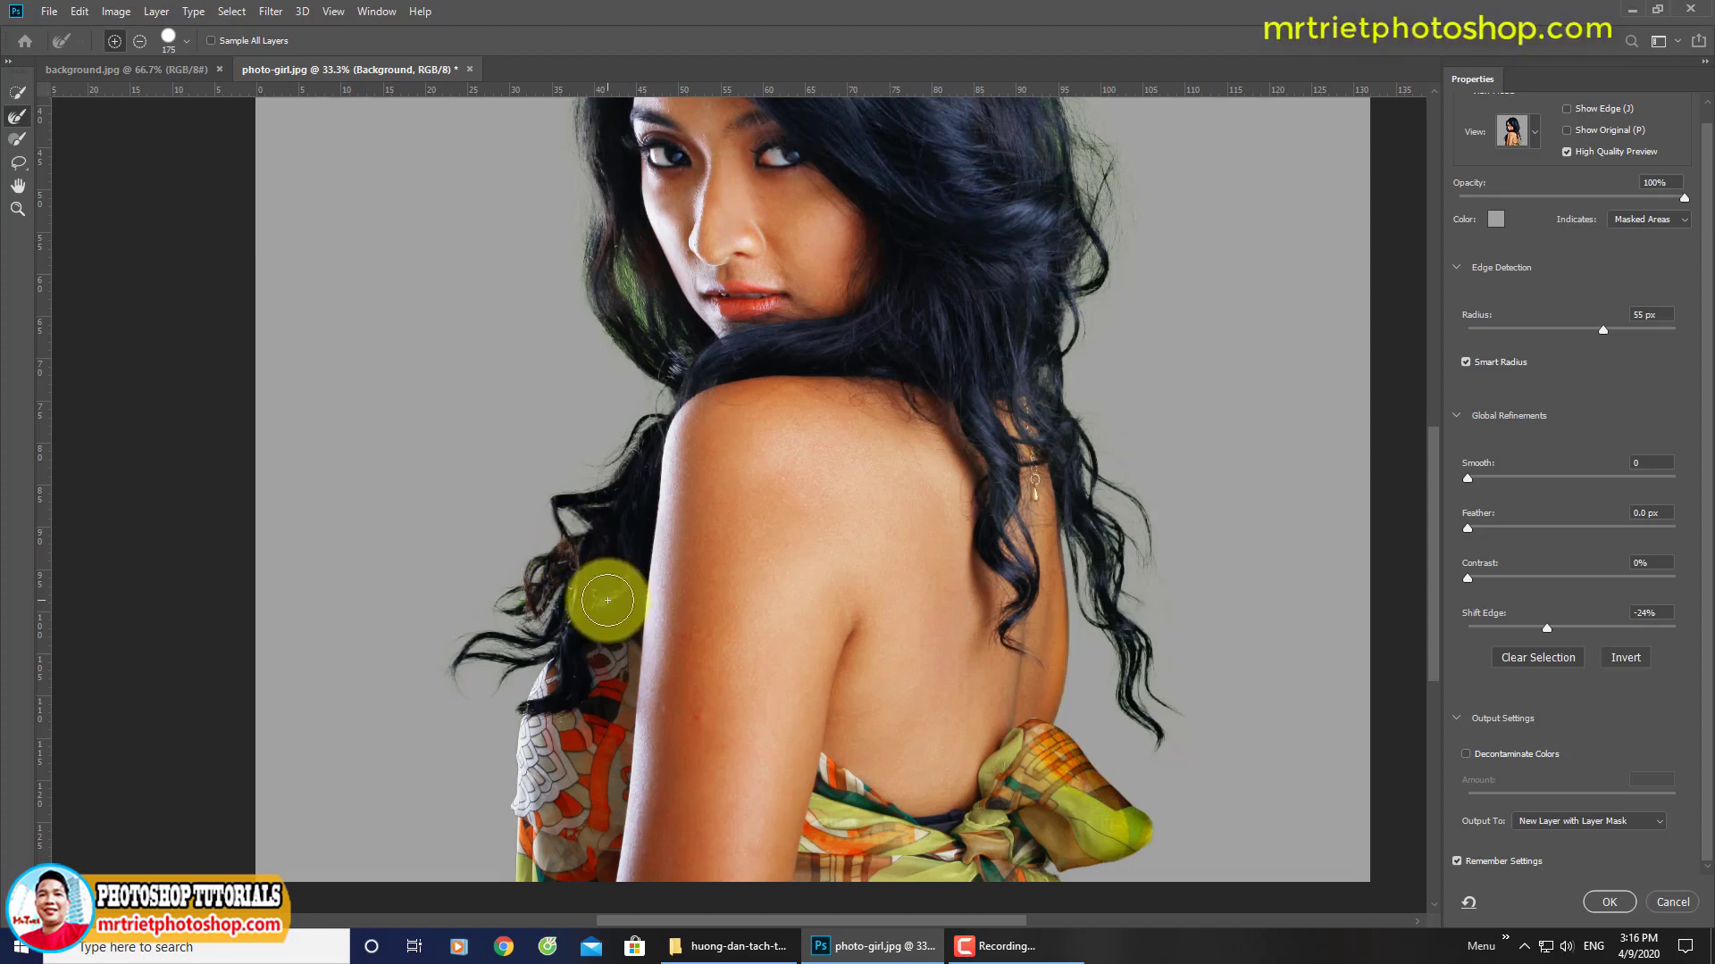
# Step: Refine the hair edge from the shoulder up beside the face, brush size 125-200
pyautogui.press('[')
pyautogui.press('[')
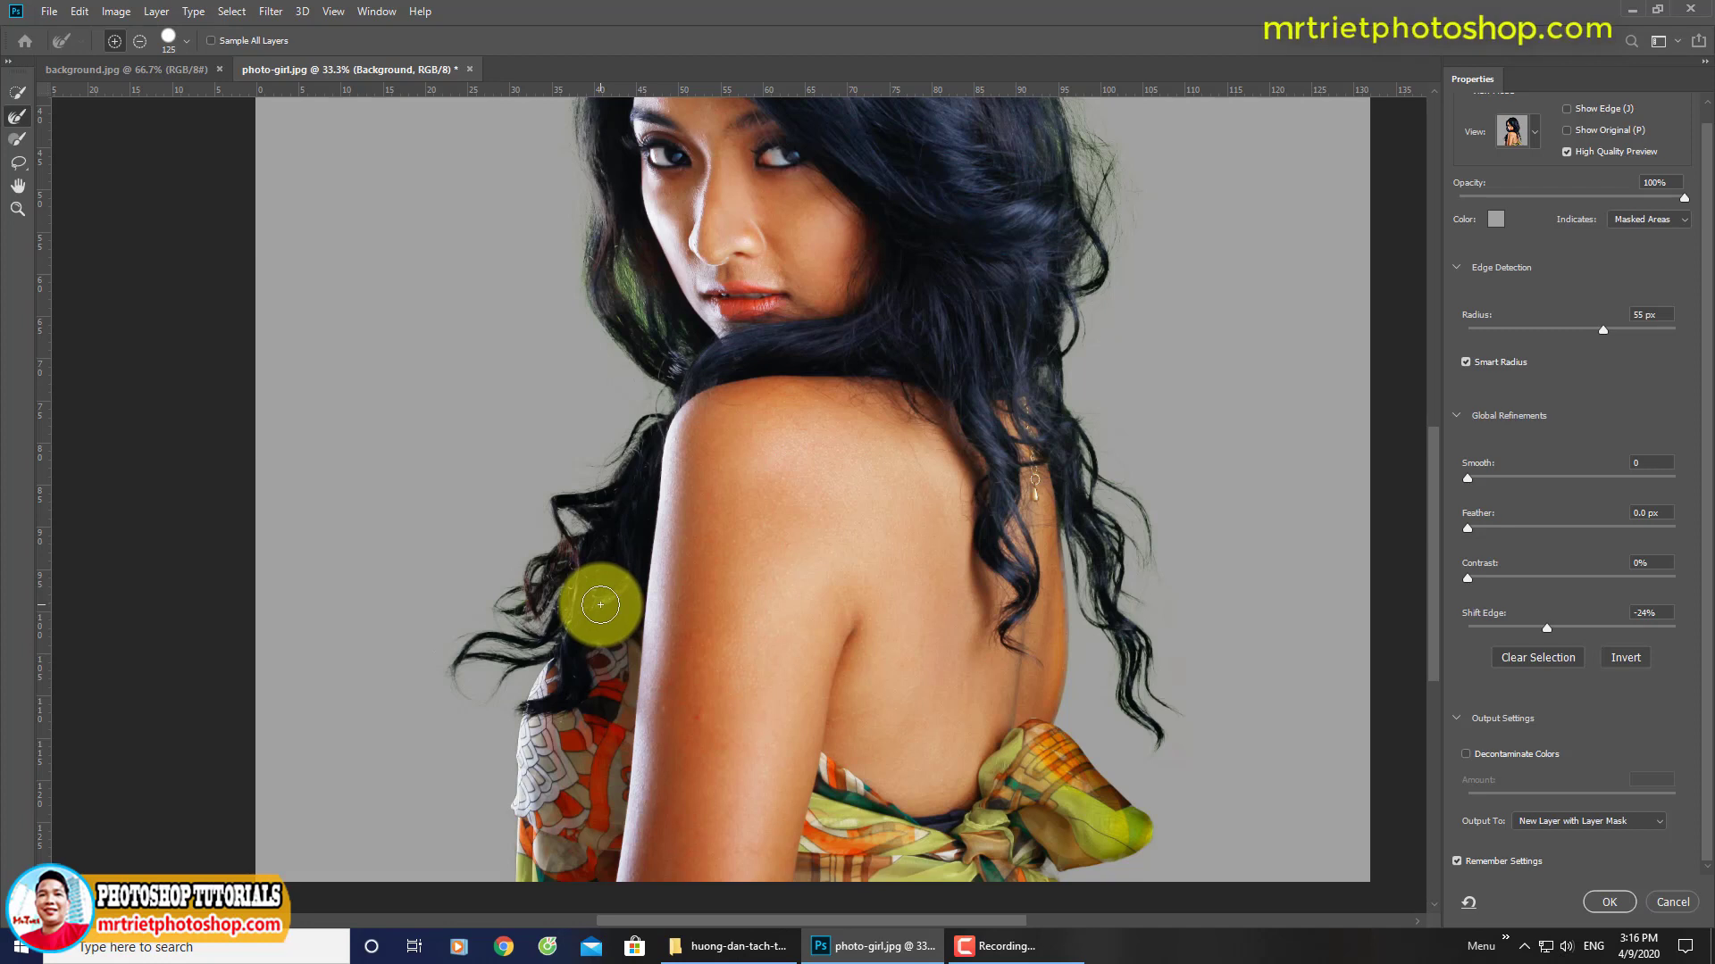
pyautogui.moveTo(598, 604)
pyautogui.mouseDown()
pyautogui.moveTo(617, 441)
pyautogui.moveTo(616, 536)
pyautogui.mouseUp()
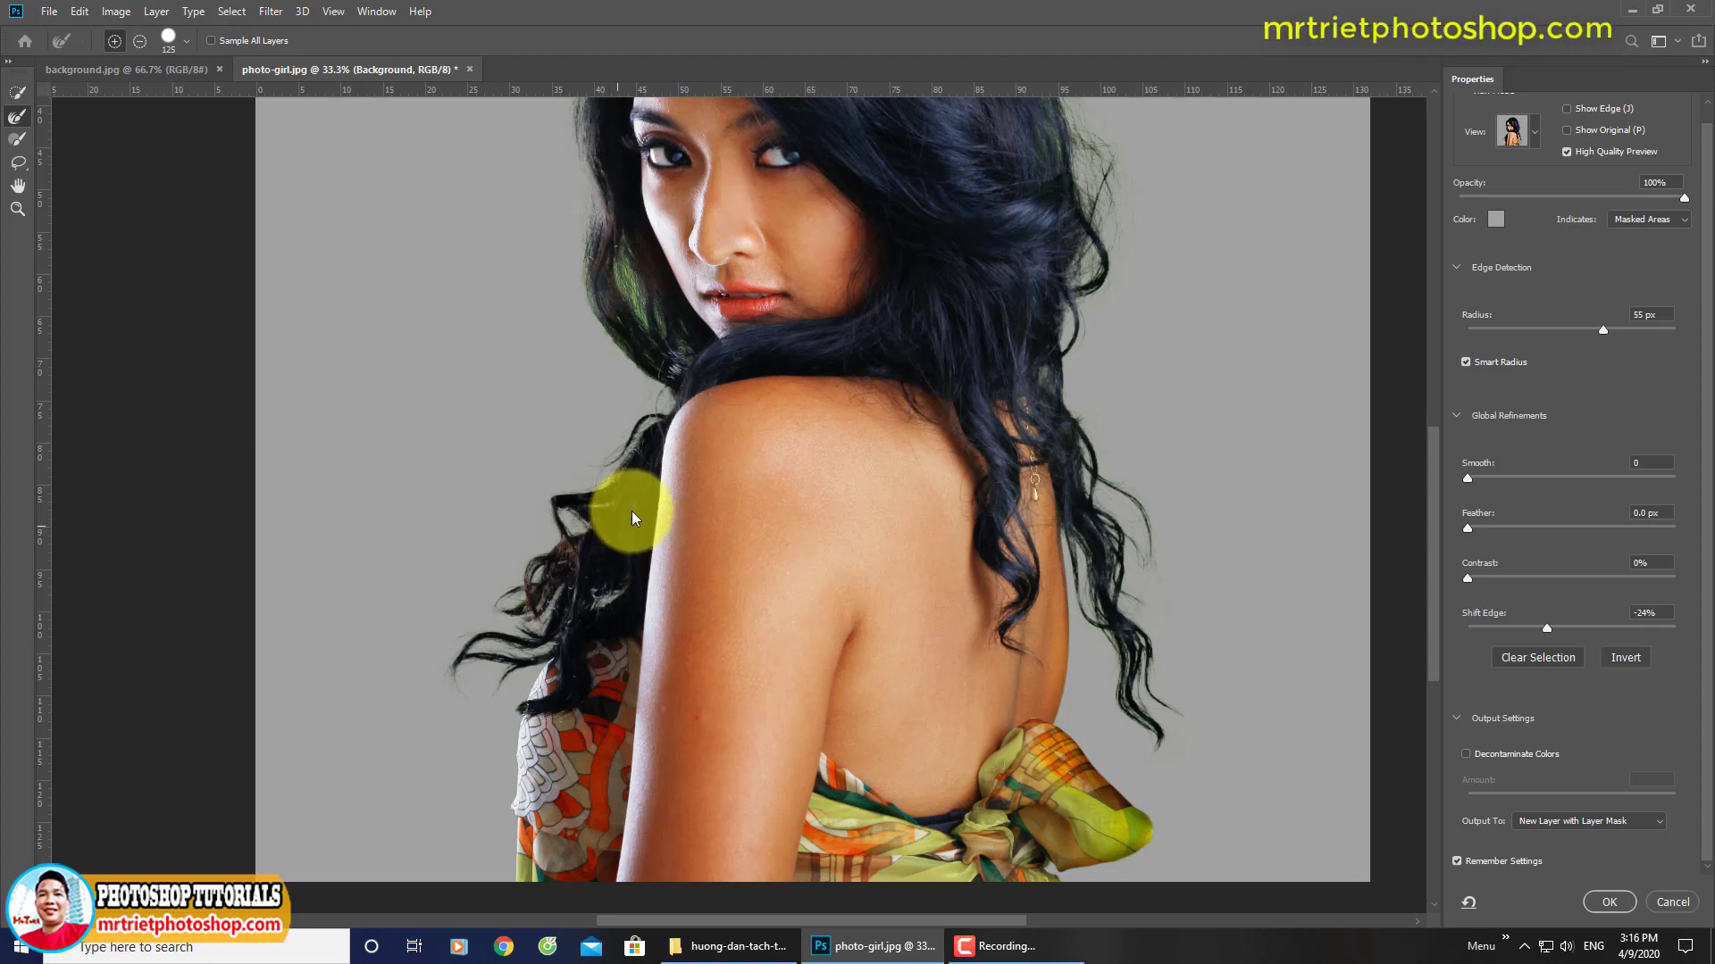
pyautogui.moveTo(604, 491); pyautogui.dragTo(604, 460)
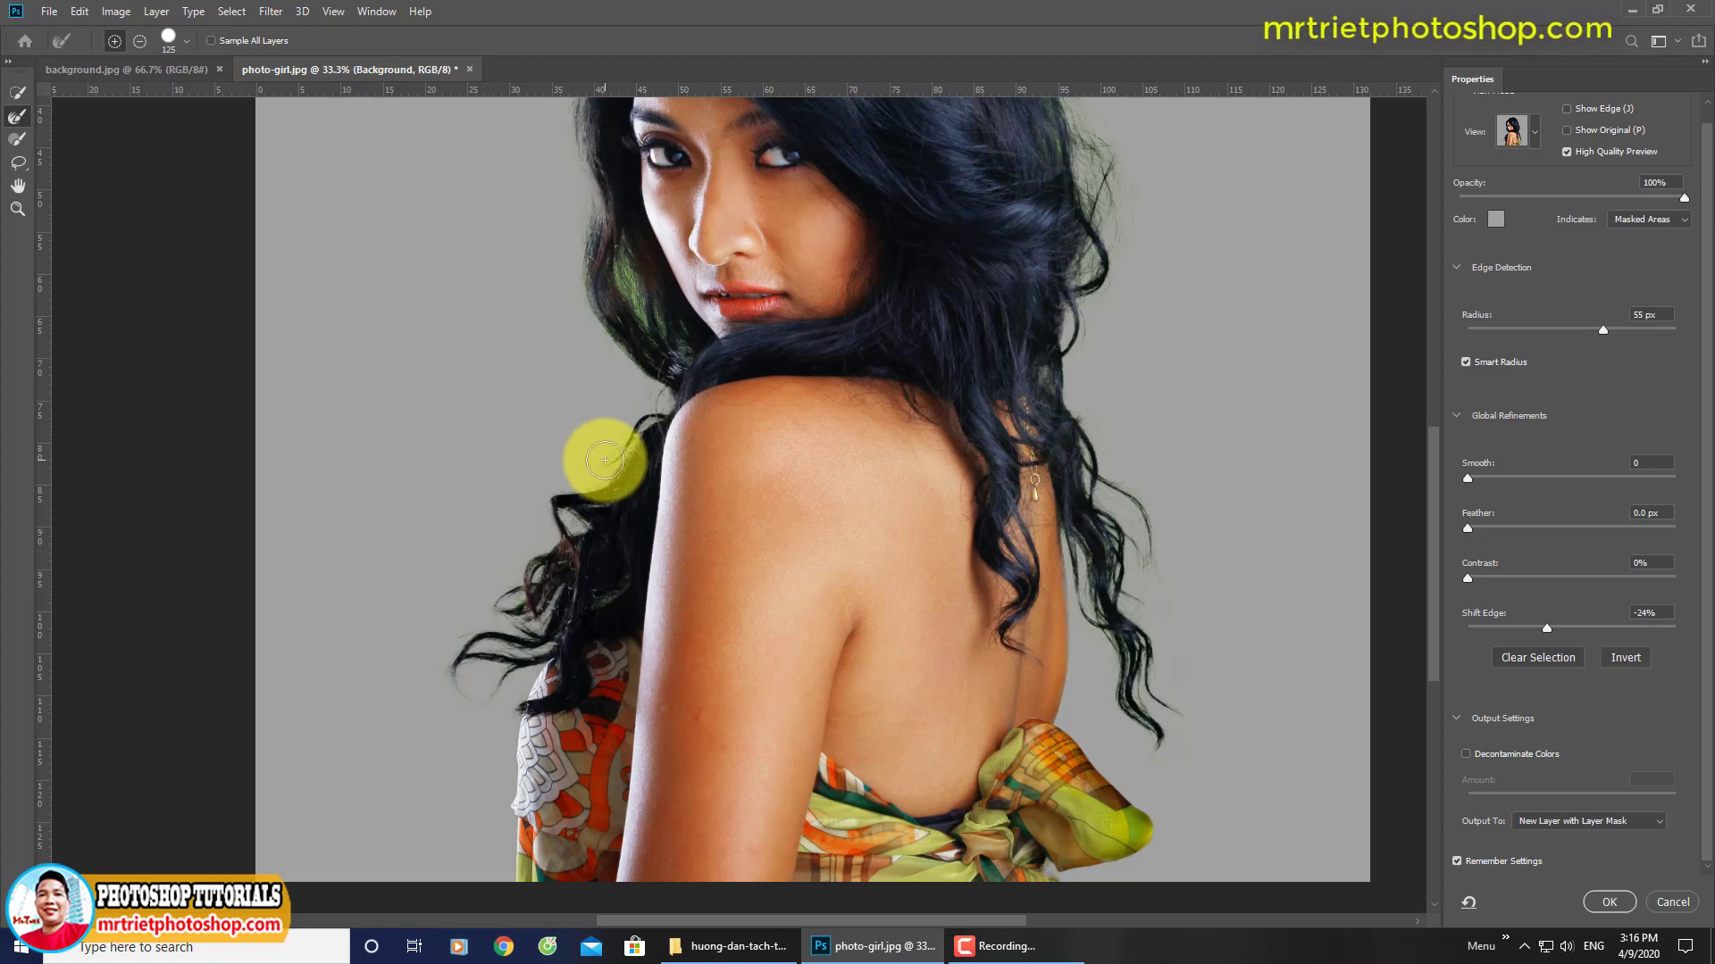
pyautogui.moveTo(605, 460)
pyautogui.mouseDown()
pyautogui.moveTo(650, 335)
pyautogui.moveTo(623, 321)
pyautogui.mouseUp()
pyautogui.press(']')
pyautogui.press(']')
pyautogui.press(']')
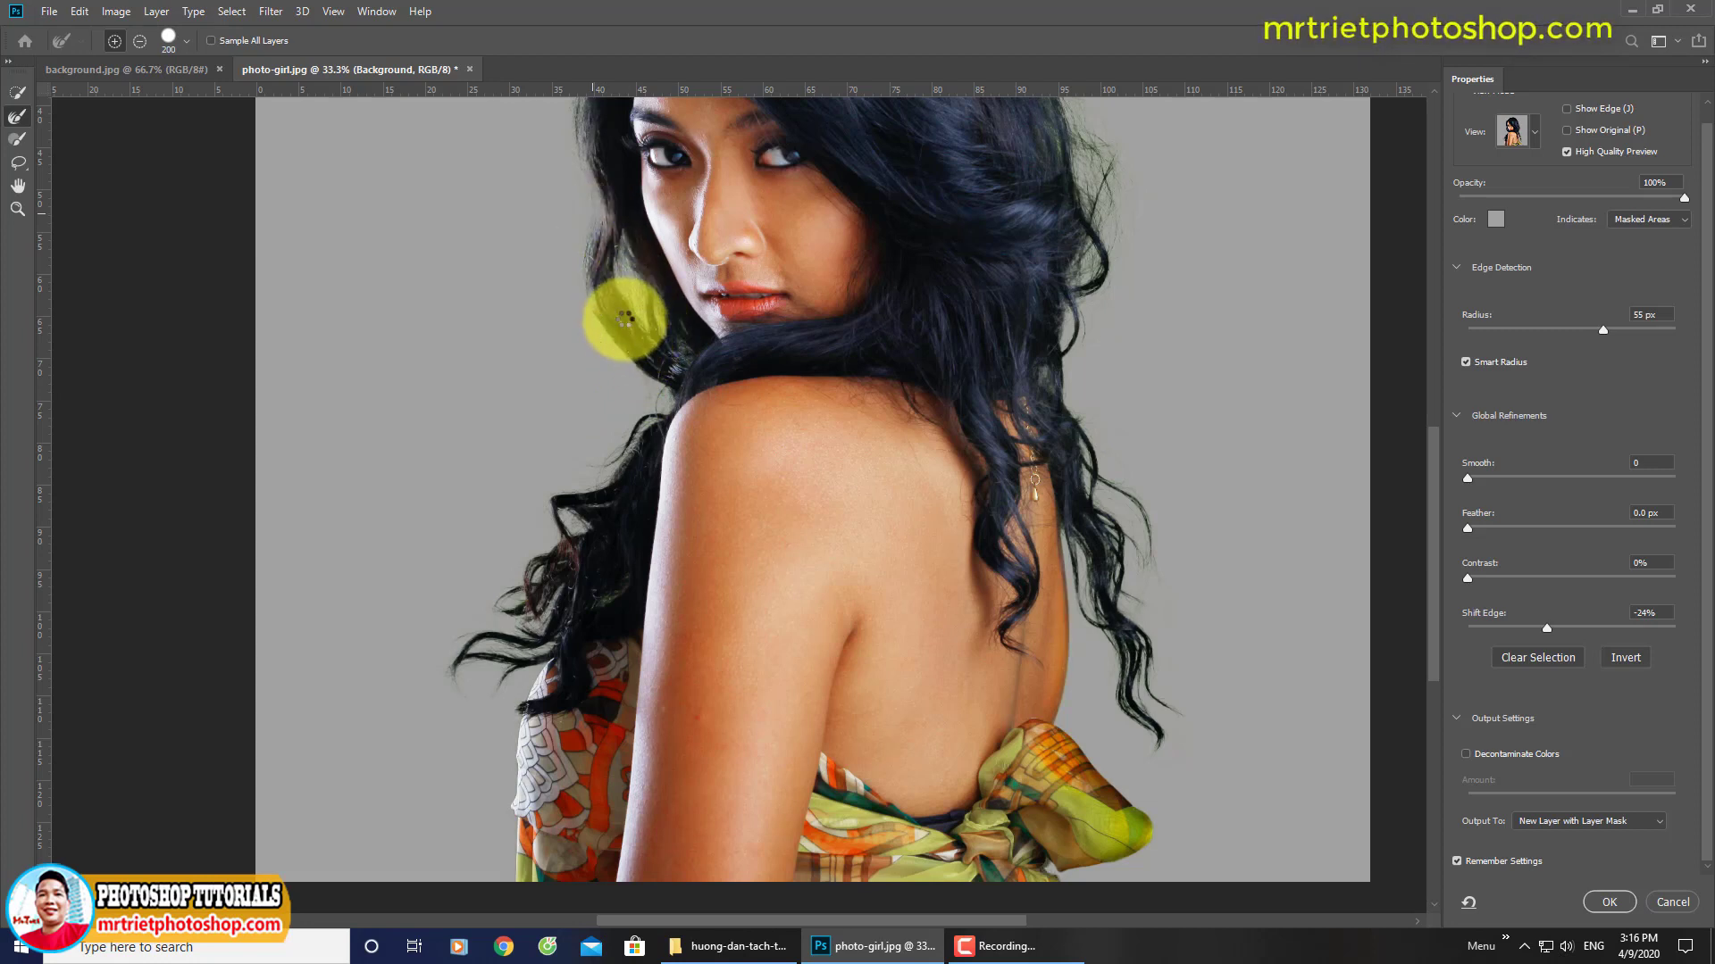
pyautogui.moveTo(624, 319)
pyautogui.mouseDown()
pyautogui.moveTo(659, 345)
pyautogui.moveTo(644, 326)
pyautogui.moveTo(599, 379)
pyautogui.moveTo(634, 561)
pyautogui.mouseUp()
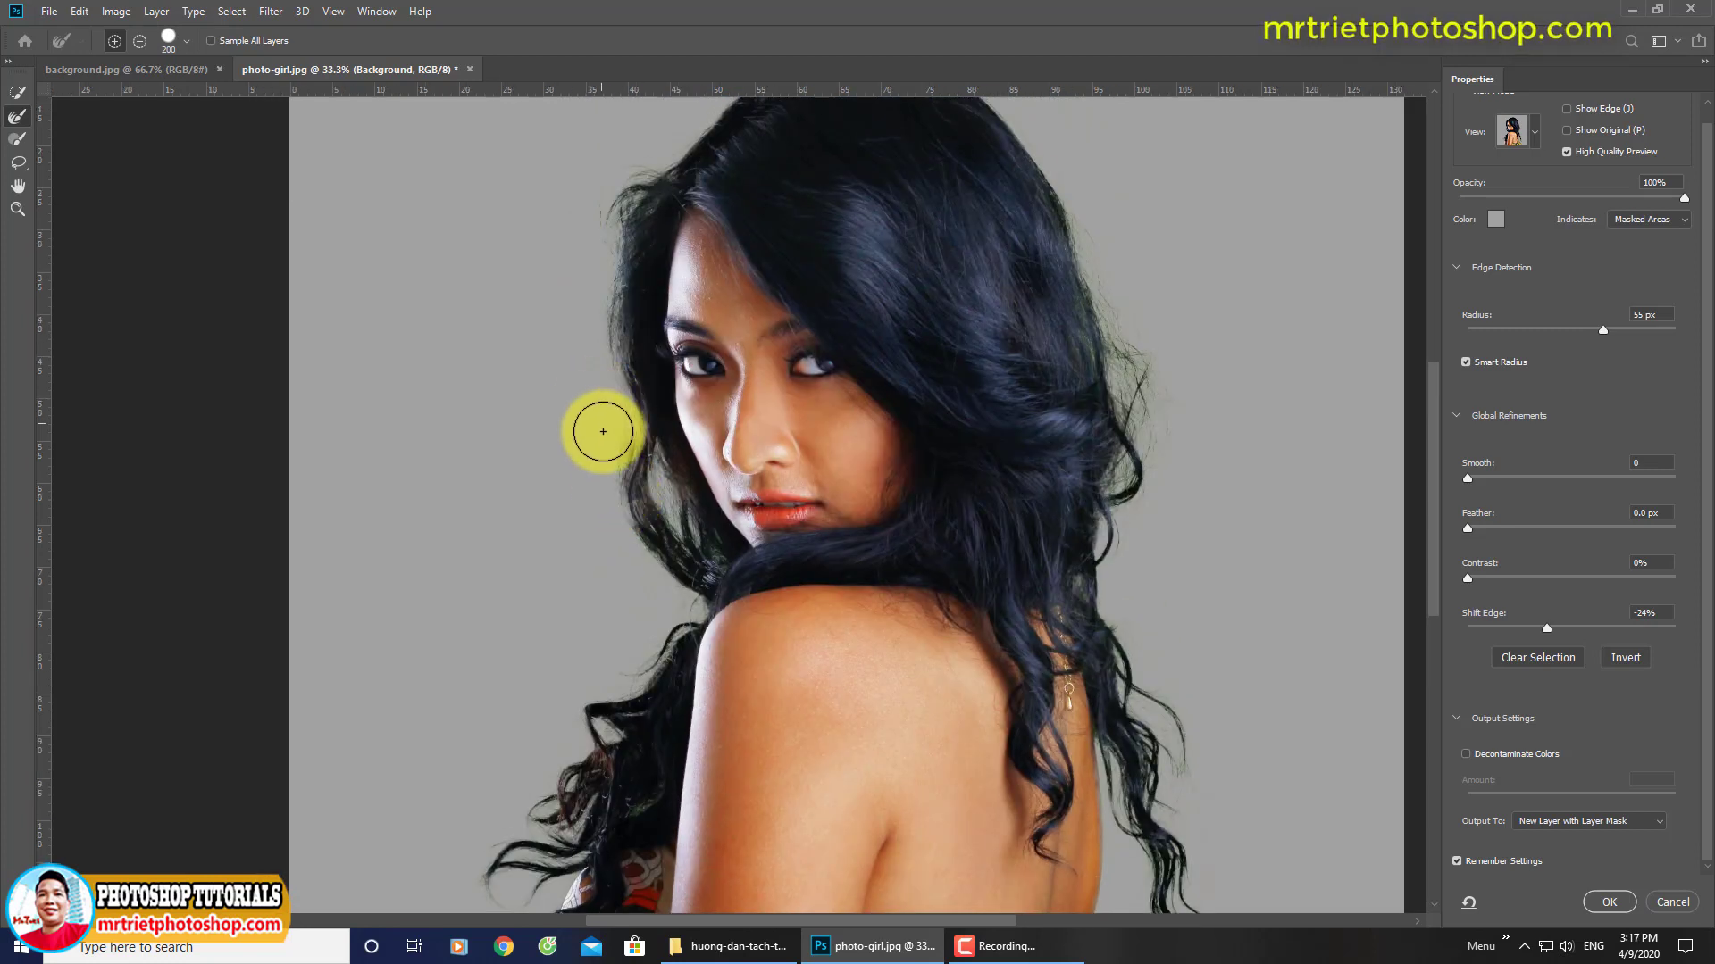
# Step: Refine the loose strands along the right hair edge, then fit the photo on screen
pyautogui.moveTo(631, 380); pyautogui.dragTo(574, 433)
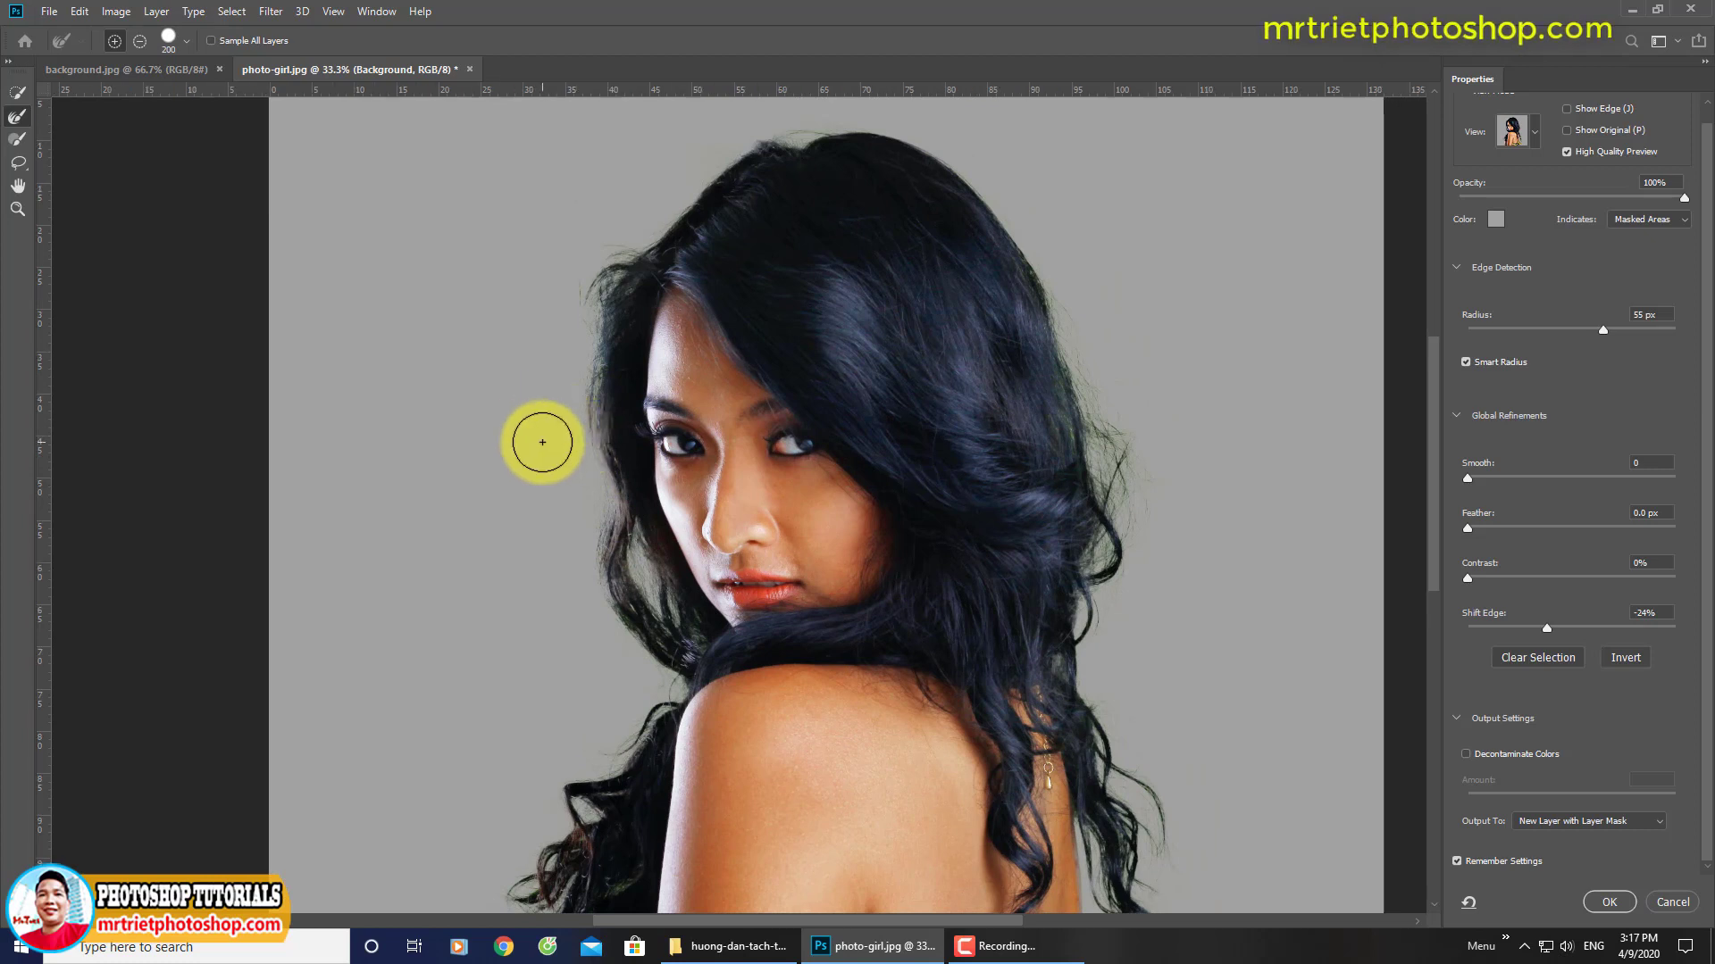
pyautogui.moveTo(486, 306)
pyautogui.mouseDown()
pyautogui.moveTo(516, 333)
pyautogui.moveTo(493, 239)
pyautogui.mouseUp()
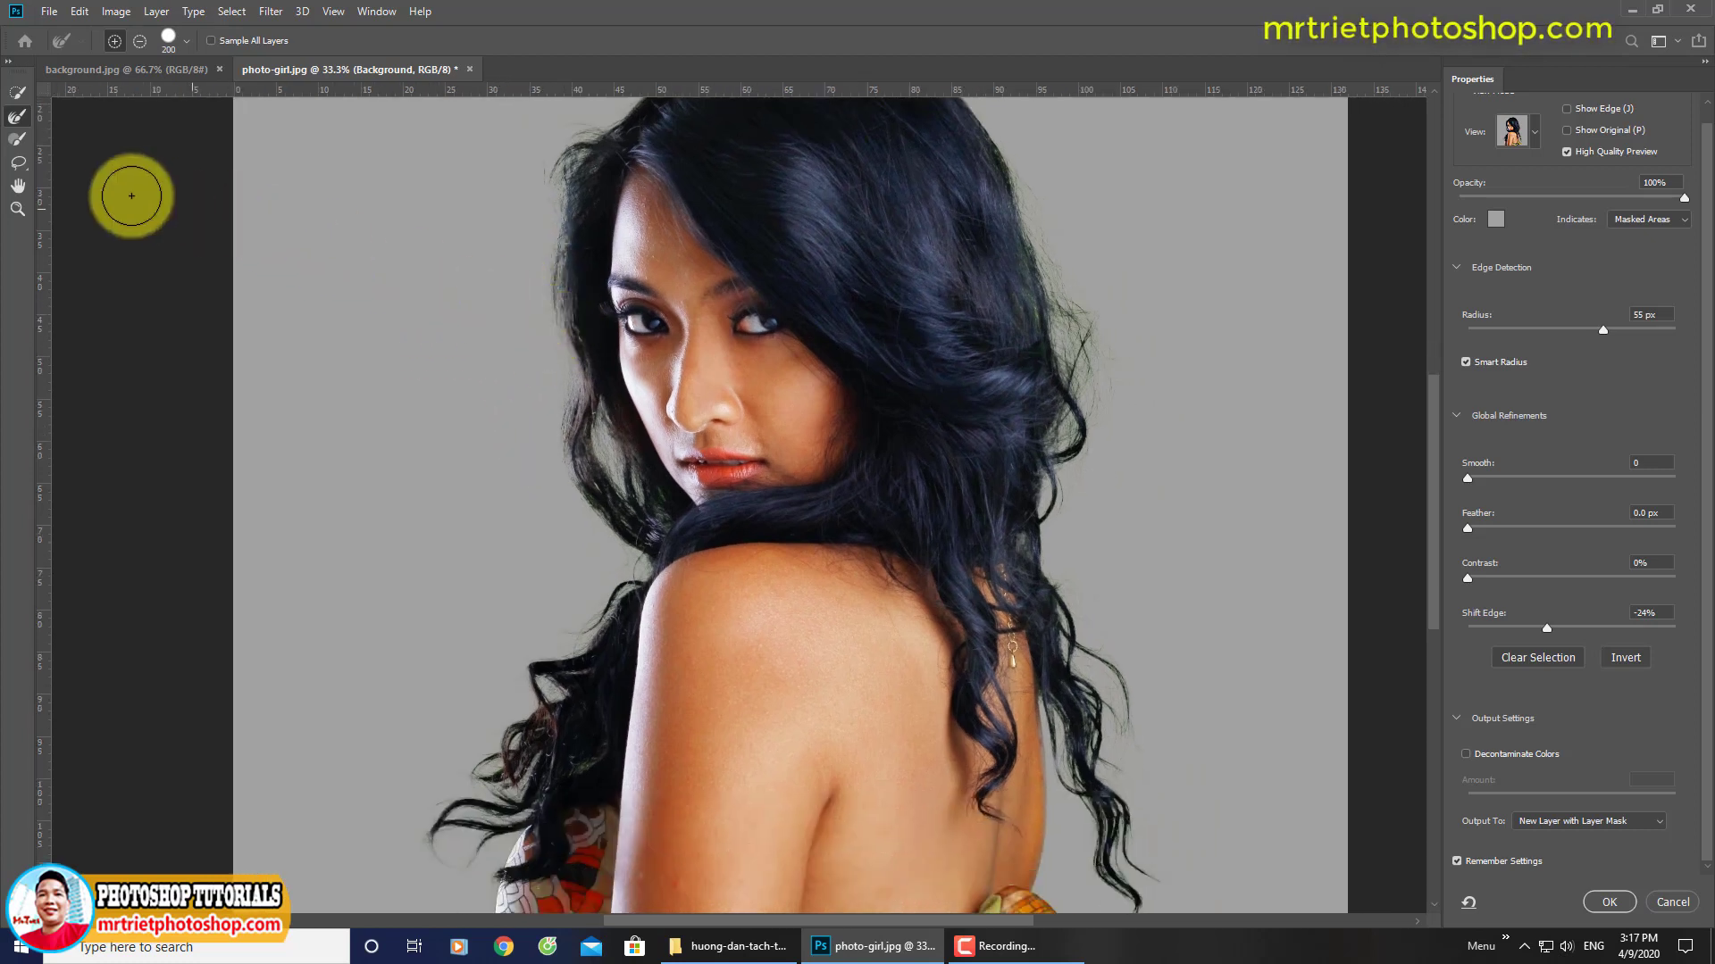
pyautogui.moveTo(879, 394); pyautogui.dragTo(1089, 447)
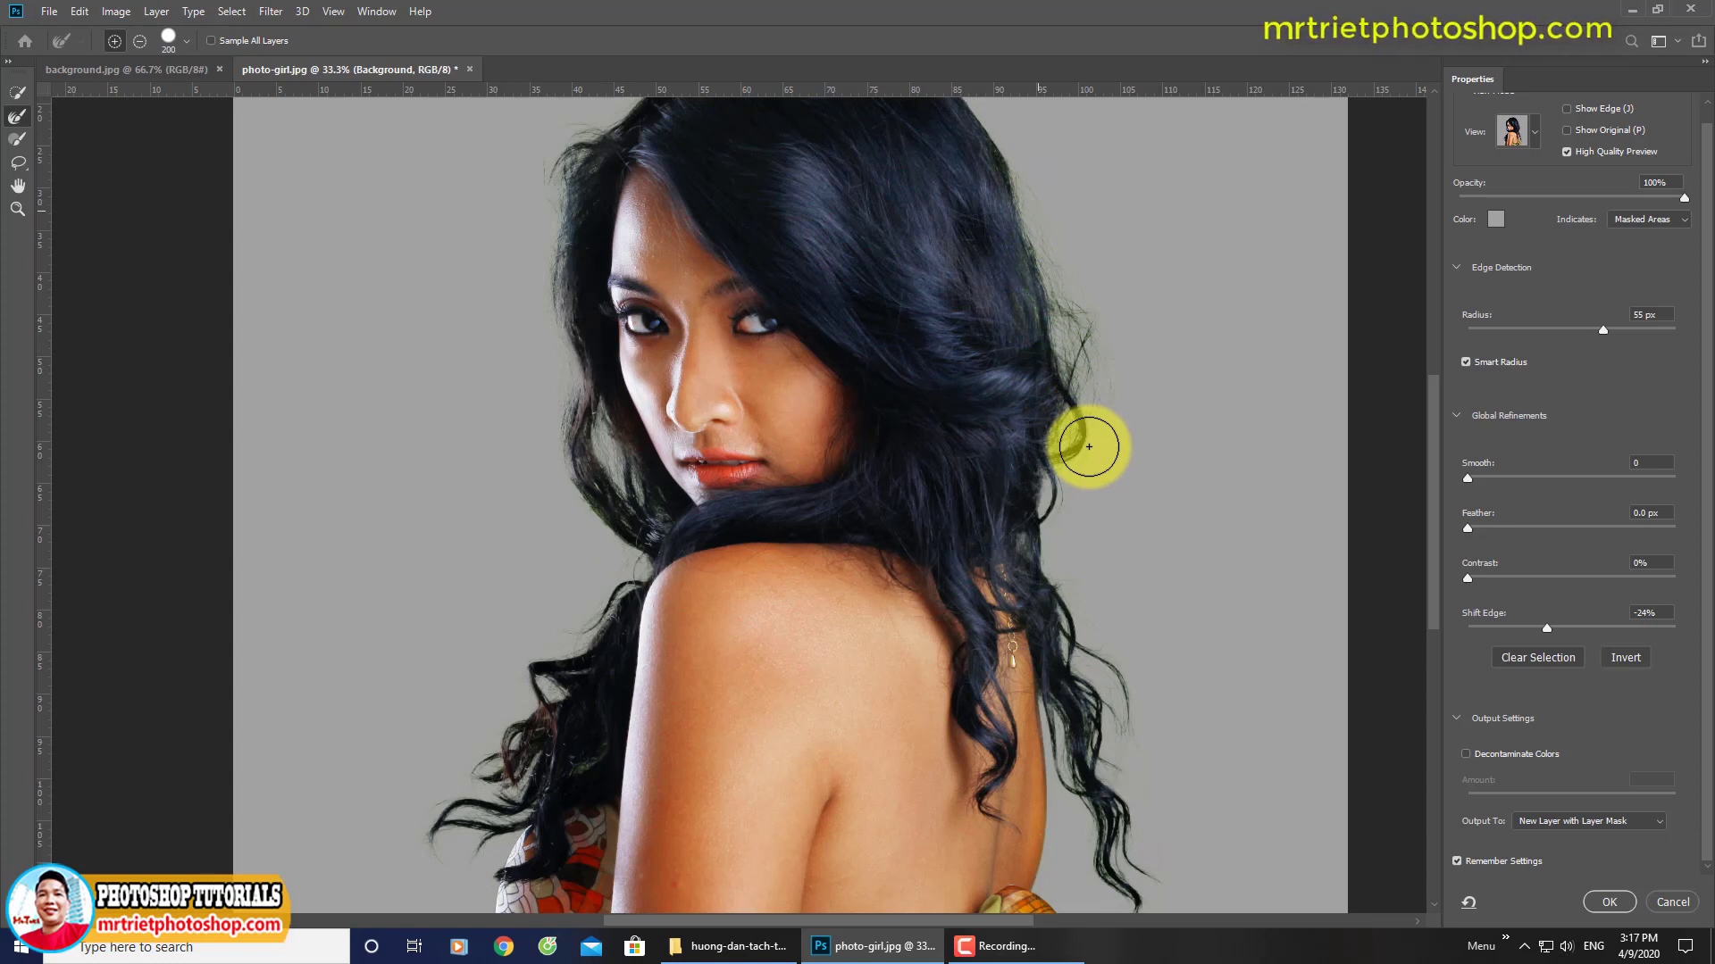
pyautogui.hotkey('ctrl', '0')
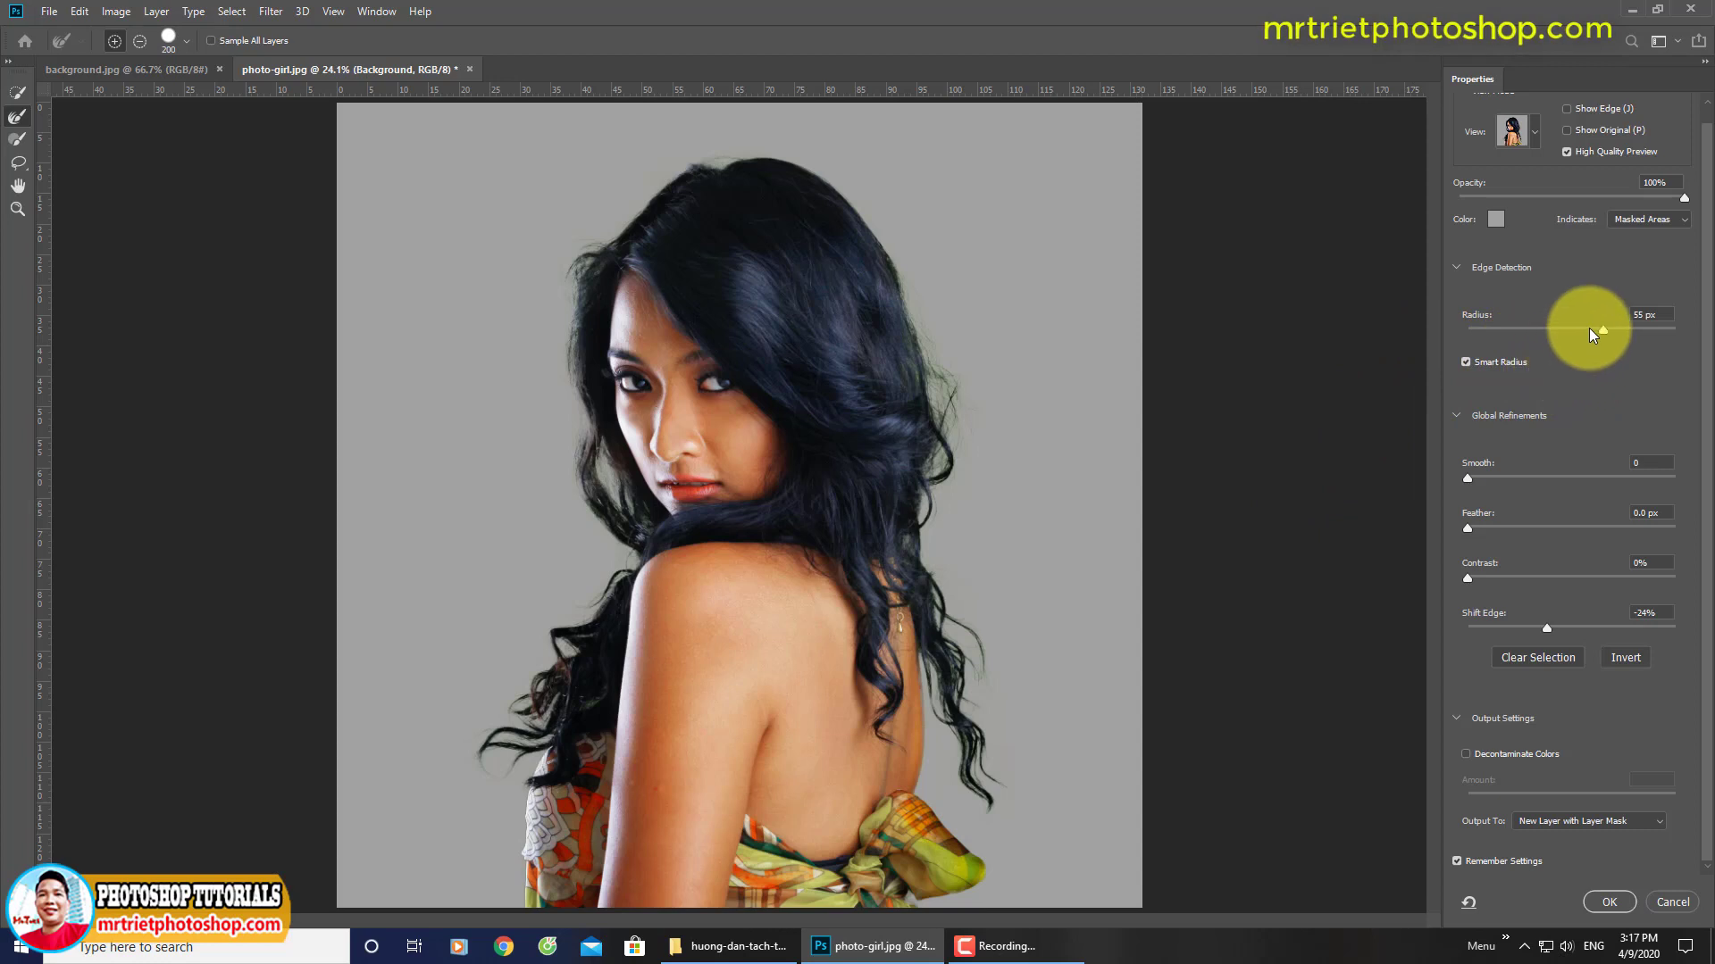
# Step: Set the edge detection Radius to 0 px with Smart Radius off, dismissing the range warning
pyautogui.moveTo(1605, 337); pyautogui.dragTo(1589, 339)
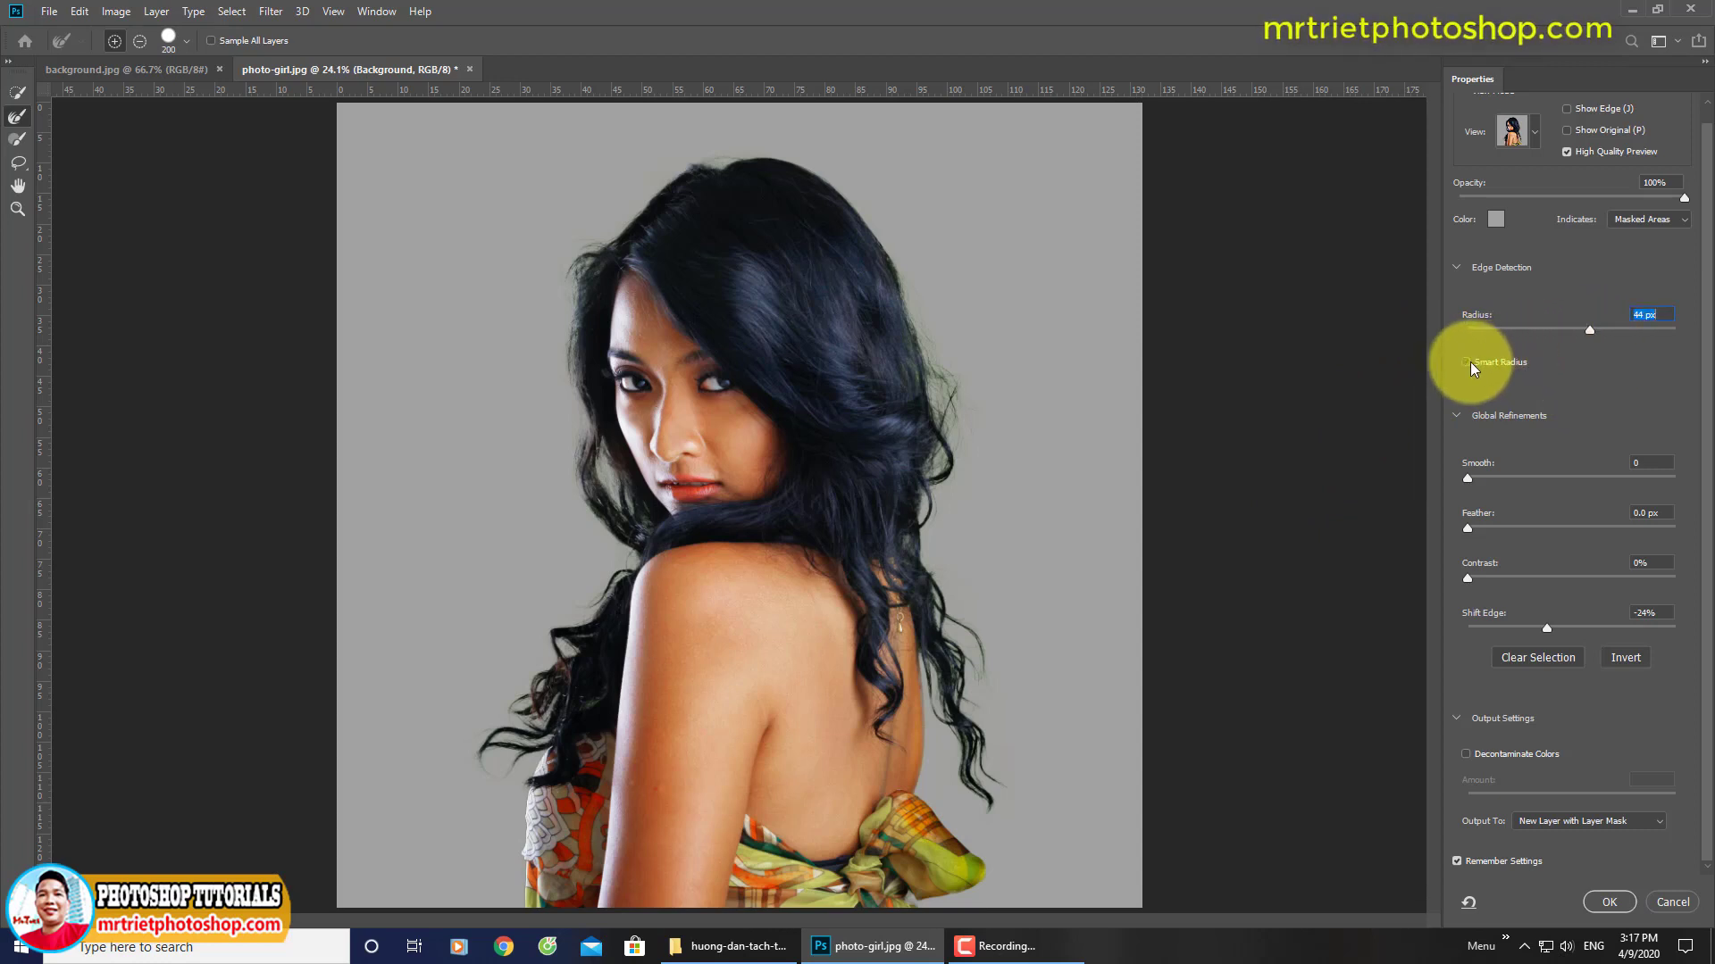
pyautogui.moveTo(1588, 330); pyautogui.dragTo(1466, 333)
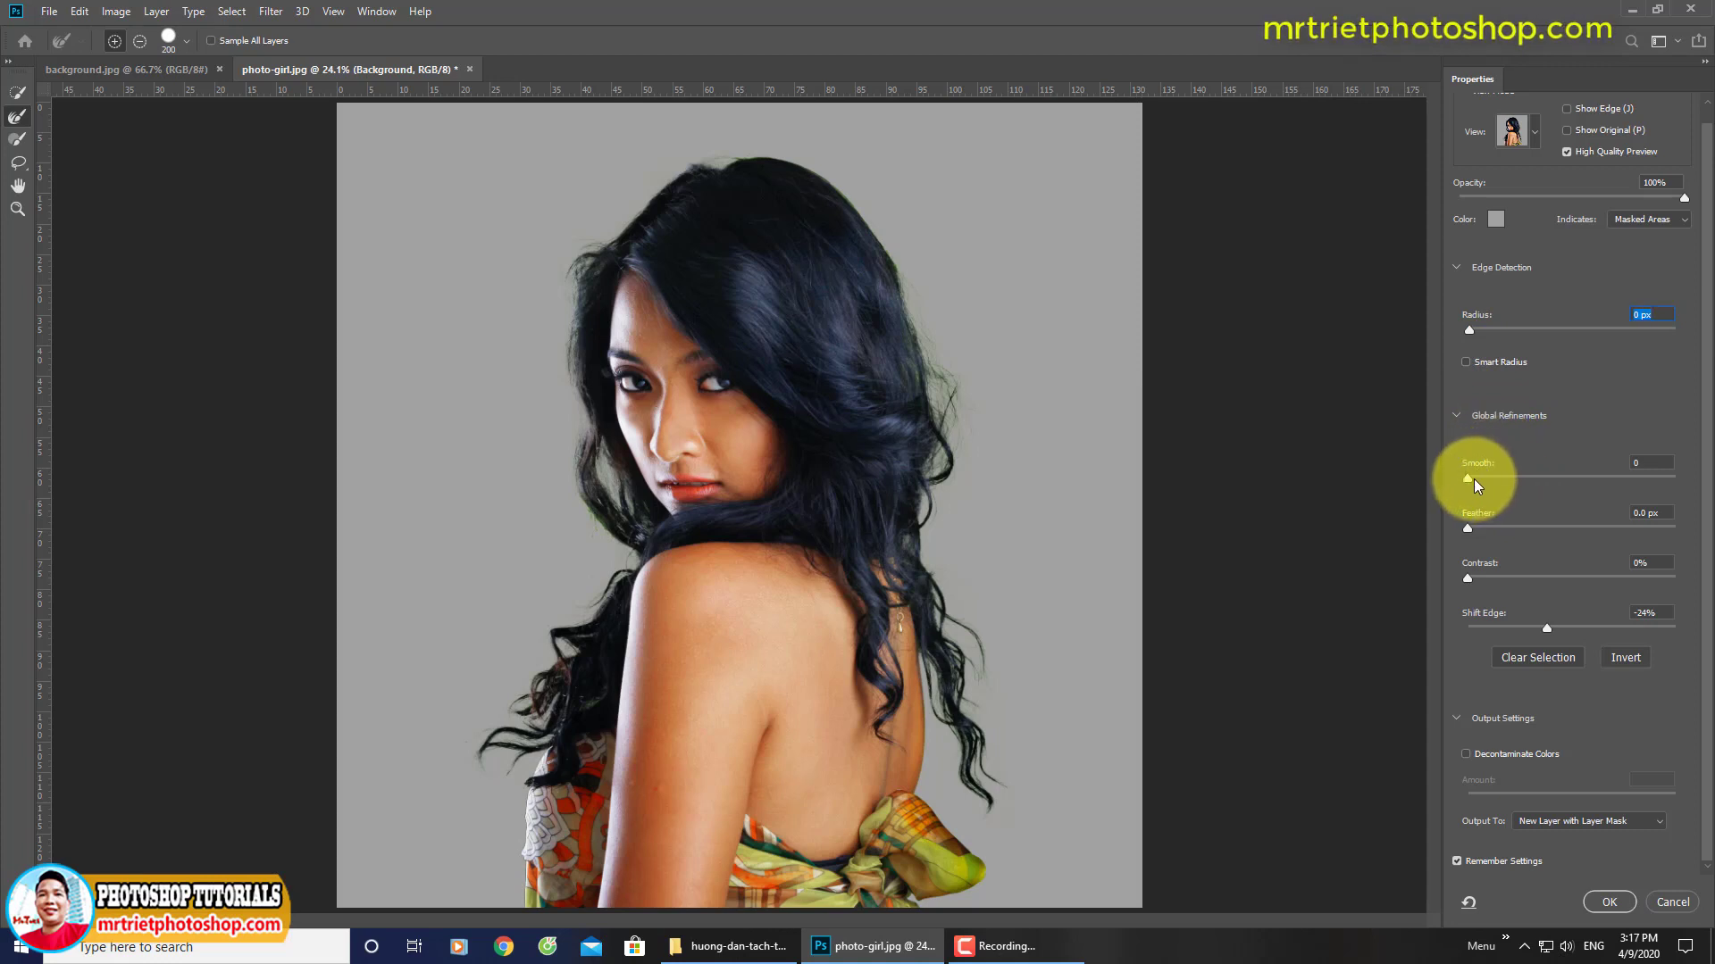
pyautogui.click(984, 444)
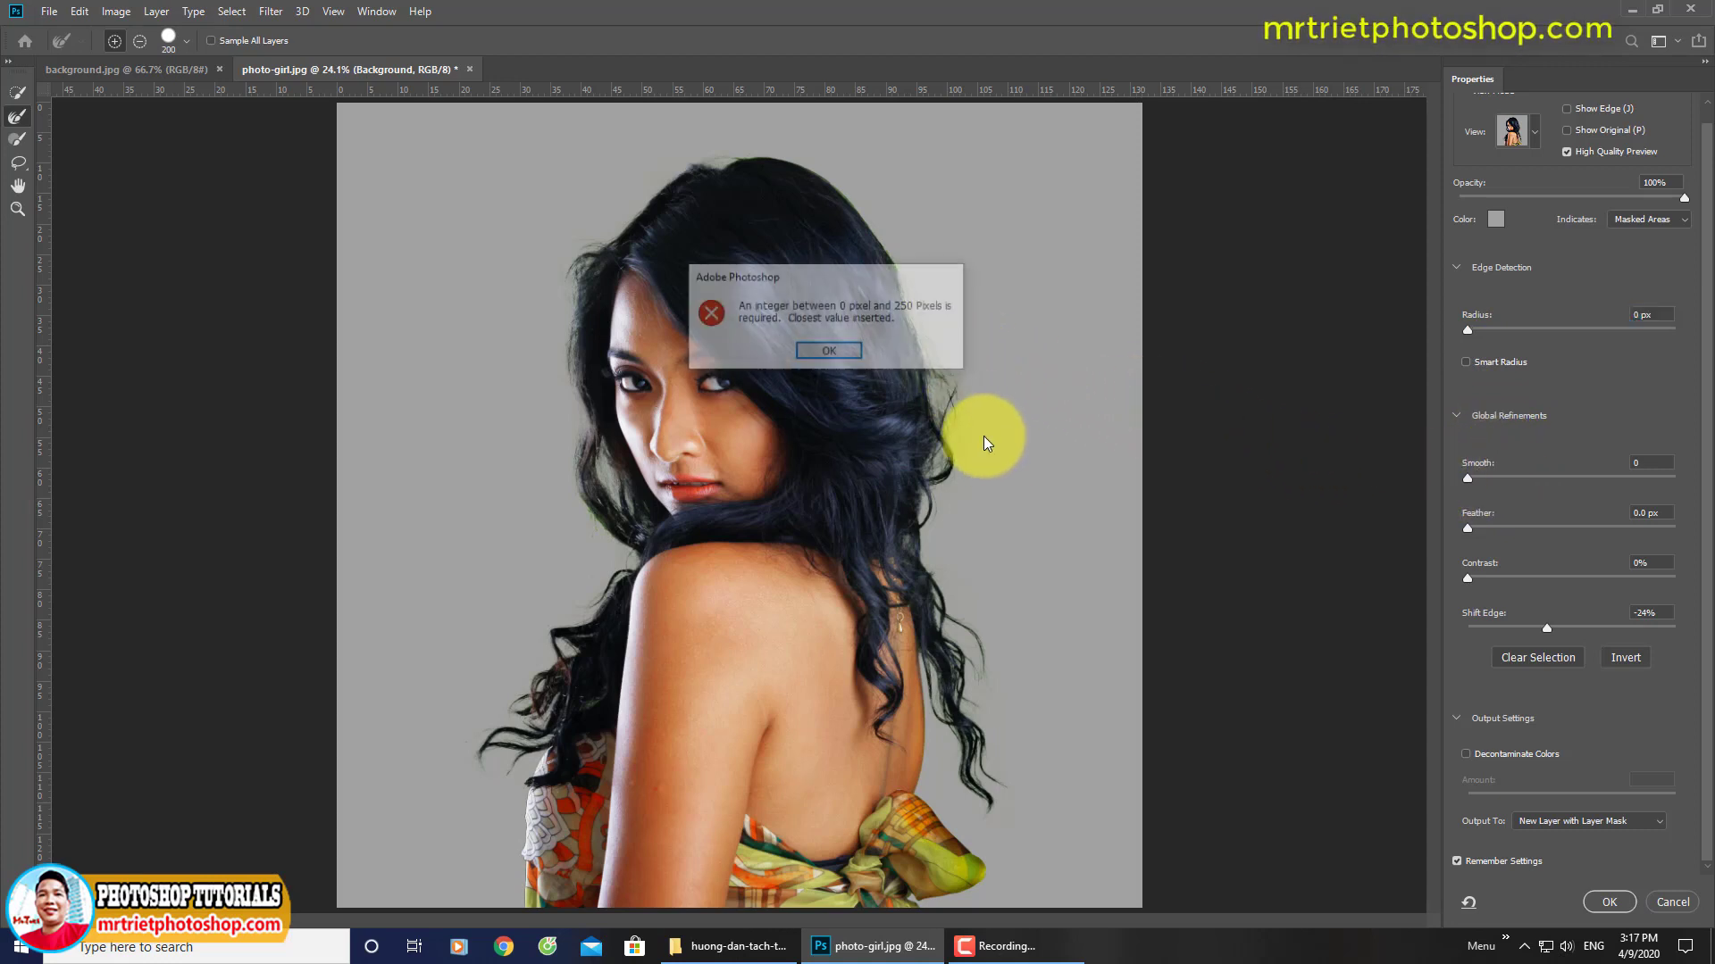
pyautogui.press('Return')
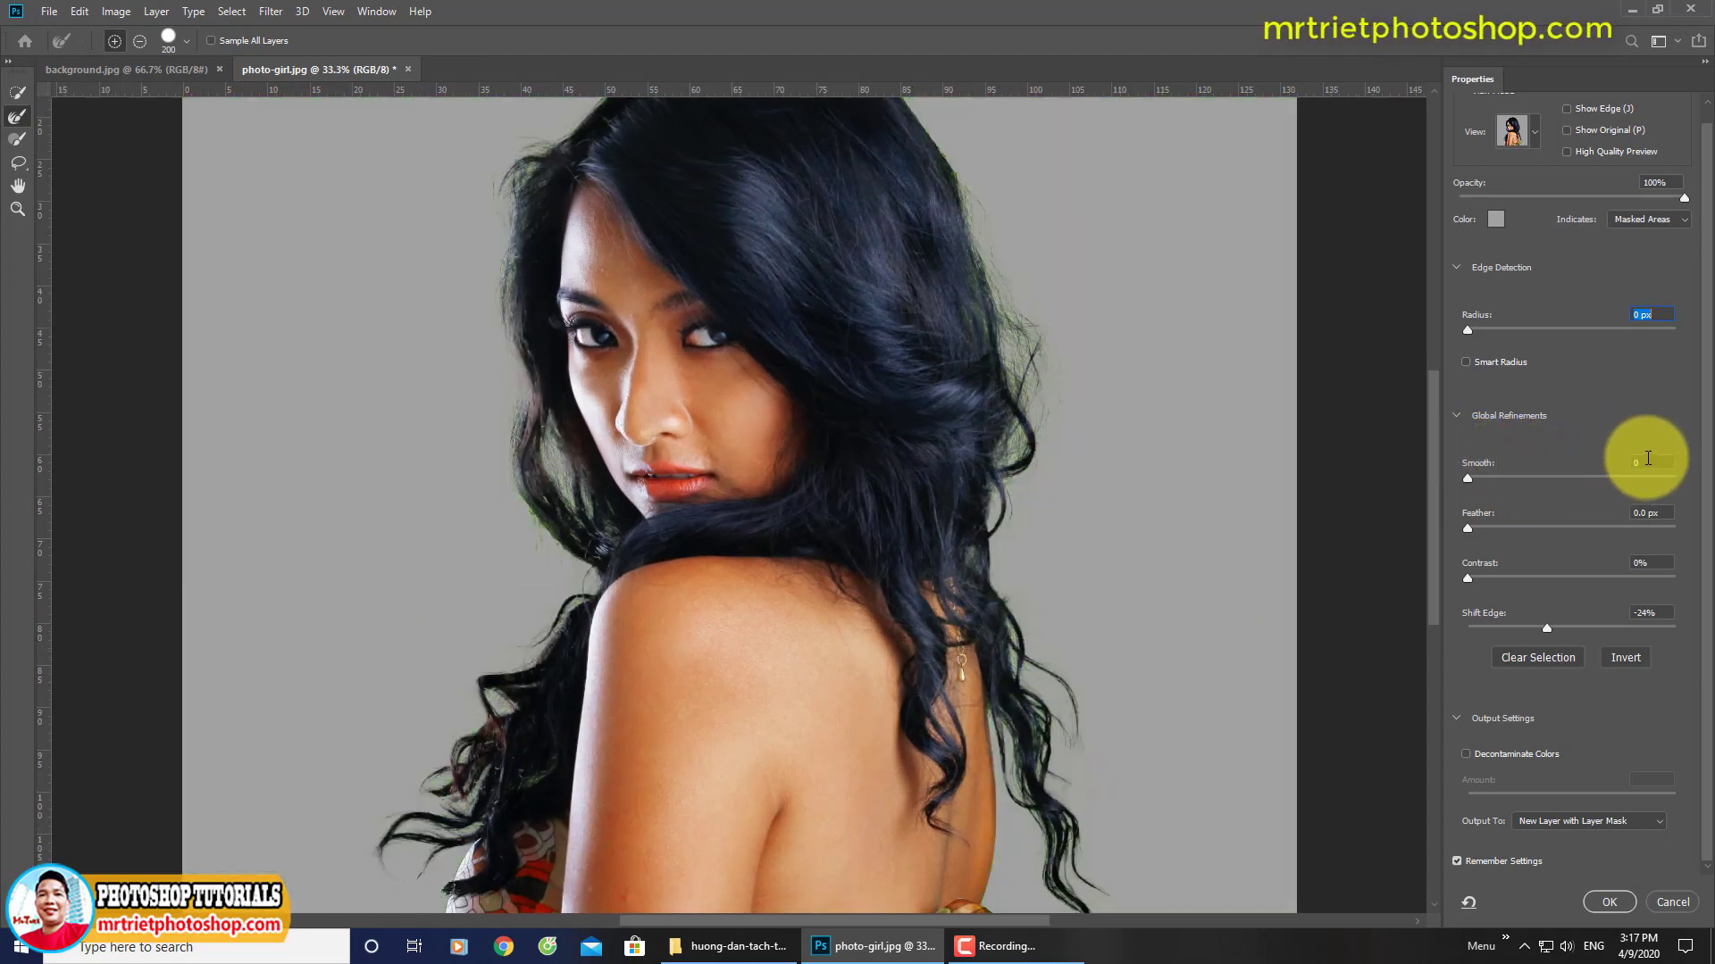
pyautogui.click(1648, 459)
pyautogui.write('30')
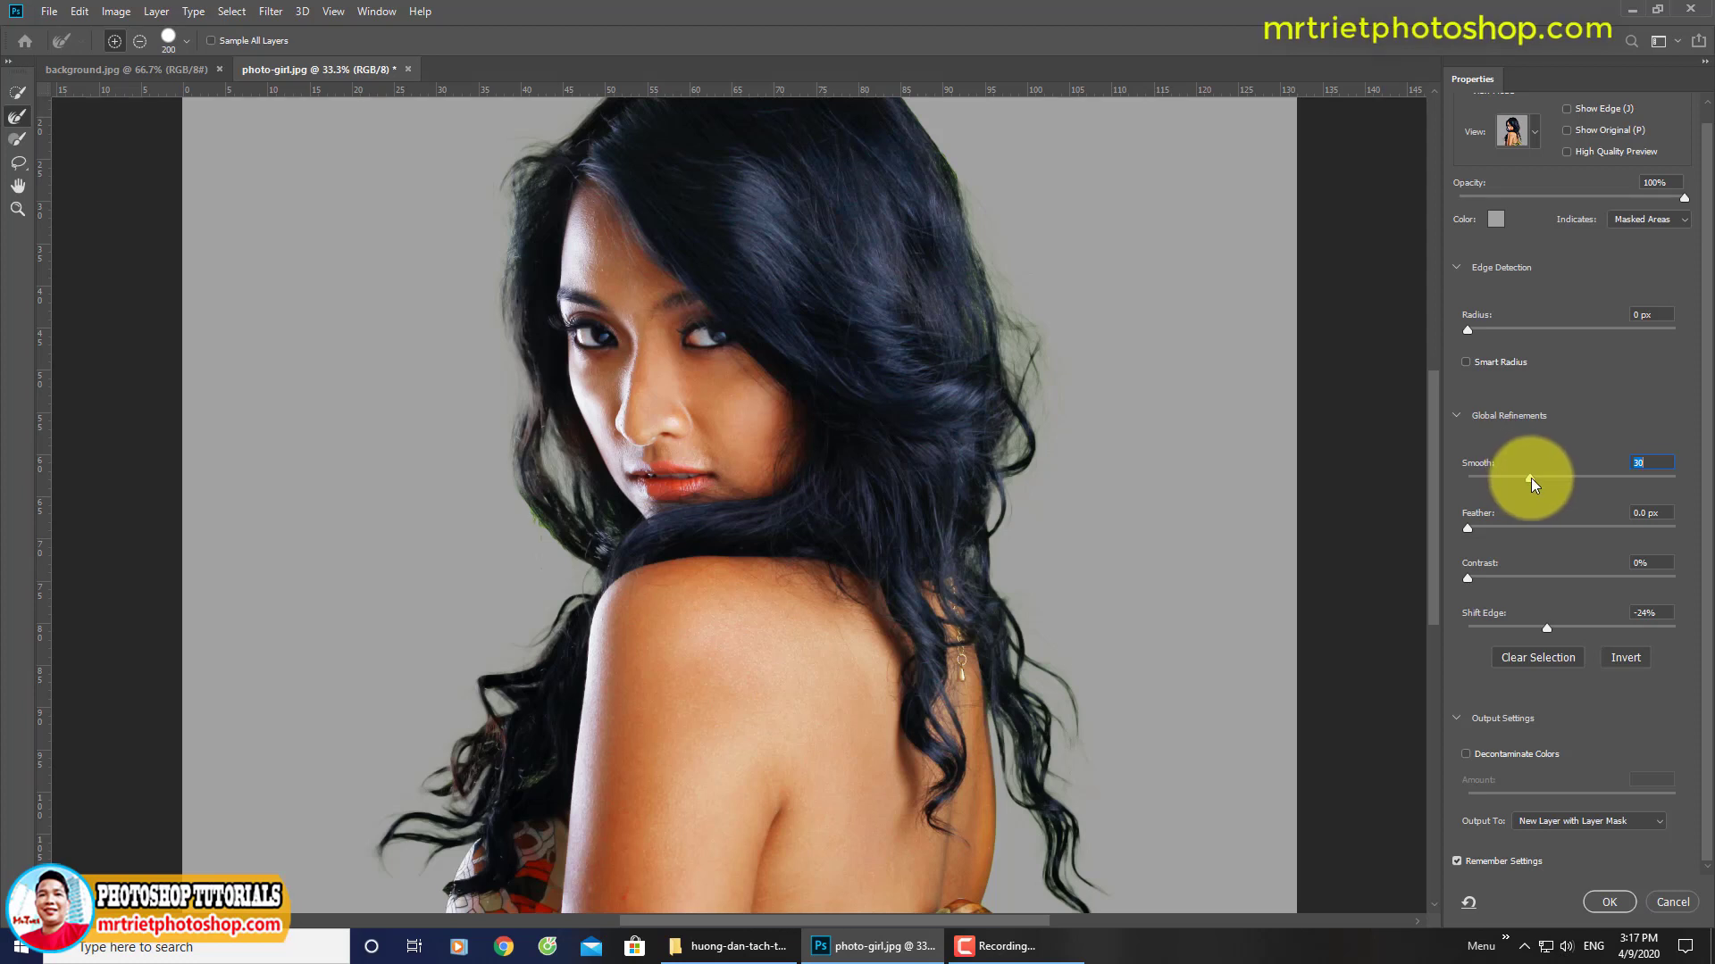
pyautogui.moveTo(1528, 483); pyautogui.dragTo(1463, 490)
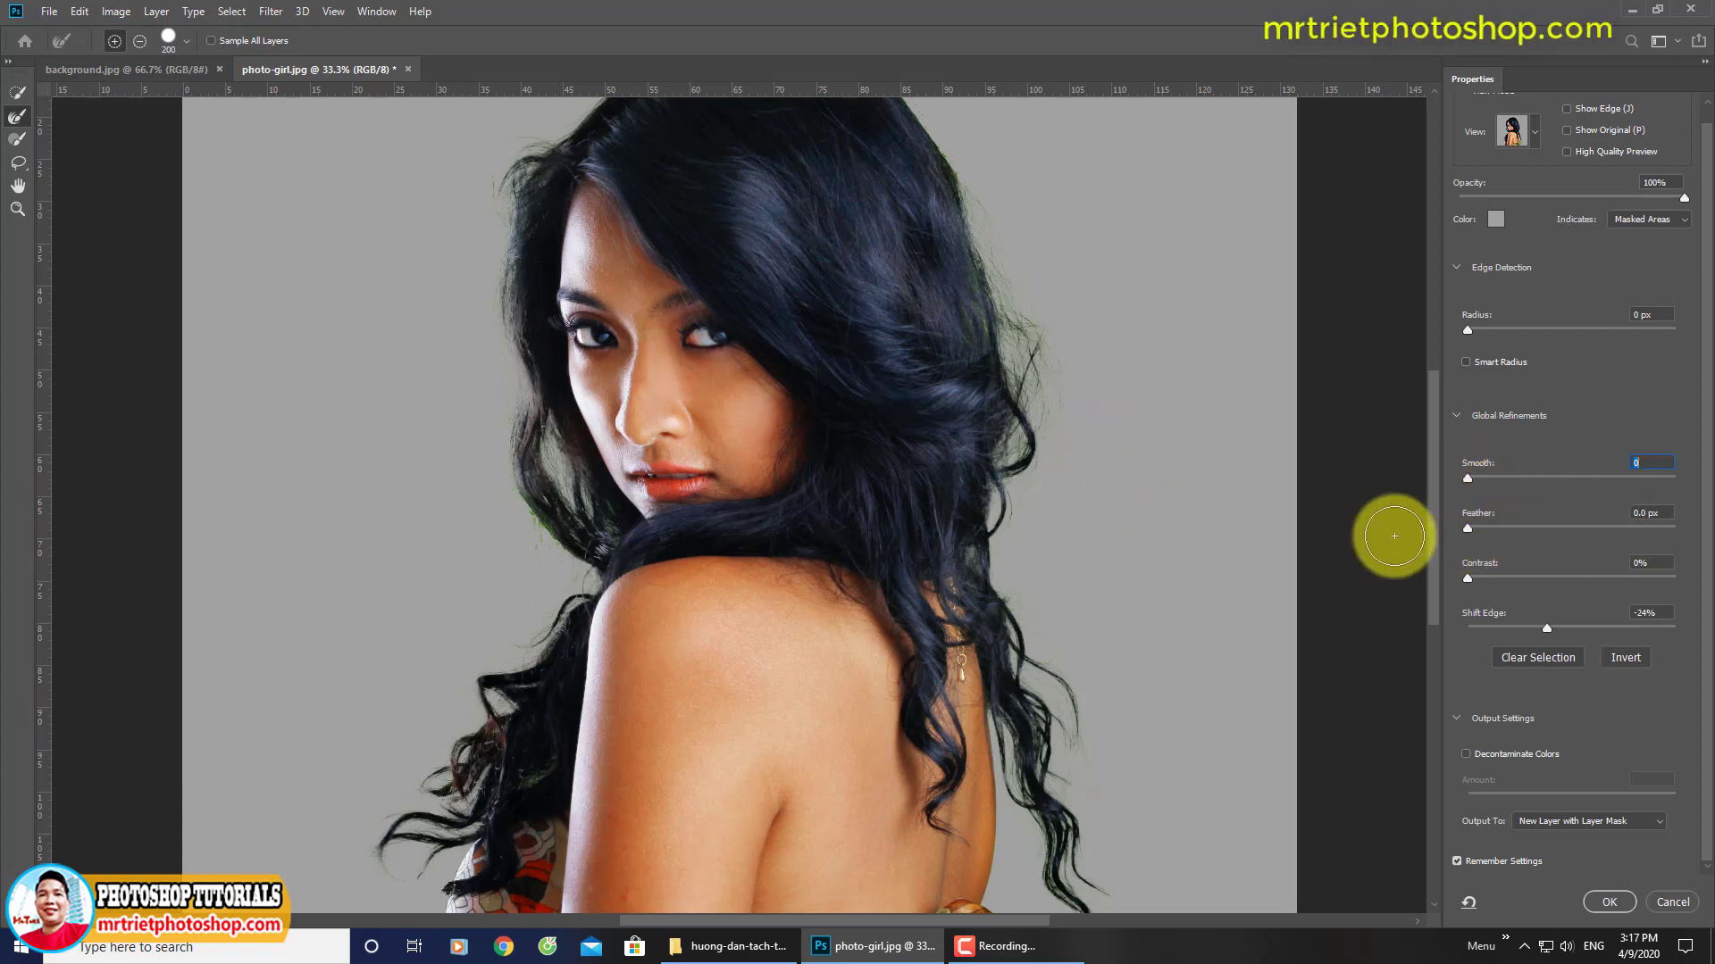
pyautogui.moveTo(1467, 528); pyautogui.dragTo(1541, 533)
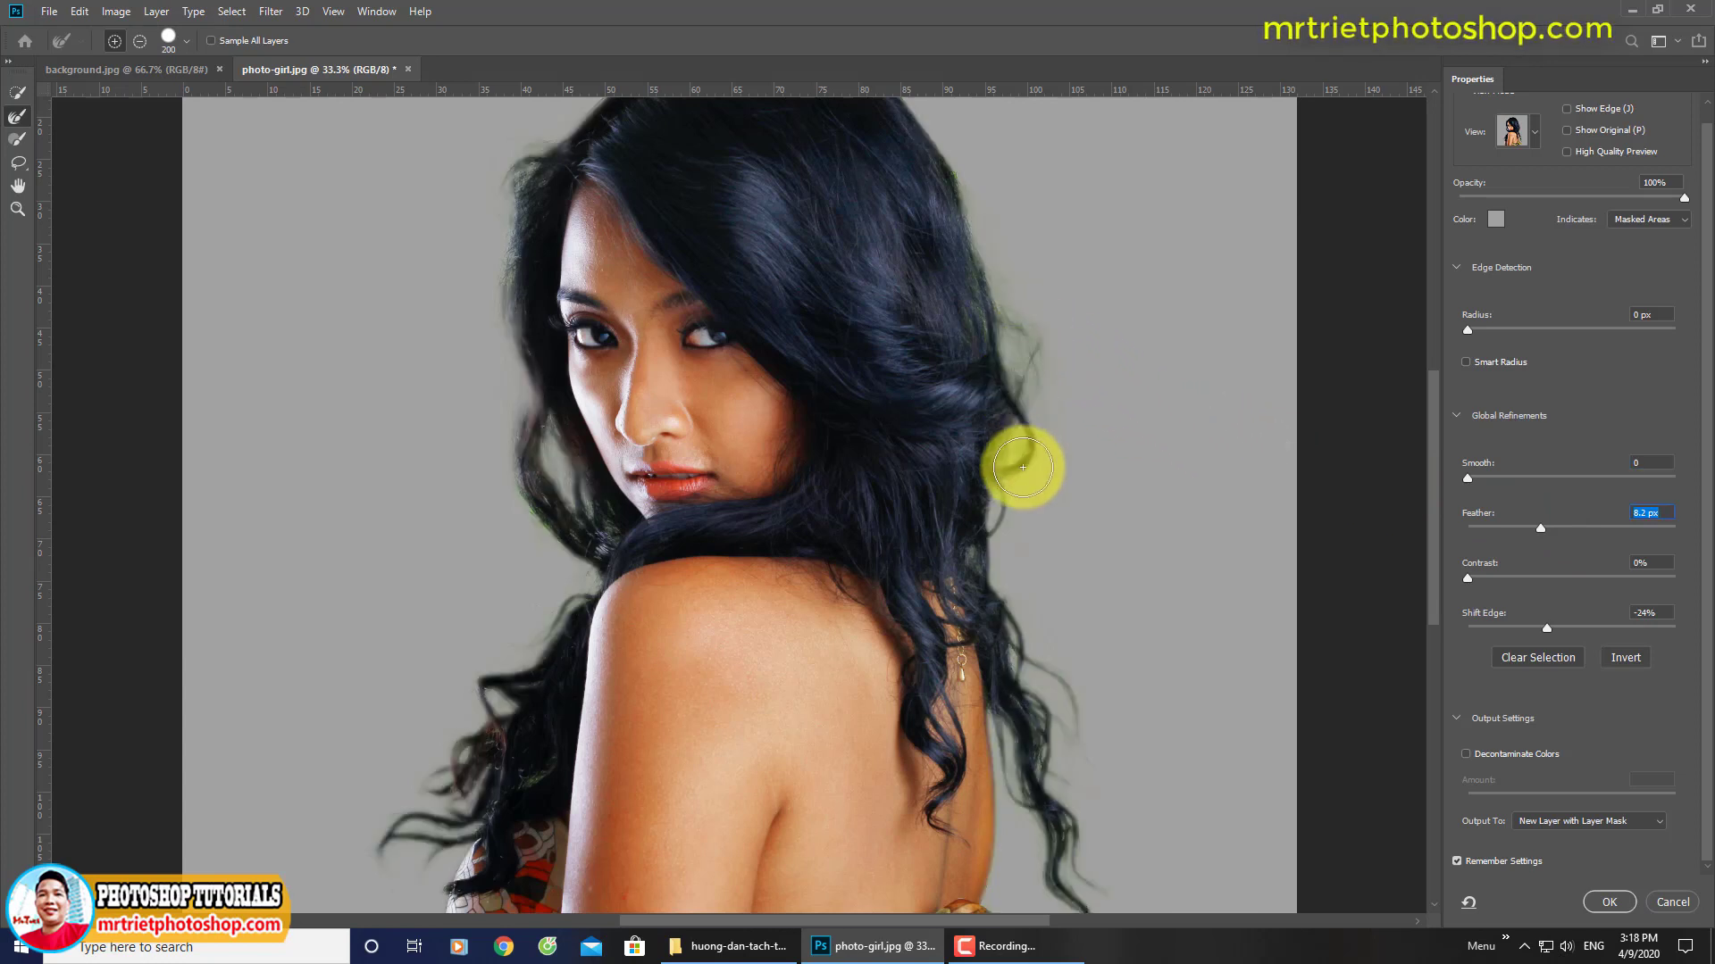
pyautogui.moveTo(1022, 295)
pyautogui.mouseDown()
pyautogui.moveTo(1027, 375)
pyautogui.moveTo(1042, 371)
pyautogui.moveTo(1021, 477)
pyautogui.mouseUp()
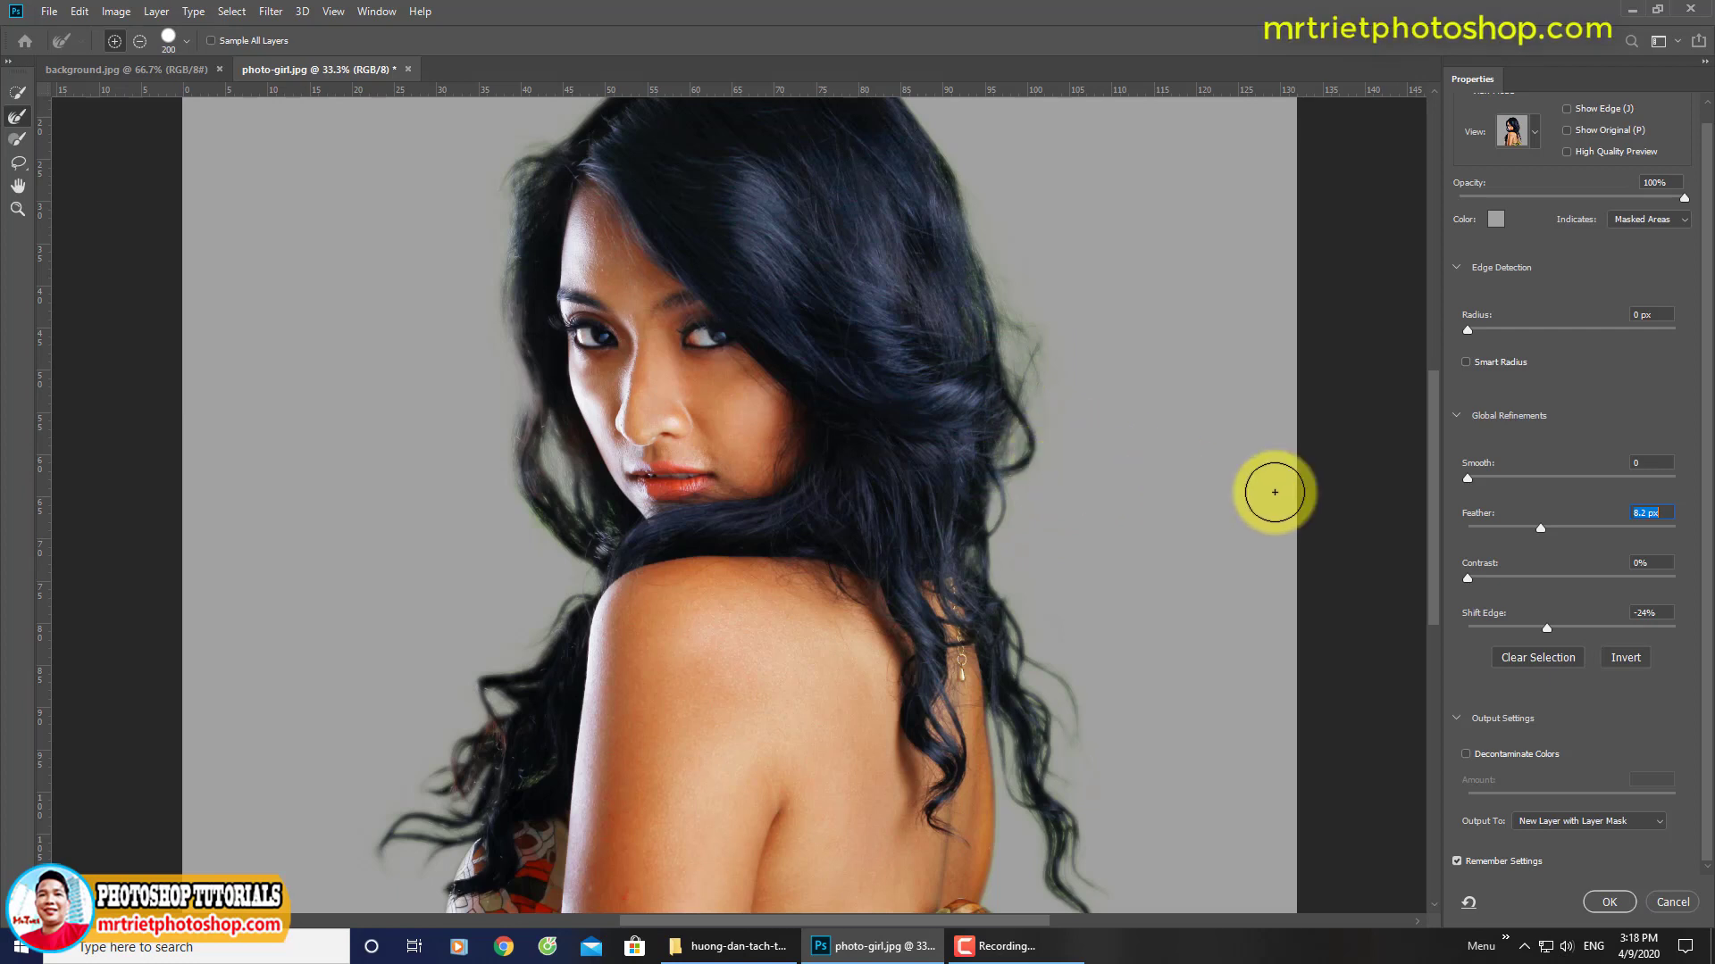
pyautogui.moveTo(1545, 528); pyautogui.dragTo(1440, 523)
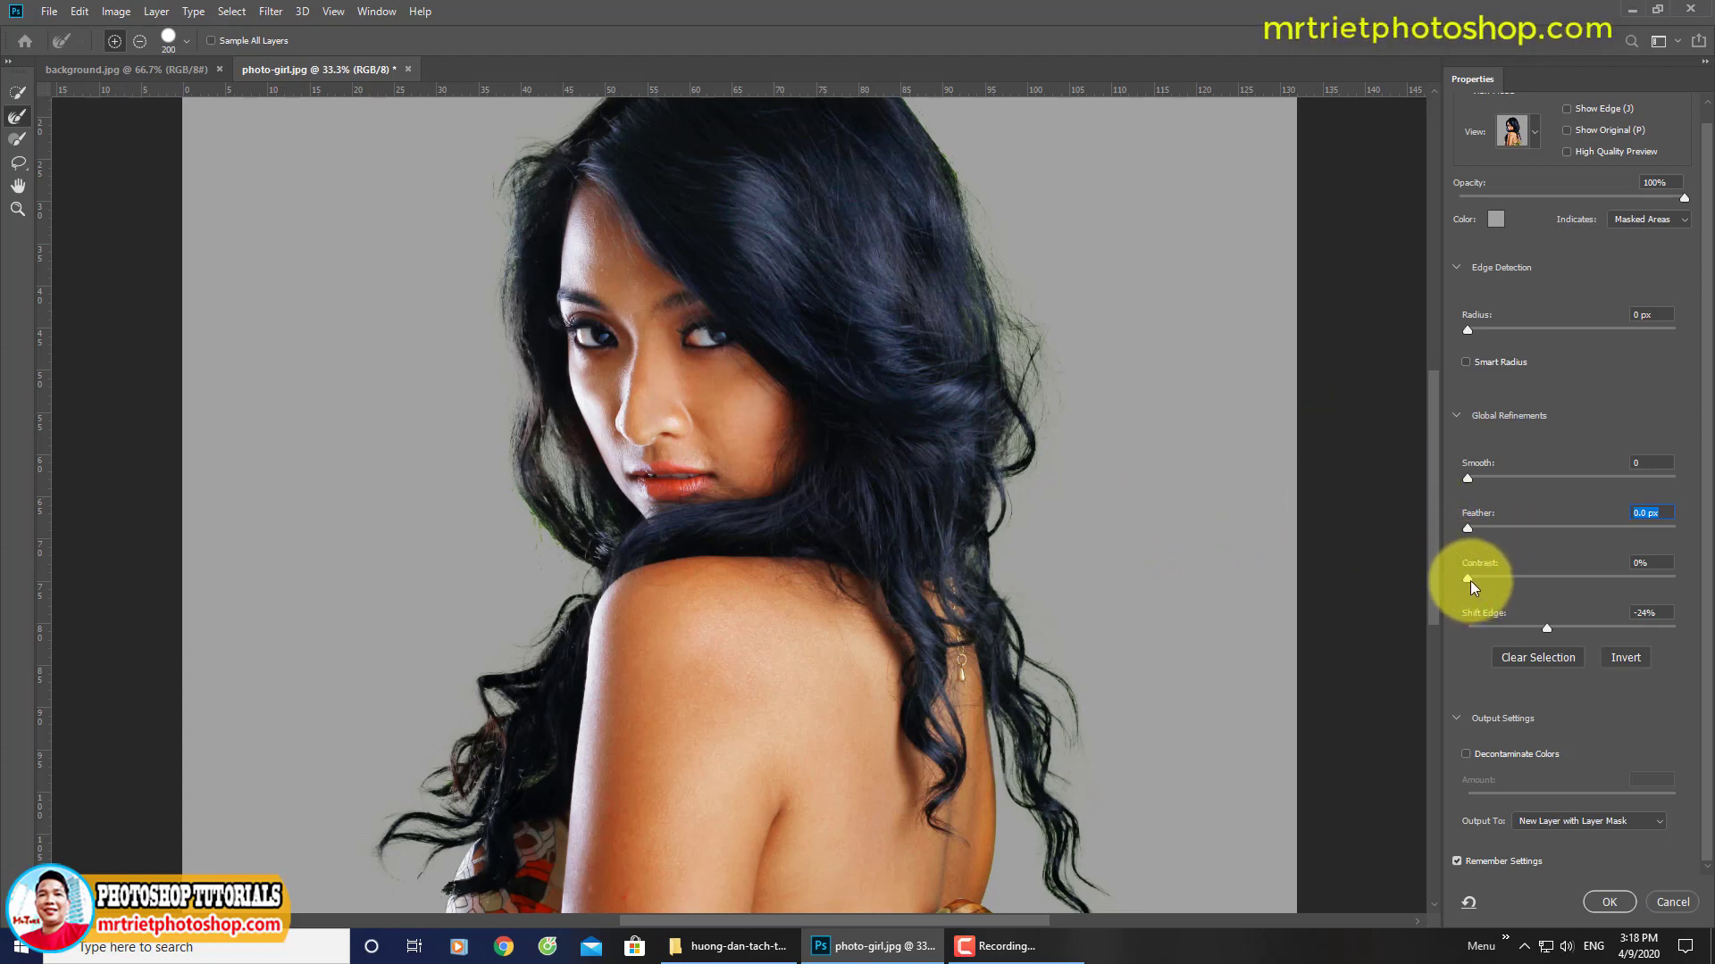
pyautogui.moveTo(1470, 580); pyautogui.dragTo(1529, 579)
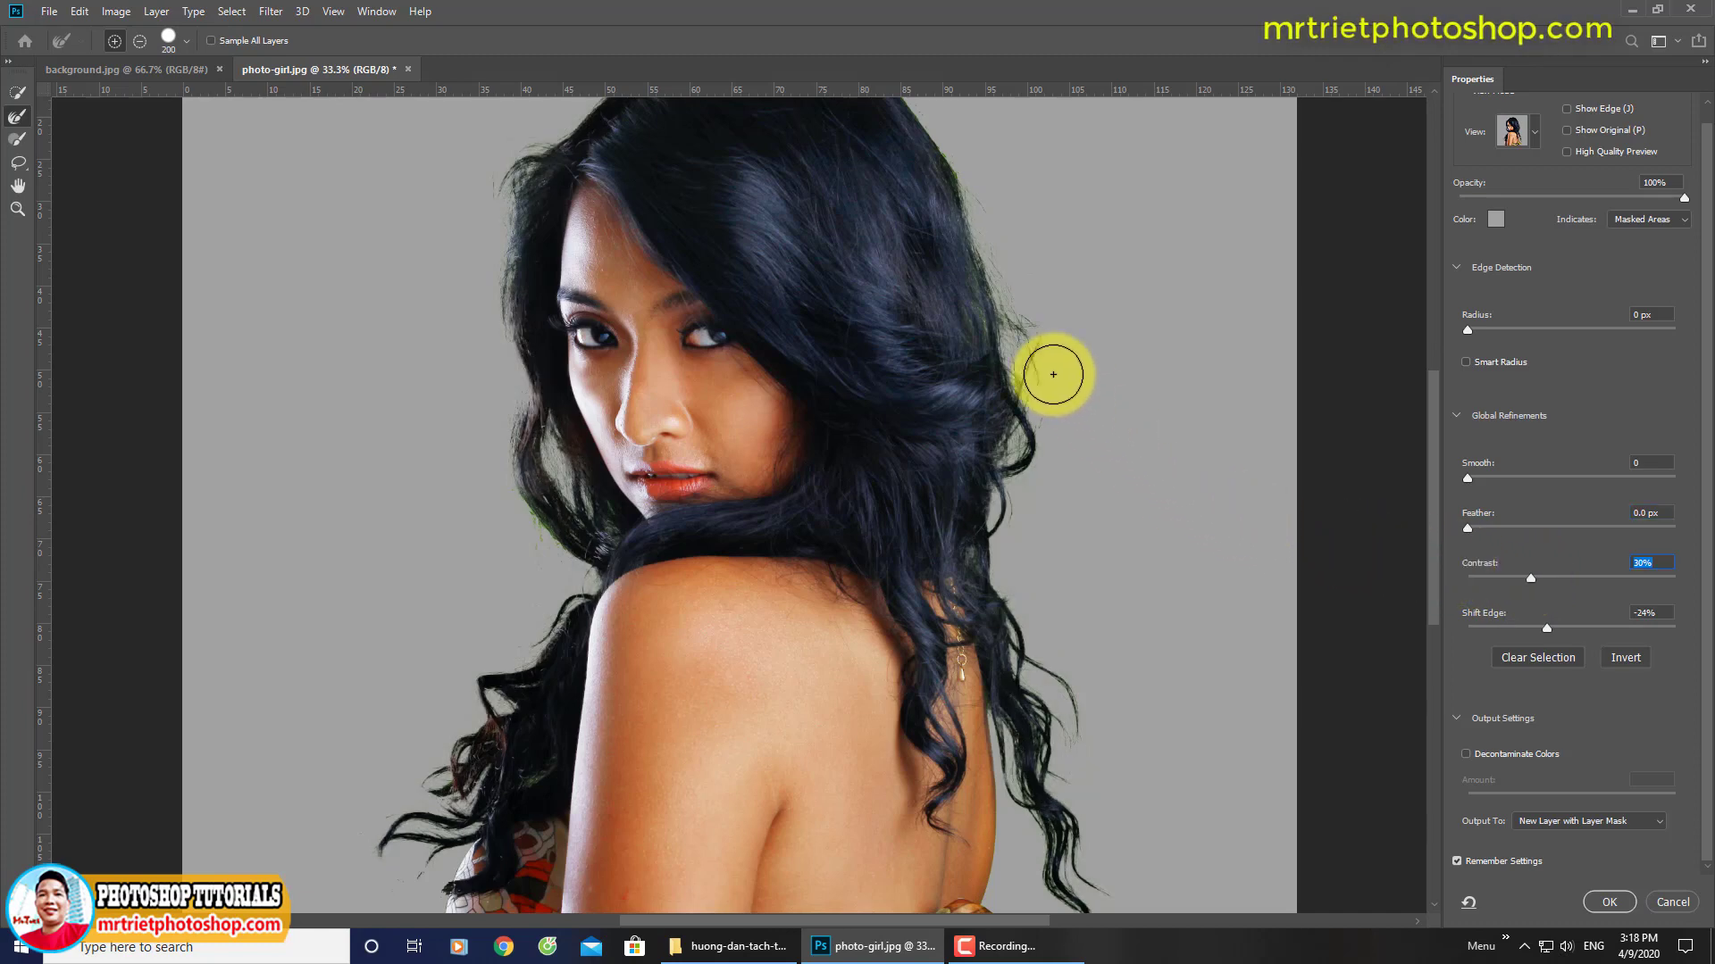
pyautogui.moveTo(1015, 345); pyautogui.dragTo(1028, 358)
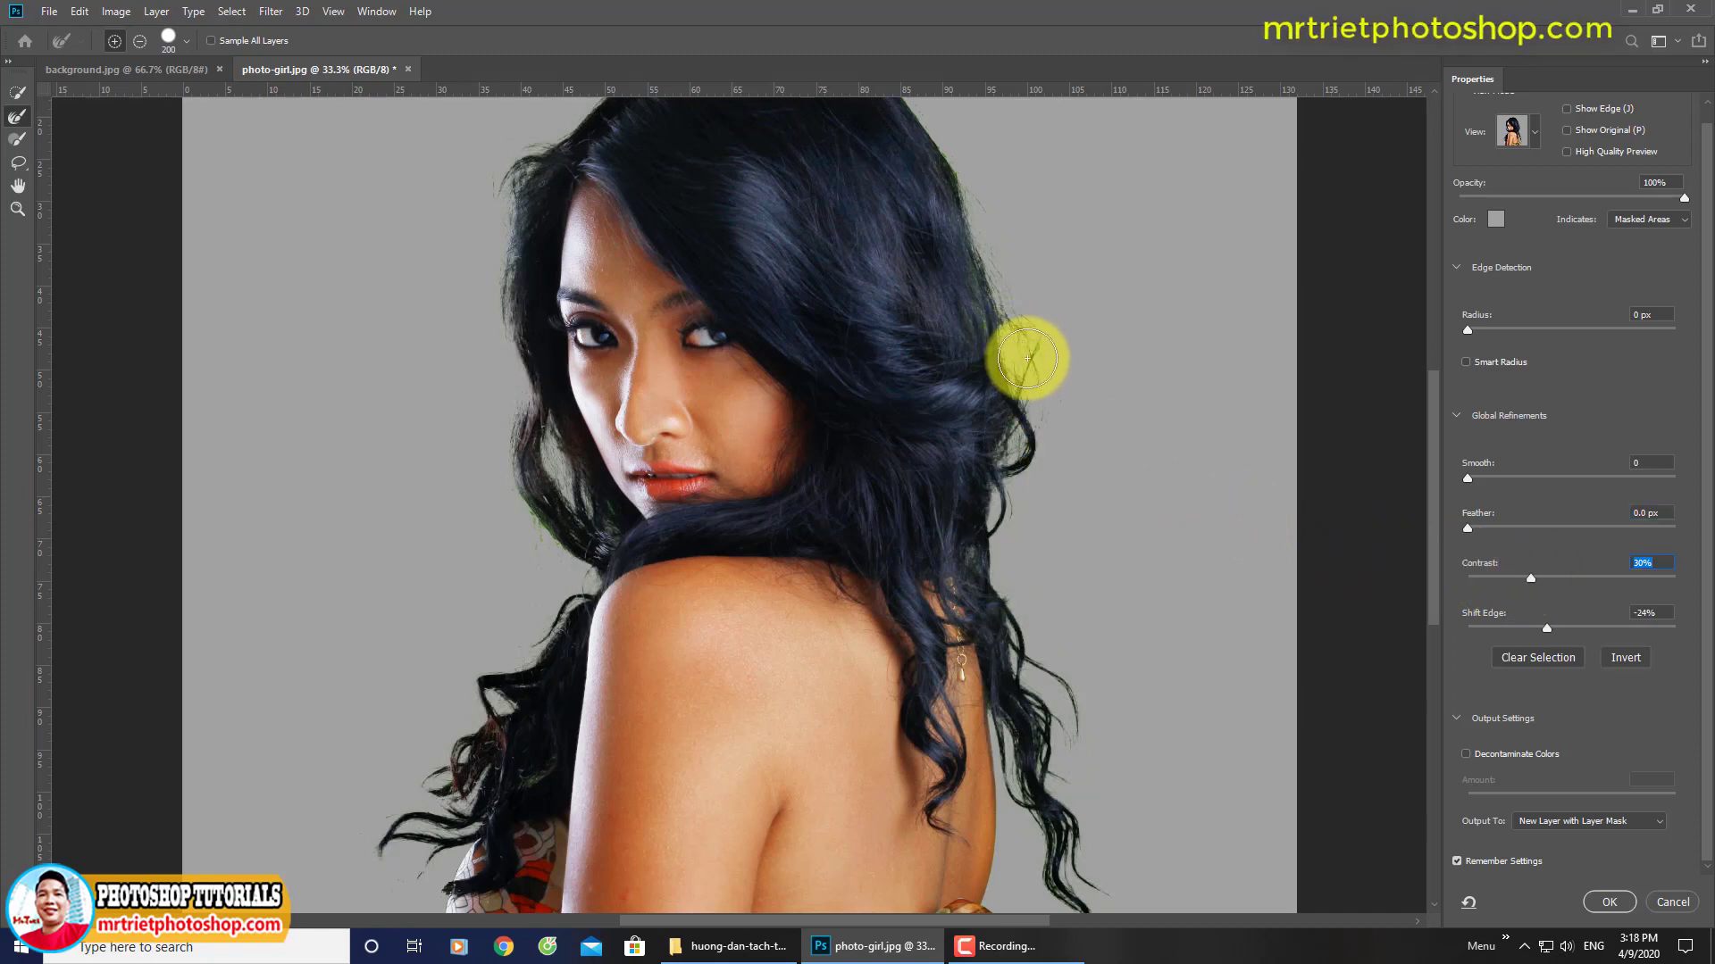
pyautogui.hotkey('ctrl', '+')
pyautogui.moveTo(1167, 356); pyautogui.dragTo(960, 385)
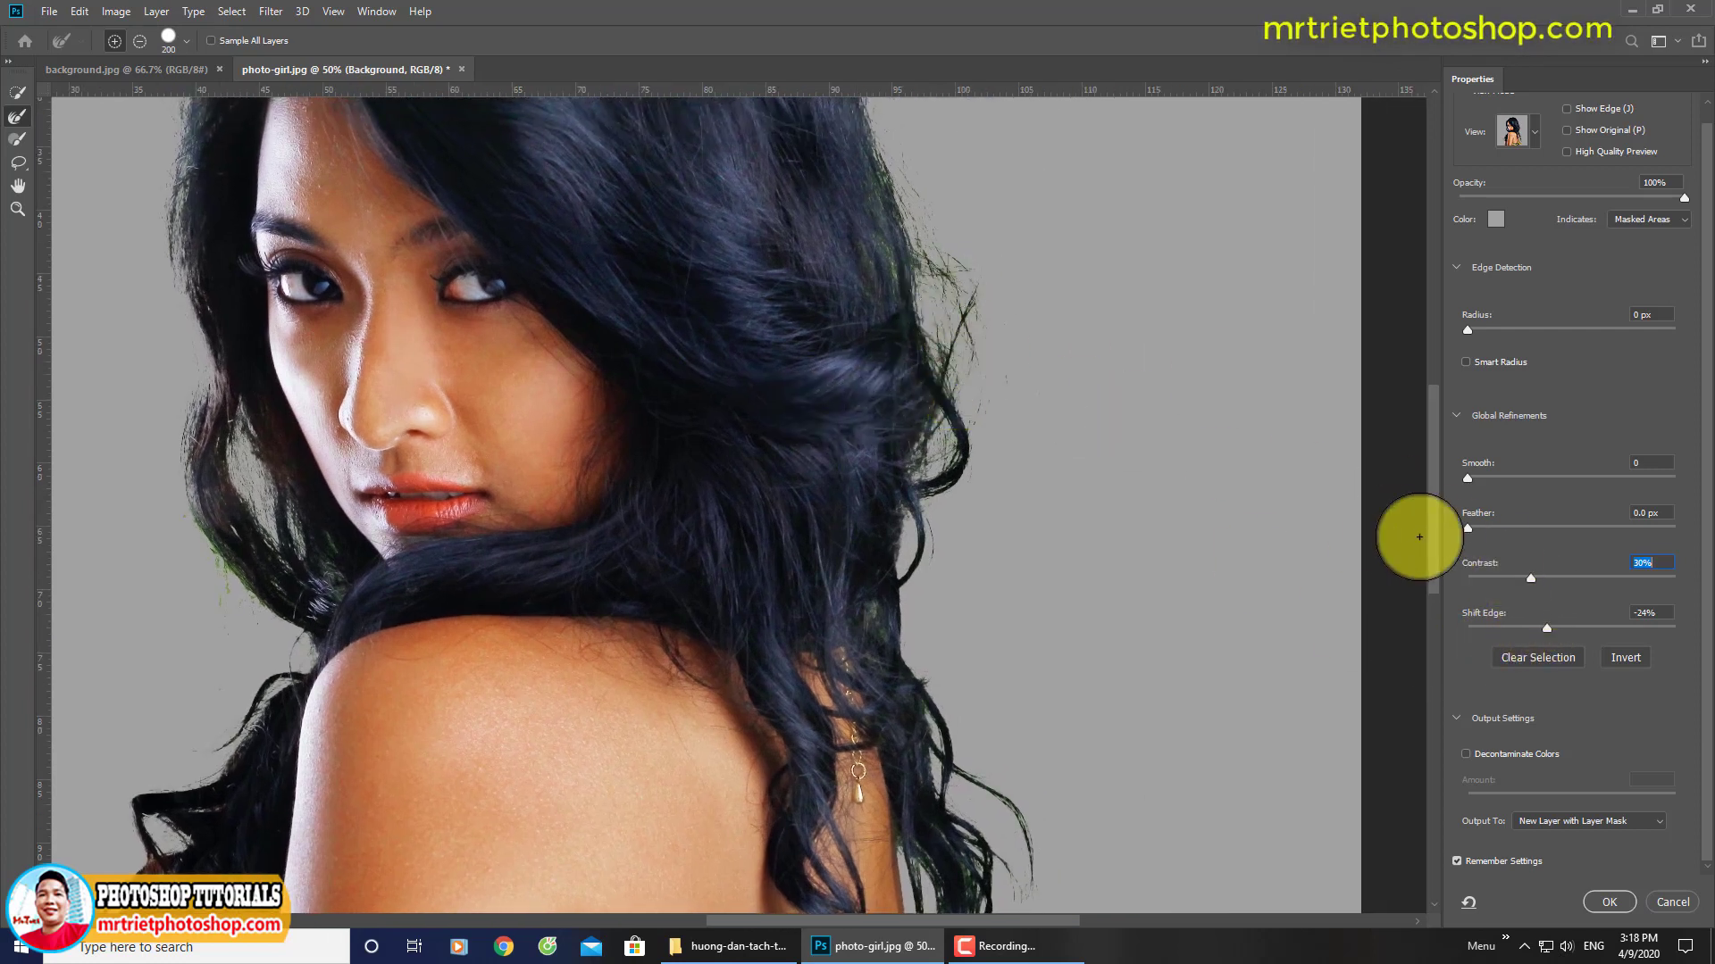
pyautogui.moveTo(1529, 578); pyautogui.dragTo(1485, 578)
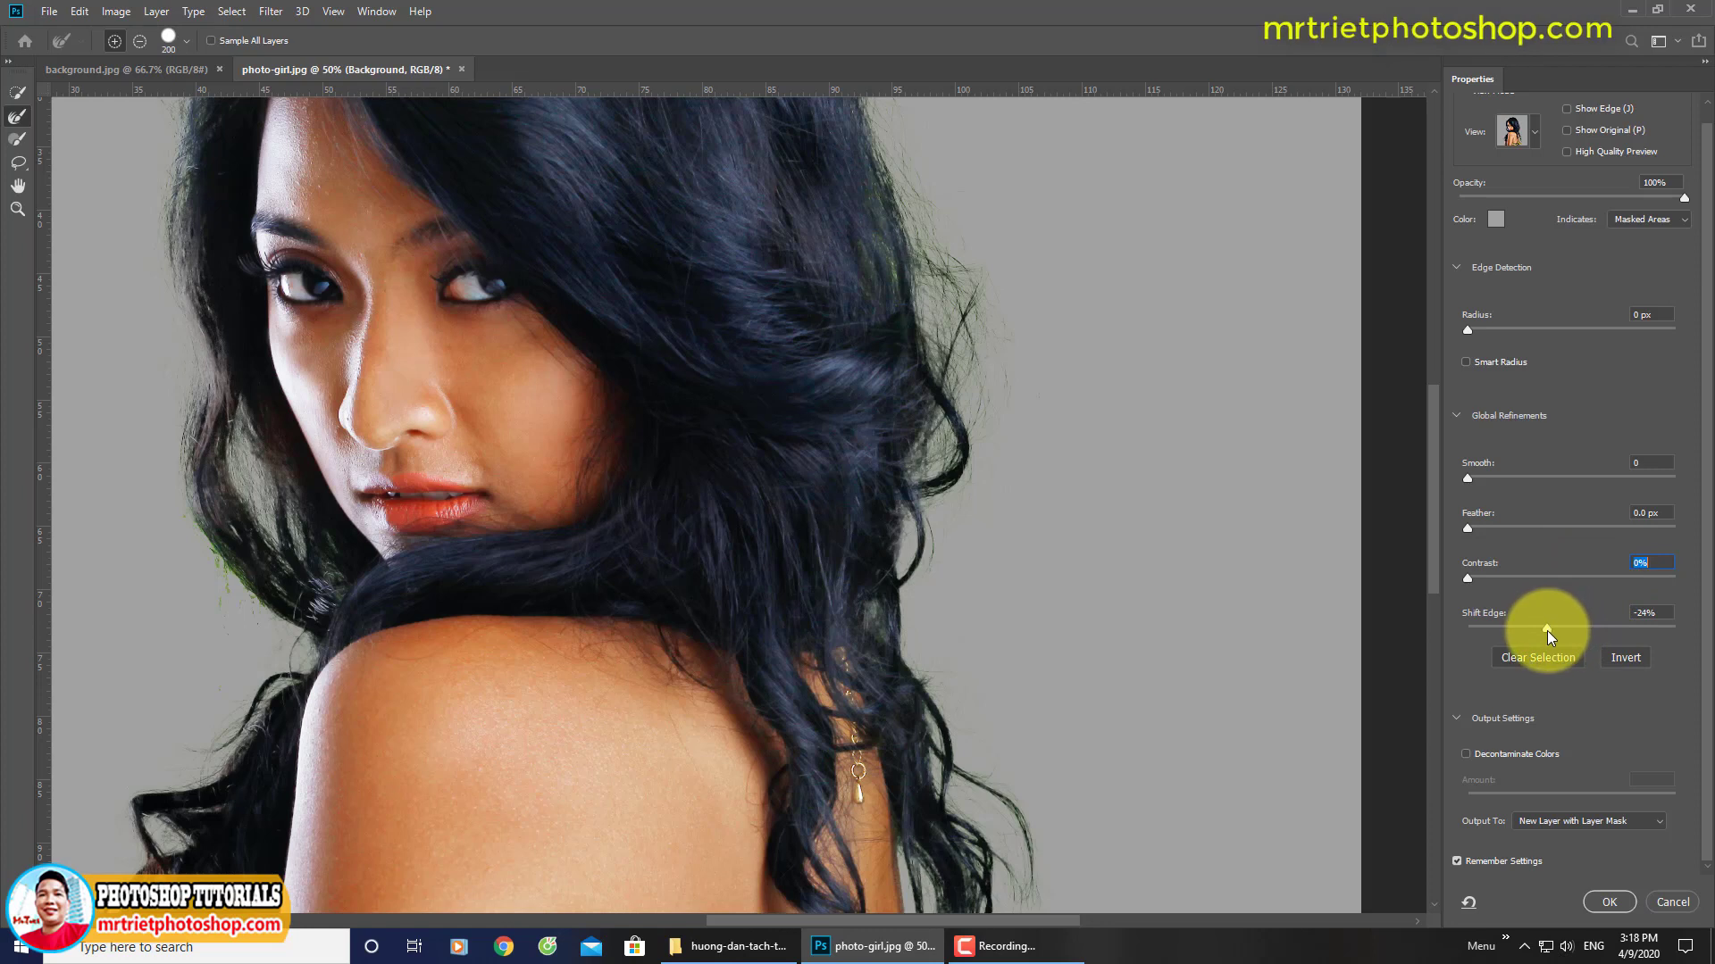
# Step: Enable High Quality Preview and leave Shift Edge at -6% after testing positive values
pyautogui.moveTo(1548, 630); pyautogui.dragTo(1488, 630)
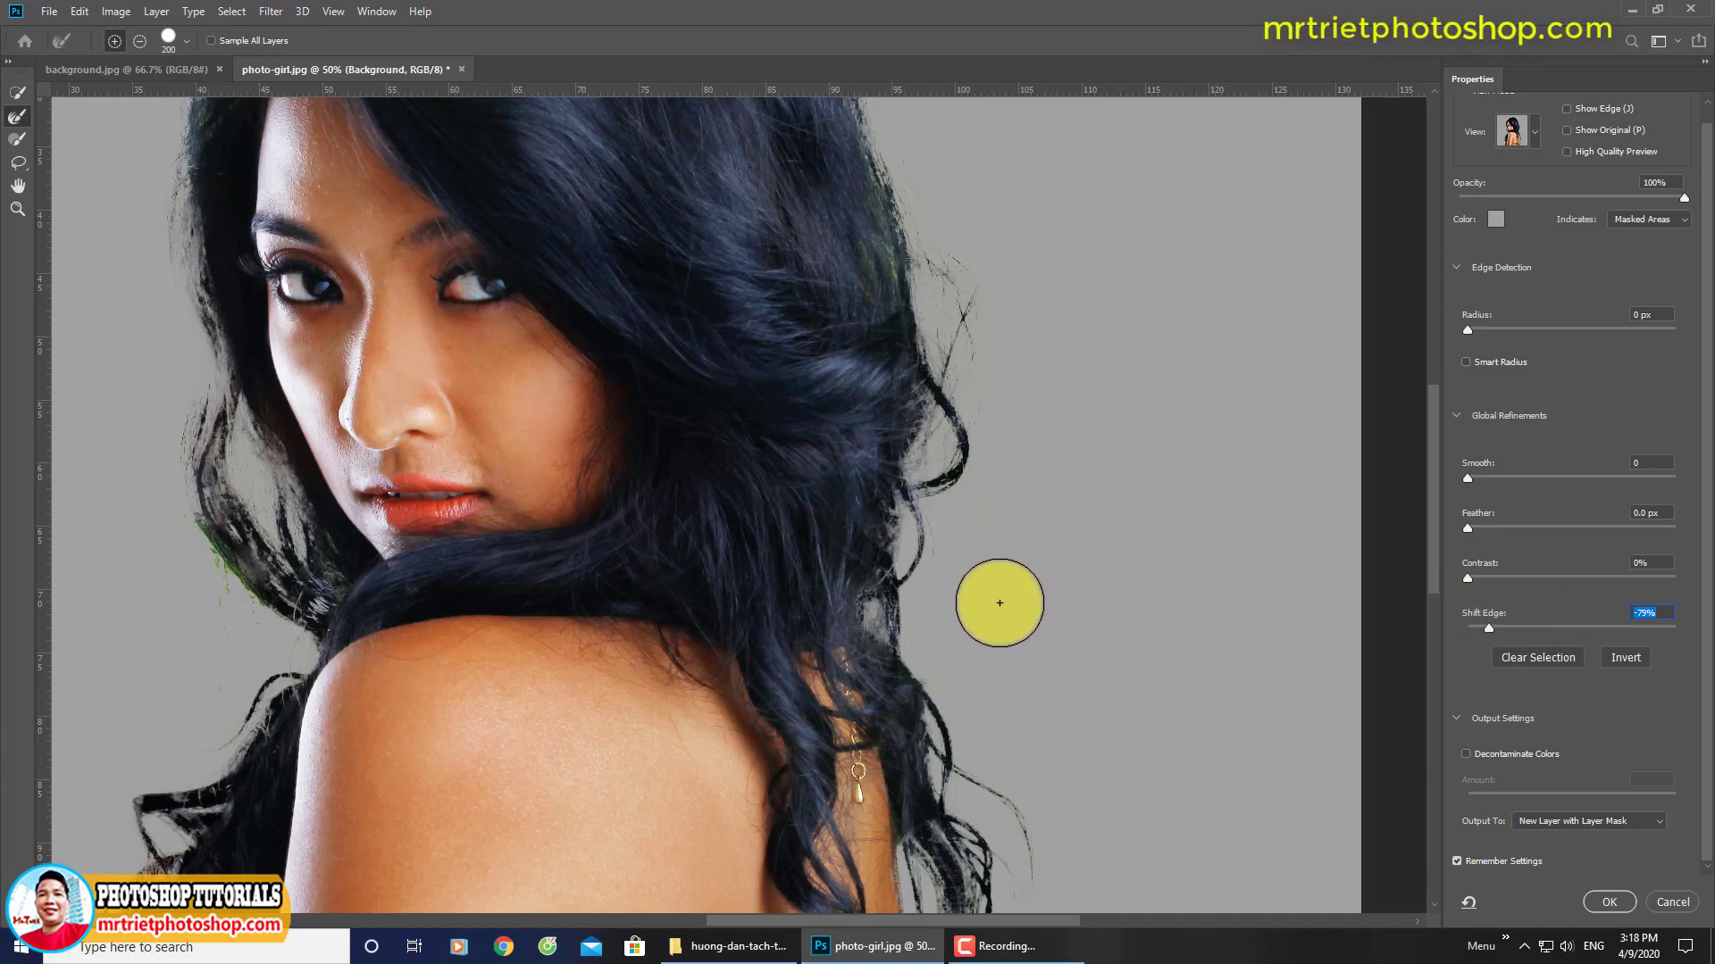
pyautogui.moveTo(850, 689); pyautogui.dragTo(869, 392)
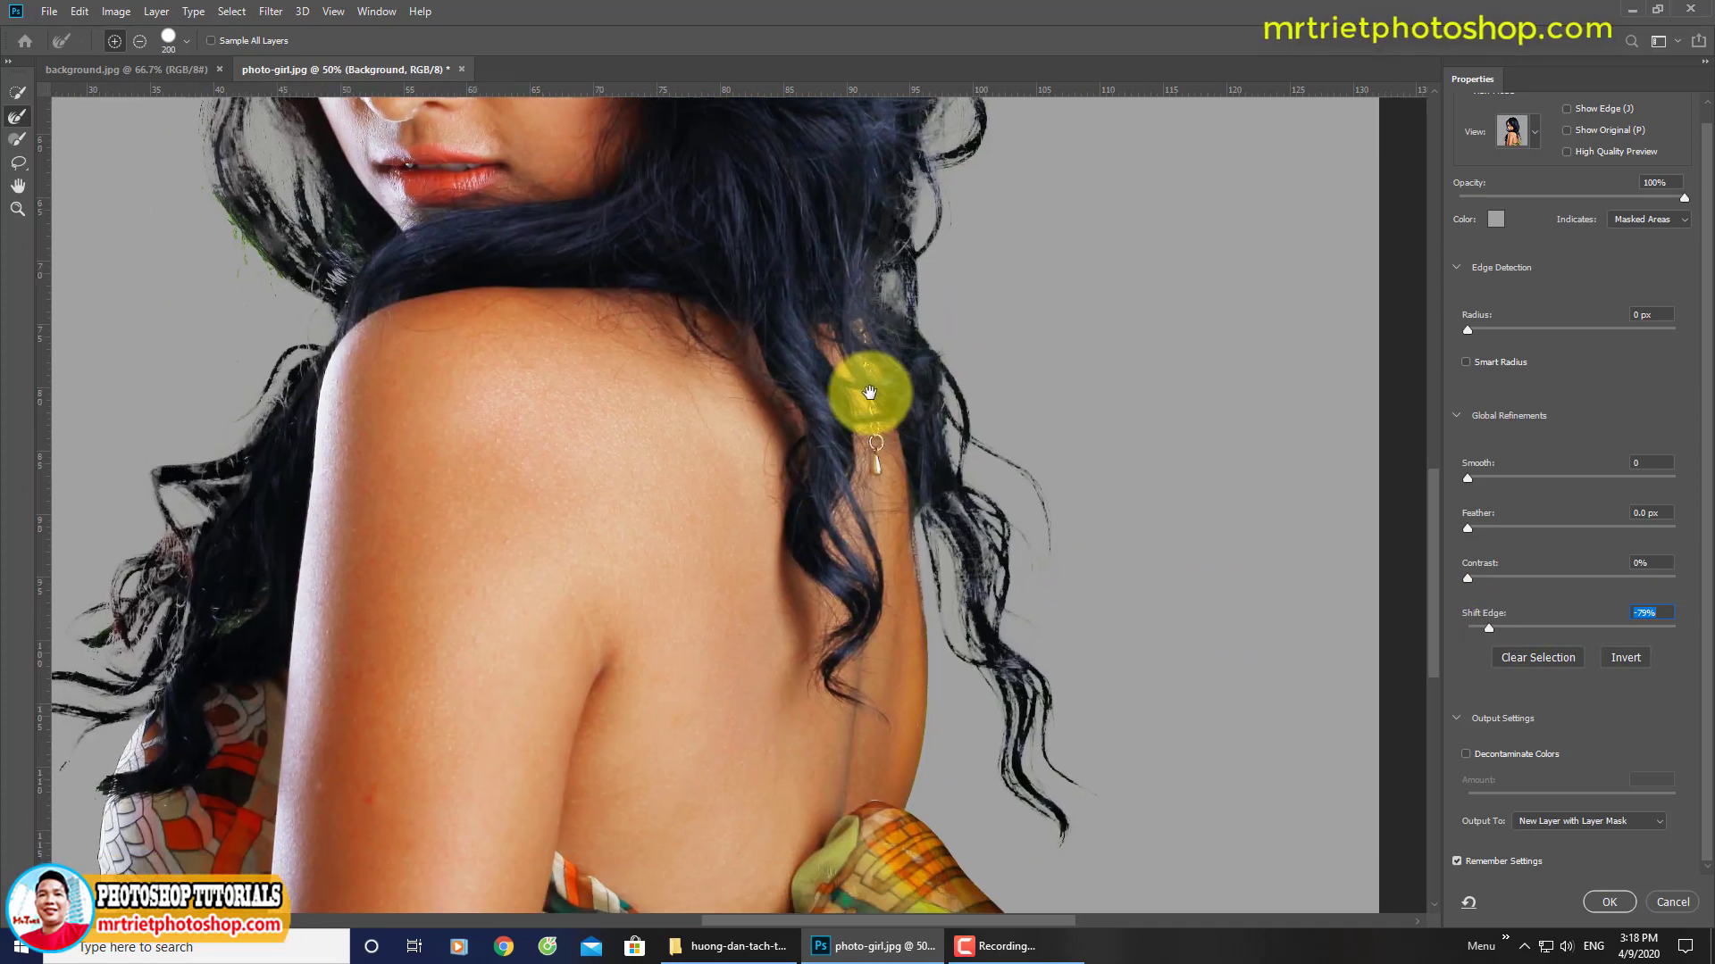
pyautogui.click(1567, 151)
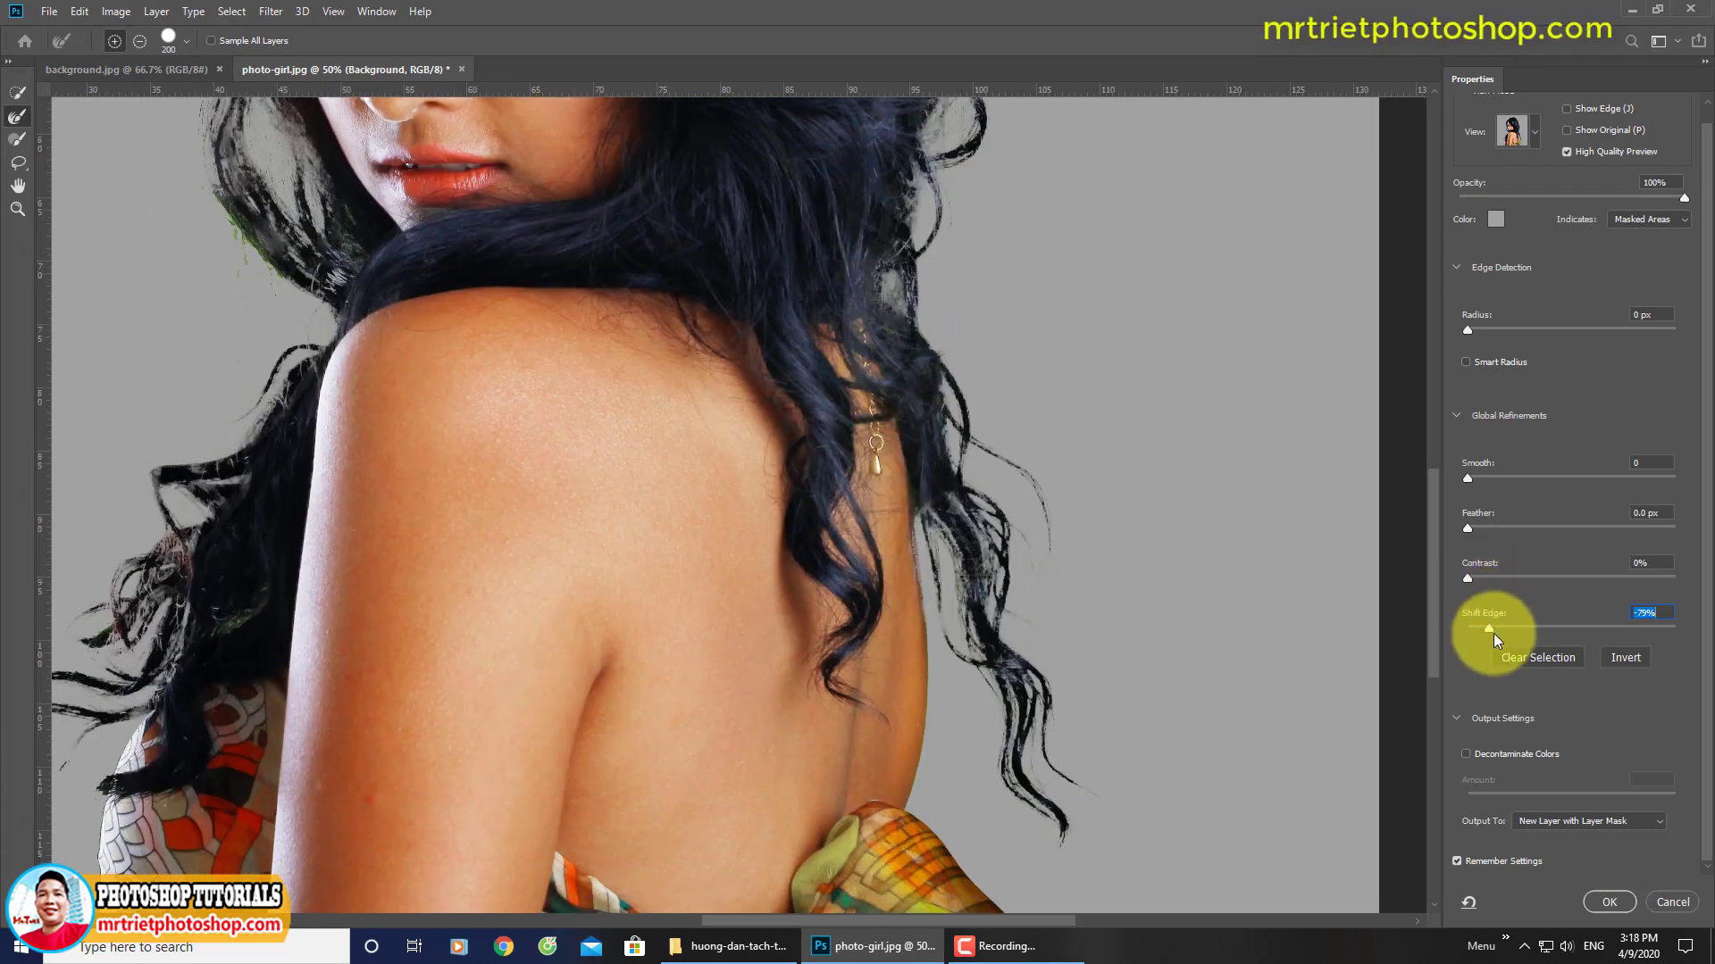
pyautogui.moveTo(1489, 625); pyautogui.dragTo(1652, 618)
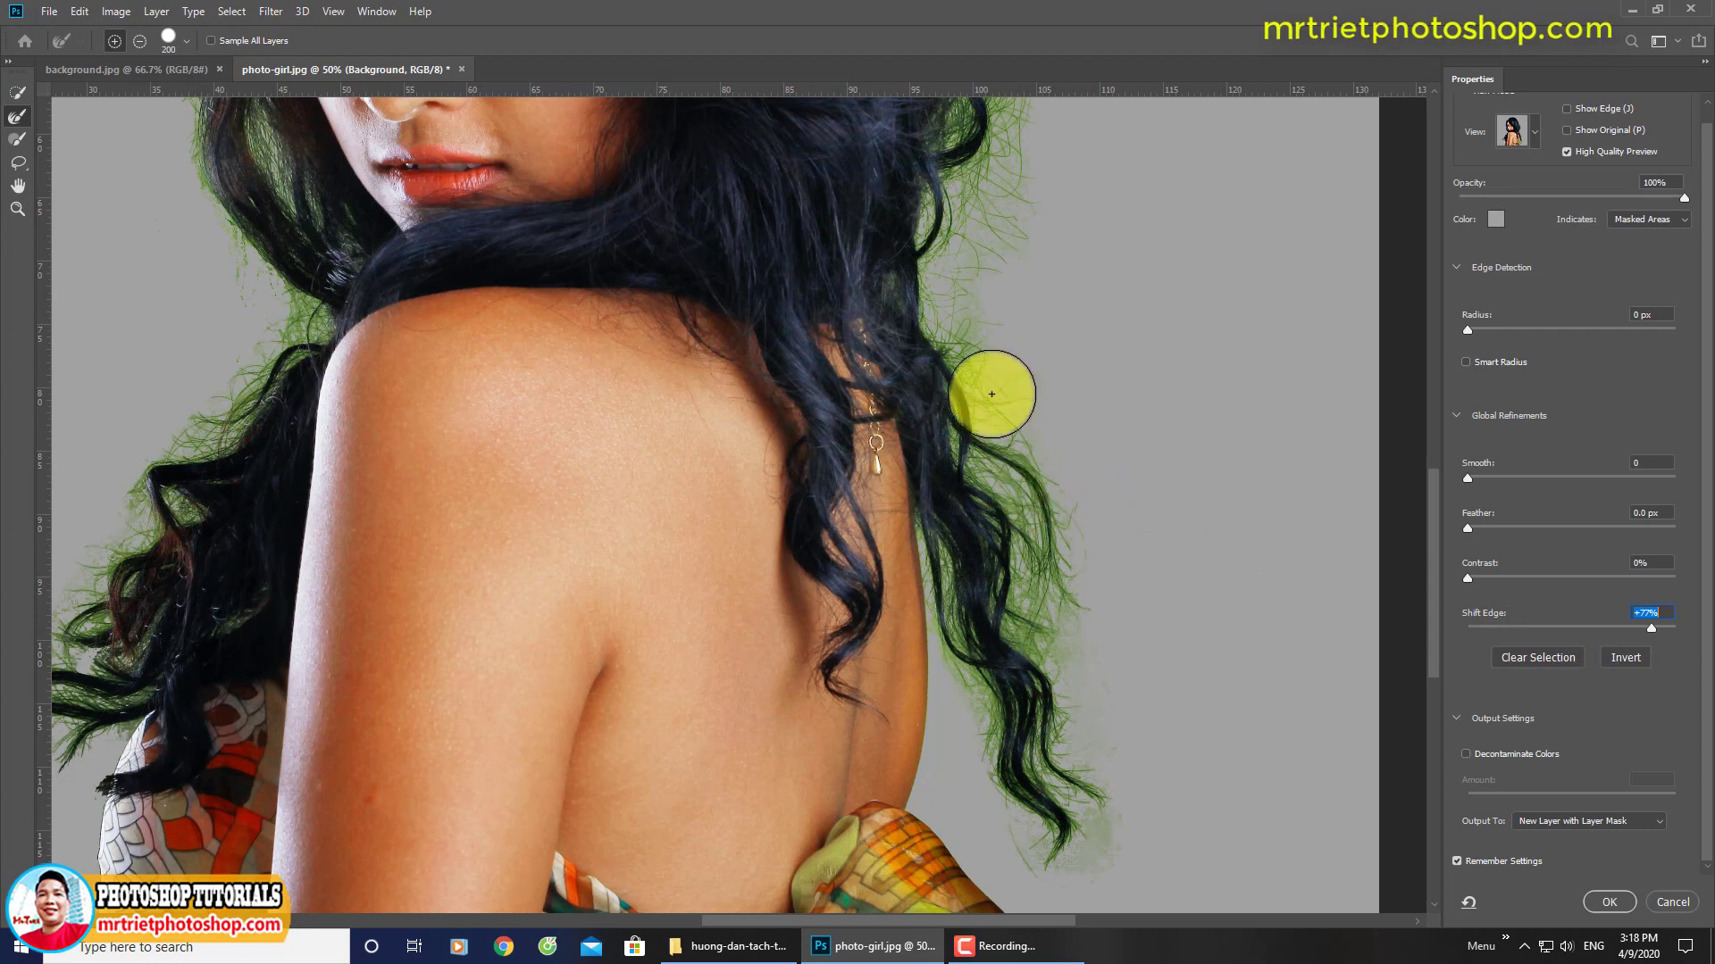
pyautogui.moveTo(991, 394)
pyautogui.mouseDown()
pyautogui.moveTo(995, 551)
pyautogui.moveTo(968, 601)
pyautogui.mouseUp()
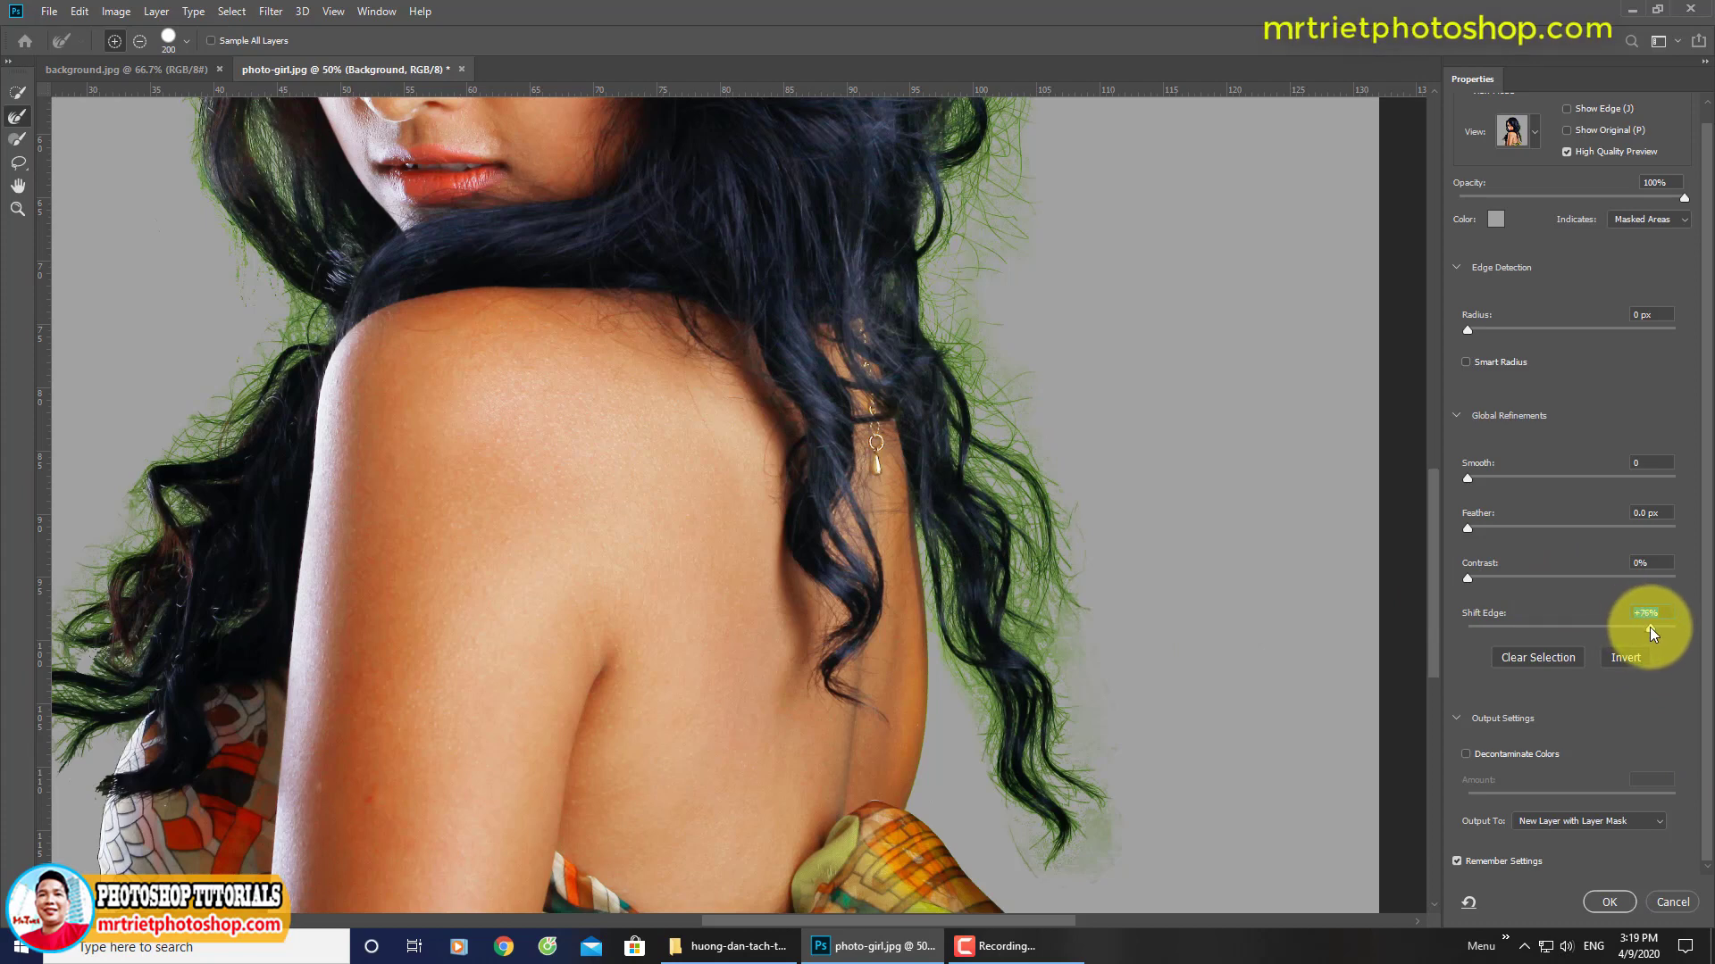
pyautogui.moveTo(1577, 640); pyautogui.dragTo(1565, 639)
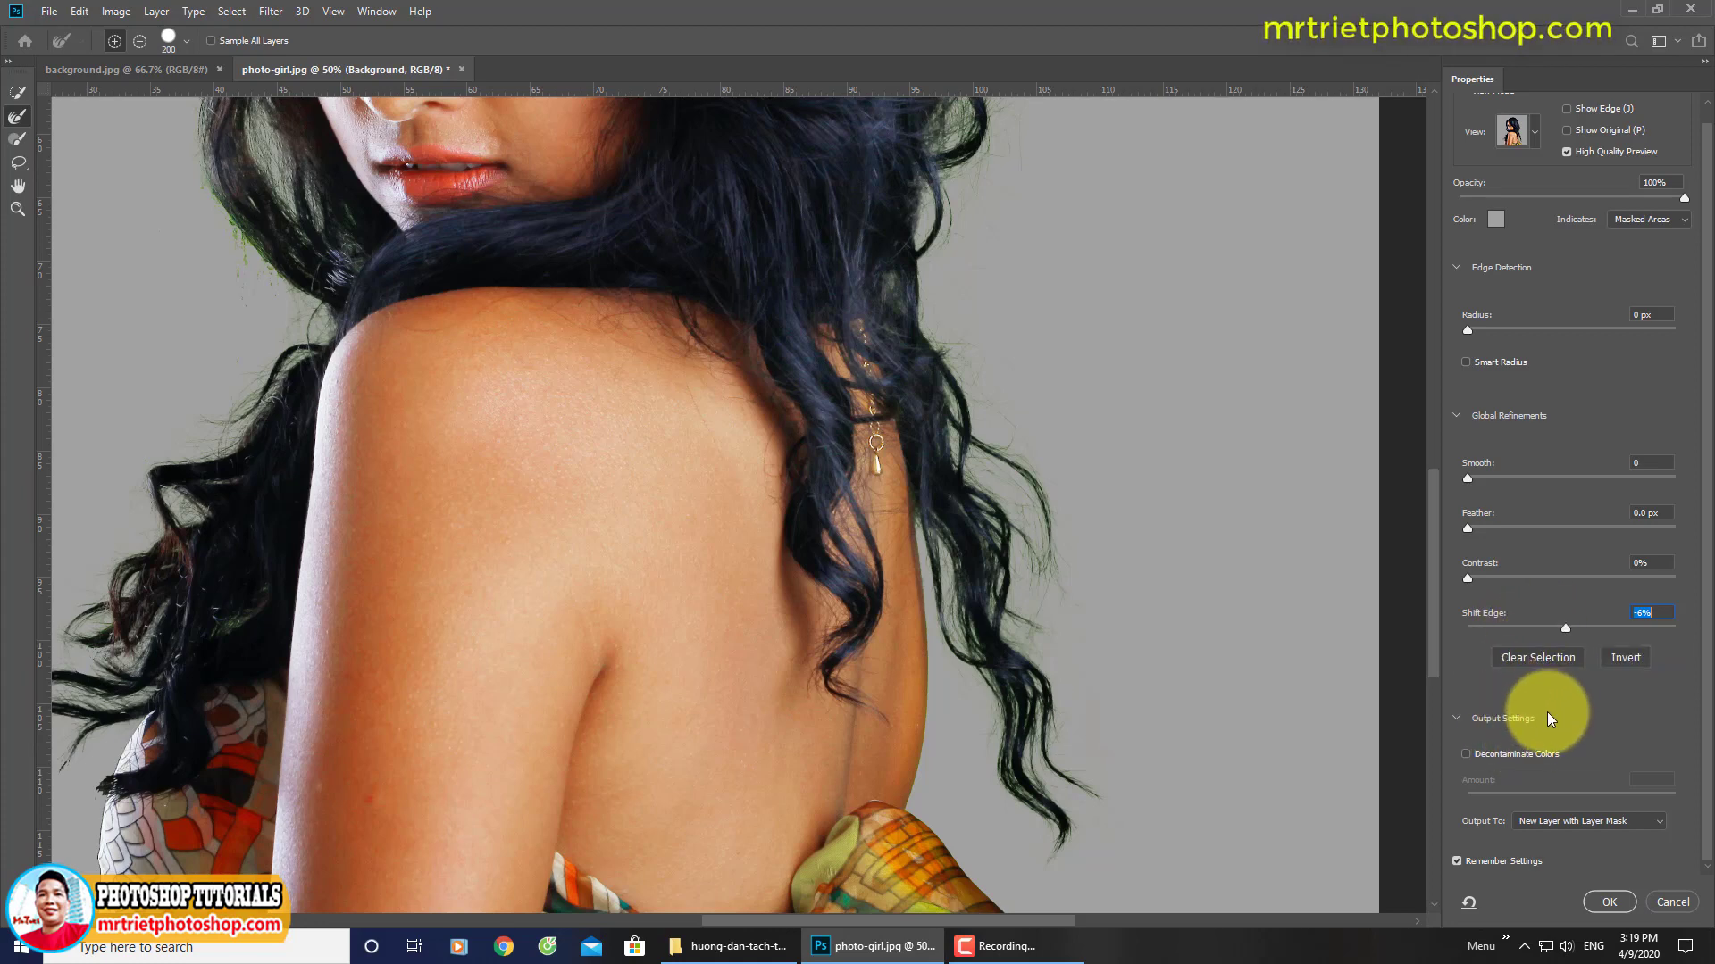
pyautogui.click(1622, 656)
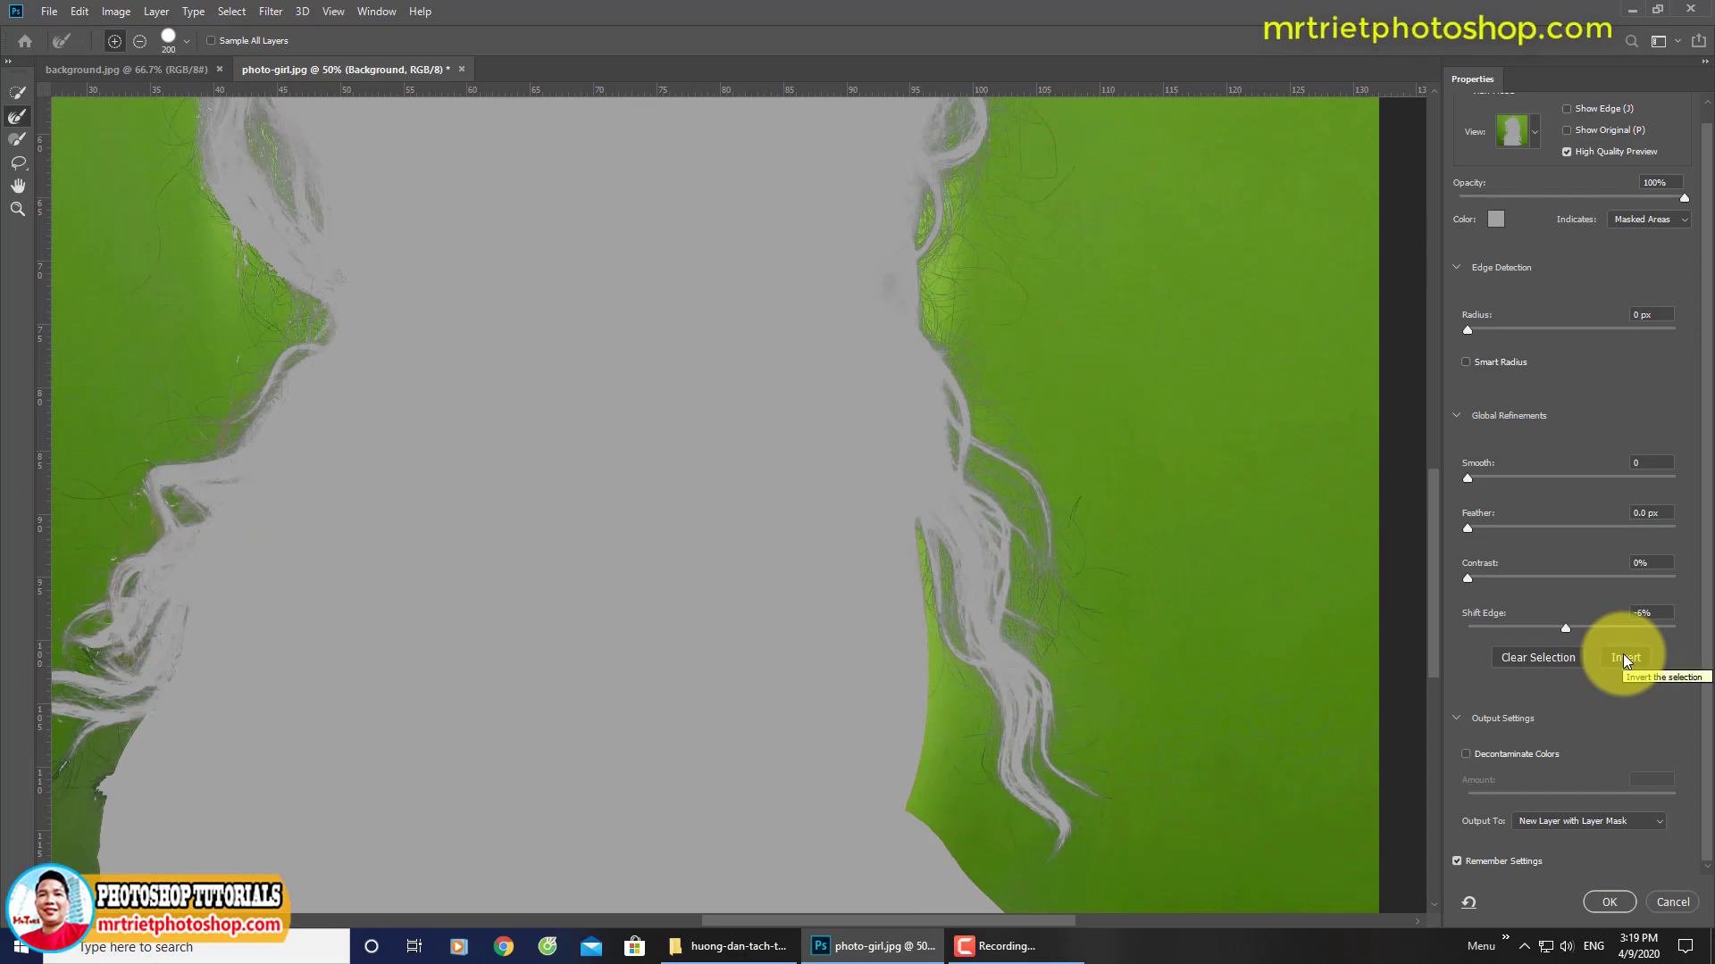
pyautogui.click(1623, 656)
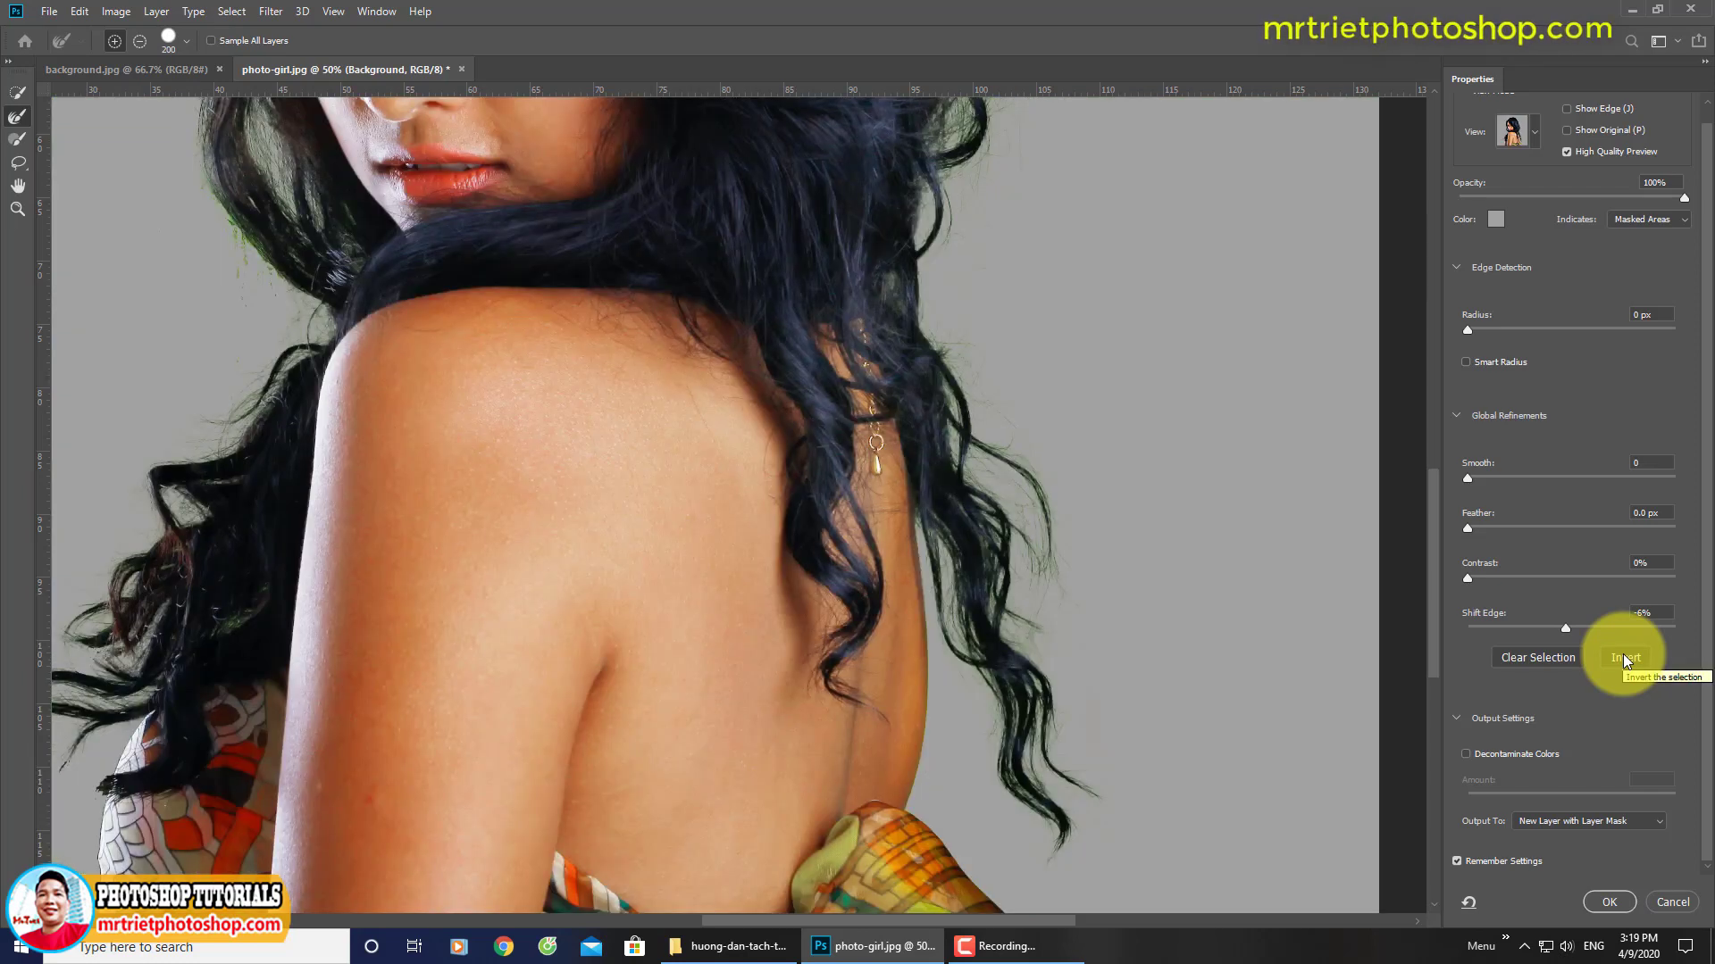
pyautogui.click(1623, 657)
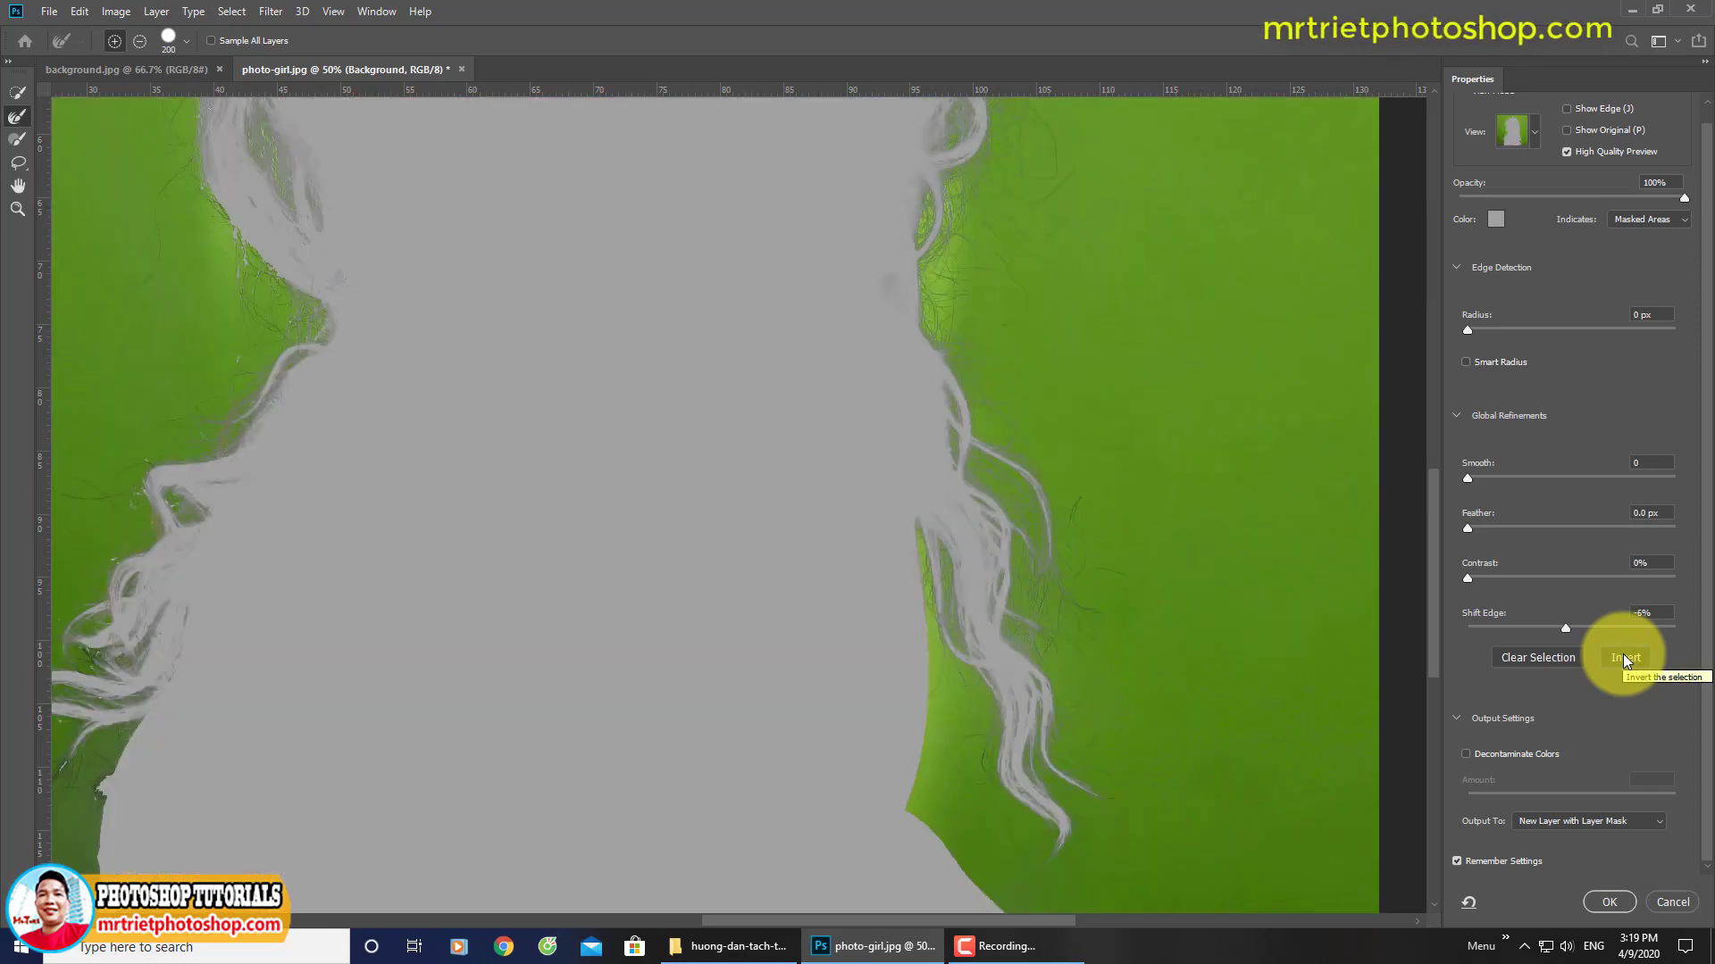
pyautogui.click(1622, 658)
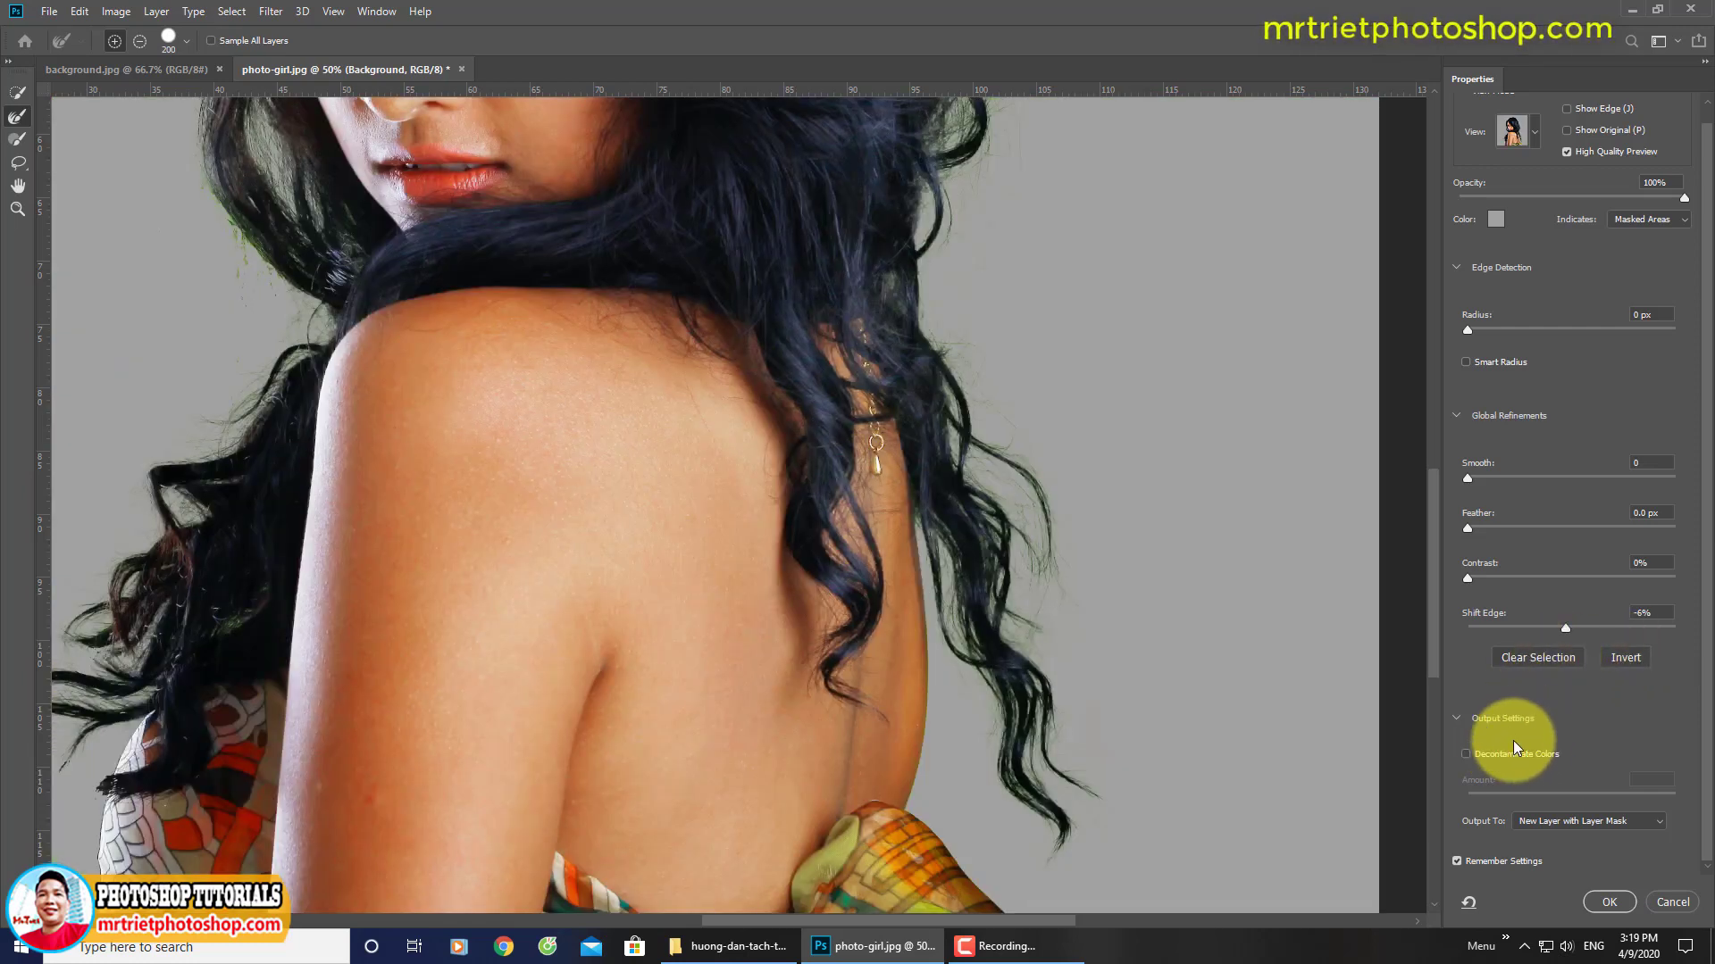
# Step: Enable Decontaminate Colors and refine the hair strands and edge beside her back
pyautogui.click(1466, 754)
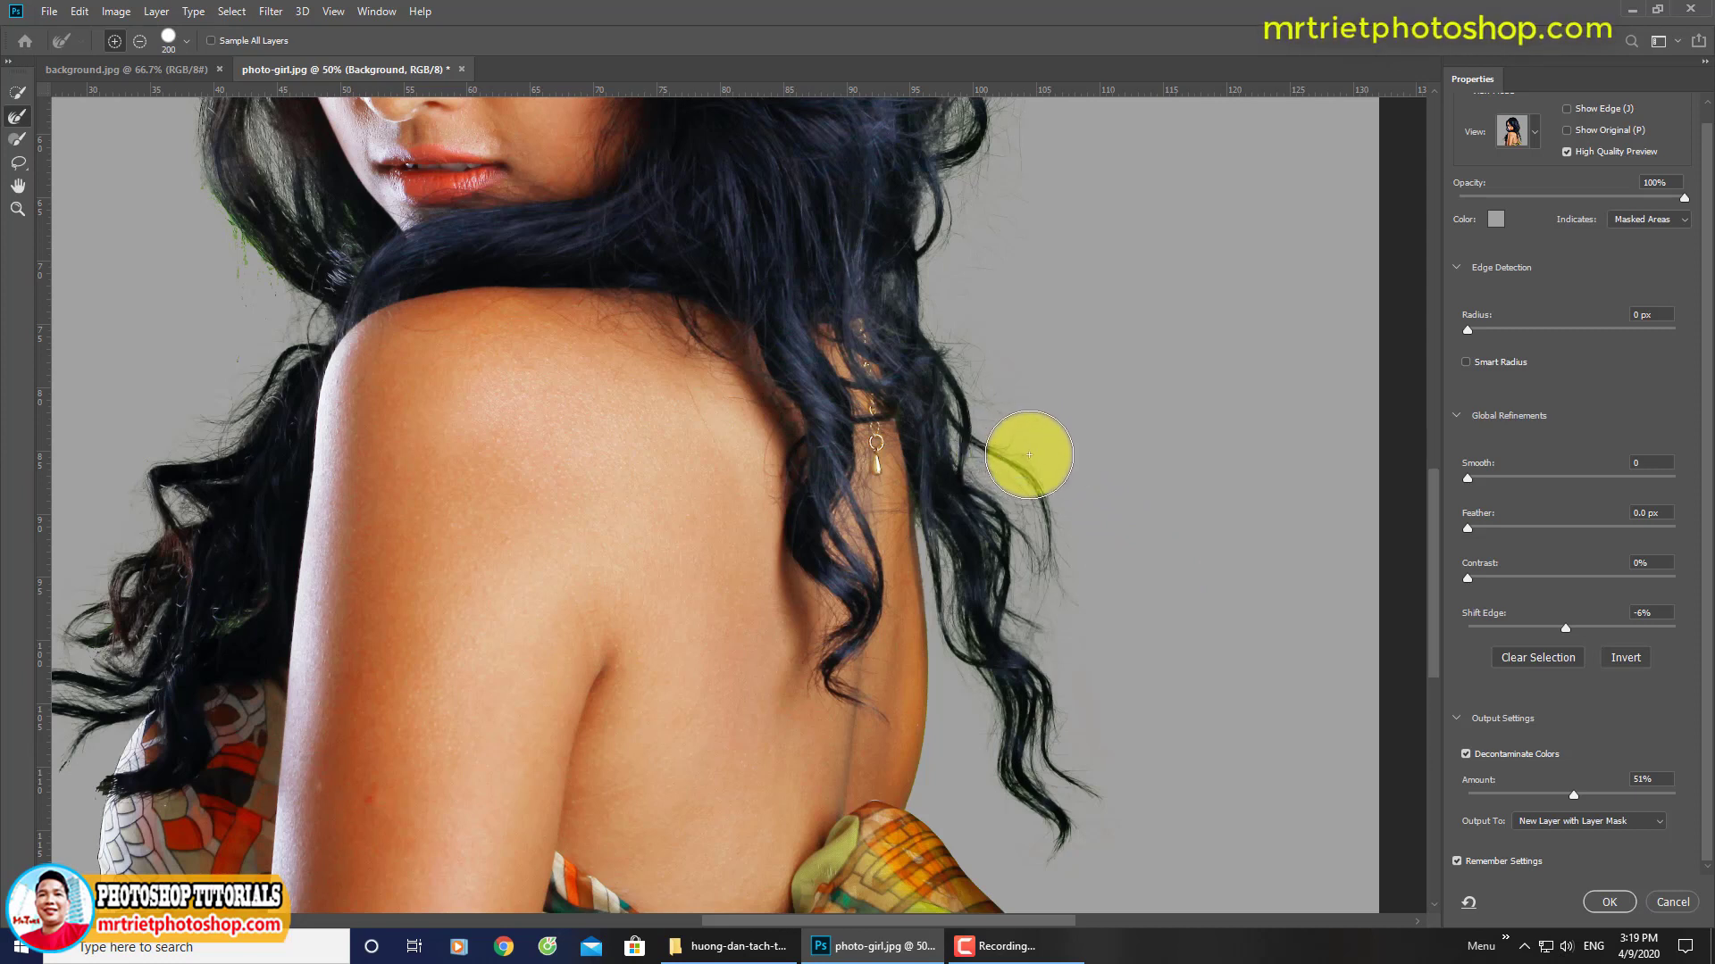
pyautogui.moveTo(1008, 443)
pyautogui.mouseDown()
pyautogui.moveTo(1101, 515)
pyautogui.moveTo(1041, 509)
pyautogui.mouseUp()
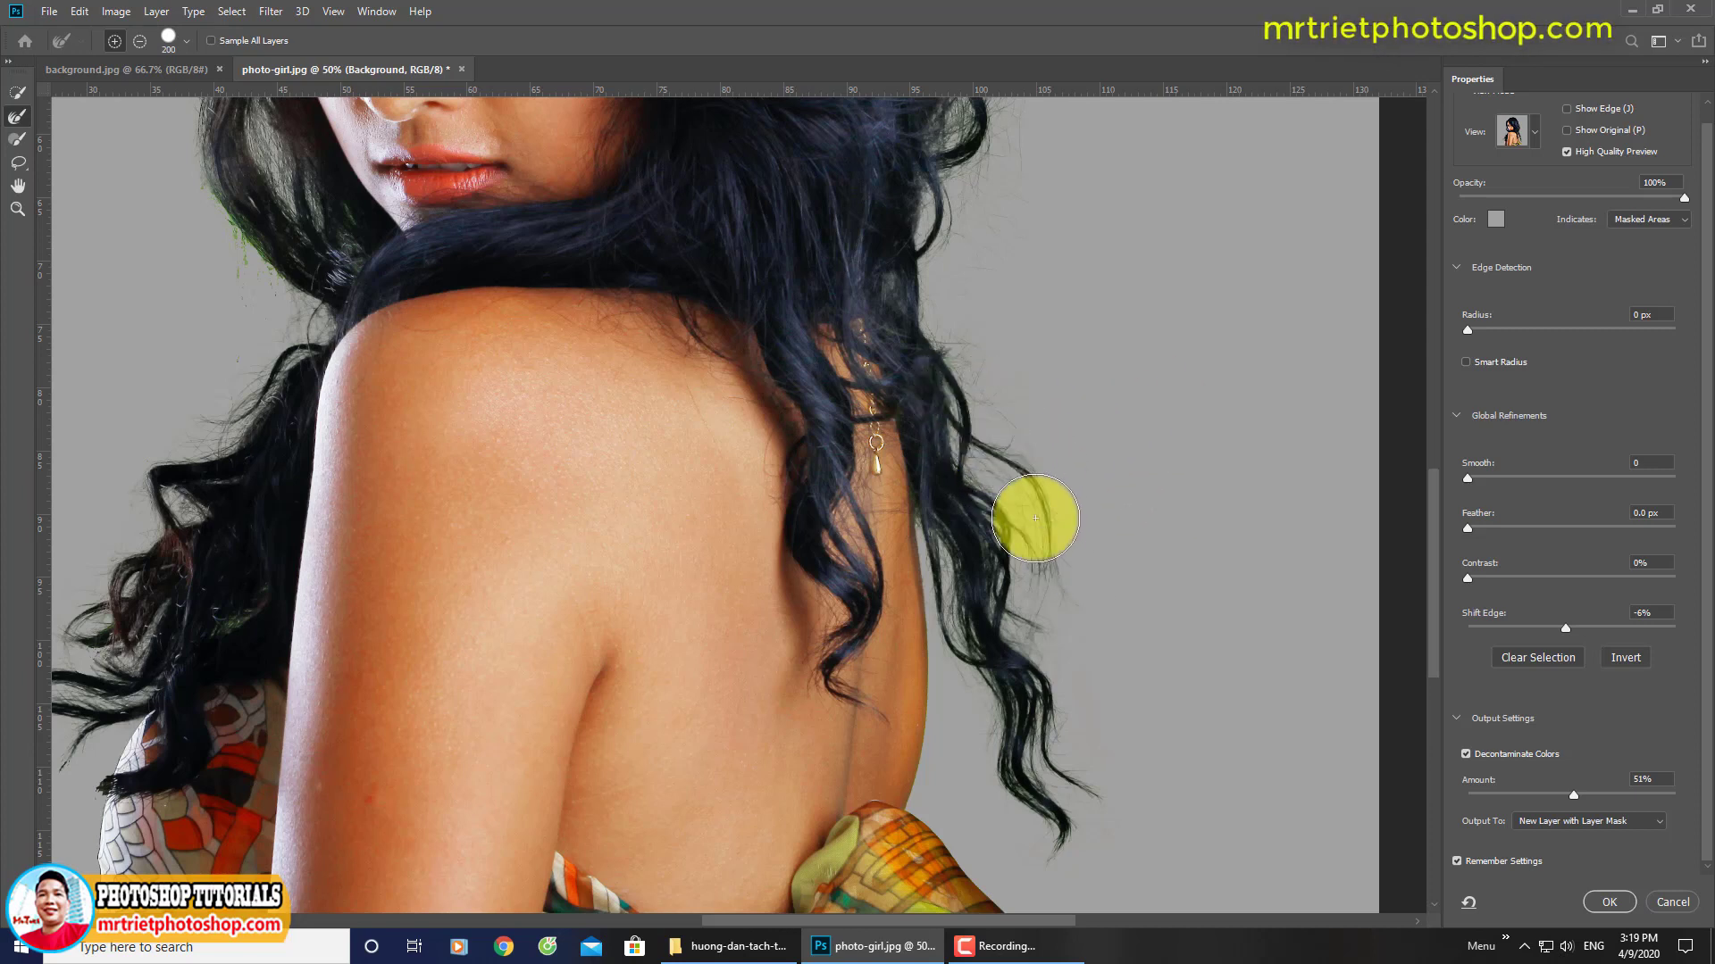
pyautogui.moveTo(1103, 460)
pyautogui.mouseDown()
pyautogui.moveTo(1041, 456)
pyautogui.moveTo(1121, 617)
pyautogui.mouseUp()
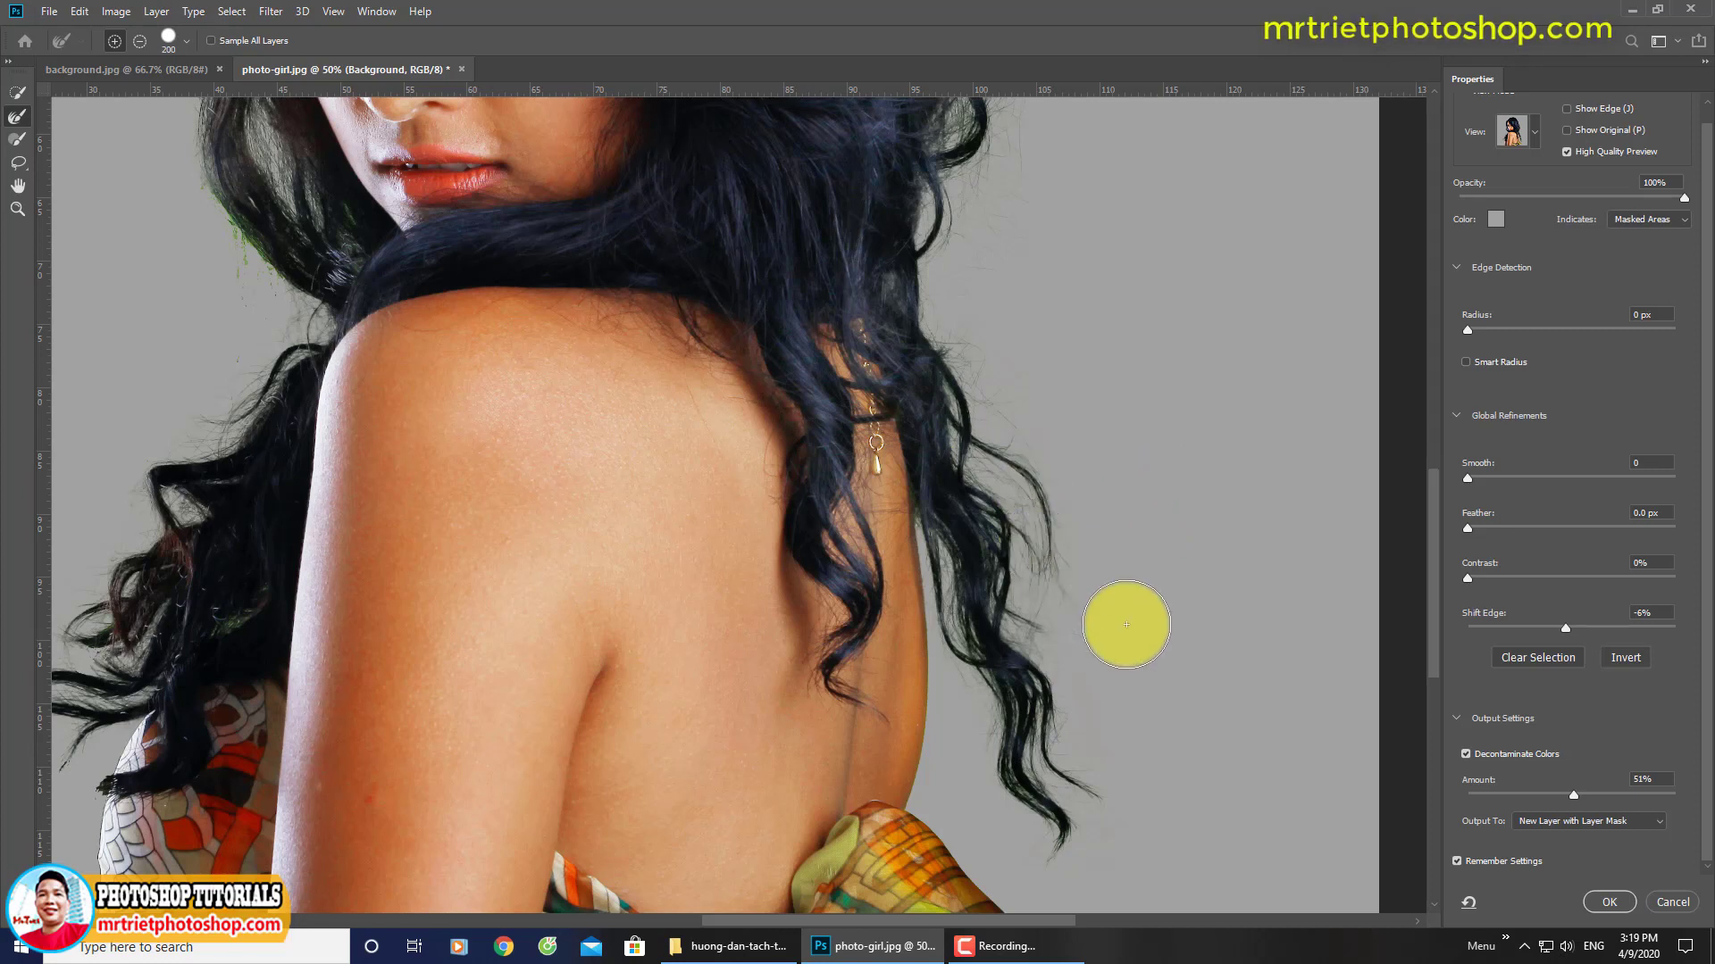
# Step: Try decontamination amounts, compare it off and on, and settle at 79%
pyautogui.moveTo(1568, 793); pyautogui.dragTo(1467, 797)
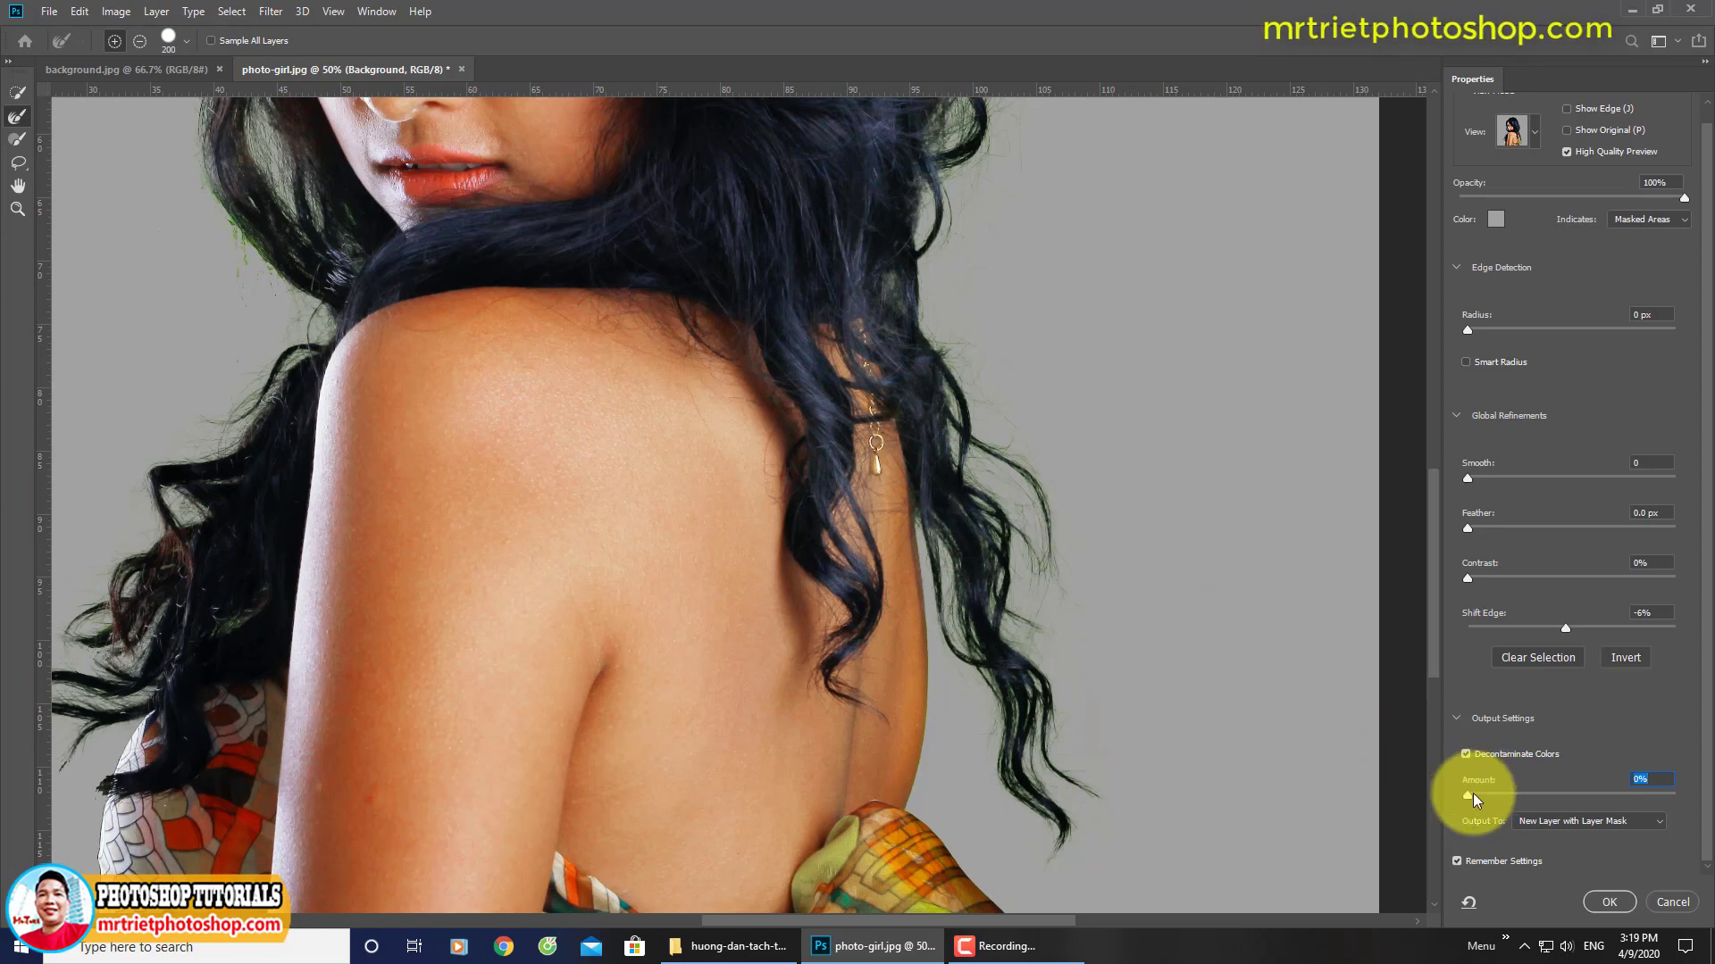
pyautogui.moveTo(1469, 795); pyautogui.dragTo(1548, 802)
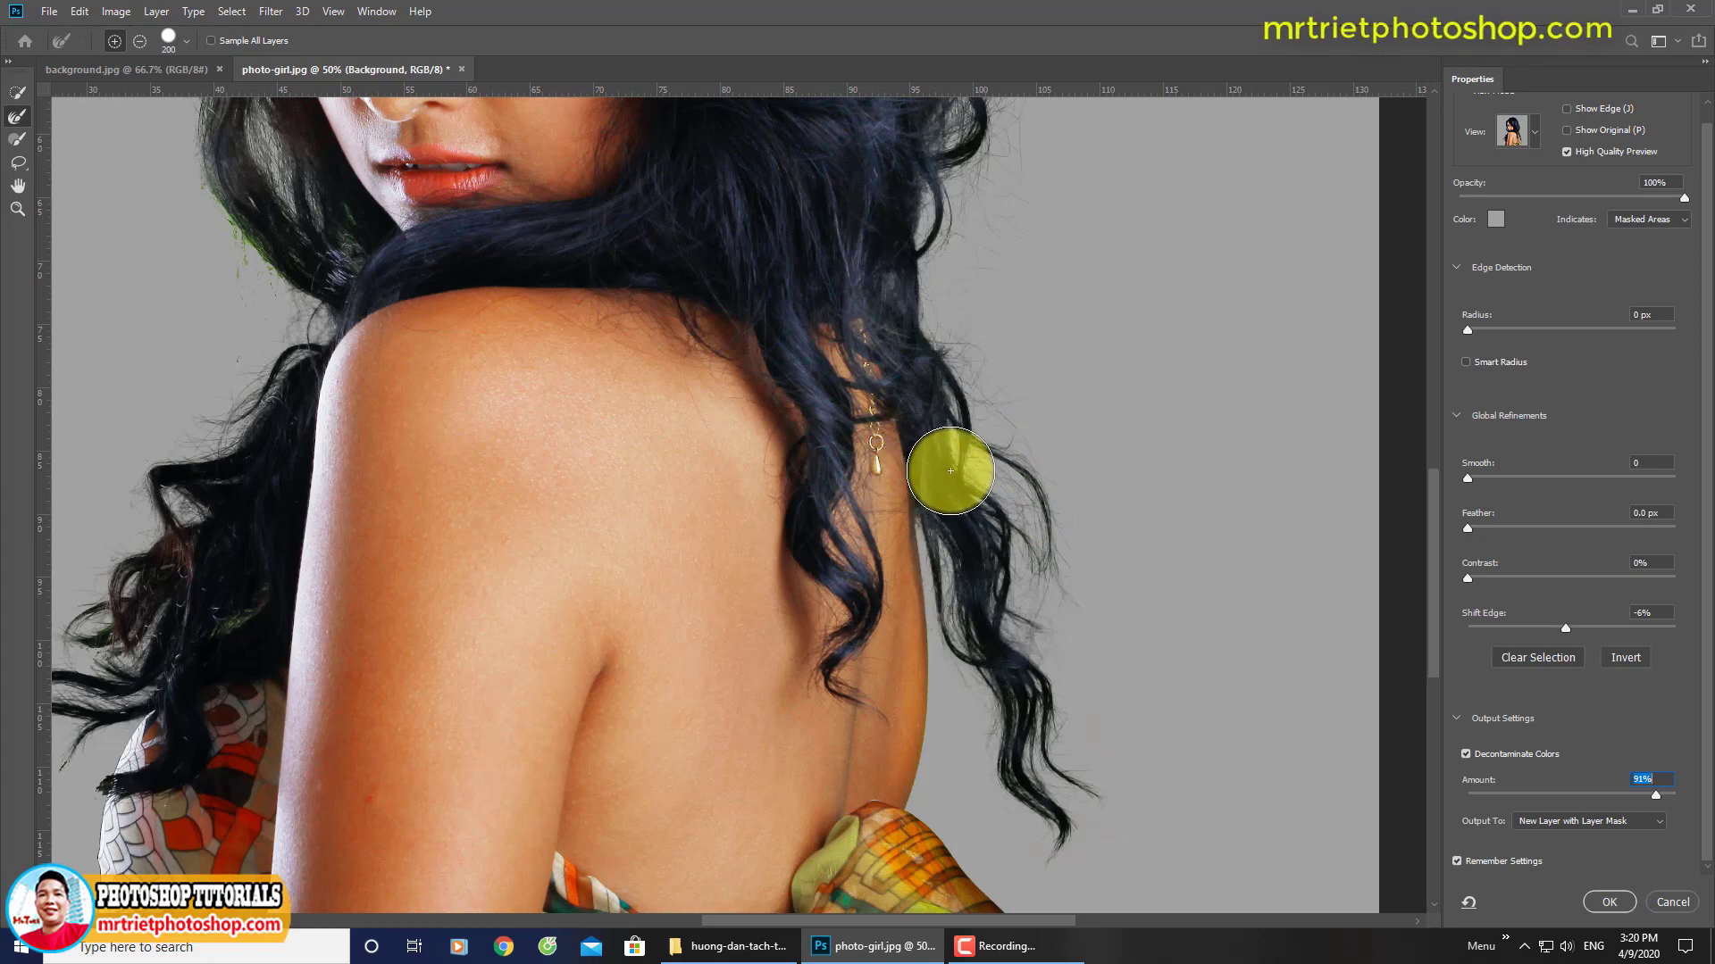
pyautogui.hotkey('ctrl', '-')
pyautogui.hotkey('ctrl', '-')
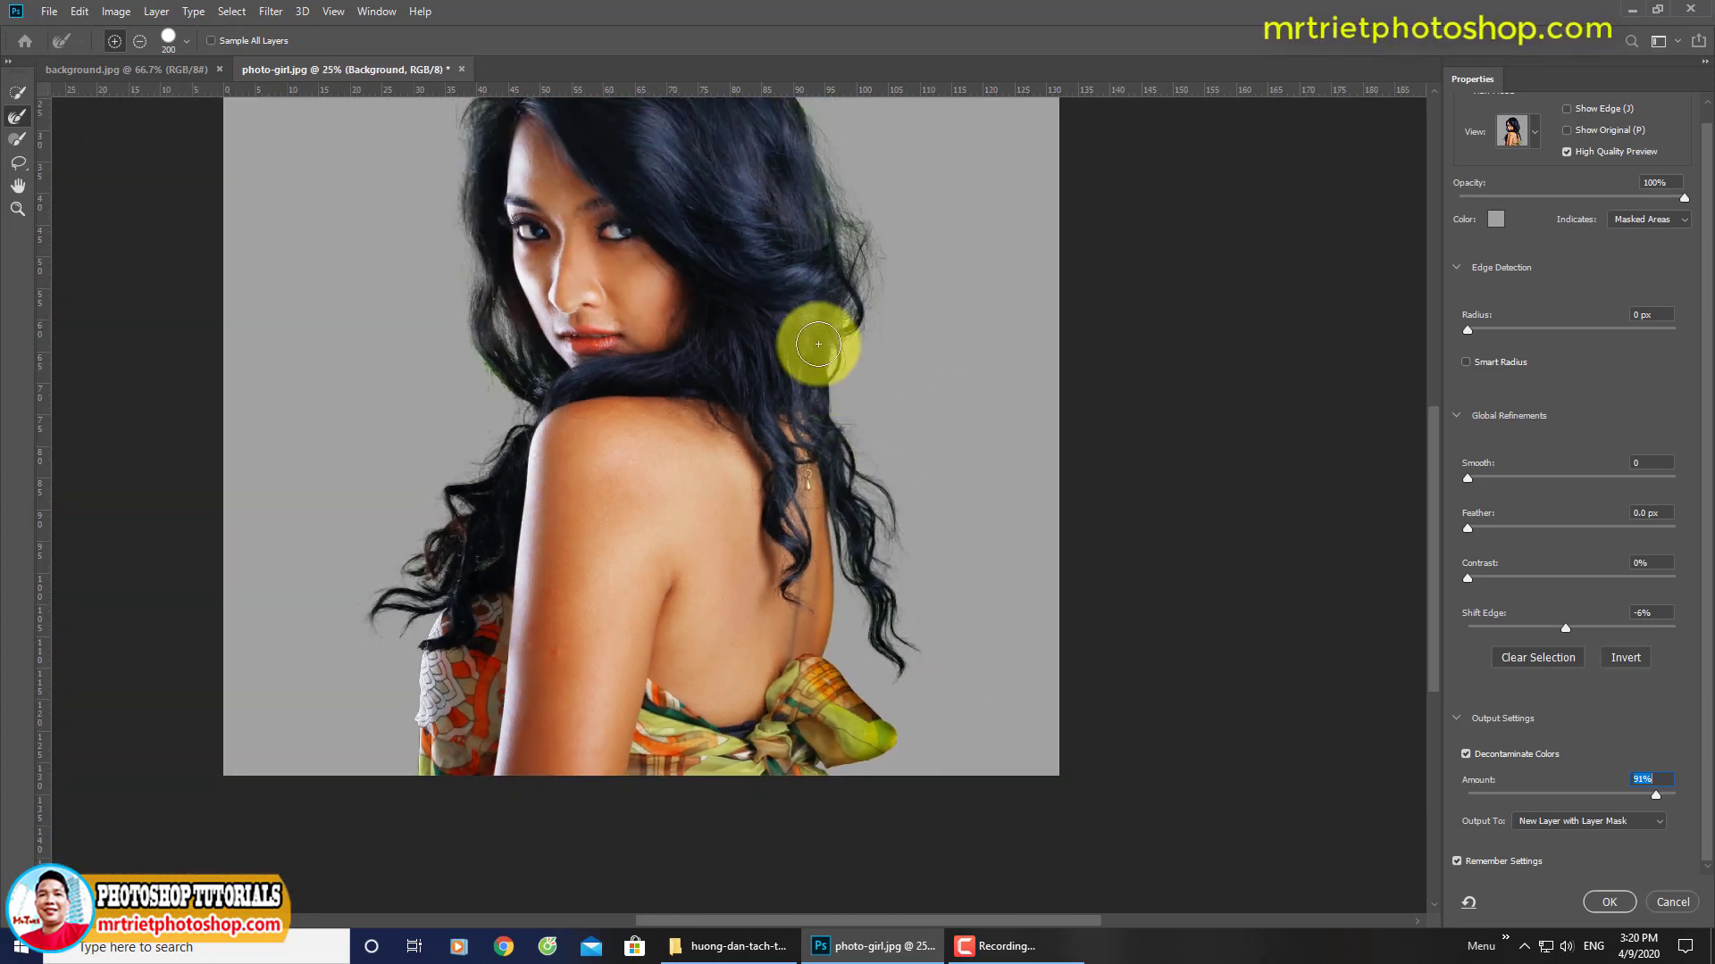
pyautogui.moveTo(818, 345); pyautogui.dragTo(859, 437)
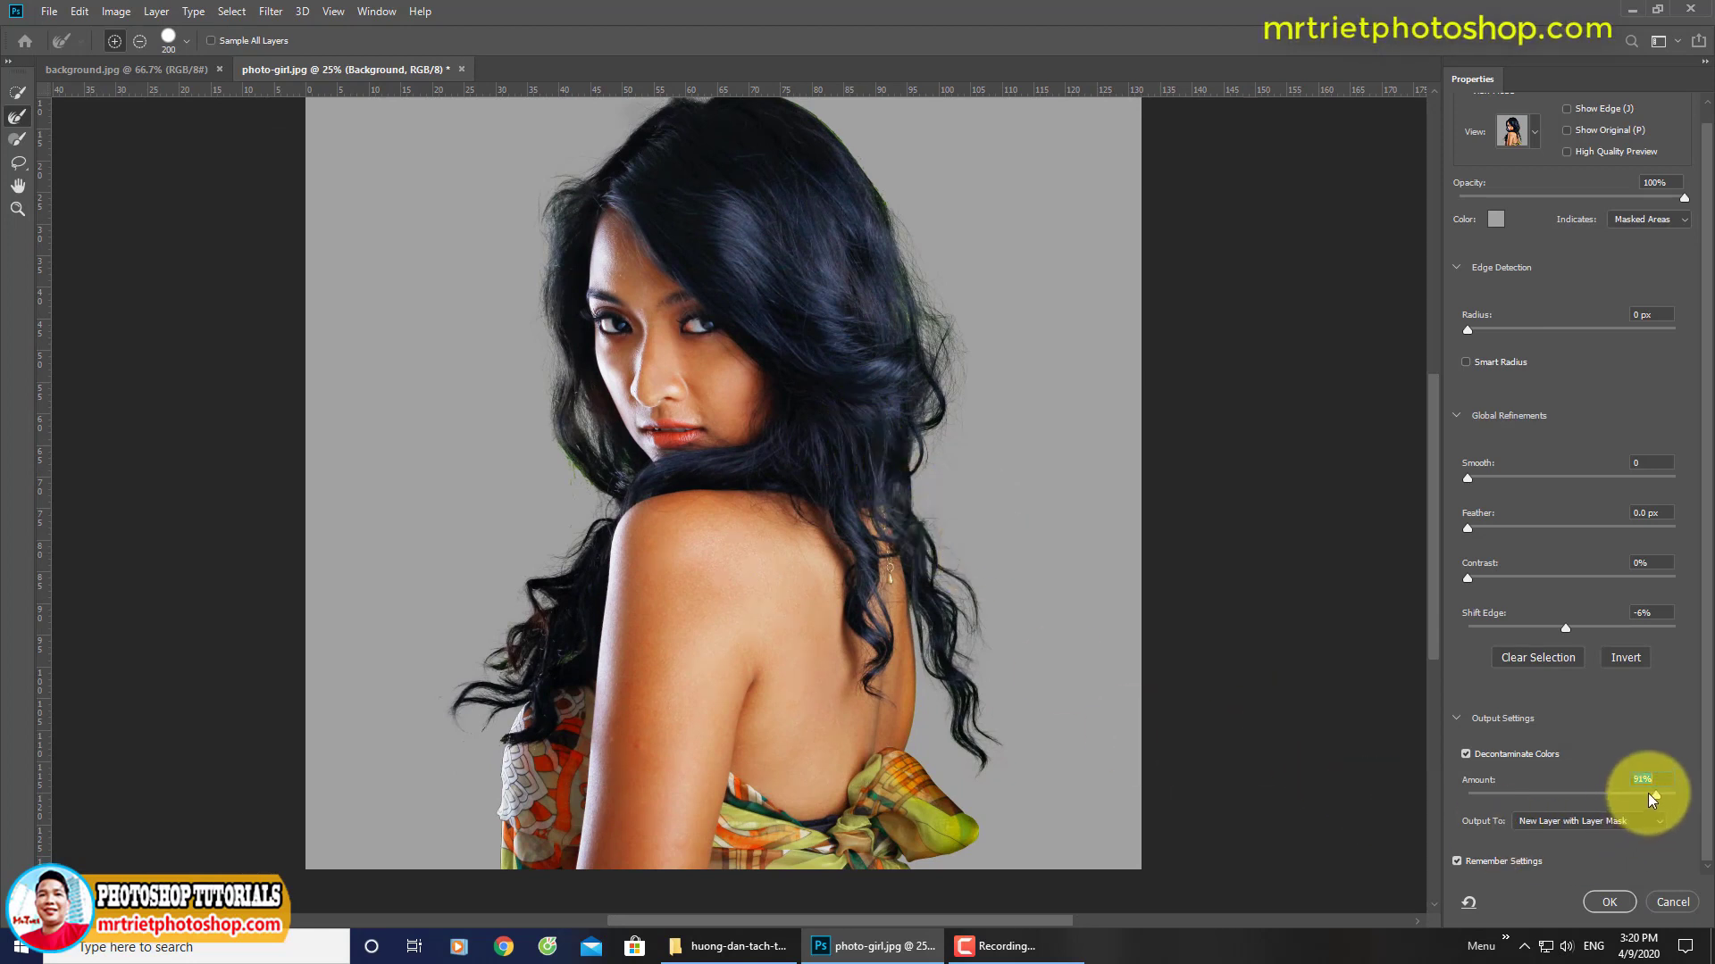
pyautogui.moveTo(1649, 793); pyautogui.dragTo(1617, 792)
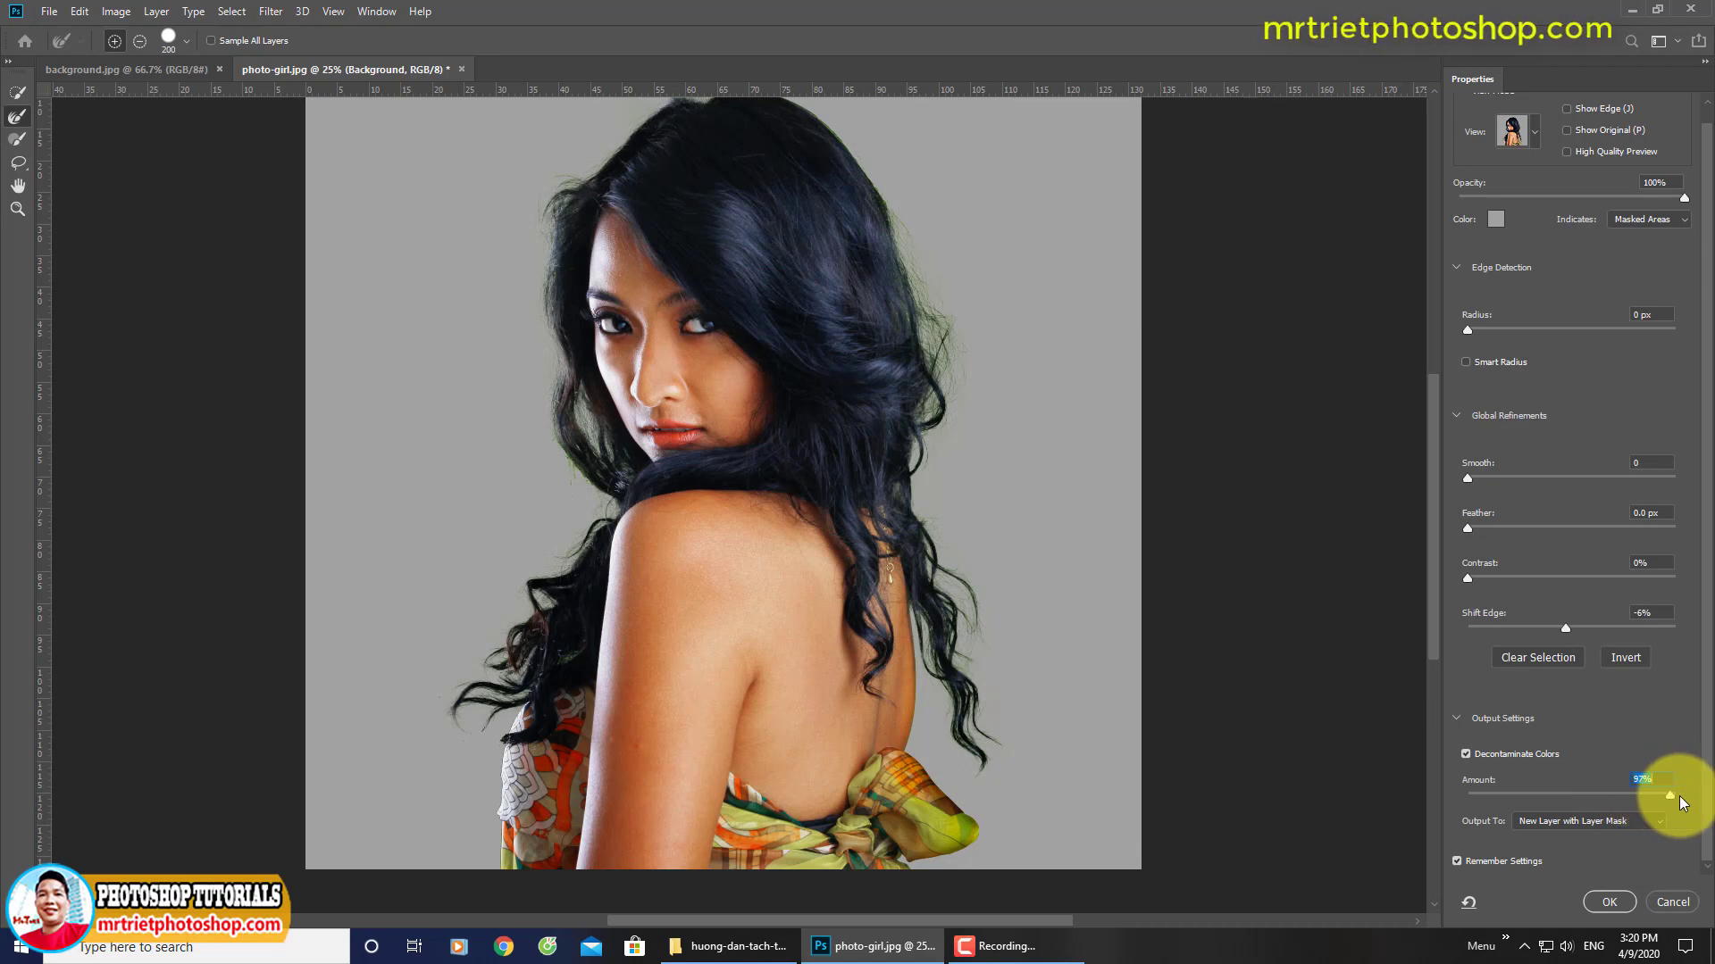
pyautogui.click(1465, 754)
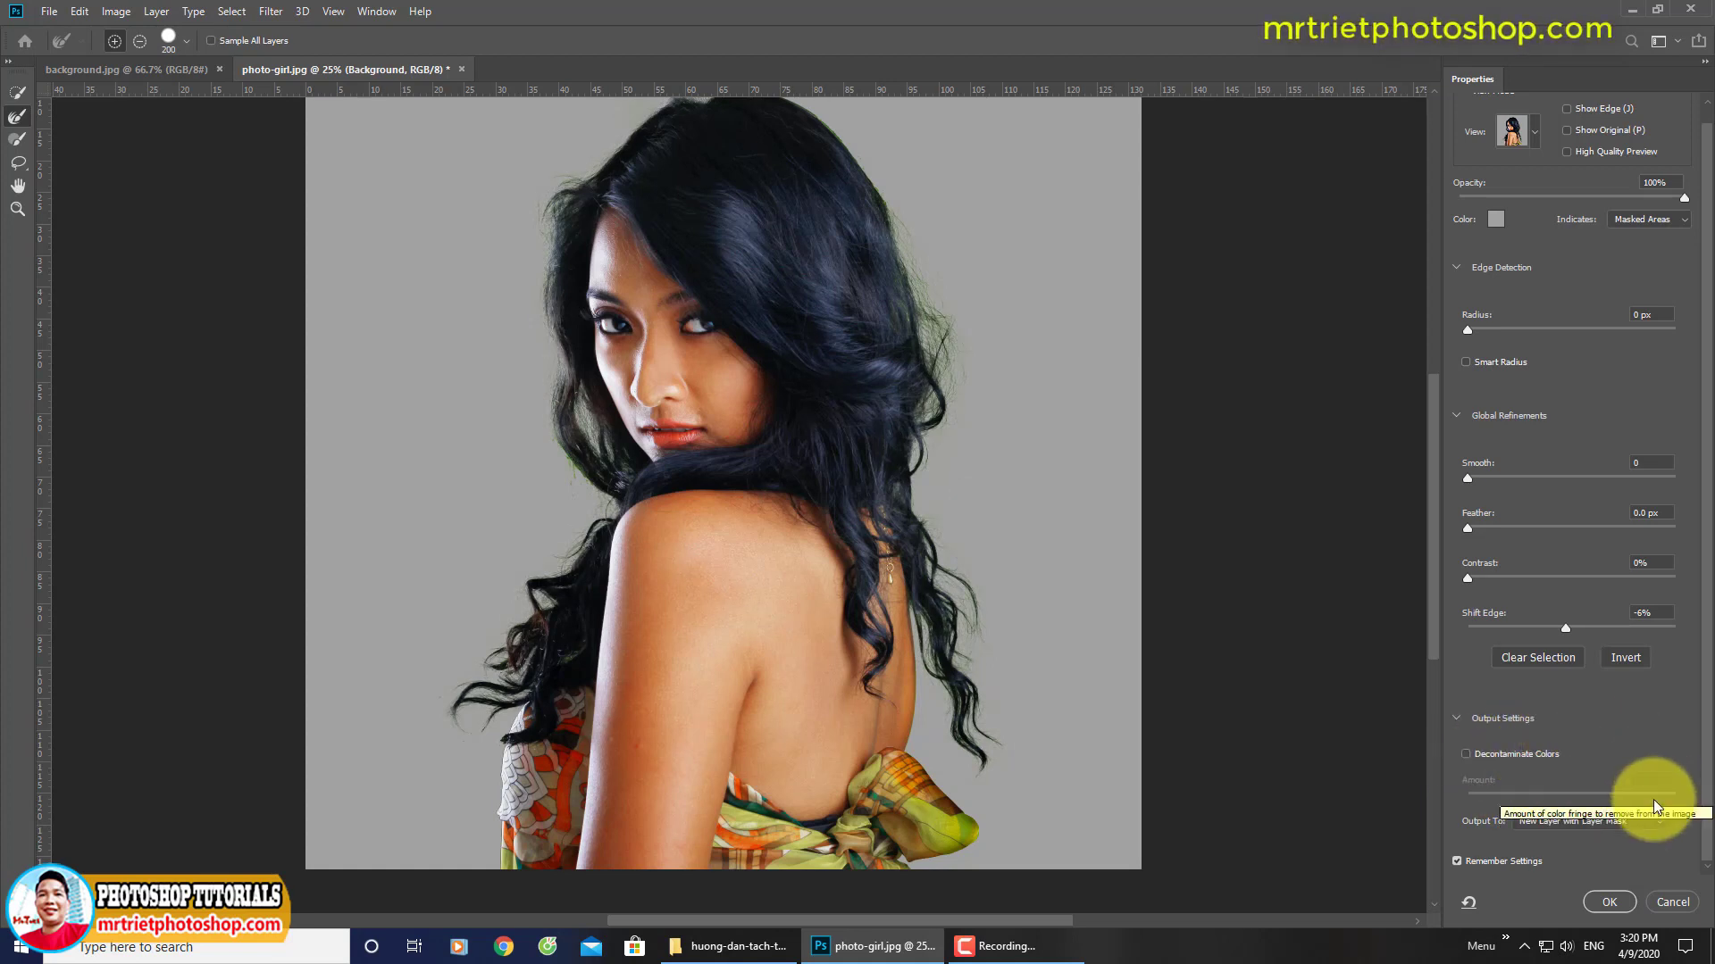
pyautogui.click(1467, 756)
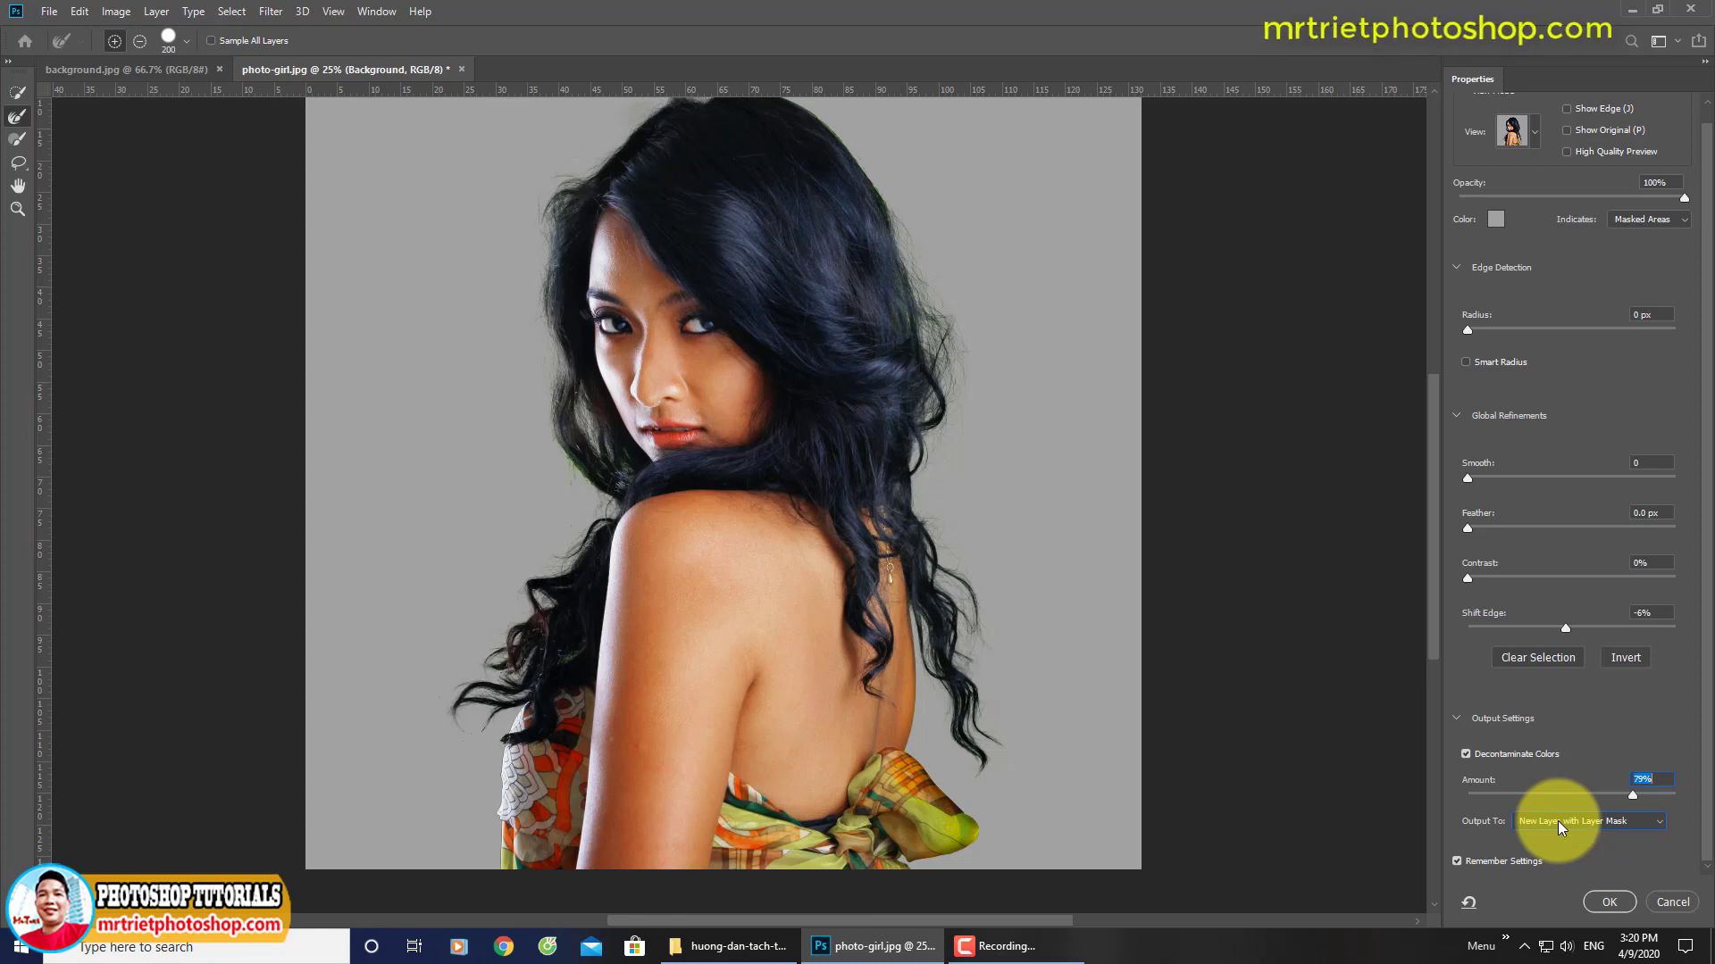
# Step: Keep output as New Layer with Layer Mask and brush away stray hair beside her right shoulder
pyautogui.click(1558, 821)
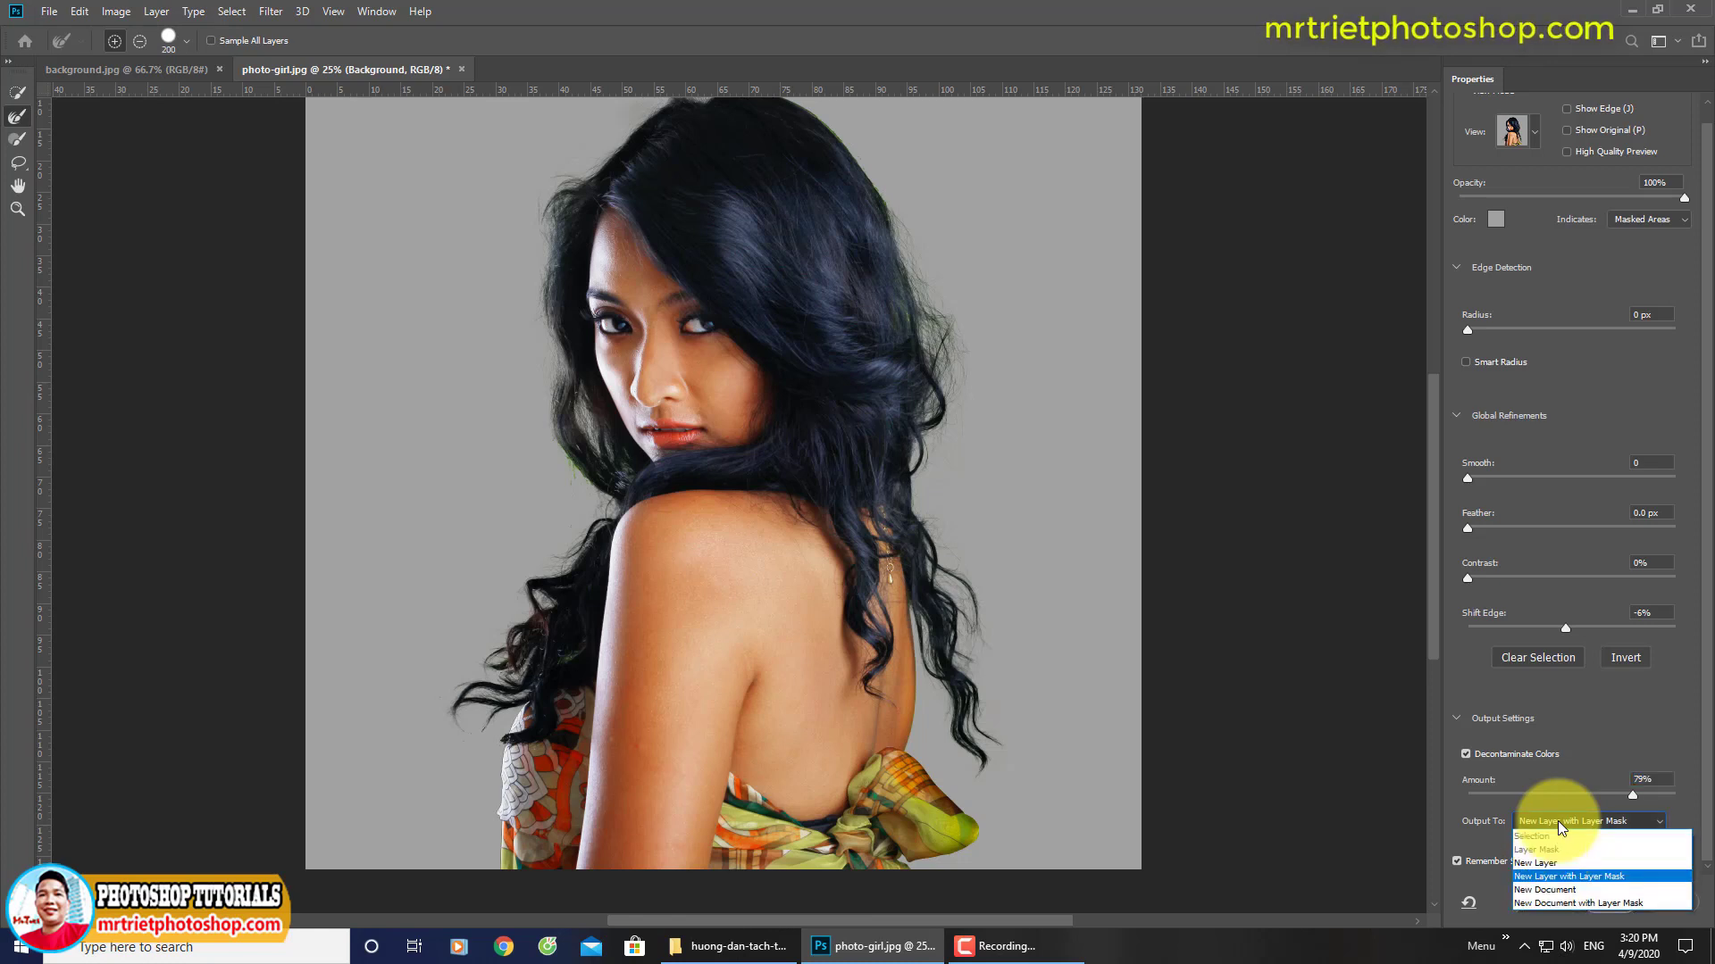
pyautogui.click(1599, 878)
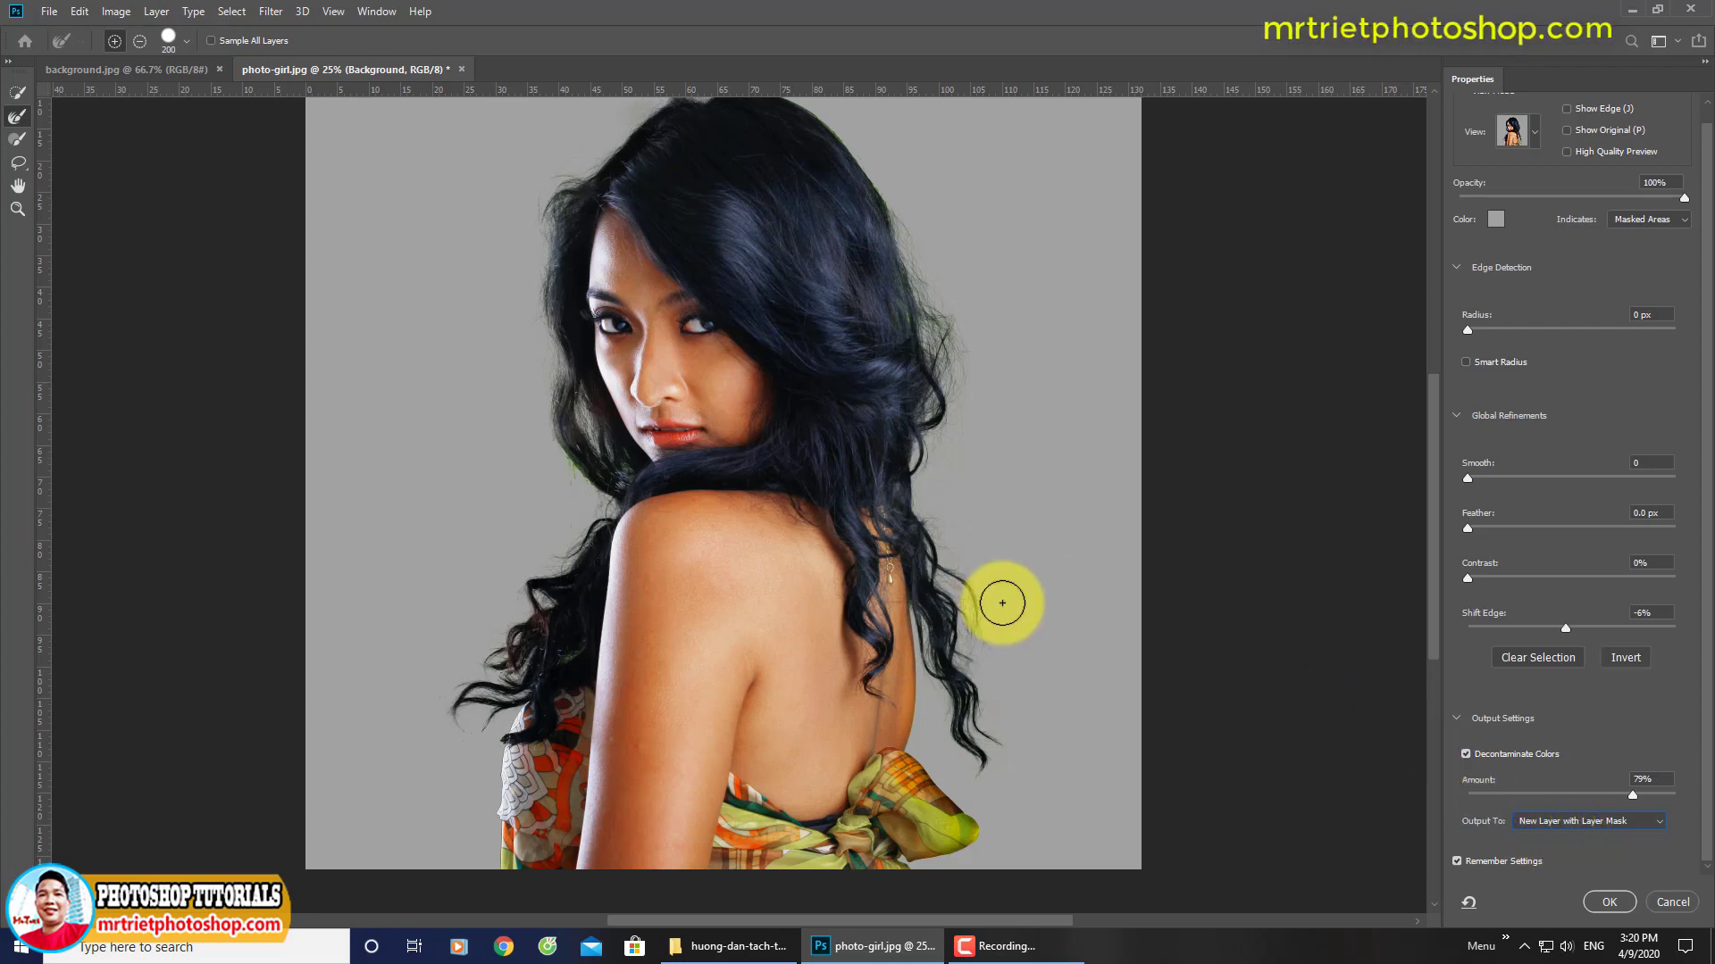
pyautogui.moveTo(934, 390)
pyautogui.mouseDown()
pyautogui.moveTo(972, 372)
pyautogui.moveTo(935, 299)
pyautogui.moveTo(984, 334)
pyautogui.mouseUp()
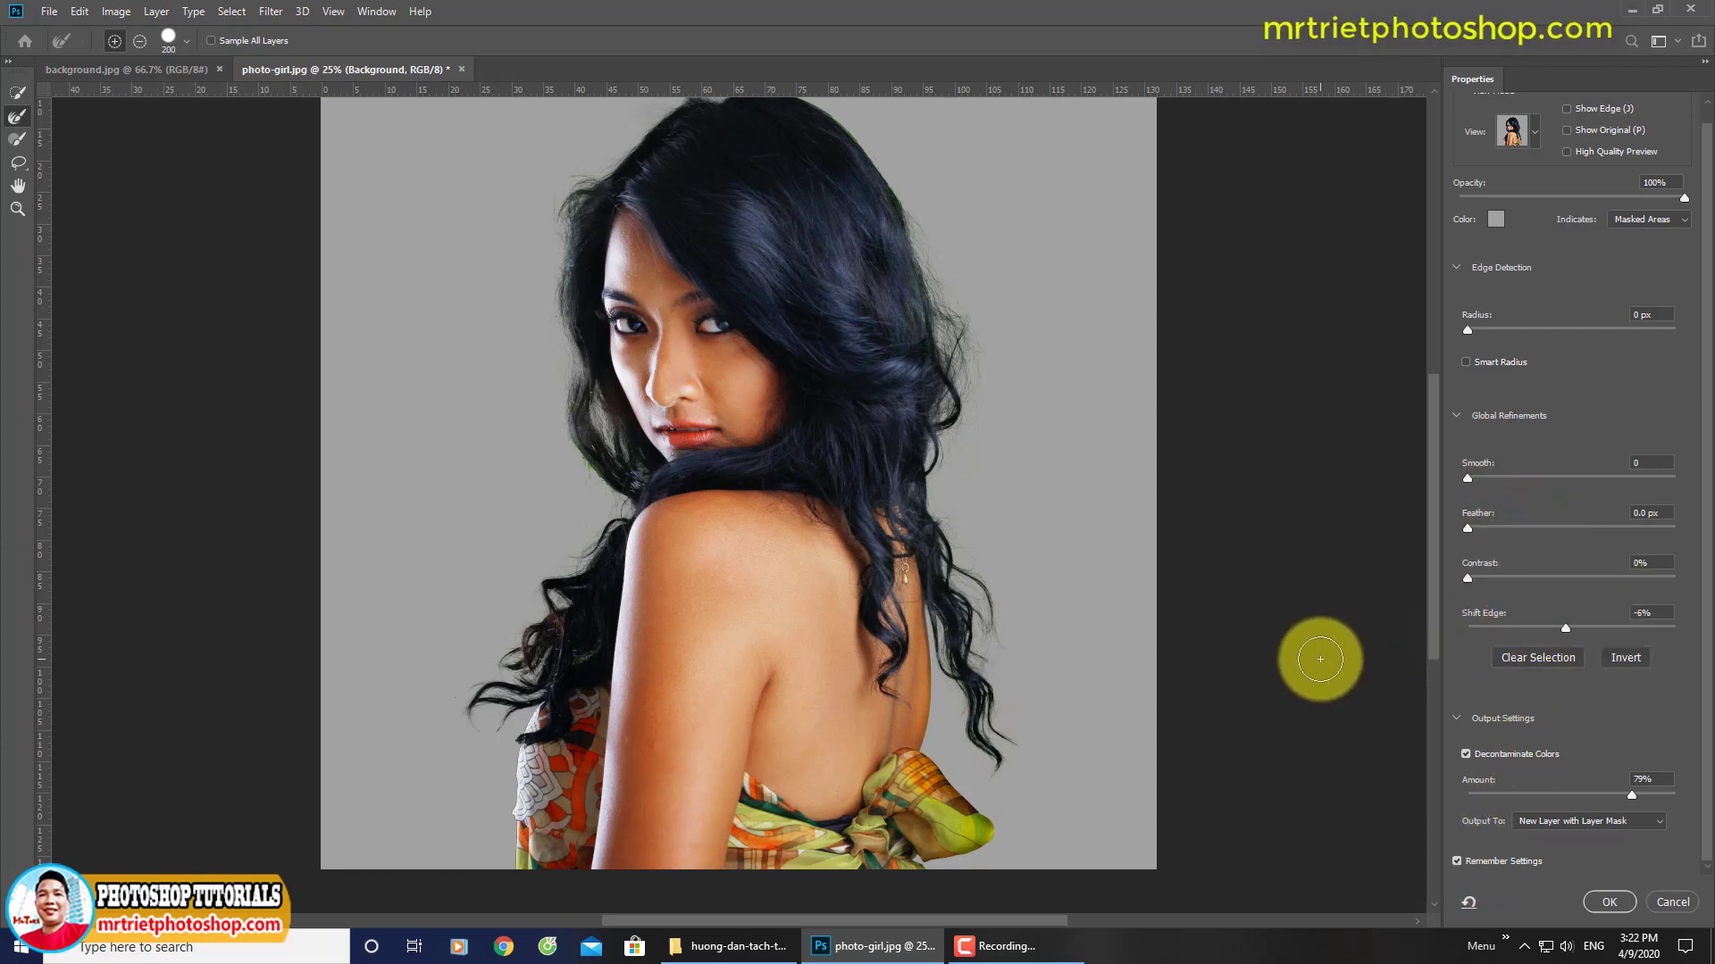
# Step: Turn on Smart Radius and raise the Edge Detection radius to 39 px while viewing the hair
pyautogui.hotkey('ctrl', '+')
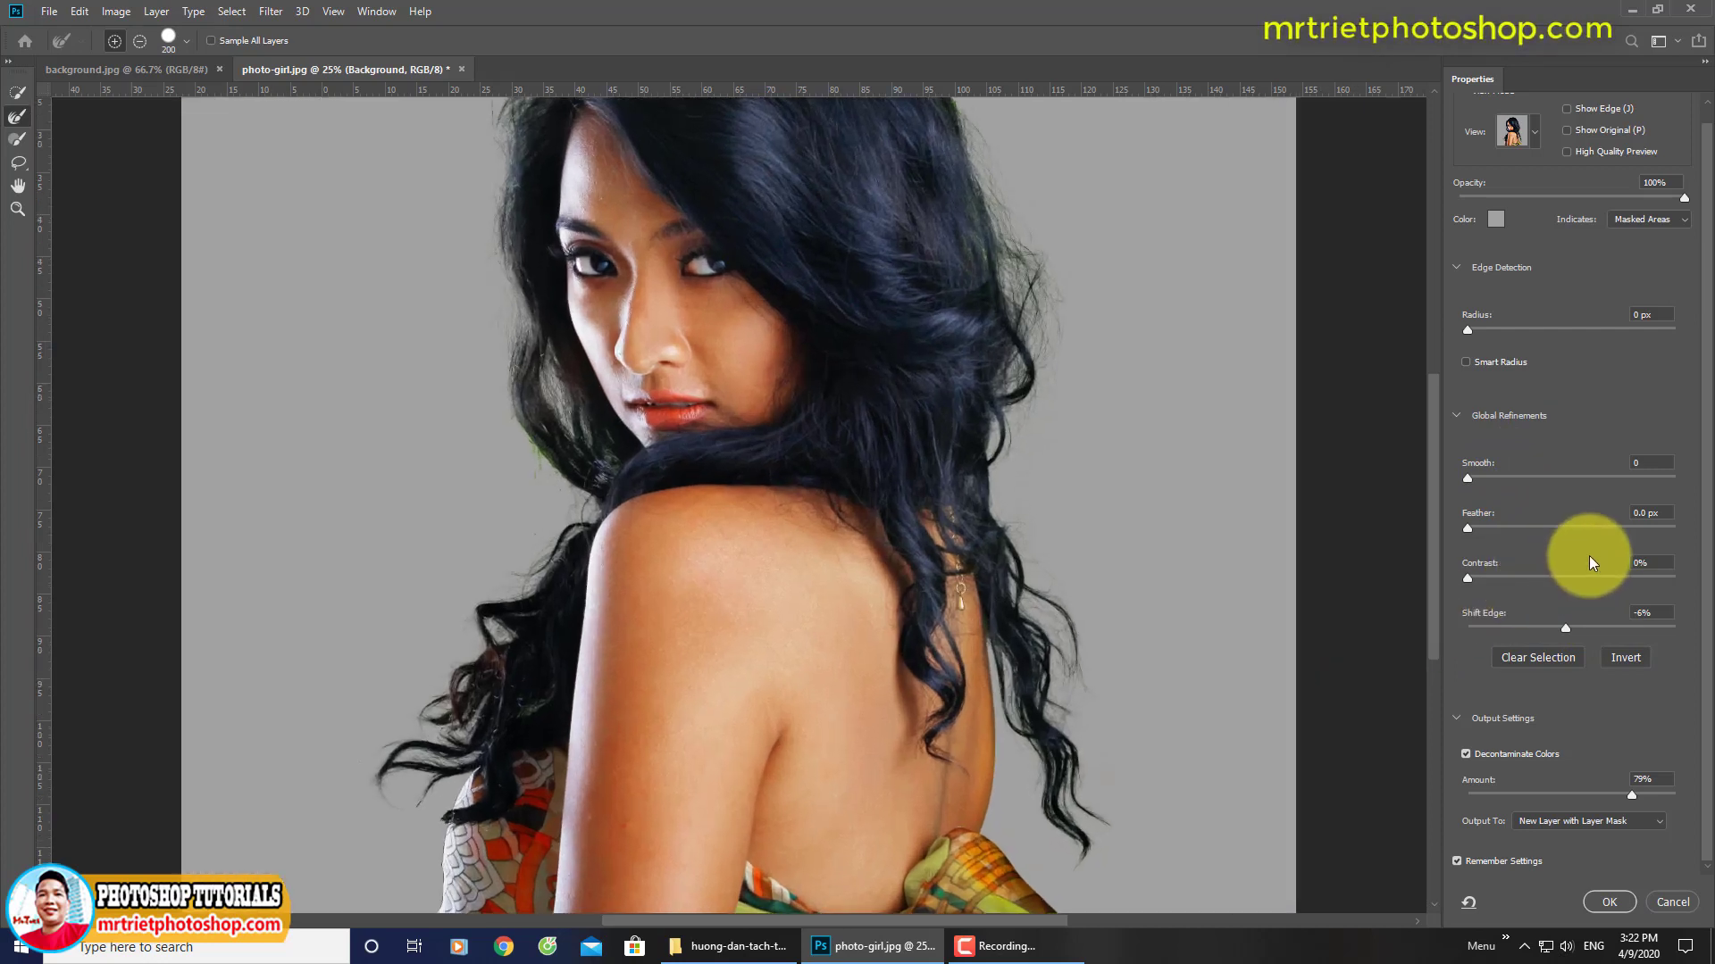
pyautogui.moveTo(1070, 280); pyautogui.dragTo(984, 497)
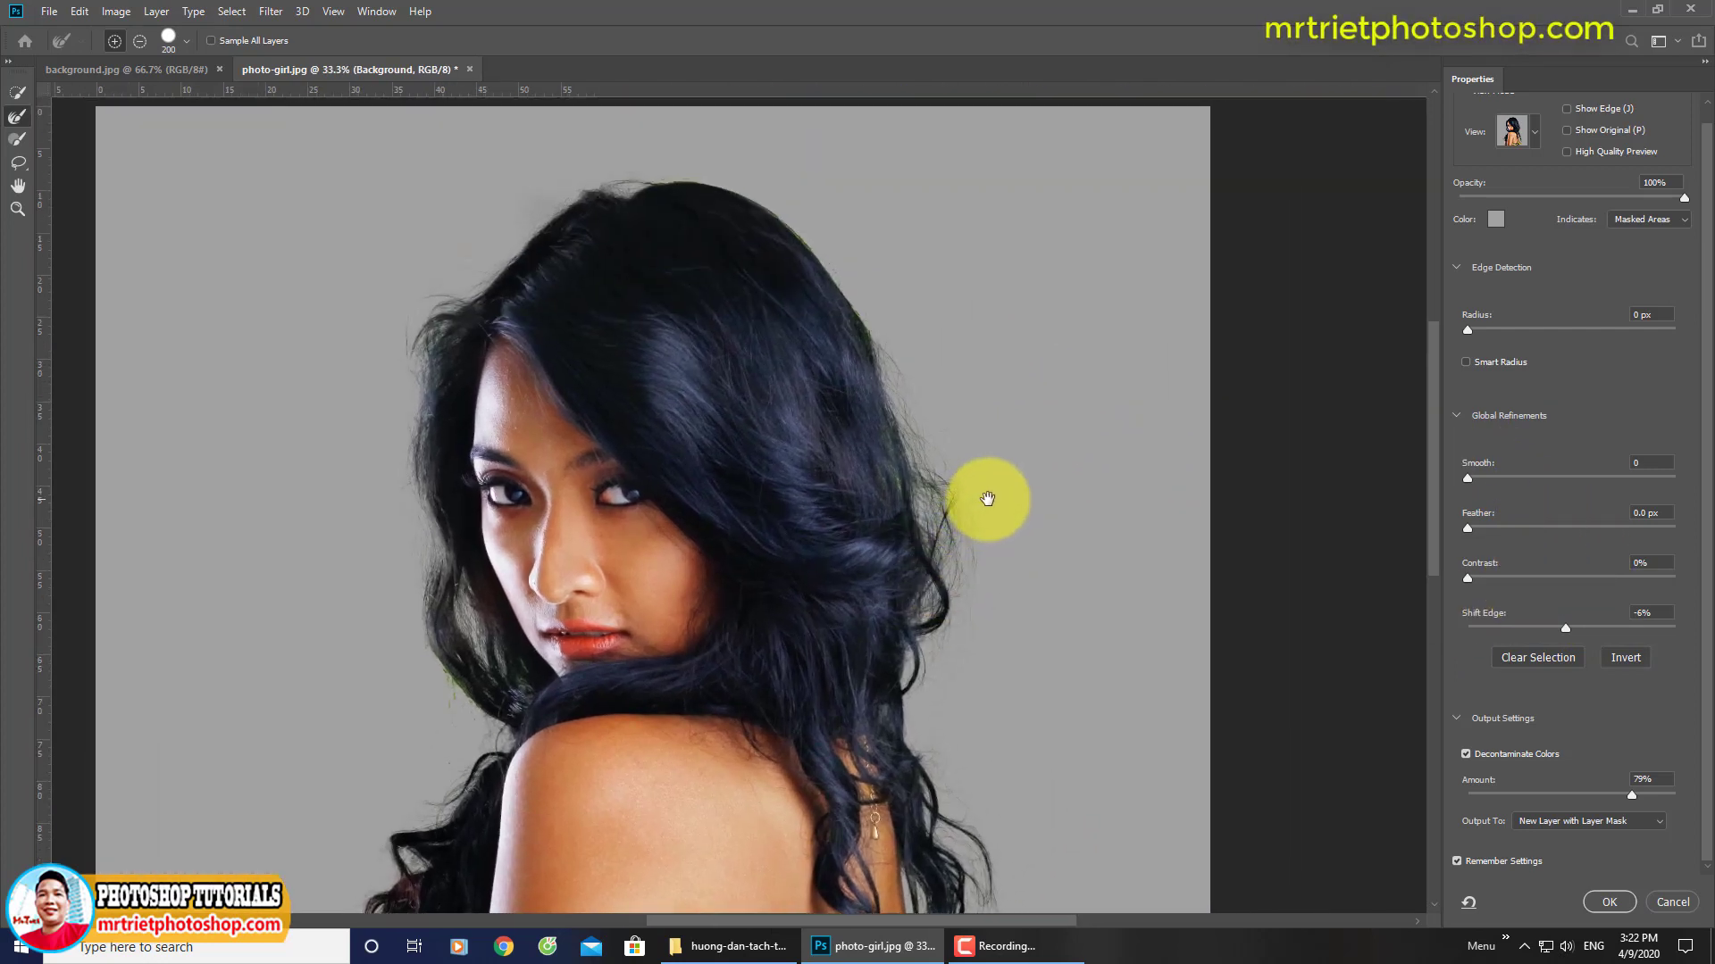
pyautogui.click(1468, 331)
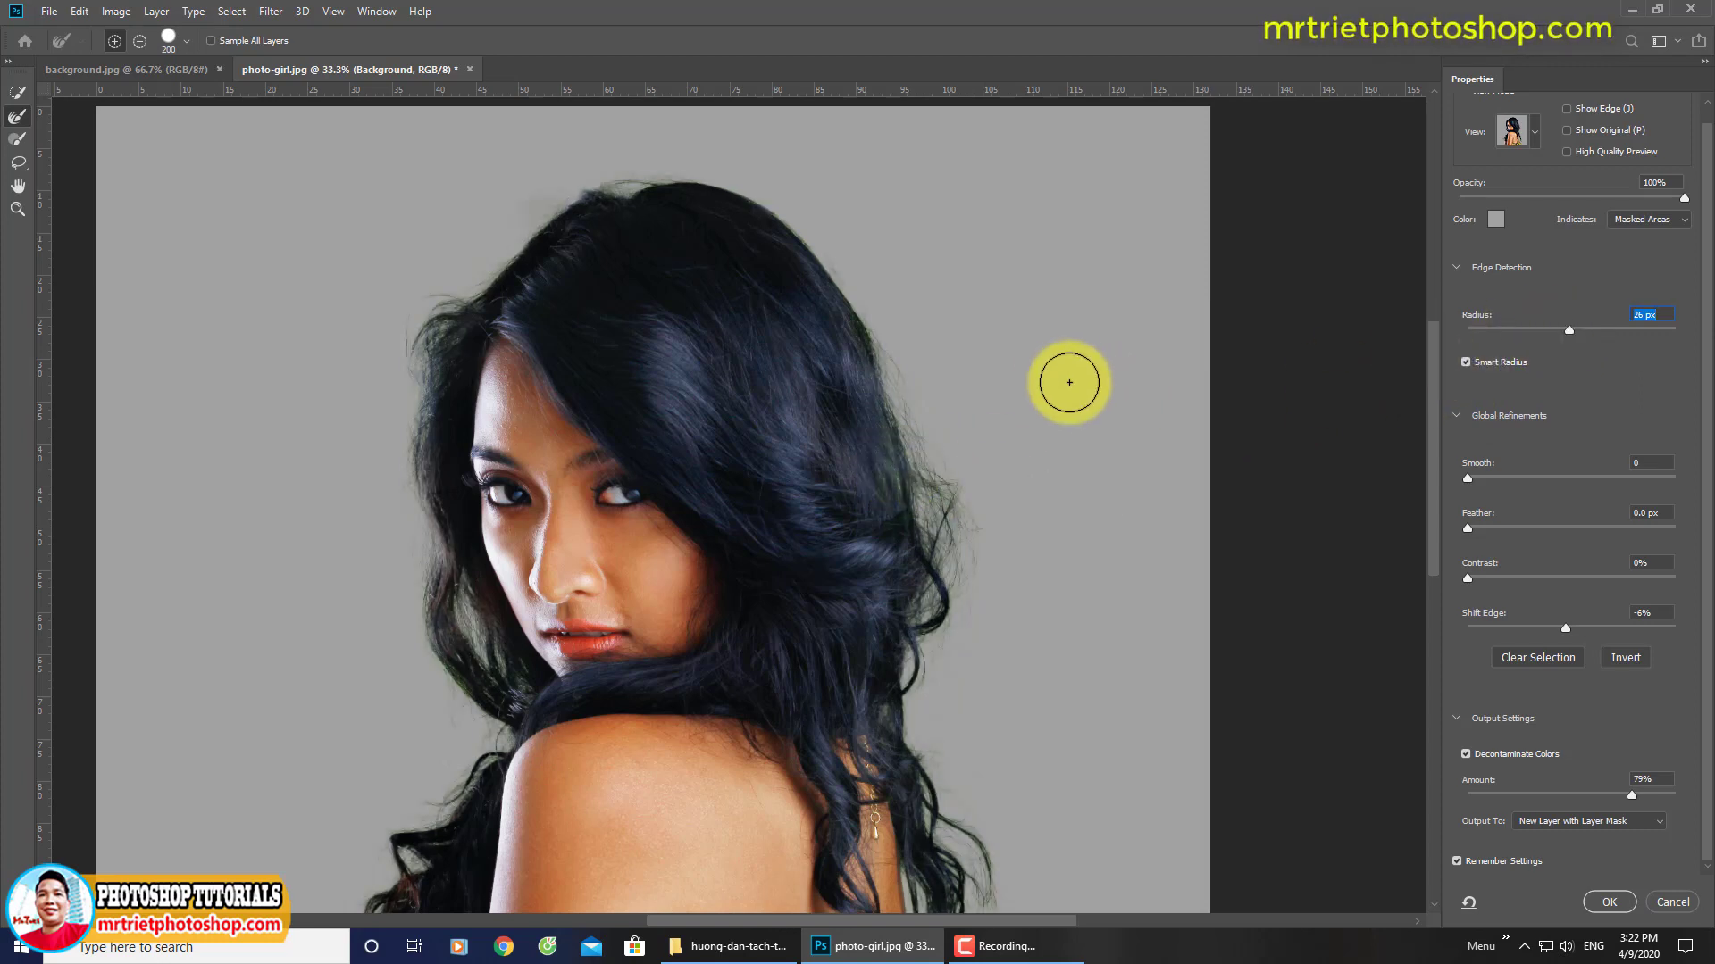
pyautogui.moveTo(999, 566); pyautogui.dragTo(951, 414)
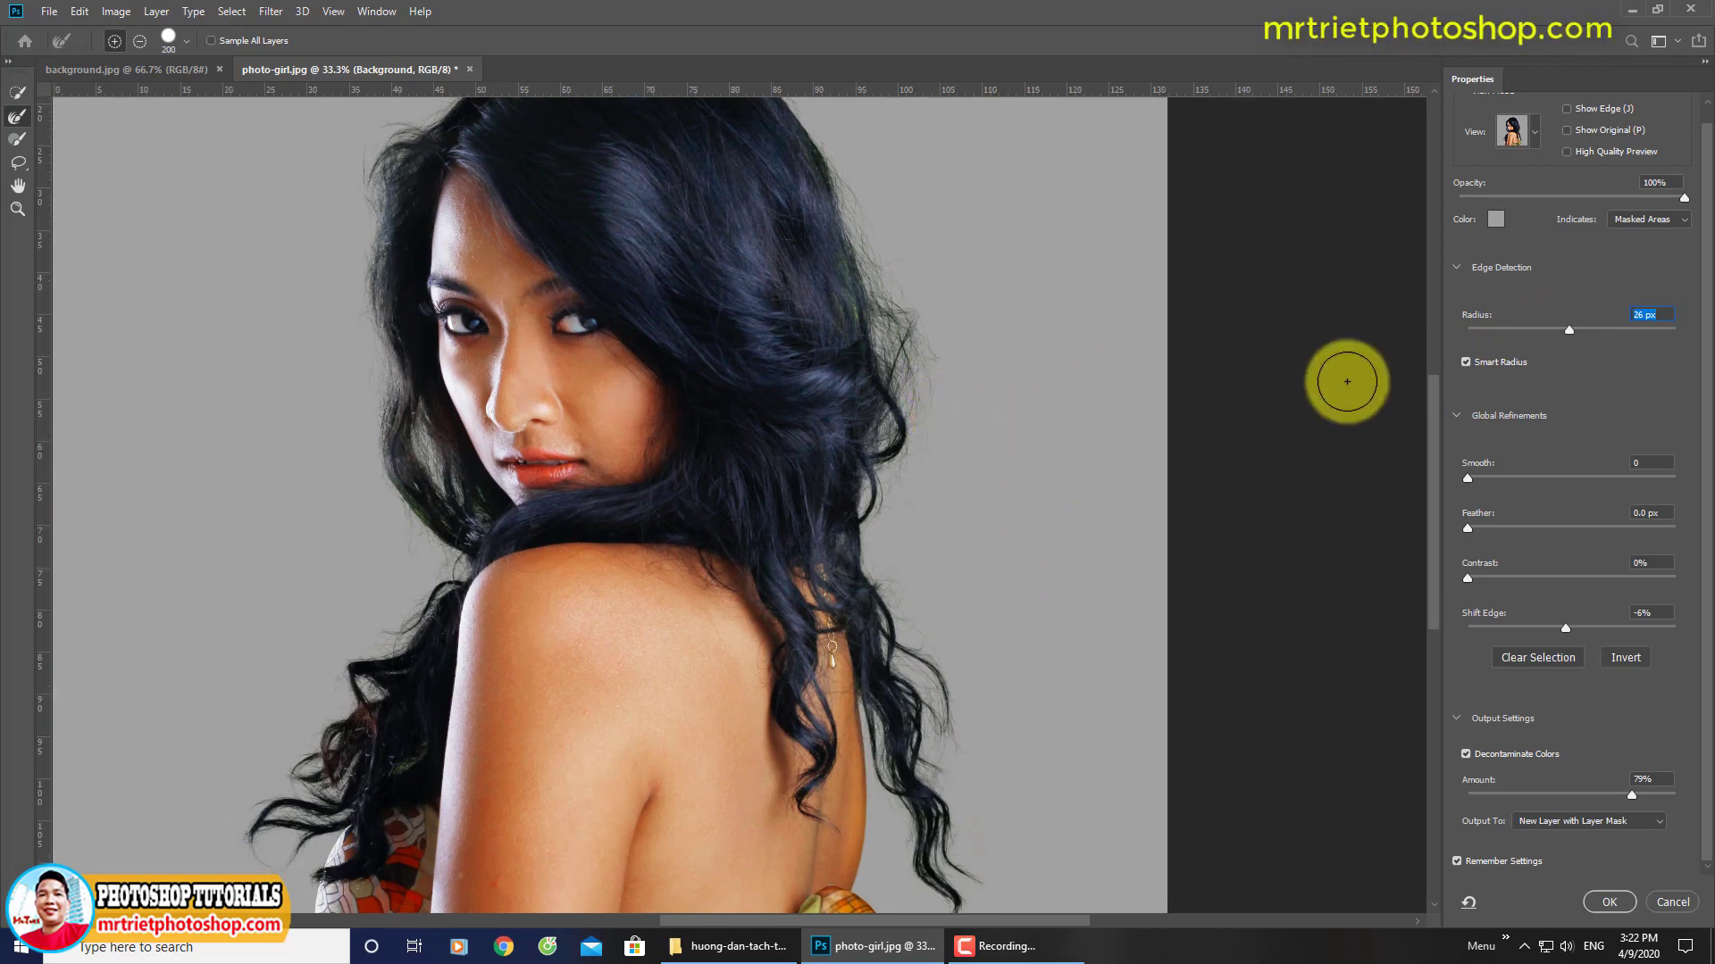
pyautogui.moveTo(823, 556); pyautogui.dragTo(850, 421)
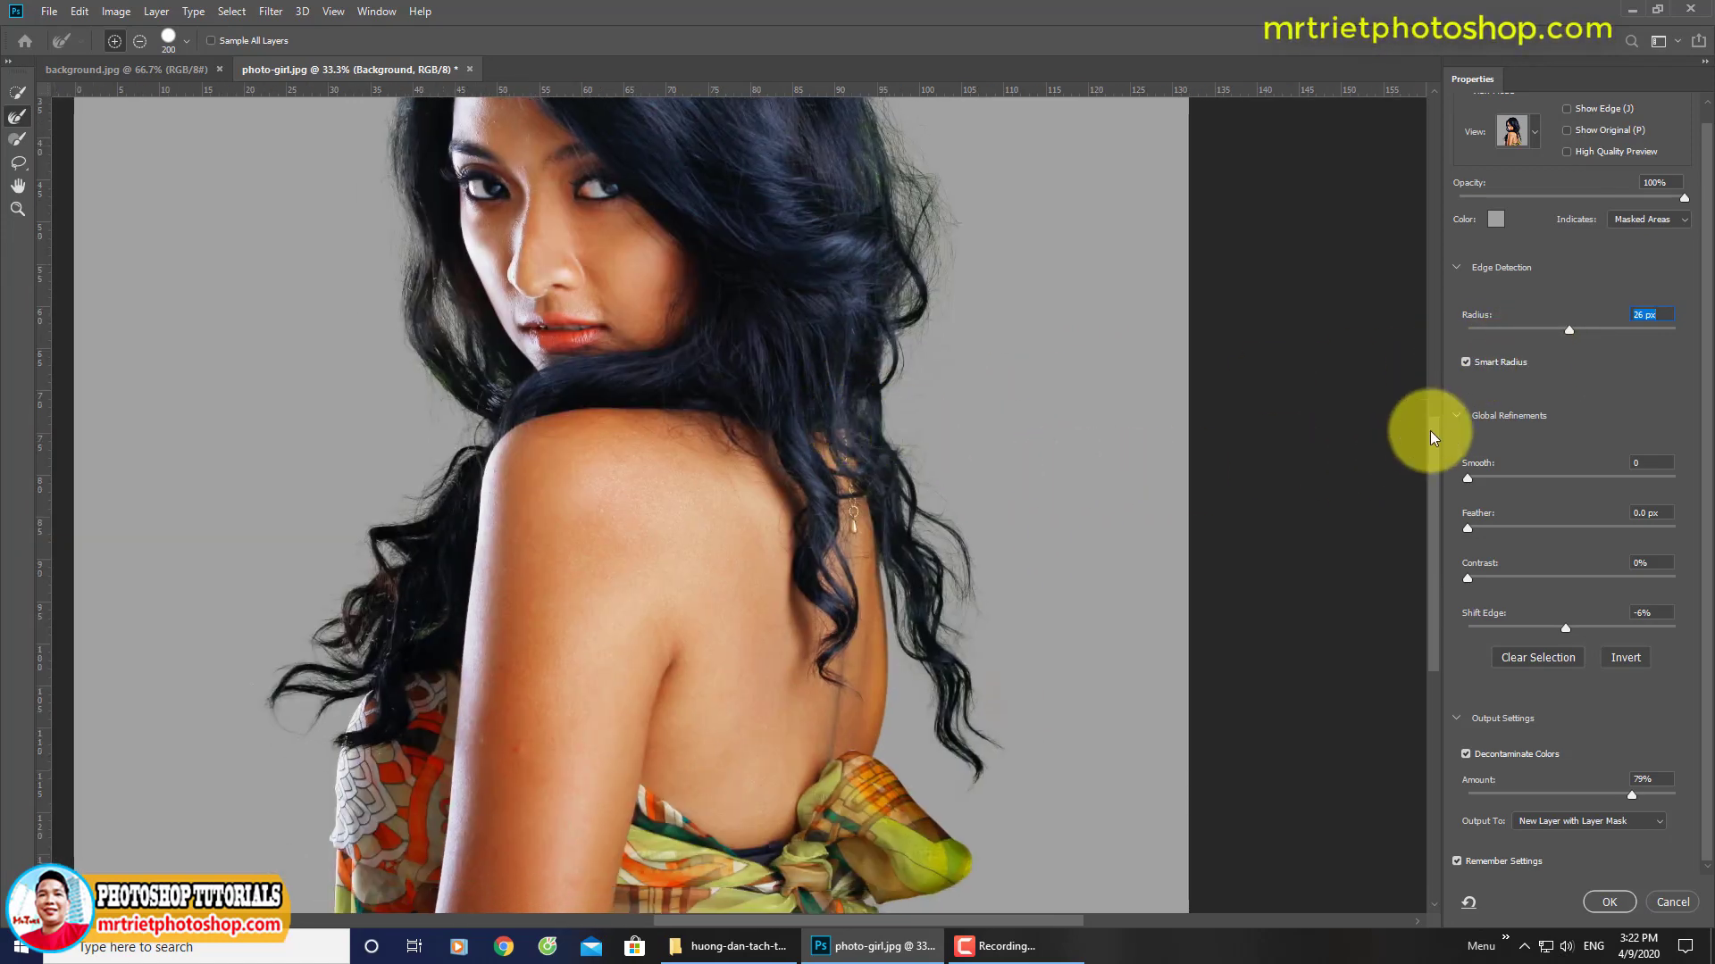
pyautogui.moveTo(1568, 330); pyautogui.dragTo(1577, 329)
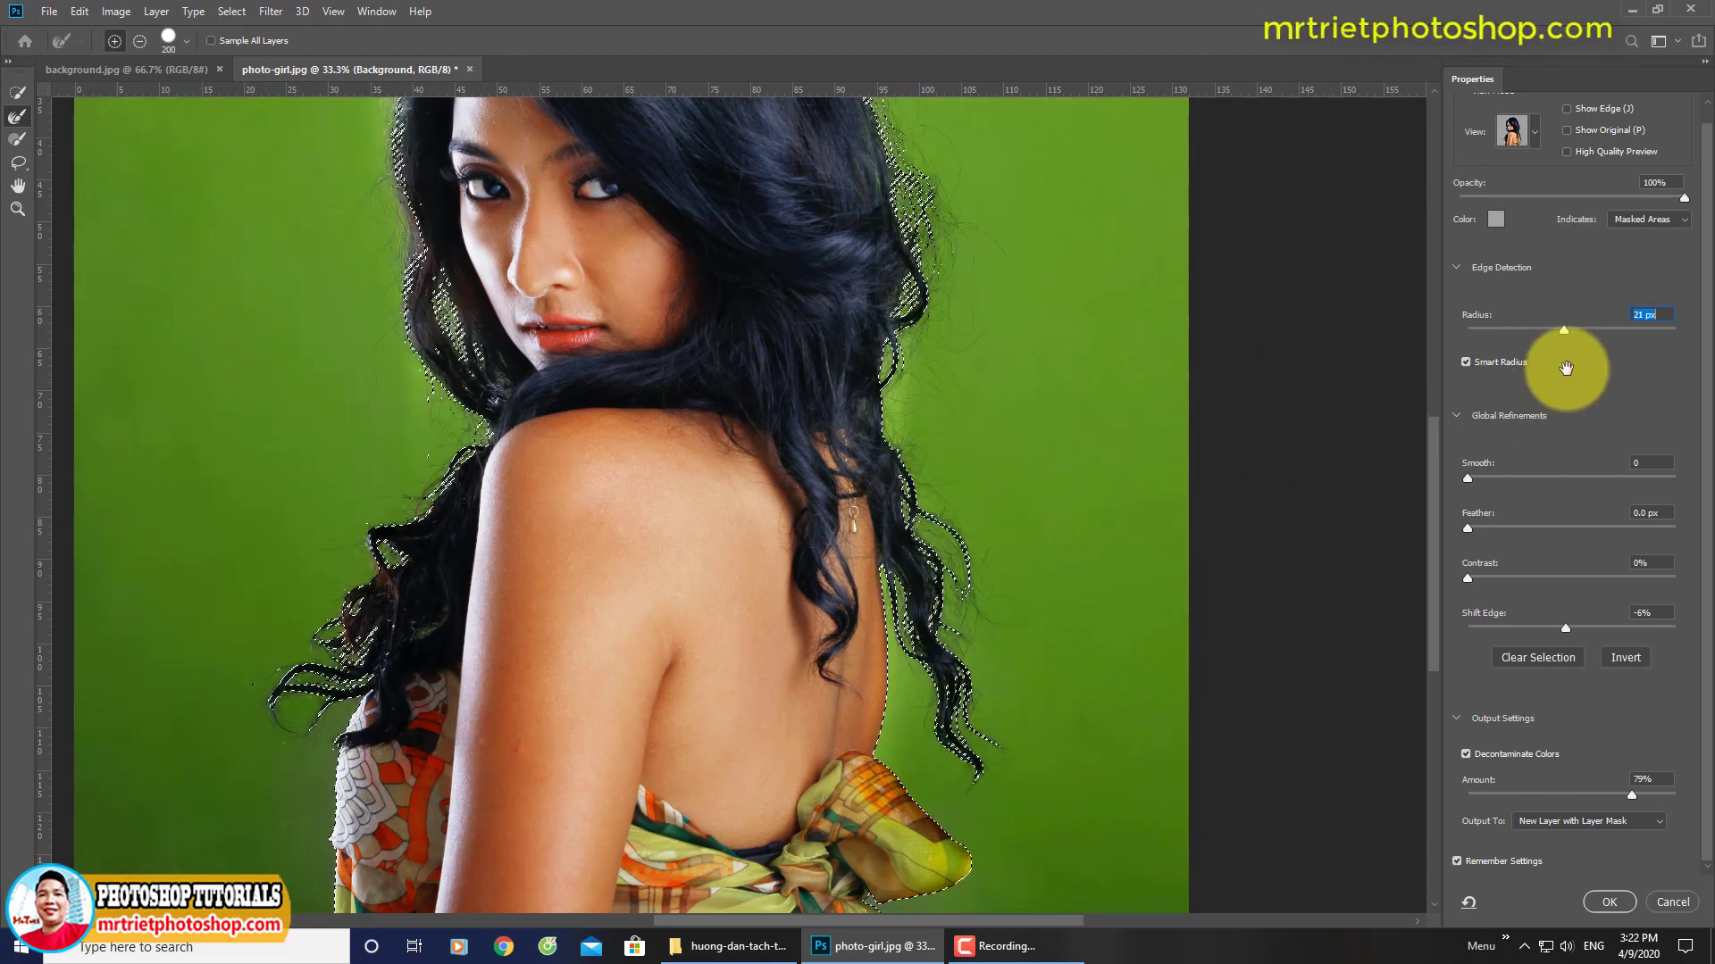
pyautogui.moveTo(1562, 339); pyautogui.dragTo(1562, 339)
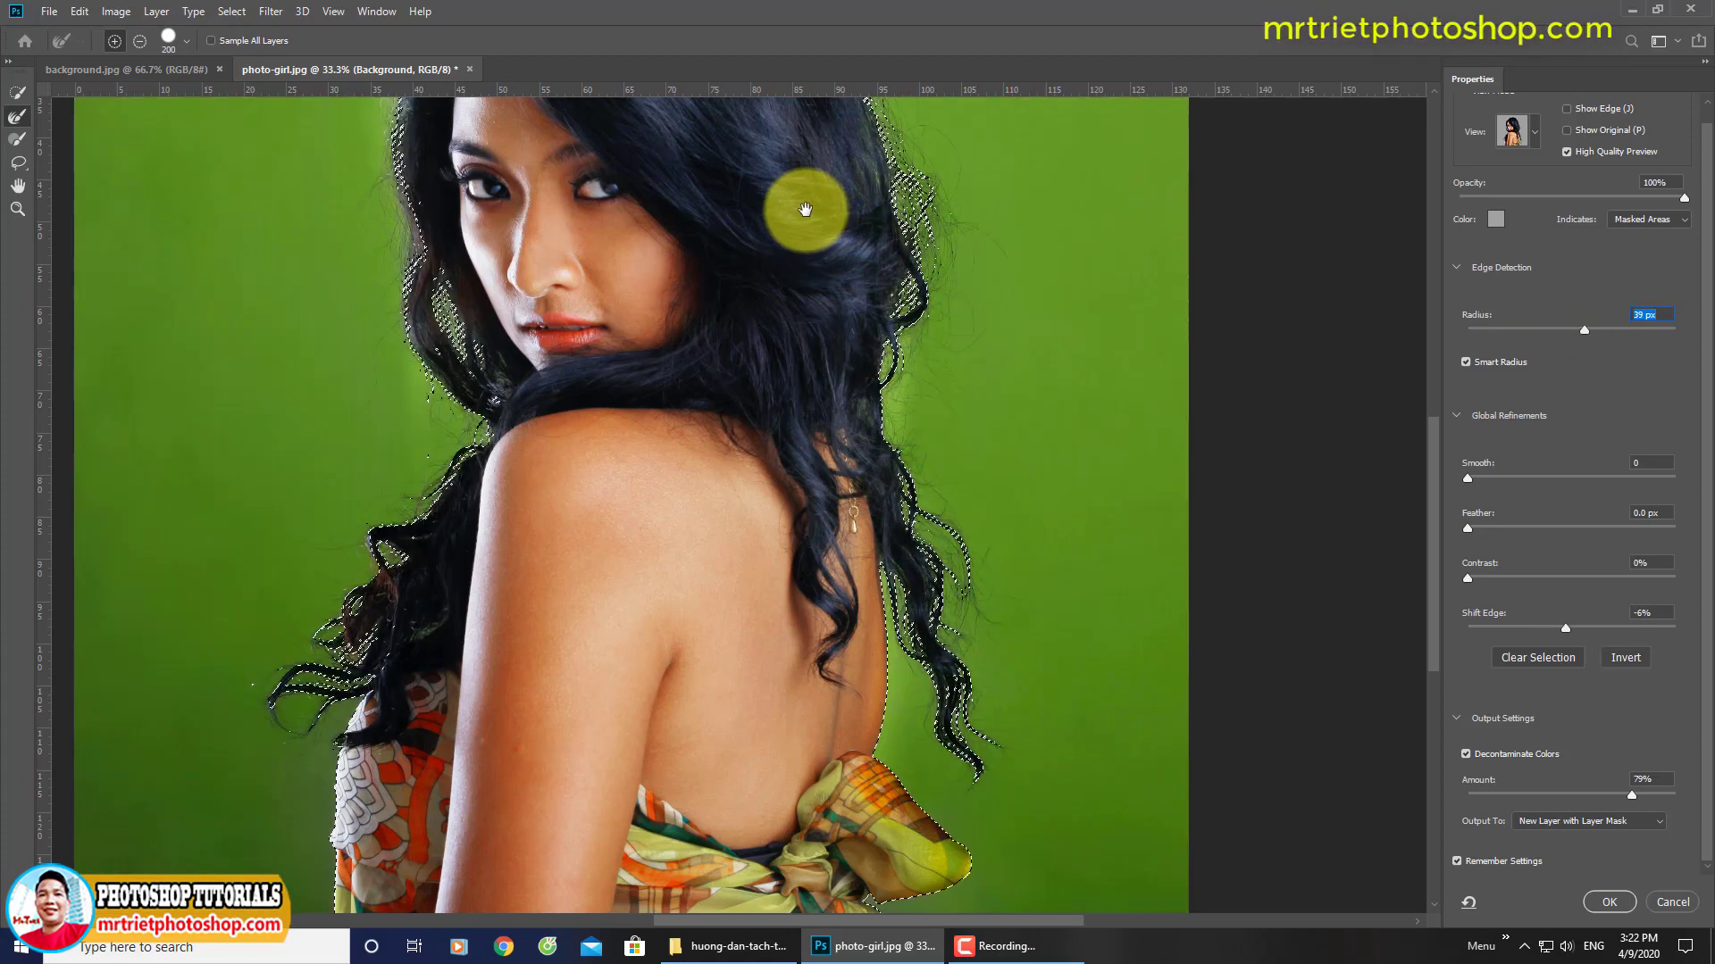
pyautogui.moveTo(804, 211); pyautogui.dragTo(777, 455)
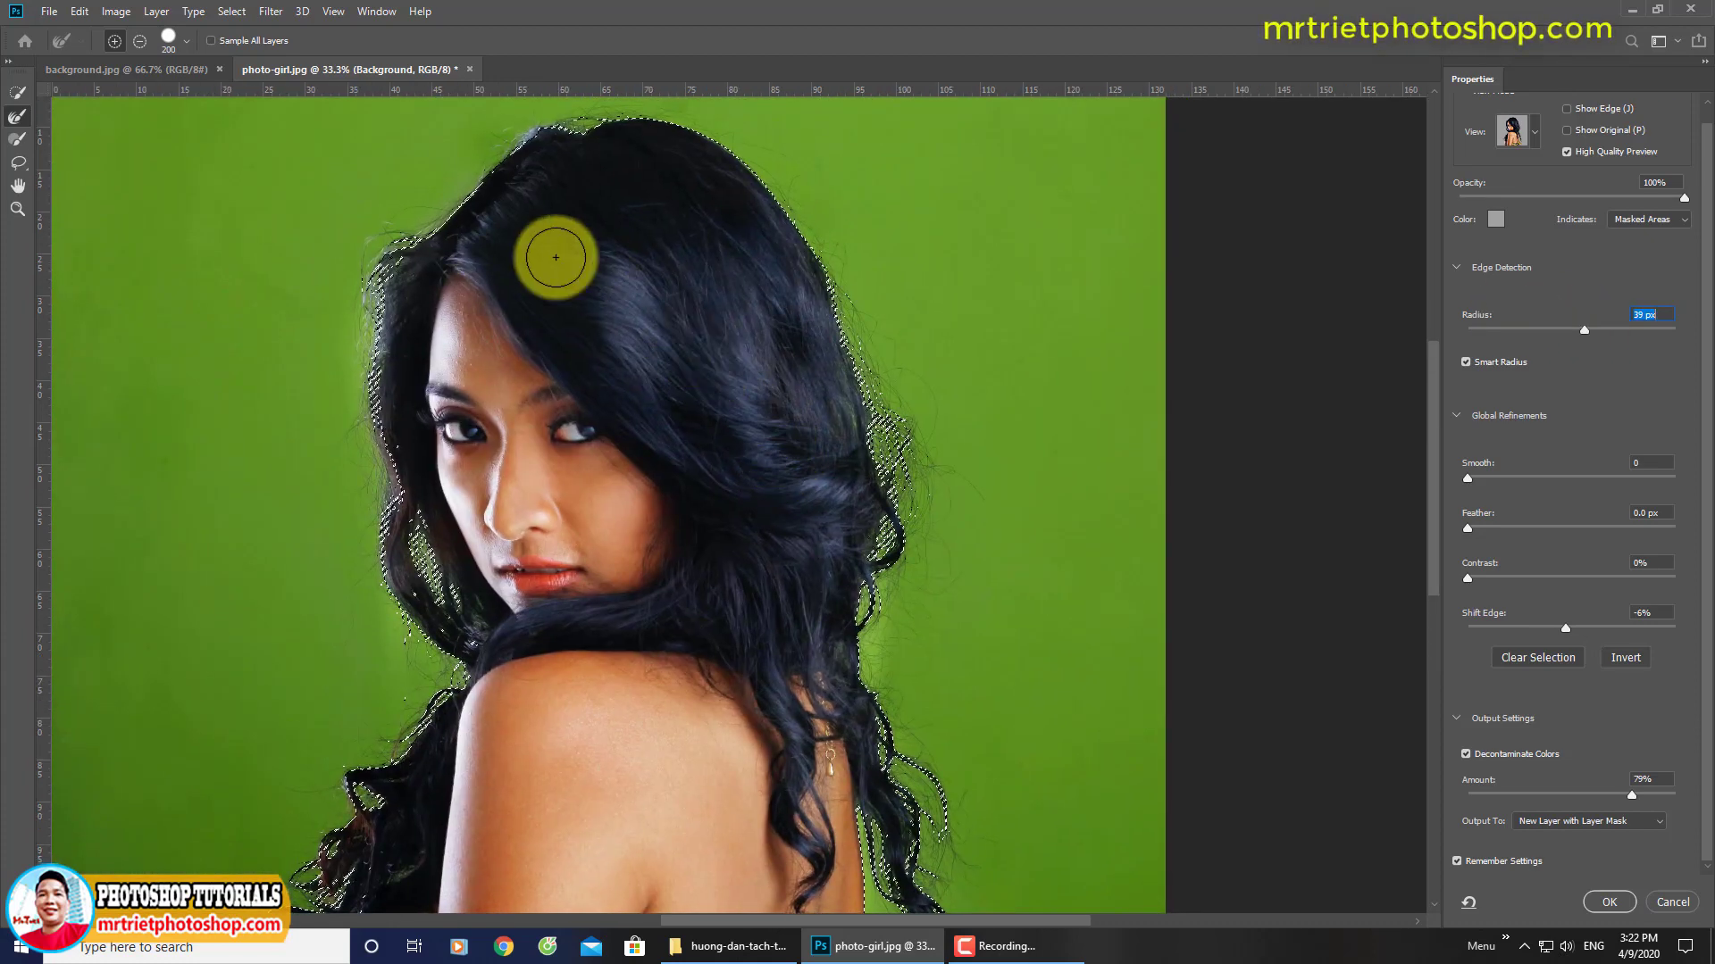
# Step: Enlarge the Refine Edge Brush to 500 and paint along the hair edge right of her face
pyautogui.click(17, 116)
pyautogui.press(']')
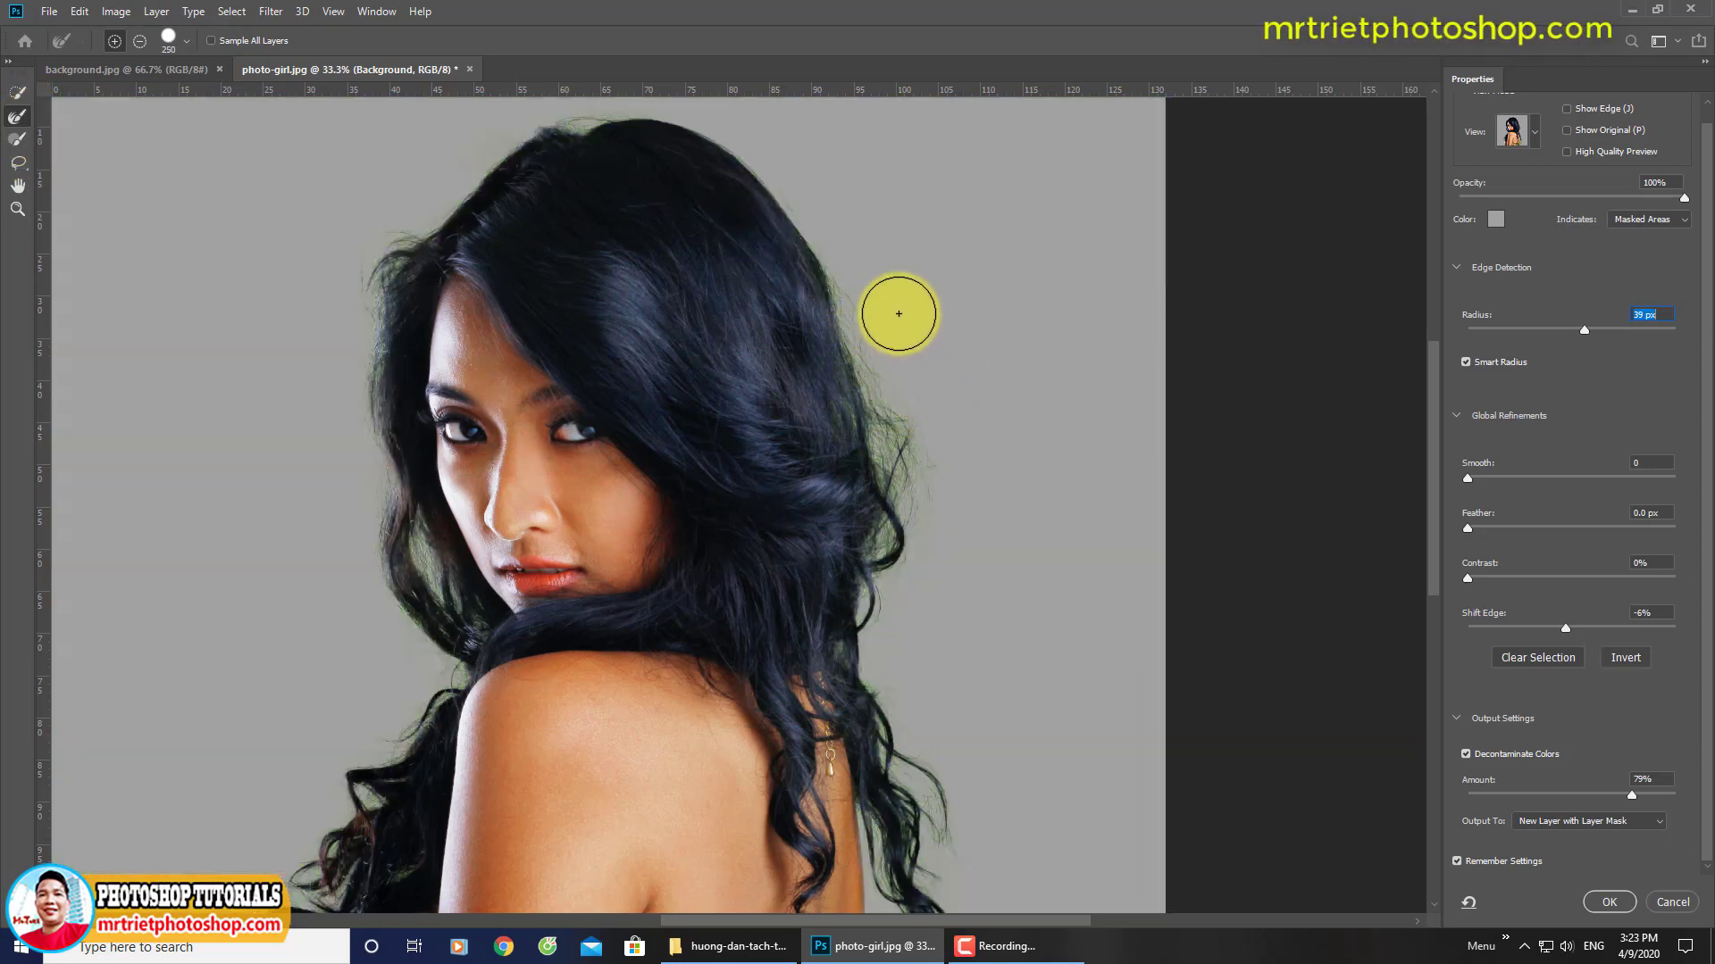
pyautogui.press(']')
pyautogui.press(']')
pyautogui.press(']')
pyautogui.press(']')
pyautogui.press(']')
pyautogui.press(']')
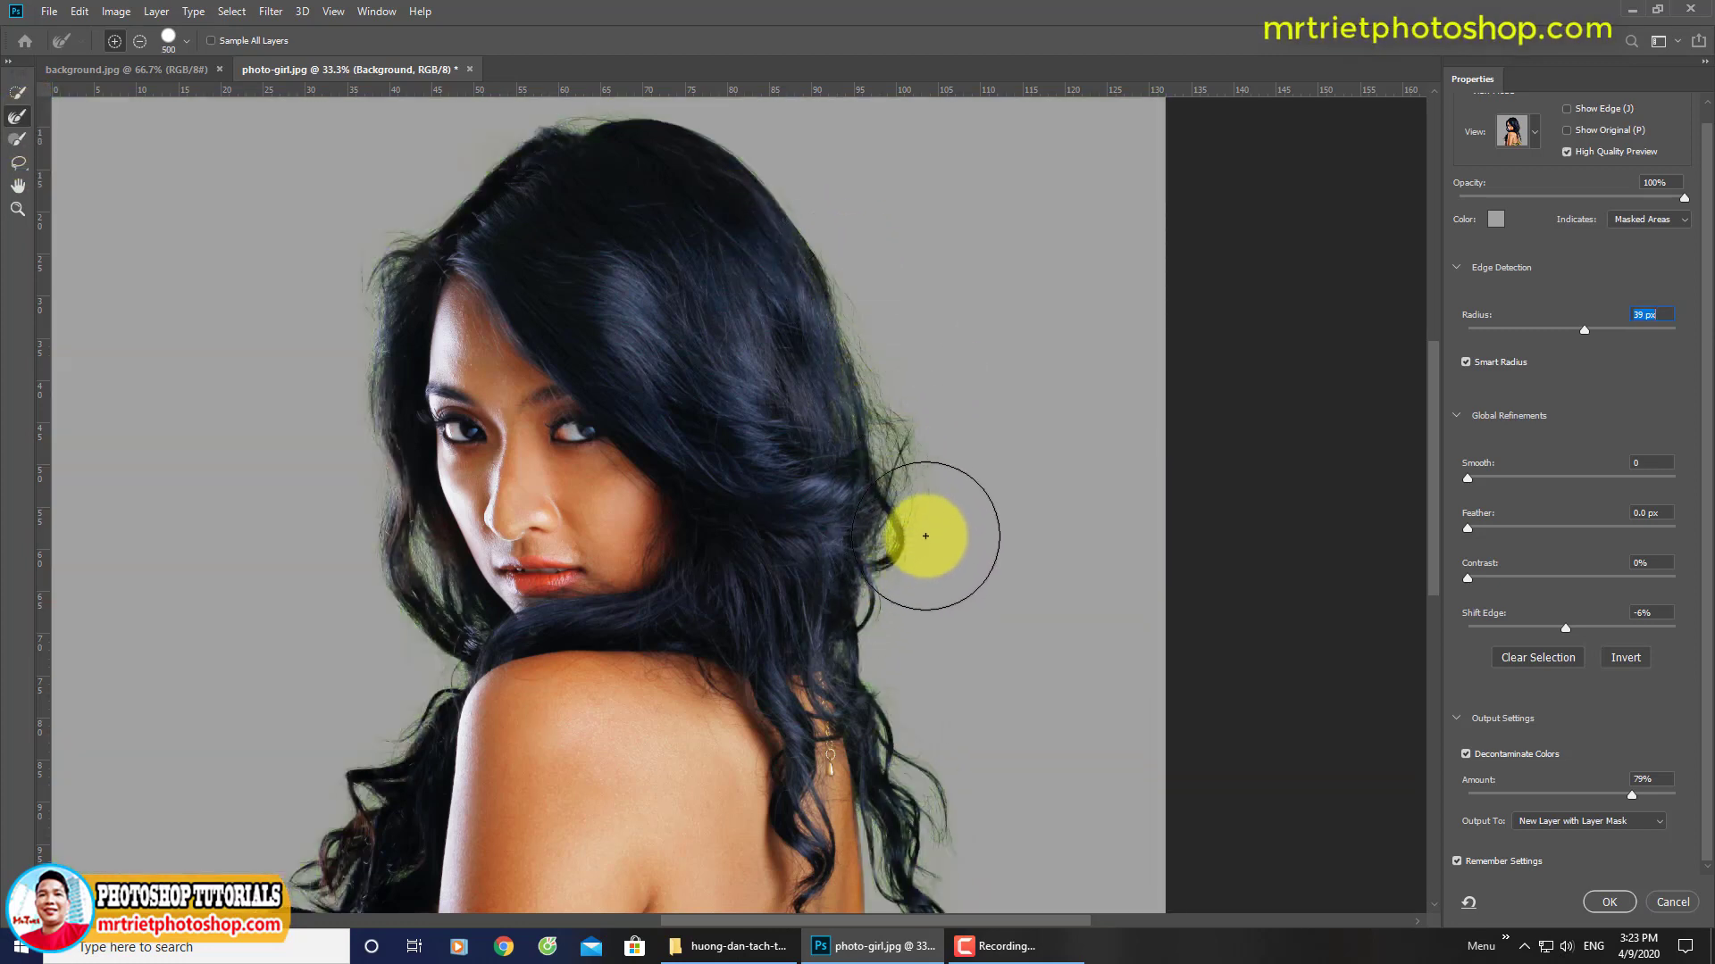
pyautogui.moveTo(925, 536); pyautogui.dragTo(933, 516)
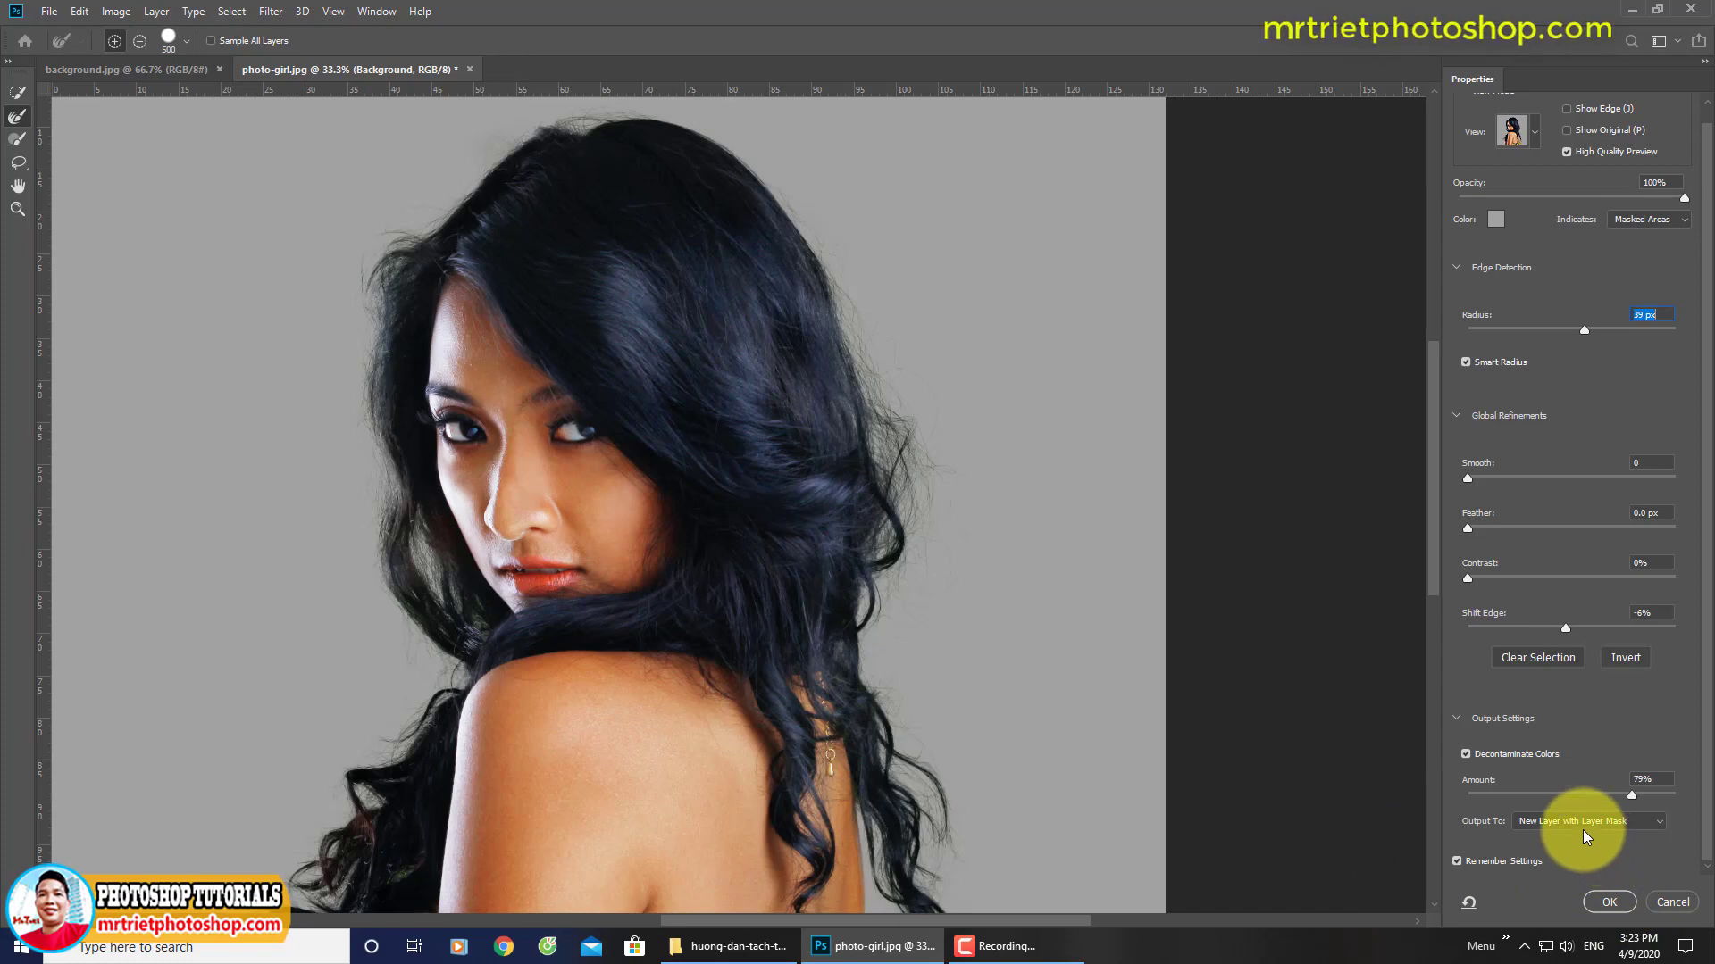
# Step: Apply the refinement as masked layer Background copy 2 and delete the old Background copy layer
pyautogui.click(1608, 902)
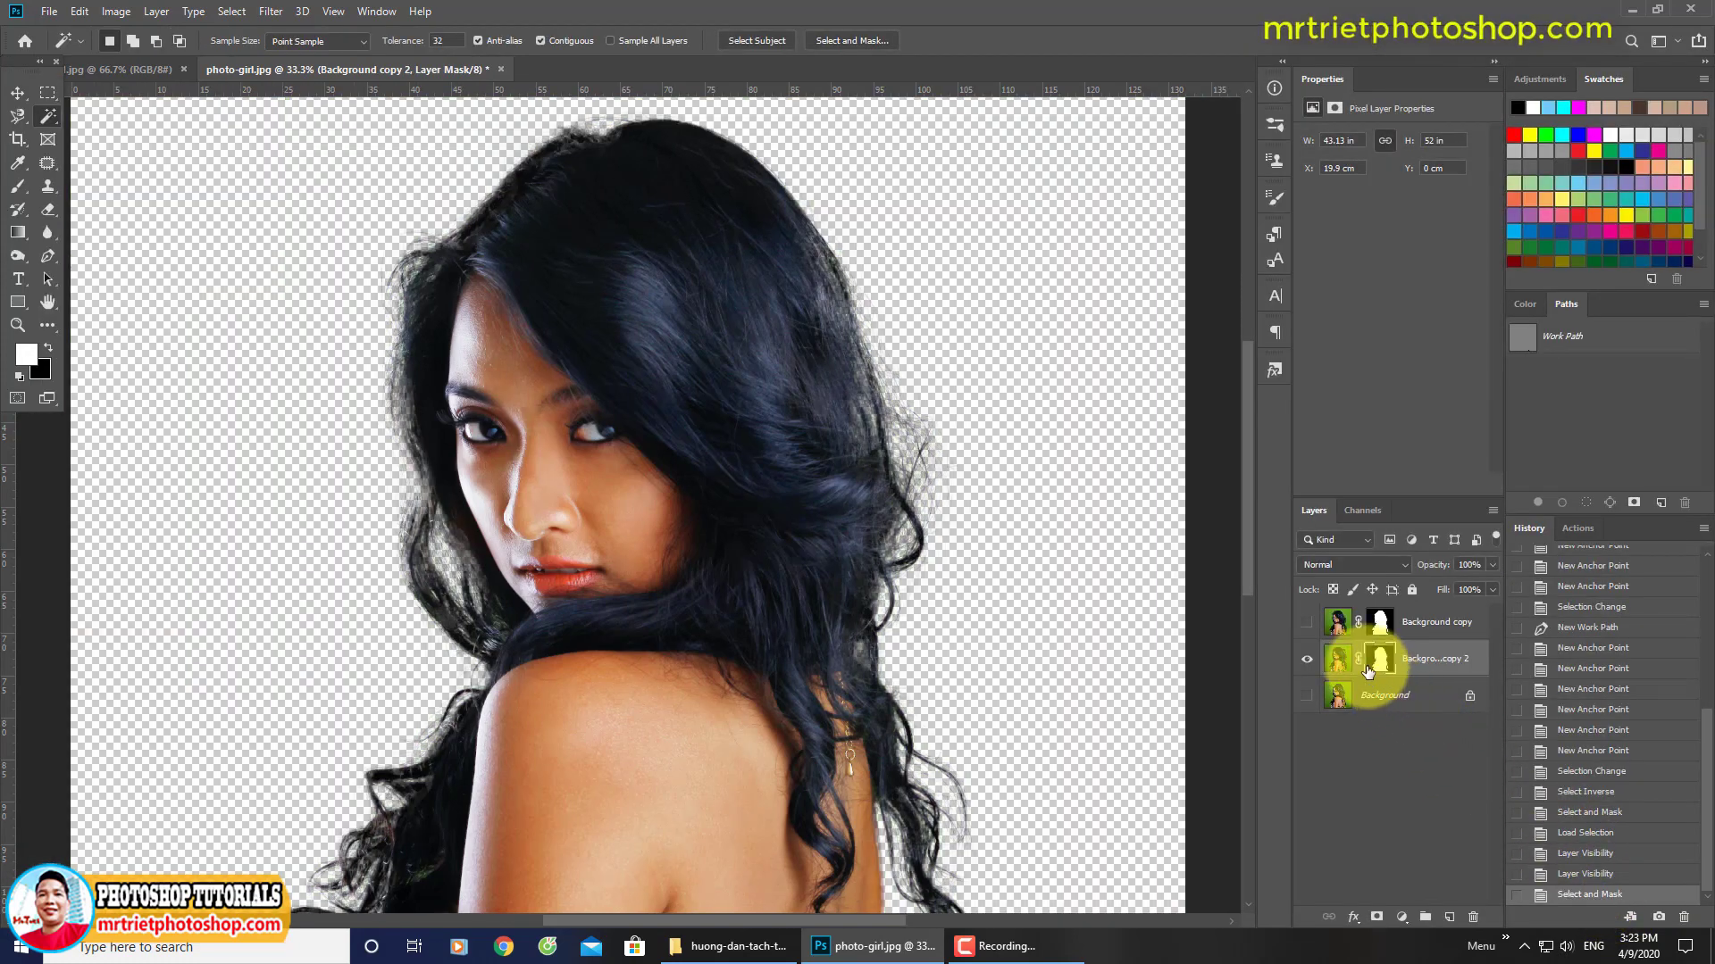
pyautogui.click(1427, 625)
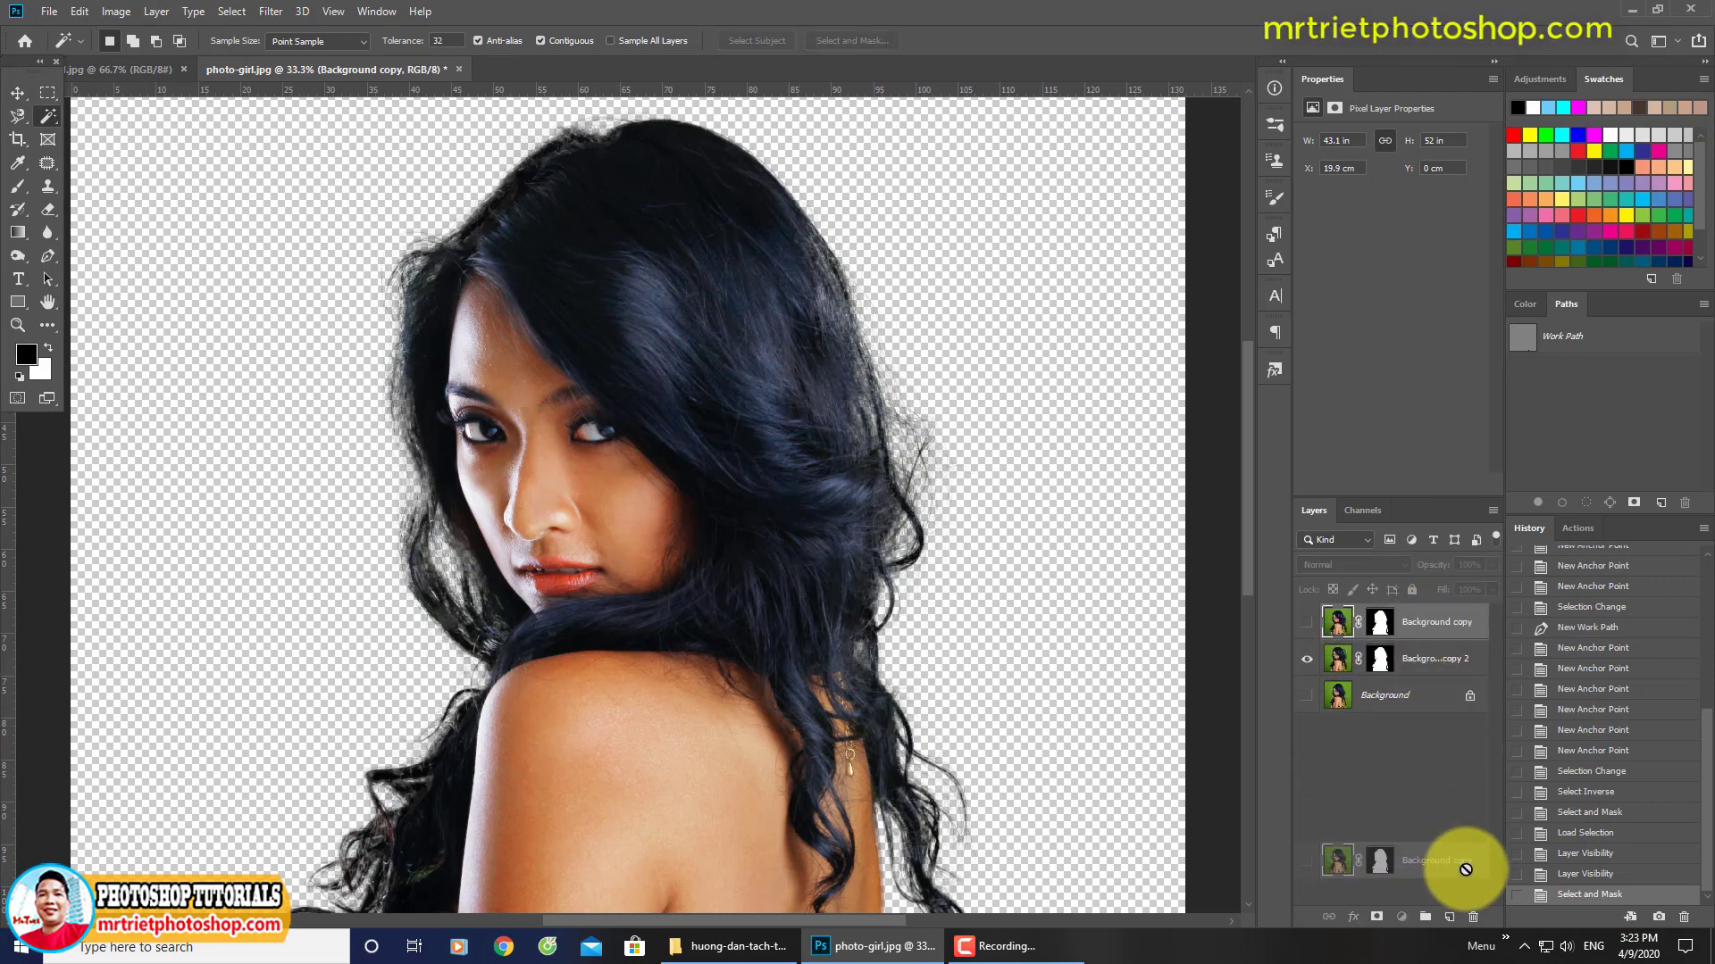
pyautogui.moveTo(1427, 620); pyautogui.dragTo(1473, 917)
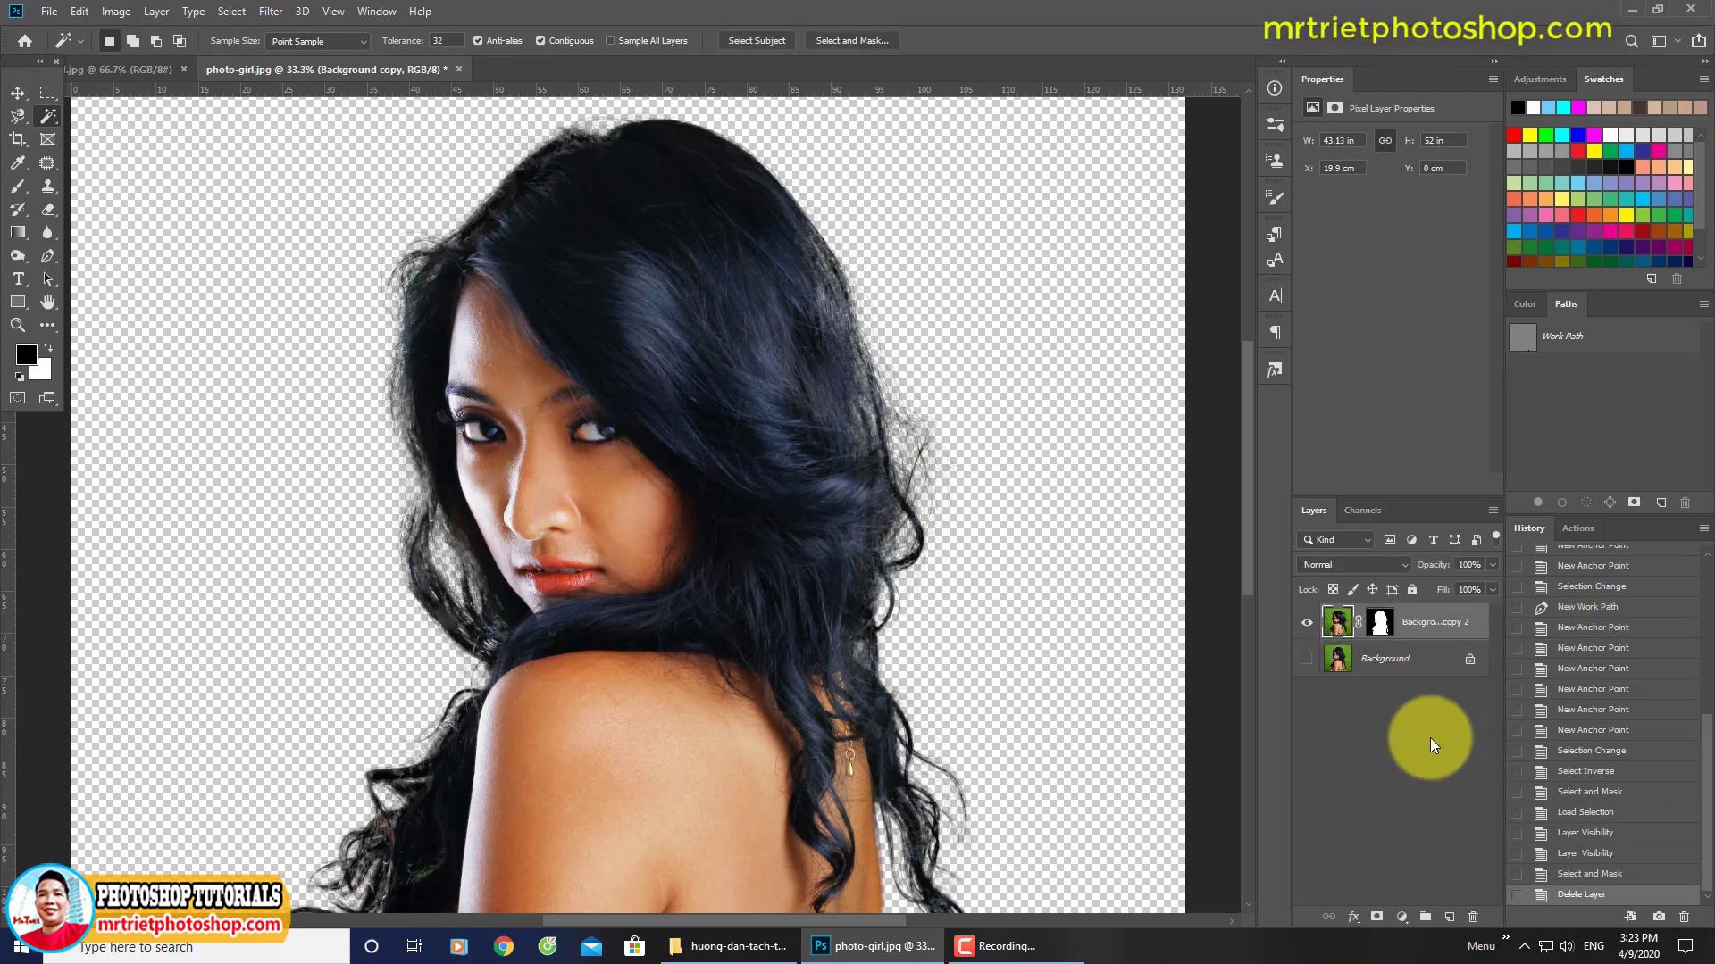
# Step: Display the Background copy 2 layer mask alone and inspect its hair edges
pyautogui.click(1380, 622)
pyautogui.hotkey('ctrl', '0')
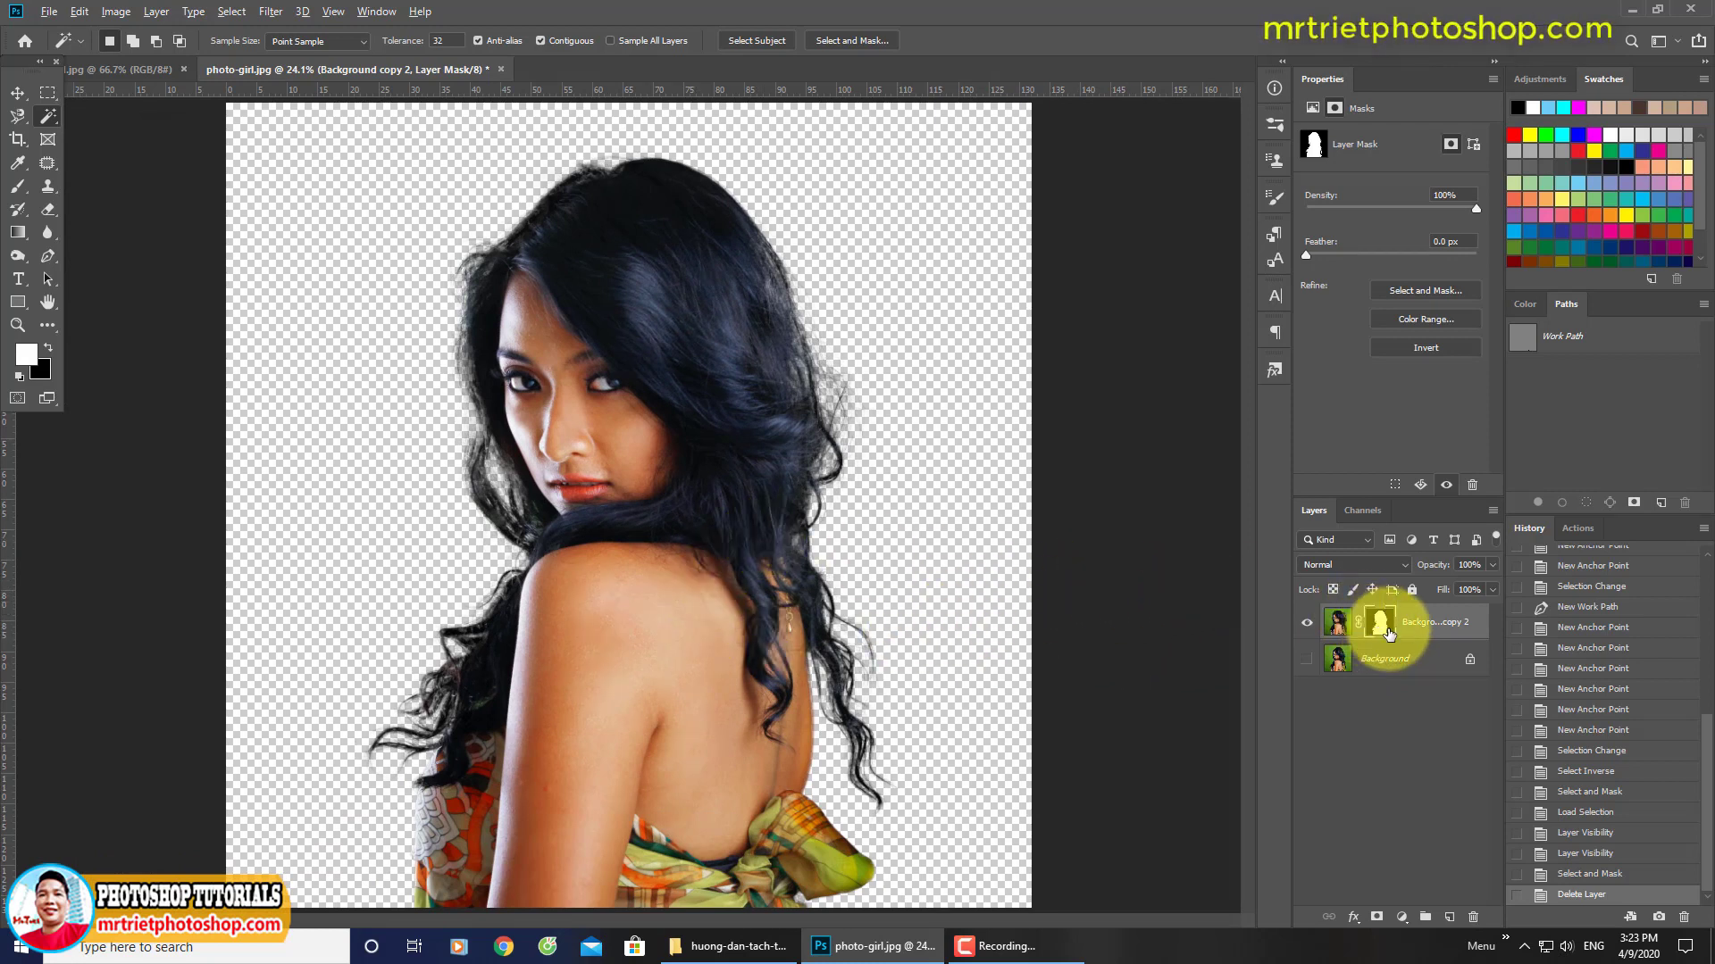
pyautogui.keyDown('alt'); pyautogui.click(1380, 625); pyautogui.keyUp('alt')
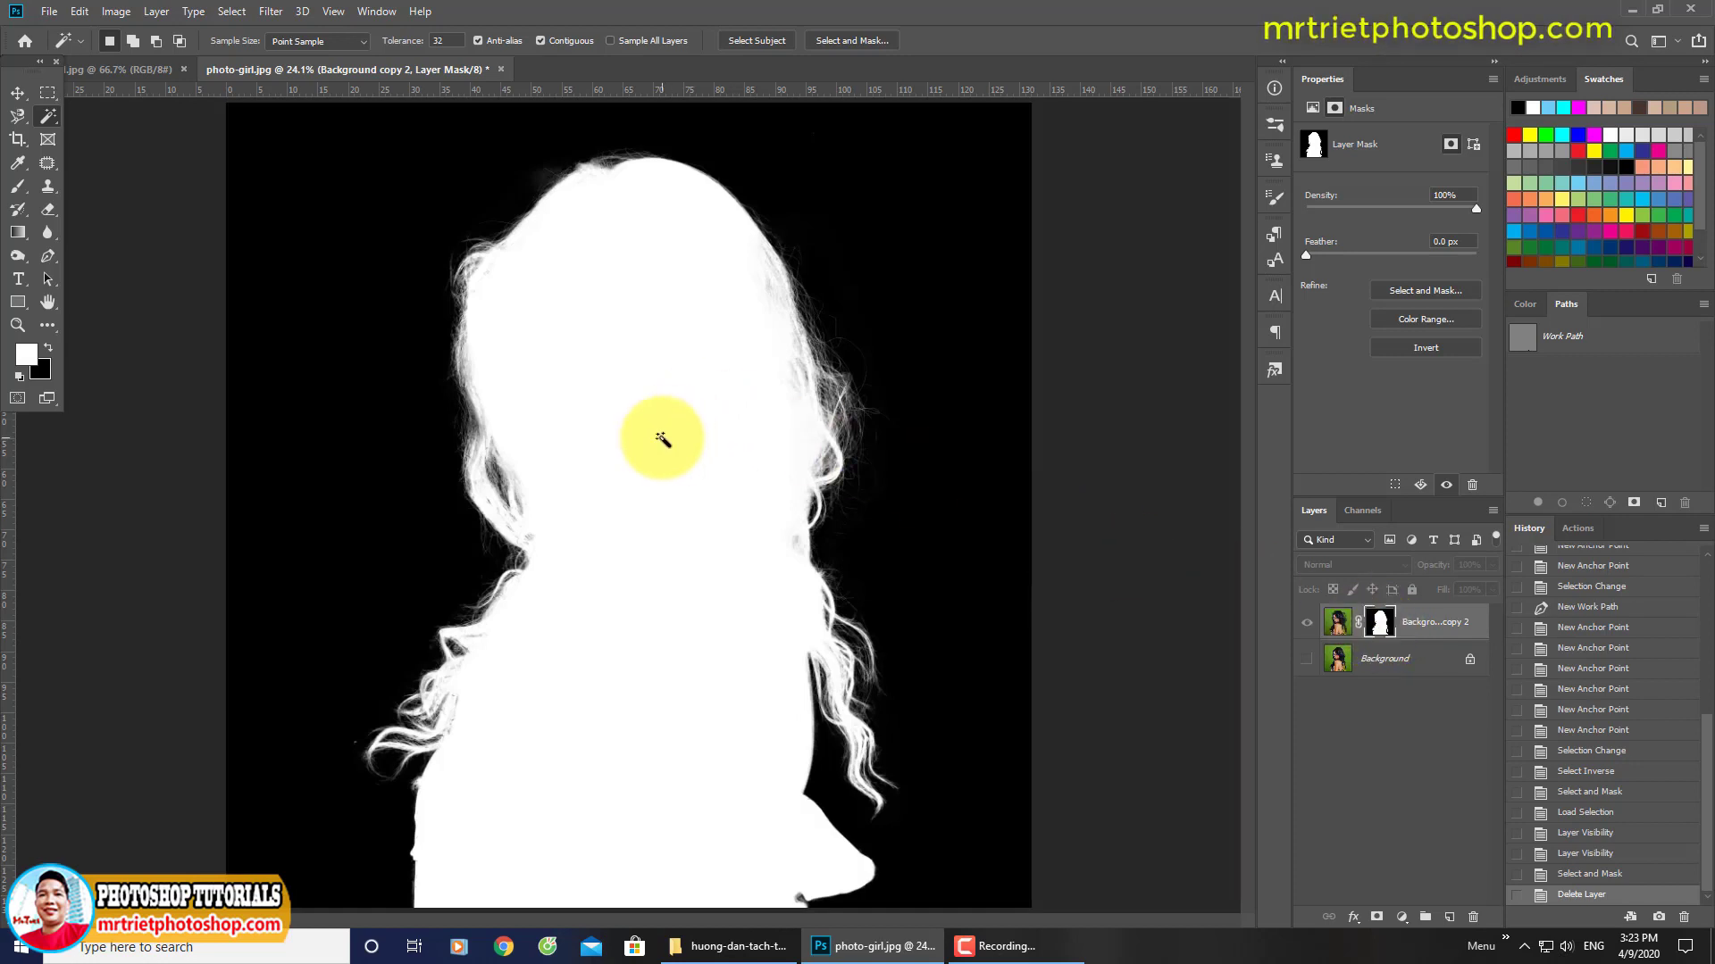
pyautogui.scroll(3, 571, 231)
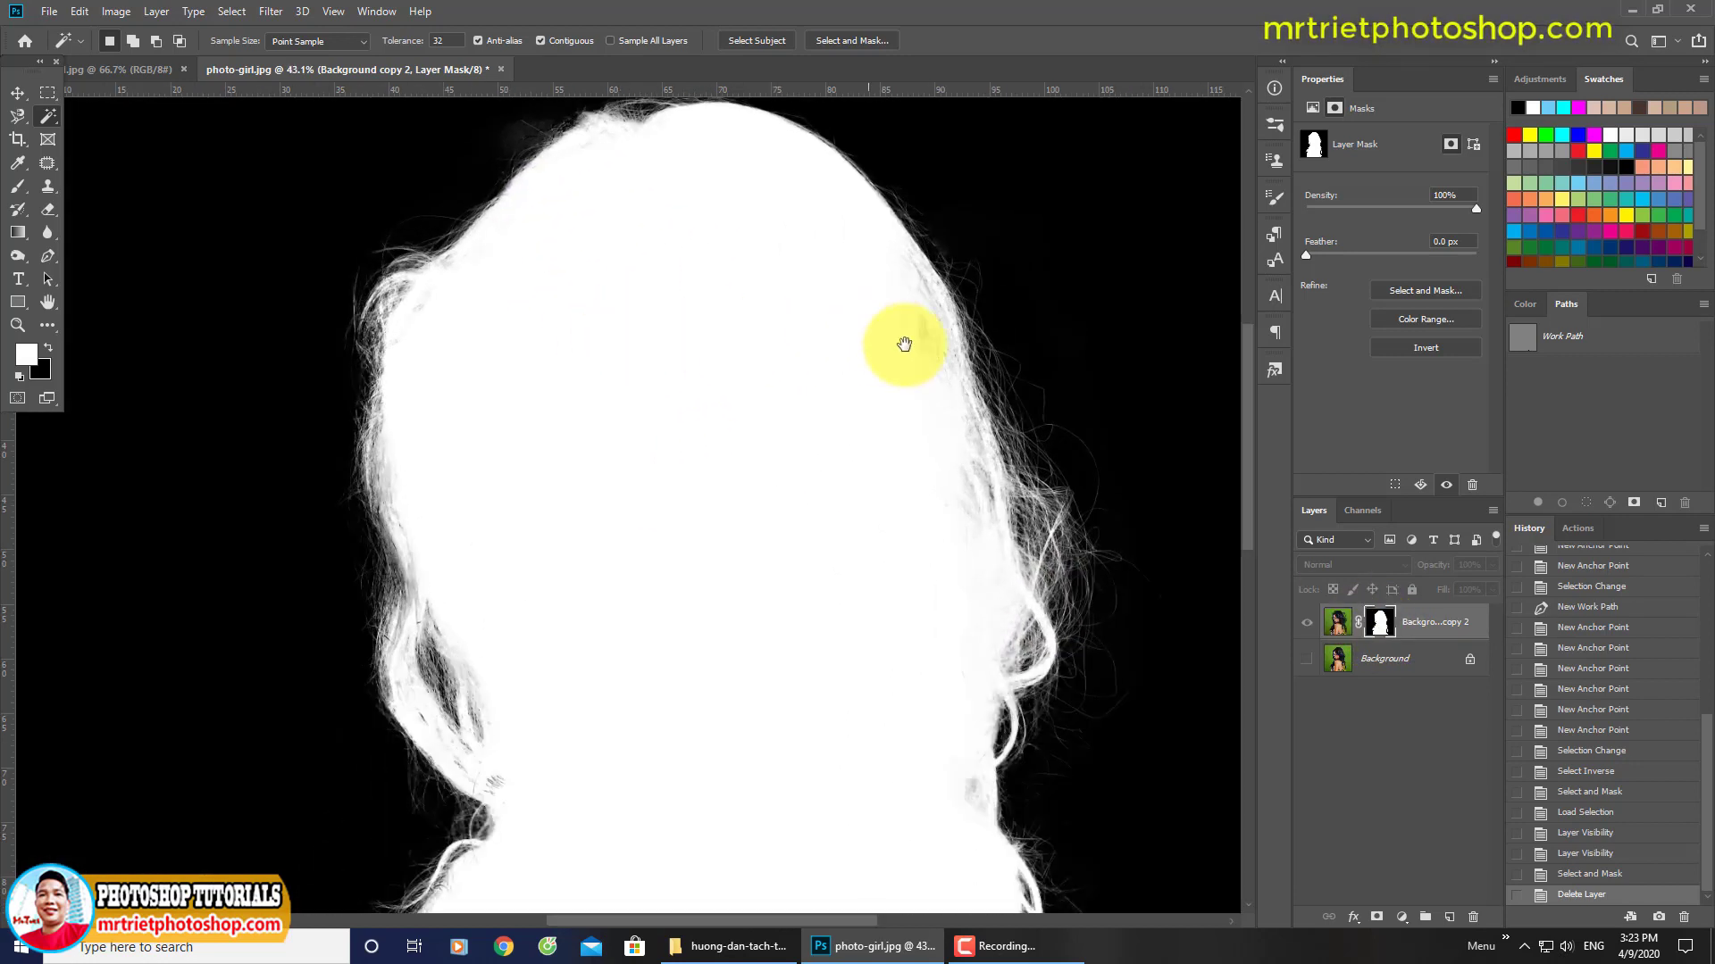
pyautogui.moveTo(876, 509); pyautogui.dragTo(762, 406)
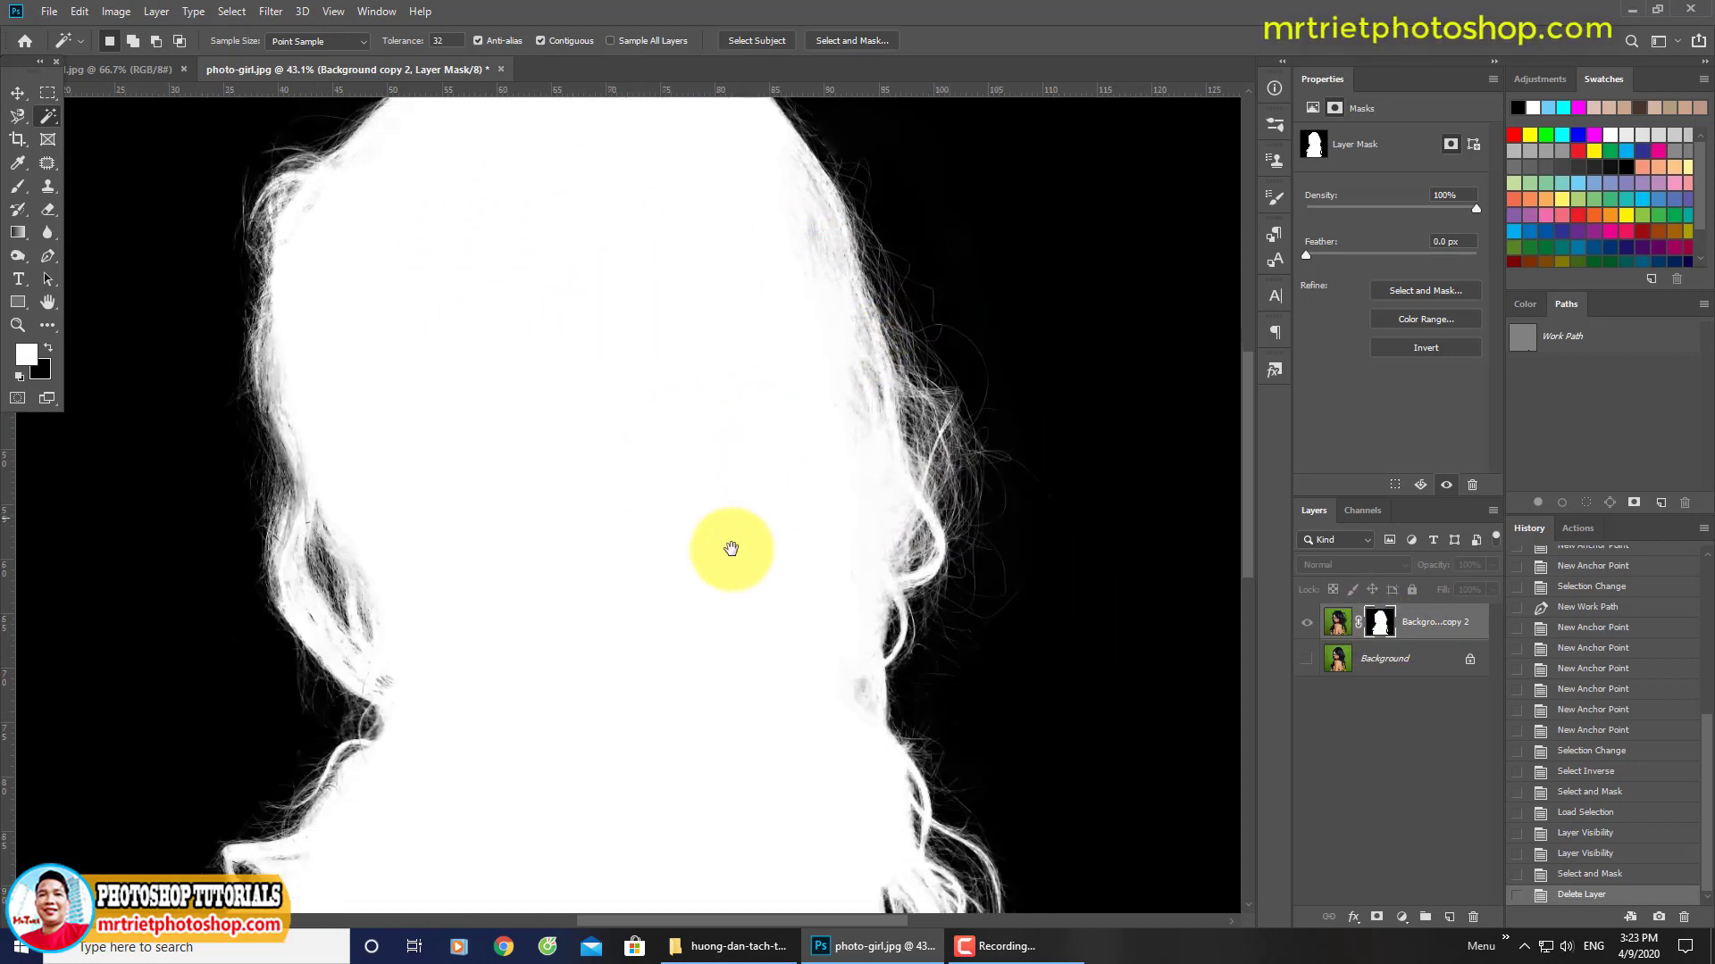
pyautogui.moveTo(732, 551); pyautogui.dragTo(732, 459)
pyautogui.moveTo(758, 605)
pyautogui.mouseDown()
pyautogui.moveTo(783, 451)
pyautogui.moveTo(715, 474)
pyautogui.mouseUp()
pyautogui.moveTo(845, 333); pyautogui.dragTo(825, 412)
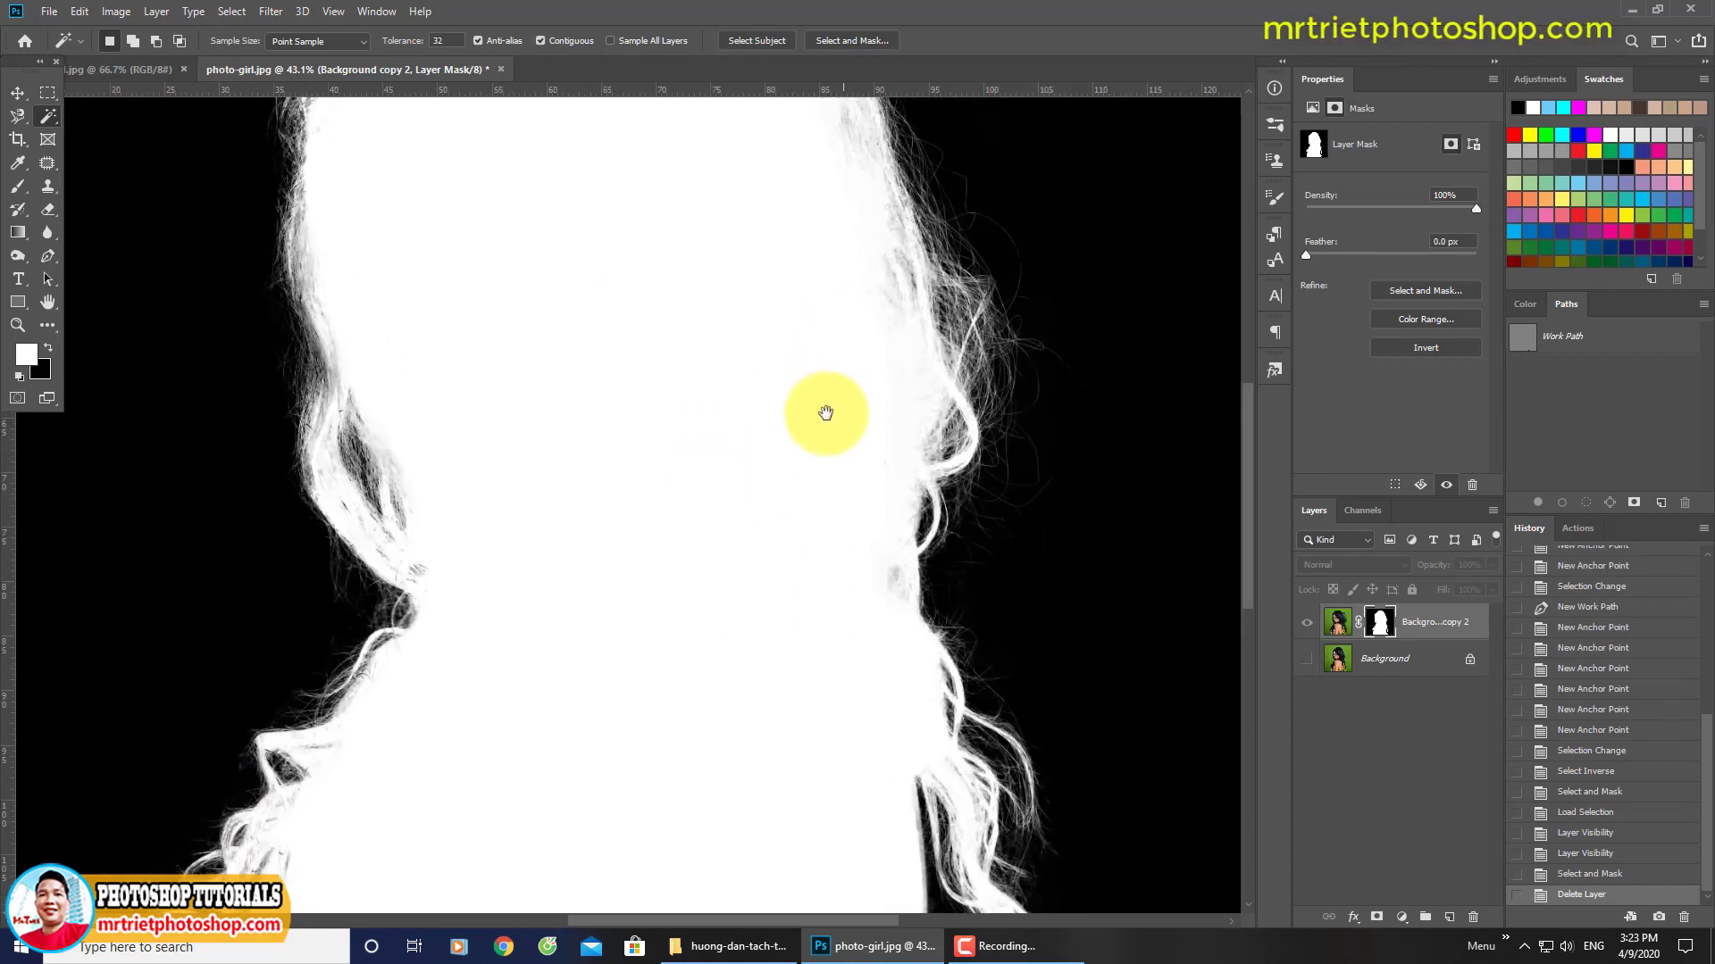
pyautogui.moveTo(807, 352); pyautogui.dragTo(800, 432)
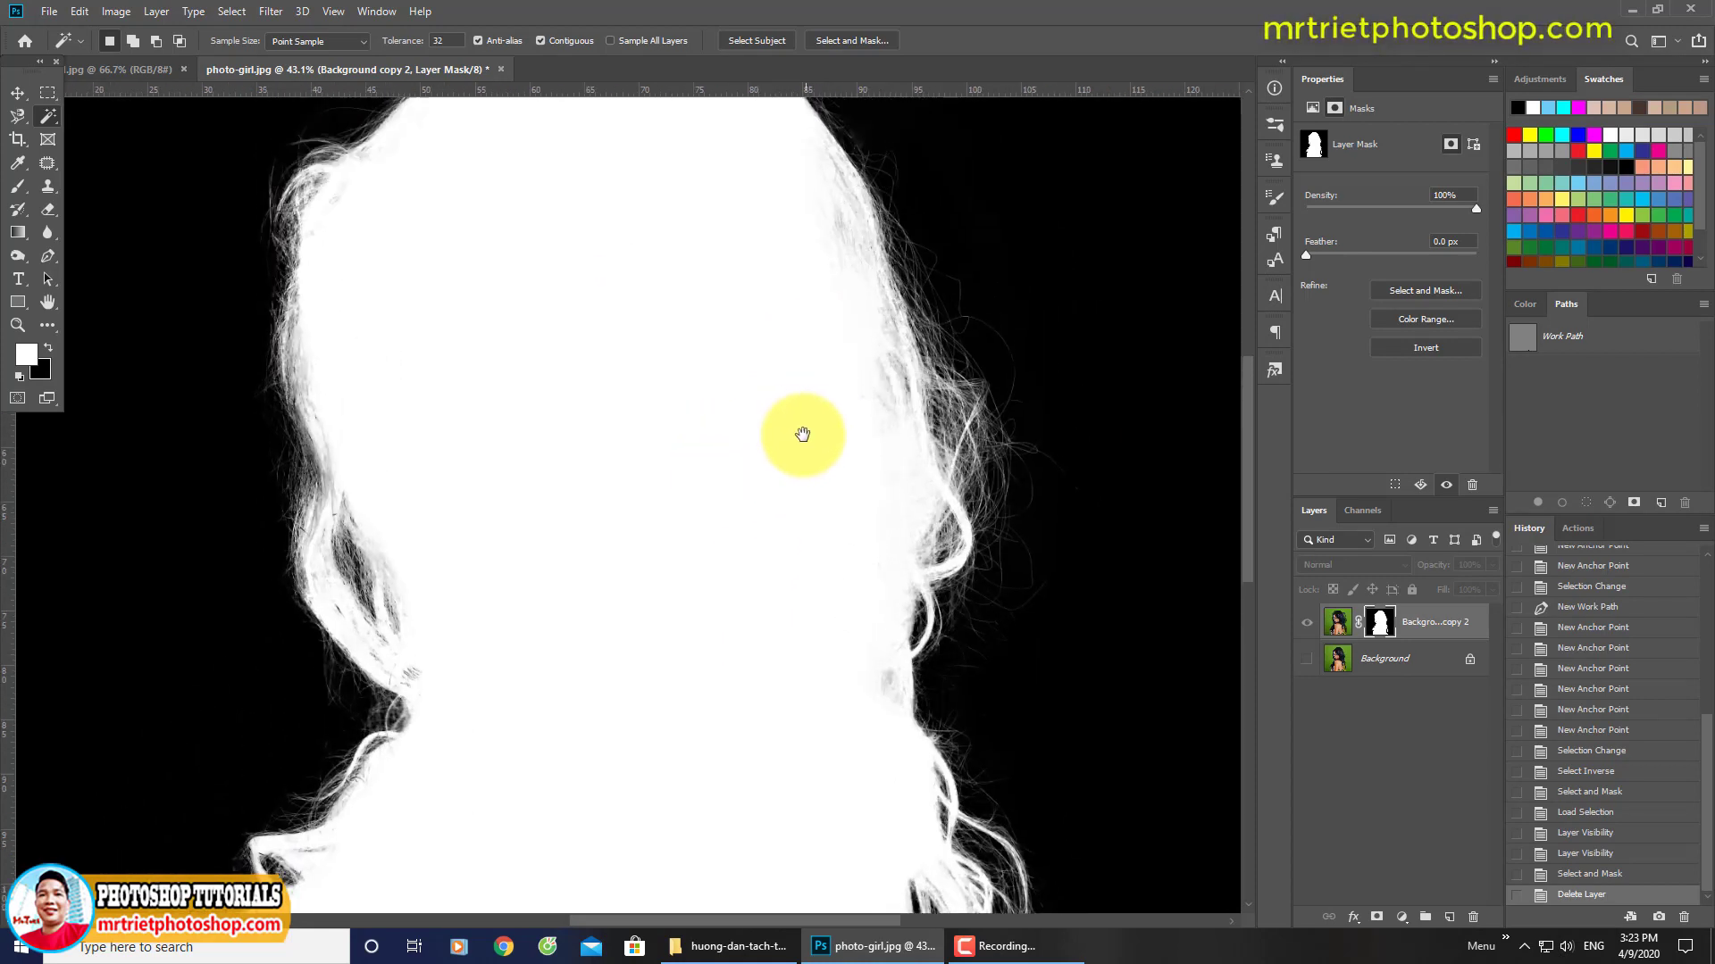
# Step: Compare by toggling the cutout and Background layer visibility, then return to the mask view
pyautogui.click(1305, 622)
pyautogui.click(1306, 622)
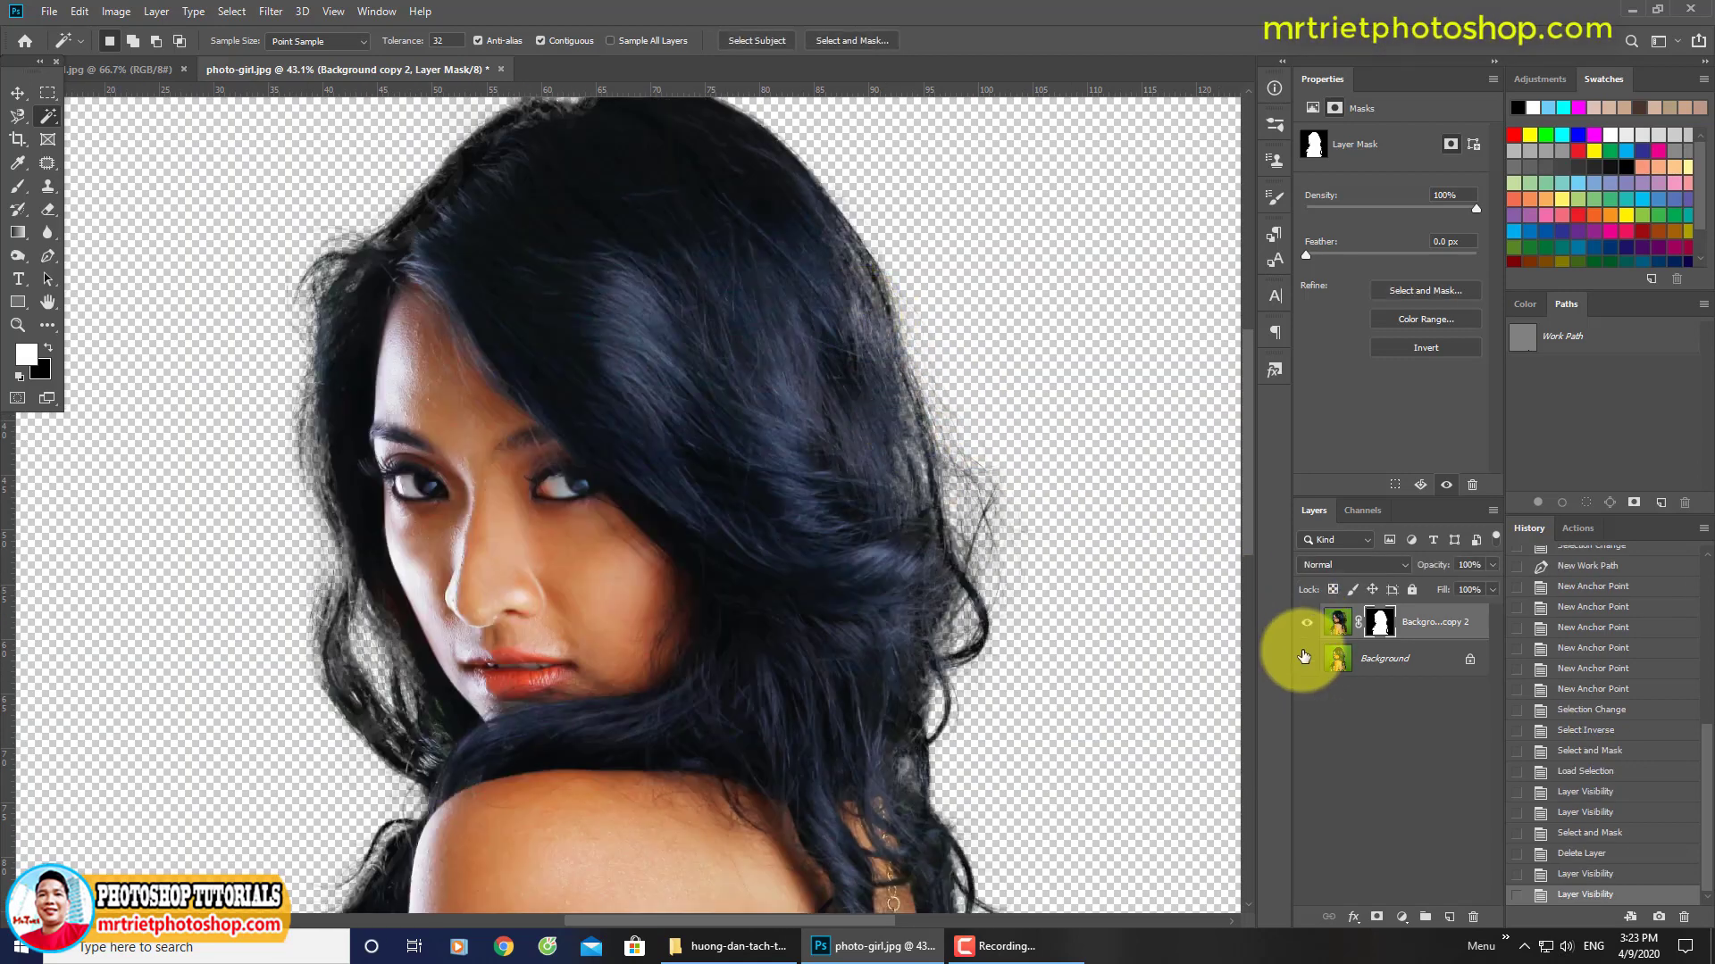
pyautogui.click(1306, 658)
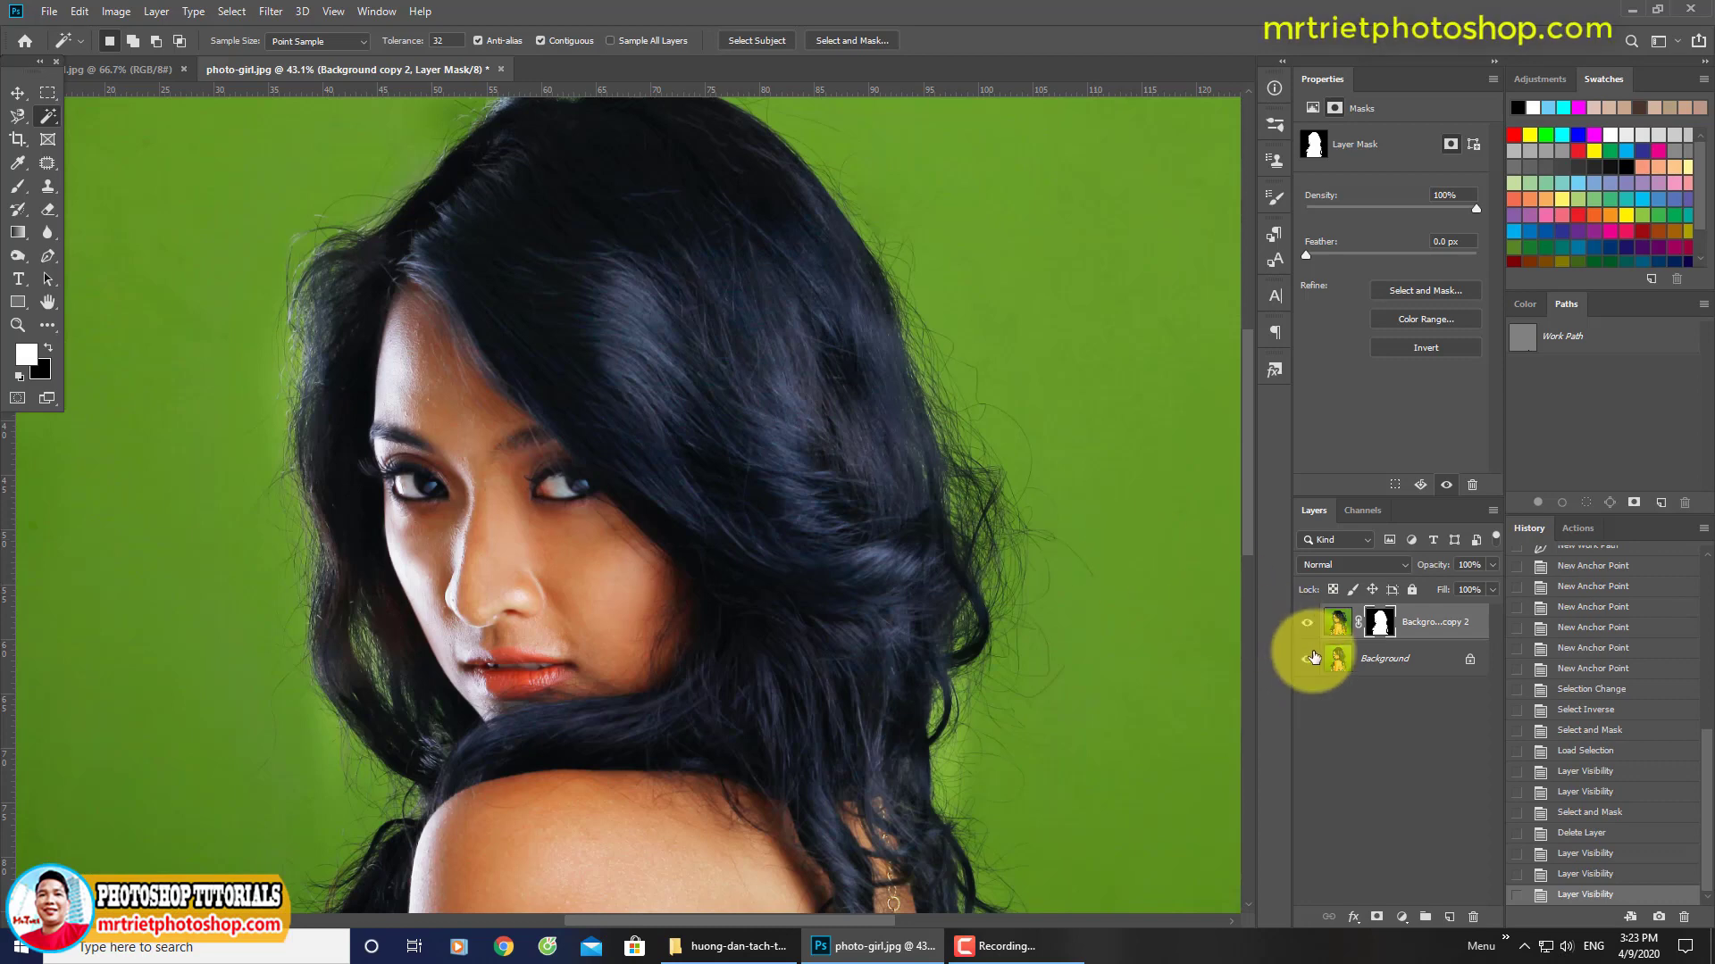
pyautogui.click(1305, 659)
pyautogui.keyDown('alt'); pyautogui.click(1380, 622); pyautogui.keyUp('alt')
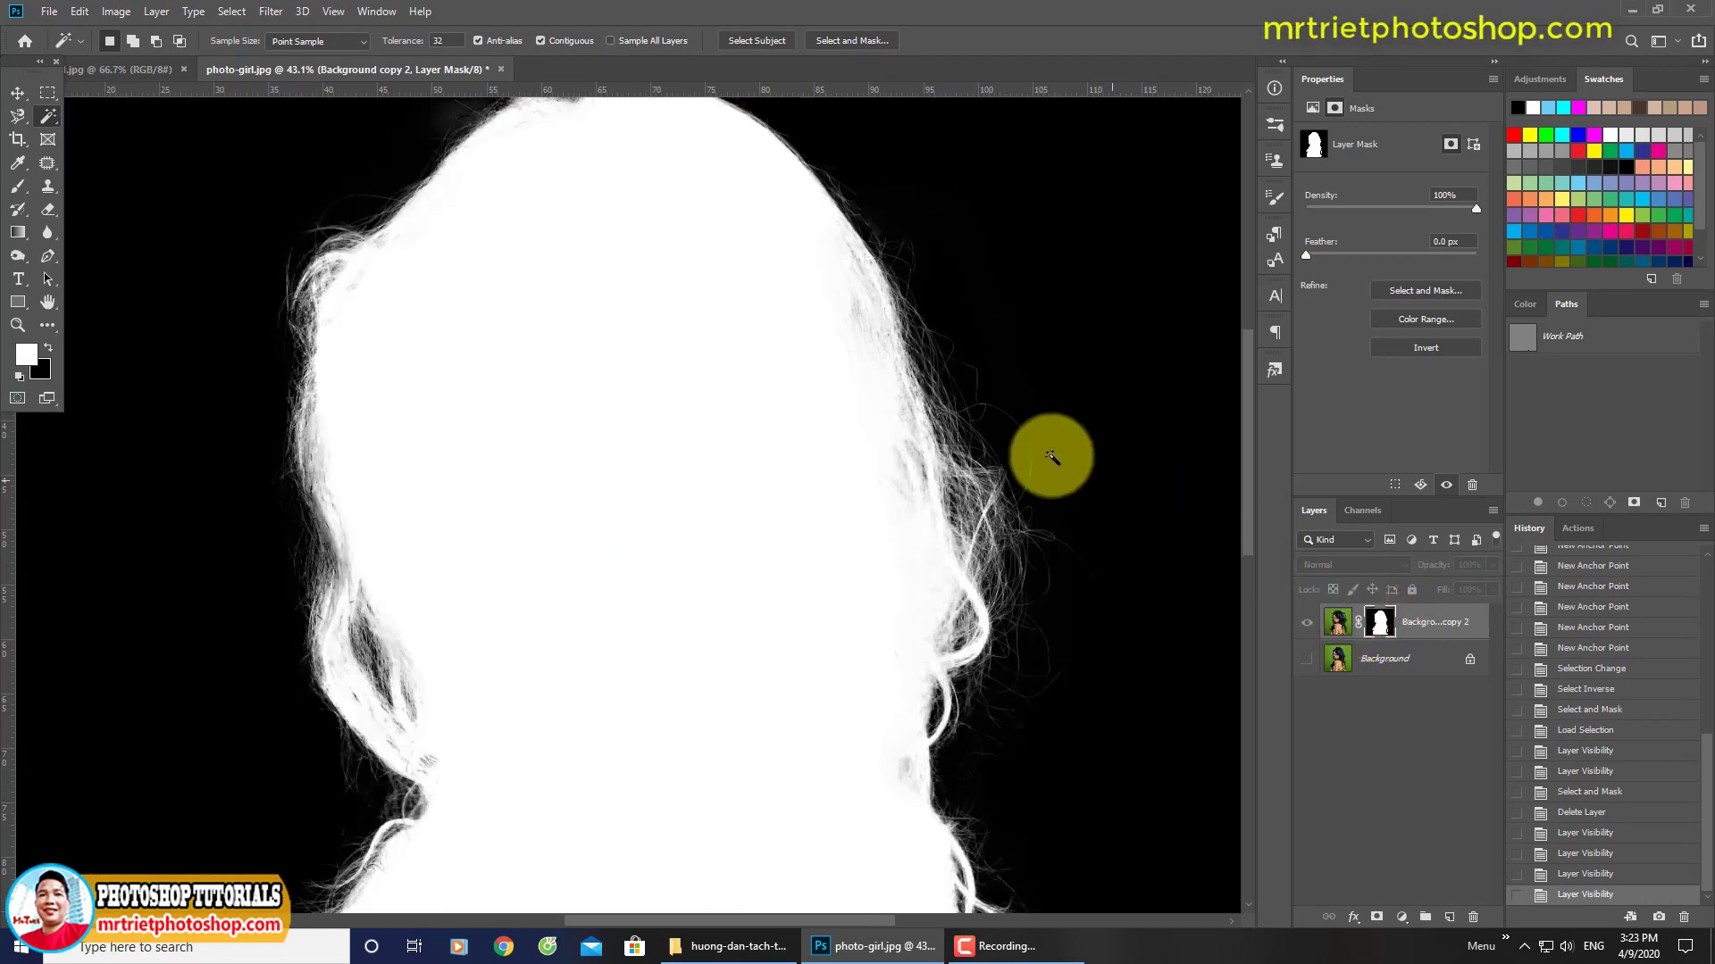
pyautogui.moveTo(661, 373); pyautogui.dragTo(714, 422)
pyautogui.click(17, 188)
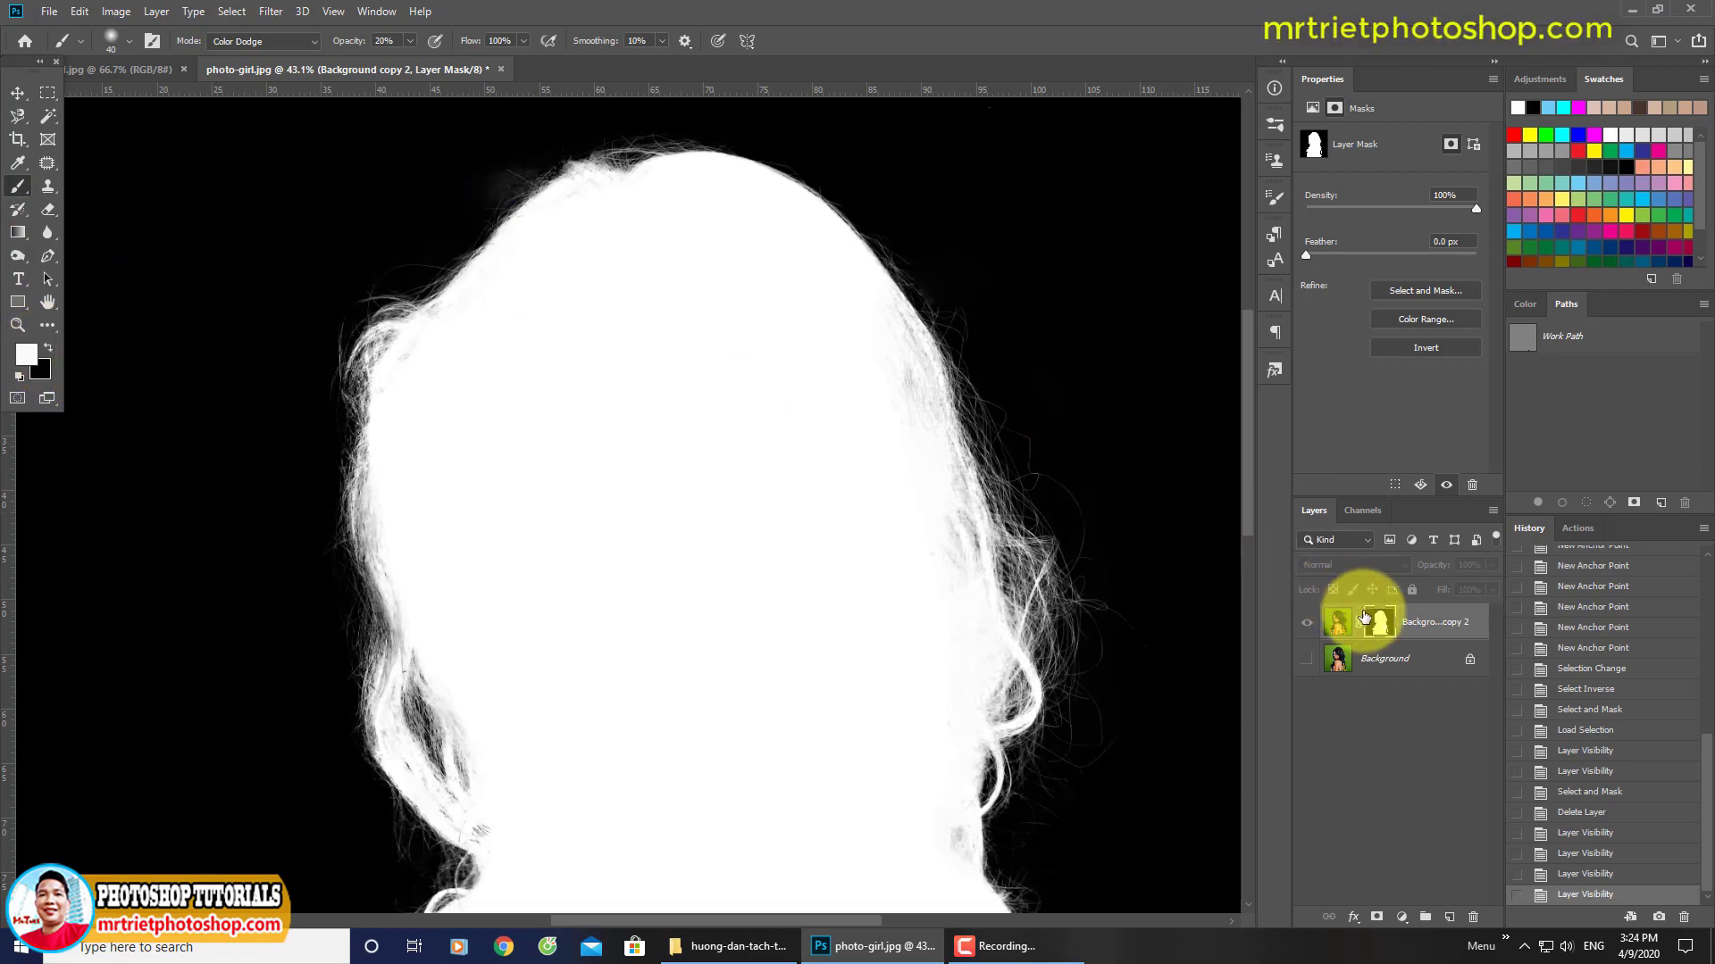
# Step: Set the brush to Color Dodge mode at 100 px with white as the painting colour
pyautogui.click(131, 307)
pyautogui.press('x')
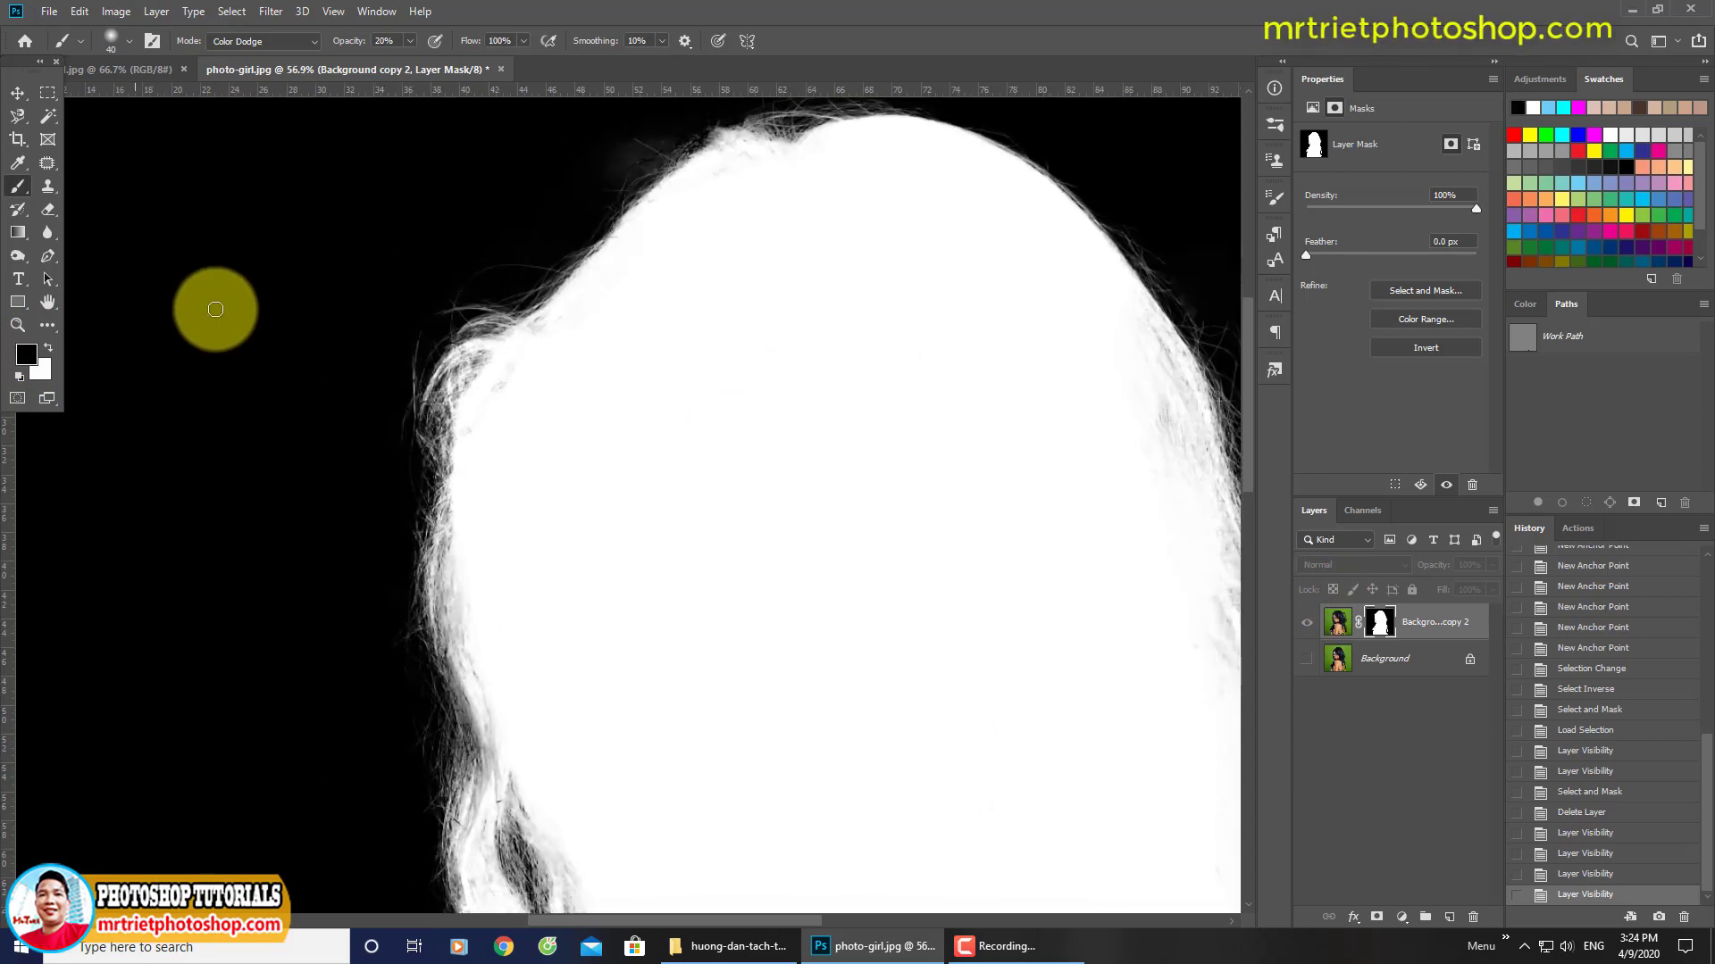
pyautogui.click(259, 39)
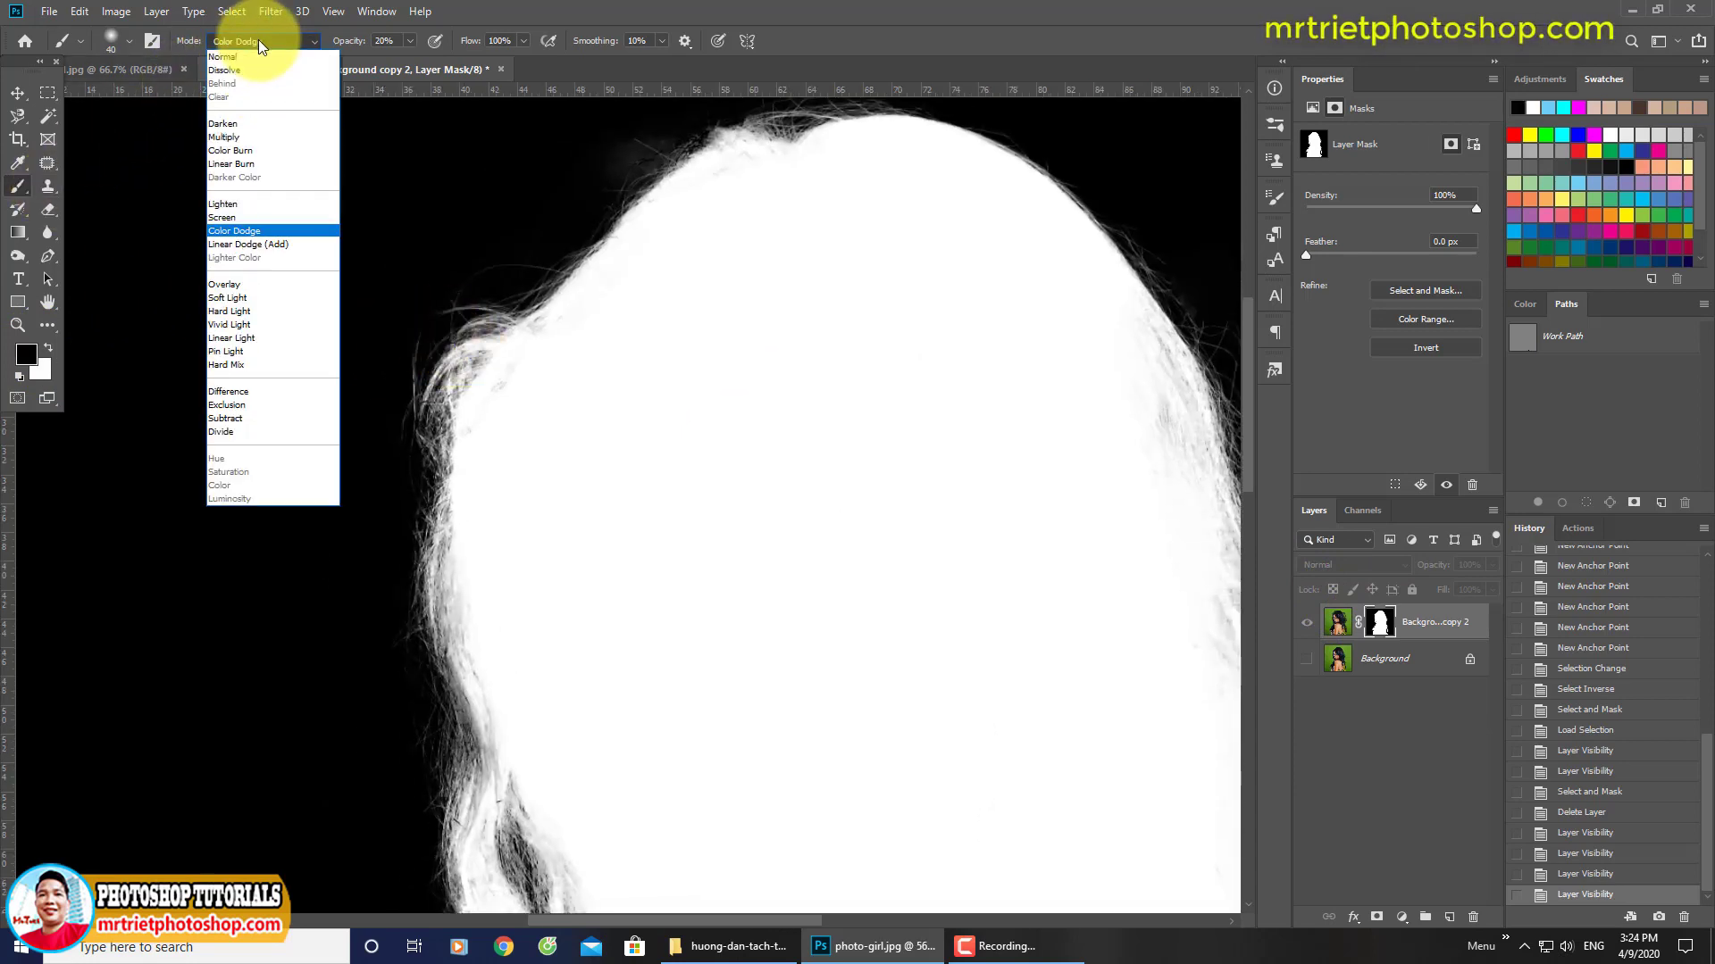
pyautogui.click(250, 231)
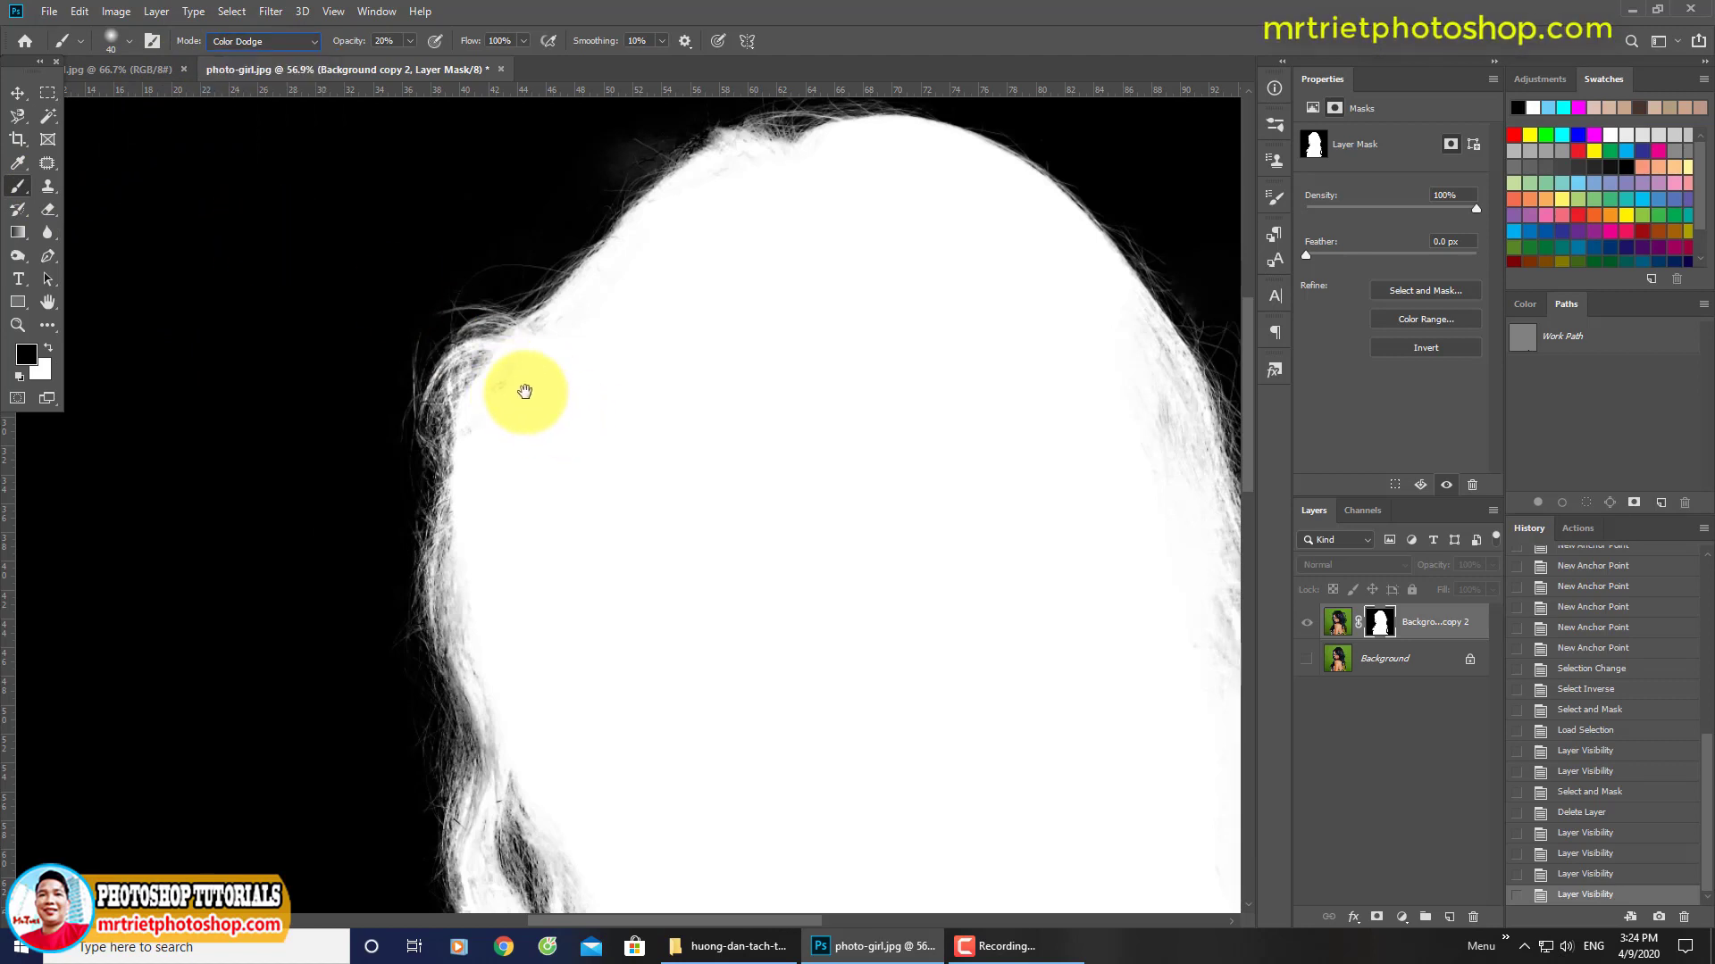
pyautogui.moveTo(555, 353)
pyautogui.mouseDown()
pyautogui.moveTo(497, 352)
pyautogui.moveTo(444, 179)
pyautogui.mouseUp()
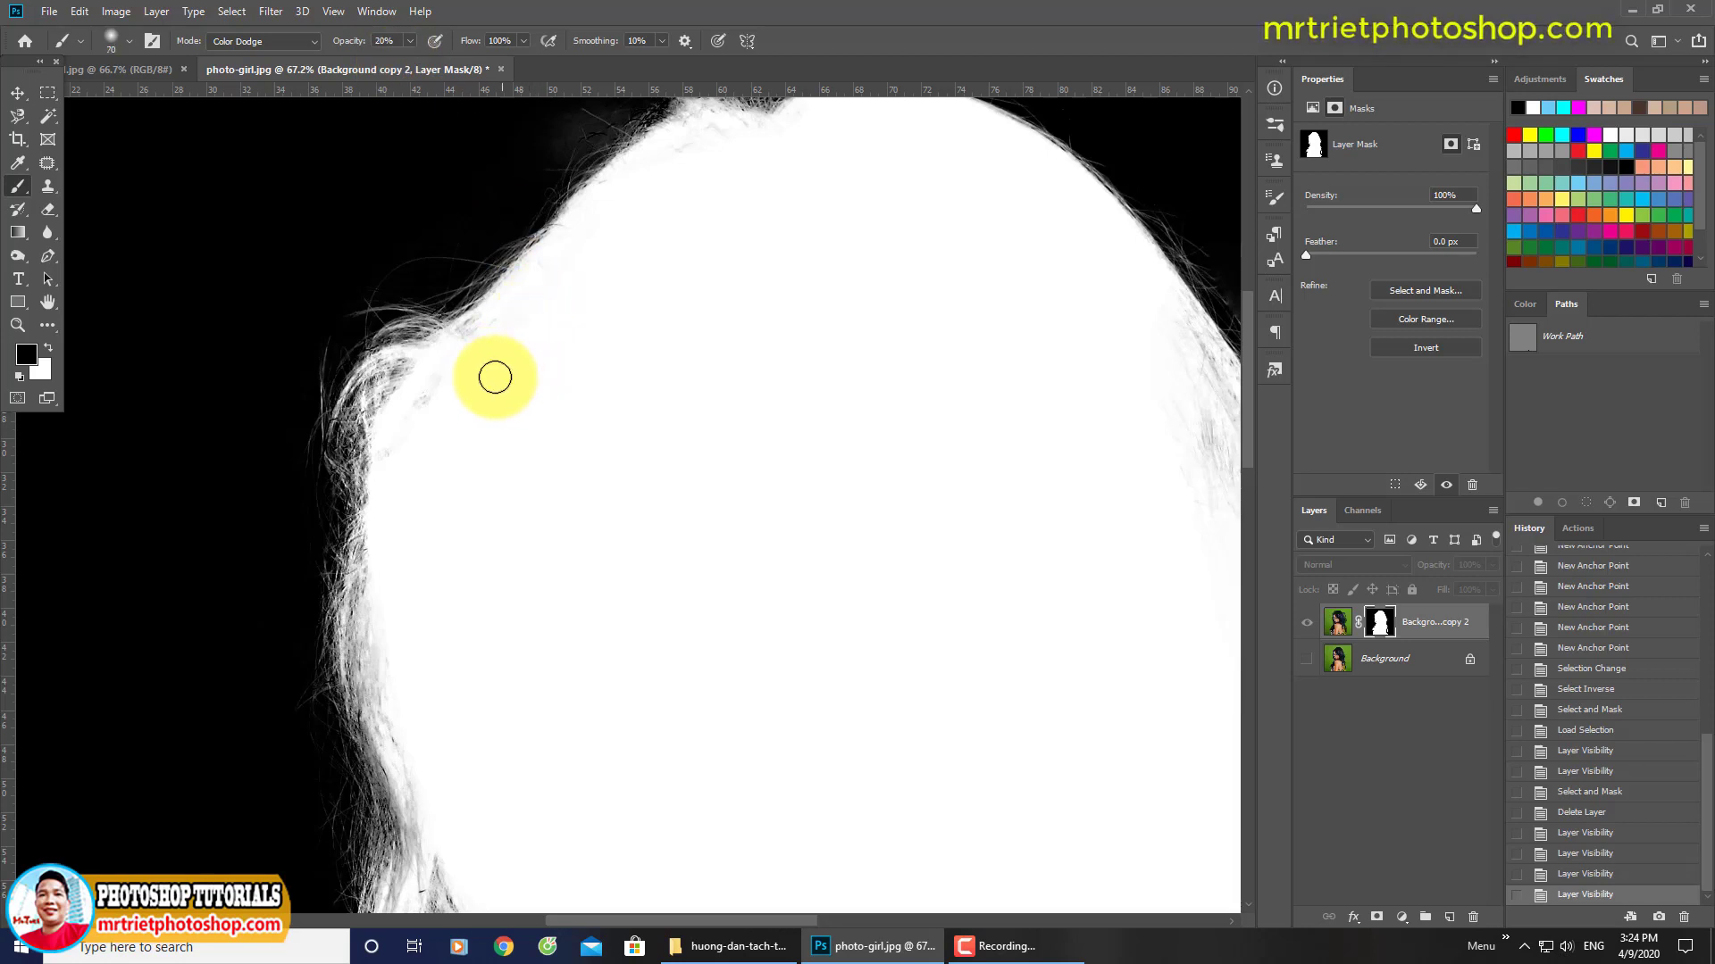
pyautogui.press(']')
pyautogui.press(']')
pyautogui.press(']')
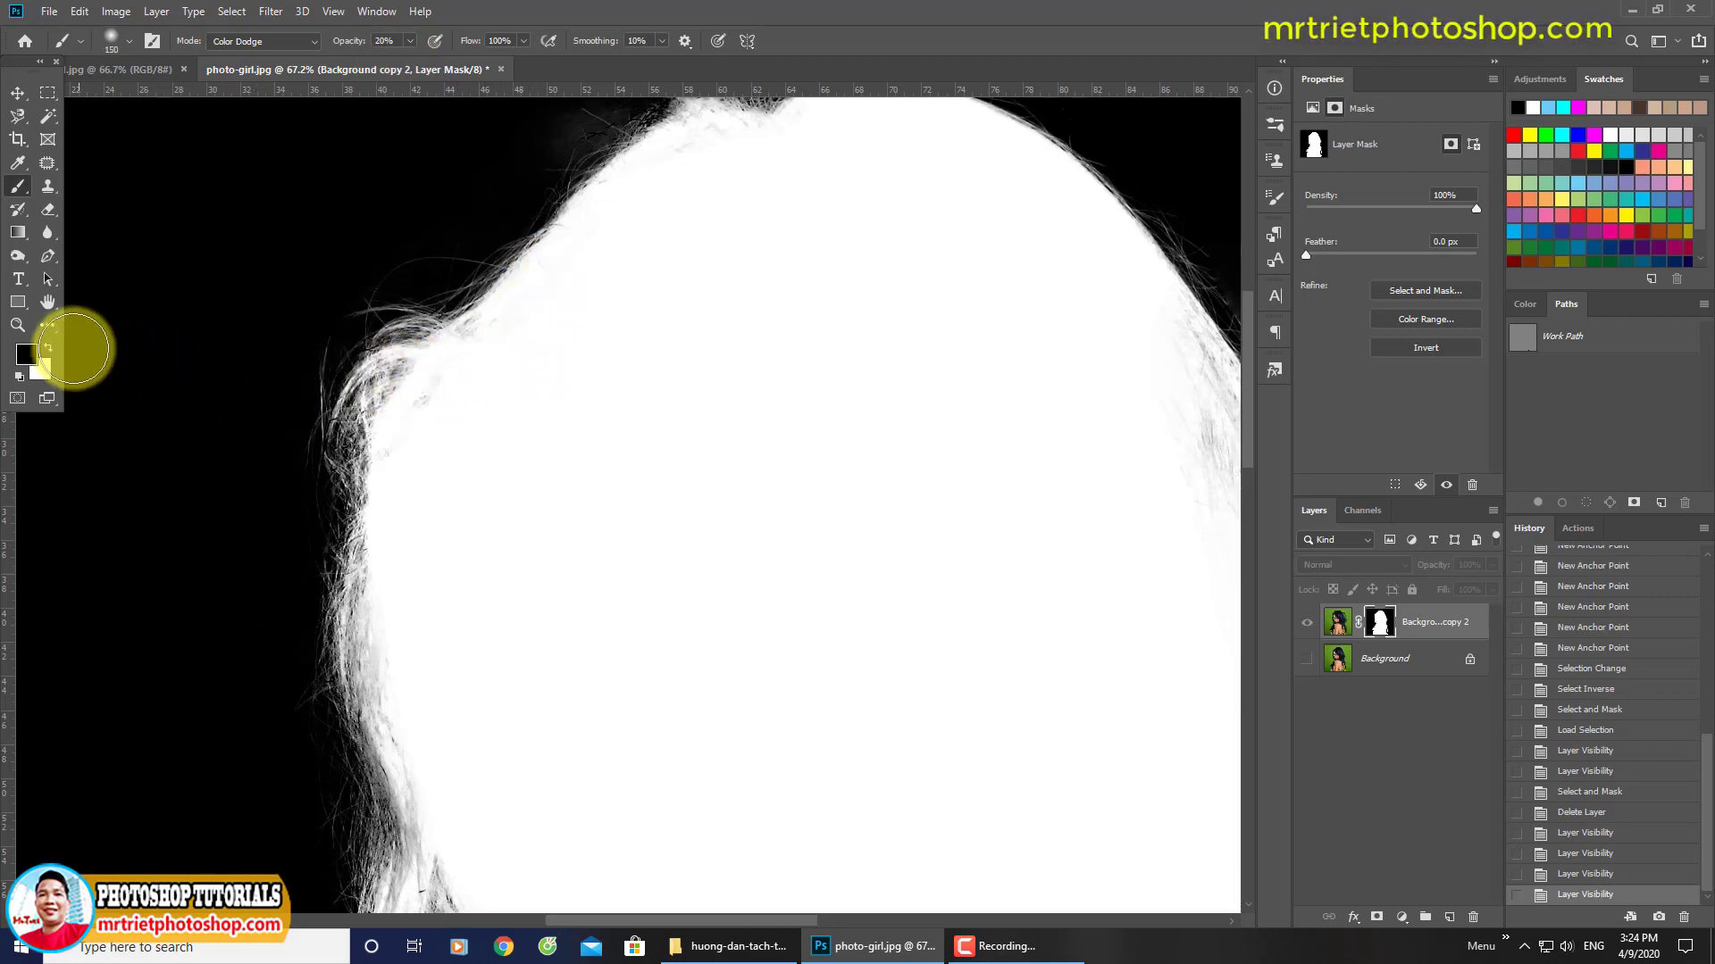
pyautogui.click(48, 349)
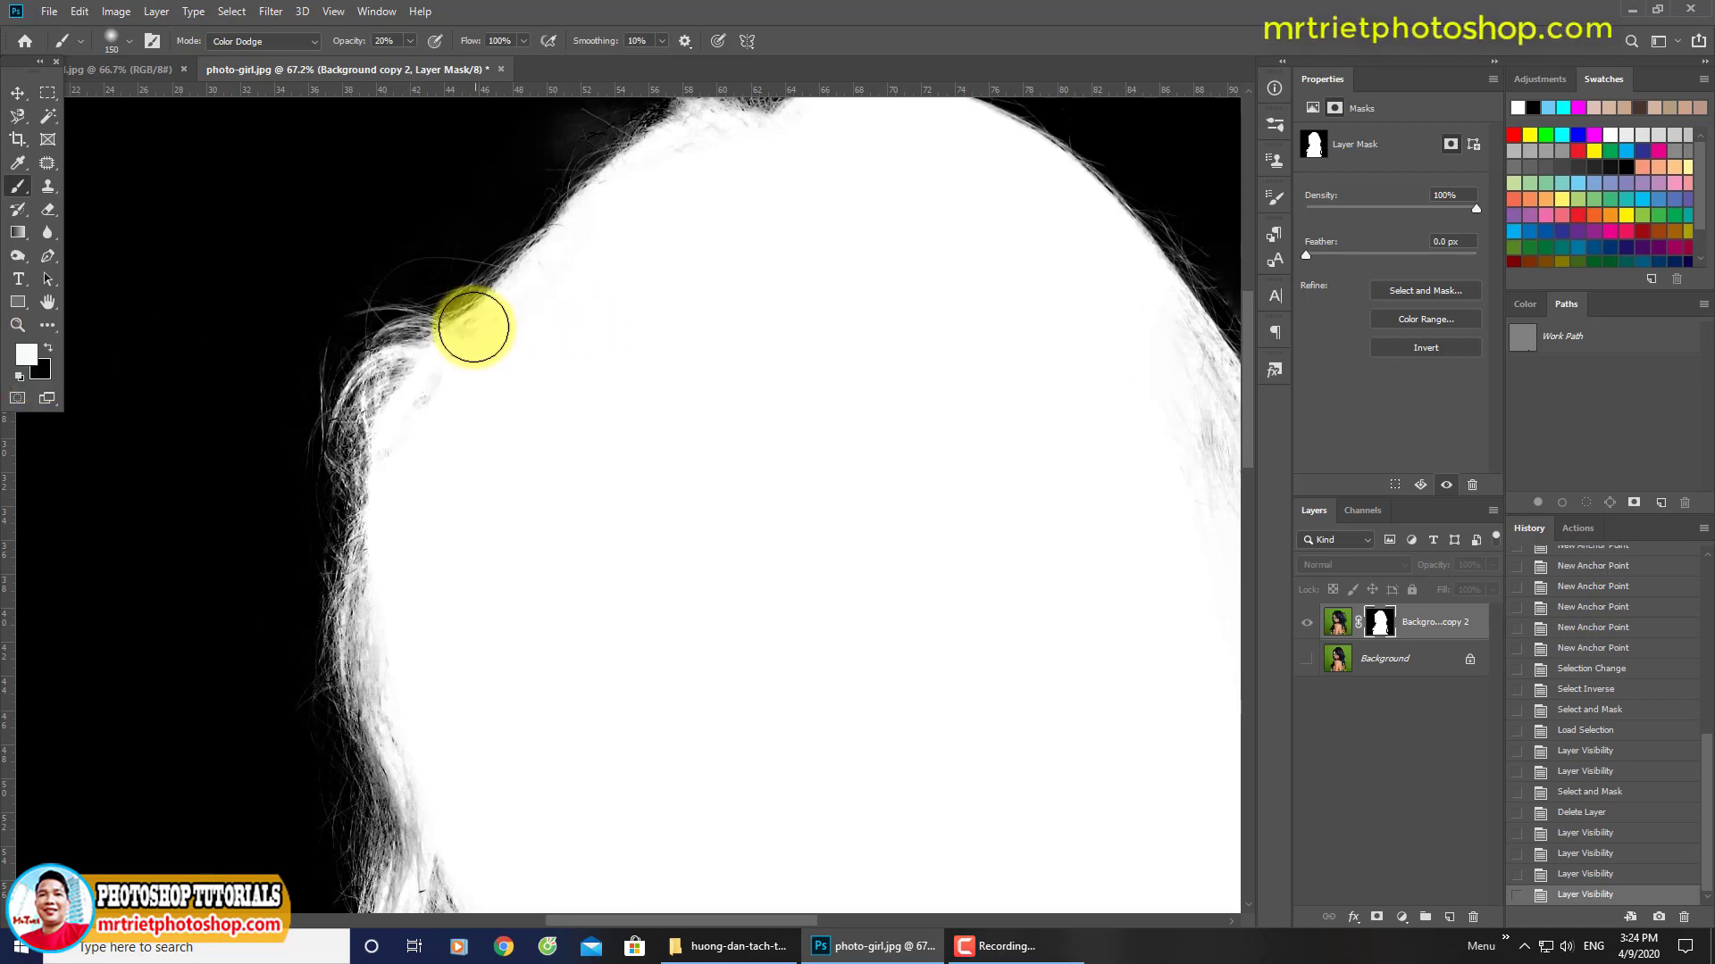
# Step: Brighten the mask's hair strands along the left edge, top and crown of the head
pyautogui.moveTo(471, 325)
pyautogui.mouseDown()
pyautogui.moveTo(429, 429)
pyautogui.moveTo(593, 307)
pyautogui.moveTo(463, 459)
pyautogui.mouseUp()
pyautogui.moveTo(560, 306); pyautogui.dragTo(497, 298)
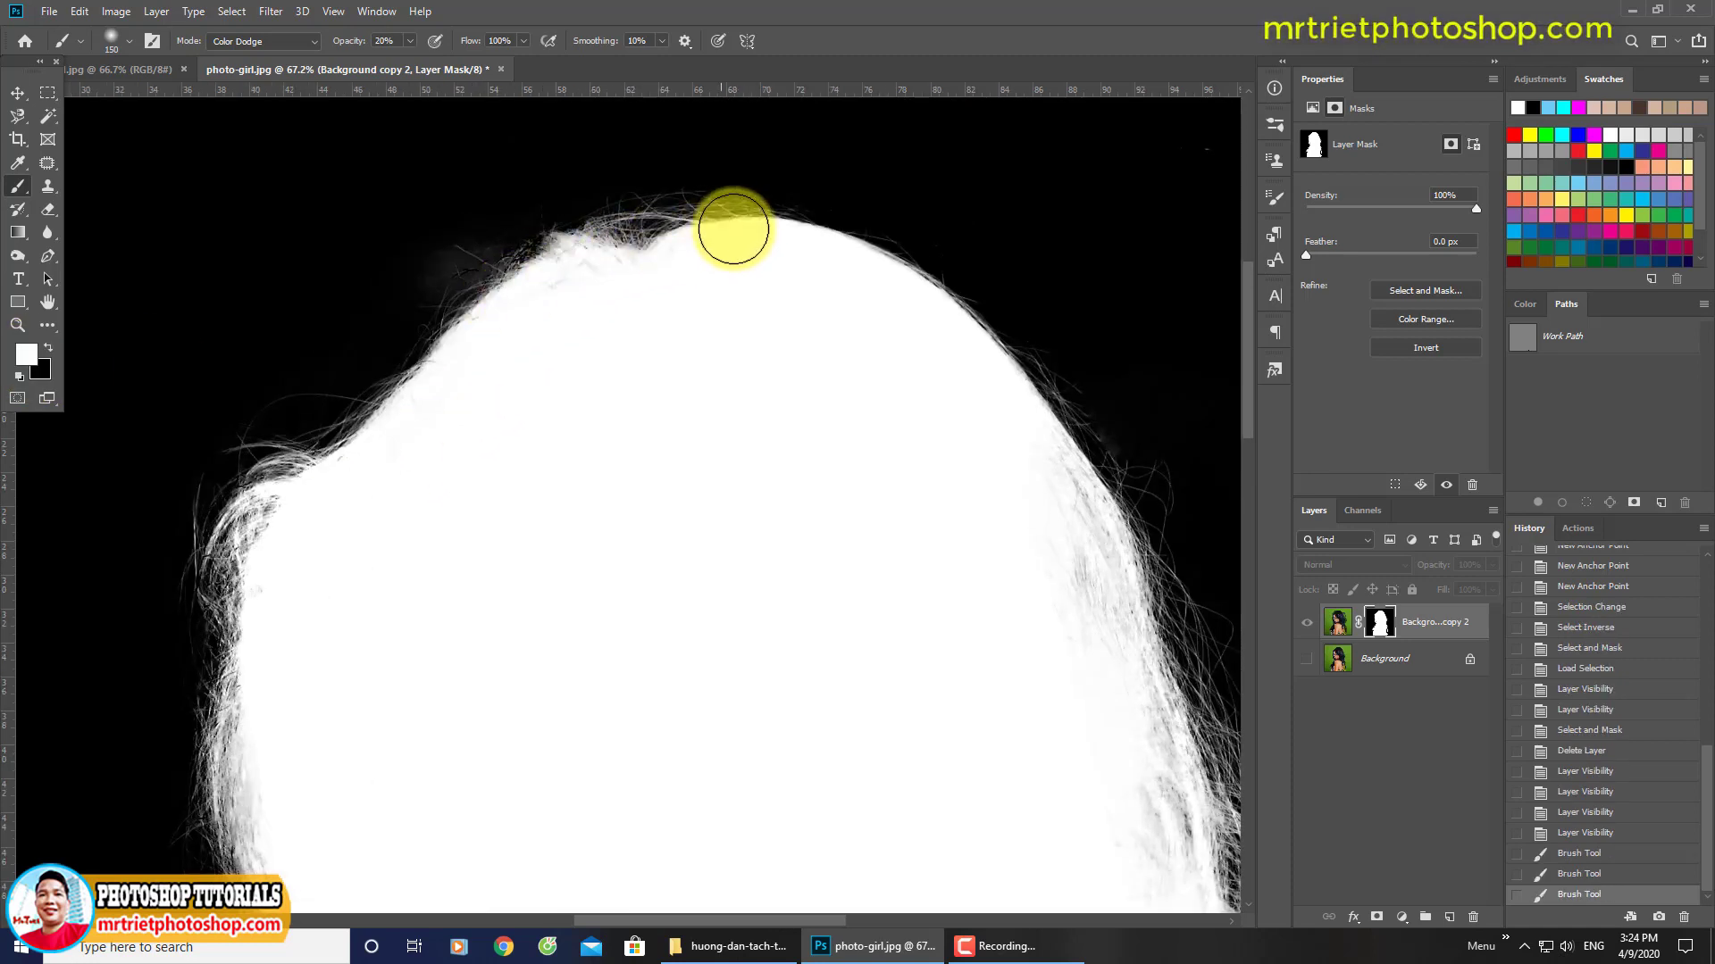
pyautogui.moveTo(807, 373)
pyautogui.mouseDown()
pyautogui.moveTo(710, 281)
pyautogui.moveTo(607, 268)
pyautogui.moveTo(920, 410)
pyautogui.moveTo(938, 490)
pyautogui.moveTo(884, 316)
pyautogui.moveTo(907, 356)
pyautogui.mouseUp()
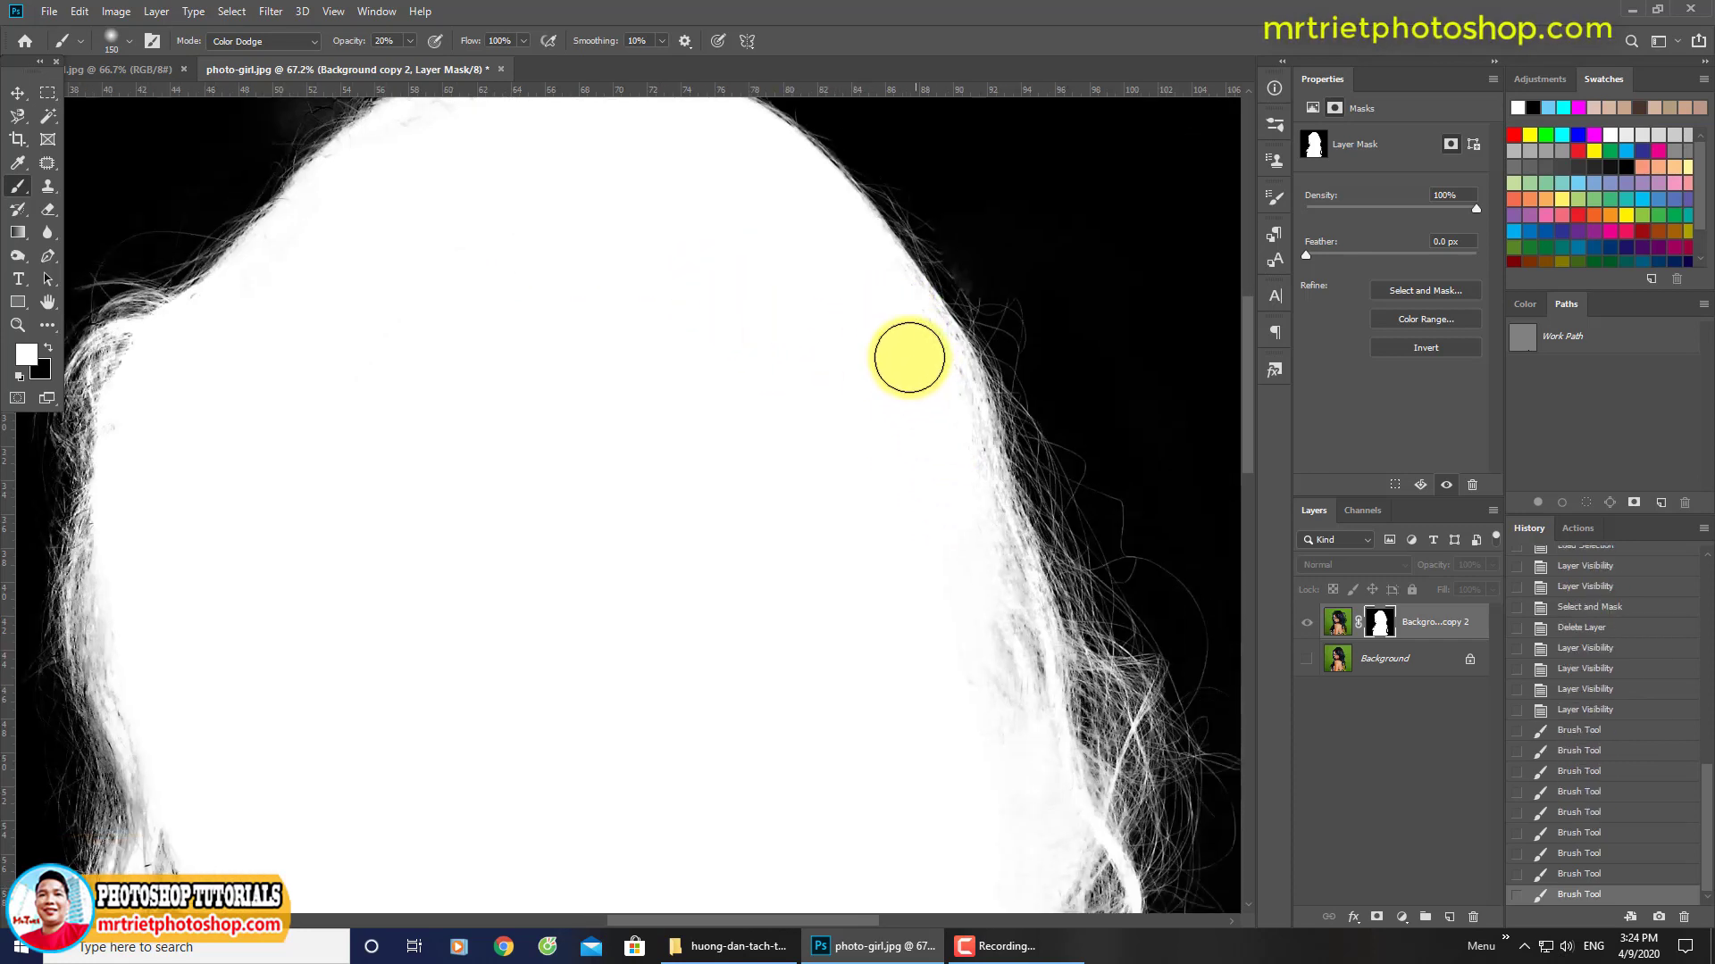
# Step: Resize the brush to 102 px and brighten the loose strands on the right side of the head
pyautogui.rightClick(988, 394)
pyautogui.moveTo(1079, 404); pyautogui.dragTo(1066, 398)
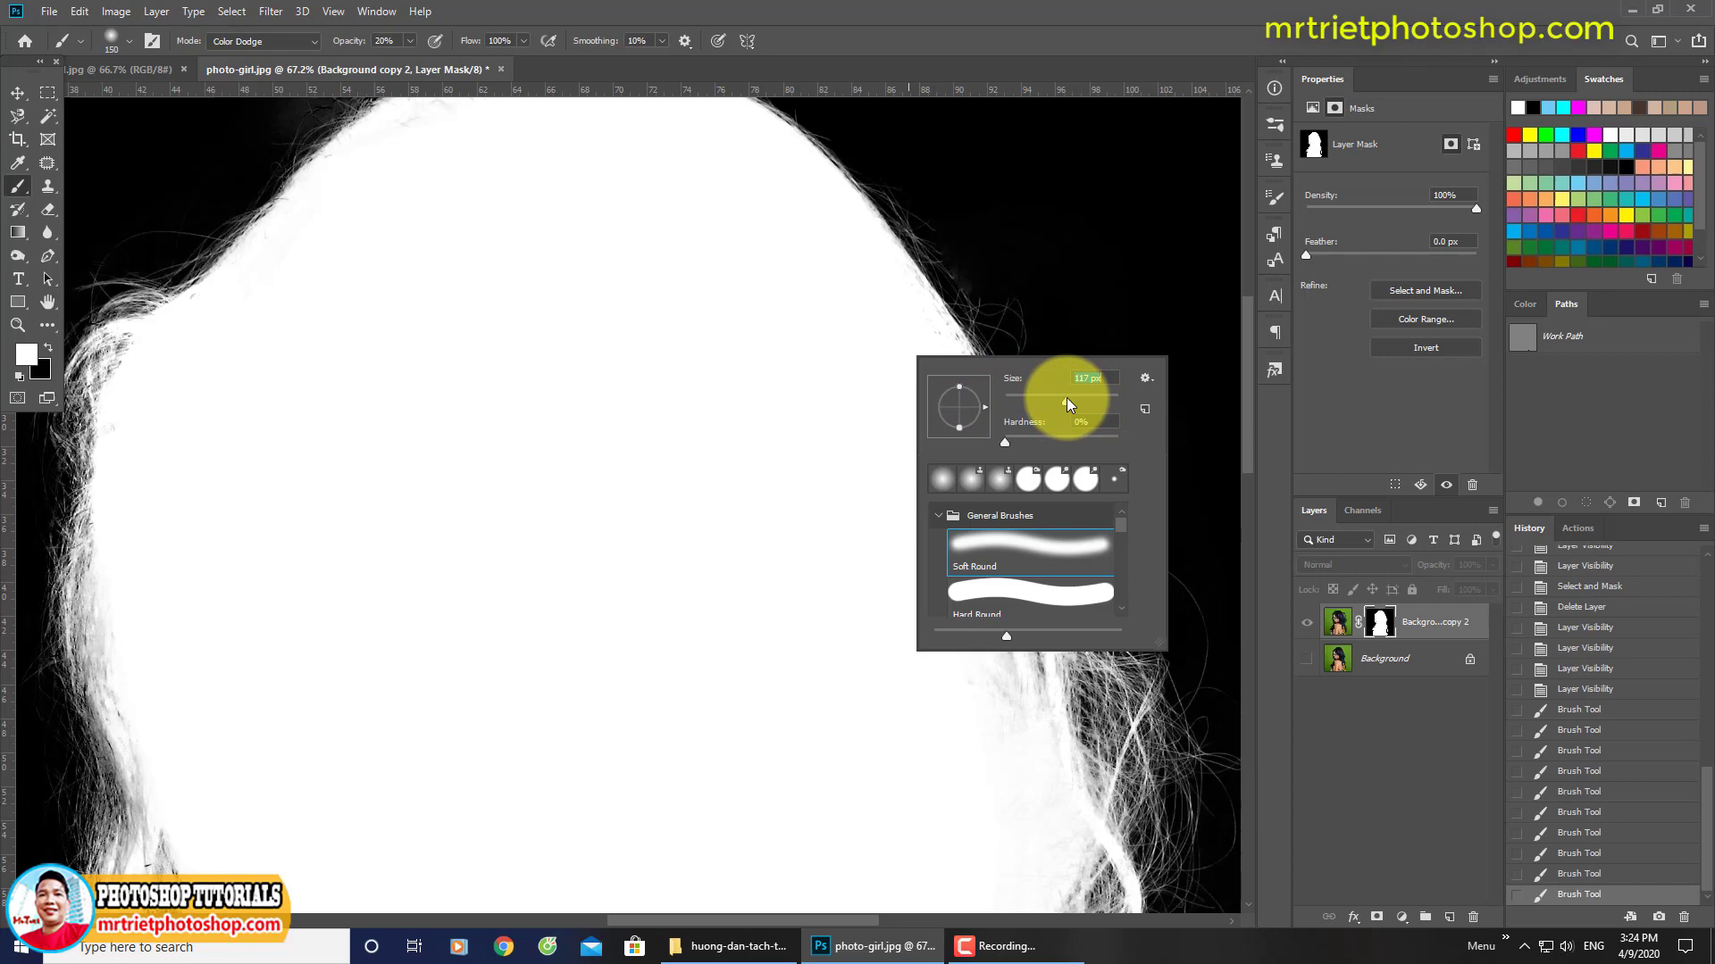
pyautogui.click(904, 315)
pyautogui.moveTo(923, 367); pyautogui.dragTo(814, 265)
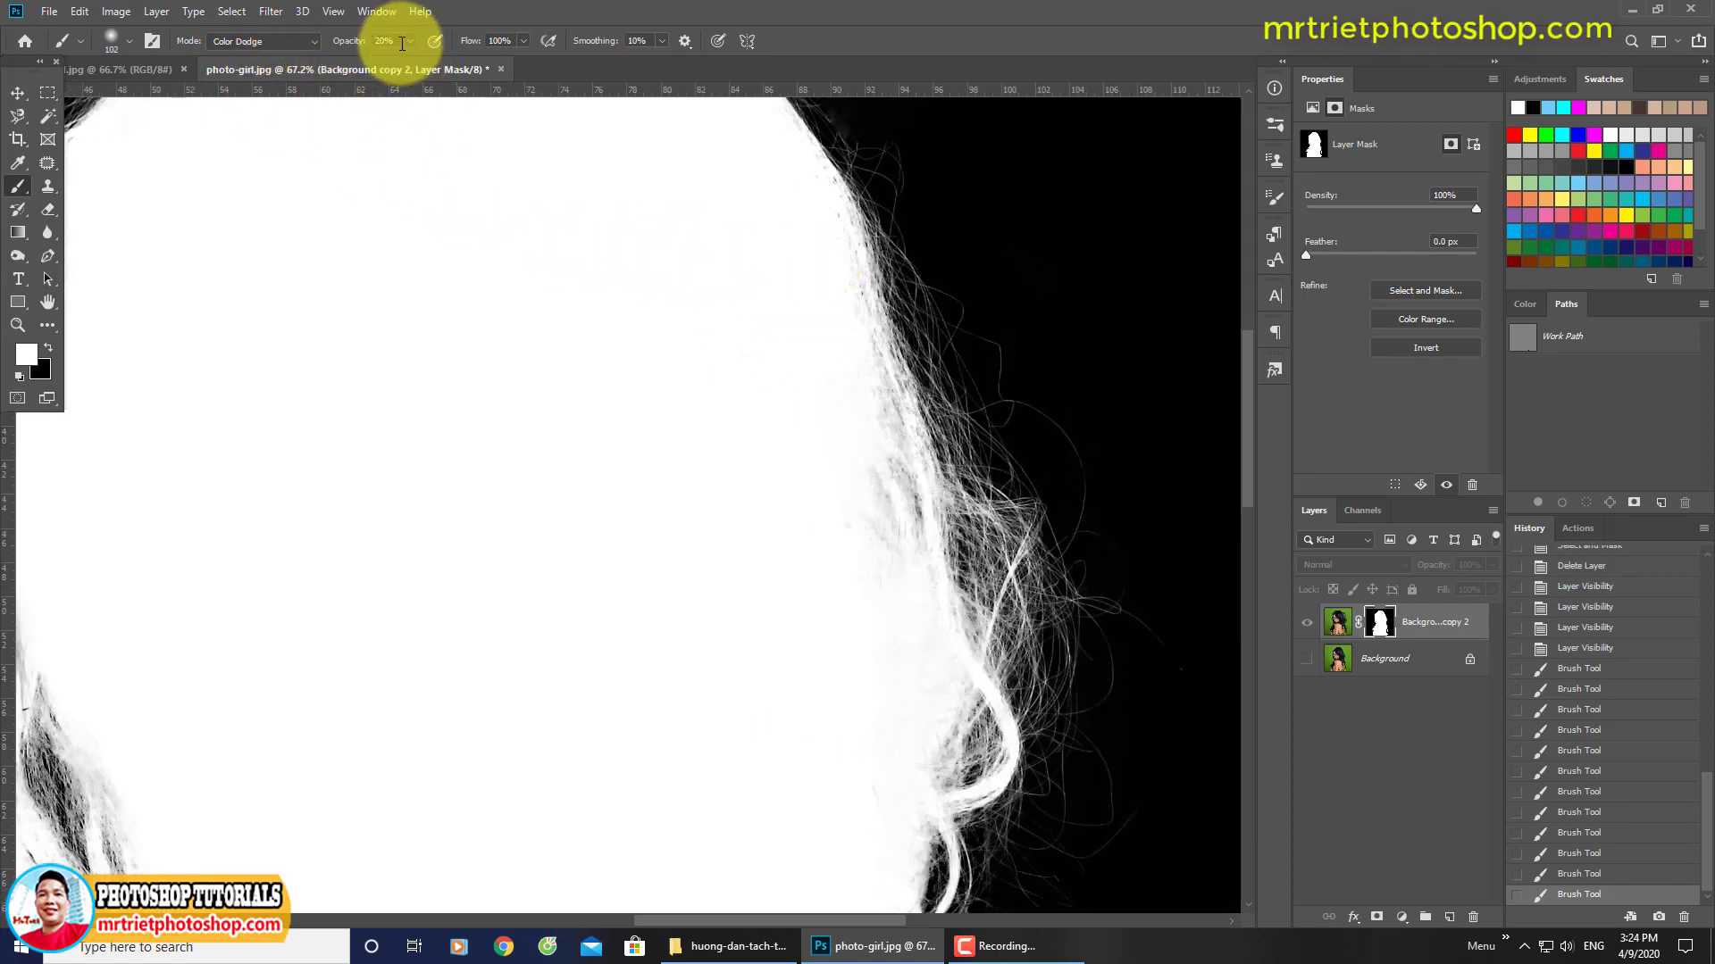
pyautogui.moveTo(543, 174)
pyautogui.mouseDown()
pyautogui.moveTo(861, 436)
pyautogui.moveTo(896, 540)
pyautogui.moveTo(842, 325)
pyautogui.moveTo(910, 555)
pyautogui.moveTo(842, 303)
pyautogui.mouseUp()
pyautogui.moveTo(868, 517); pyautogui.dragTo(876, 313)
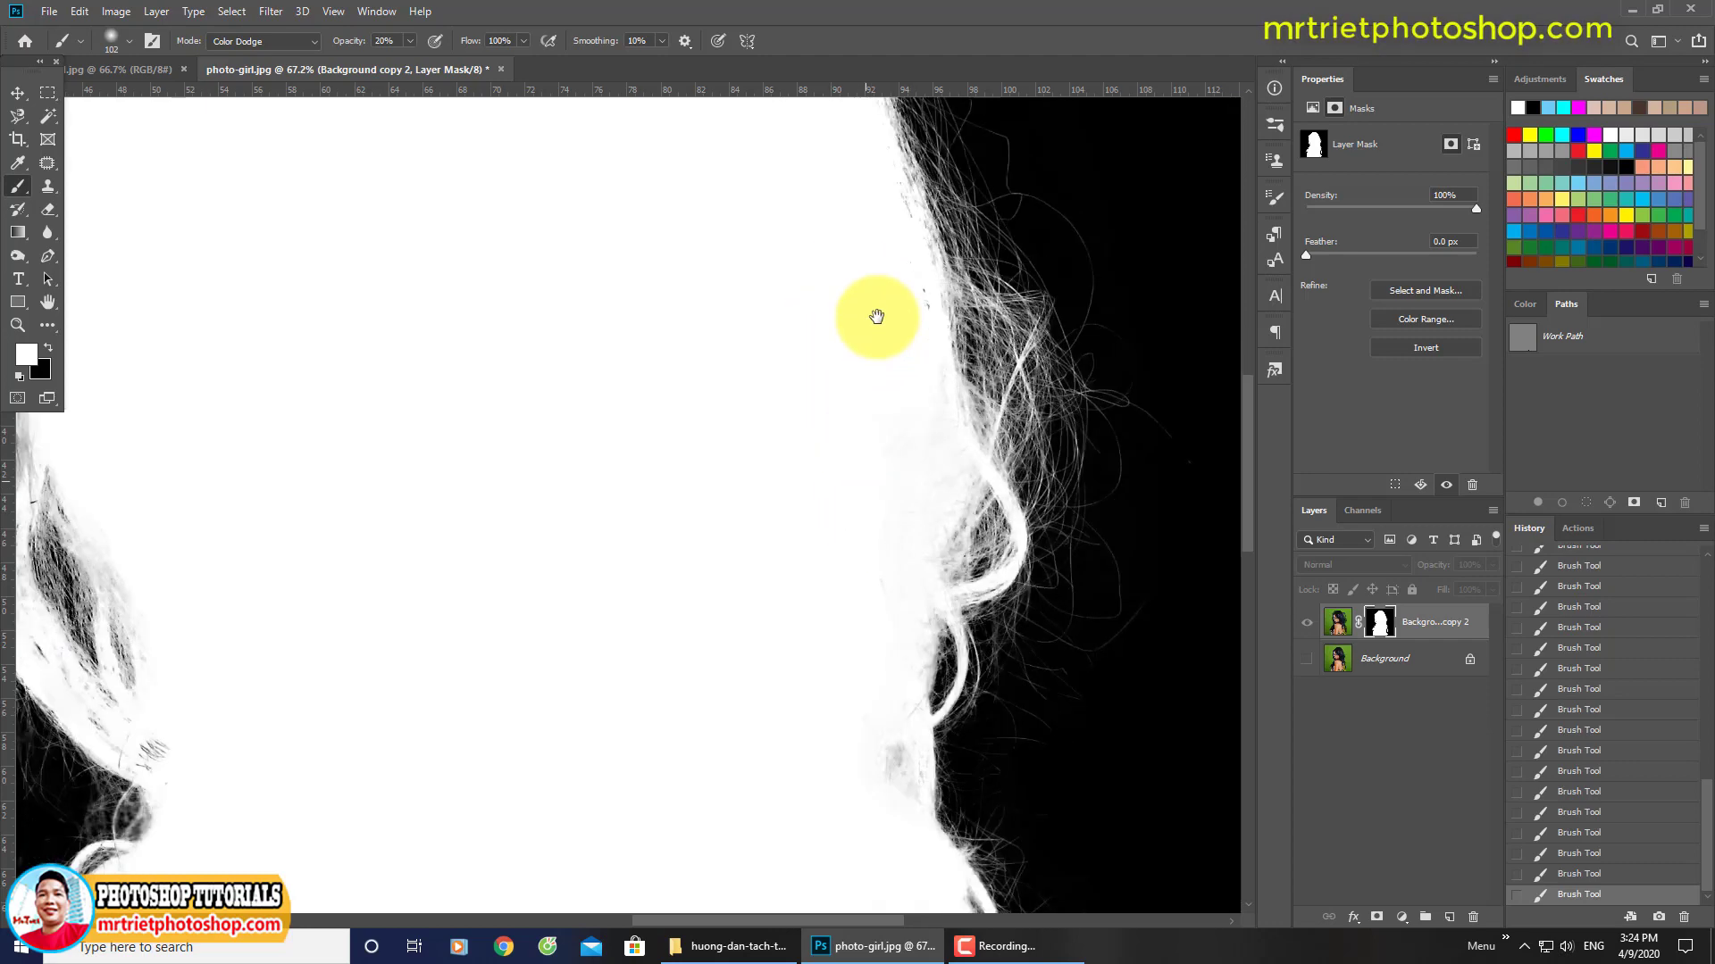
pyautogui.moveTo(884, 498)
pyautogui.mouseDown()
pyautogui.moveTo(820, 337)
pyautogui.moveTo(884, 501)
pyautogui.moveTo(858, 566)
pyautogui.mouseUp()
pyautogui.moveTo(555, 513)
pyautogui.mouseDown()
pyautogui.moveTo(888, 521)
pyautogui.moveTo(673, 503)
pyautogui.moveTo(708, 351)
pyautogui.mouseUp()
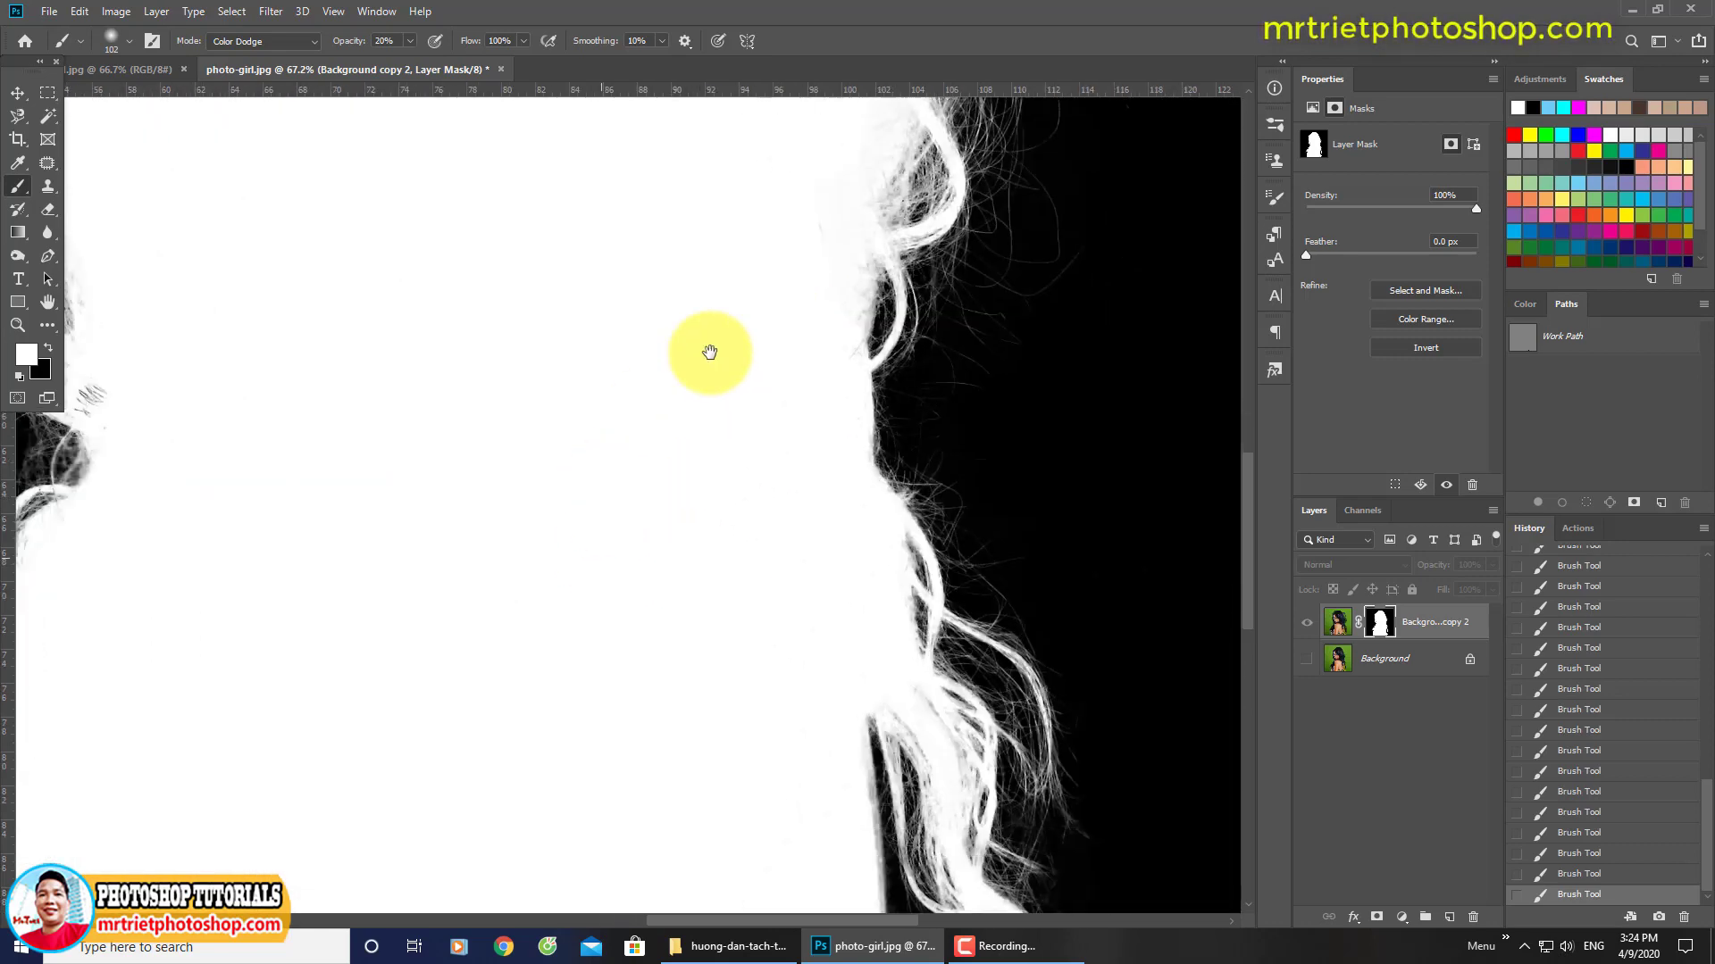
pyautogui.moveTo(383, 536)
pyautogui.mouseDown()
pyautogui.moveTo(509, 471)
pyautogui.moveTo(498, 420)
pyautogui.mouseUp()
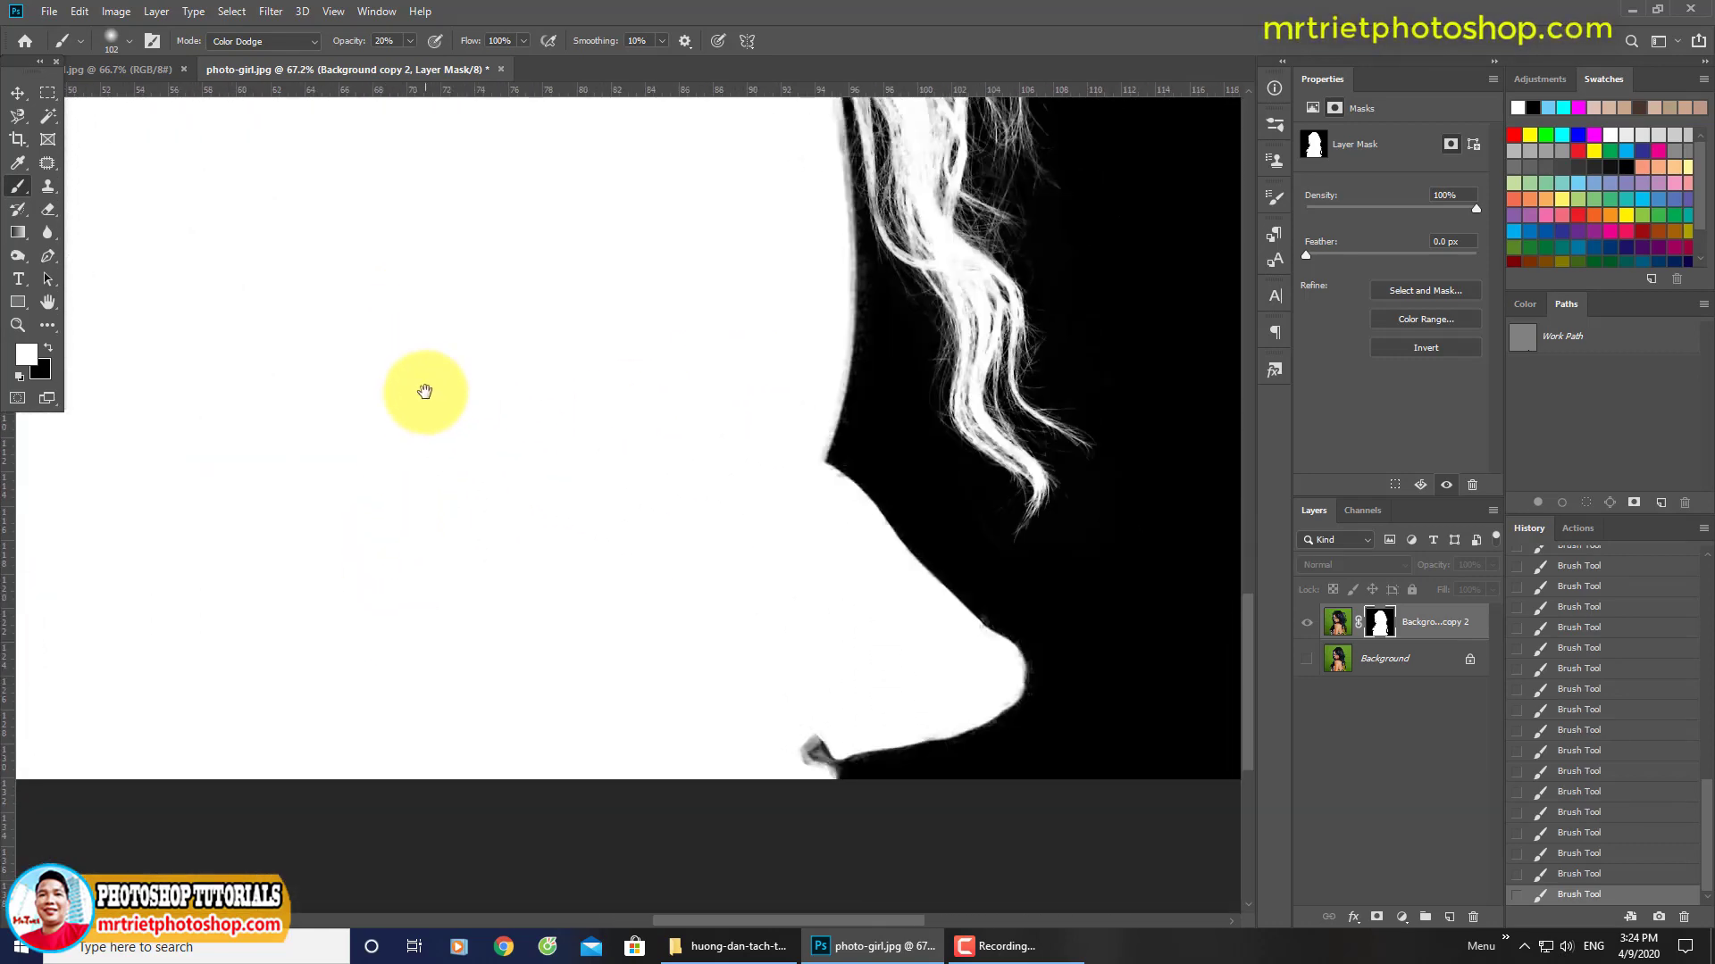
pyautogui.moveTo(515, 485)
pyautogui.mouseDown()
pyautogui.moveTo(536, 402)
pyautogui.moveTo(520, 350)
pyautogui.mouseUp()
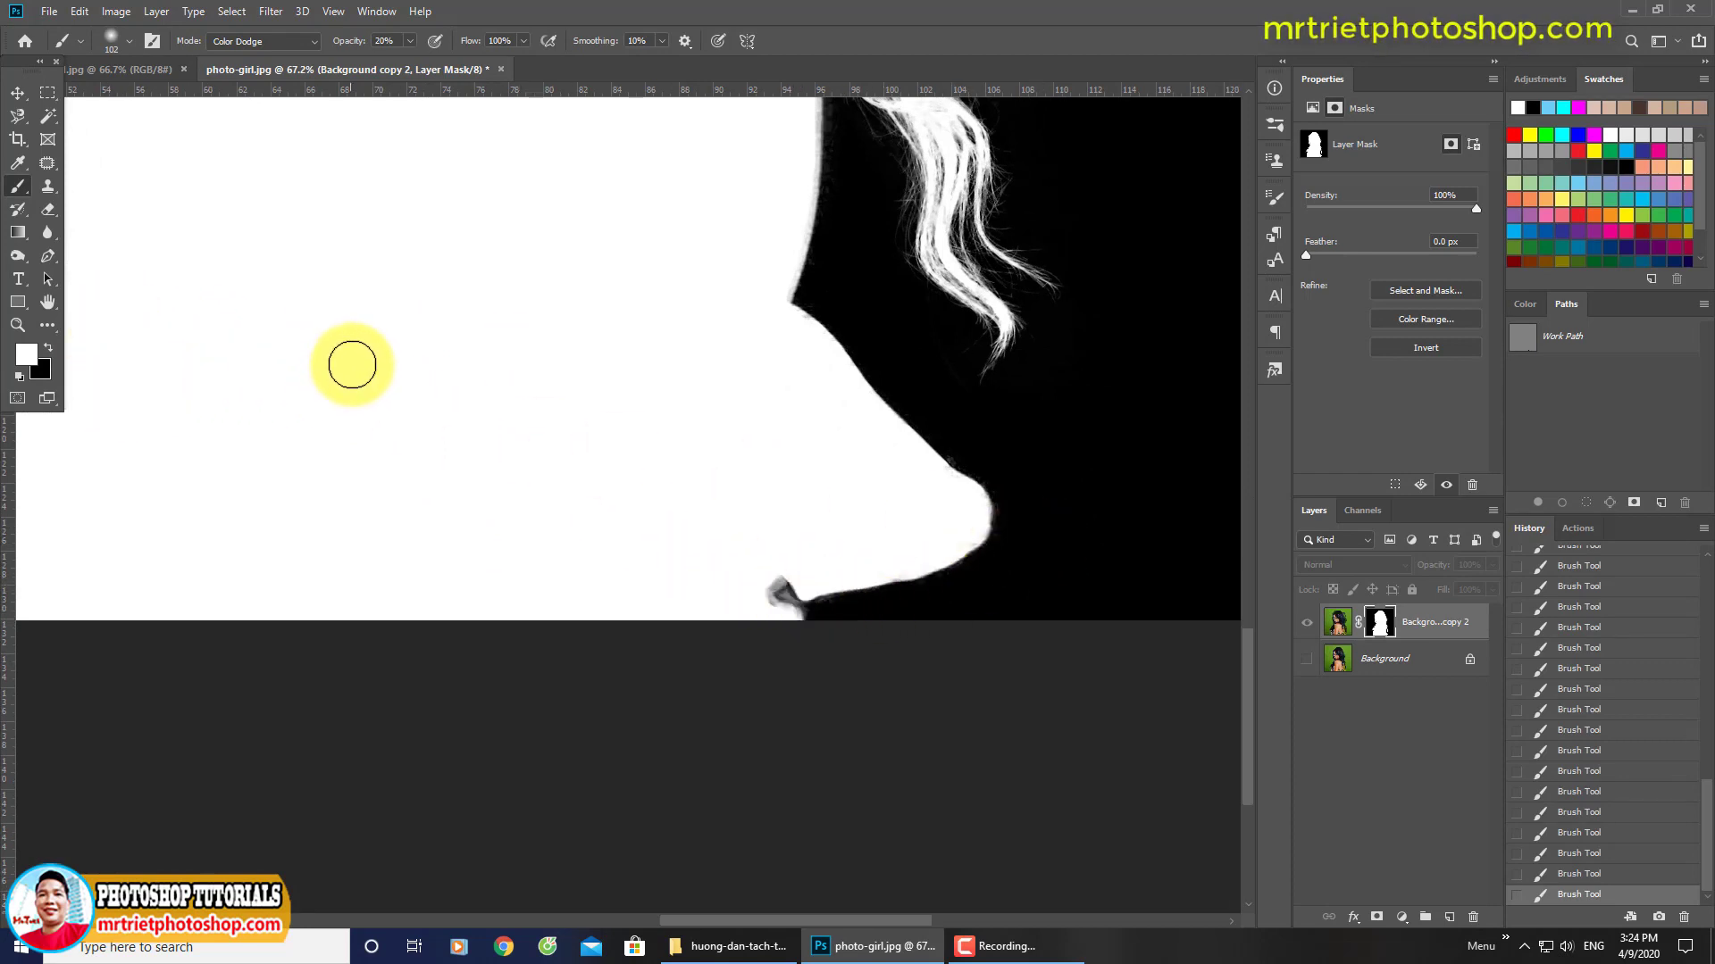
# Step: Set the brush to black with the Color Burn blend mode
pyautogui.press('x')
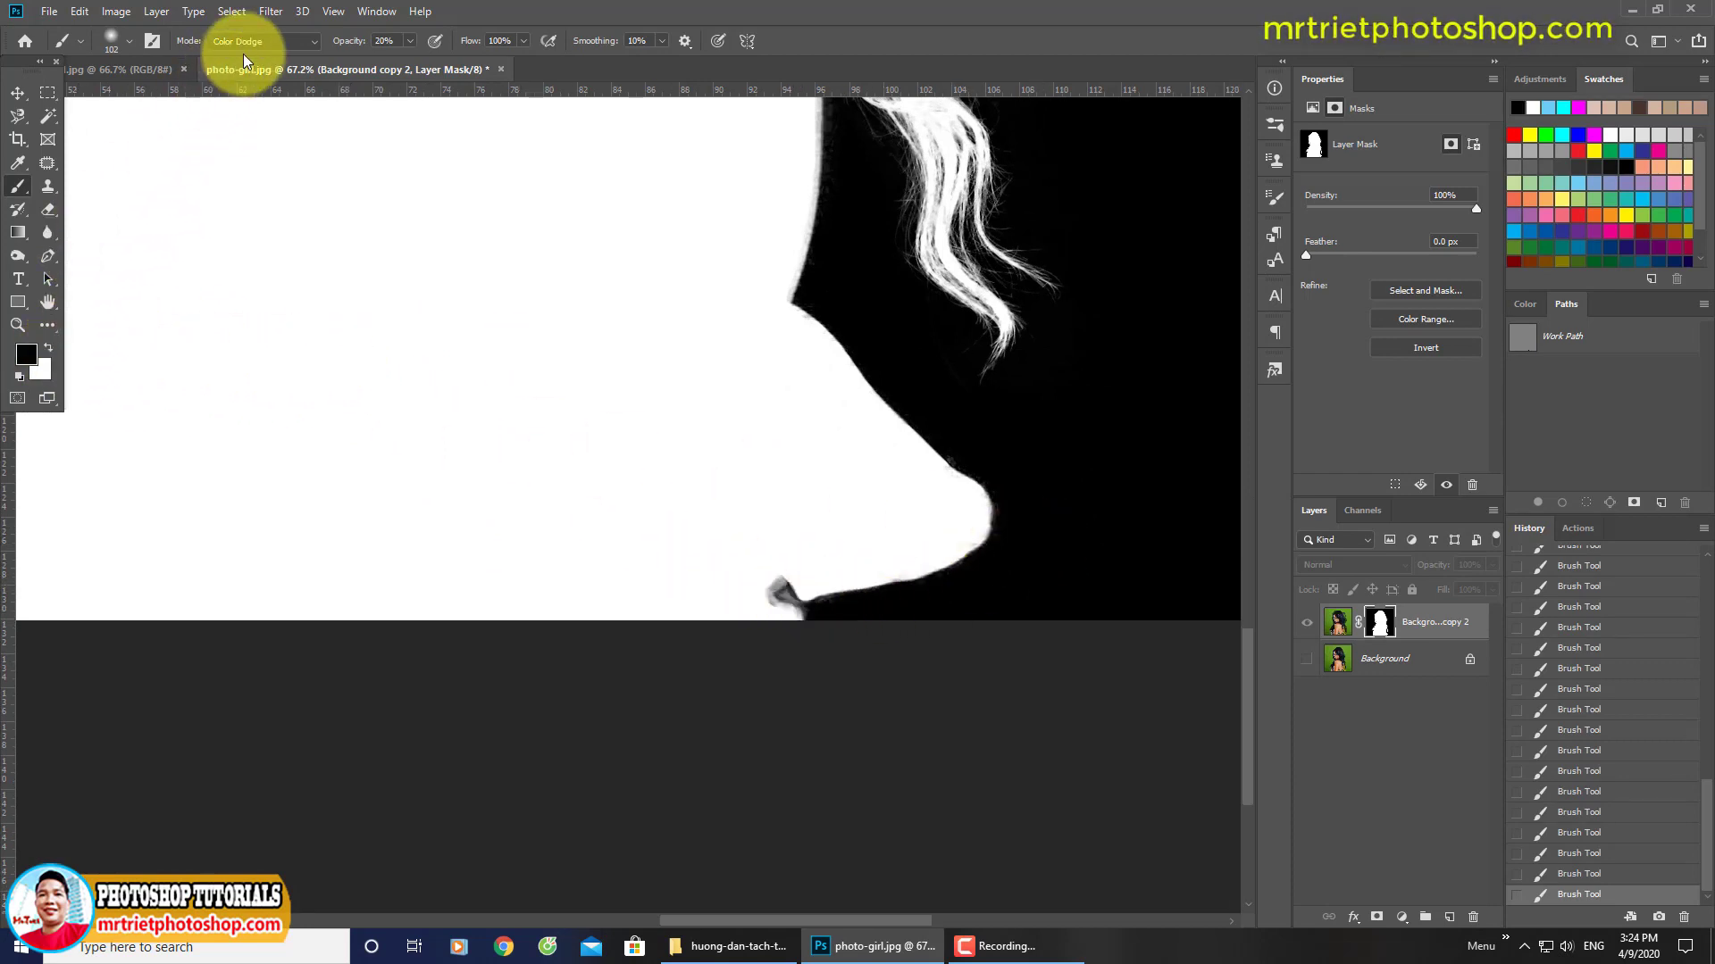
pyautogui.click(250, 42)
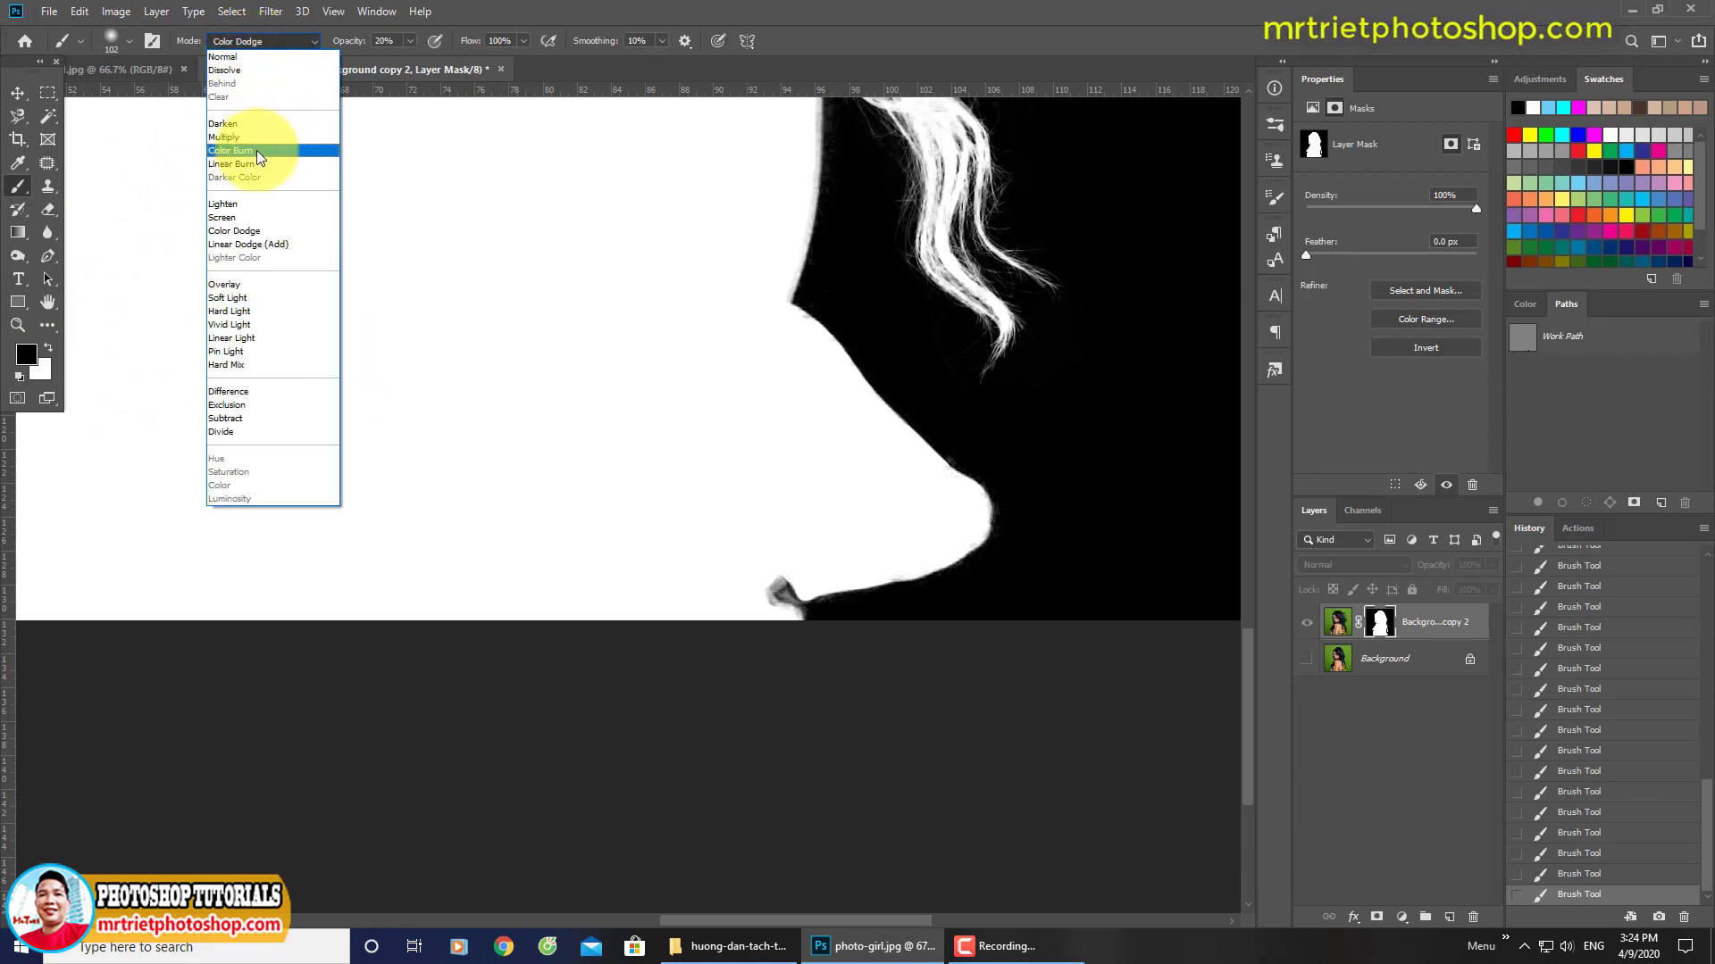
pyautogui.click(255, 150)
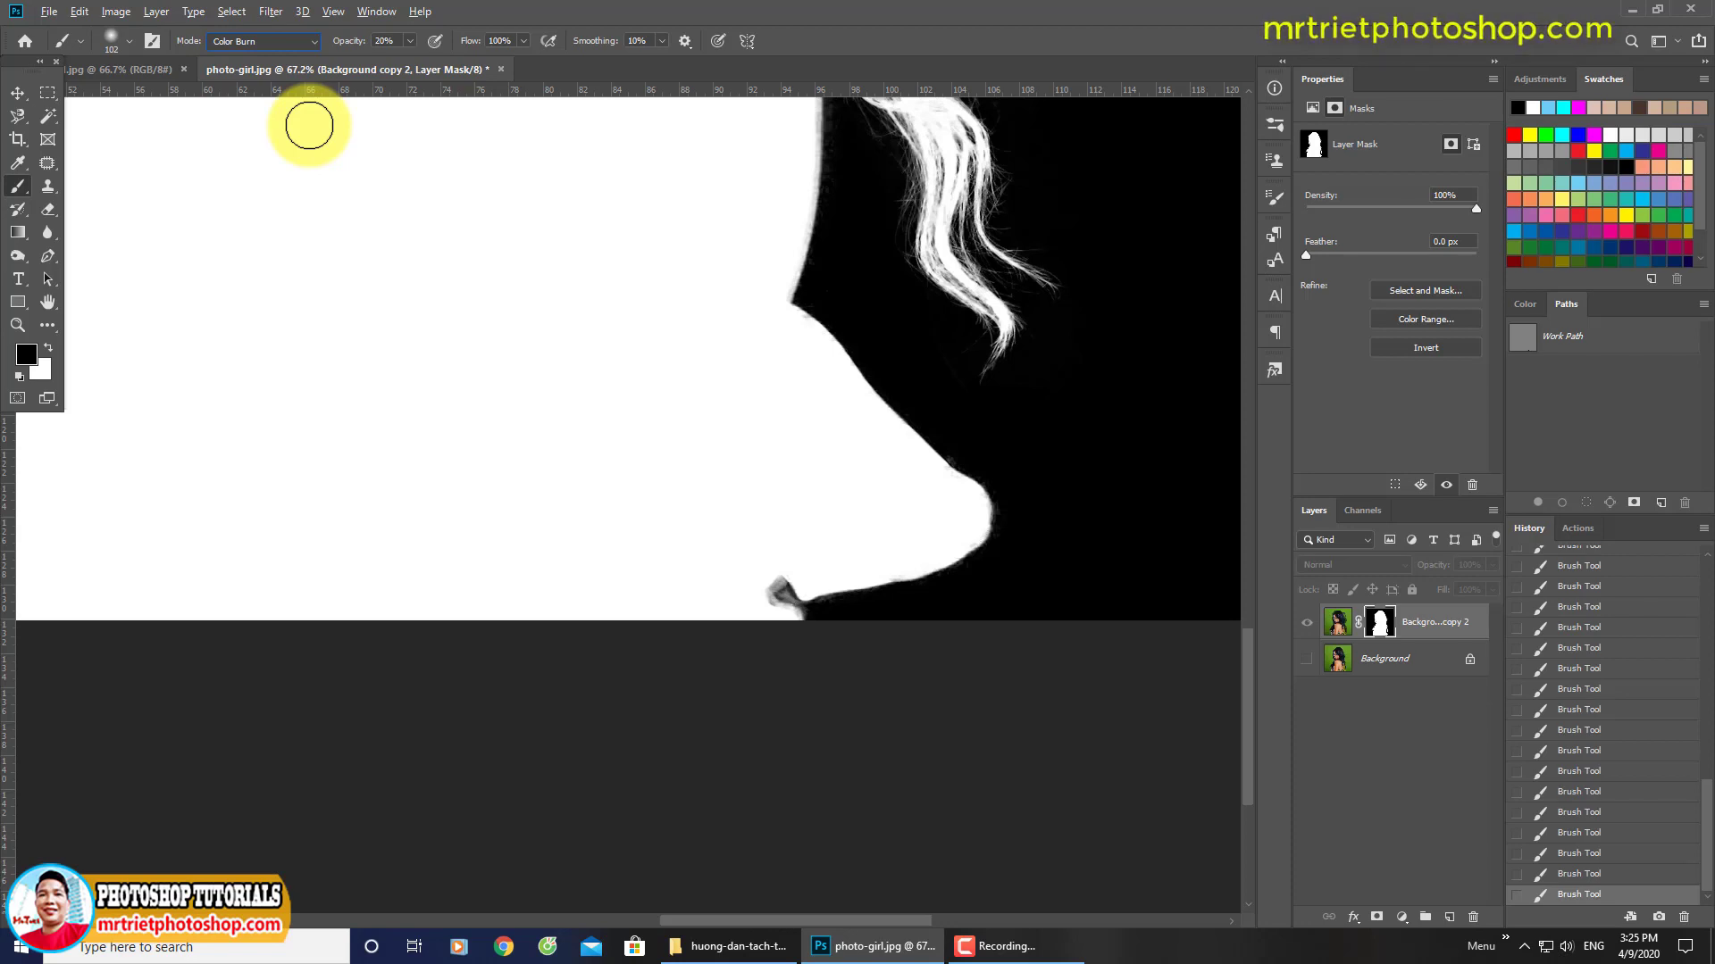
pyautogui.hotkey('alt', 'd')
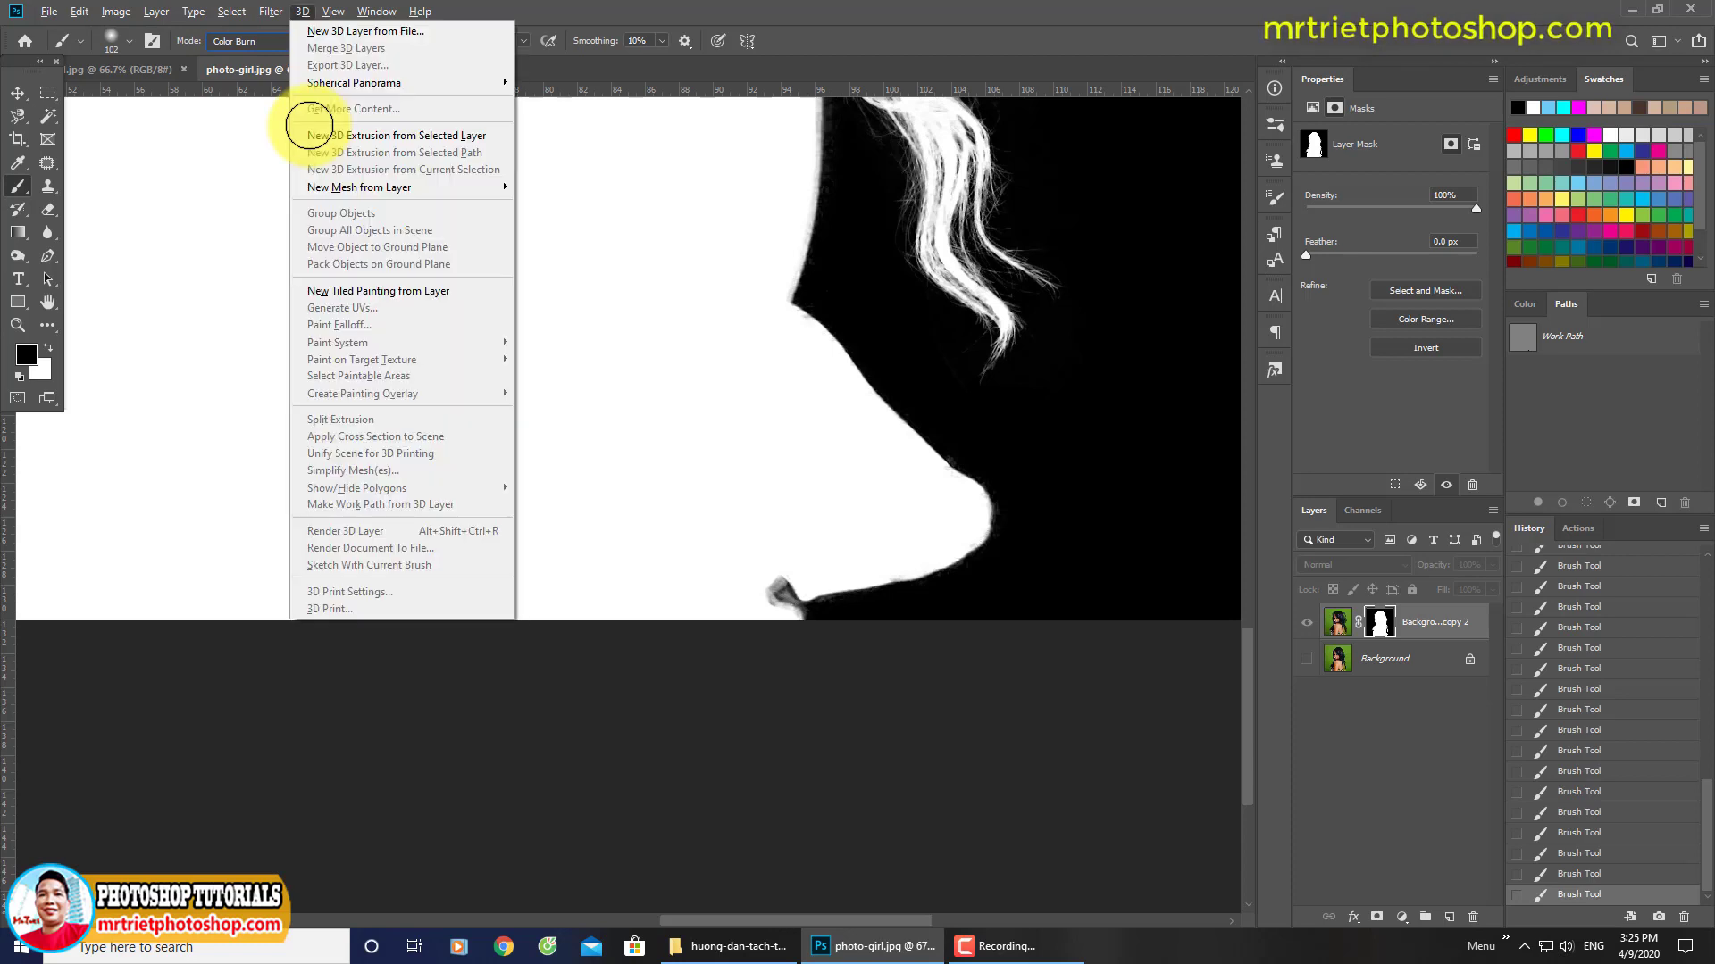
pyautogui.click(357, 316)
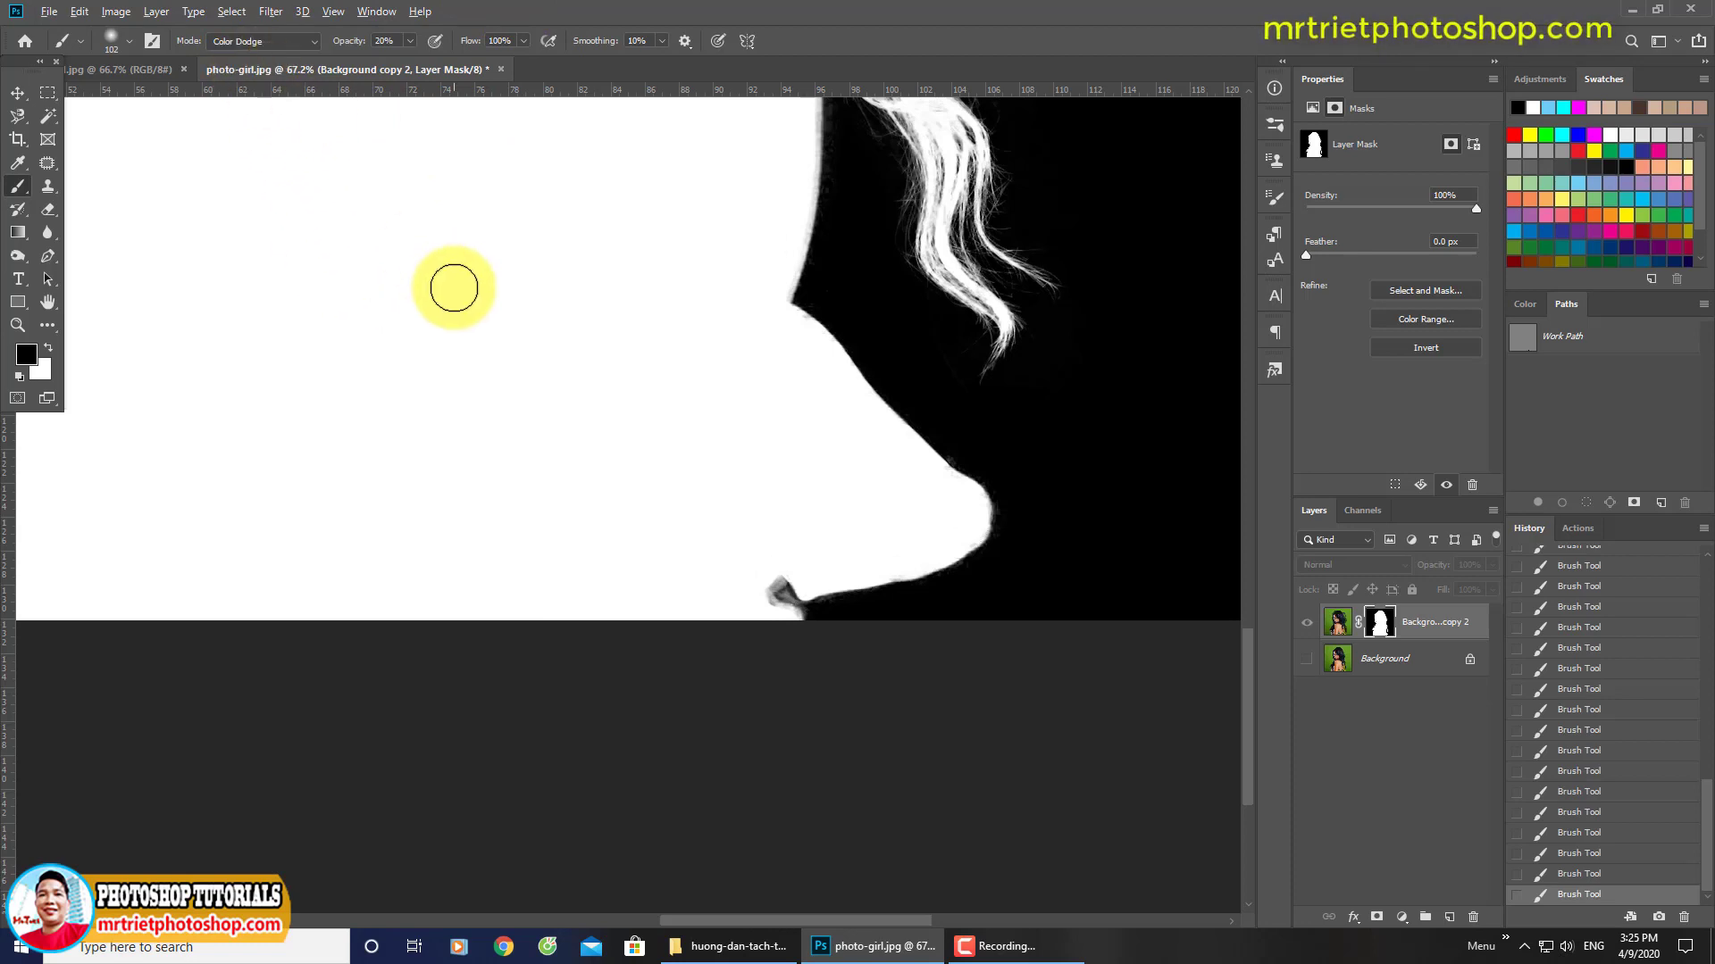
# Step: Lighten the faint grey patches in the face and nose area, then inspect the strands beside the neck
pyautogui.moveTo(454, 288)
pyautogui.mouseDown()
pyautogui.moveTo(571, 372)
pyautogui.moveTo(796, 402)
pyautogui.moveTo(766, 384)
pyautogui.moveTo(827, 467)
pyautogui.moveTo(727, 417)
pyautogui.mouseUp()
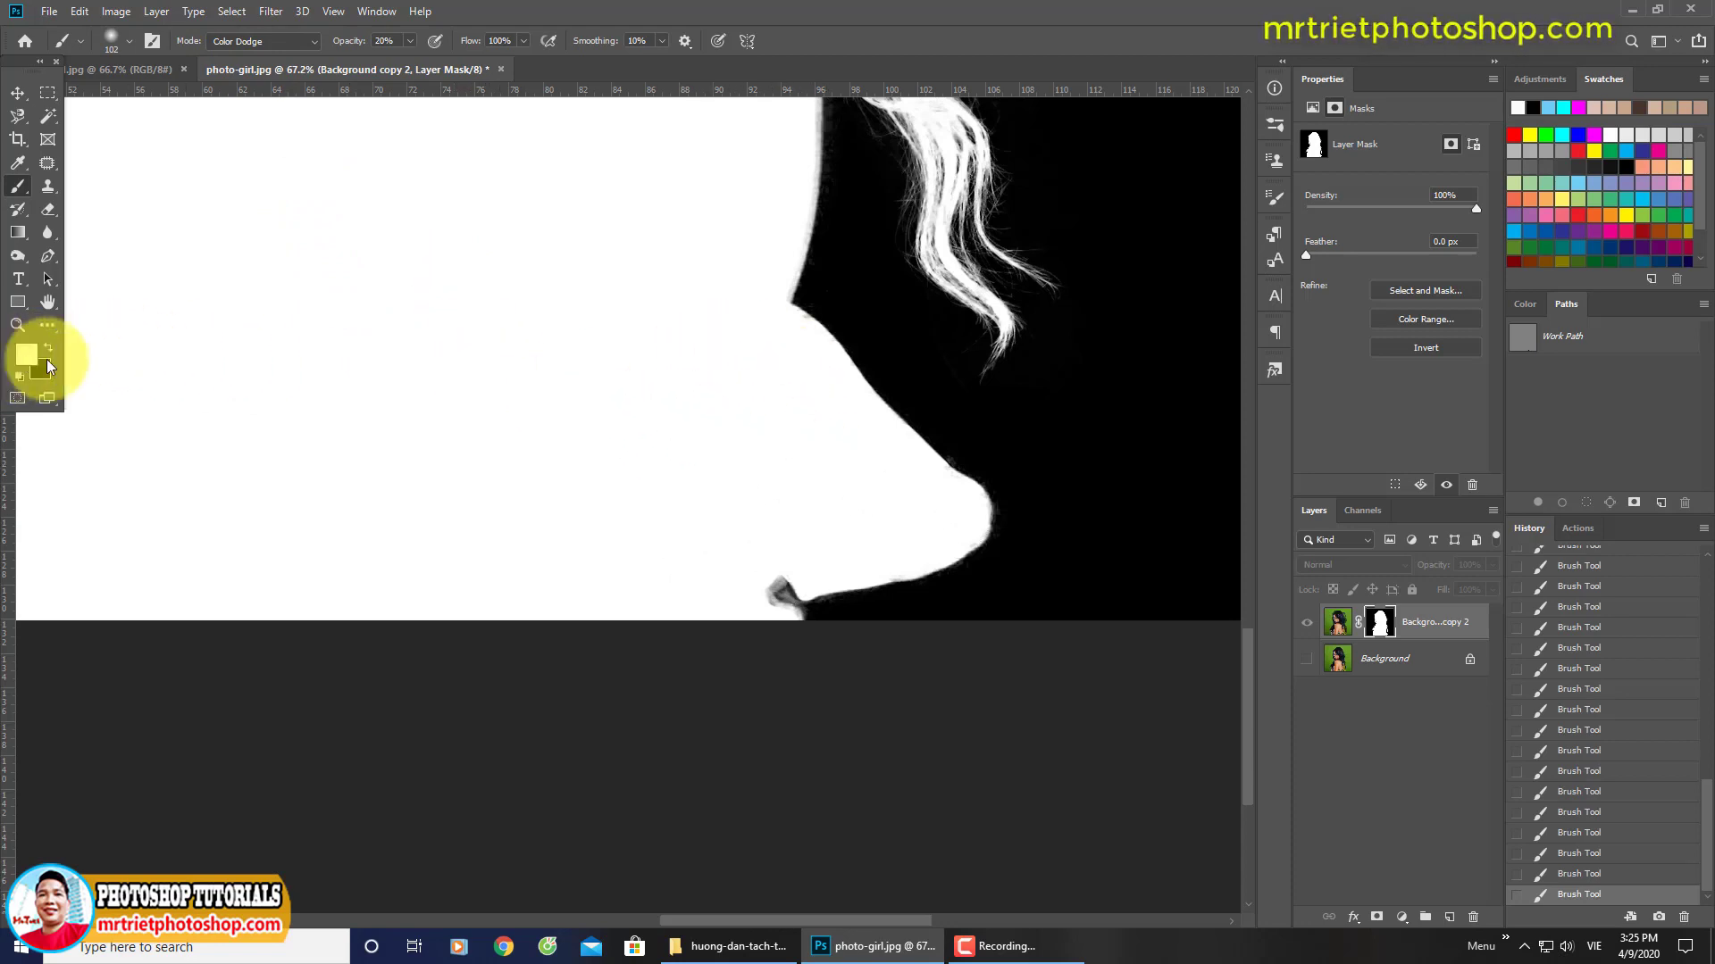
pyautogui.moveTo(773, 475)
pyautogui.mouseDown()
pyautogui.moveTo(907, 509)
pyautogui.moveTo(789, 541)
pyautogui.mouseUp()
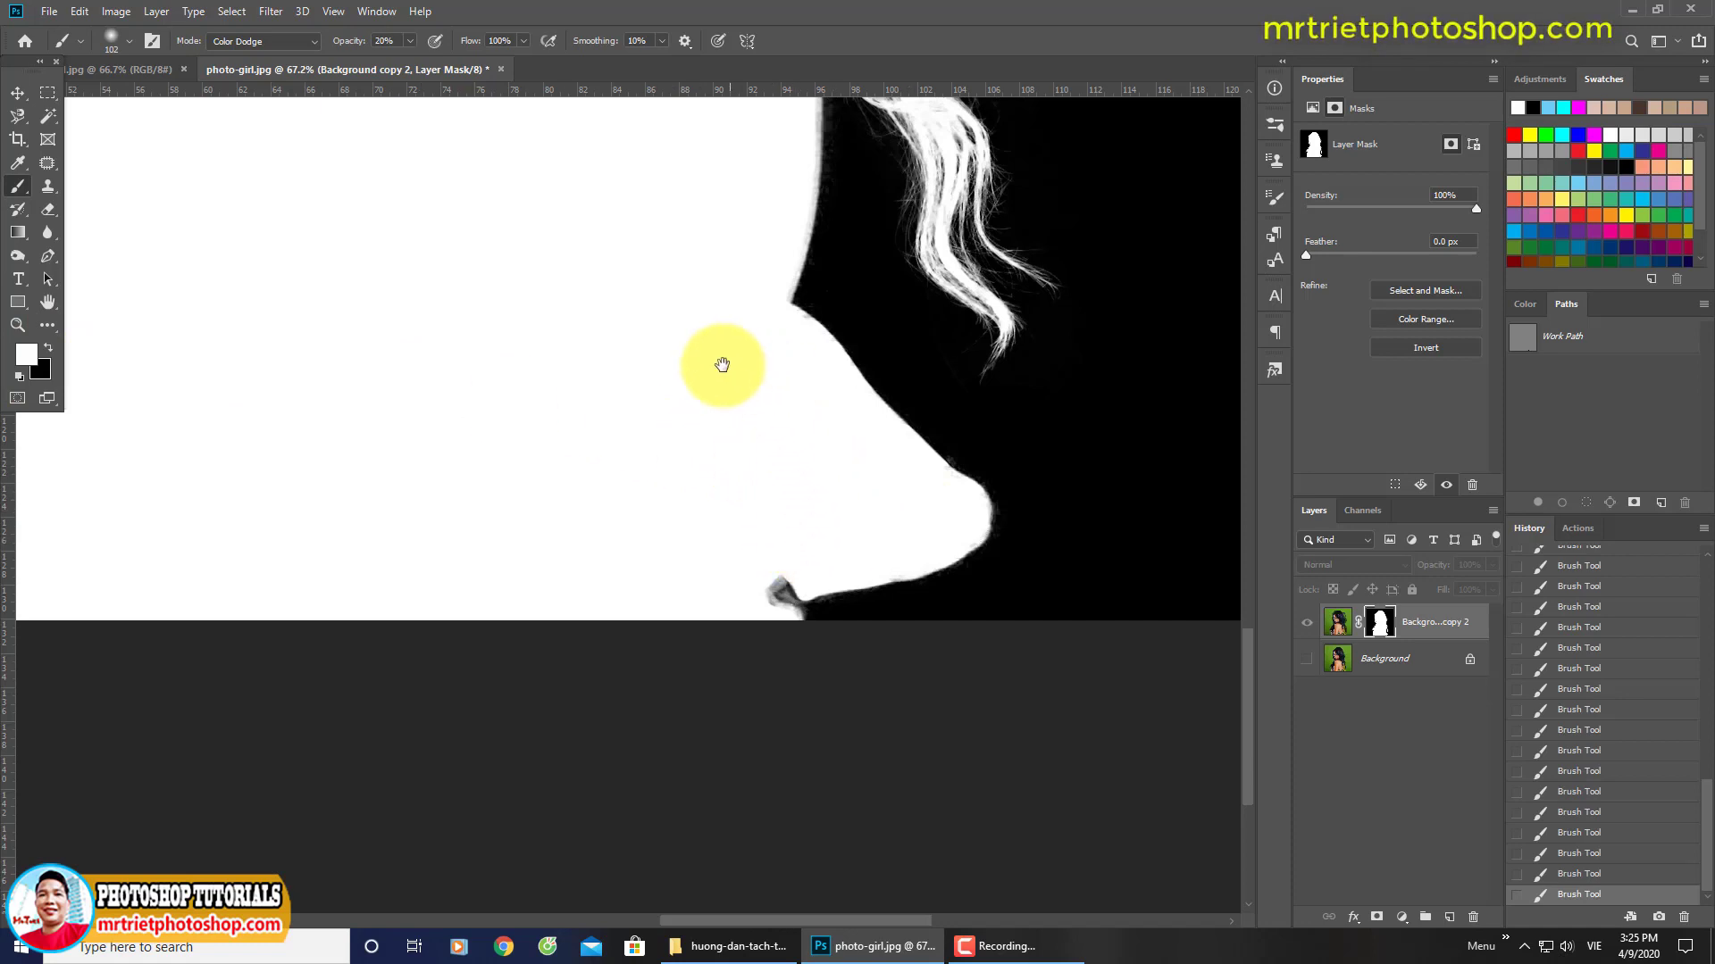
pyautogui.scroll(2, 722, 365)
pyautogui.scroll(2, 747, 448)
pyautogui.scroll(1, 791, 375)
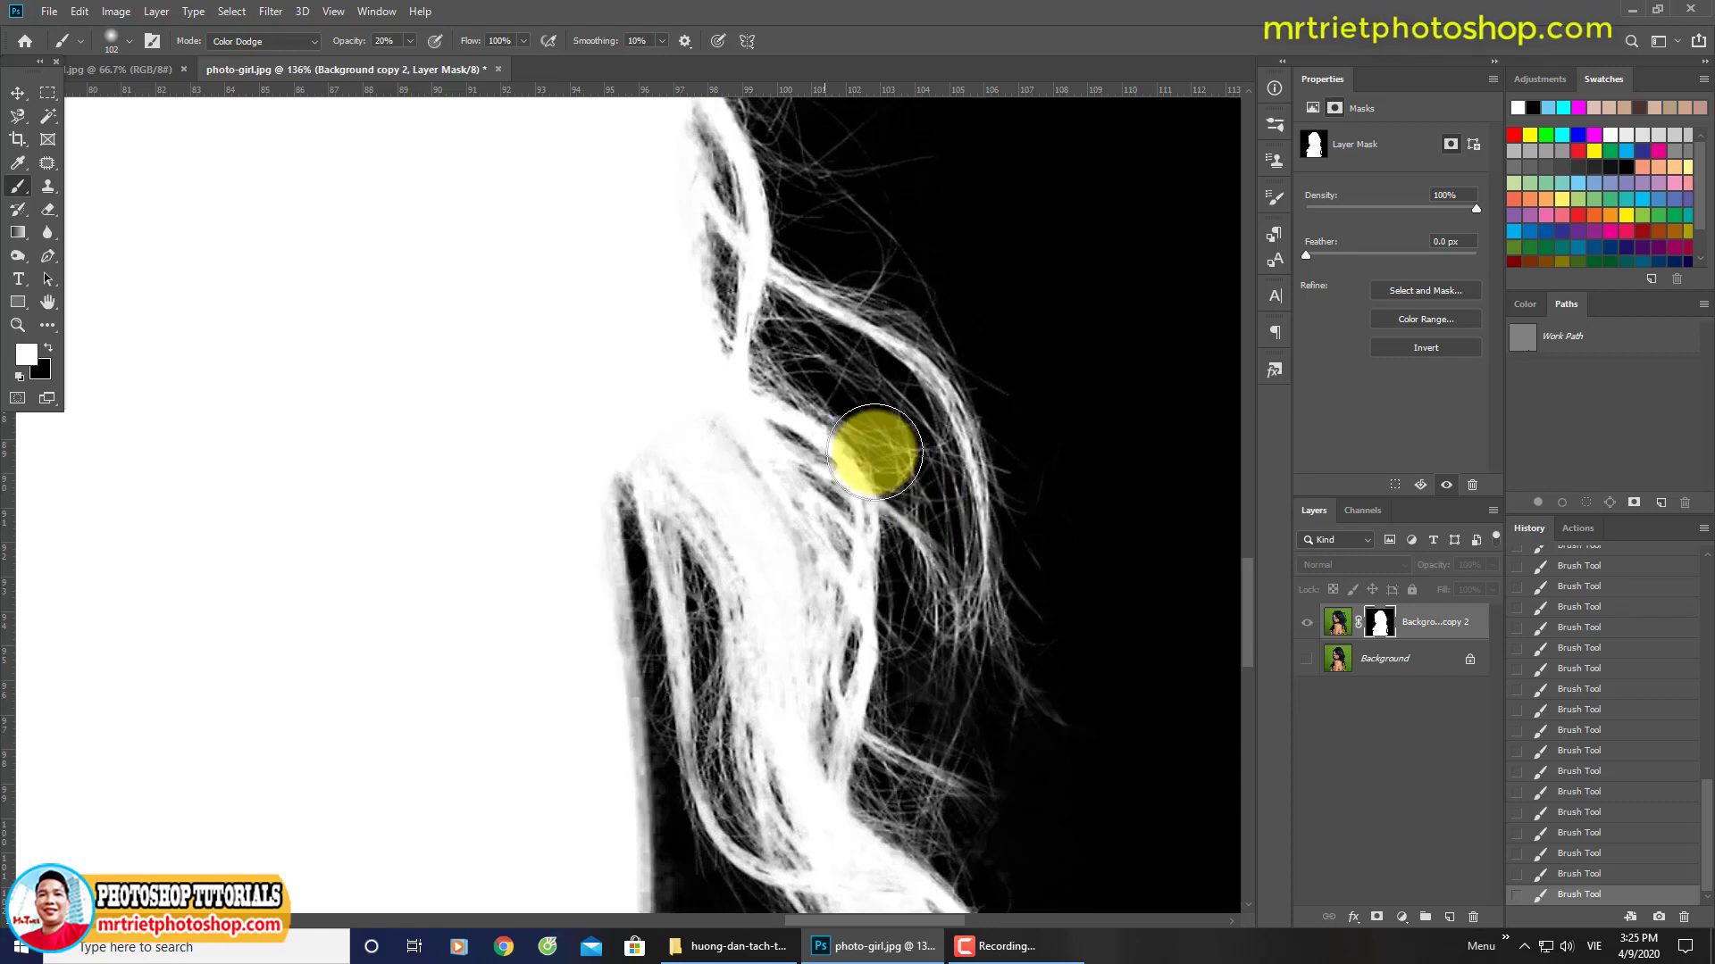
pyautogui.moveTo(945, 574)
pyautogui.mouseDown()
pyautogui.moveTo(897, 454)
pyautogui.moveTo(904, 373)
pyautogui.moveTo(796, 325)
pyautogui.moveTo(639, 429)
pyautogui.moveTo(658, 428)
pyautogui.moveTo(700, 596)
pyautogui.mouseUp()
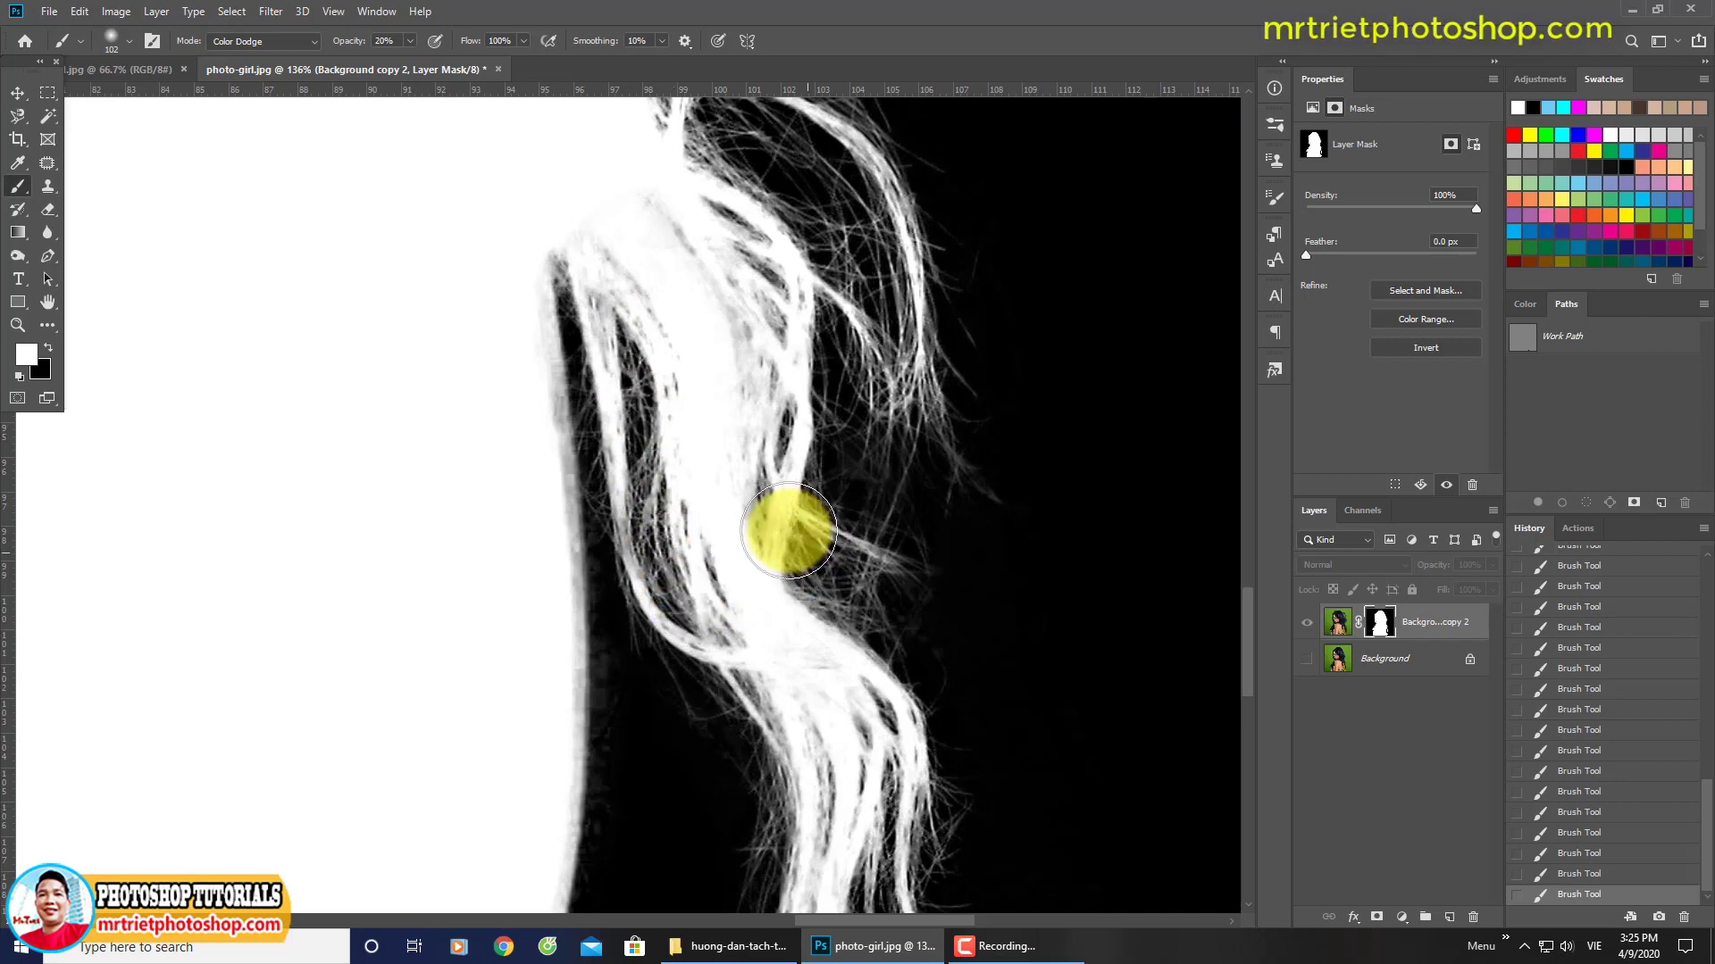
pyautogui.moveTo(719, 394); pyautogui.dragTo(730, 478)
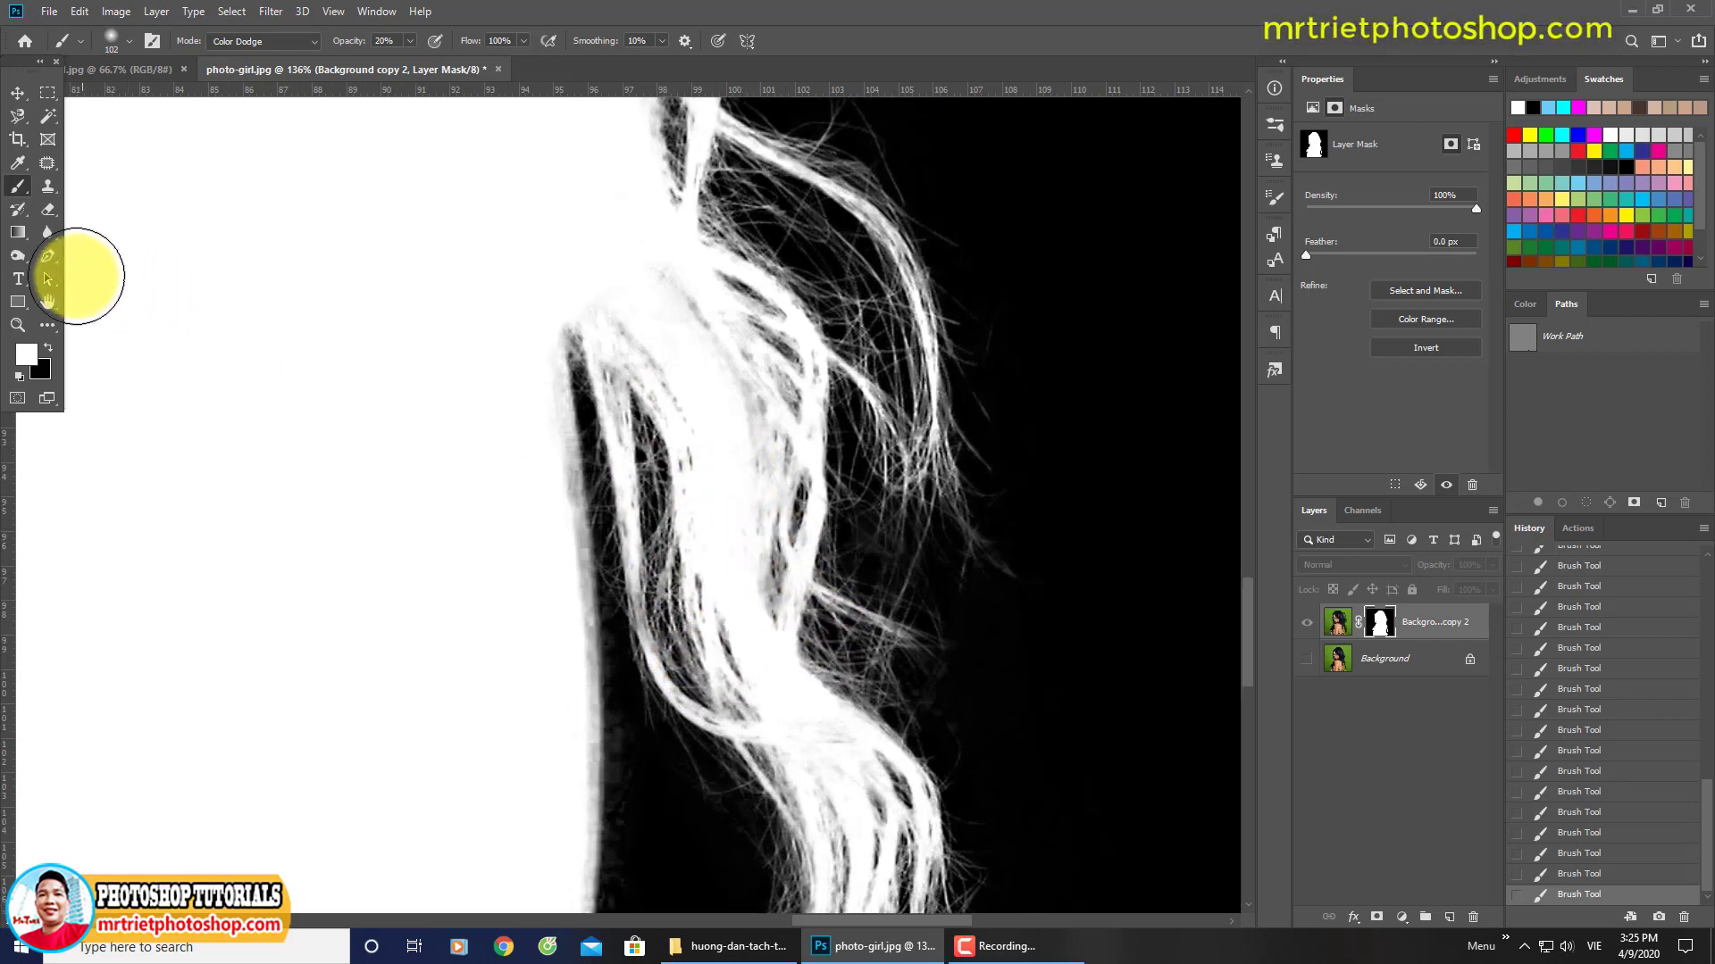
pyautogui.press('x')
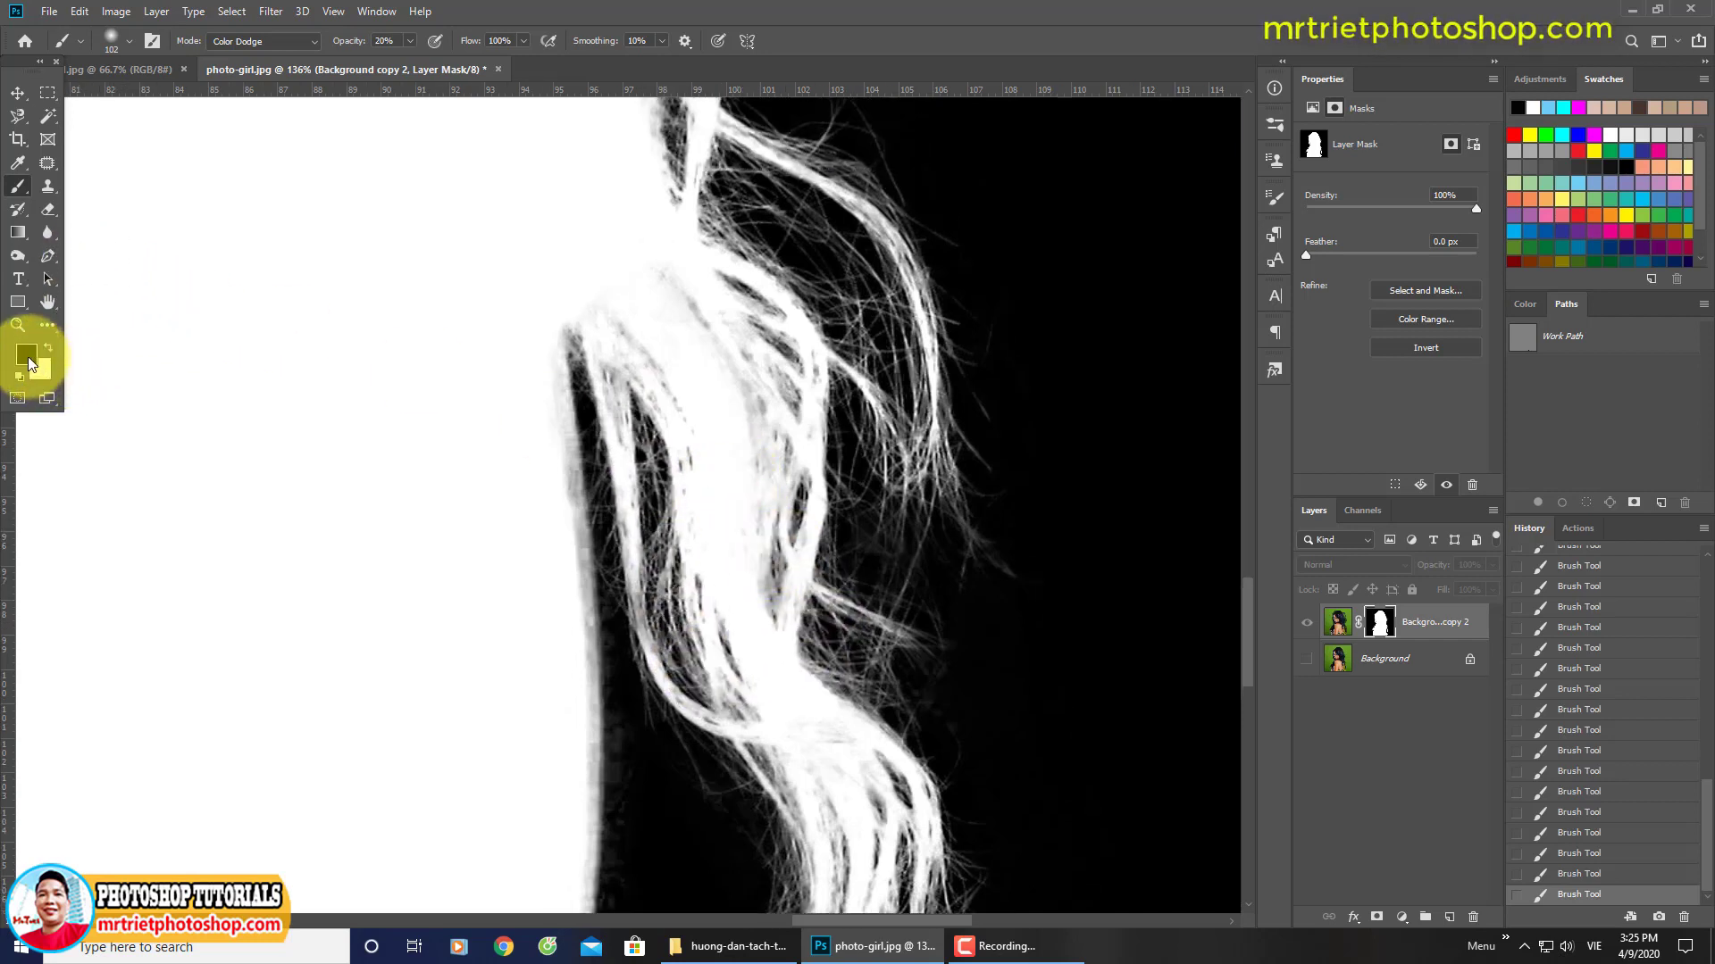
# Step: Switch to Color Burn and darken the background gap beside the neck
pyautogui.click(314, 43)
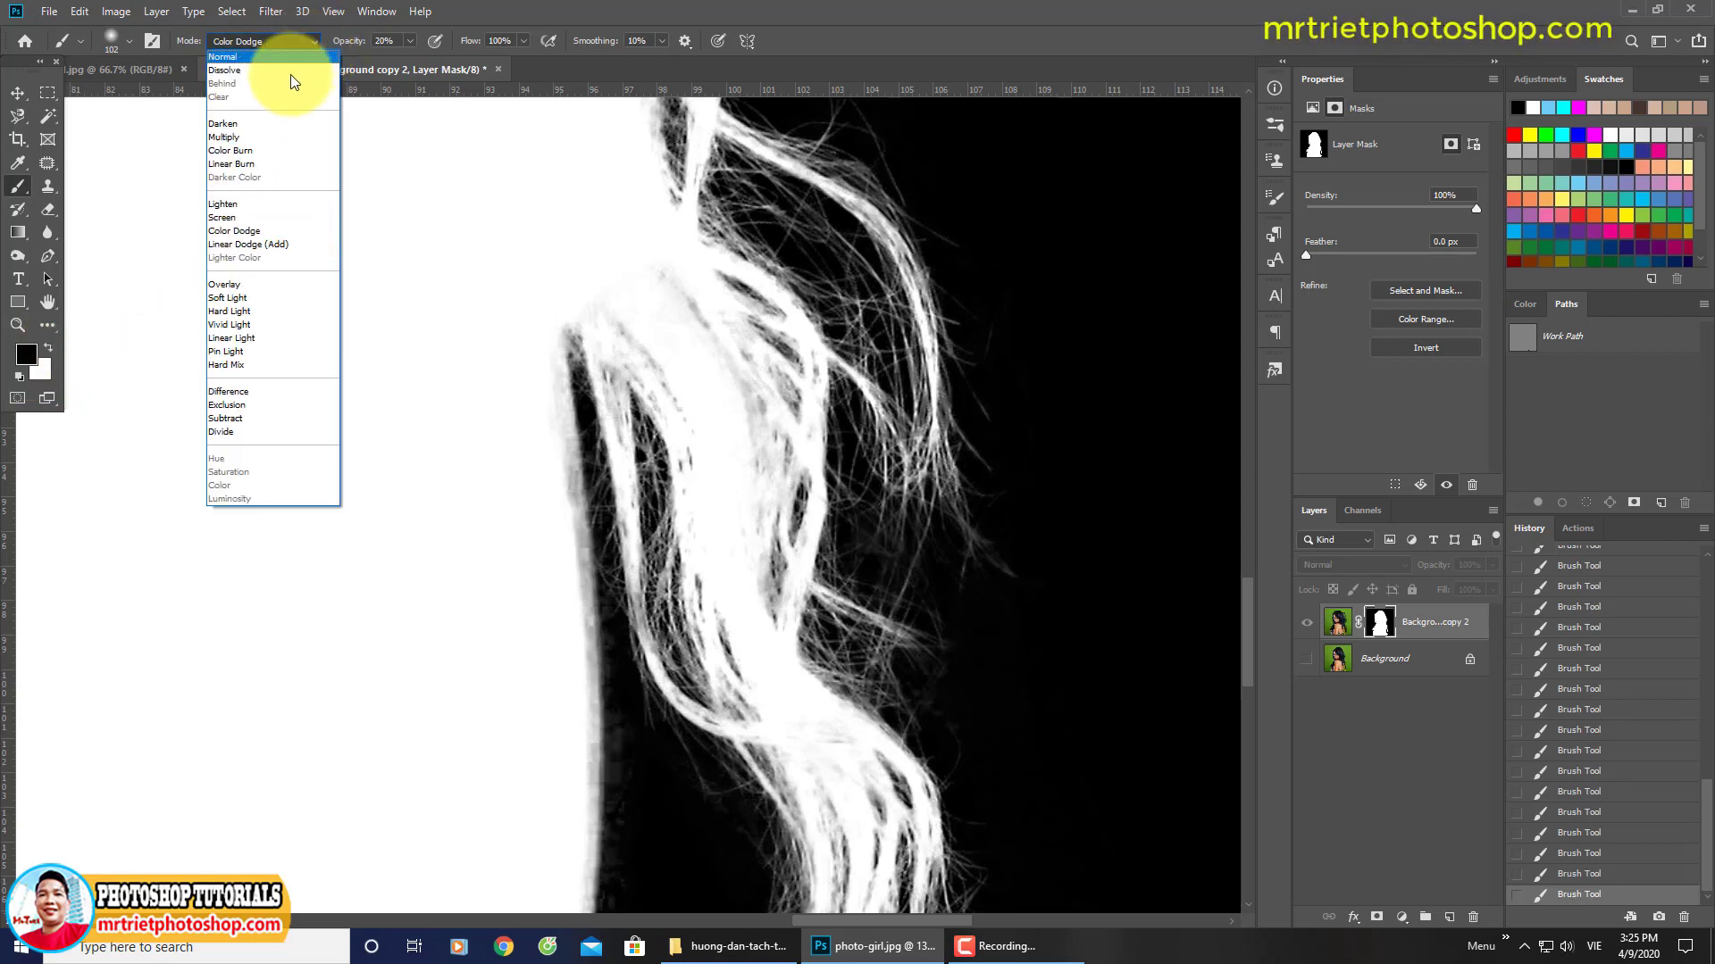
pyautogui.click(243, 152)
pyautogui.scroll(-1, 623, 356)
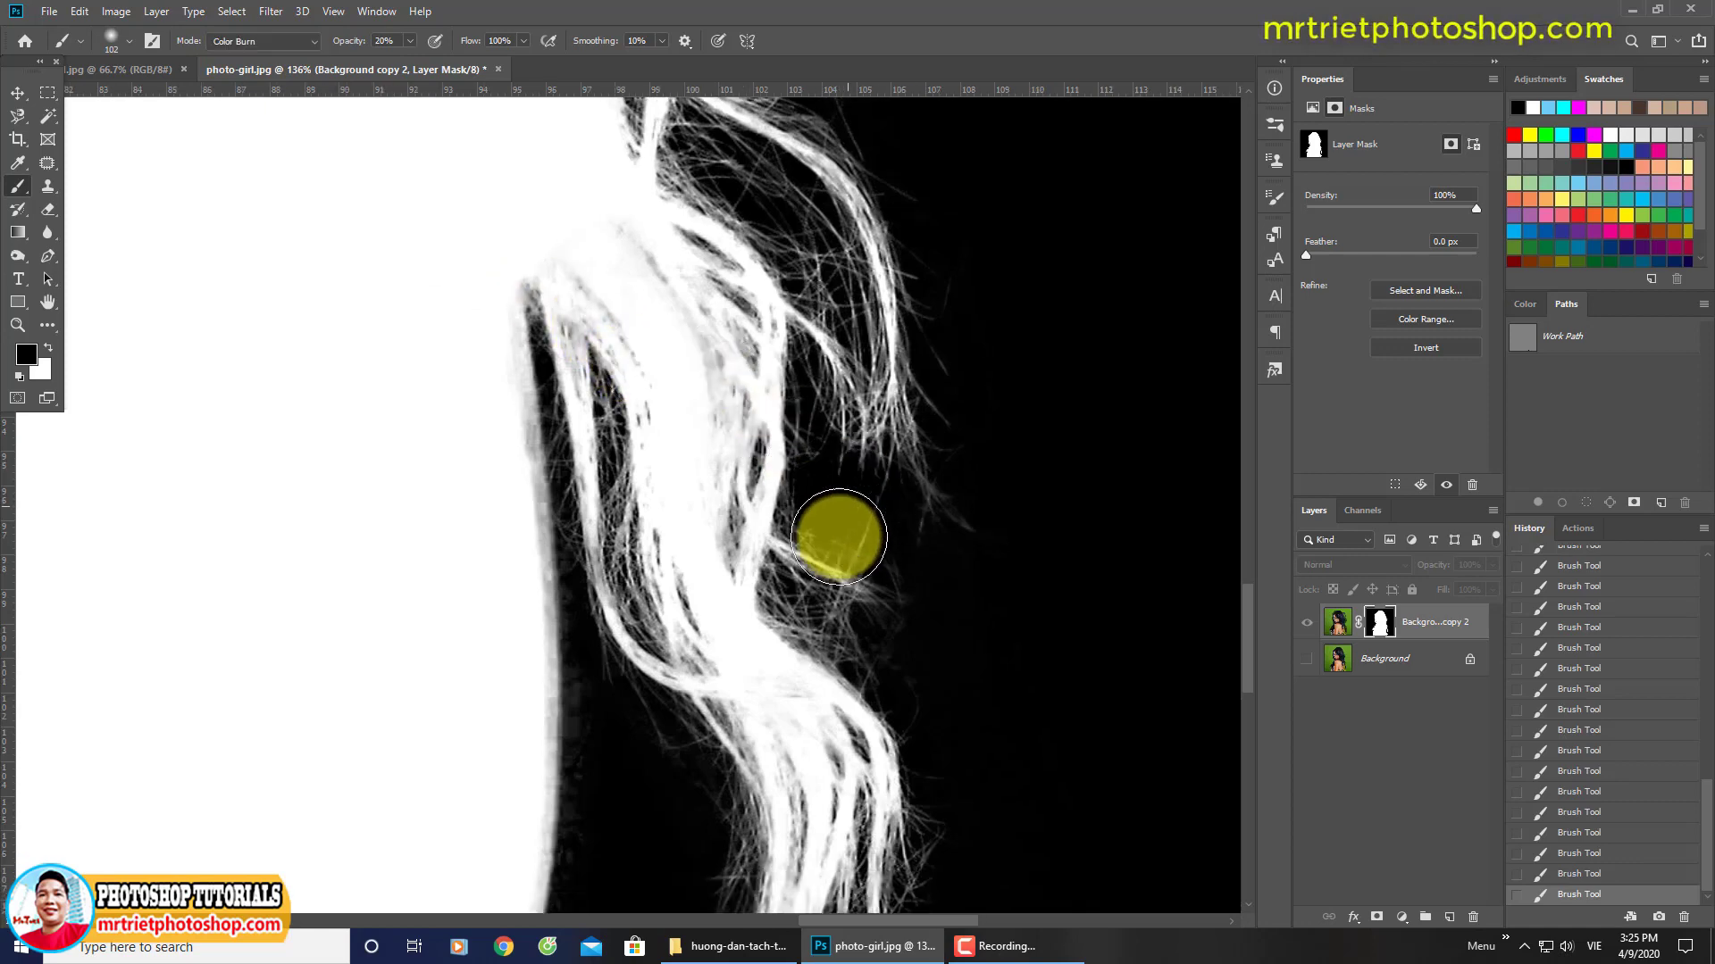
pyautogui.hotkey('ctrl', 'z')
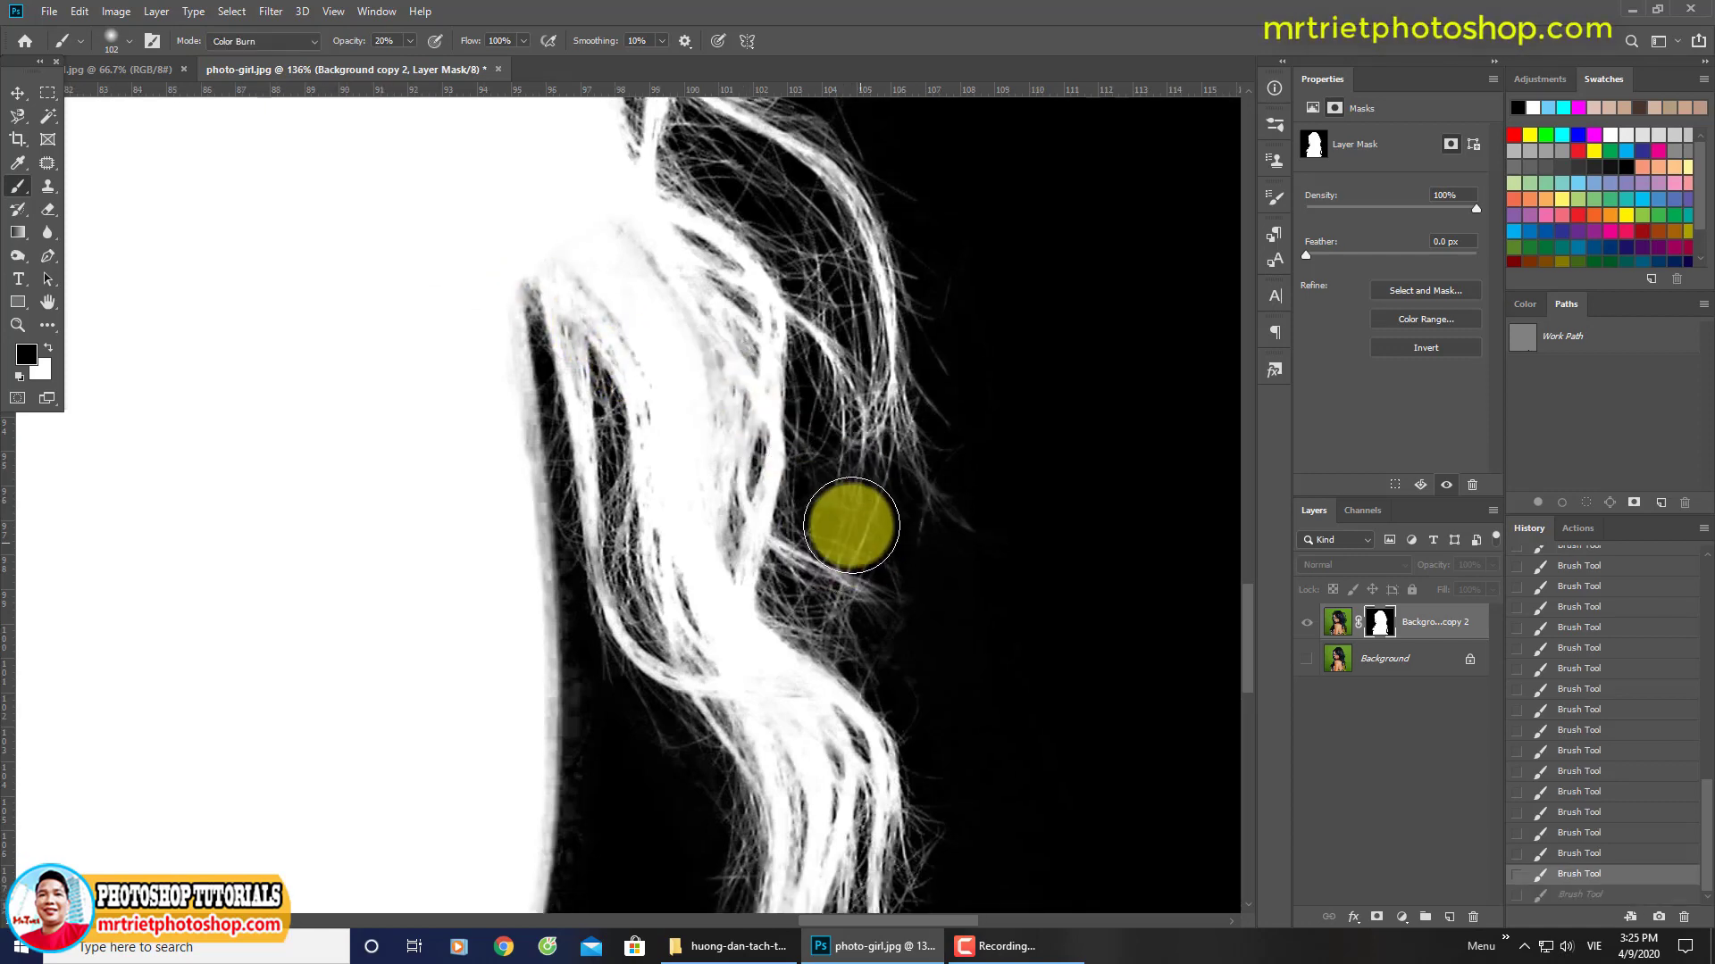
pyautogui.scroll(-3, 821, 429)
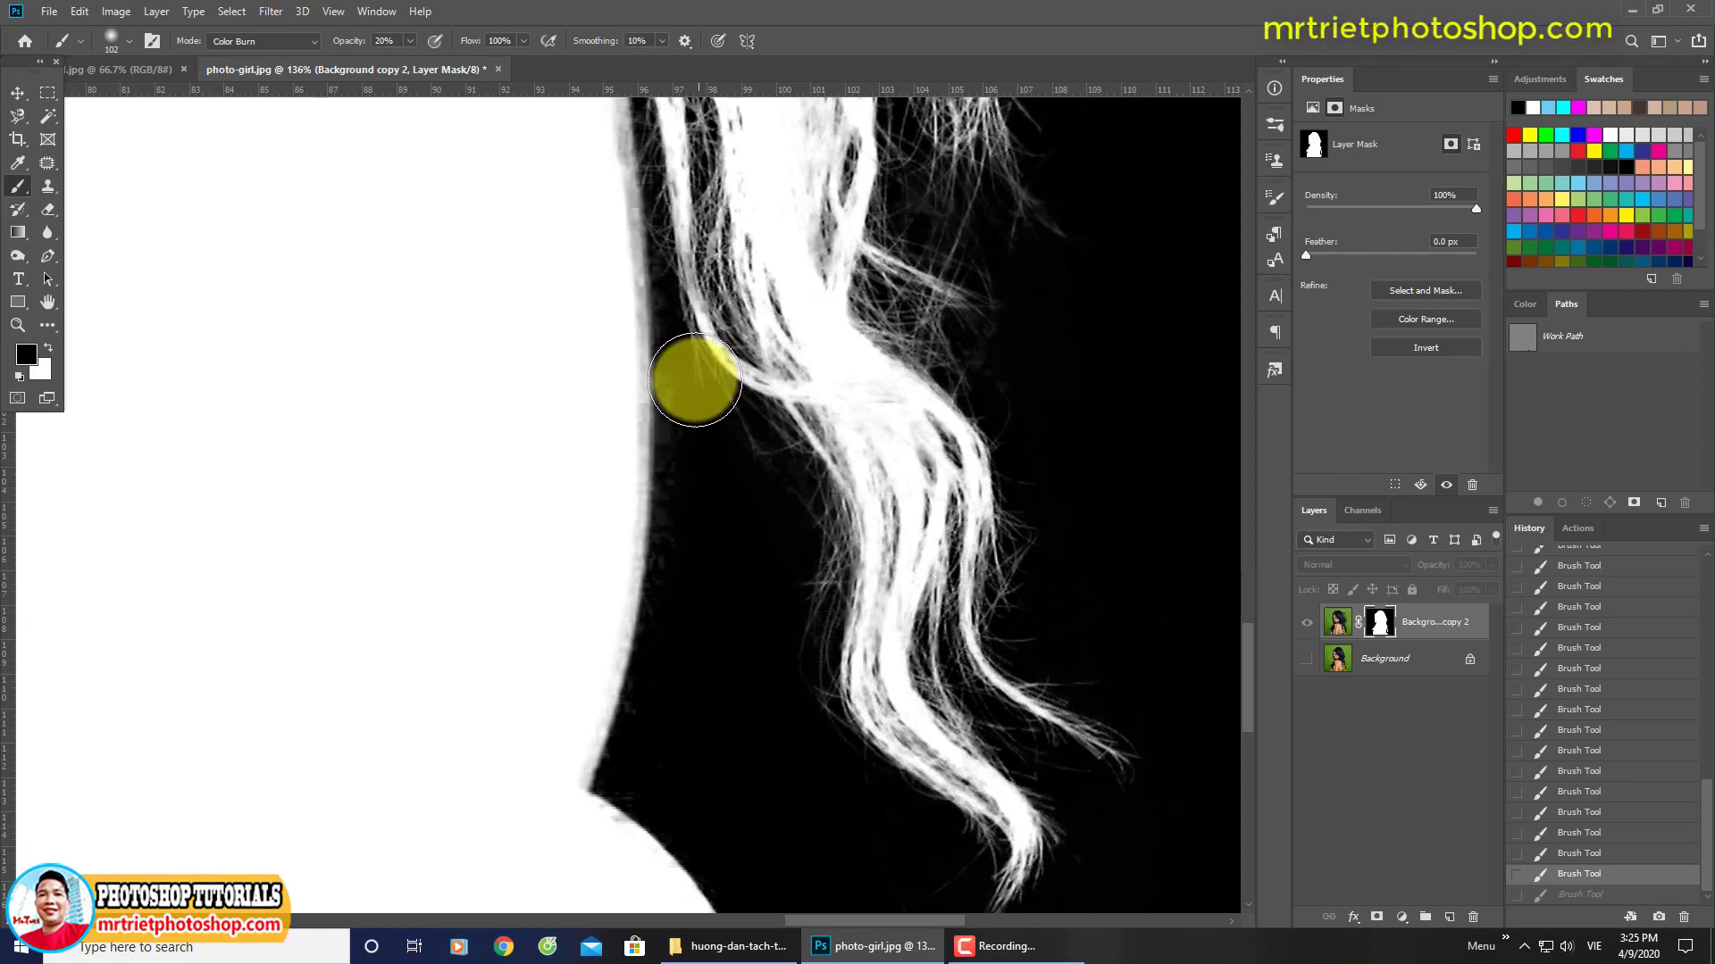
pyautogui.moveTo(671, 358)
pyautogui.mouseDown()
pyautogui.moveTo(663, 574)
pyautogui.moveTo(671, 506)
pyautogui.moveTo(689, 546)
pyautogui.mouseUp()
# Step: Enlarge the brush to 100 px and move over the lower hair and chin
pyautogui.scroll(-3, 690, 546)
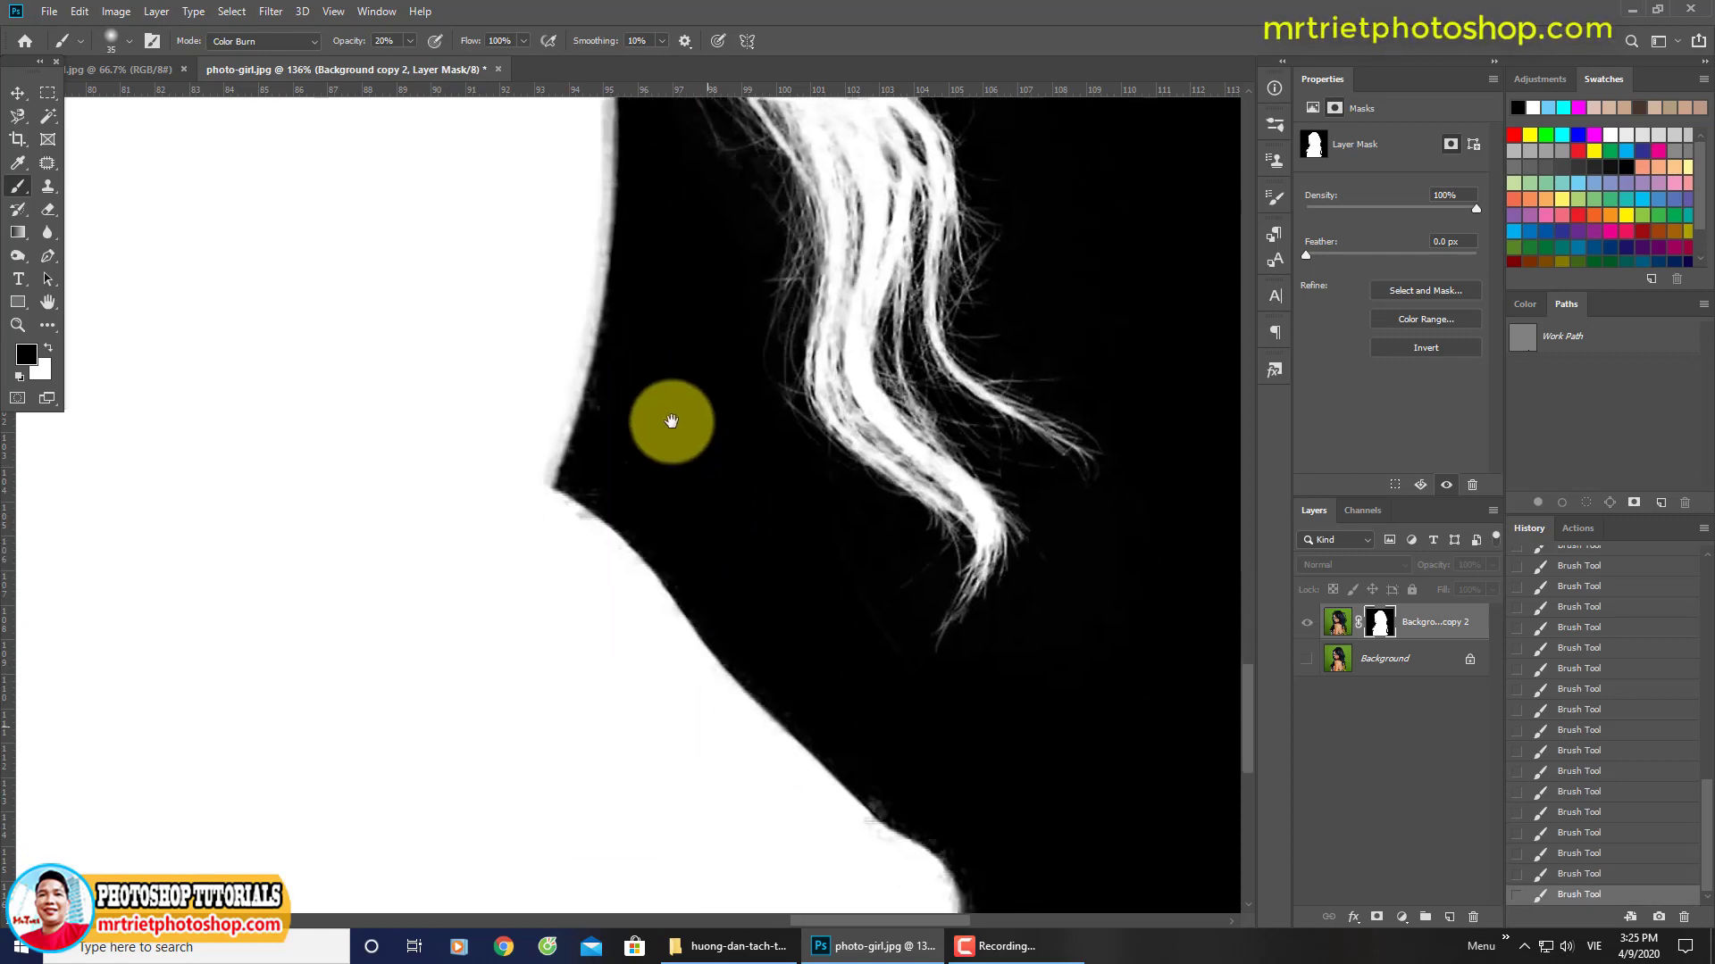
pyautogui.scroll(-2, 705, 595)
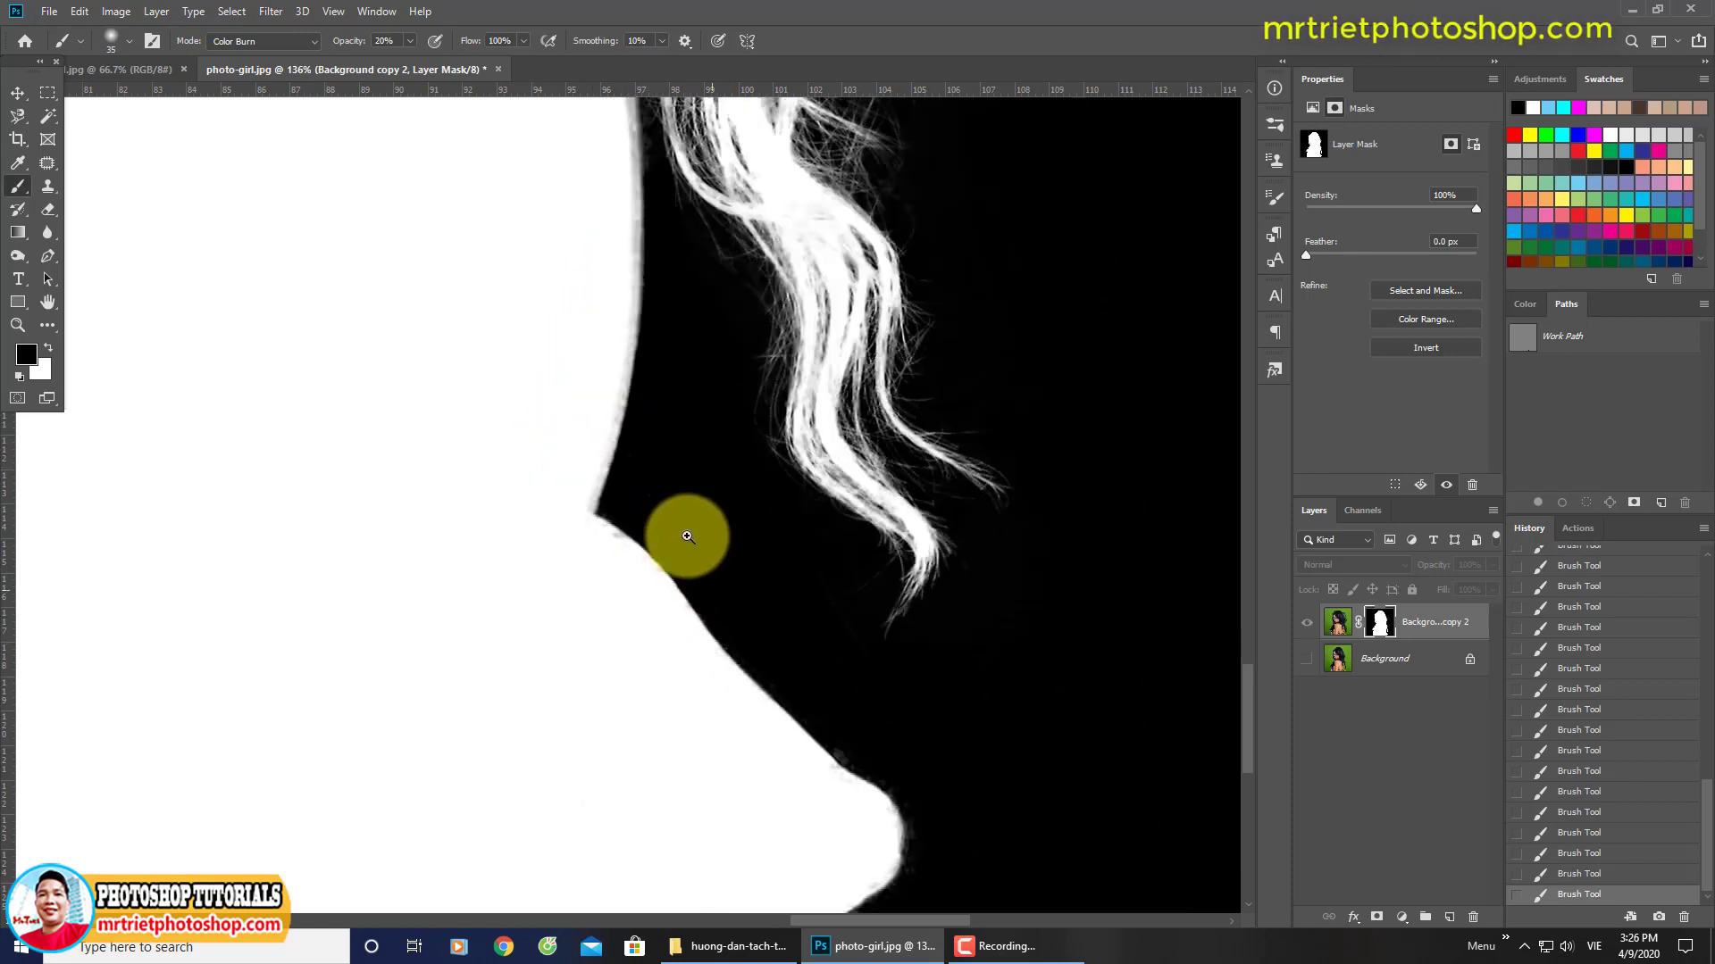
pyautogui.scroll(-2, 685, 536)
pyautogui.scroll(-2, 704, 379)
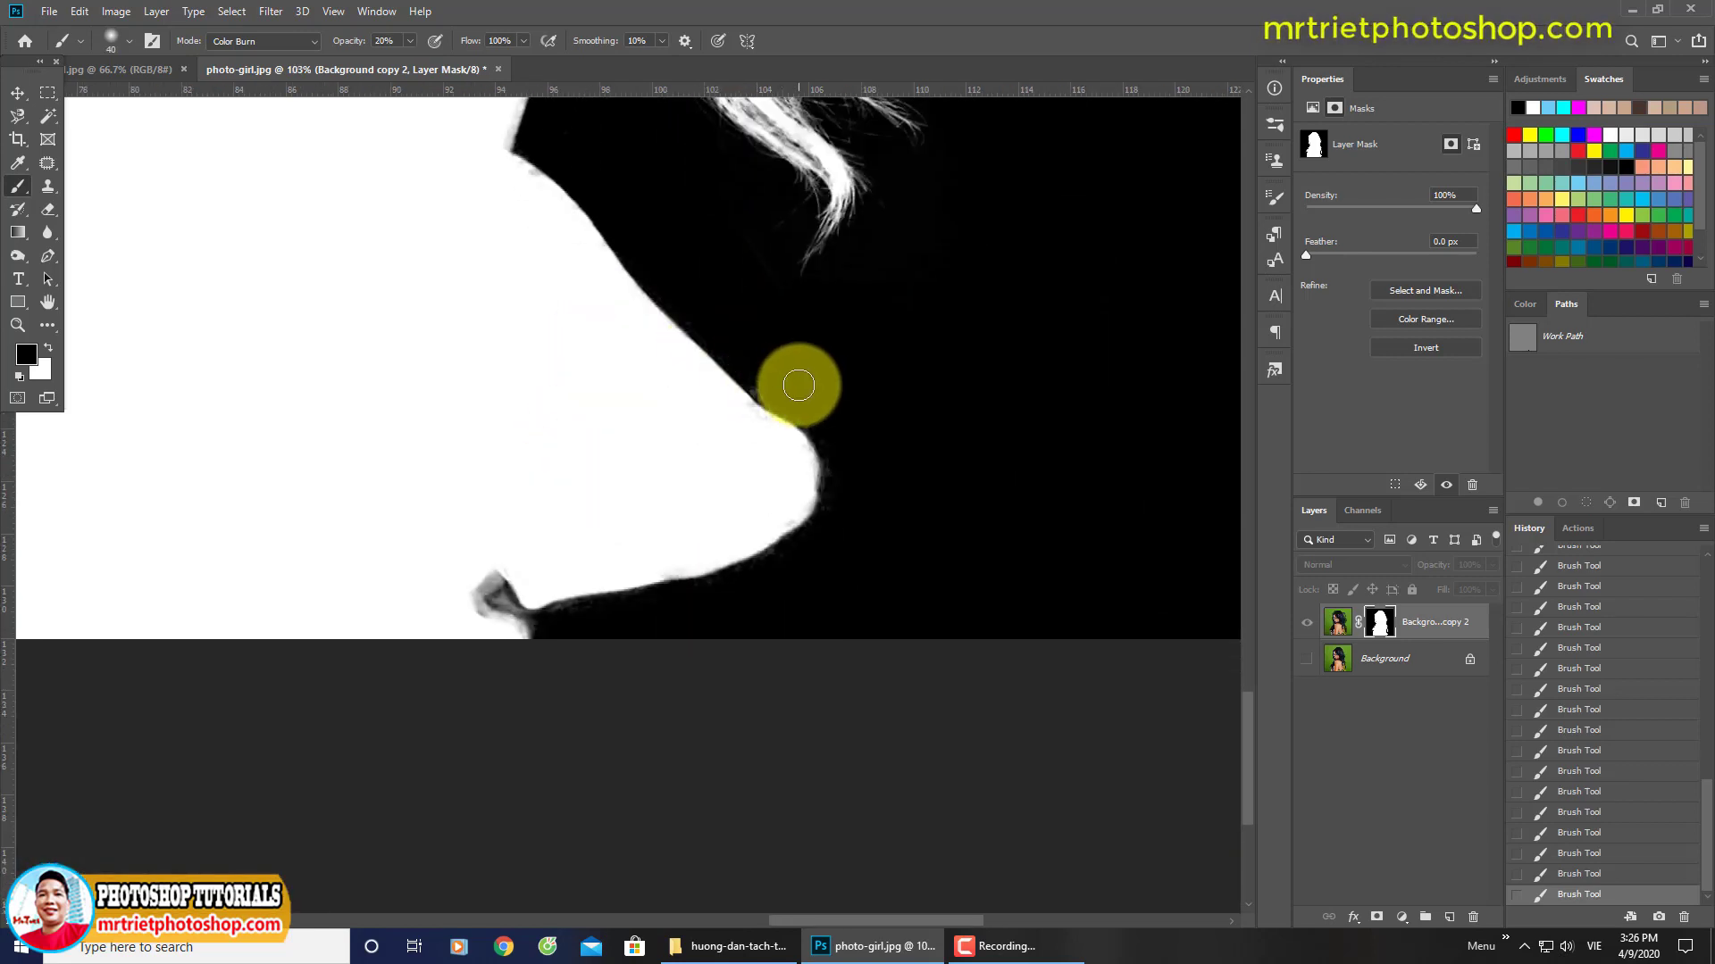
pyautogui.press(']')
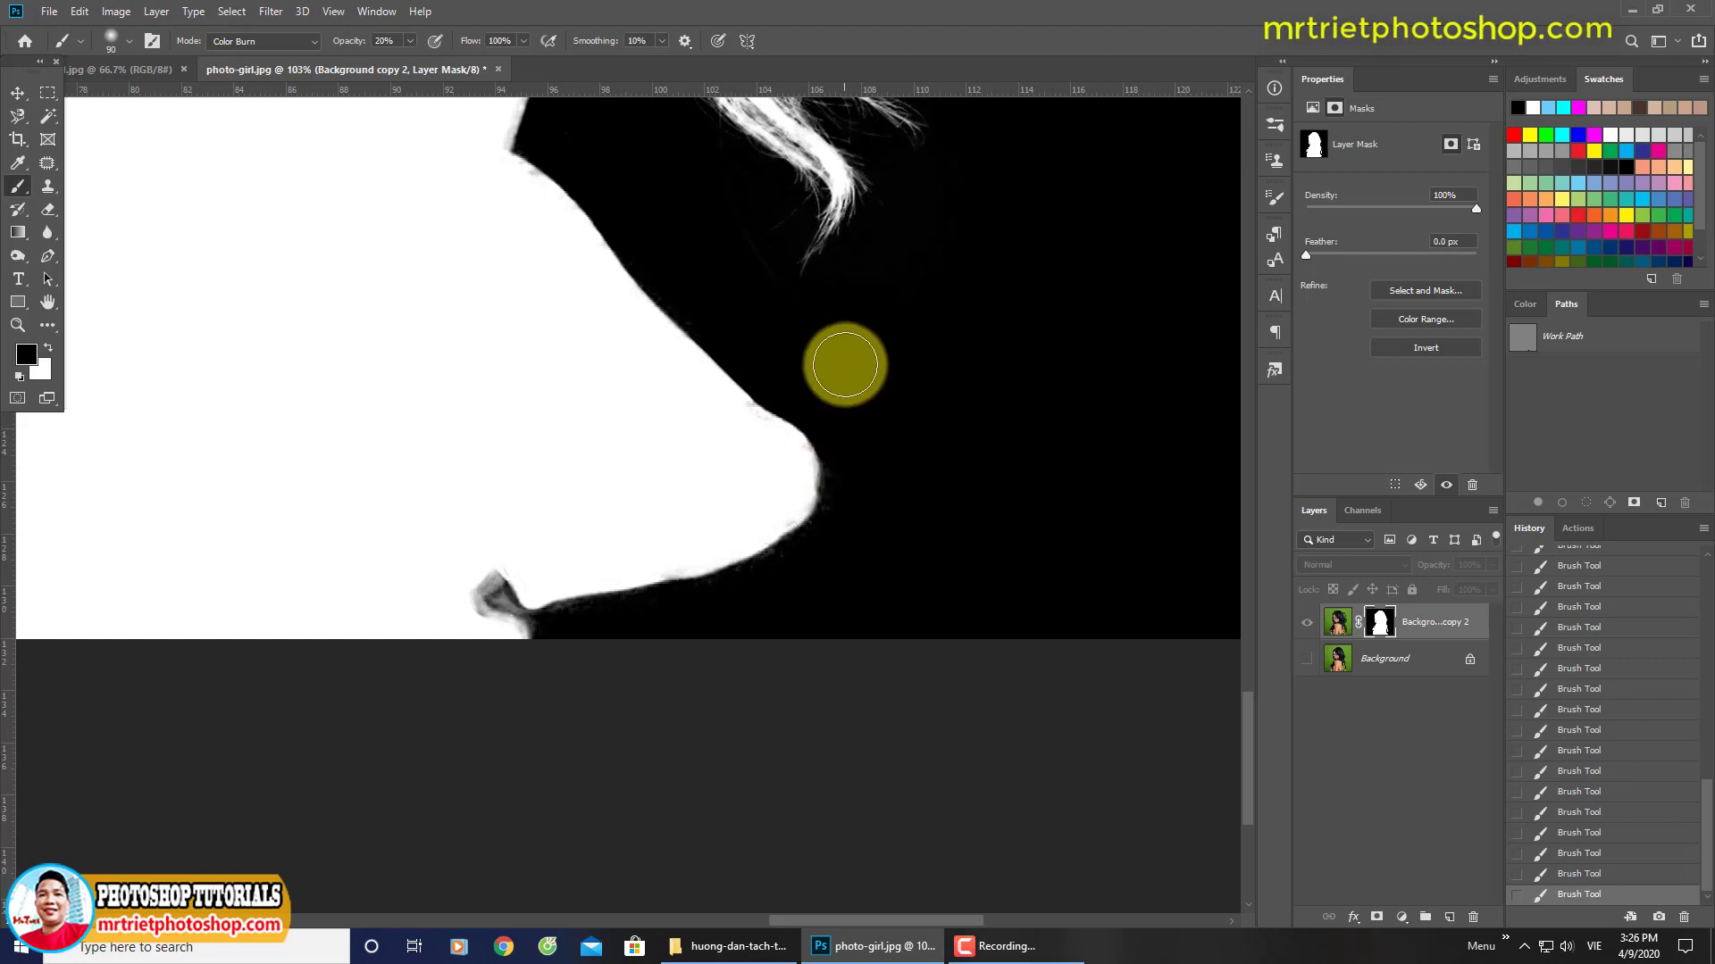
pyautogui.press(']')
pyautogui.press(']')
pyautogui.press(']')
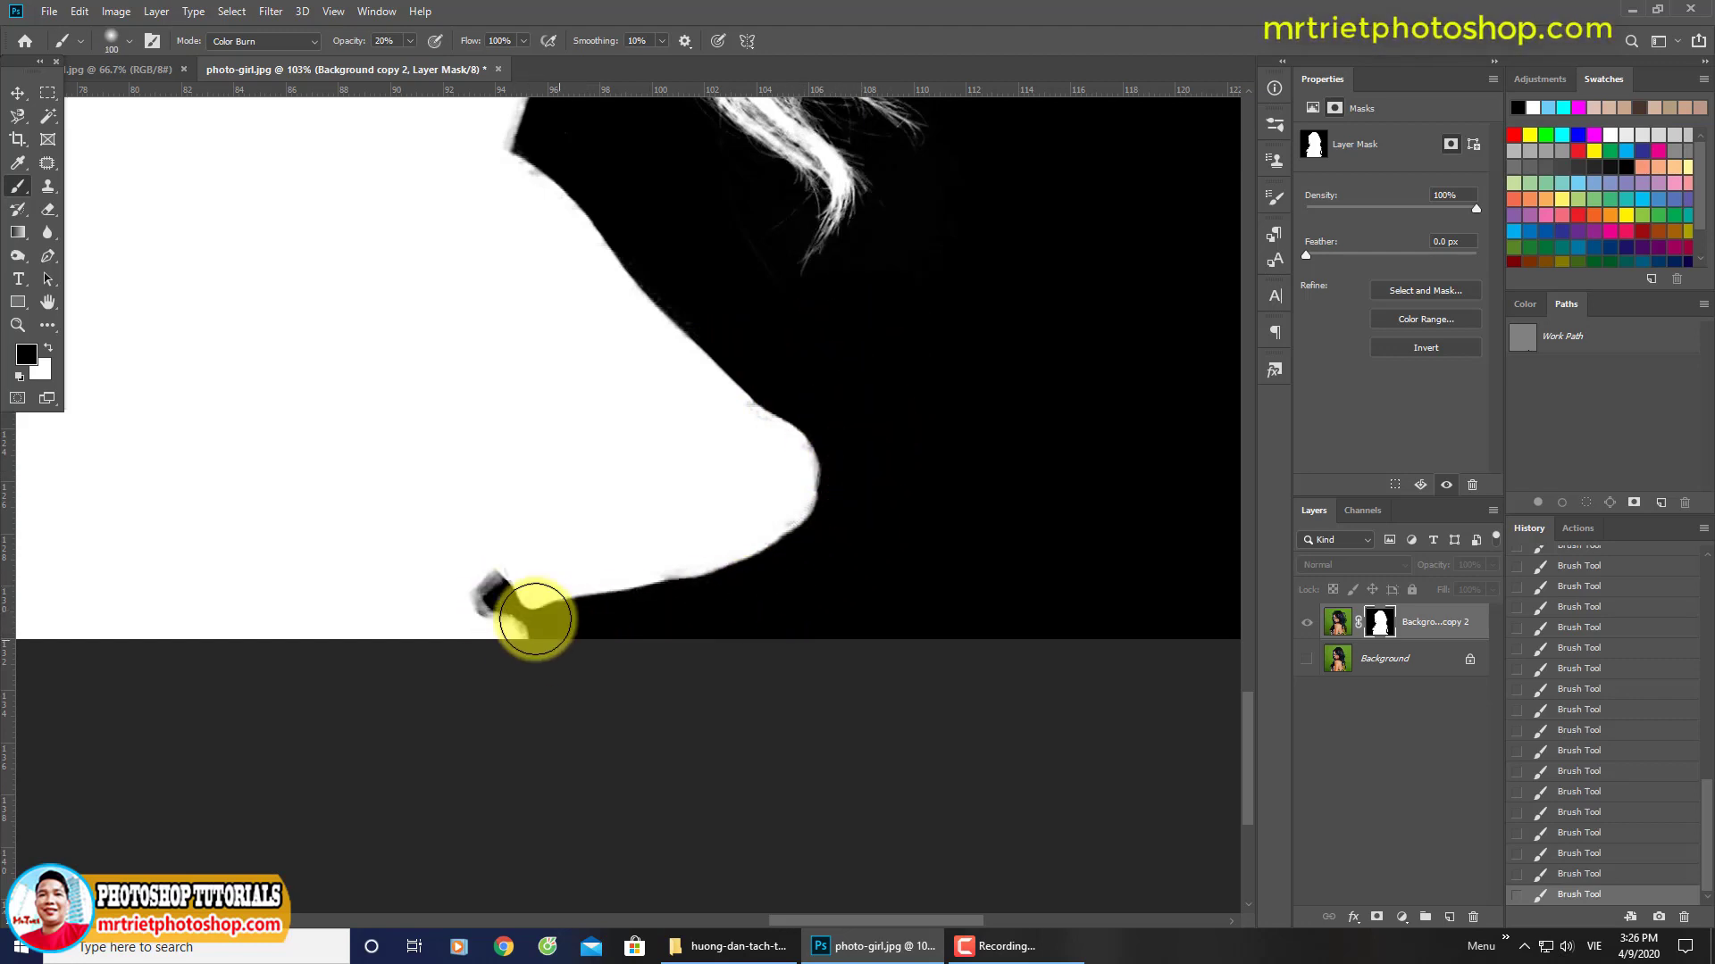
pyautogui.moveTo(641, 661); pyautogui.dragTo(911, 565)
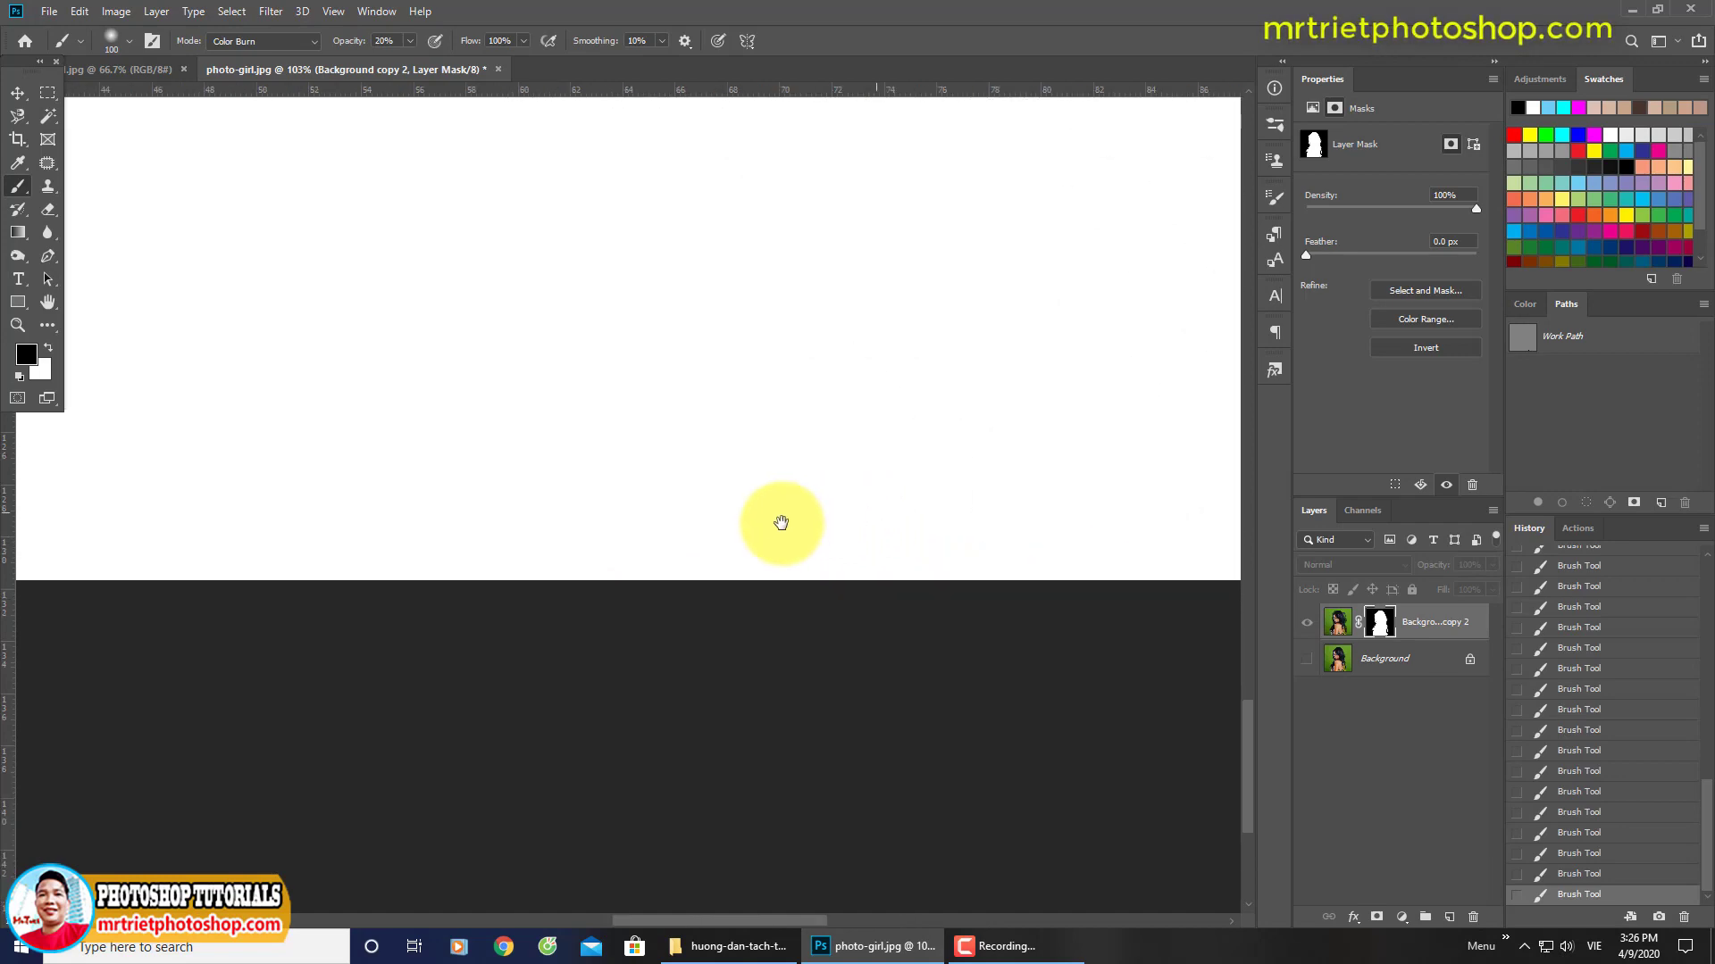
pyautogui.moveTo(681, 402)
pyautogui.mouseDown()
pyautogui.moveTo(383, 544)
pyautogui.moveTo(540, 561)
pyautogui.moveTo(616, 432)
pyautogui.mouseUp()
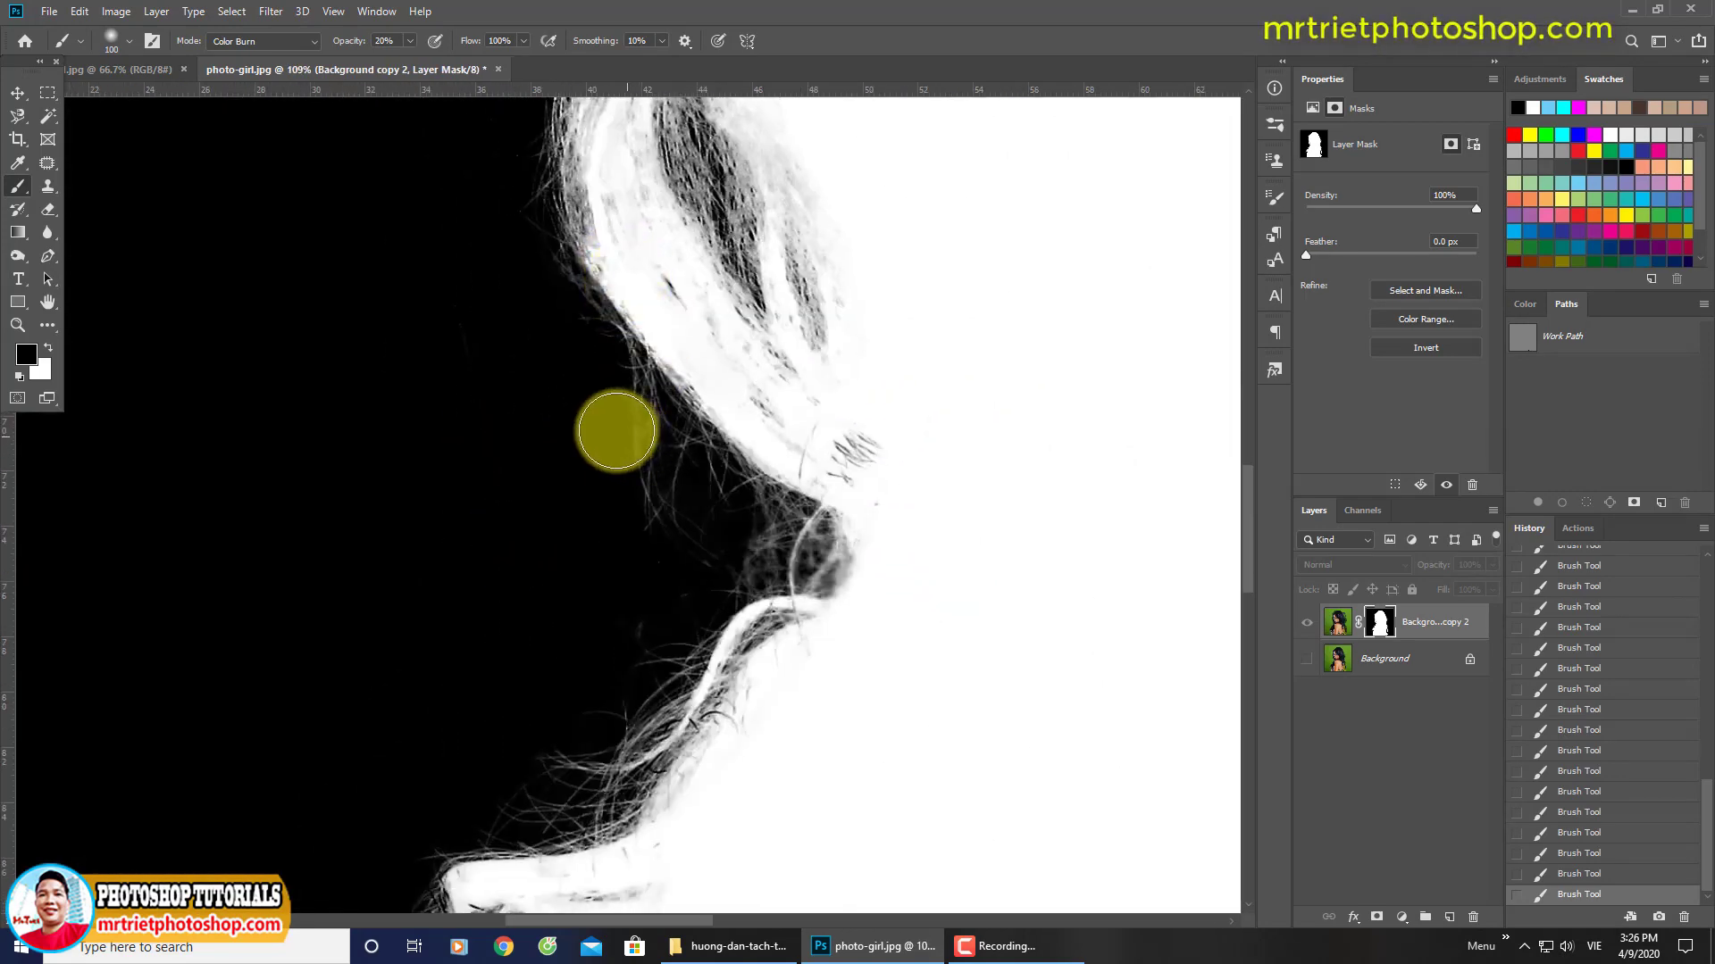
pyautogui.moveTo(592, 592)
pyautogui.mouseDown()
pyautogui.moveTo(635, 451)
pyautogui.moveTo(657, 246)
pyautogui.mouseUp()
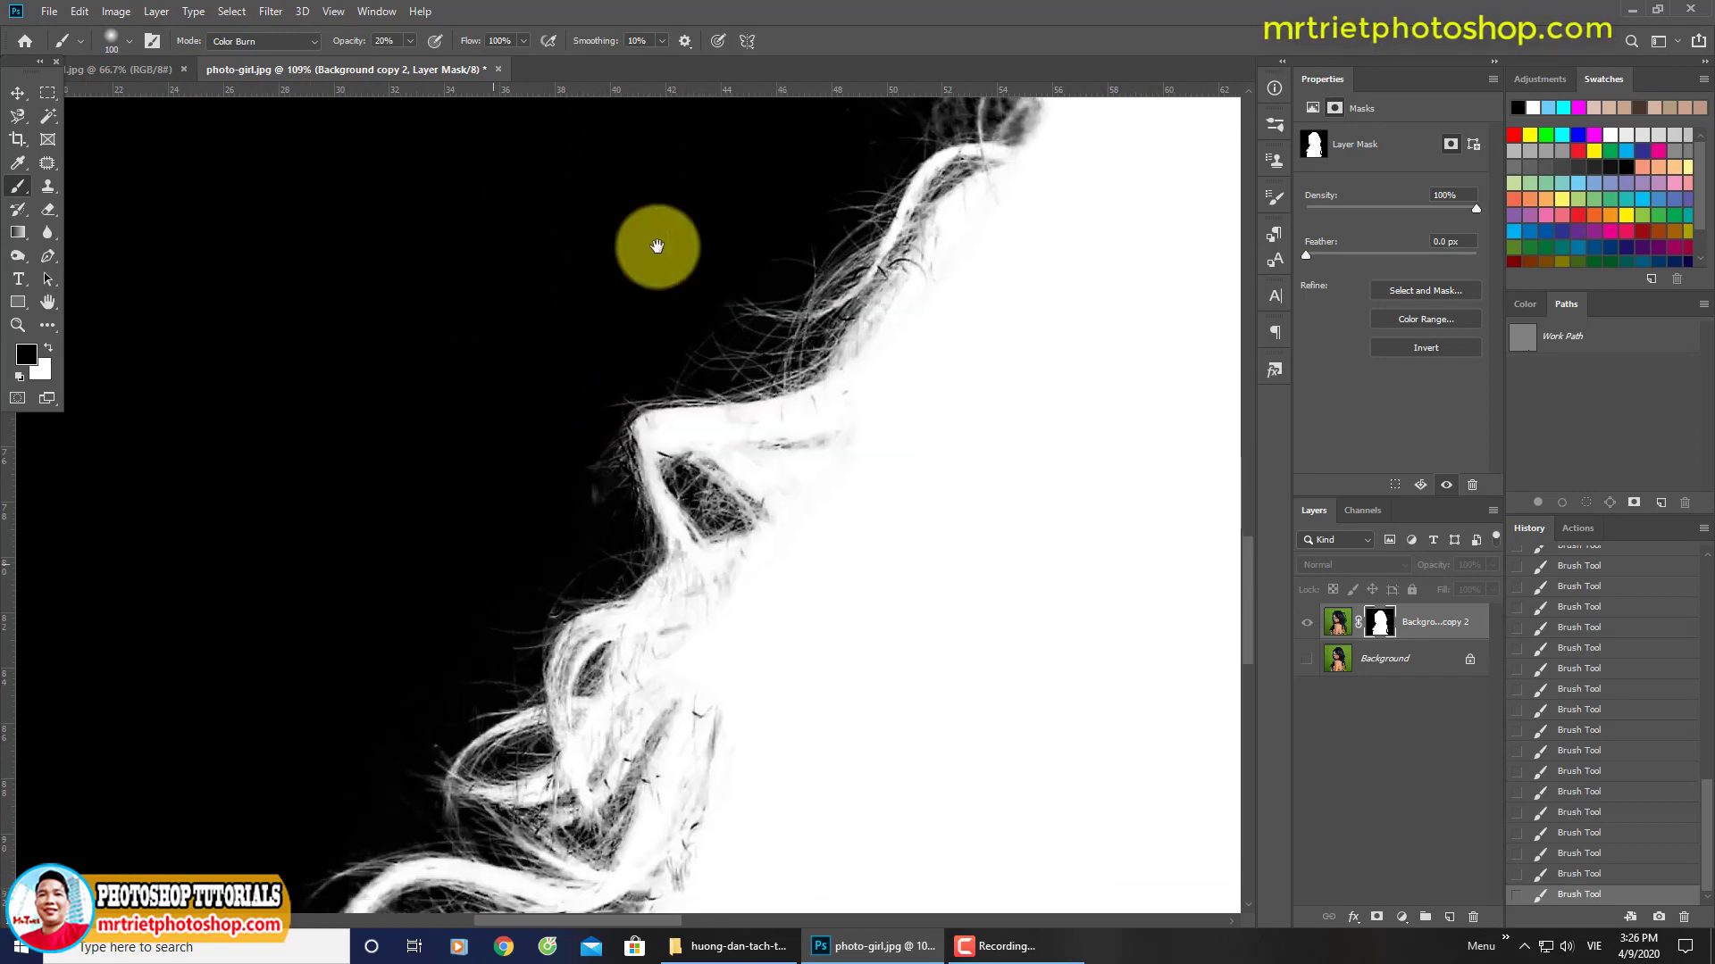
# Step: Navigate the mask to the face edge below the hair
pyautogui.scroll(-3, 563, 402)
pyautogui.scroll(-2, 375, 223)
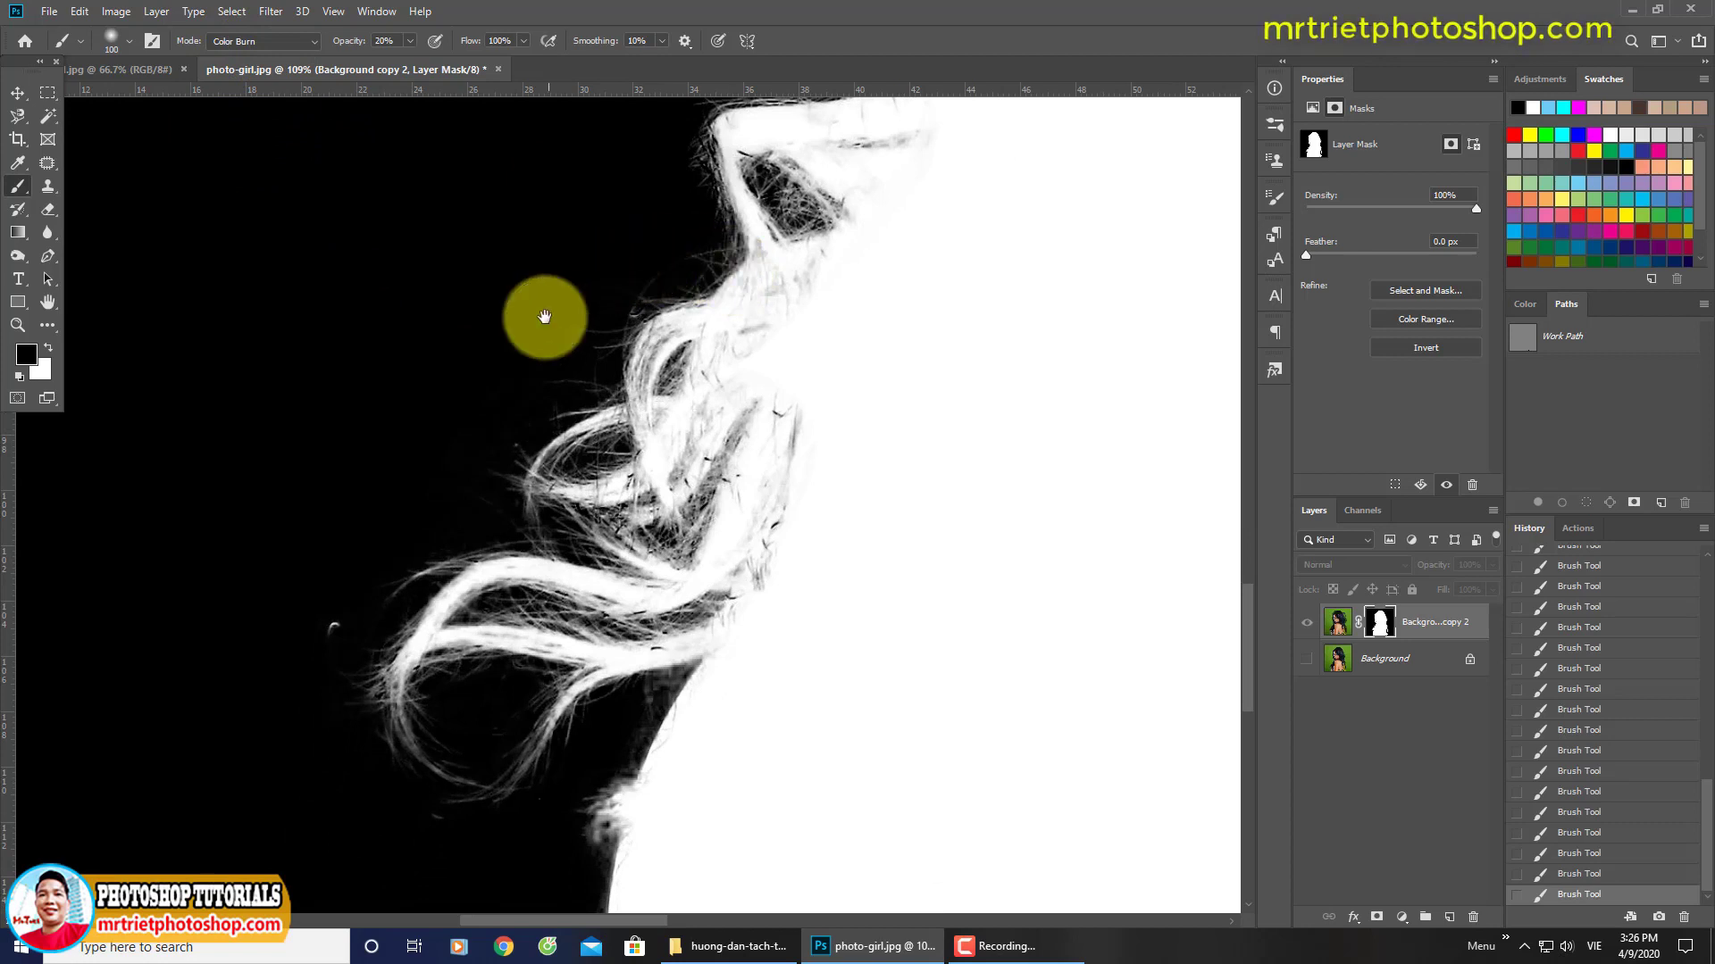
pyautogui.scroll(-2, 547, 313)
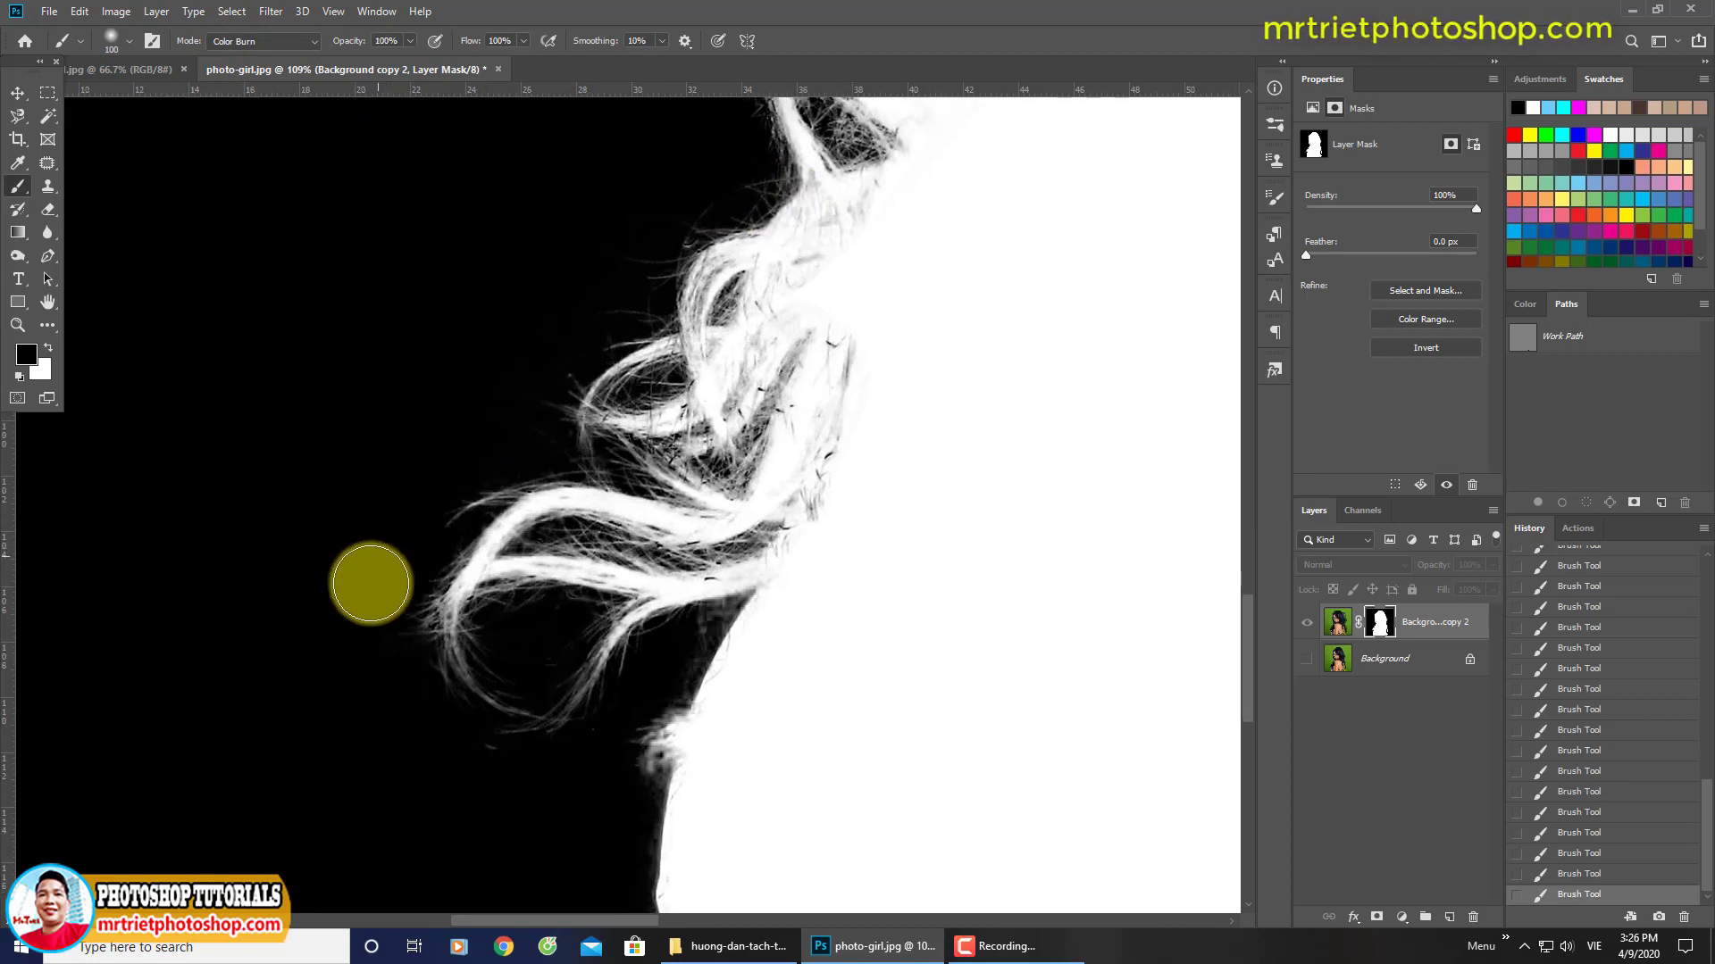
pyautogui.scroll(-2, 348, 518)
pyautogui.scroll(-2, 337, 459)
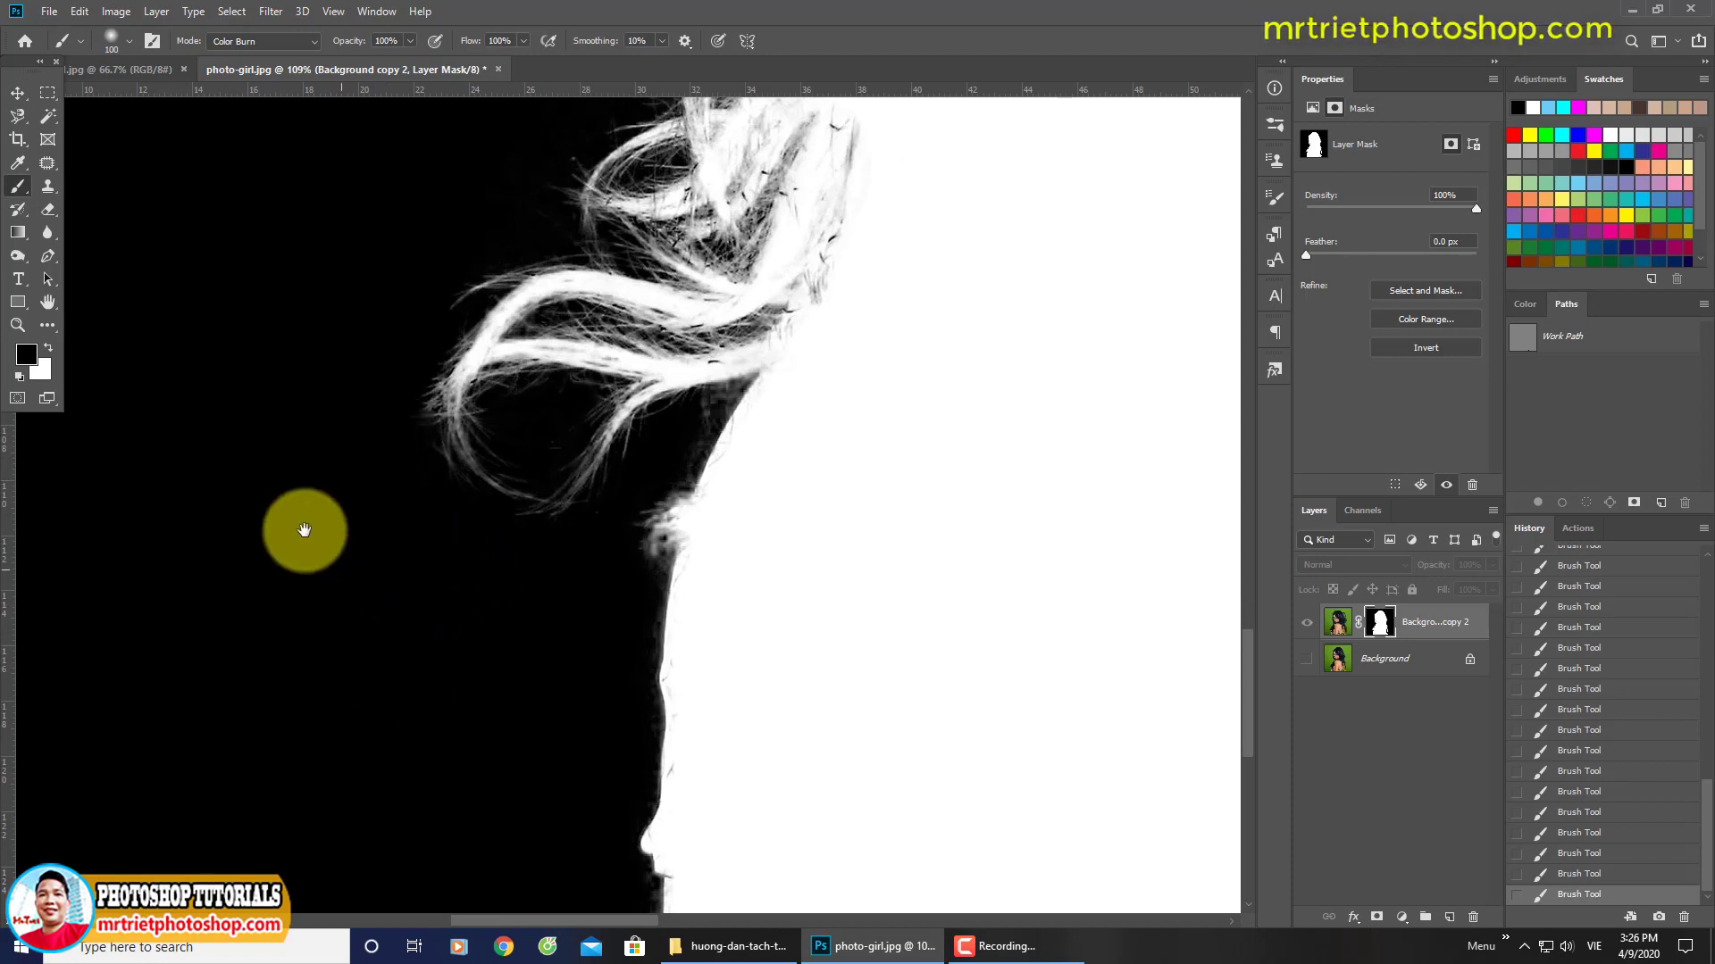
pyautogui.scroll(-1, 303, 528)
pyautogui.scroll(-2, 464, 536)
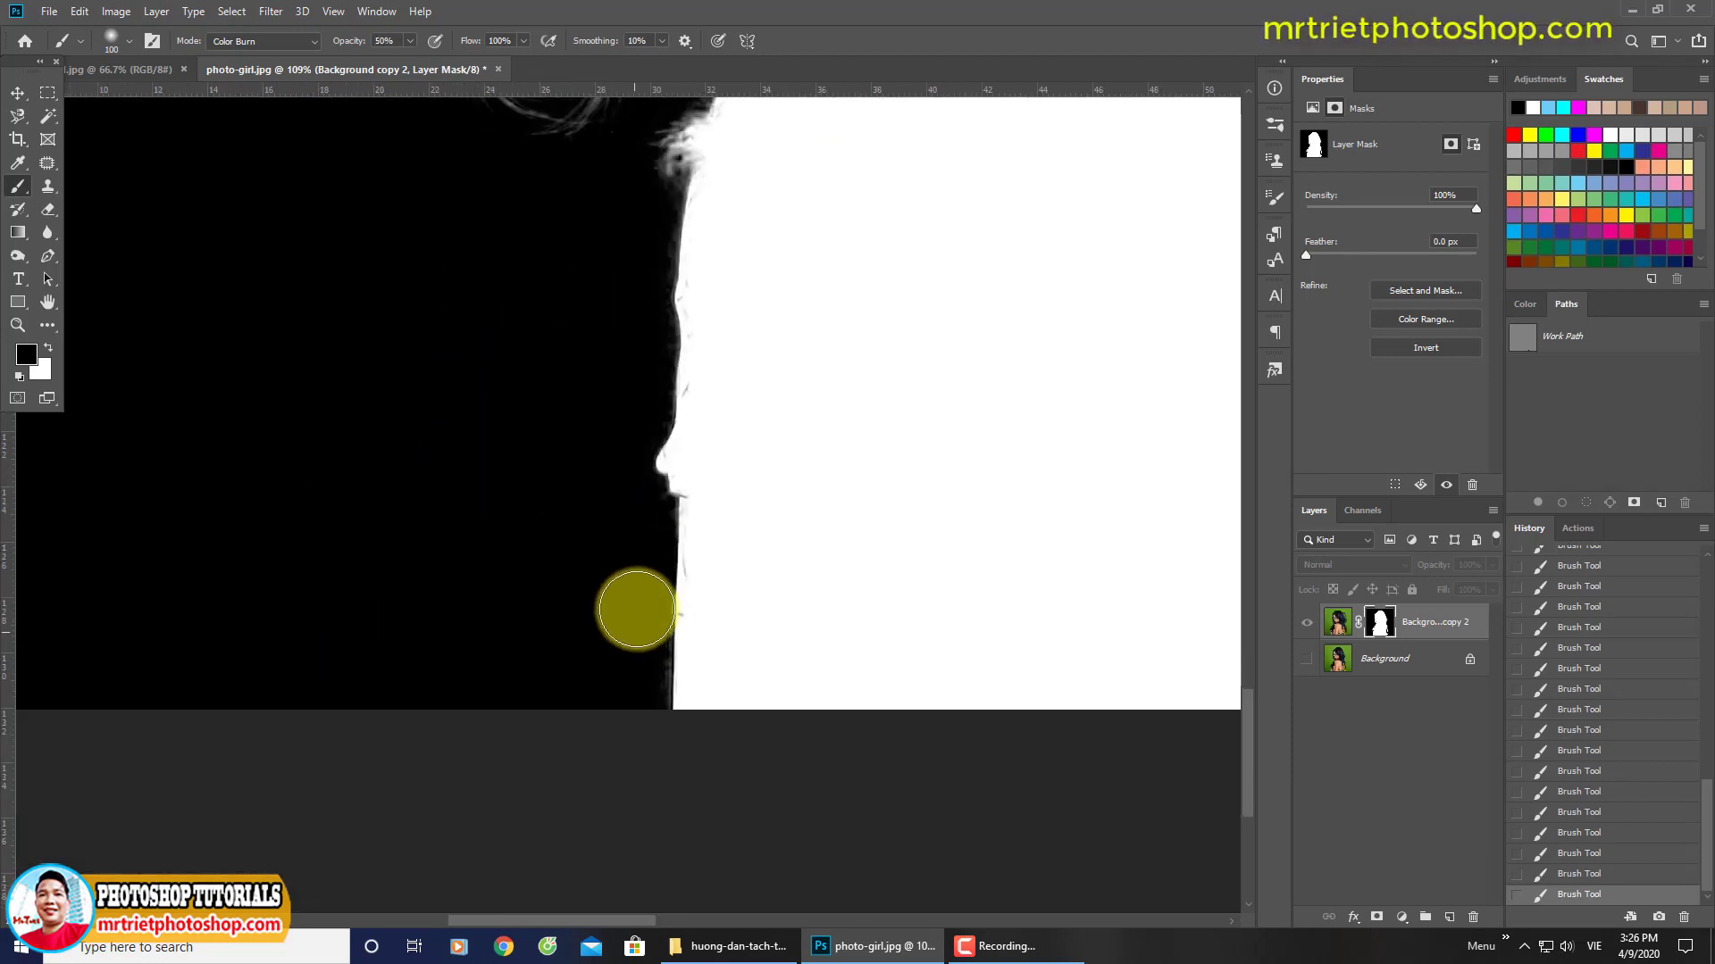
pyautogui.scroll(1, 616, 536)
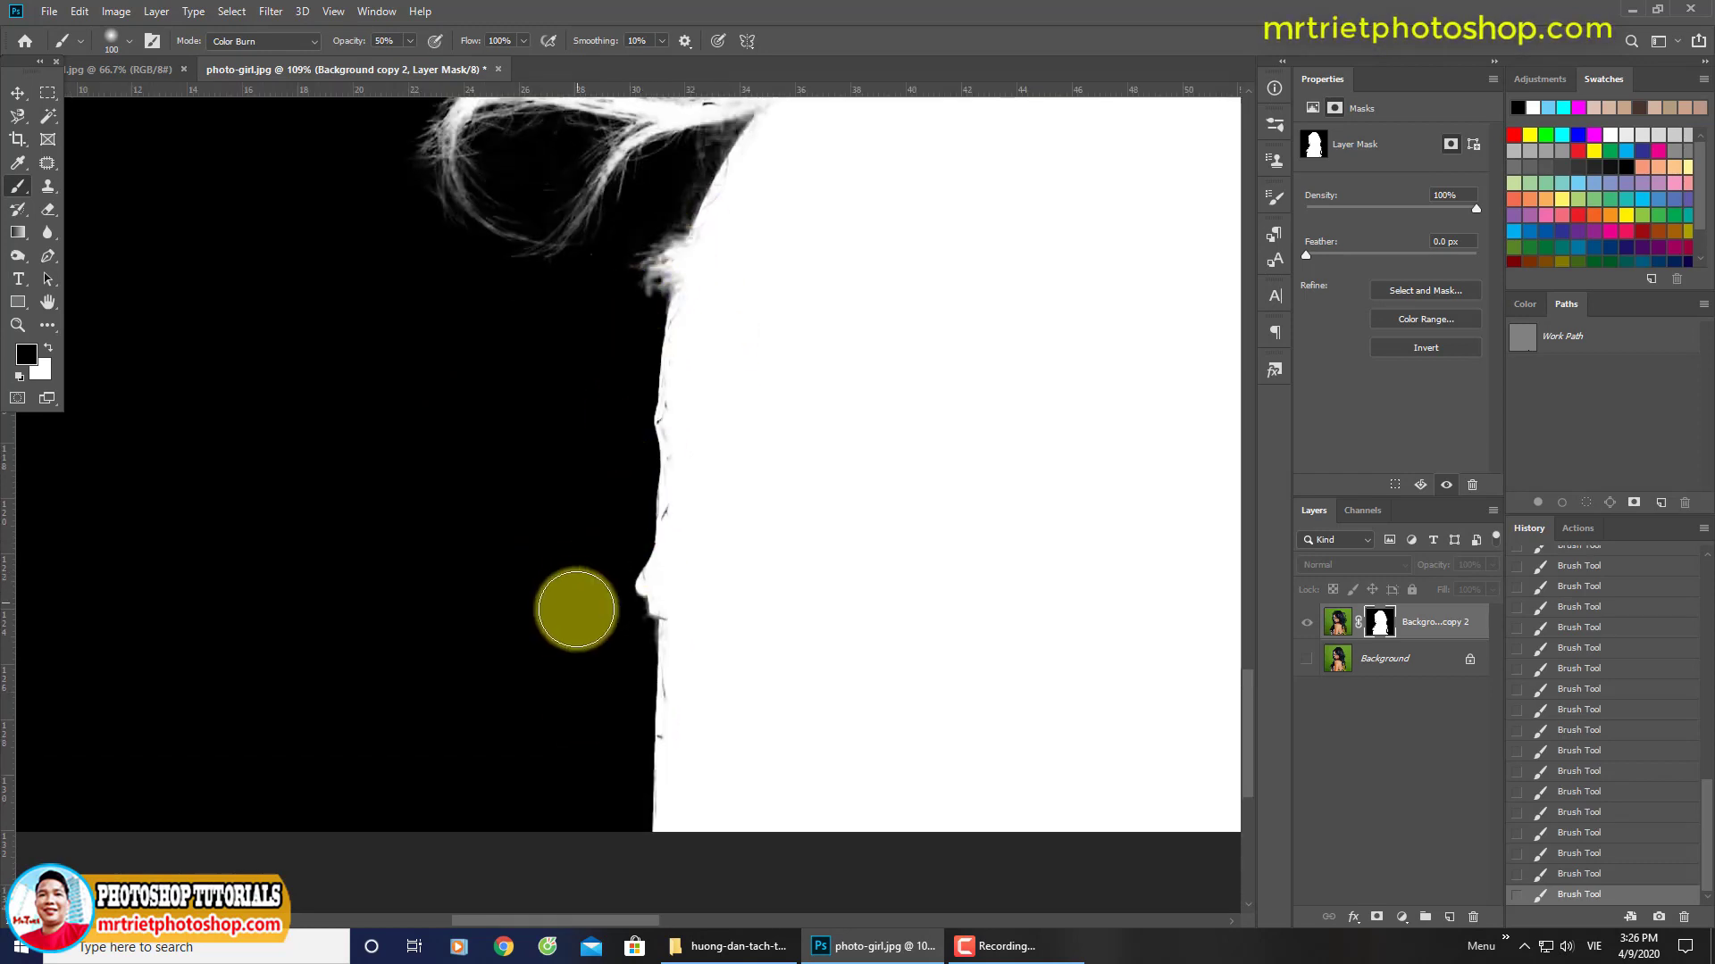
pyautogui.moveTo(423, 666)
pyautogui.mouseDown()
pyautogui.moveTo(351, 474)
pyautogui.moveTo(357, 670)
pyautogui.mouseUp()
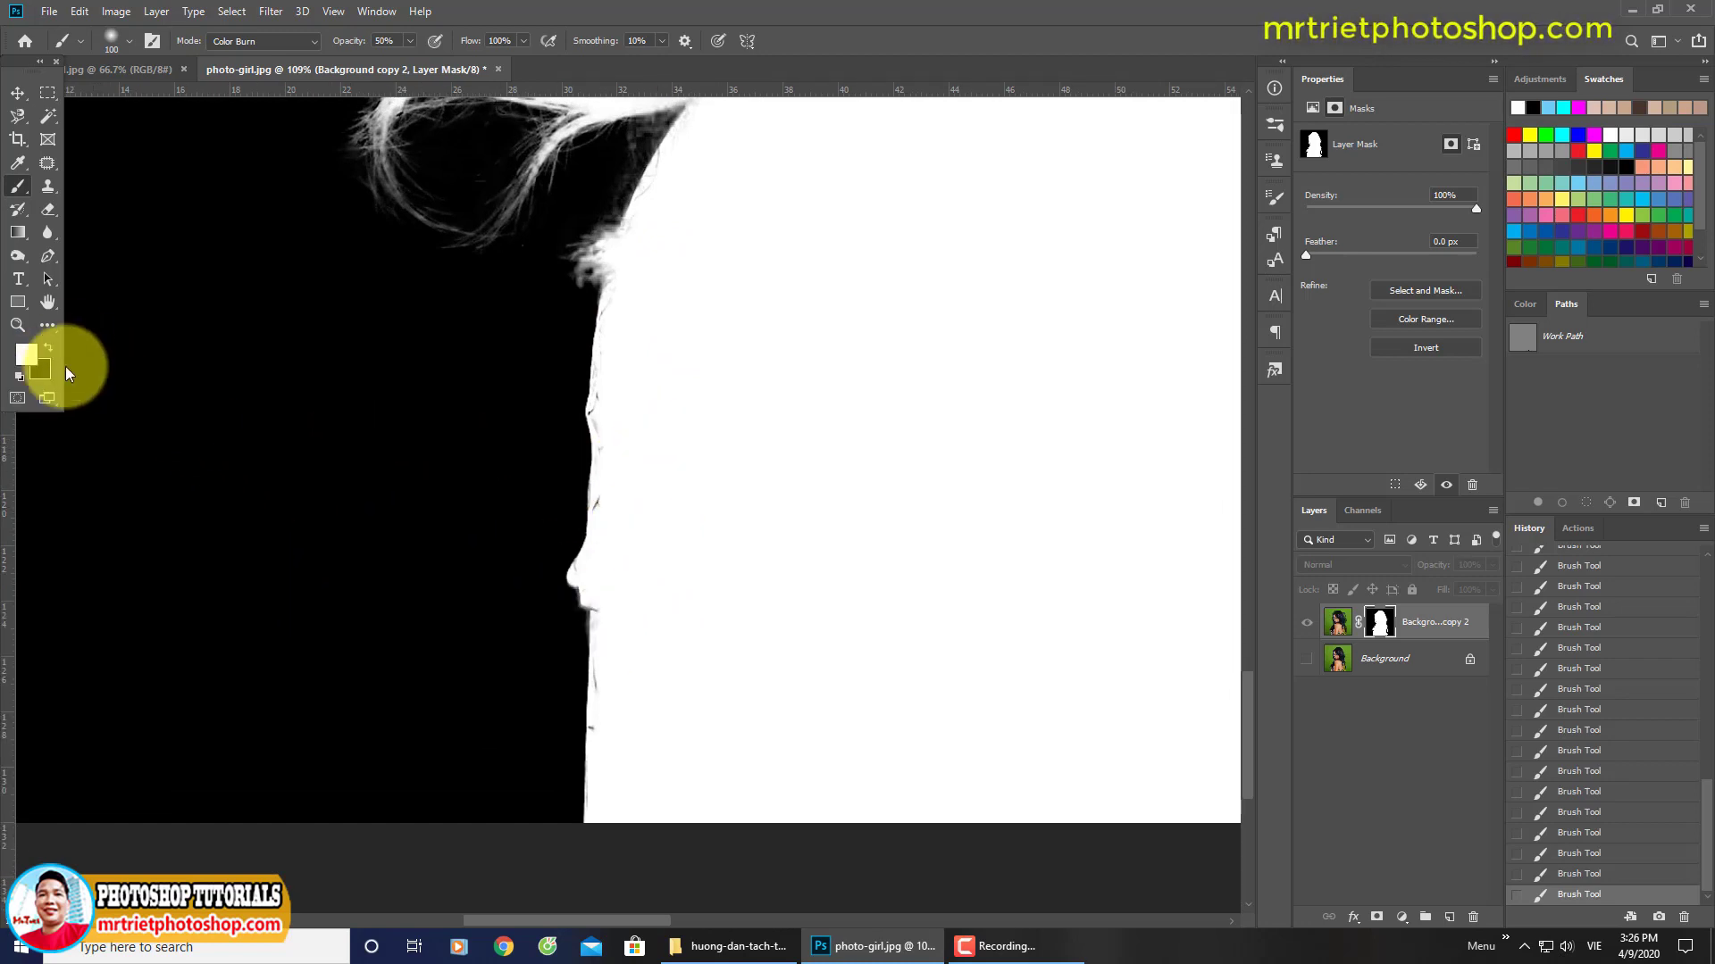
pyautogui.click(266, 43)
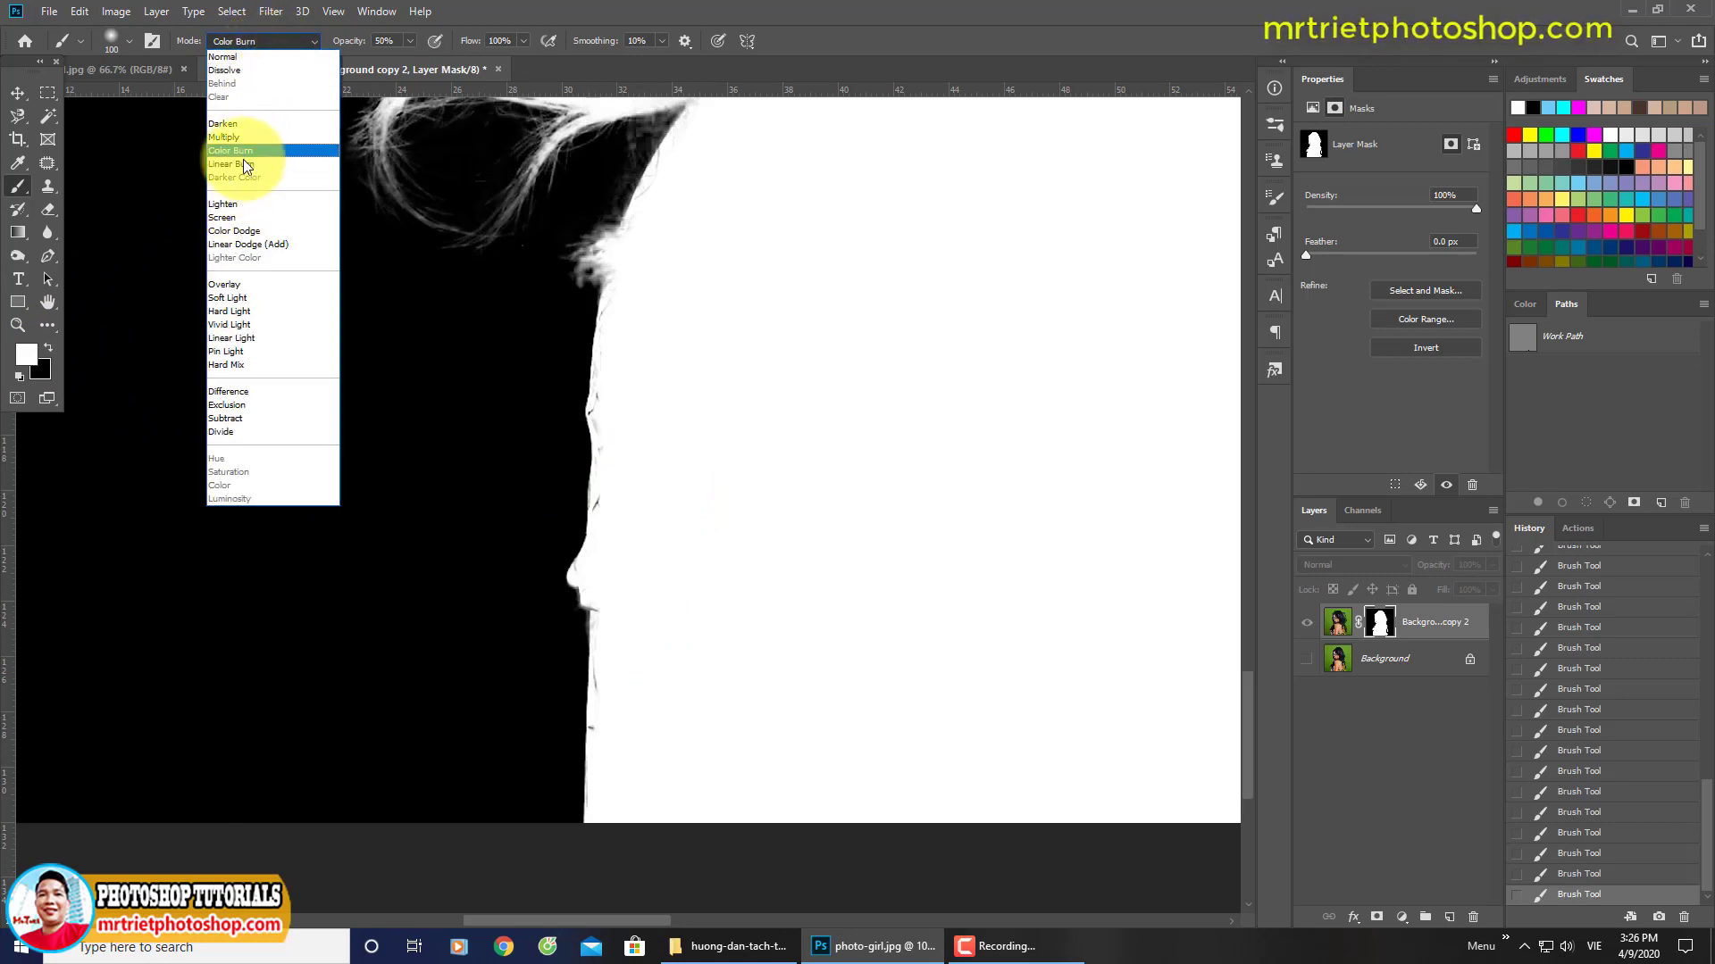
# Step: Switch to Color Dodge with a 60 px brush and brighten the mask along the face edge
pyautogui.click(236, 230)
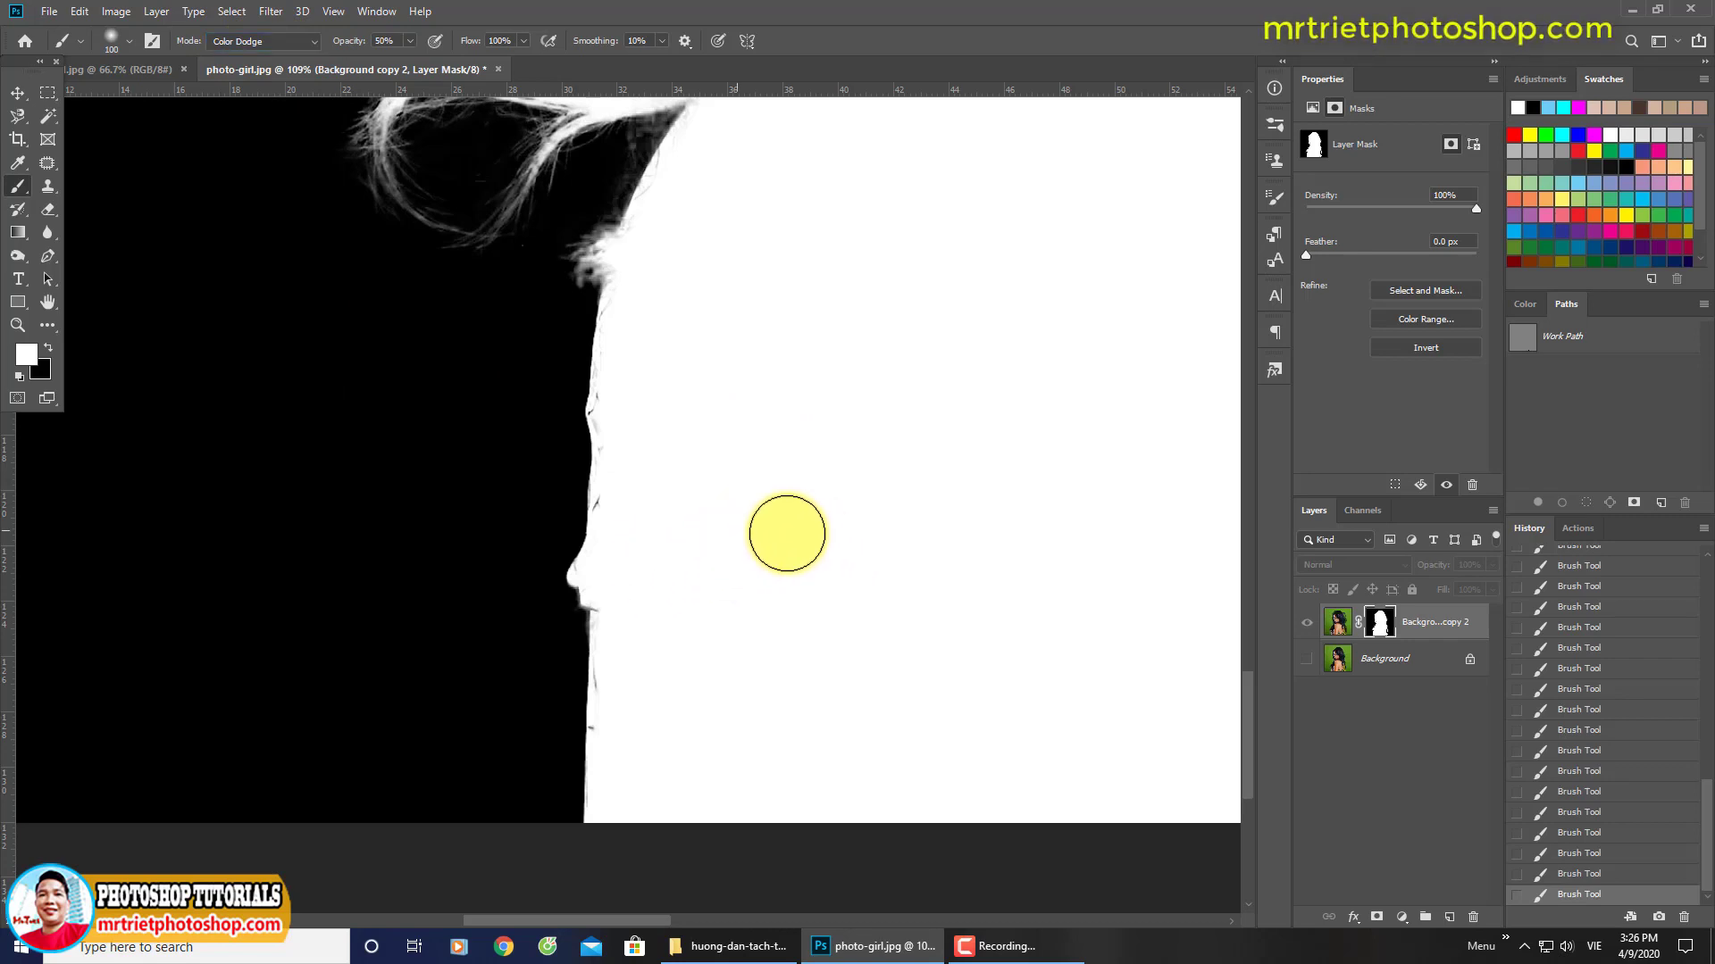
pyautogui.rightClick(731, 514)
pyautogui.press('Escape')
pyautogui.press('[')
pyautogui.press('[')
pyautogui.press('[')
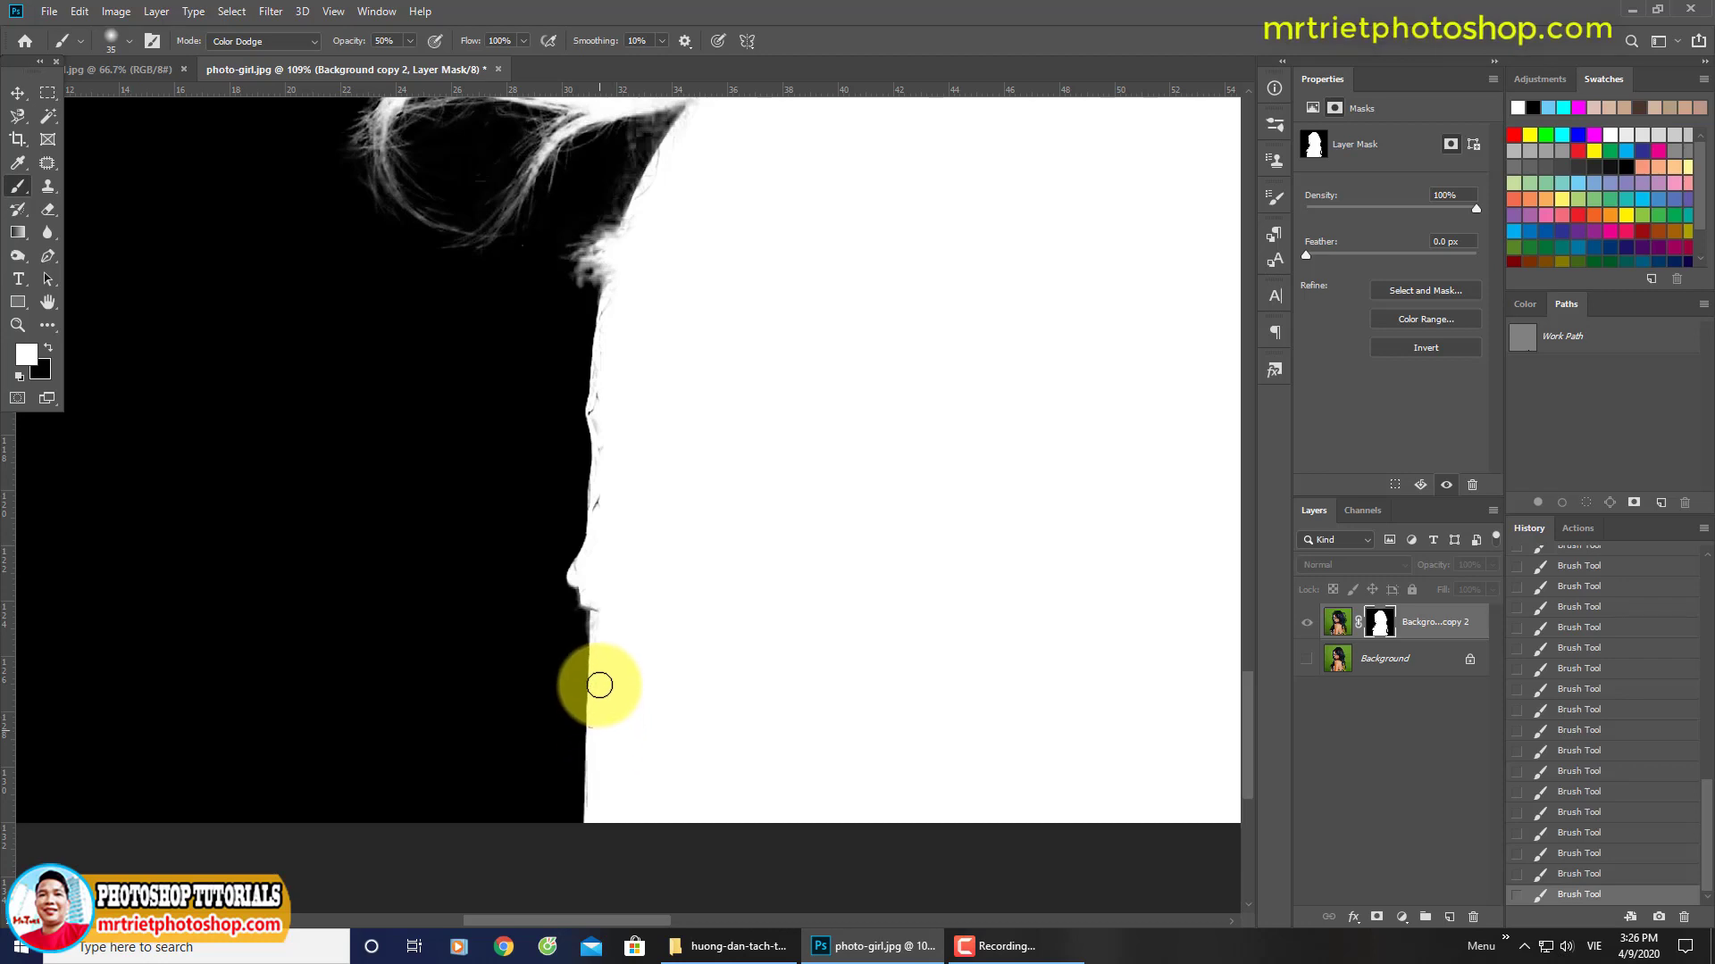
pyautogui.moveTo(599, 684); pyautogui.dragTo(609, 419)
pyautogui.press(']')
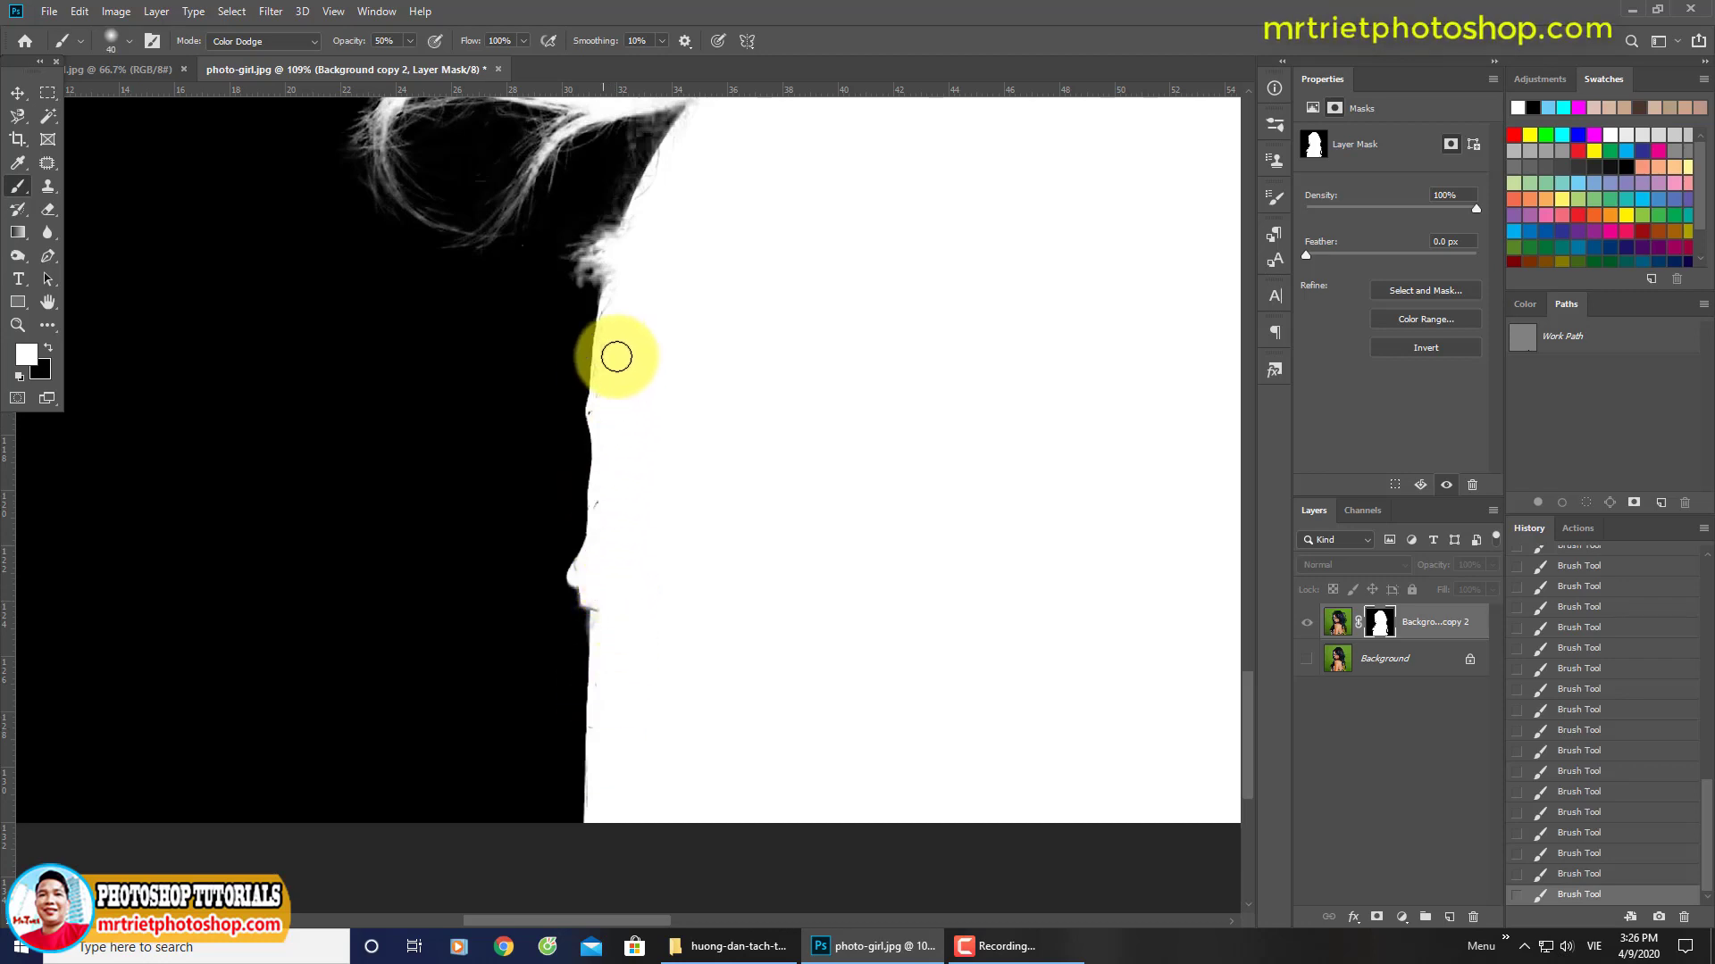
# Step: Brighten the curly hair edge in the mask with a slightly larger brush
pyautogui.moveTo(673, 284)
pyautogui.mouseDown()
pyautogui.moveTo(700, 523)
pyautogui.moveTo(562, 585)
pyautogui.moveTo(632, 618)
pyautogui.mouseUp()
pyautogui.moveTo(577, 497); pyautogui.dragTo(607, 569)
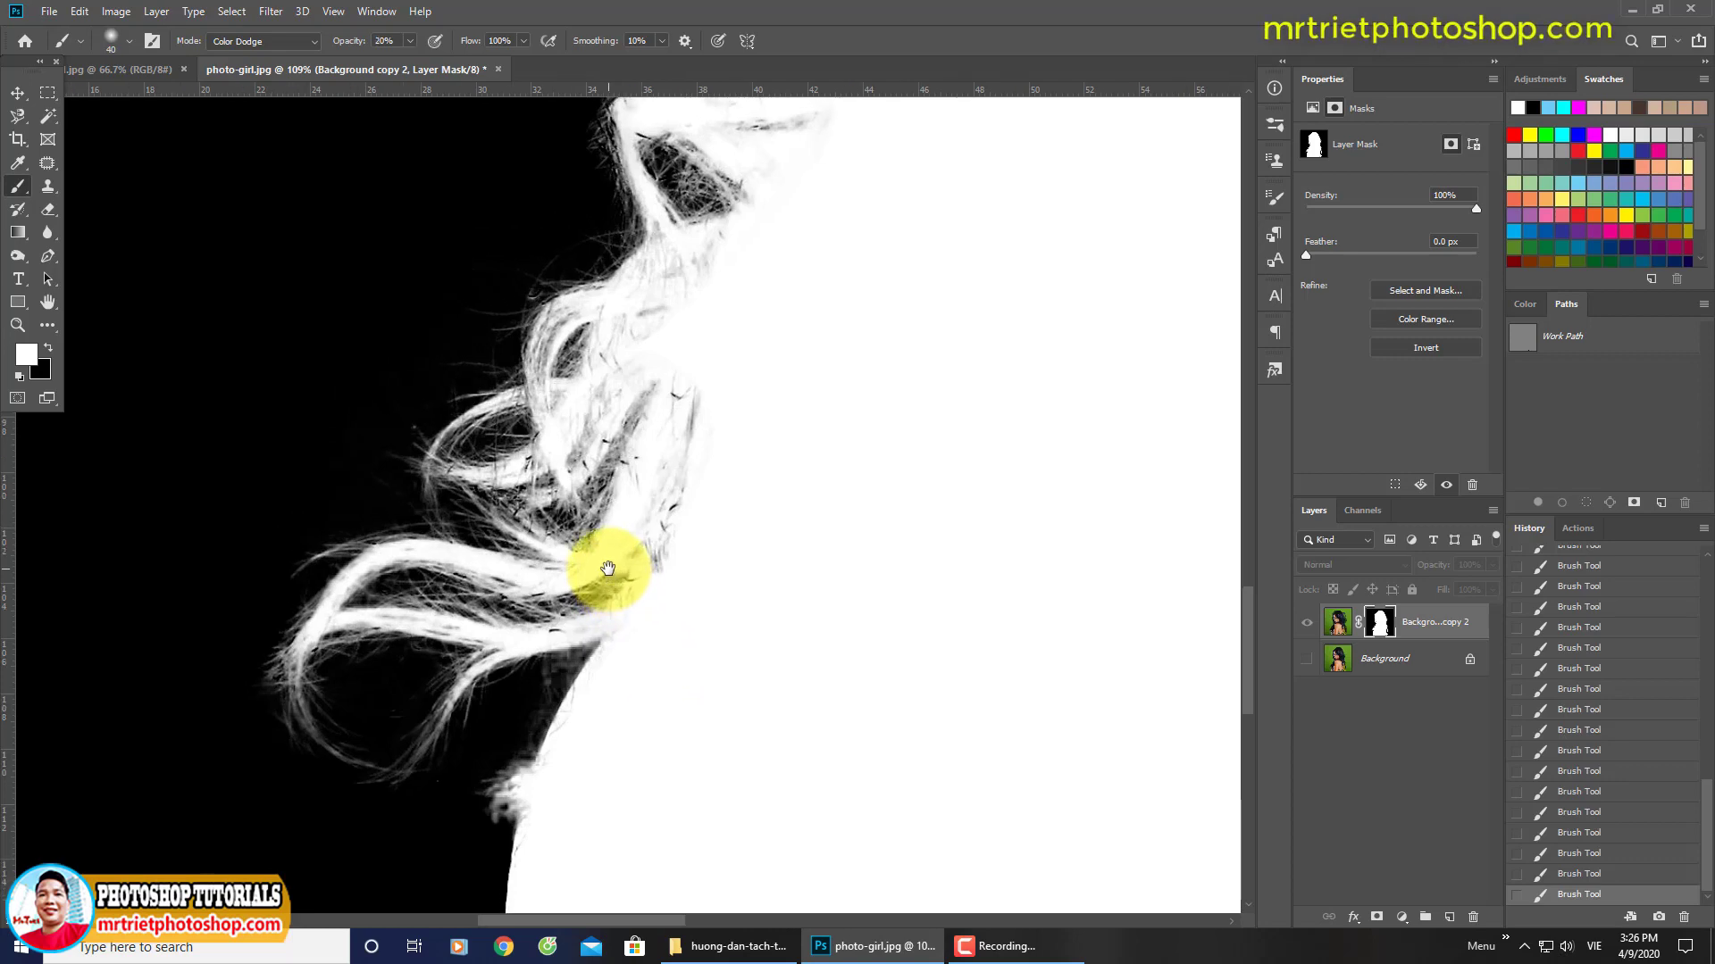
pyautogui.moveTo(789, 200); pyautogui.dragTo(727, 593)
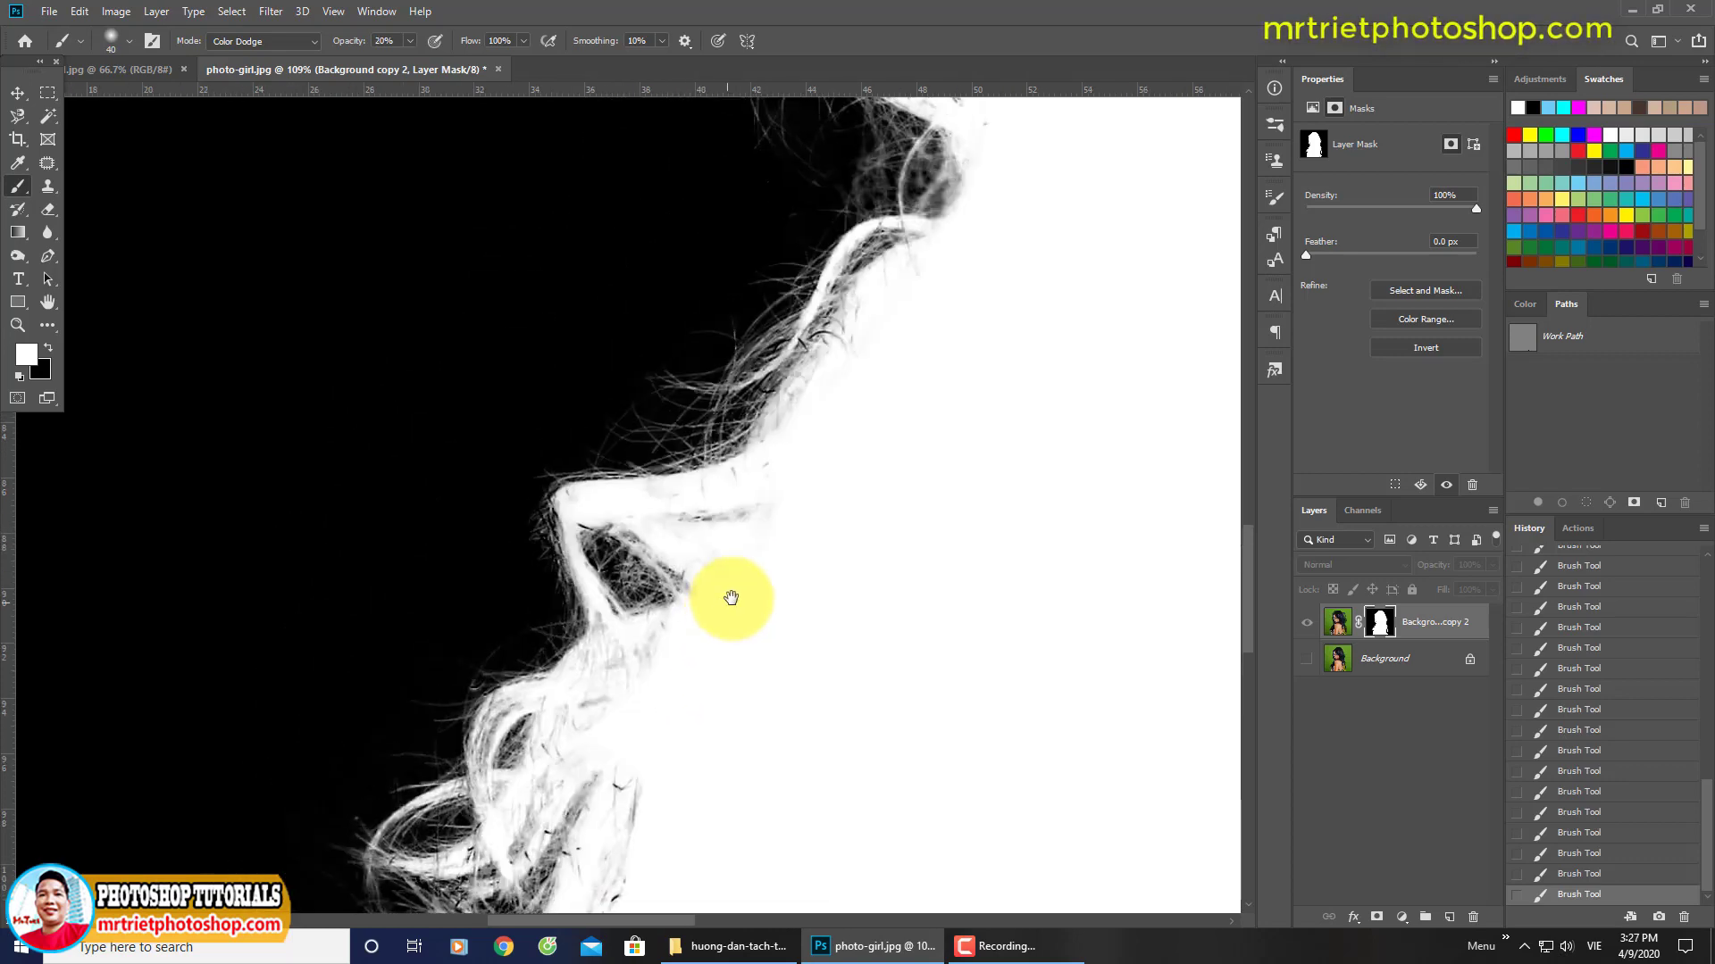
pyautogui.moveTo(791, 518); pyautogui.dragTo(808, 631)
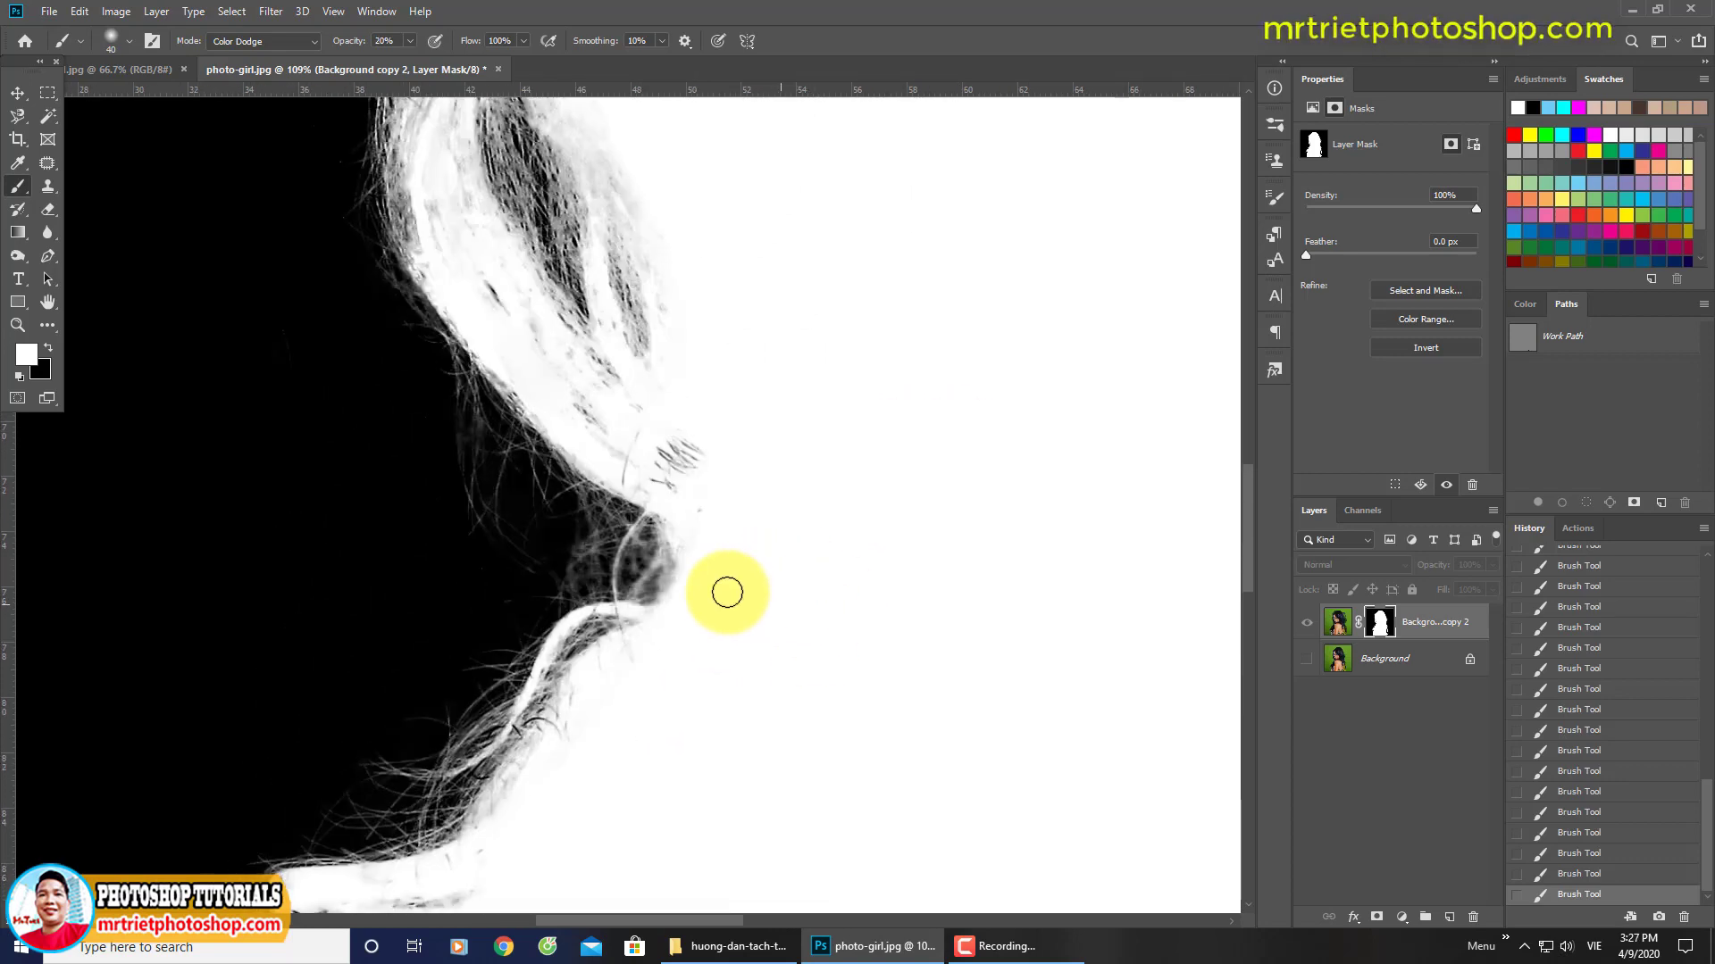
pyautogui.moveTo(532, 562)
pyautogui.mouseDown()
pyautogui.moveTo(760, 580)
pyautogui.moveTo(659, 593)
pyautogui.moveTo(681, 712)
pyautogui.mouseUp()
pyautogui.press(']')
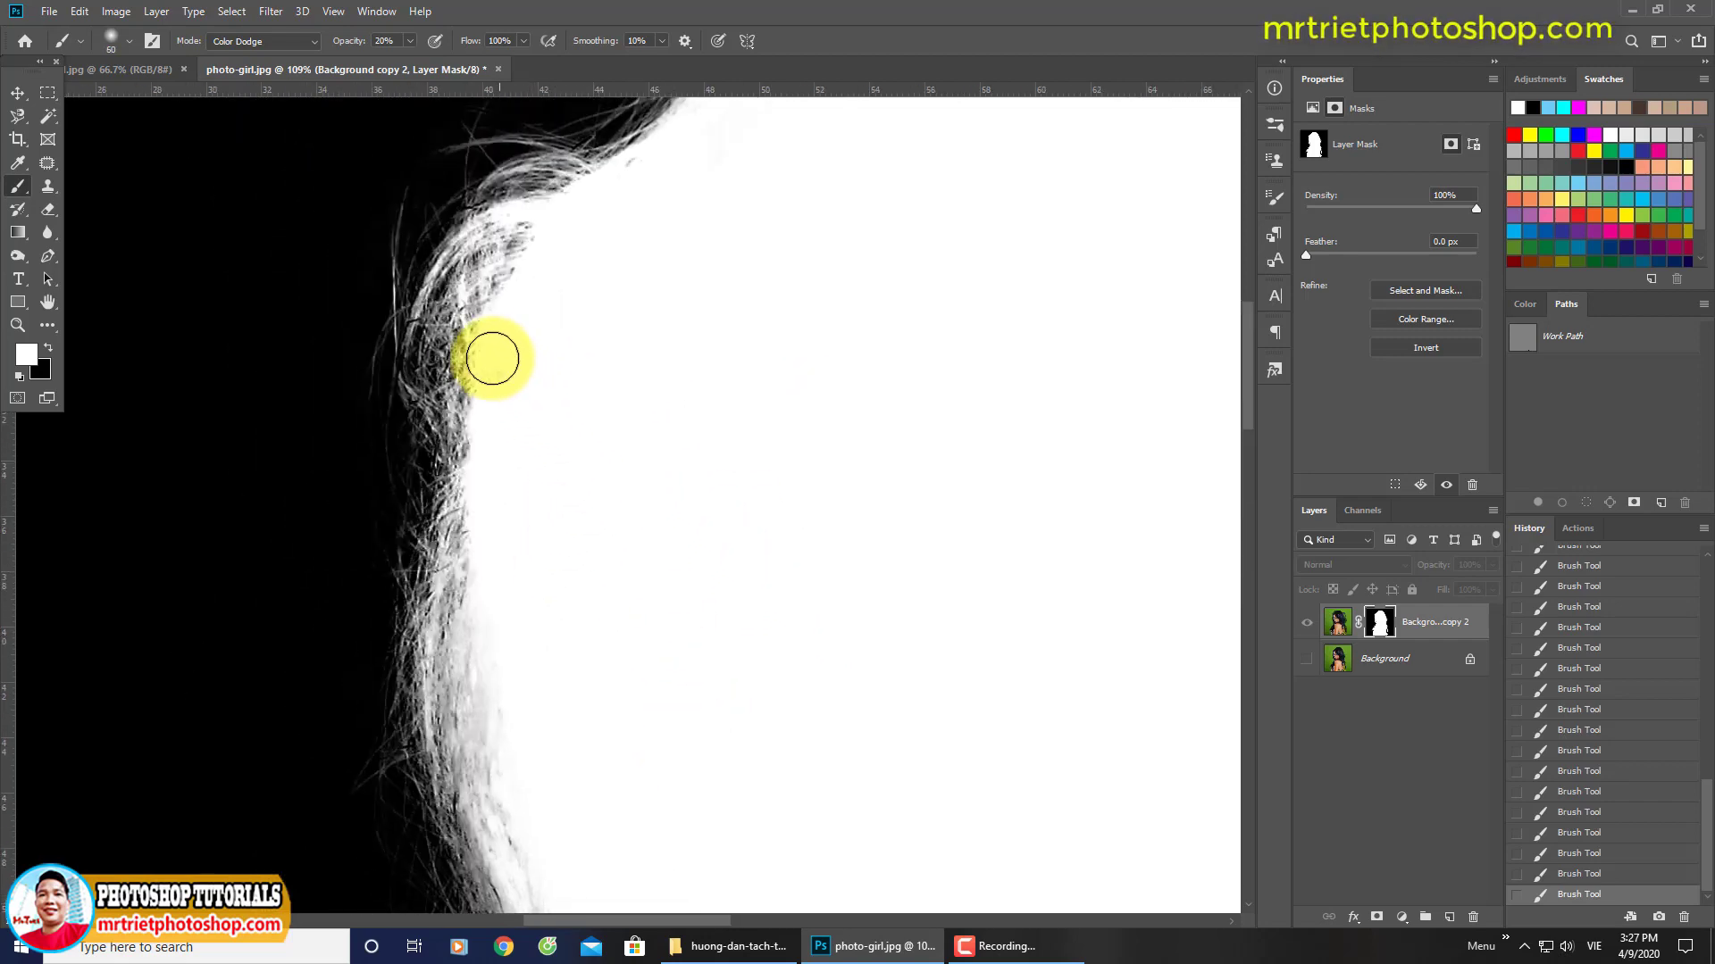
pyautogui.moveTo(461, 355)
pyautogui.mouseDown()
pyautogui.moveTo(502, 540)
pyautogui.moveTo(525, 402)
pyautogui.moveTo(514, 552)
pyautogui.moveTo(493, 508)
pyautogui.moveTo(498, 566)
pyautogui.moveTo(525, 464)
pyautogui.moveTo(545, 647)
pyautogui.mouseUp()
pyautogui.moveTo(586, 464)
pyautogui.mouseDown()
pyautogui.moveTo(754, 399)
pyautogui.moveTo(777, 464)
pyautogui.moveTo(565, 500)
pyautogui.mouseUp()
pyautogui.moveTo(397, 357); pyautogui.dragTo(509, 375)
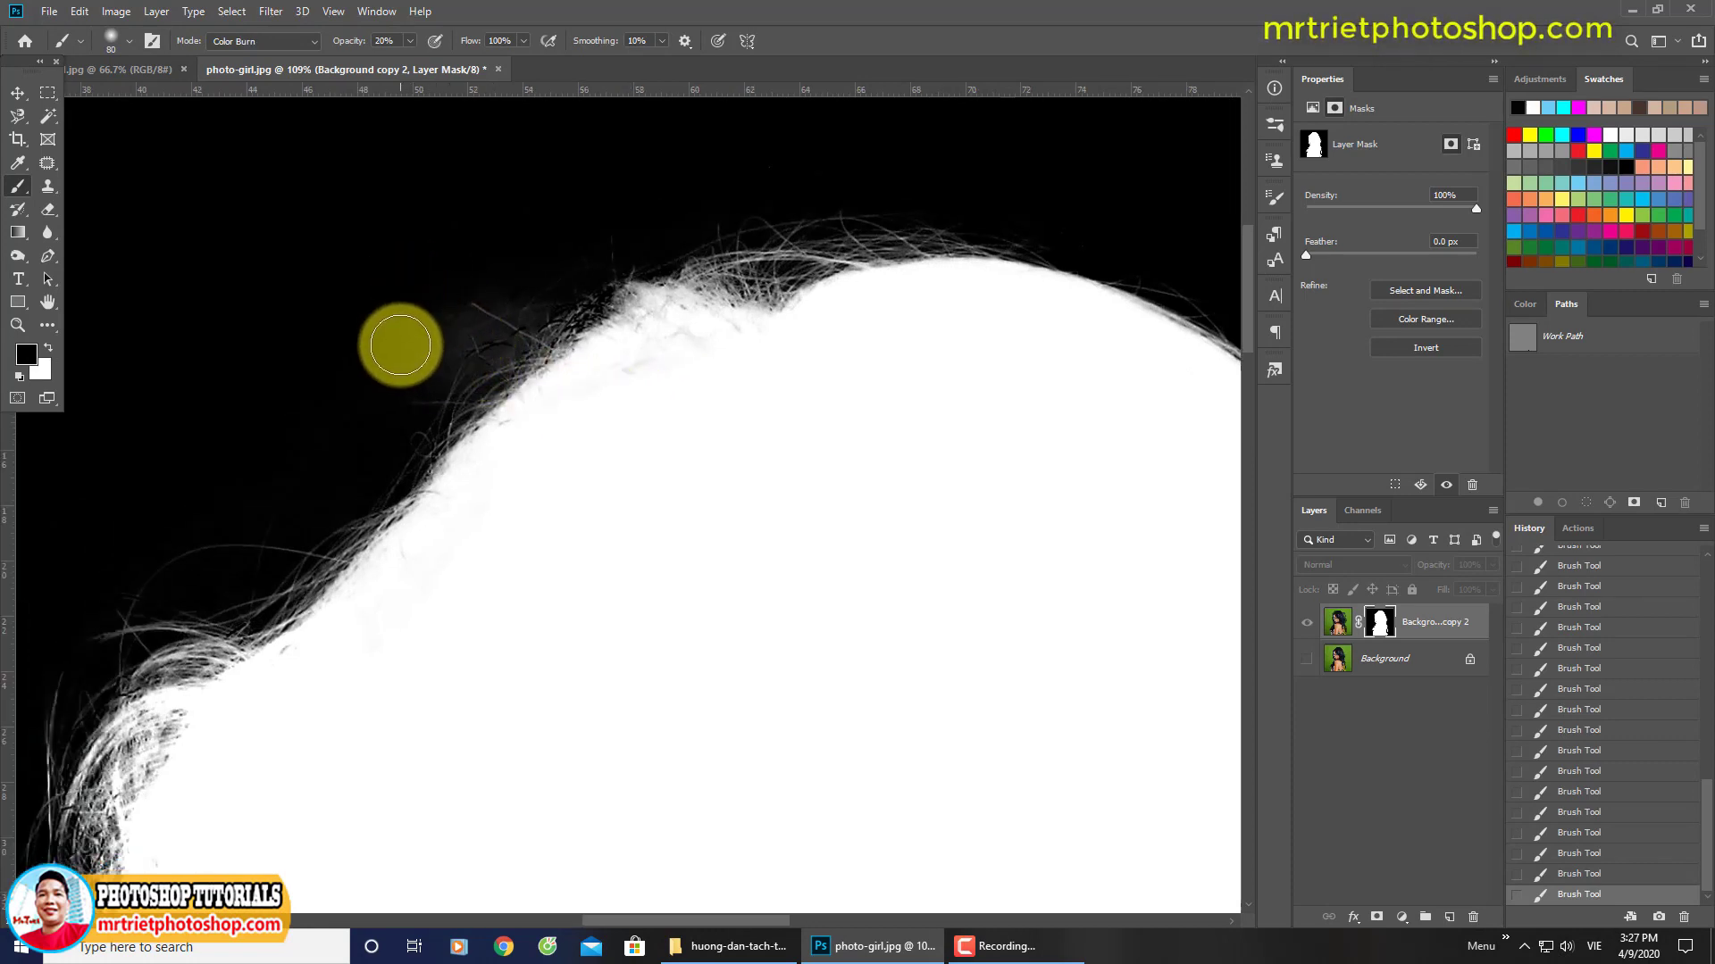
# Step: Darken leftover background haze along the crown and right-side hair with a 10% Color Burn brush
pyautogui.moveTo(400, 345)
pyautogui.mouseDown()
pyautogui.moveTo(470, 359)
pyautogui.moveTo(556, 279)
pyautogui.mouseUp()
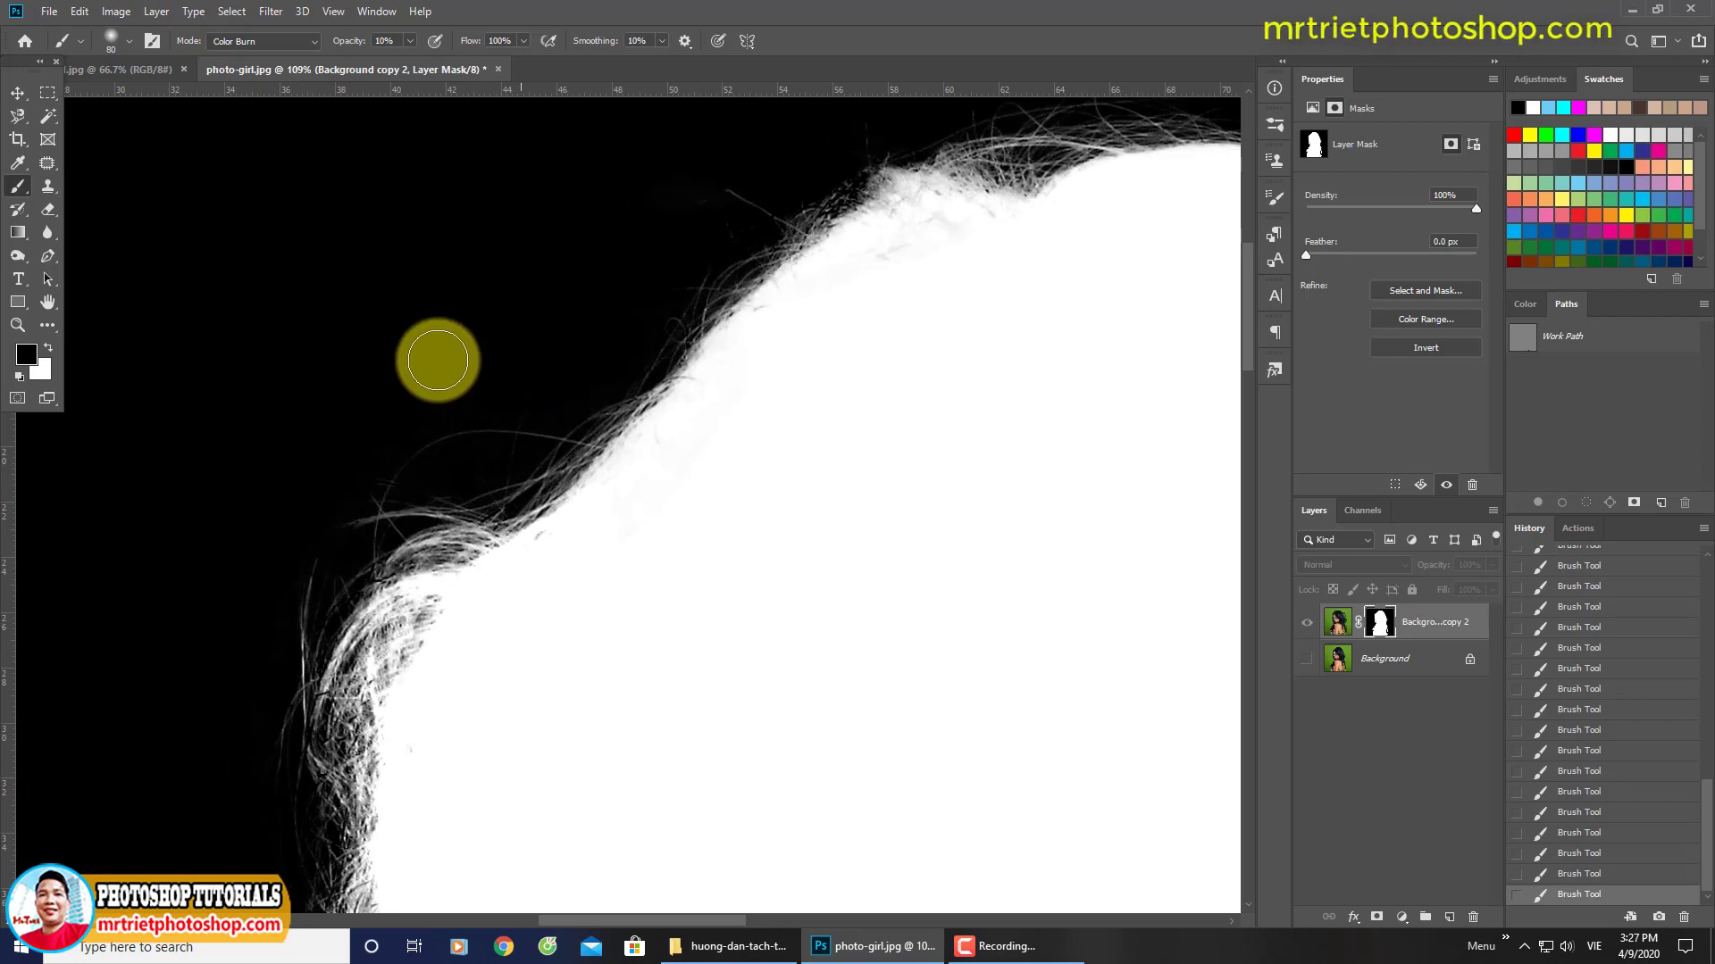
pyautogui.moveTo(432, 360); pyautogui.dragTo(340, 486)
pyautogui.moveTo(935, 419); pyautogui.dragTo(720, 381)
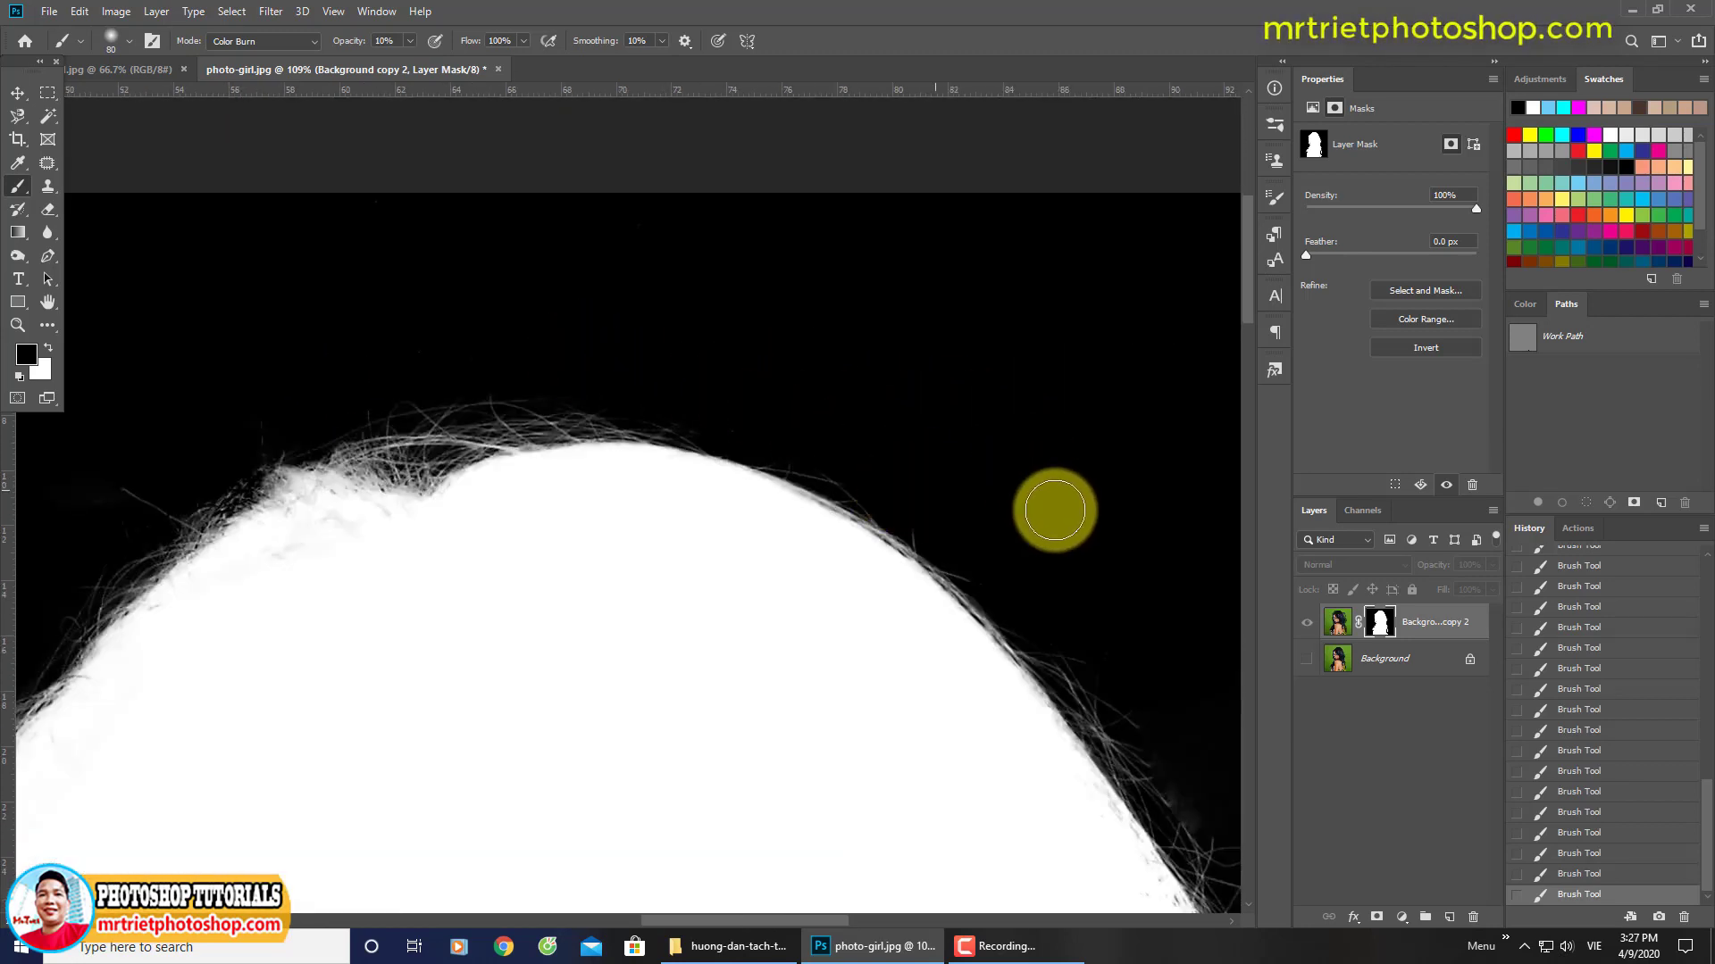
pyautogui.moveTo(1052, 509); pyautogui.dragTo(930, 329)
pyautogui.moveTo(1073, 532); pyautogui.dragTo(953, 341)
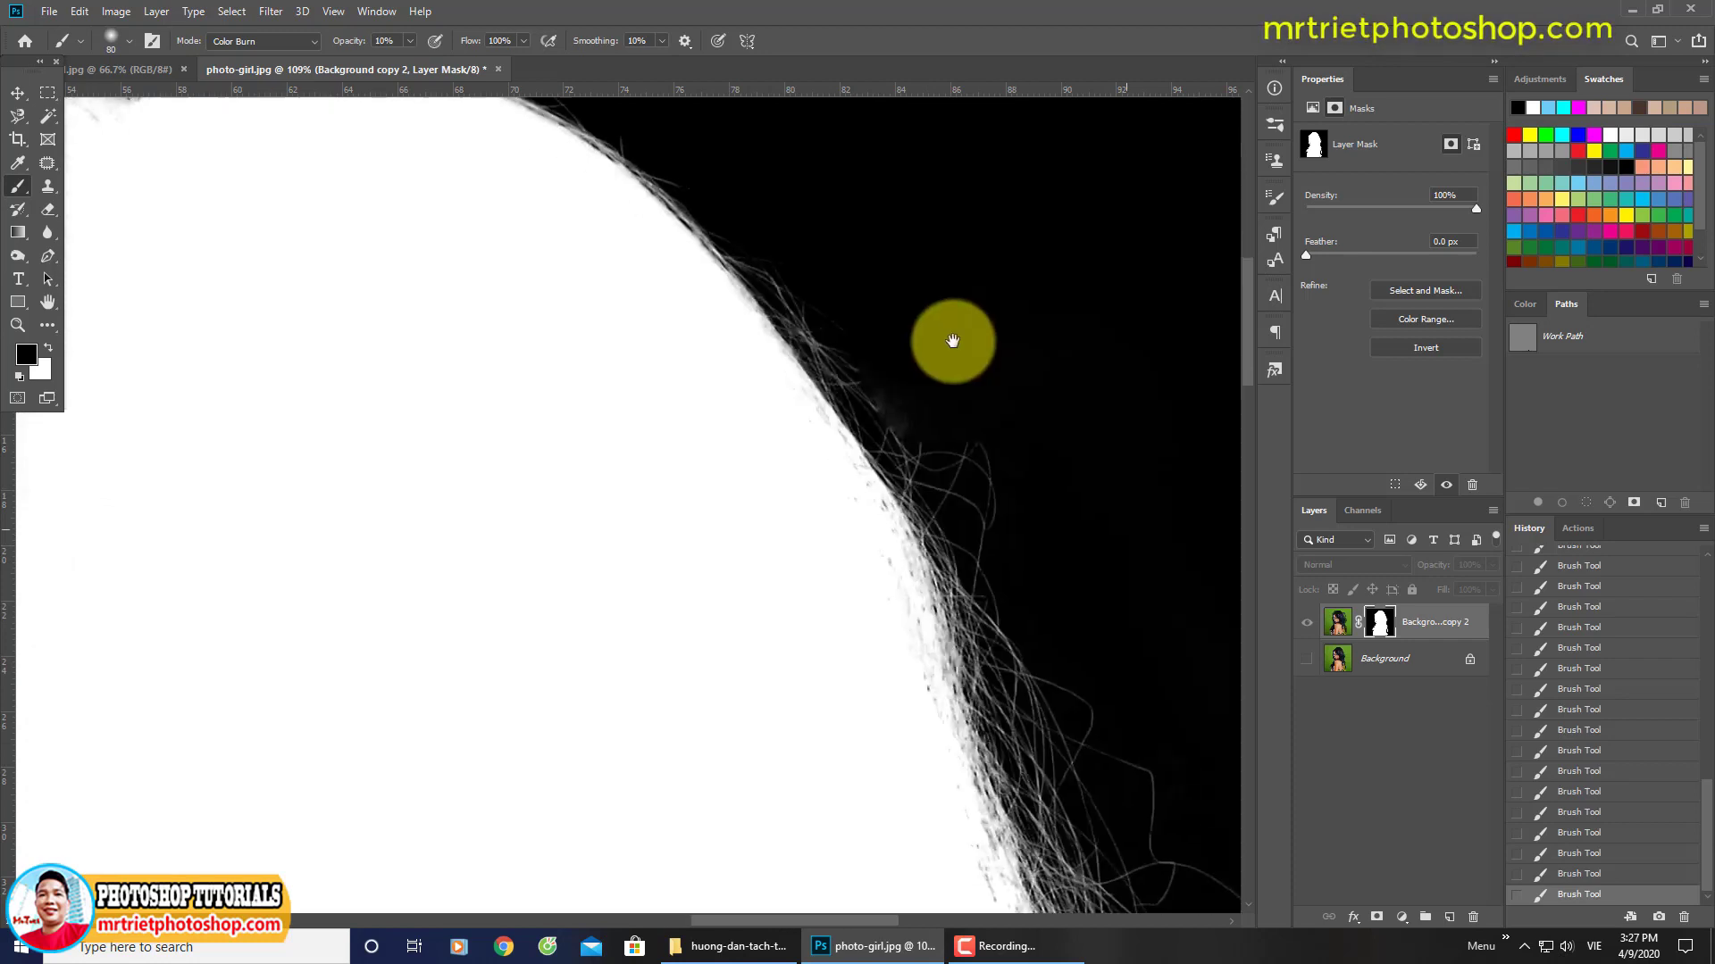
pyautogui.moveTo(518, 366); pyautogui.dragTo(528, 372)
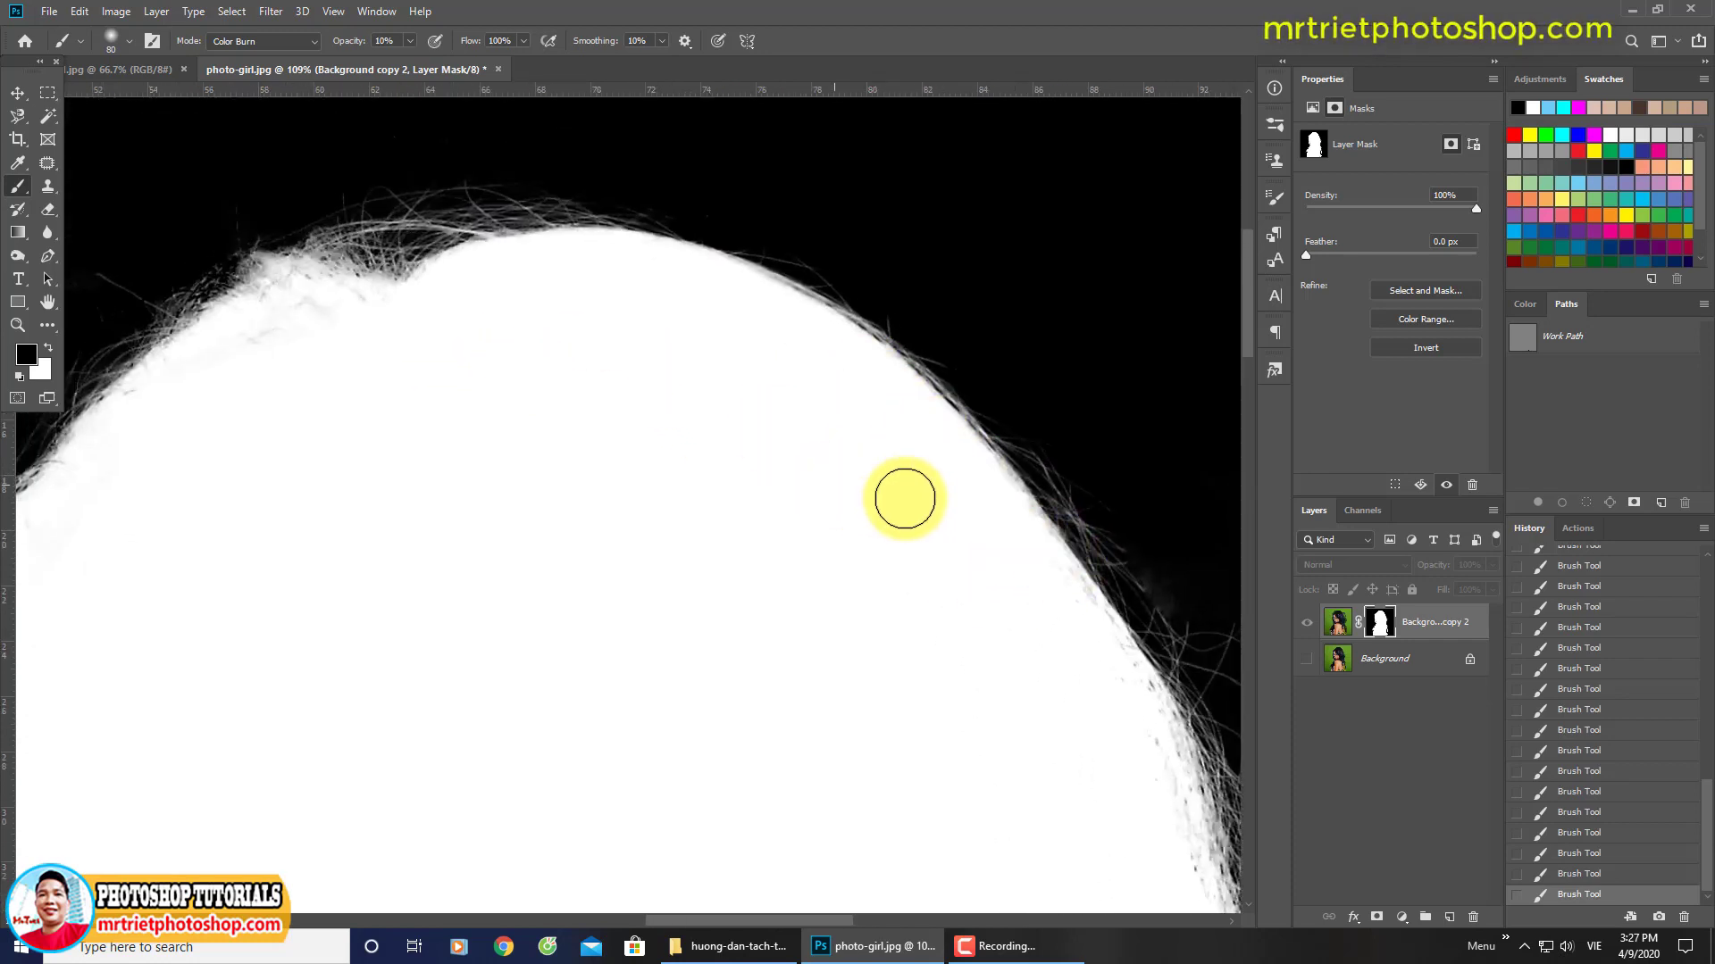
pyautogui.moveTo(1064, 509); pyautogui.dragTo(899, 389)
pyautogui.moveTo(1049, 653); pyautogui.dragTo(862, 528)
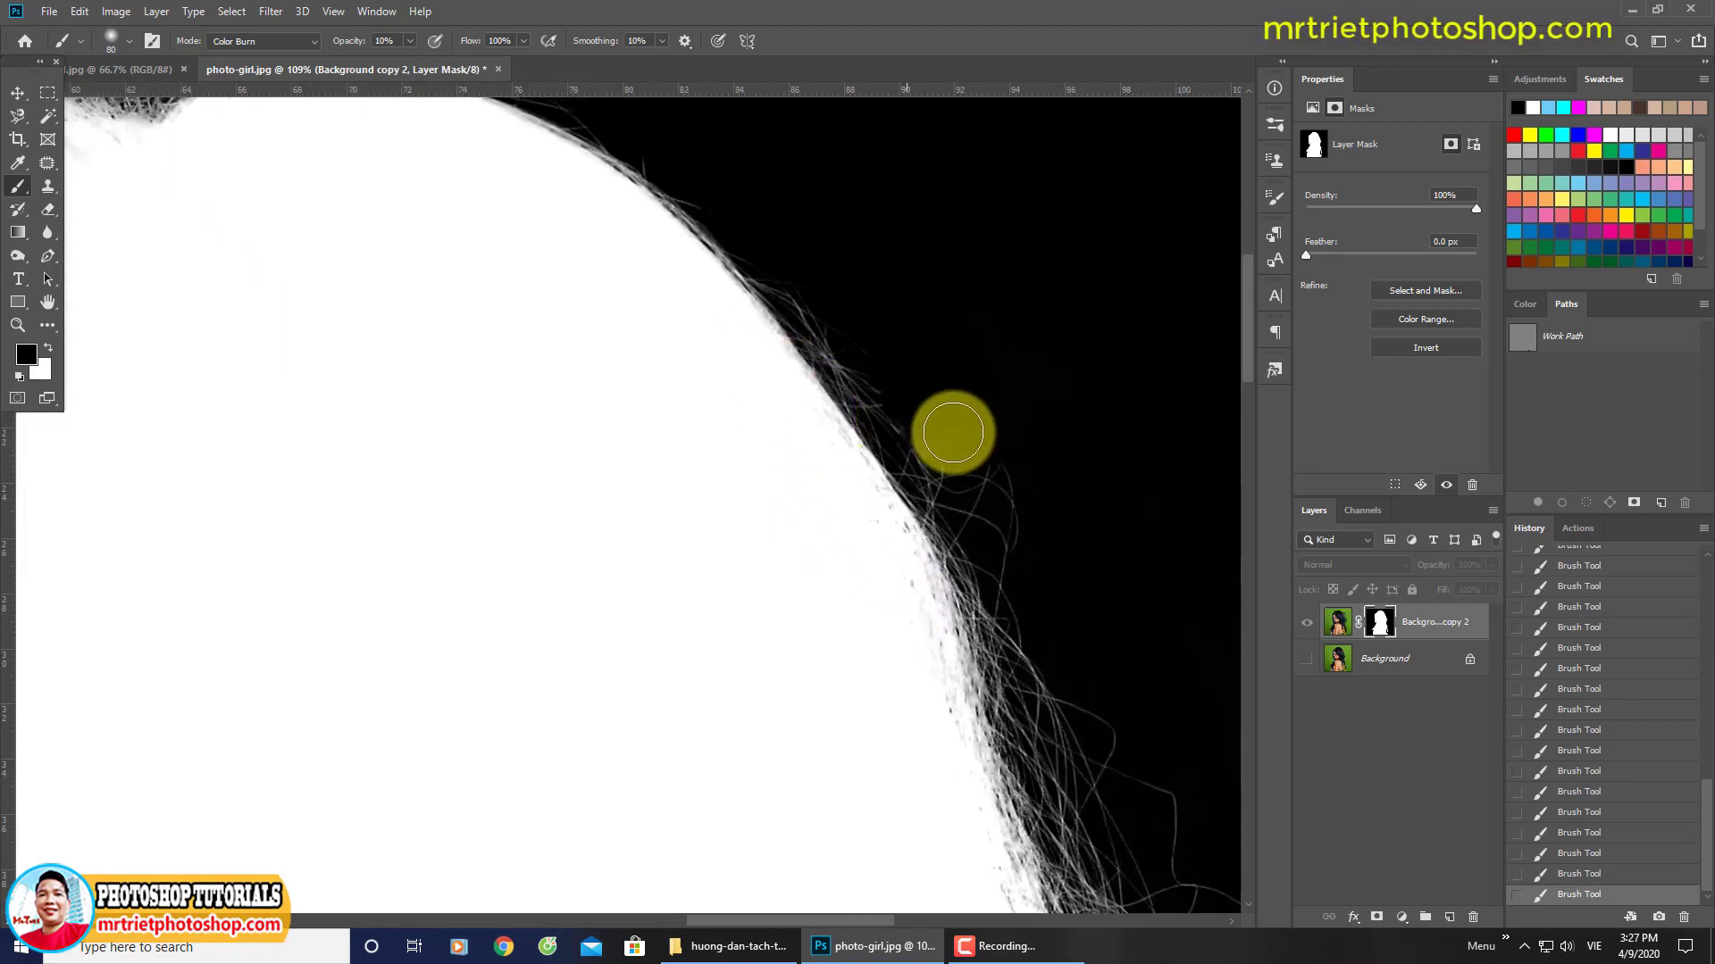
pyautogui.moveTo(1033, 436); pyautogui.dragTo(849, 351)
pyautogui.moveTo(941, 485); pyautogui.dragTo(865, 298)
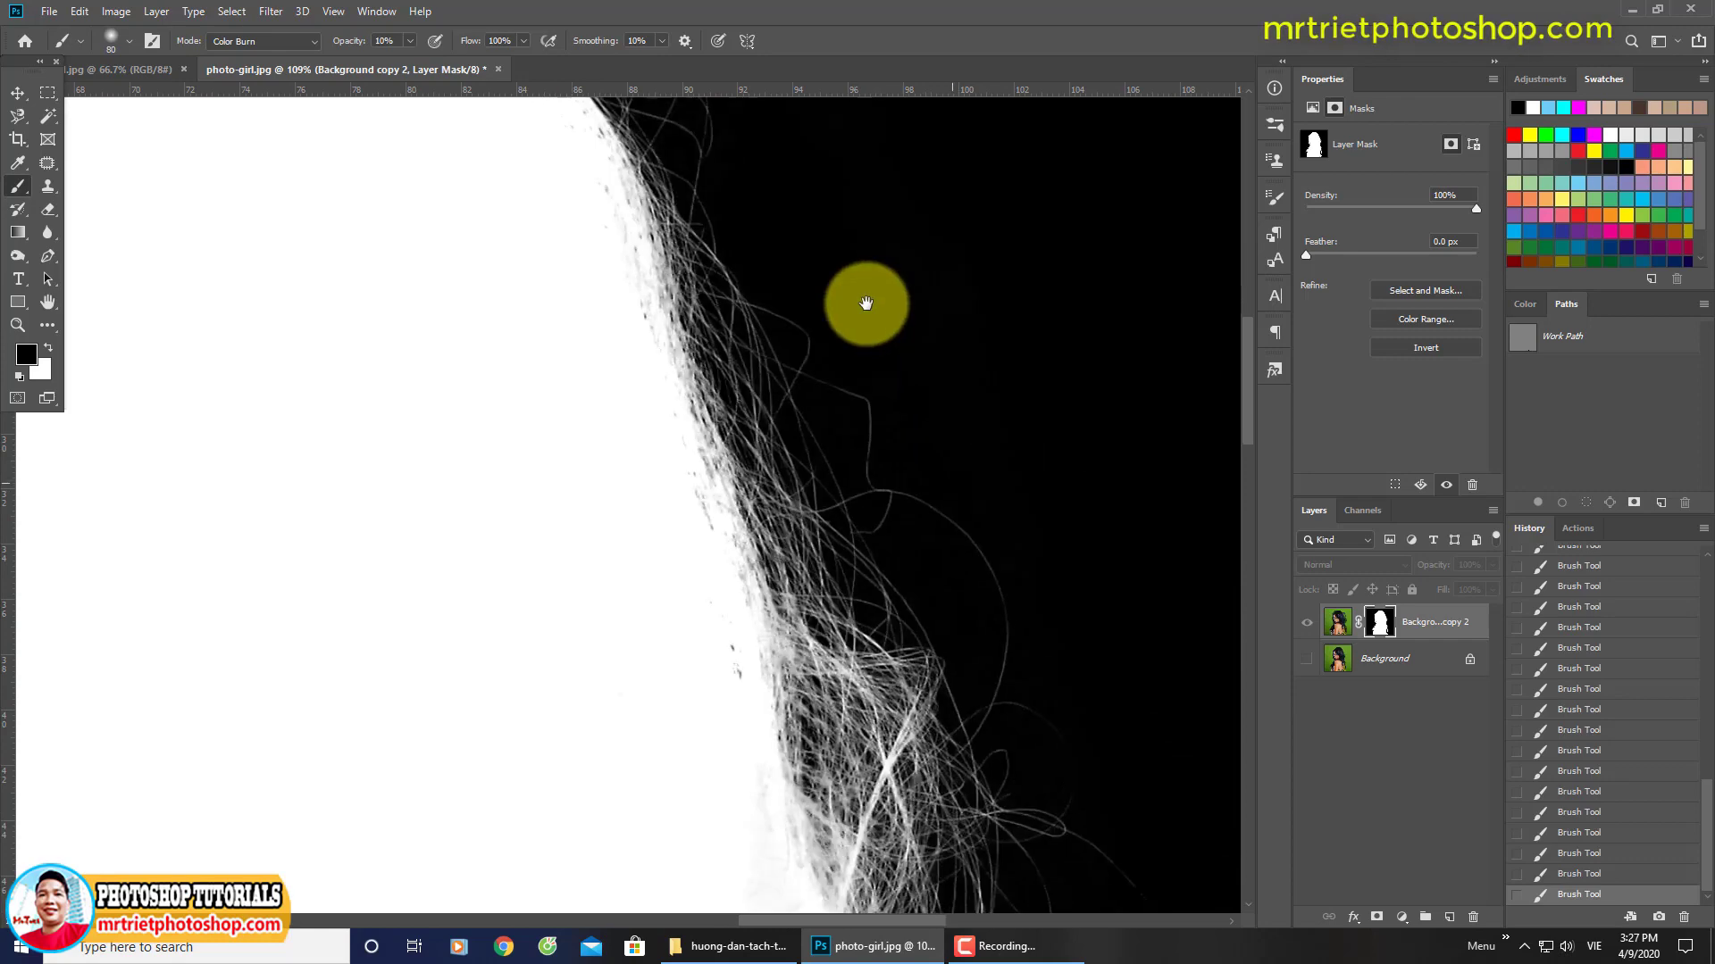
pyautogui.moveTo(969, 724); pyautogui.dragTo(947, 514)
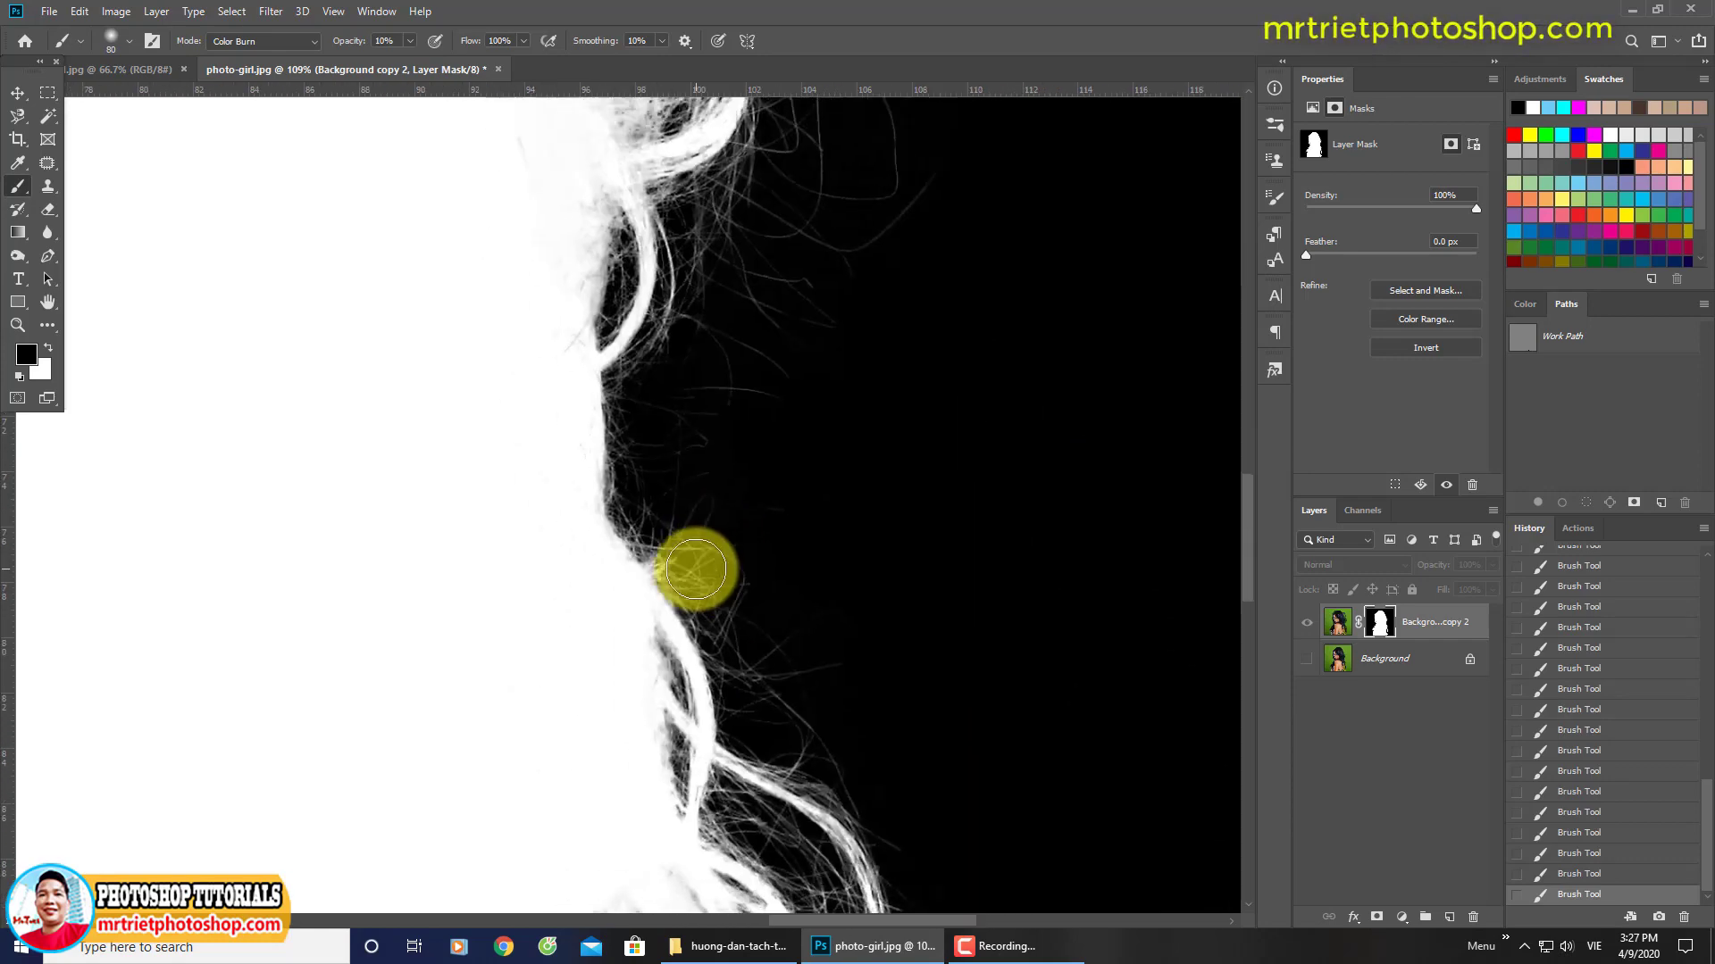
pyautogui.hotkey('ctrl', '0')
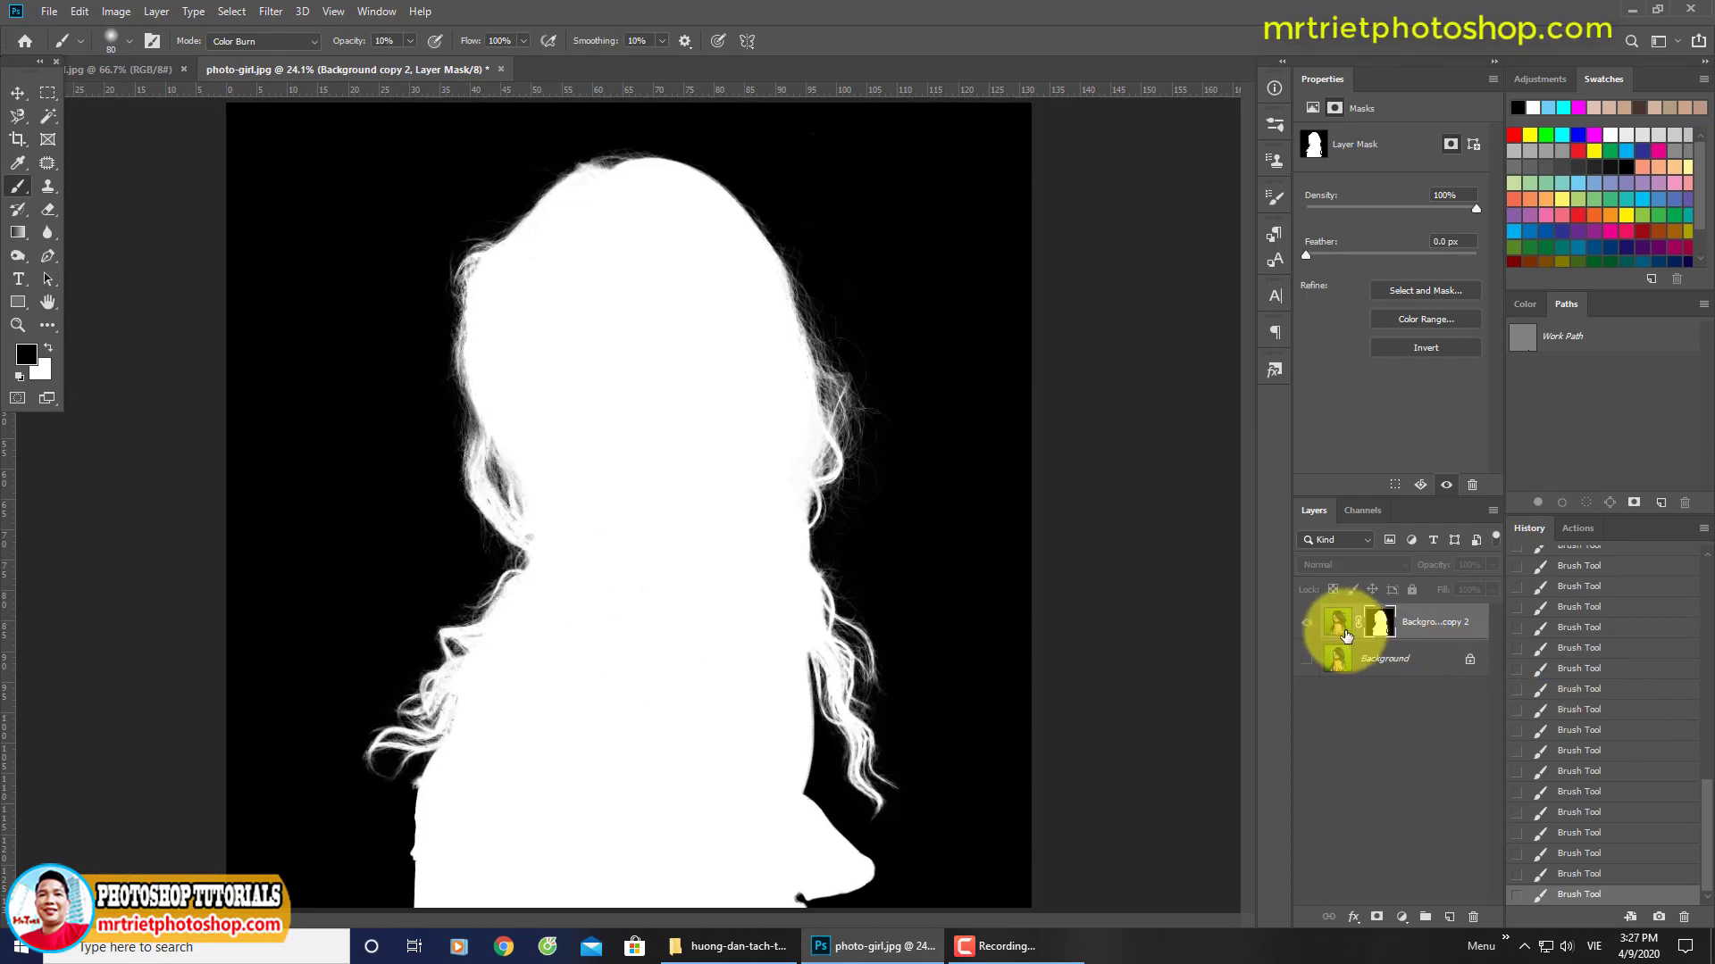
# Step: Add a grey-filled Layer 1 above the Background, beneath the cutout
pyautogui.click(1338, 625)
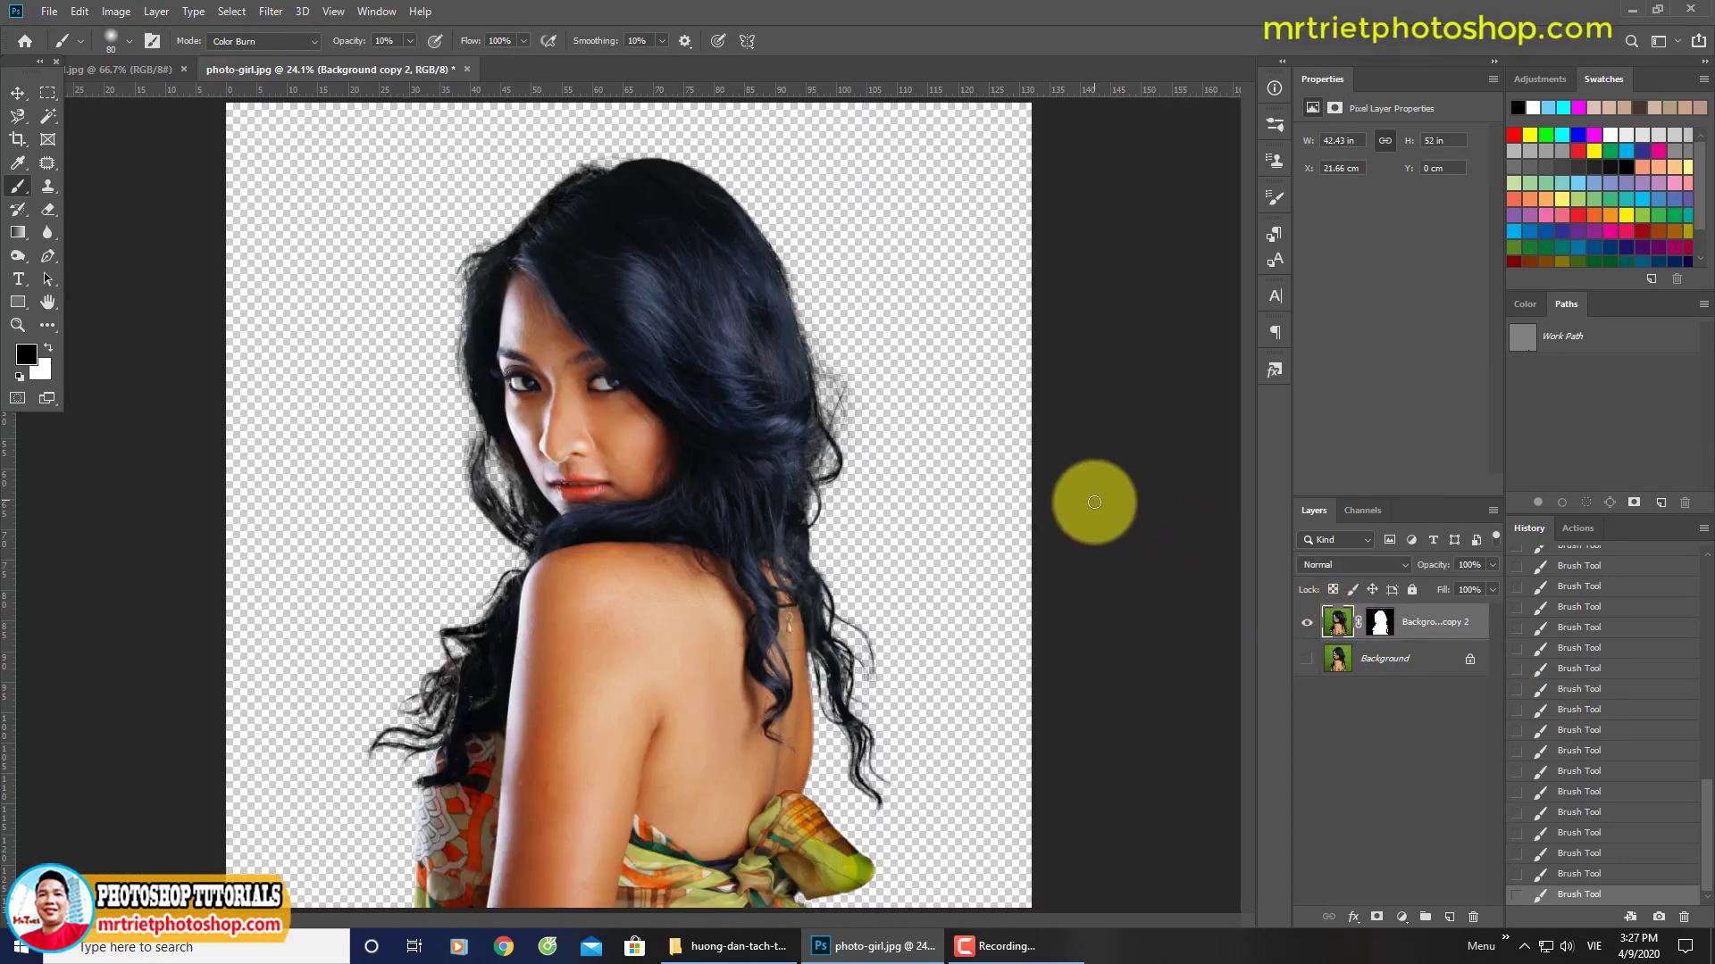
pyautogui.click(1433, 664)
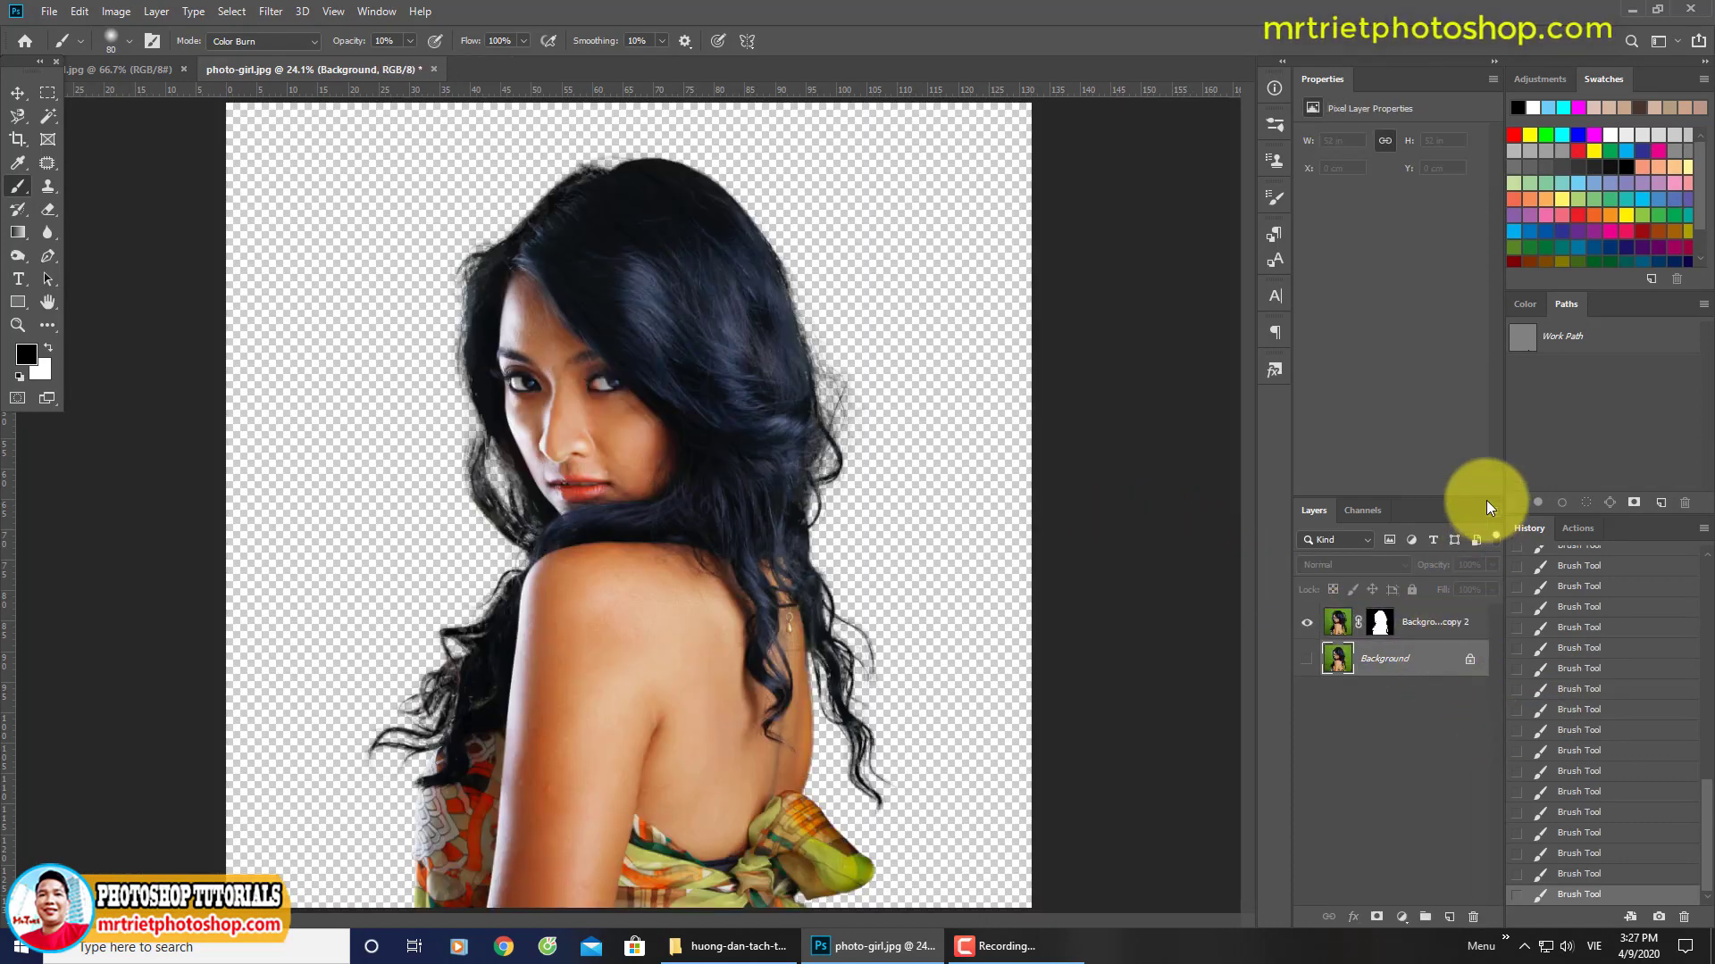
pyautogui.click(1449, 917)
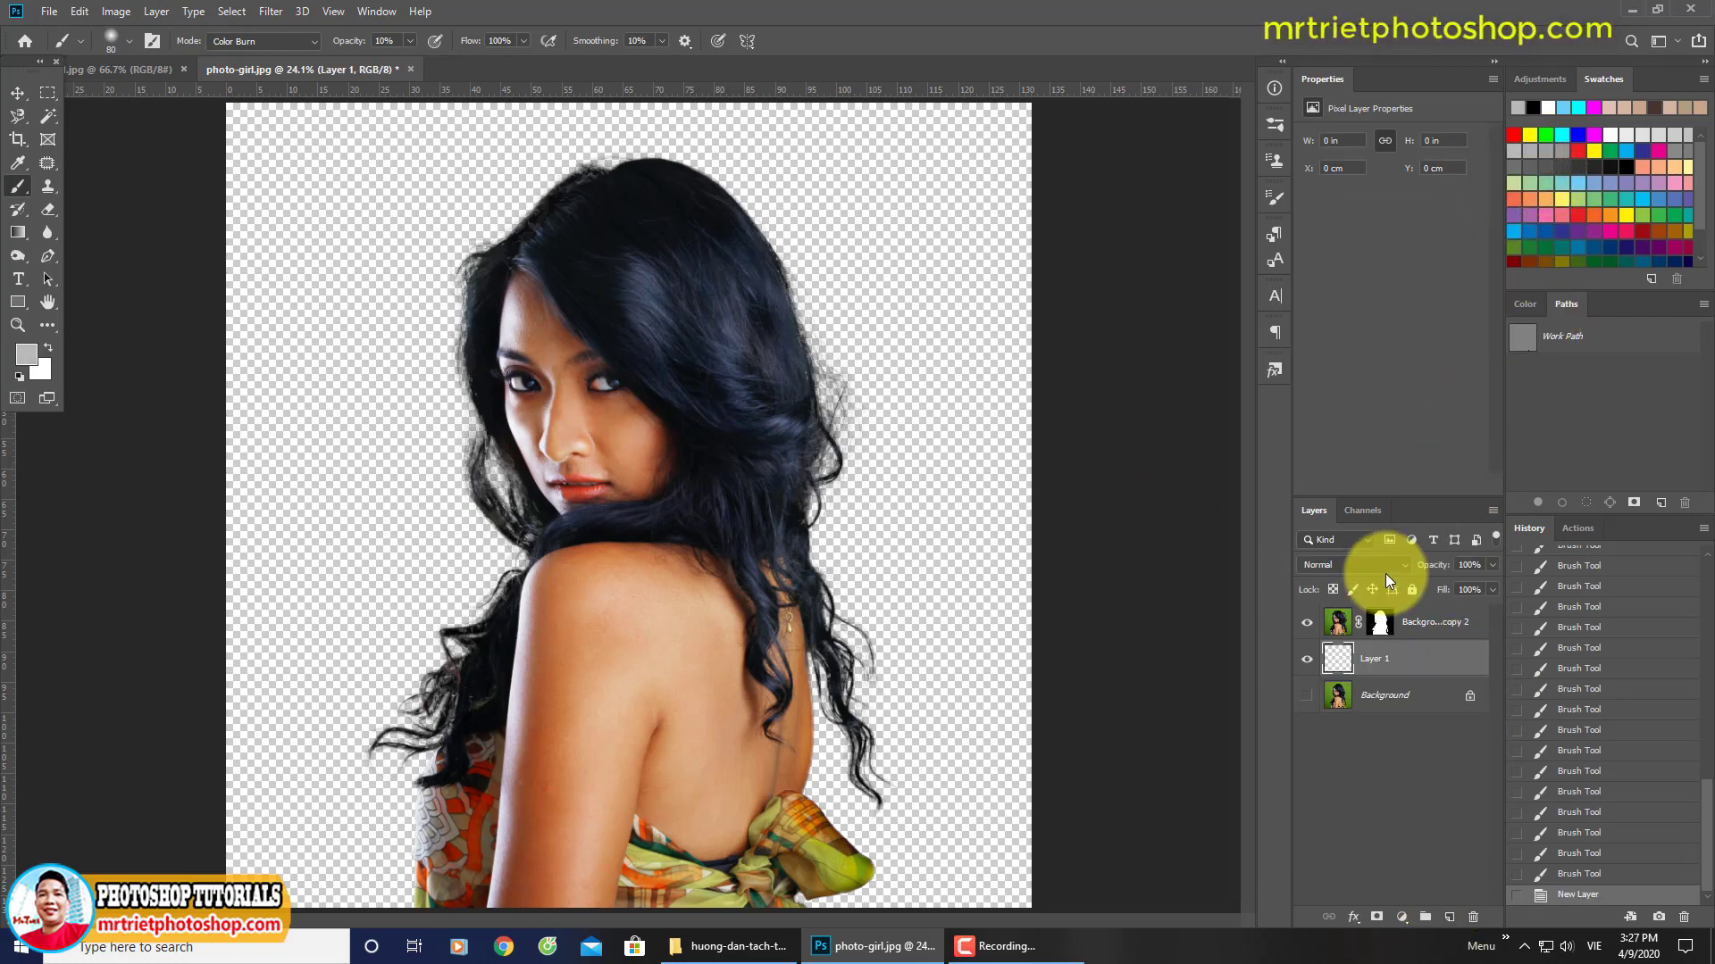
pyautogui.hotkey('alt', 'BackSpace')
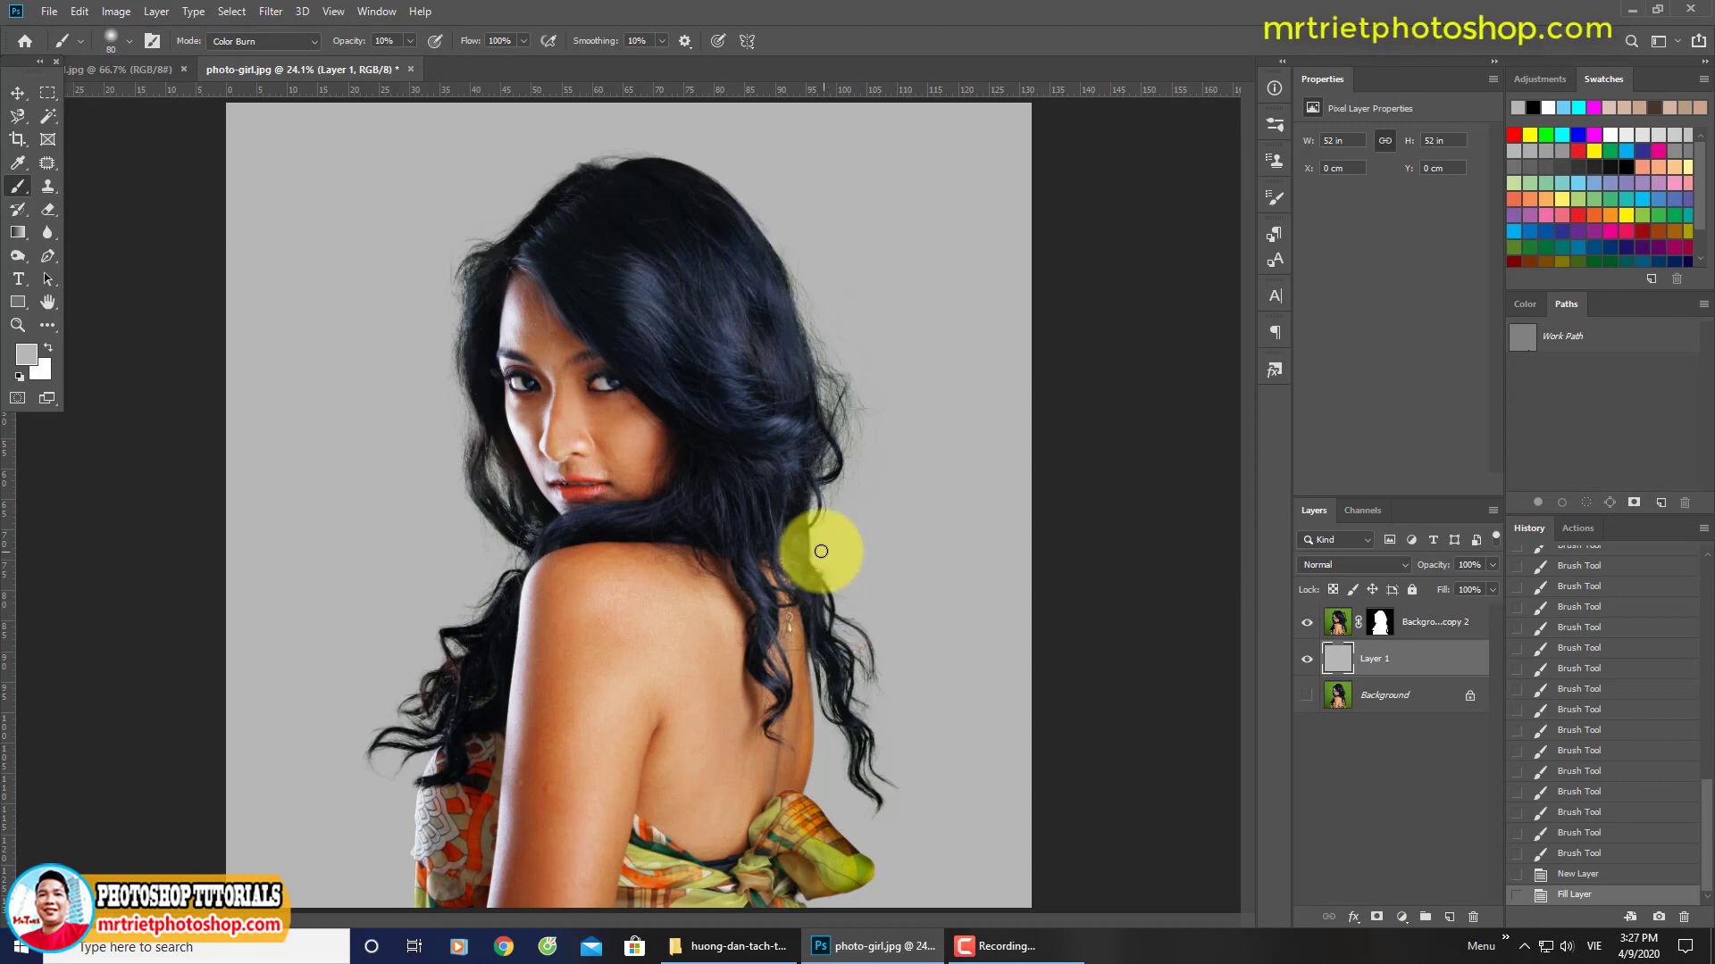
# Step: Toggle grey Layer 1 to check hair edges against the green backdrop, then target the cutout mask
pyautogui.scroll(2, 828, 410)
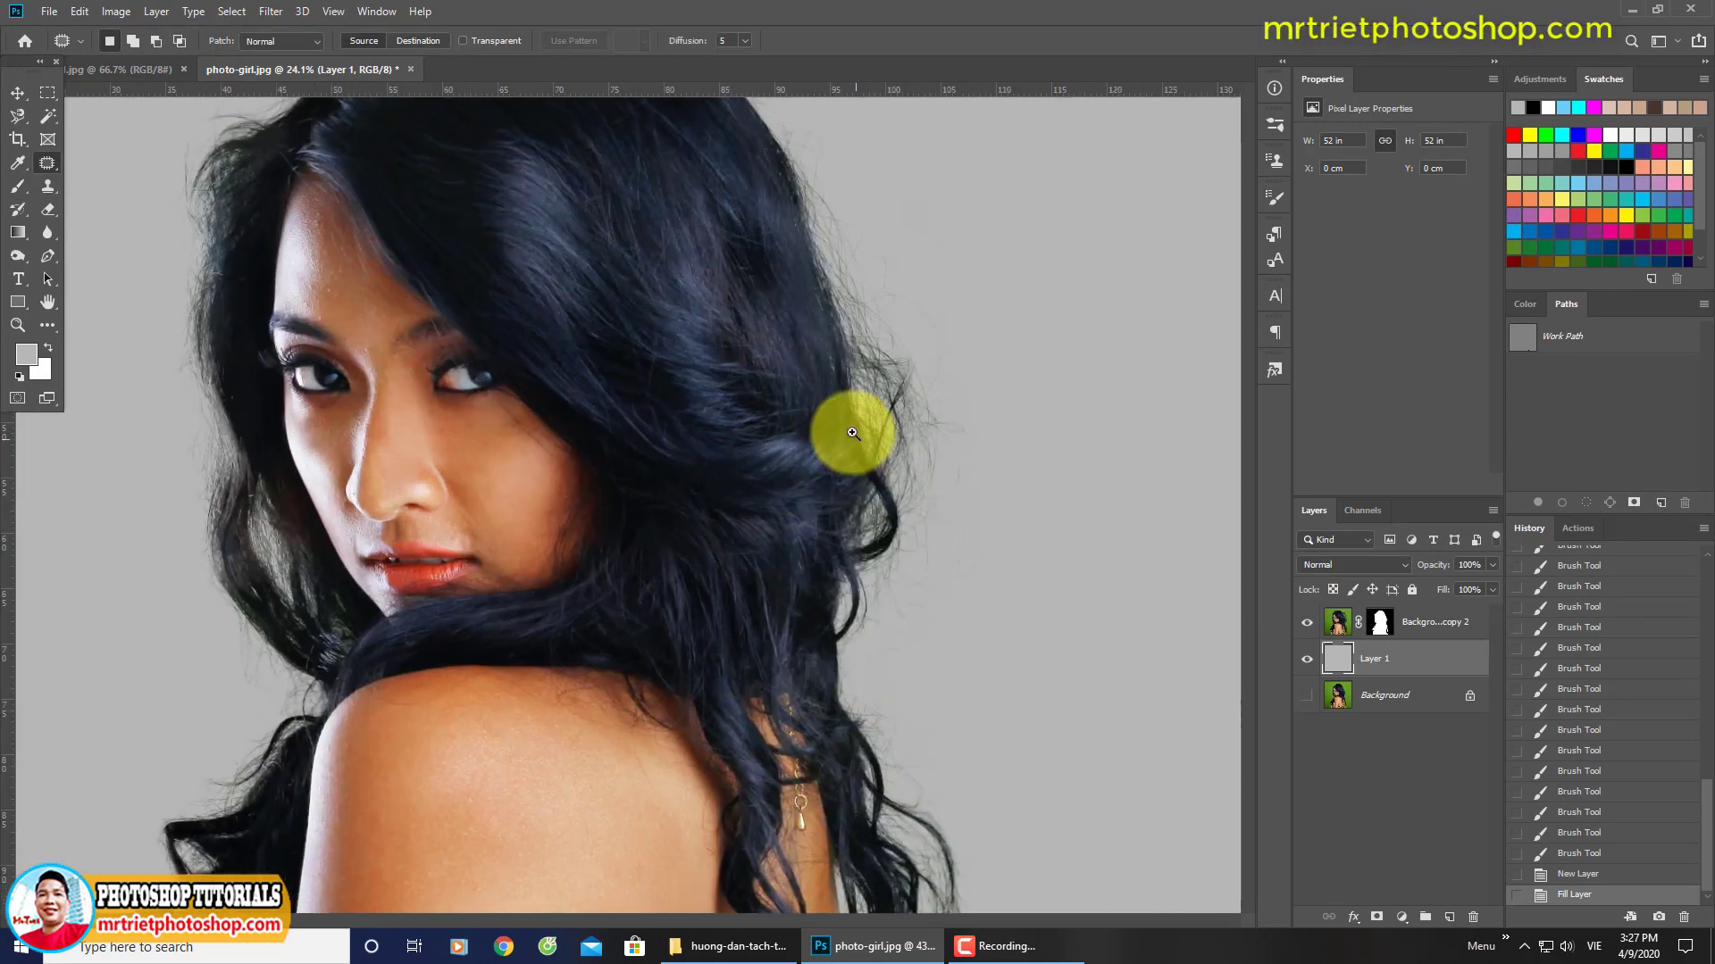
pyautogui.scroll(2, 824, 498)
pyautogui.scroll(1, 713, 333)
pyautogui.scroll(1, 755, 548)
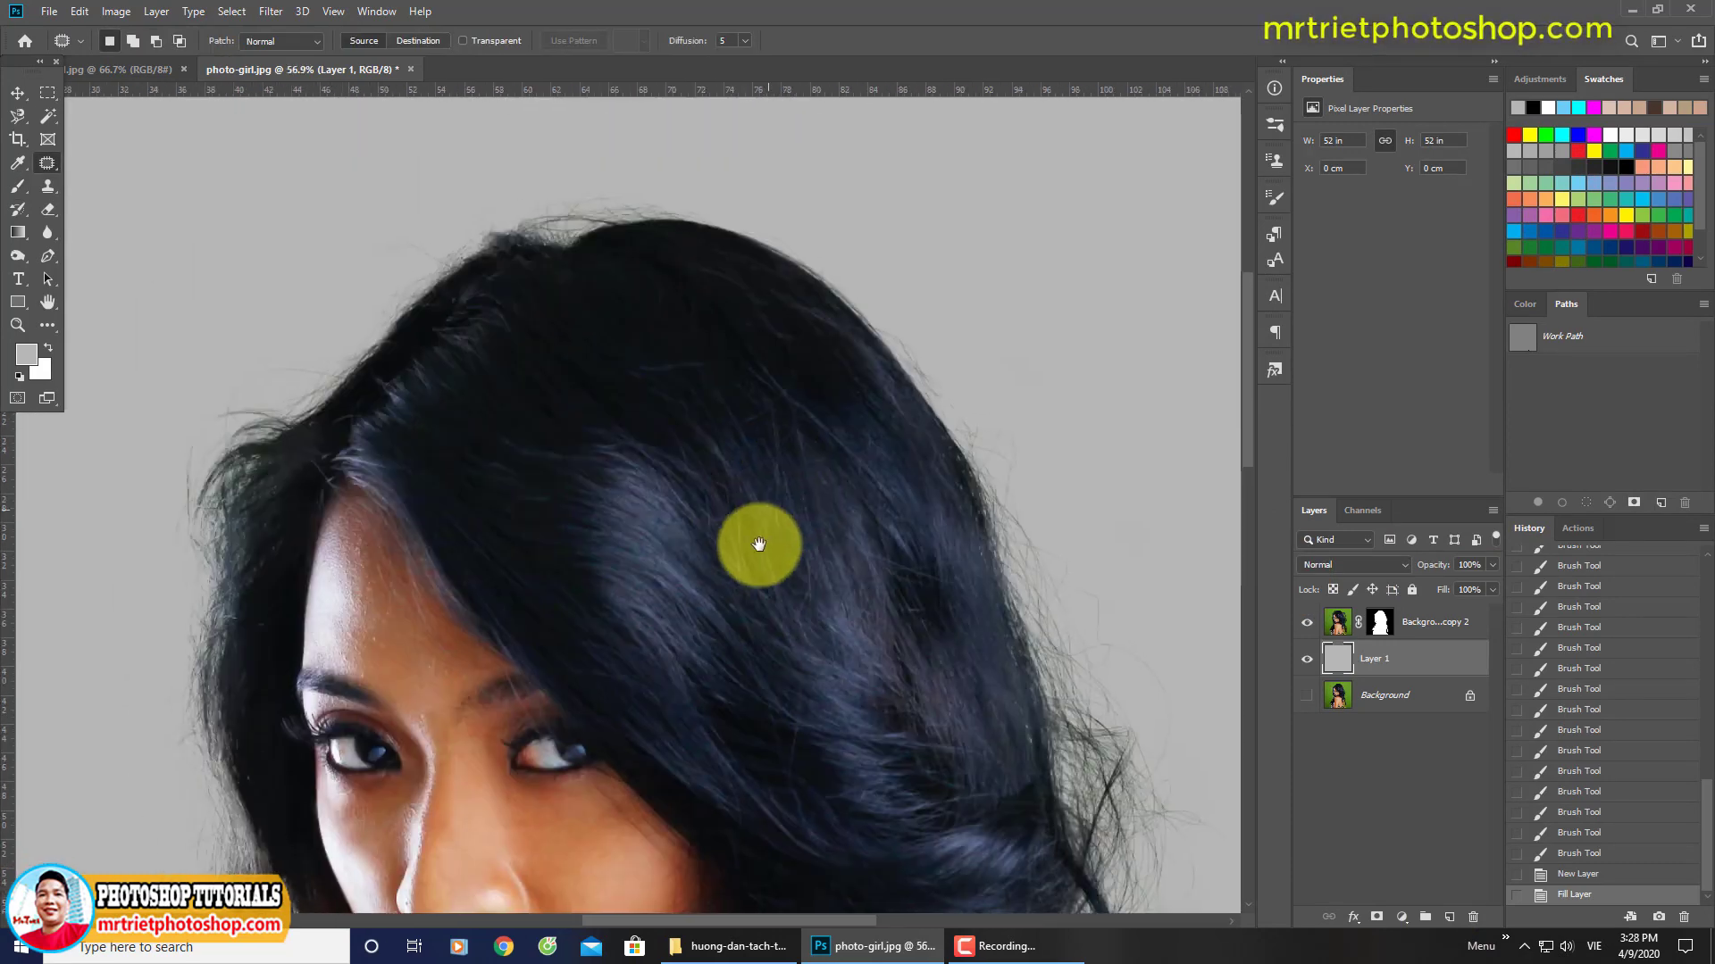
pyautogui.scroll(-1, 768, 482)
pyautogui.scroll(1, 741, 452)
pyautogui.hotkey('ctrl', '0')
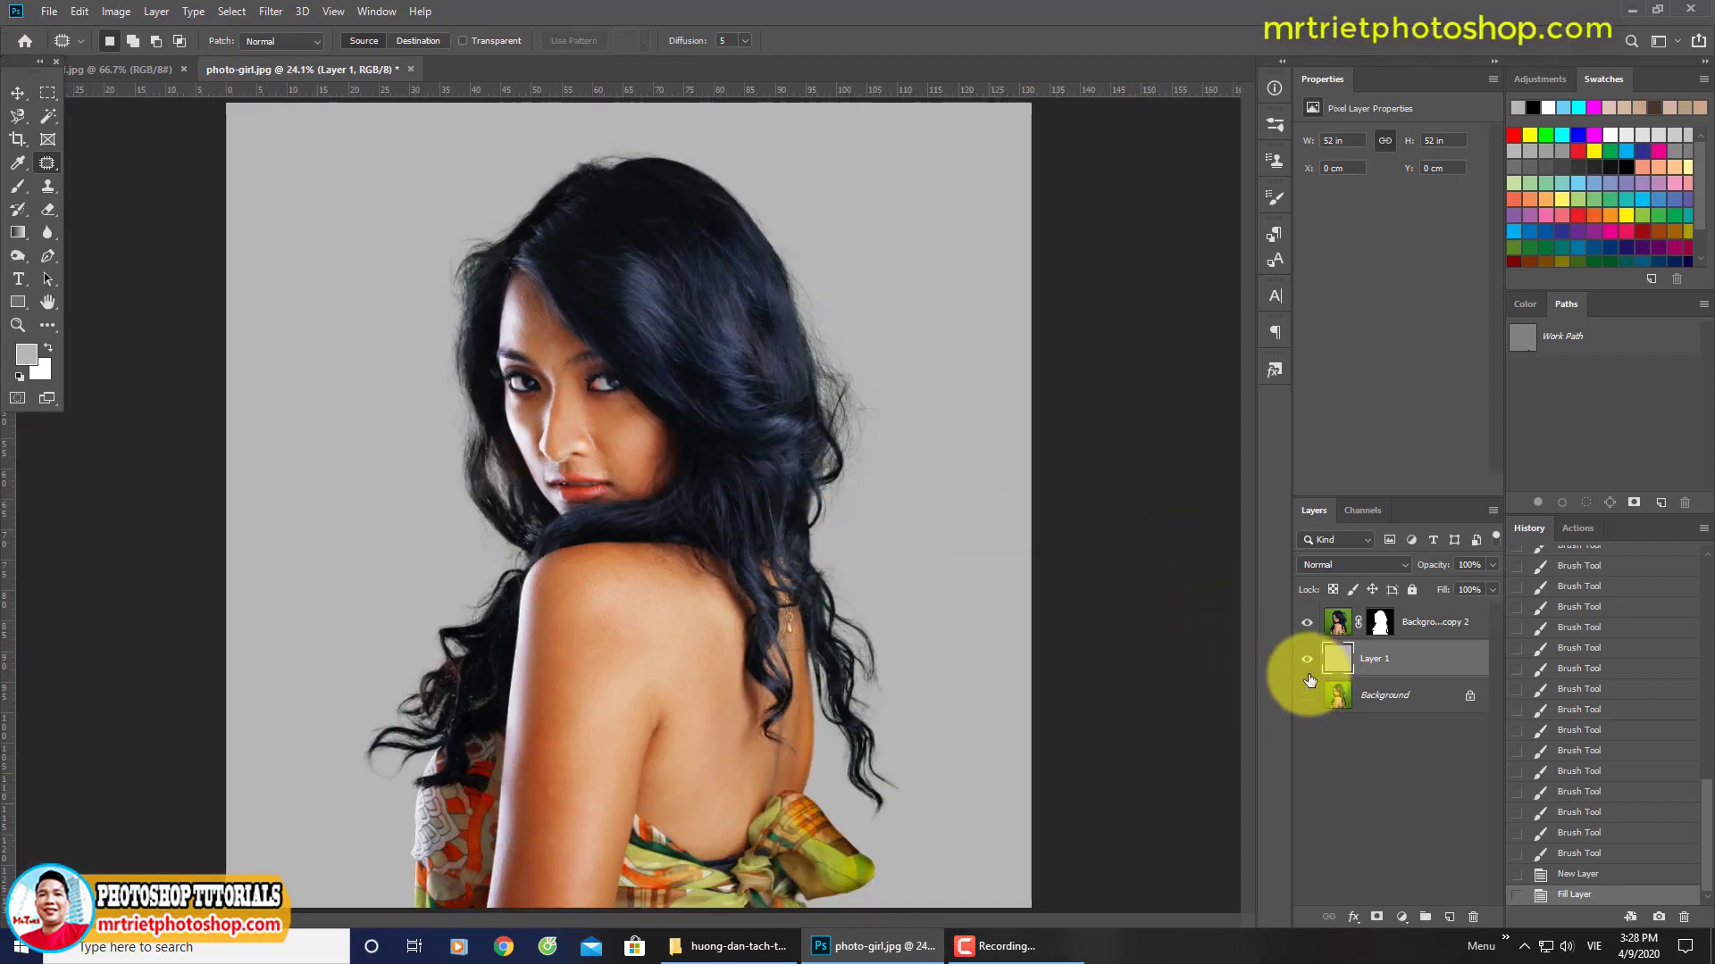
pyautogui.click(1306, 663)
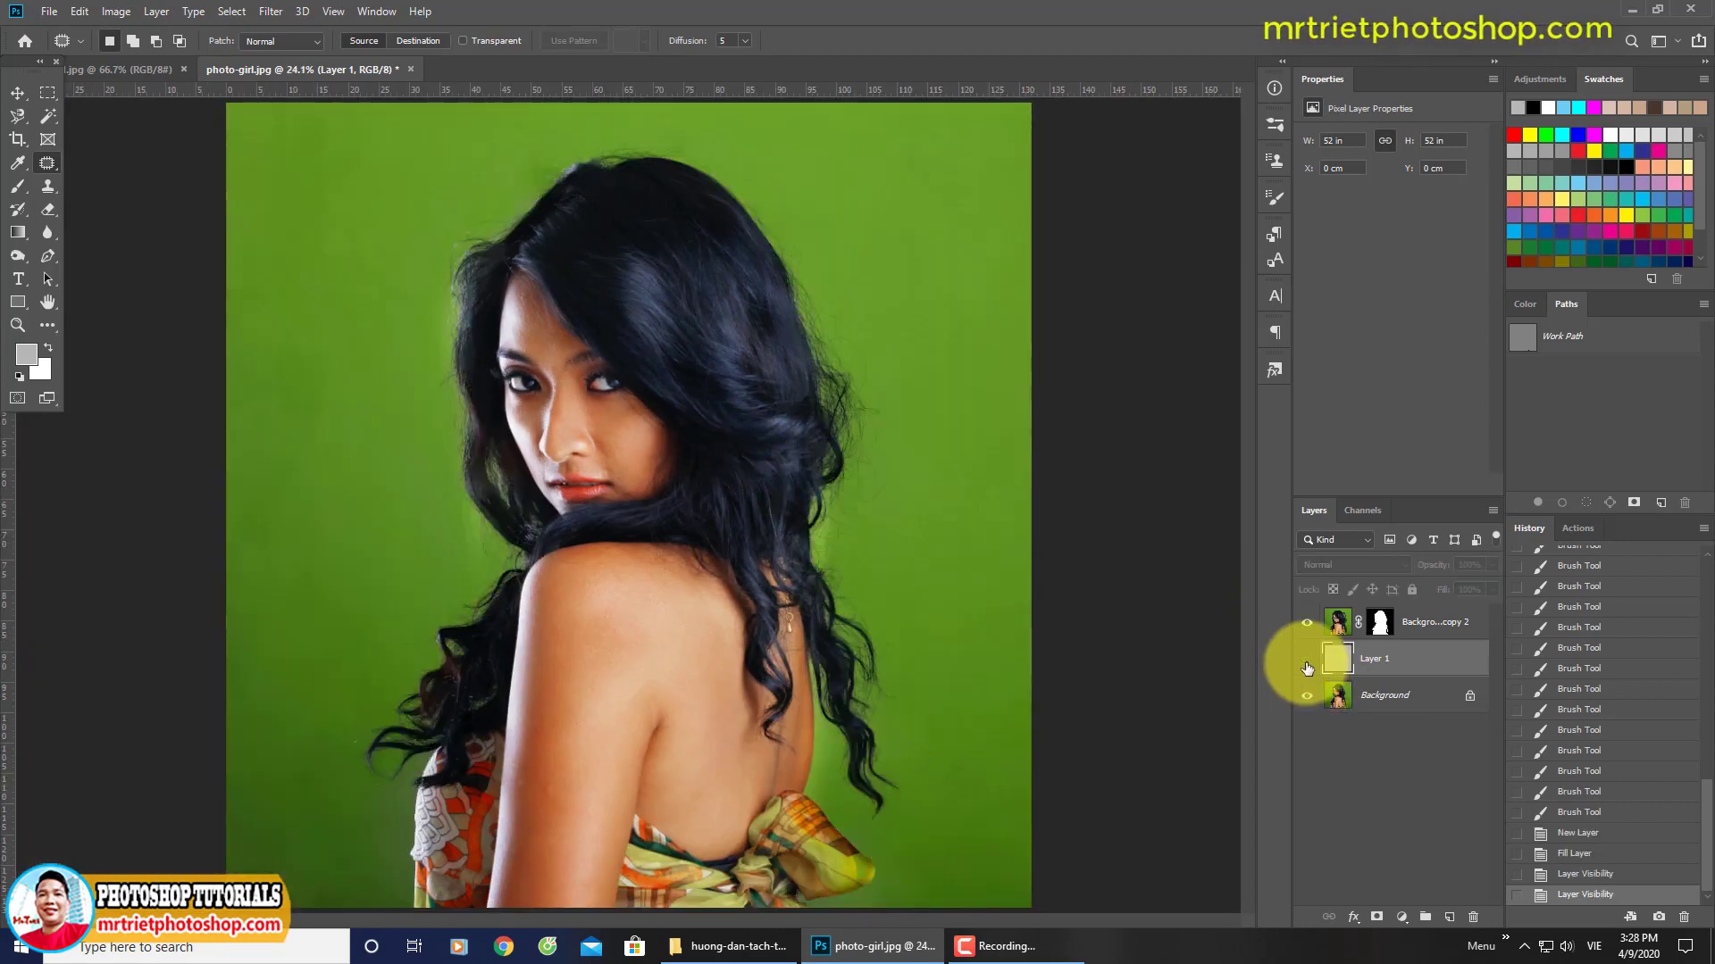
pyautogui.click(1306, 663)
pyautogui.click(1307, 663)
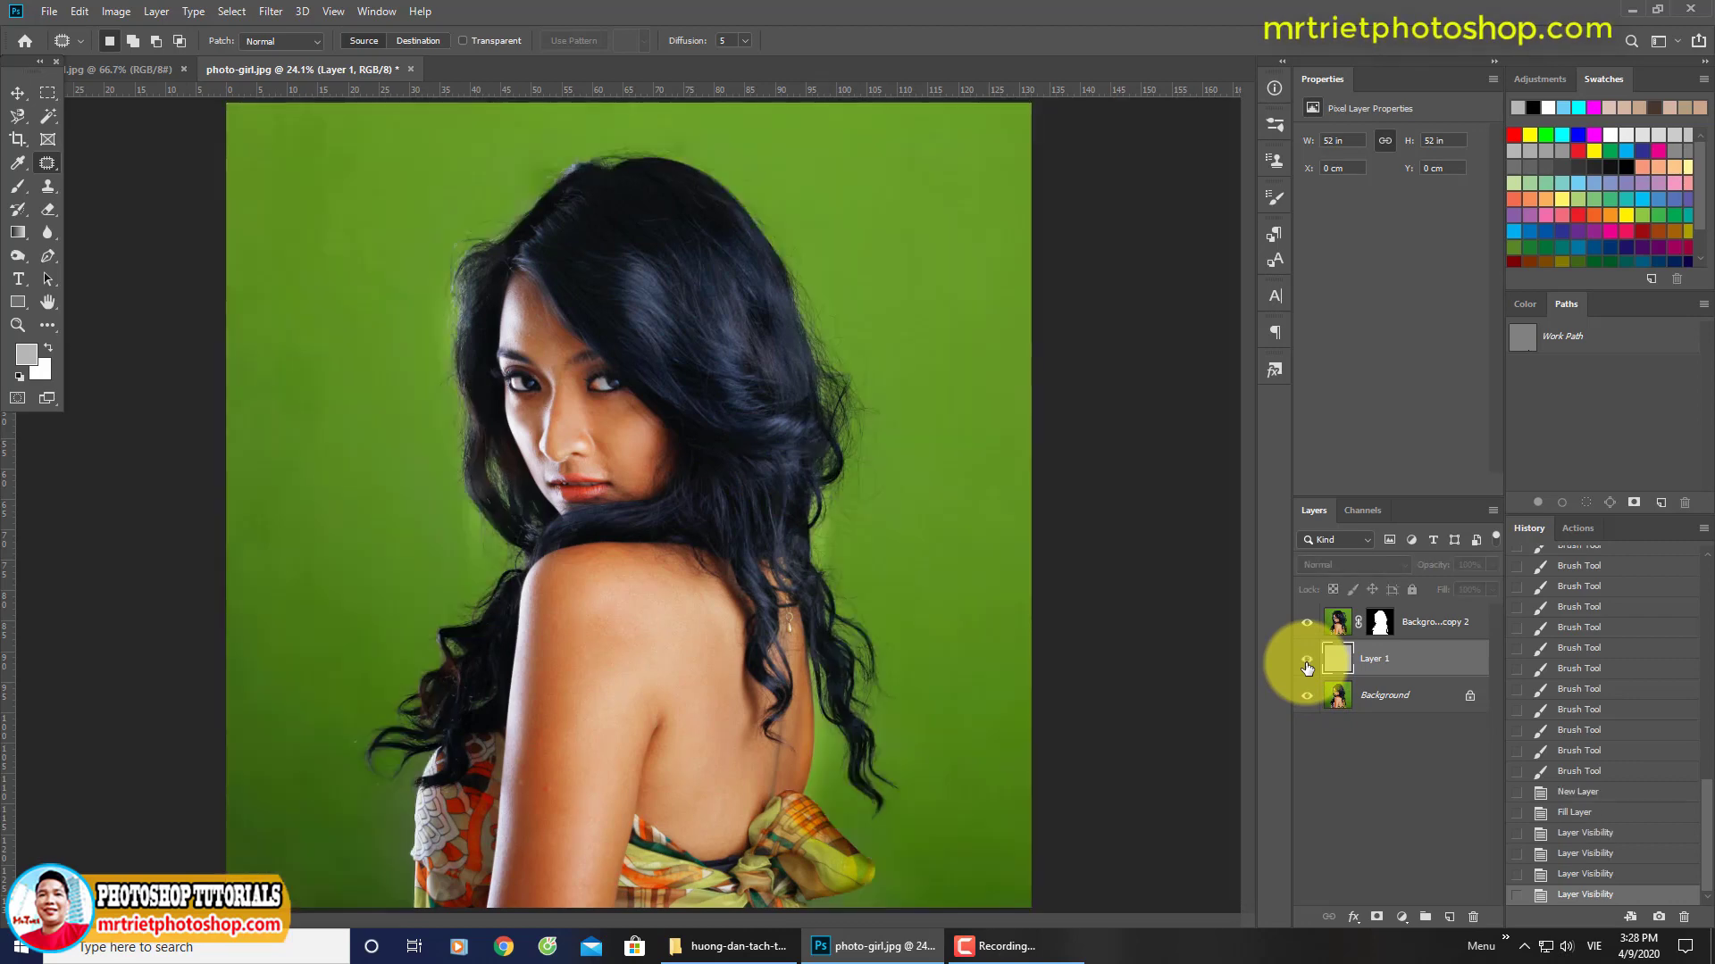
pyautogui.click(1306, 662)
pyautogui.click(1307, 662)
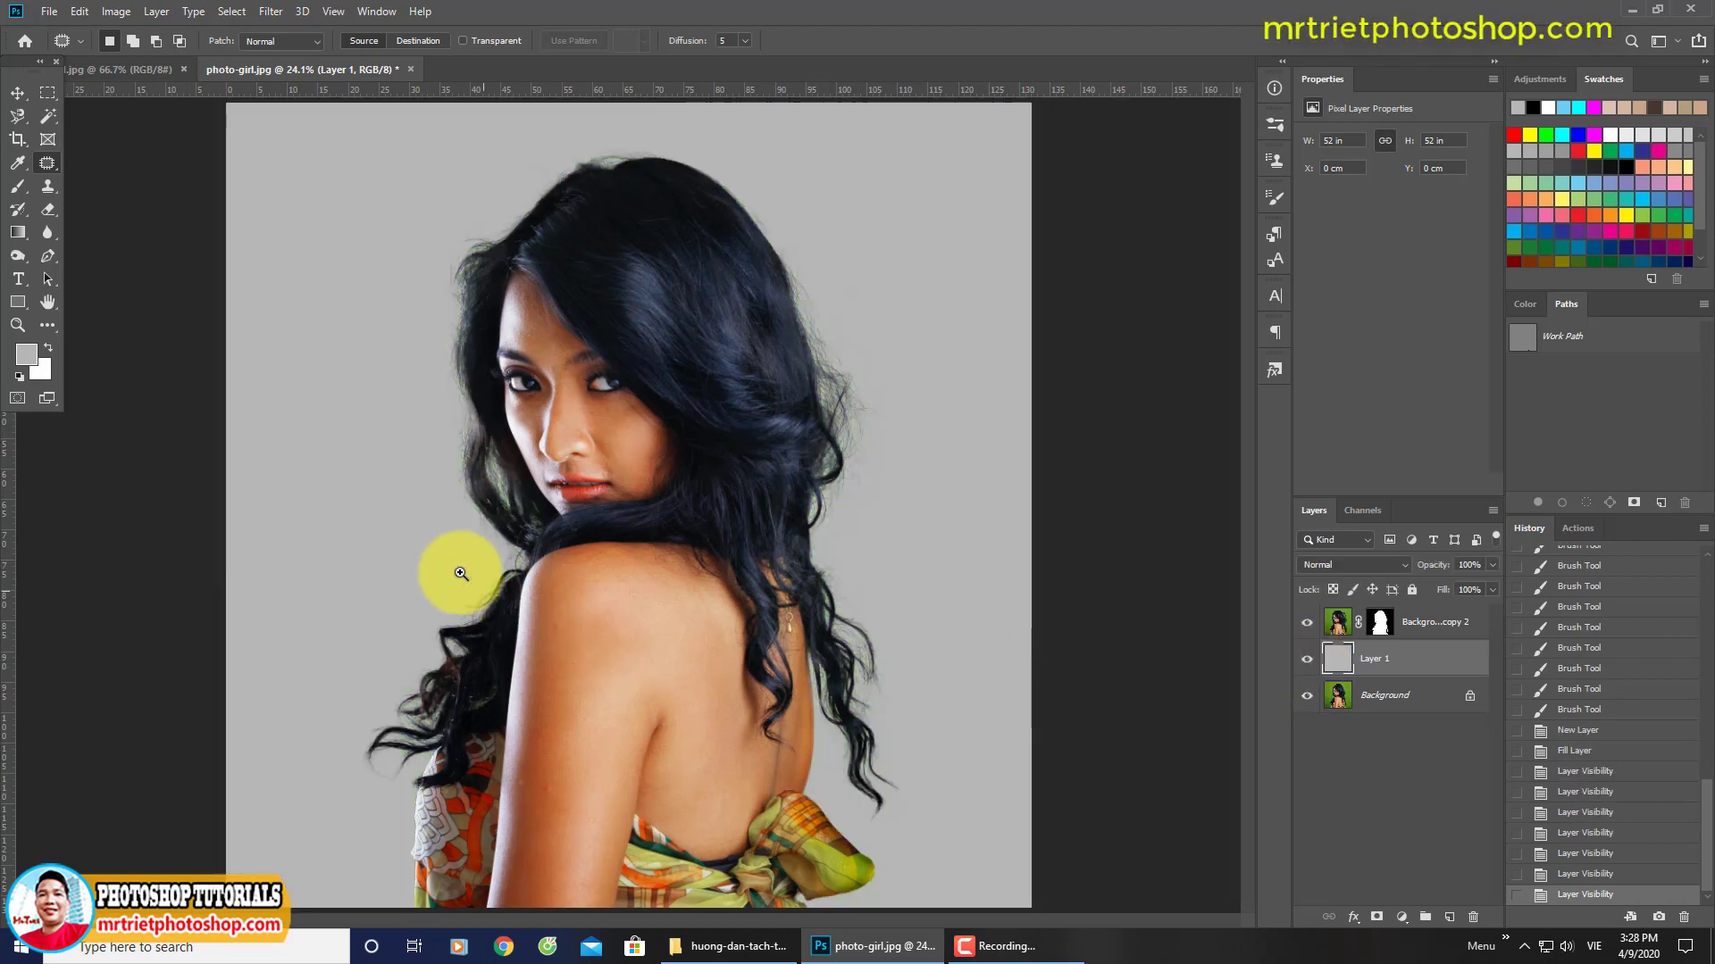
pyautogui.scroll(3, 460, 574)
pyautogui.scroll(2, 535, 563)
pyautogui.scroll(2, 535, 536)
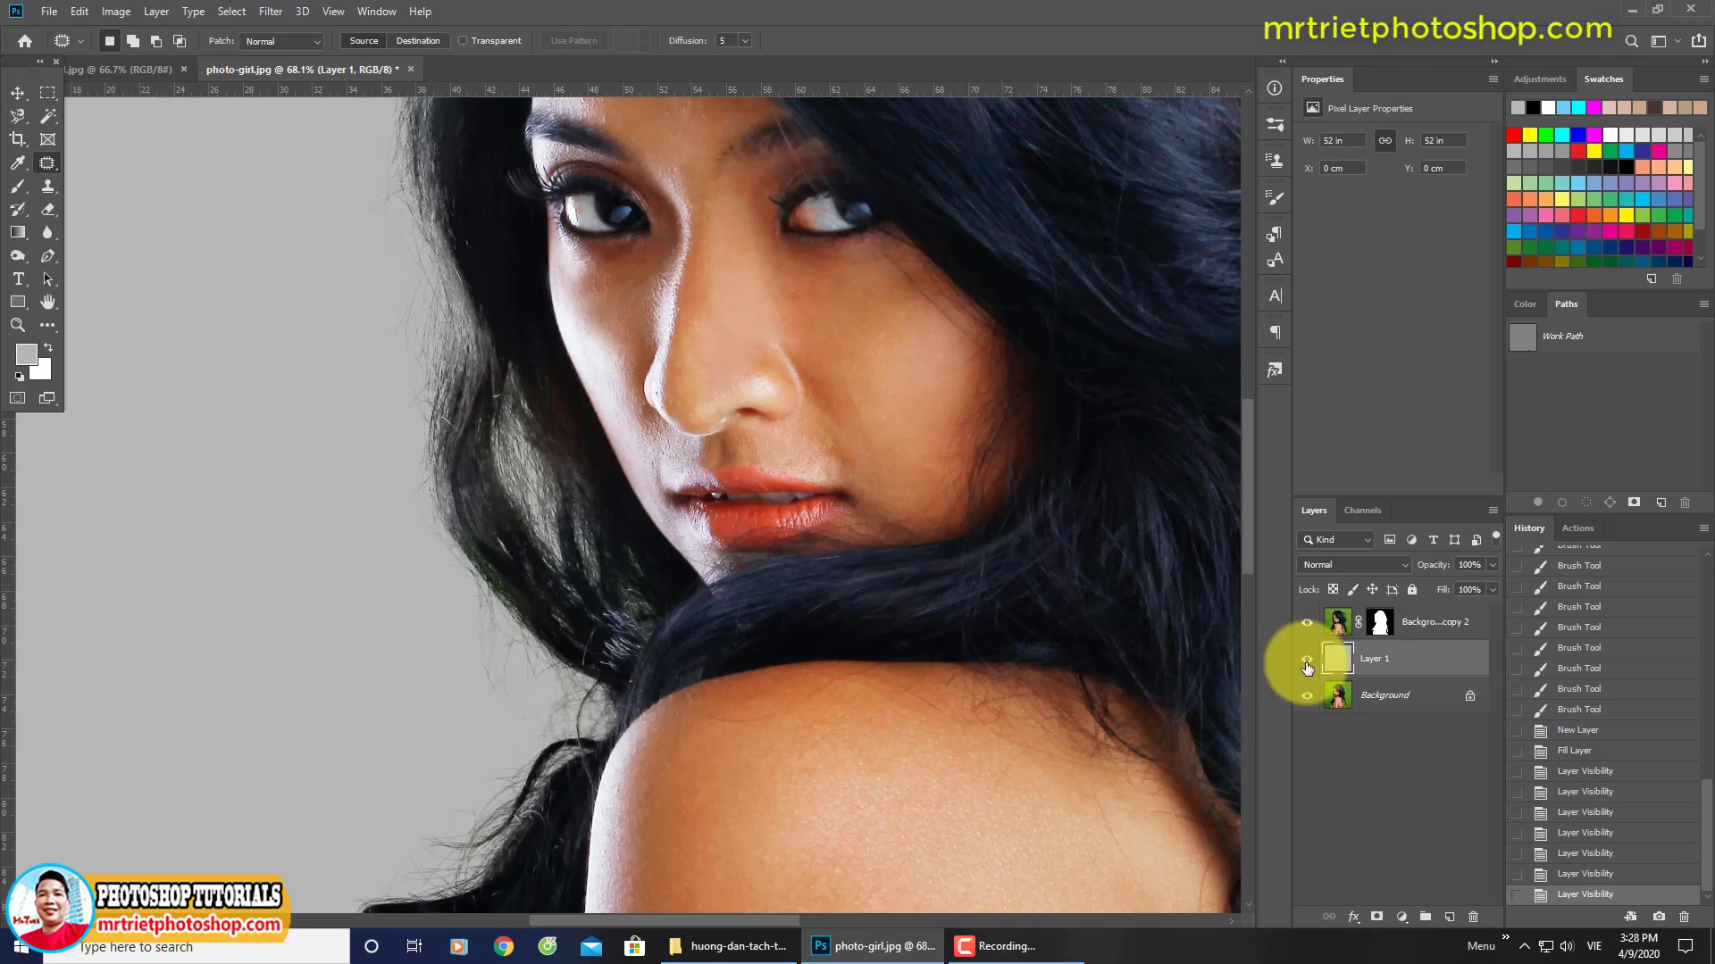
pyautogui.click(1306, 663)
pyautogui.click(1307, 659)
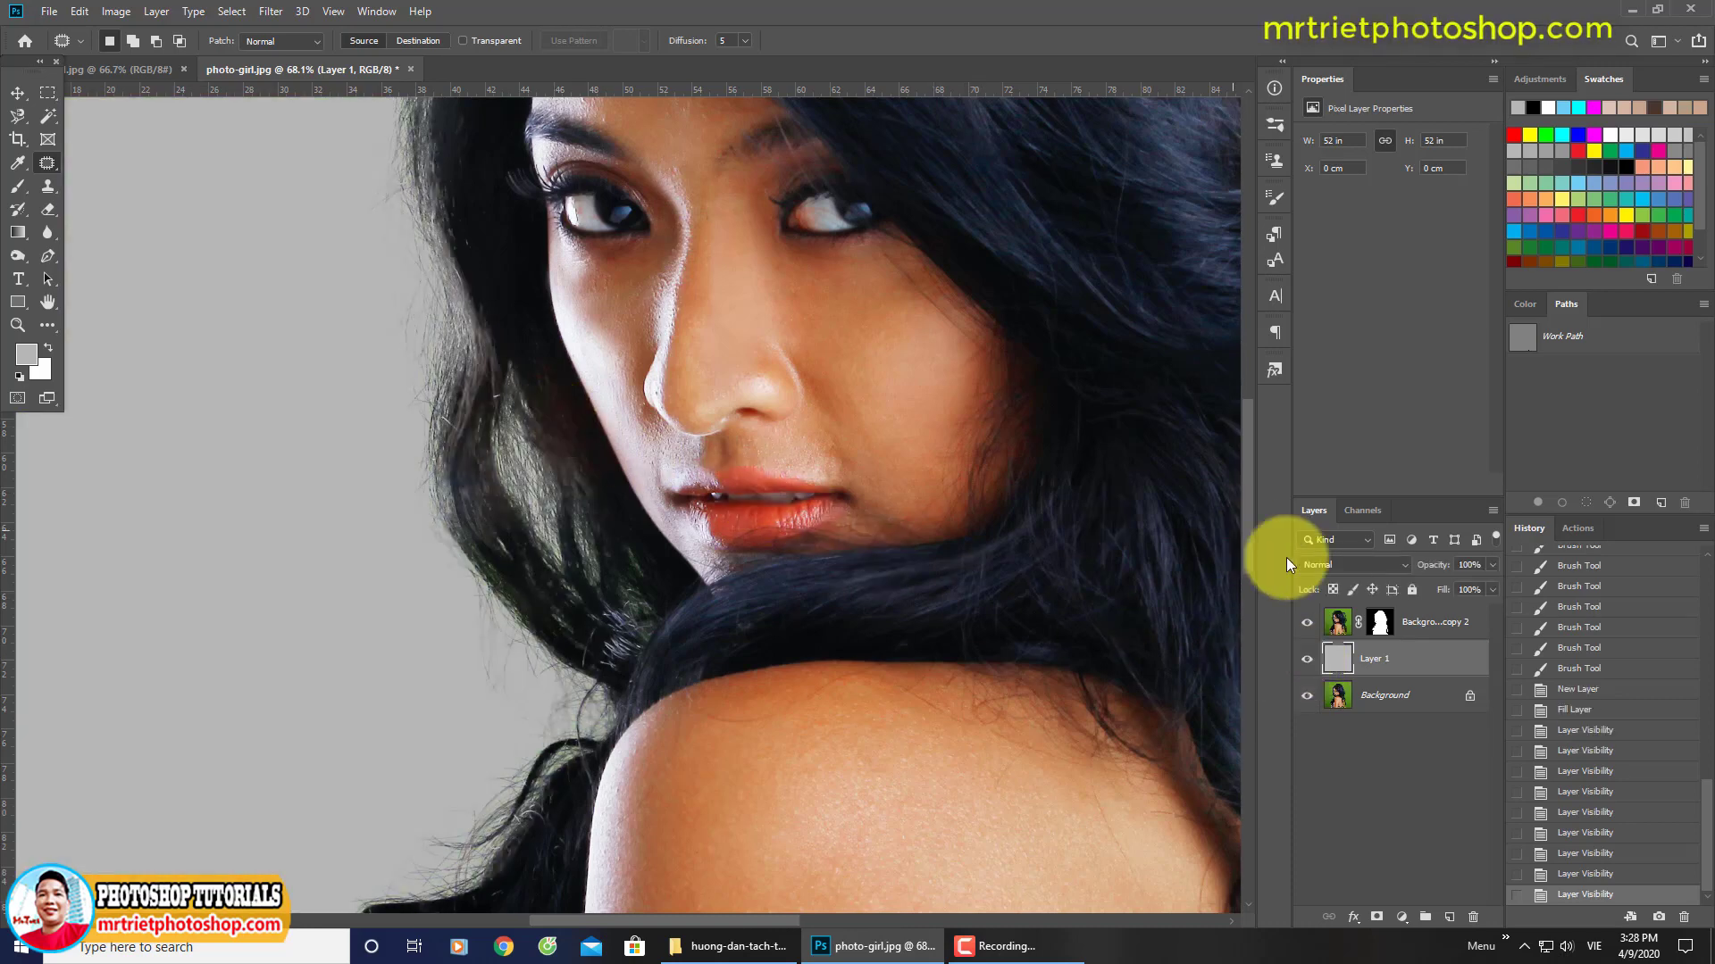
pyautogui.click(1379, 621)
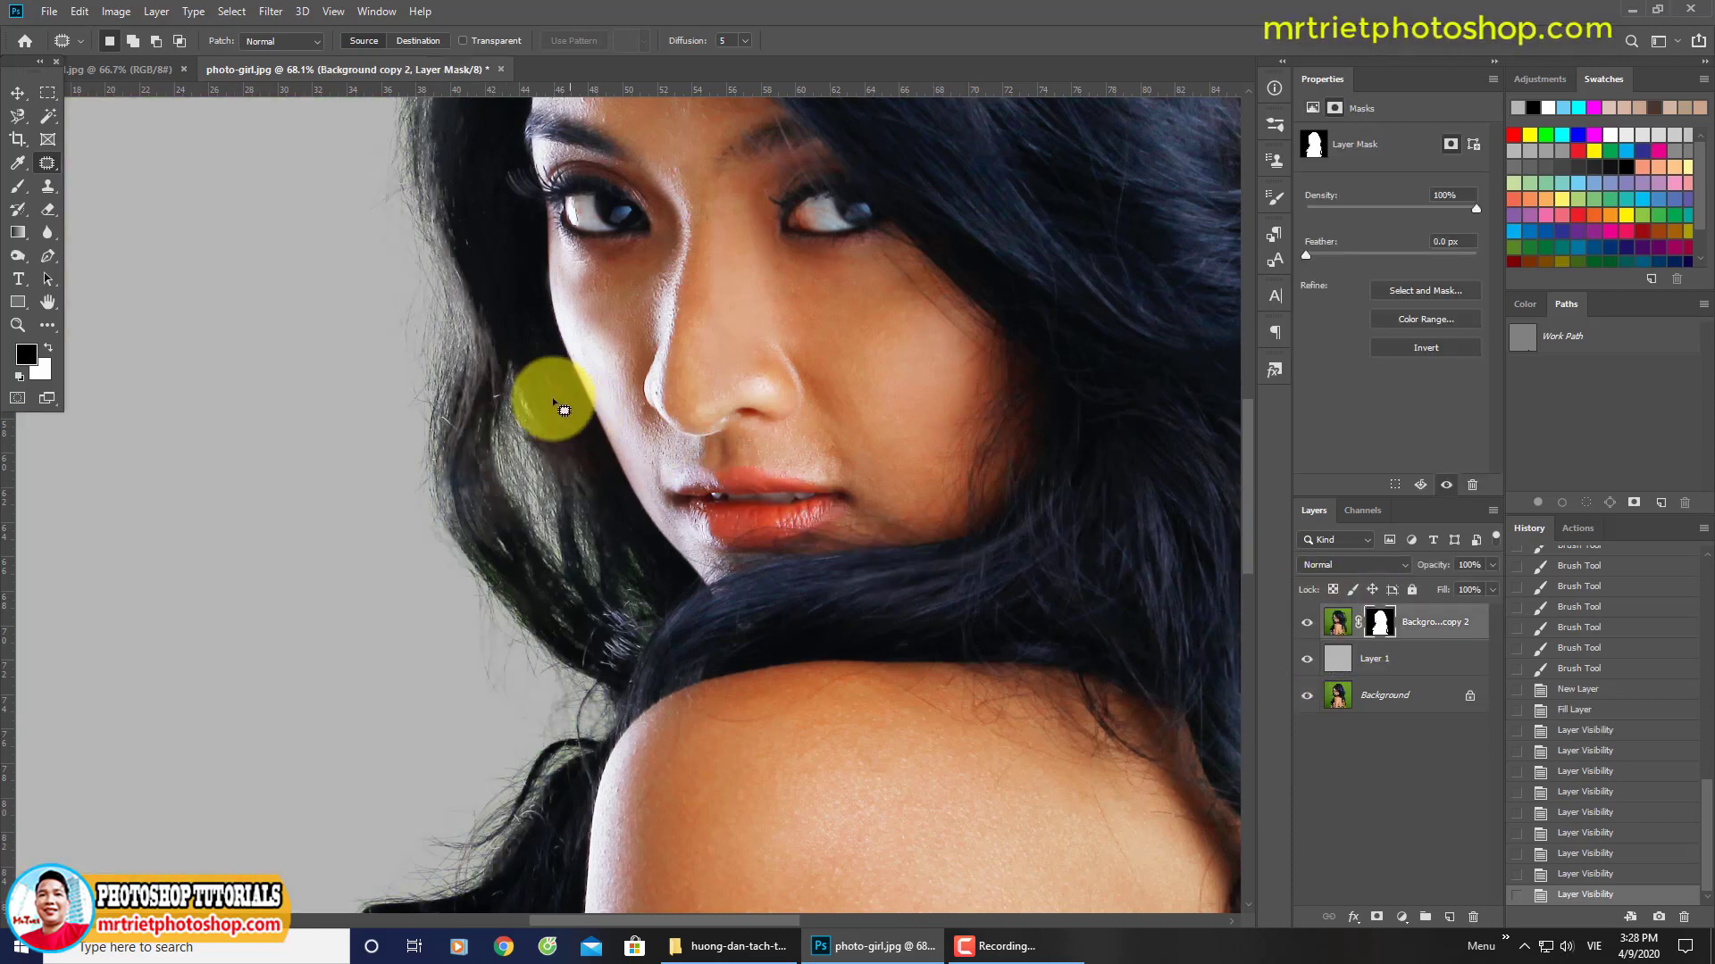
# Step: Set up a Normal-mode brush at size 50 and recheck the edges against green
pyautogui.click(21, 188)
pyautogui.click(309, 39)
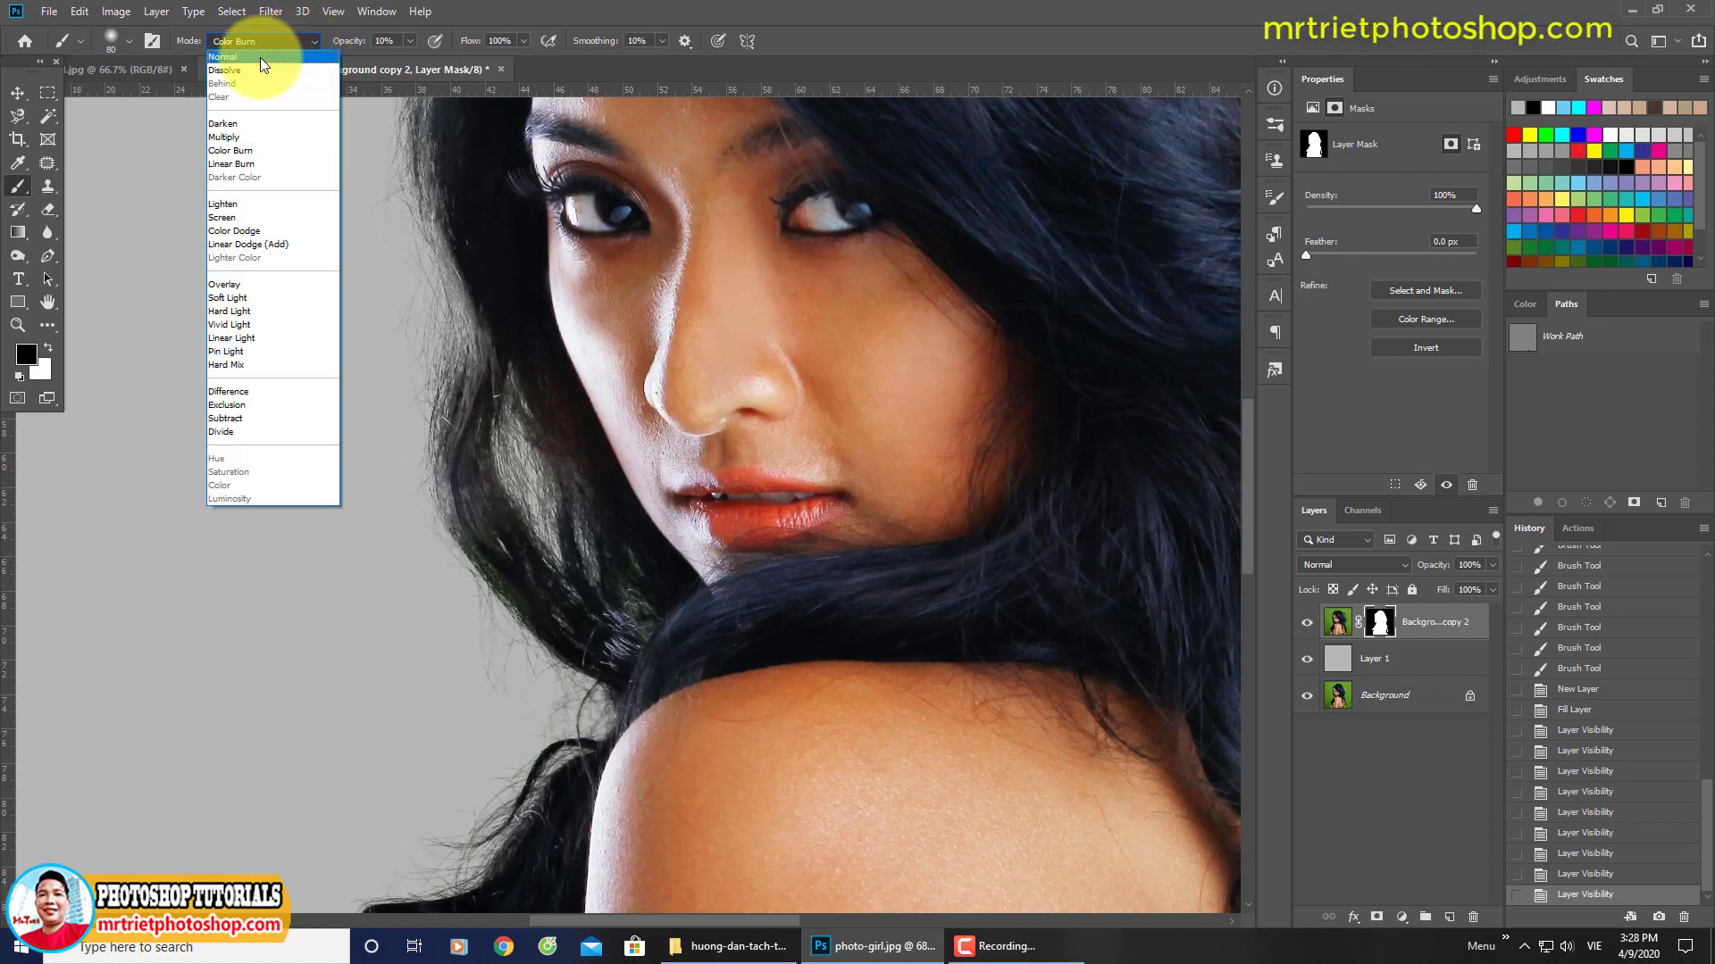
pyautogui.click(260, 57)
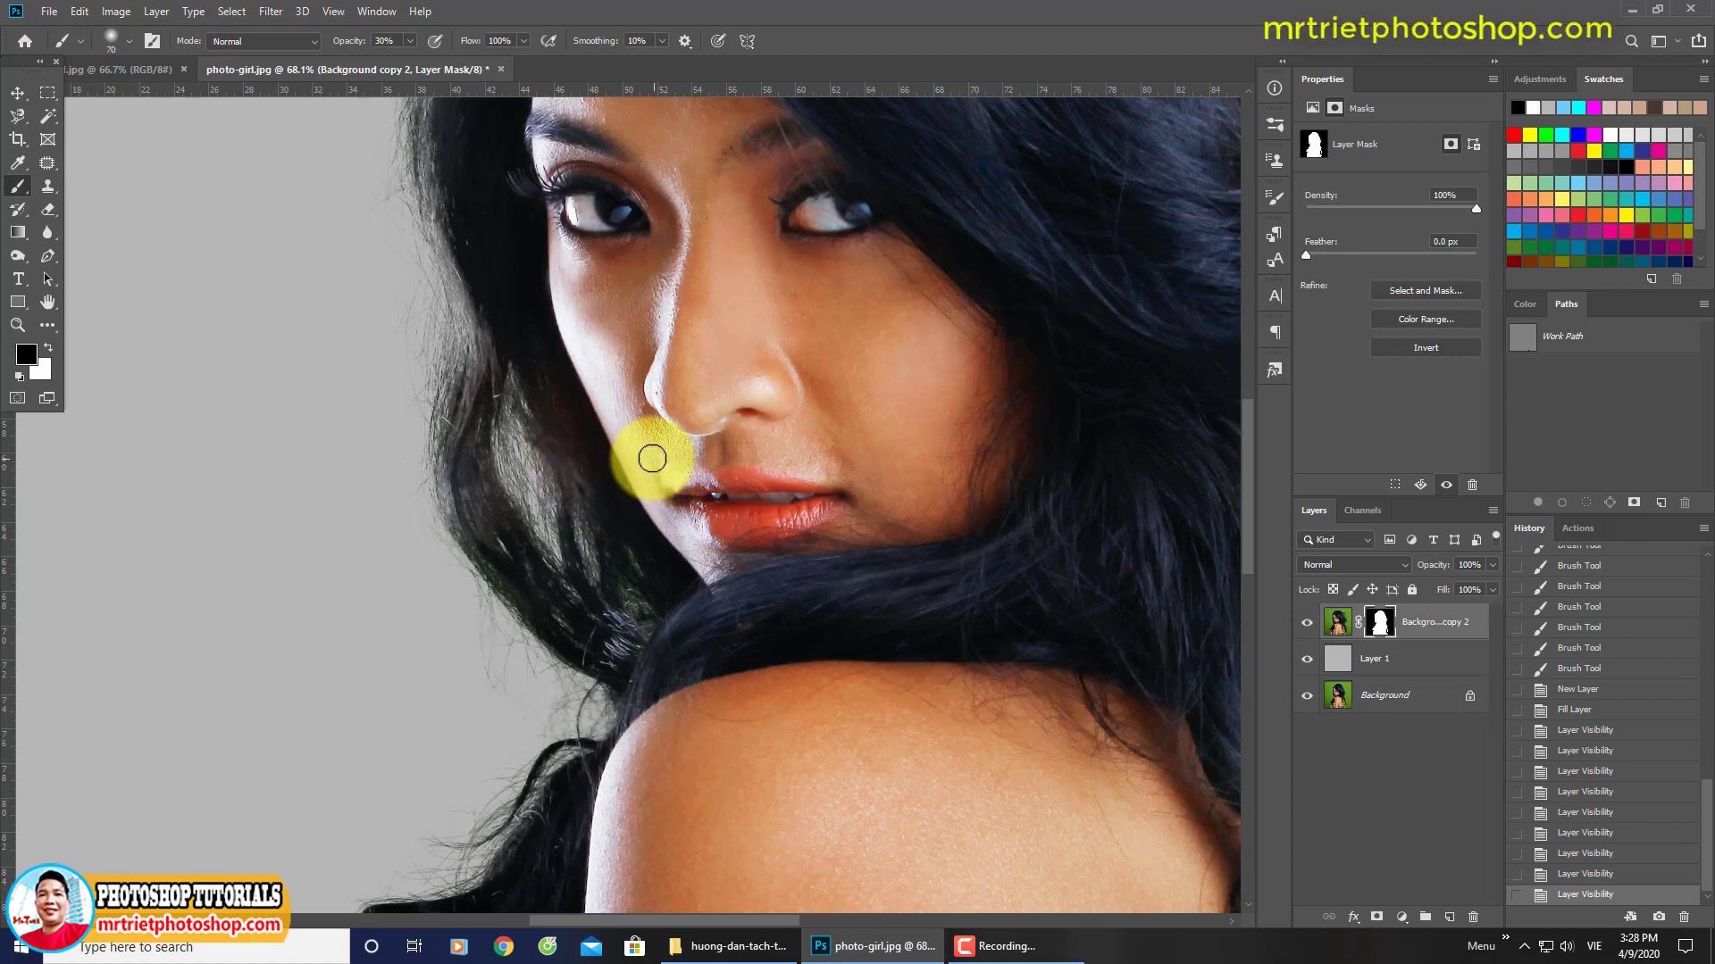
pyautogui.press('[')
pyautogui.press('[')
pyautogui.click(1307, 658)
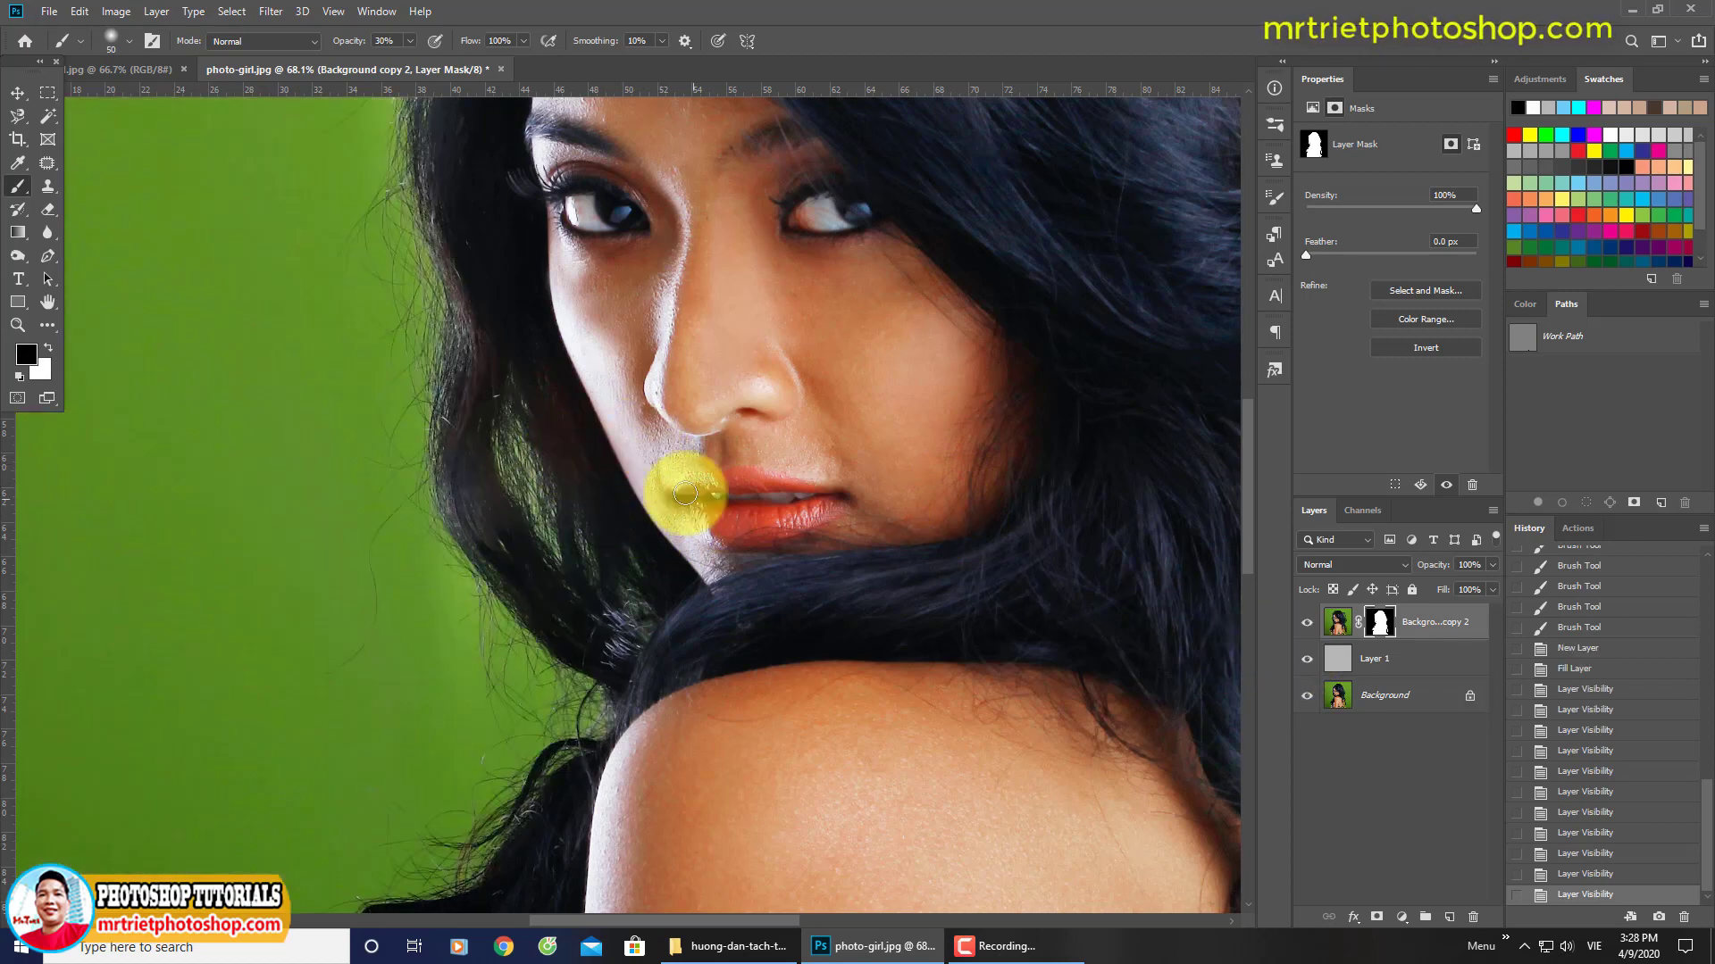
pyautogui.click(1306, 658)
# Step: Paint the mask along the hair edges beside the cheek, comparing against the green backdrop
pyautogui.moveTo(532, 358); pyautogui.dragTo(556, 451)
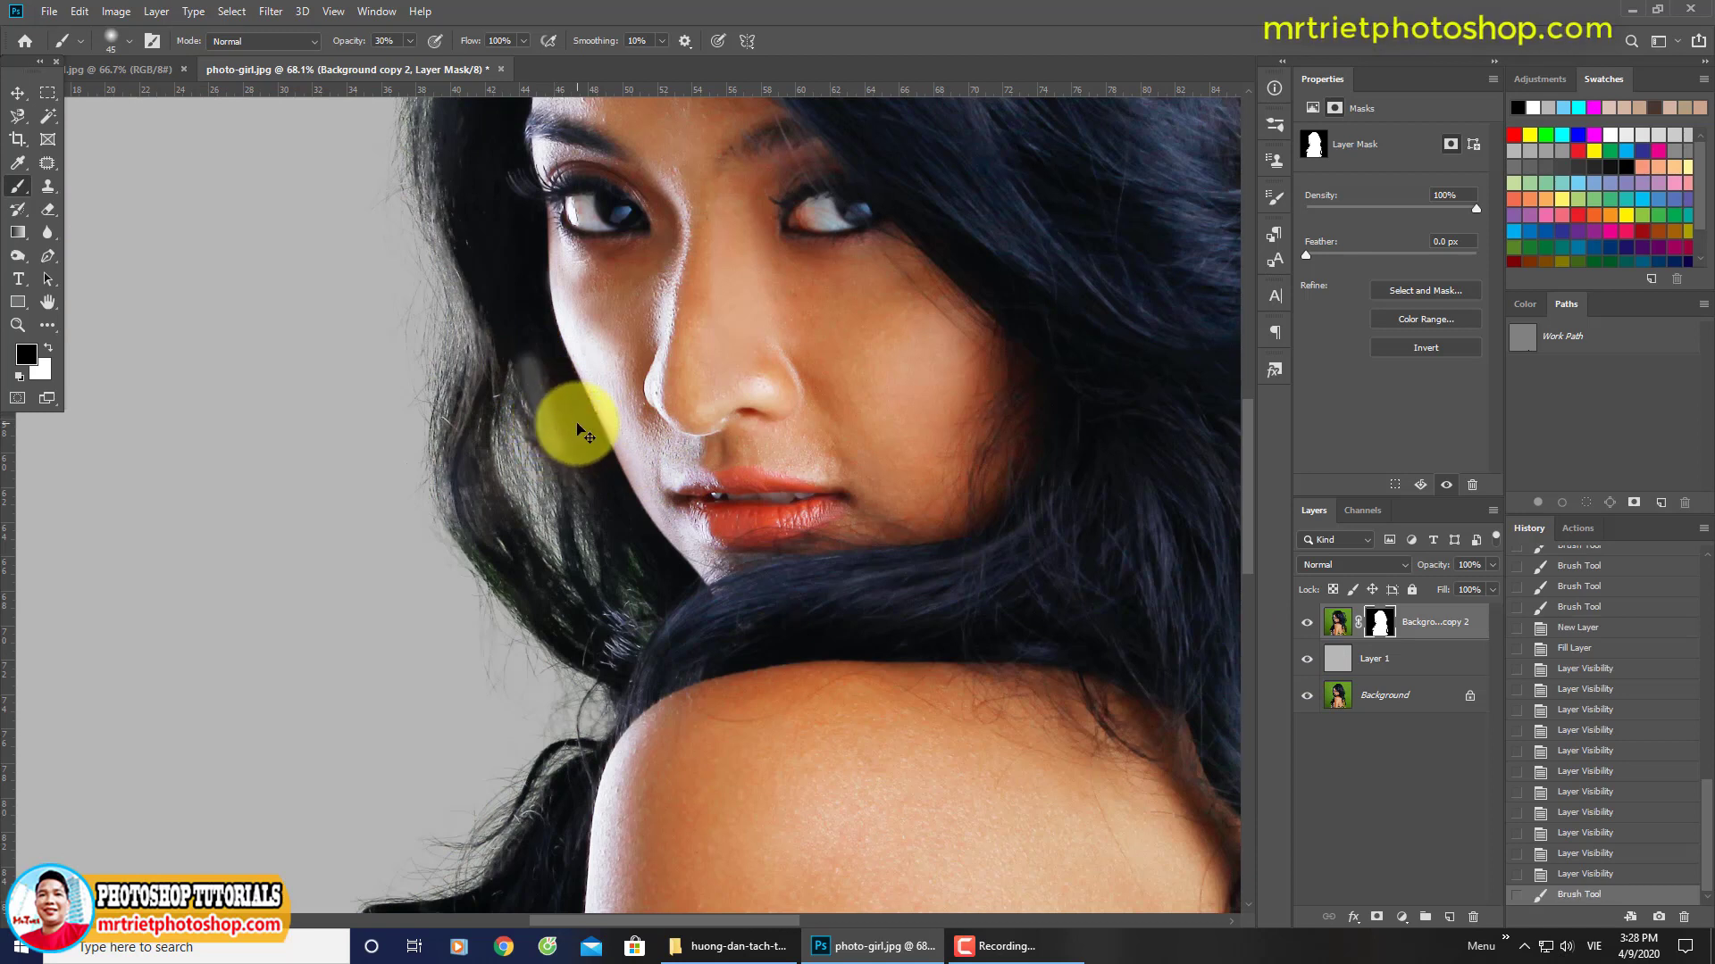
pyautogui.hotkey('ctrl', 'z')
pyautogui.moveTo(538, 348)
pyautogui.mouseDown()
pyautogui.moveTo(561, 440)
pyautogui.moveTo(555, 383)
pyautogui.moveTo(593, 490)
pyautogui.moveTo(563, 432)
pyautogui.moveTo(629, 531)
pyautogui.moveTo(555, 447)
pyautogui.mouseUp()
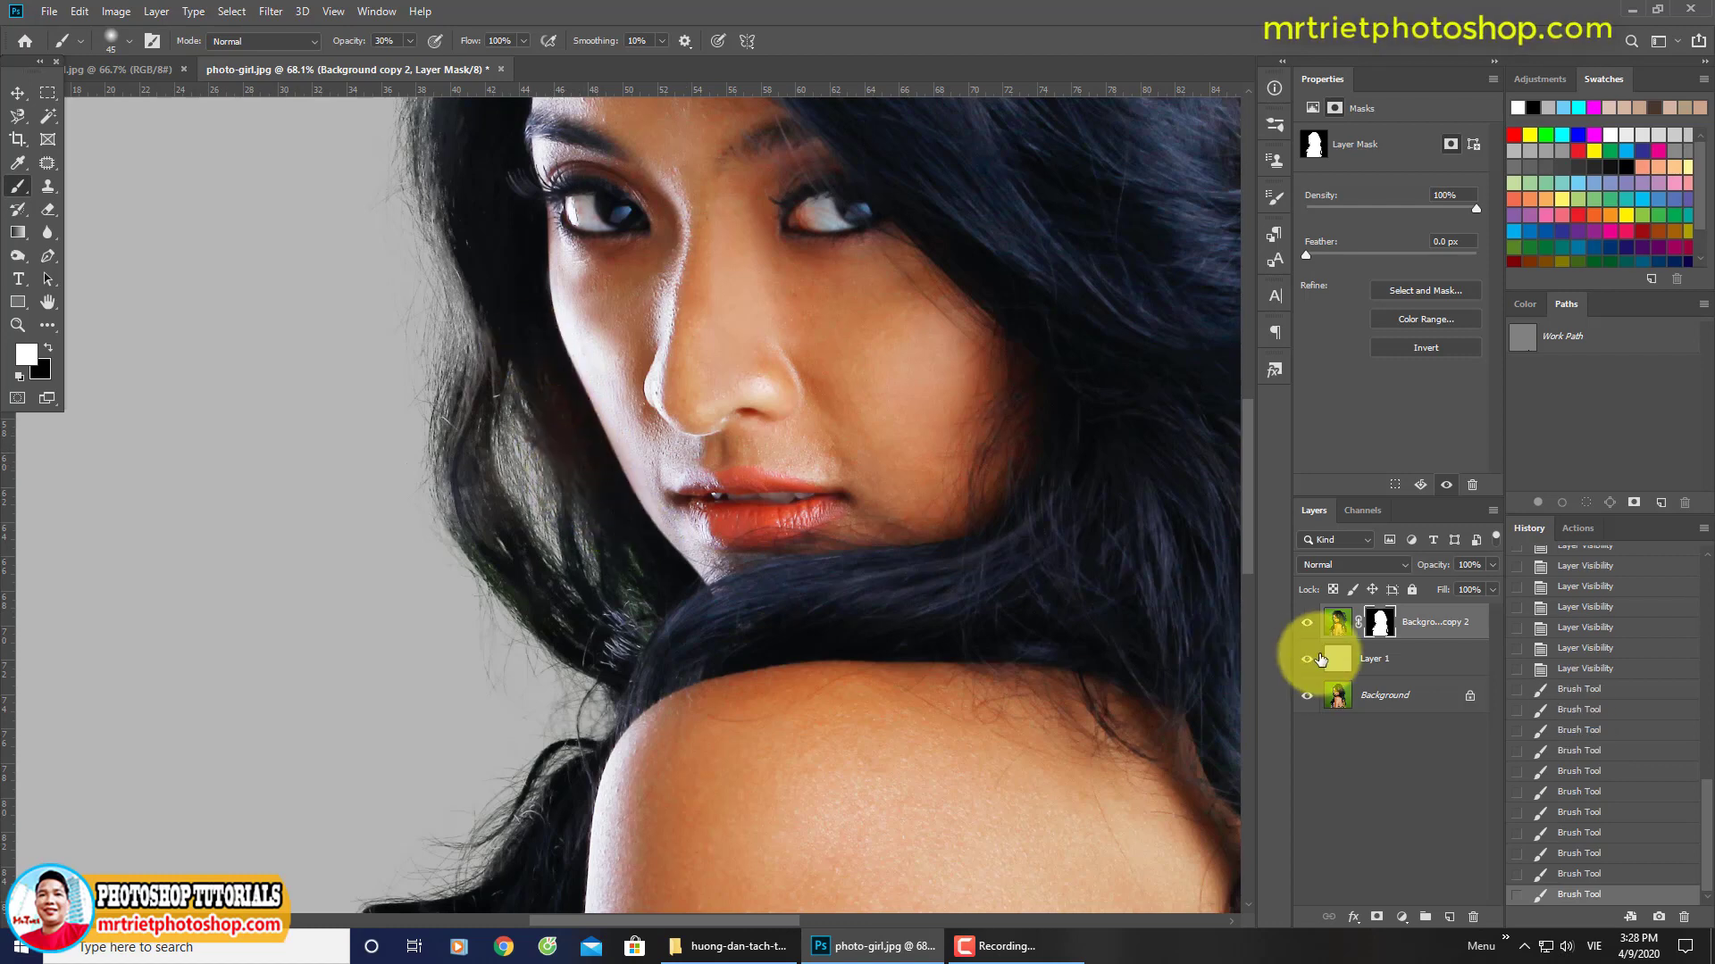
pyautogui.click(1308, 658)
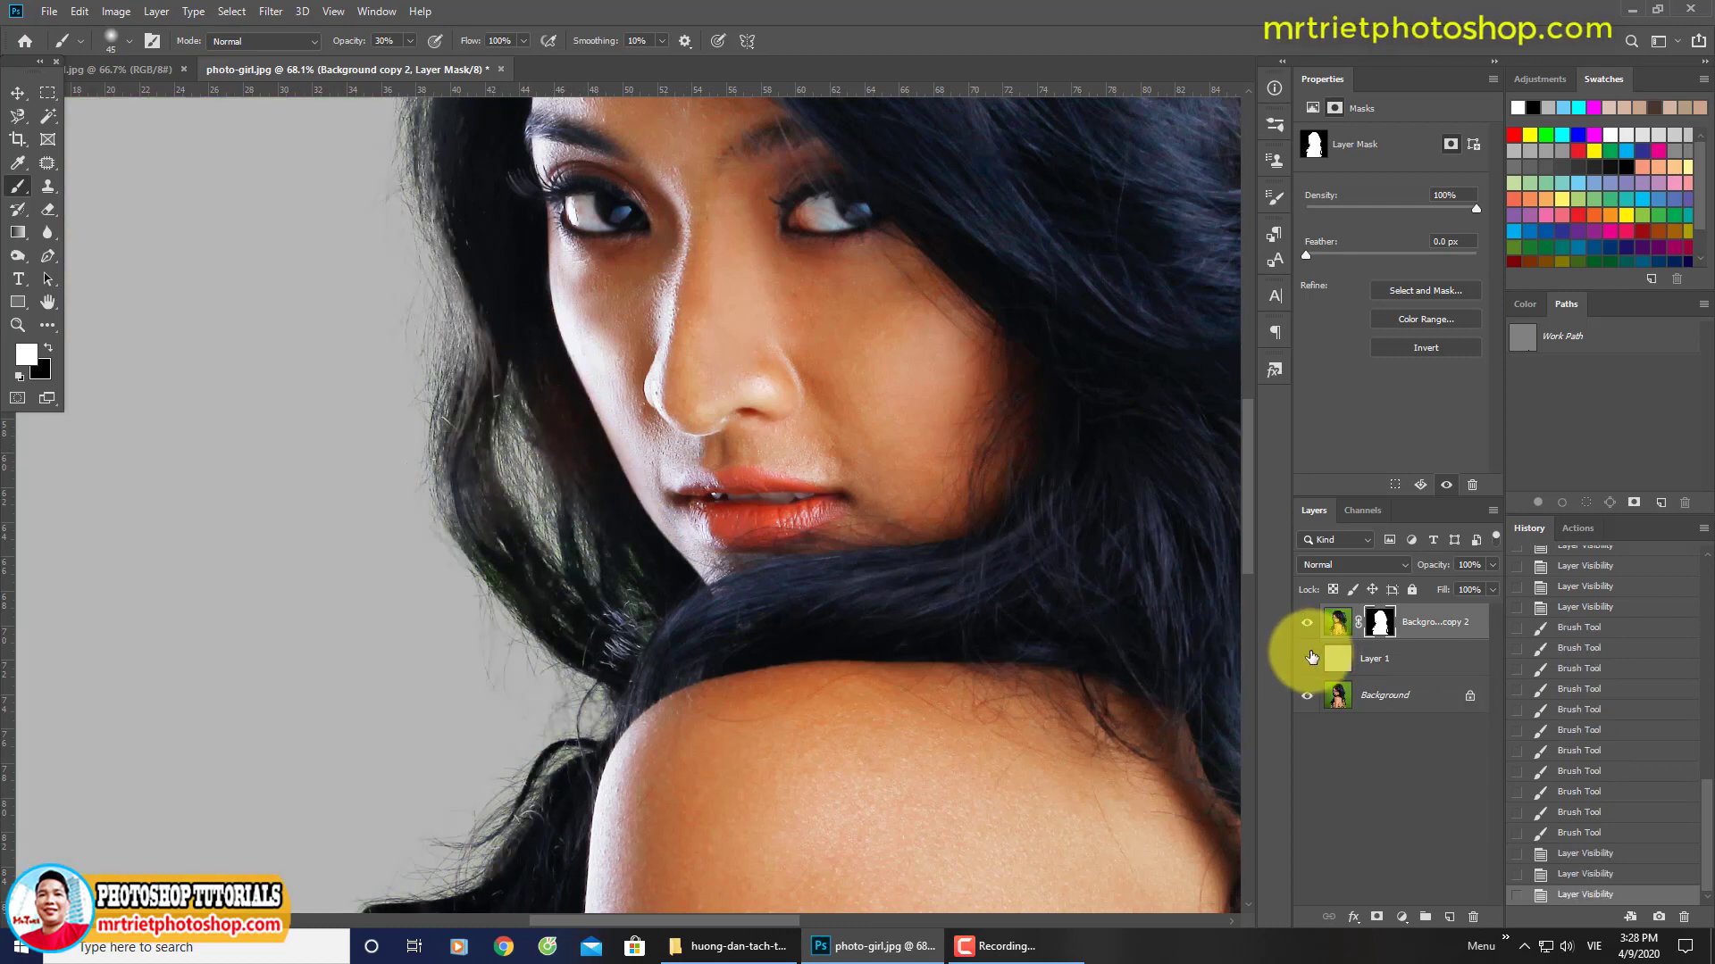
pyautogui.click(1308, 658)
pyautogui.moveTo(475, 238); pyautogui.dragTo(474, 367)
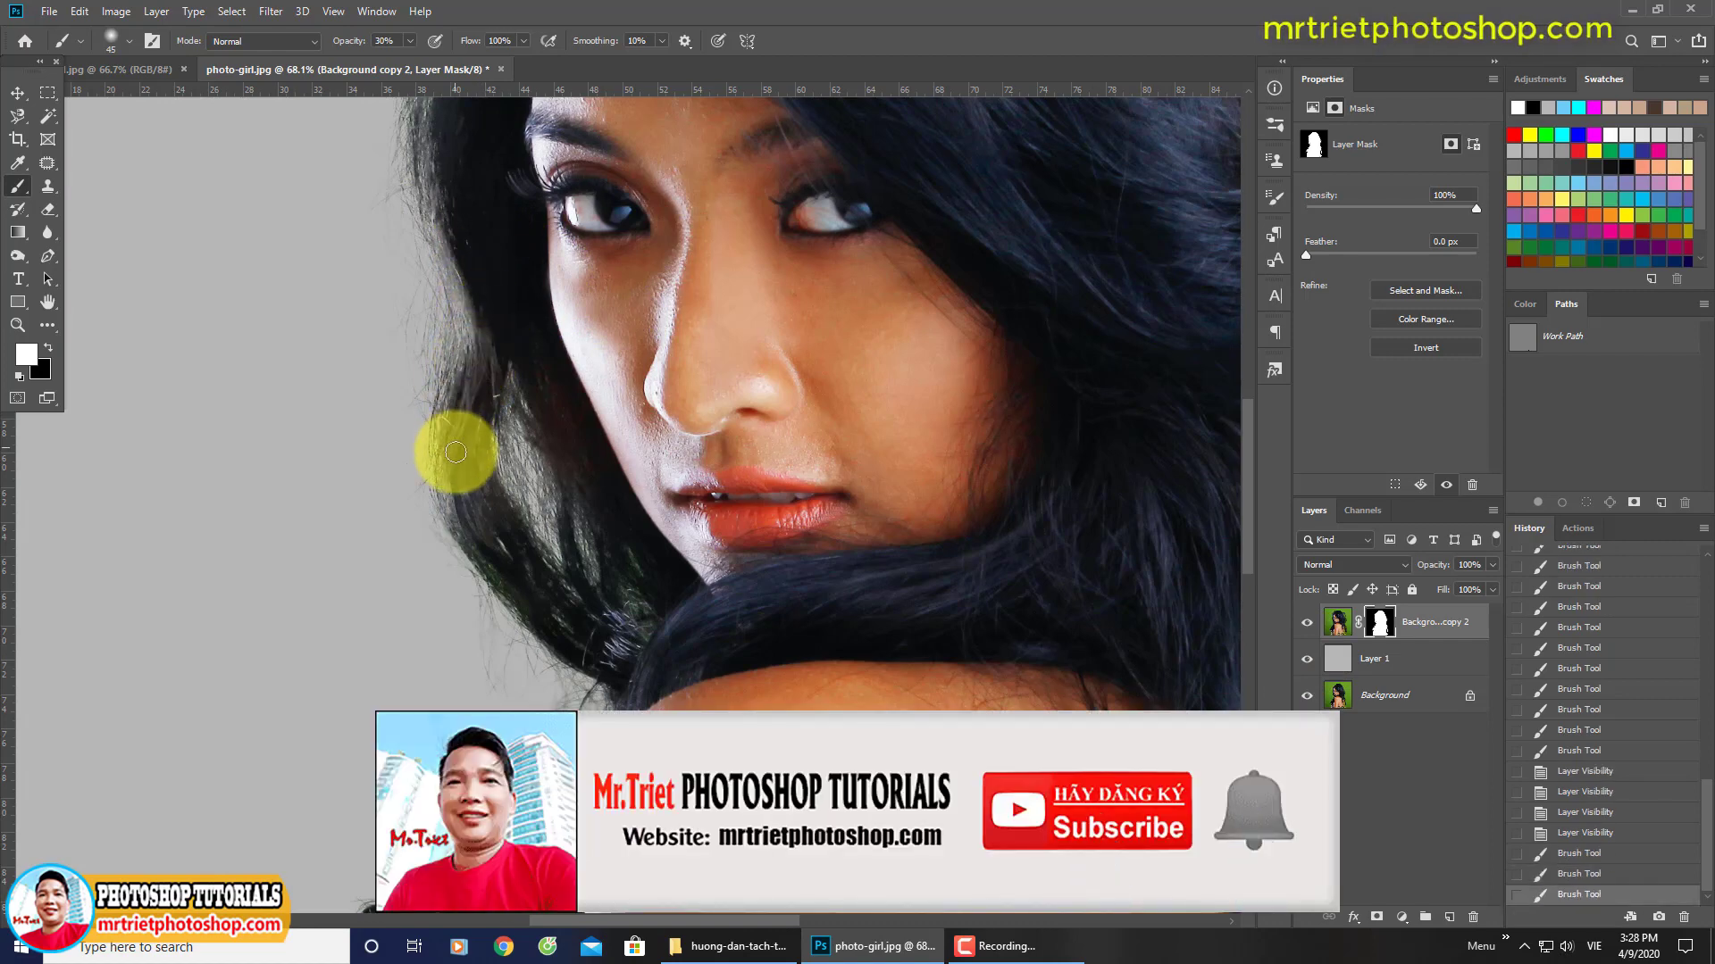
pyautogui.moveTo(465, 450)
pyautogui.mouseDown()
pyautogui.moveTo(491, 529)
pyautogui.moveTo(475, 425)
pyautogui.mouseUp()
# Step: Restore hair strands along the mask edge and review the face and whole image
pyautogui.scroll(3, 476, 425)
pyautogui.moveTo(502, 537)
pyautogui.mouseDown()
pyautogui.moveTo(504, 387)
pyautogui.moveTo(505, 536)
pyautogui.mouseUp()
pyautogui.moveTo(518, 469); pyautogui.dragTo(509, 539)
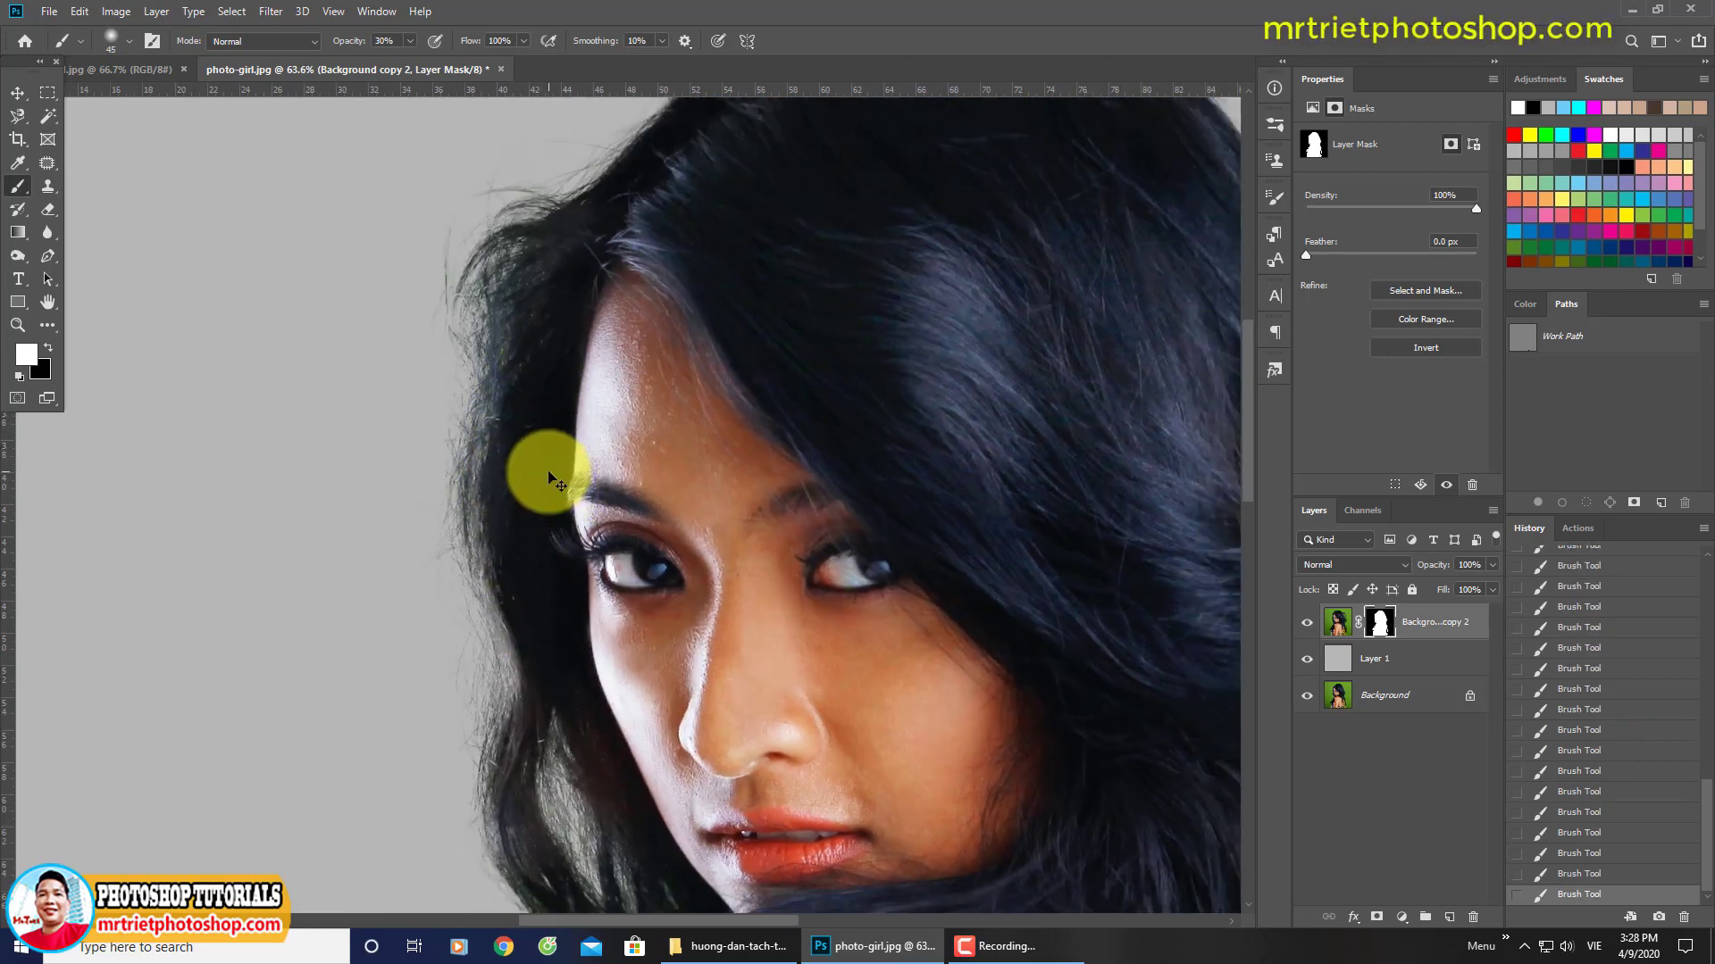
pyautogui.hotkey('ctrl', '0')
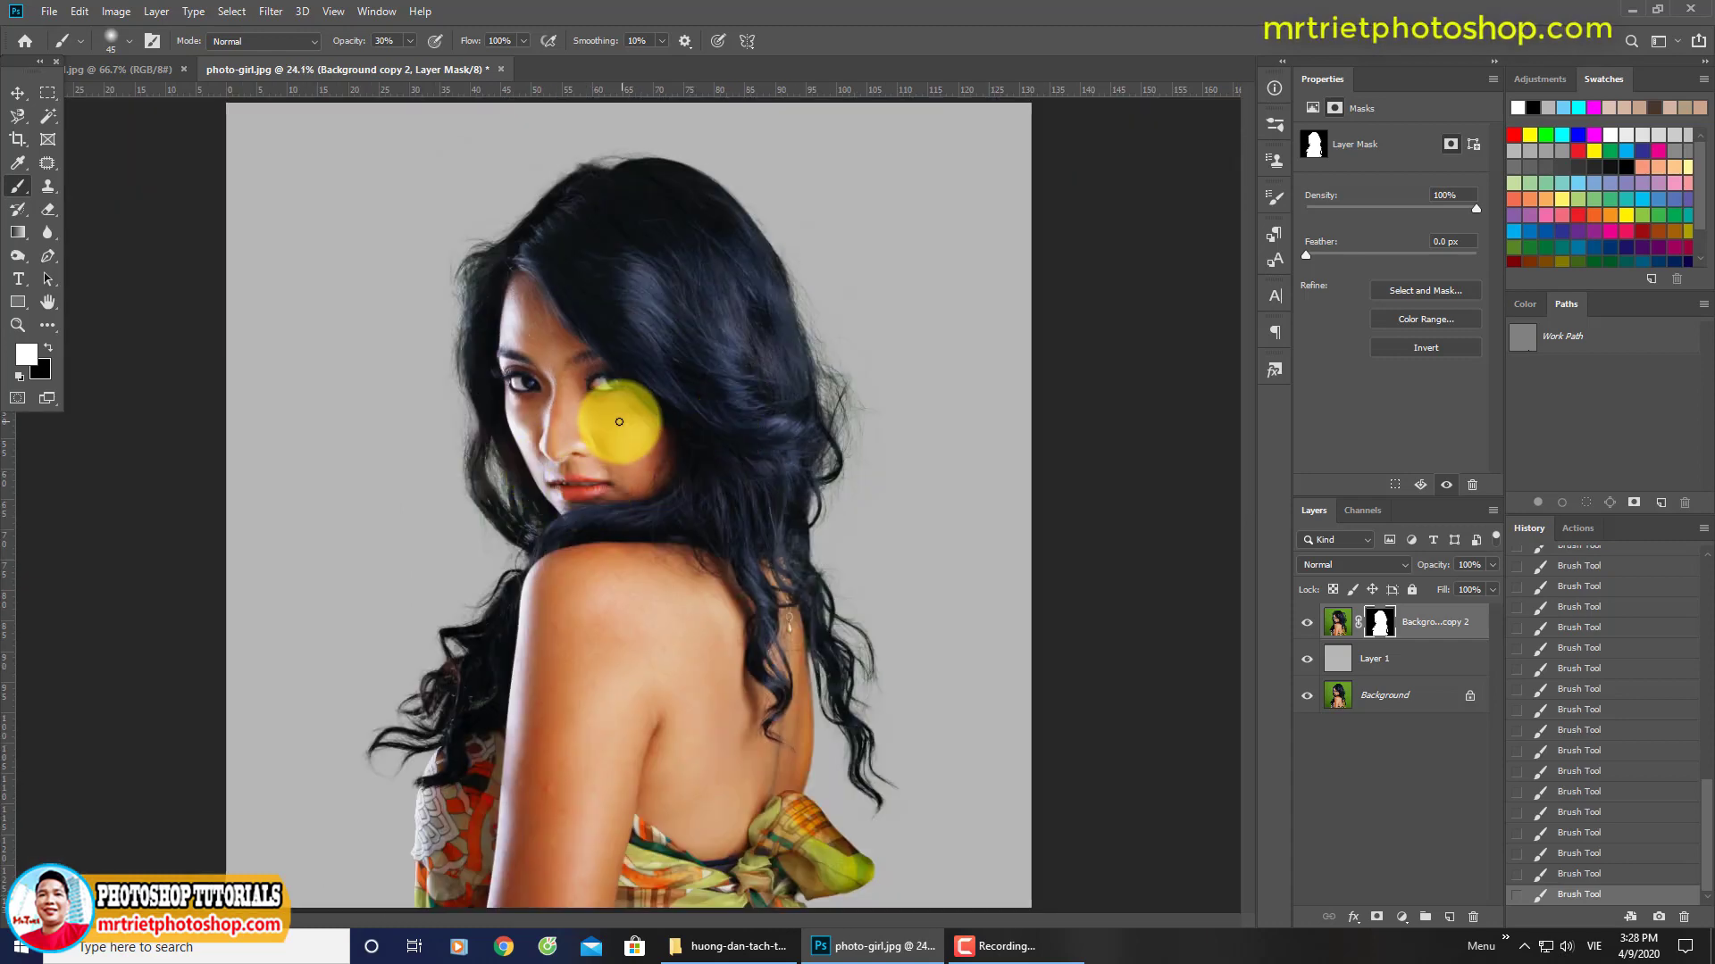
pyautogui.moveTo(509, 496)
pyautogui.mouseDown()
pyautogui.moveTo(542, 511)
pyautogui.moveTo(562, 582)
pyautogui.mouseUp()
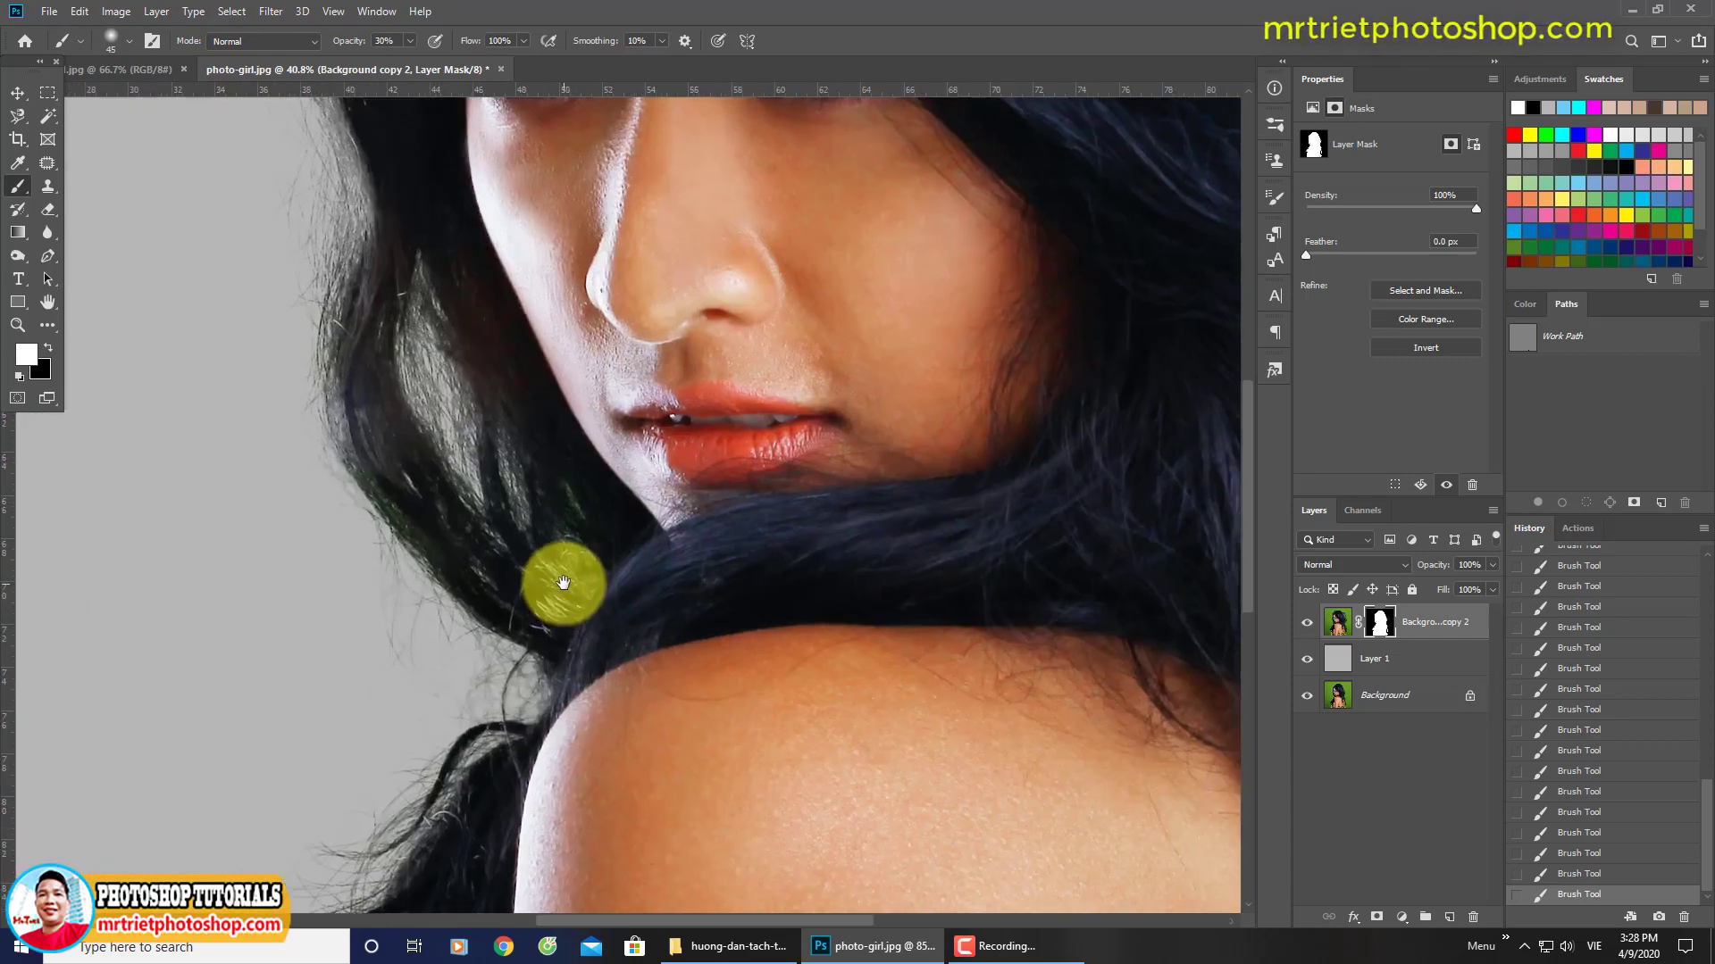
pyautogui.scroll(-2, 555, 509)
pyautogui.hotkey('ctrl', '0')
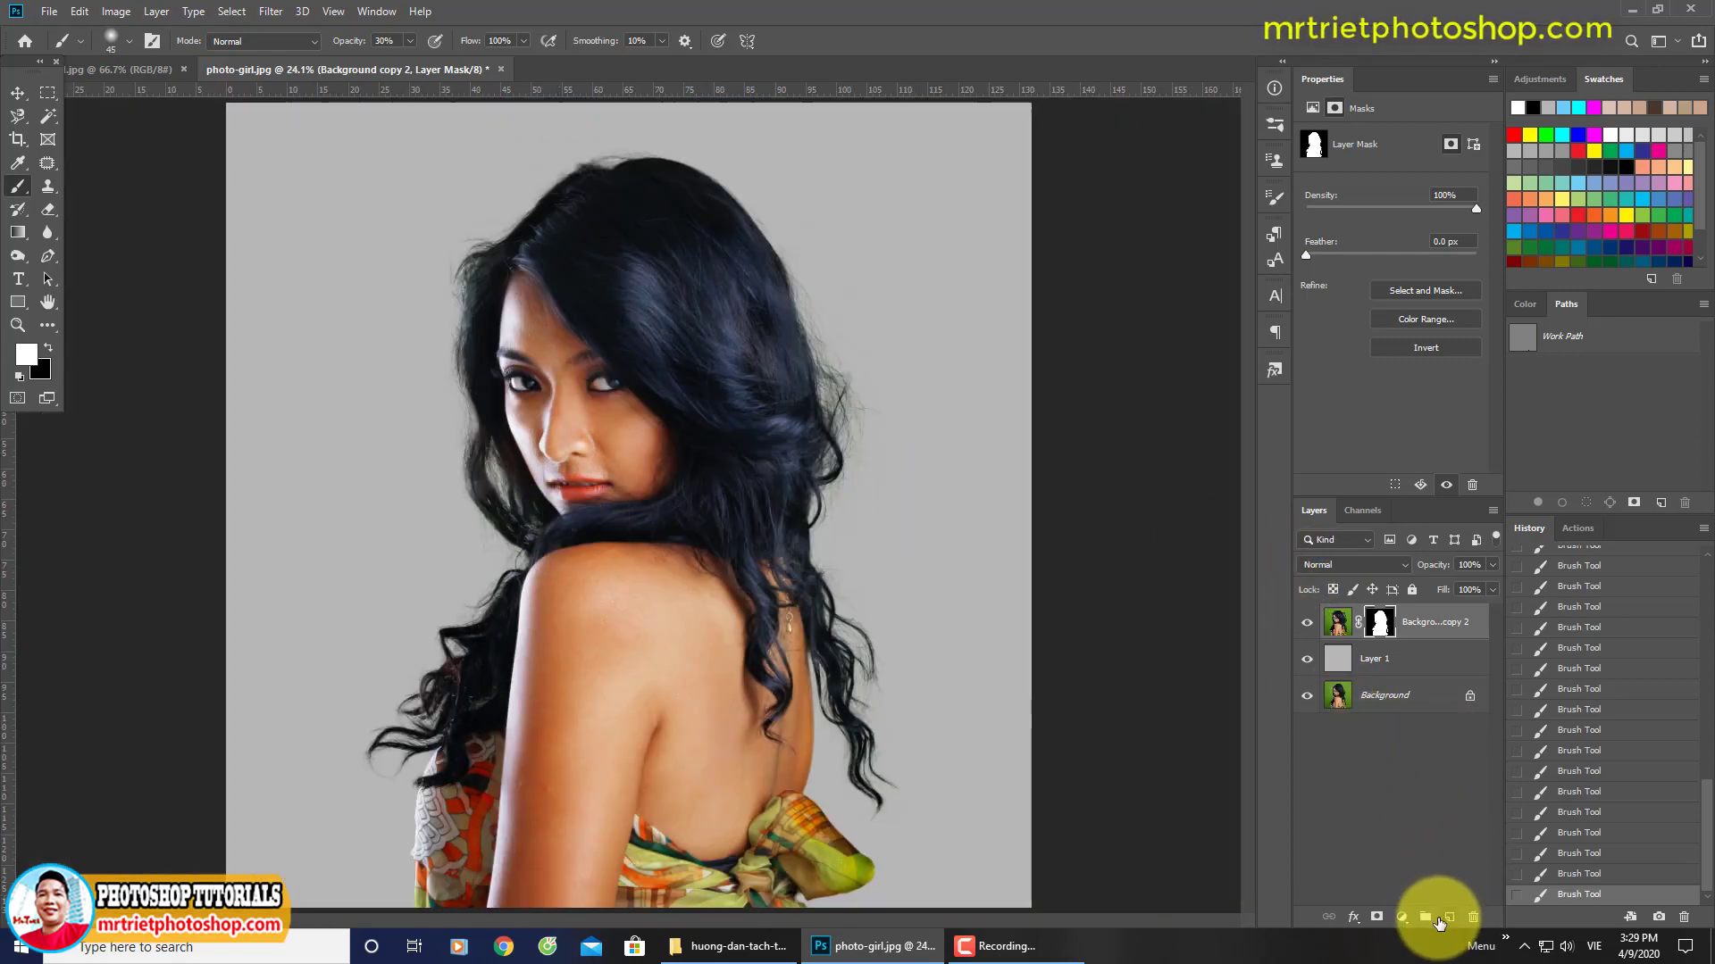
# Step: Add Layer 2 in Color mode, sample black from the hair, and clip it to the cutout
pyautogui.click(1443, 917)
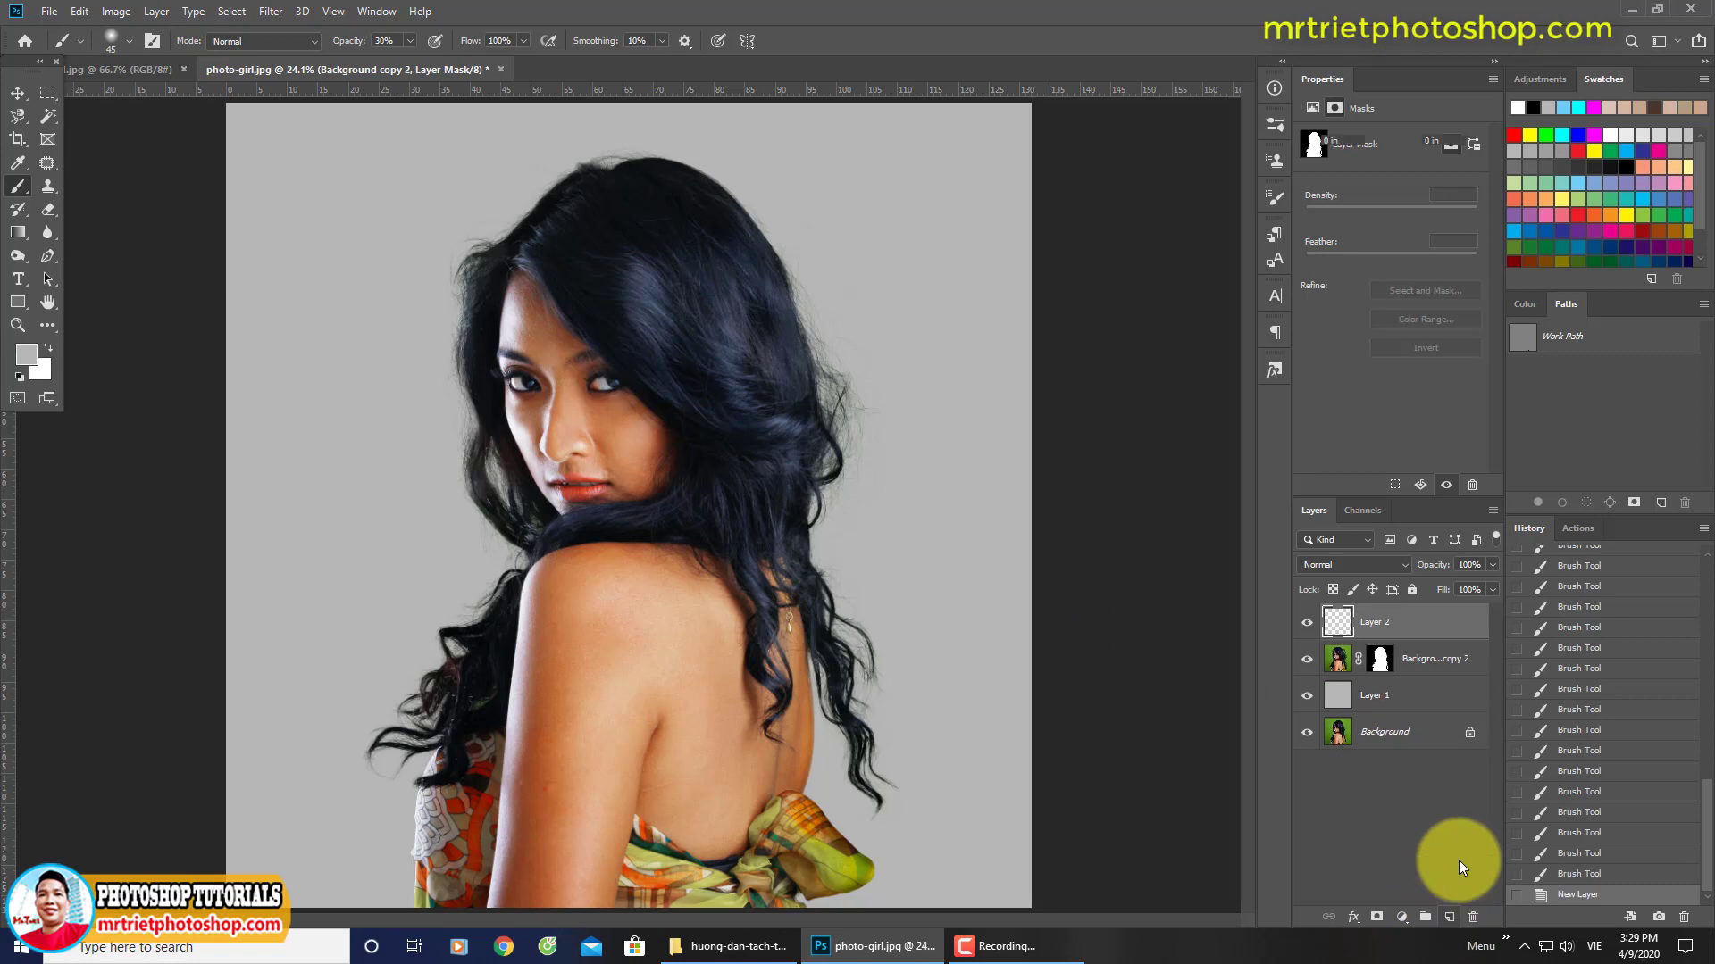
pyautogui.click(1328, 566)
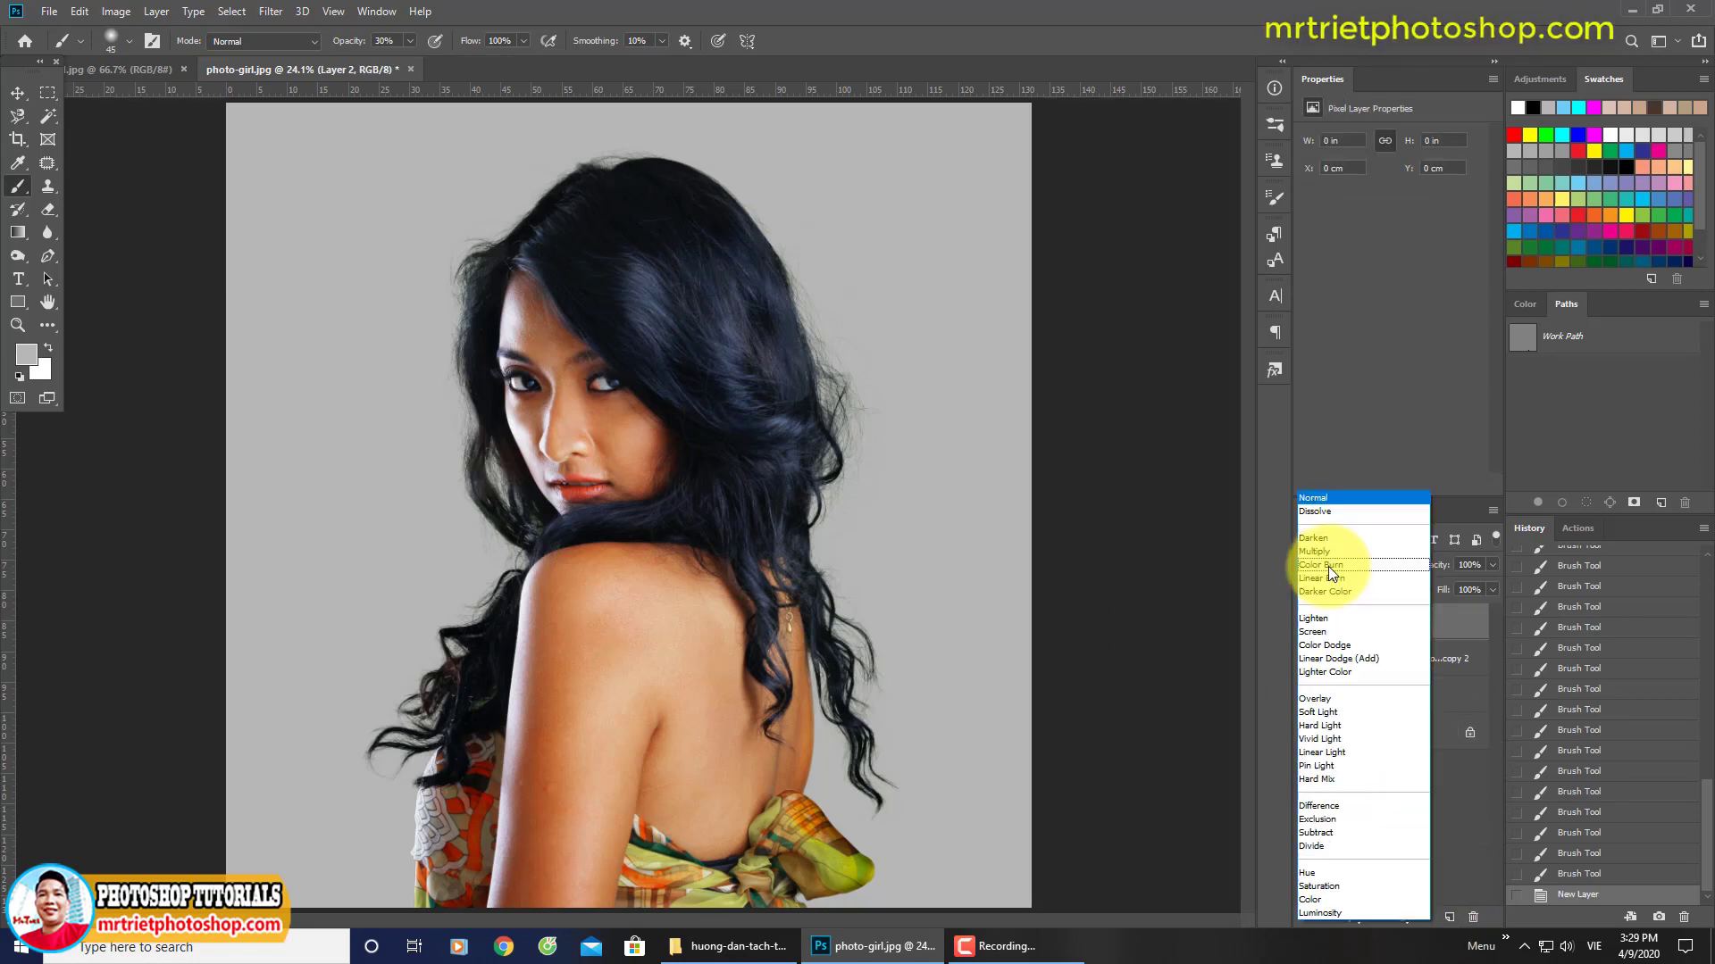
pyautogui.click(1319, 898)
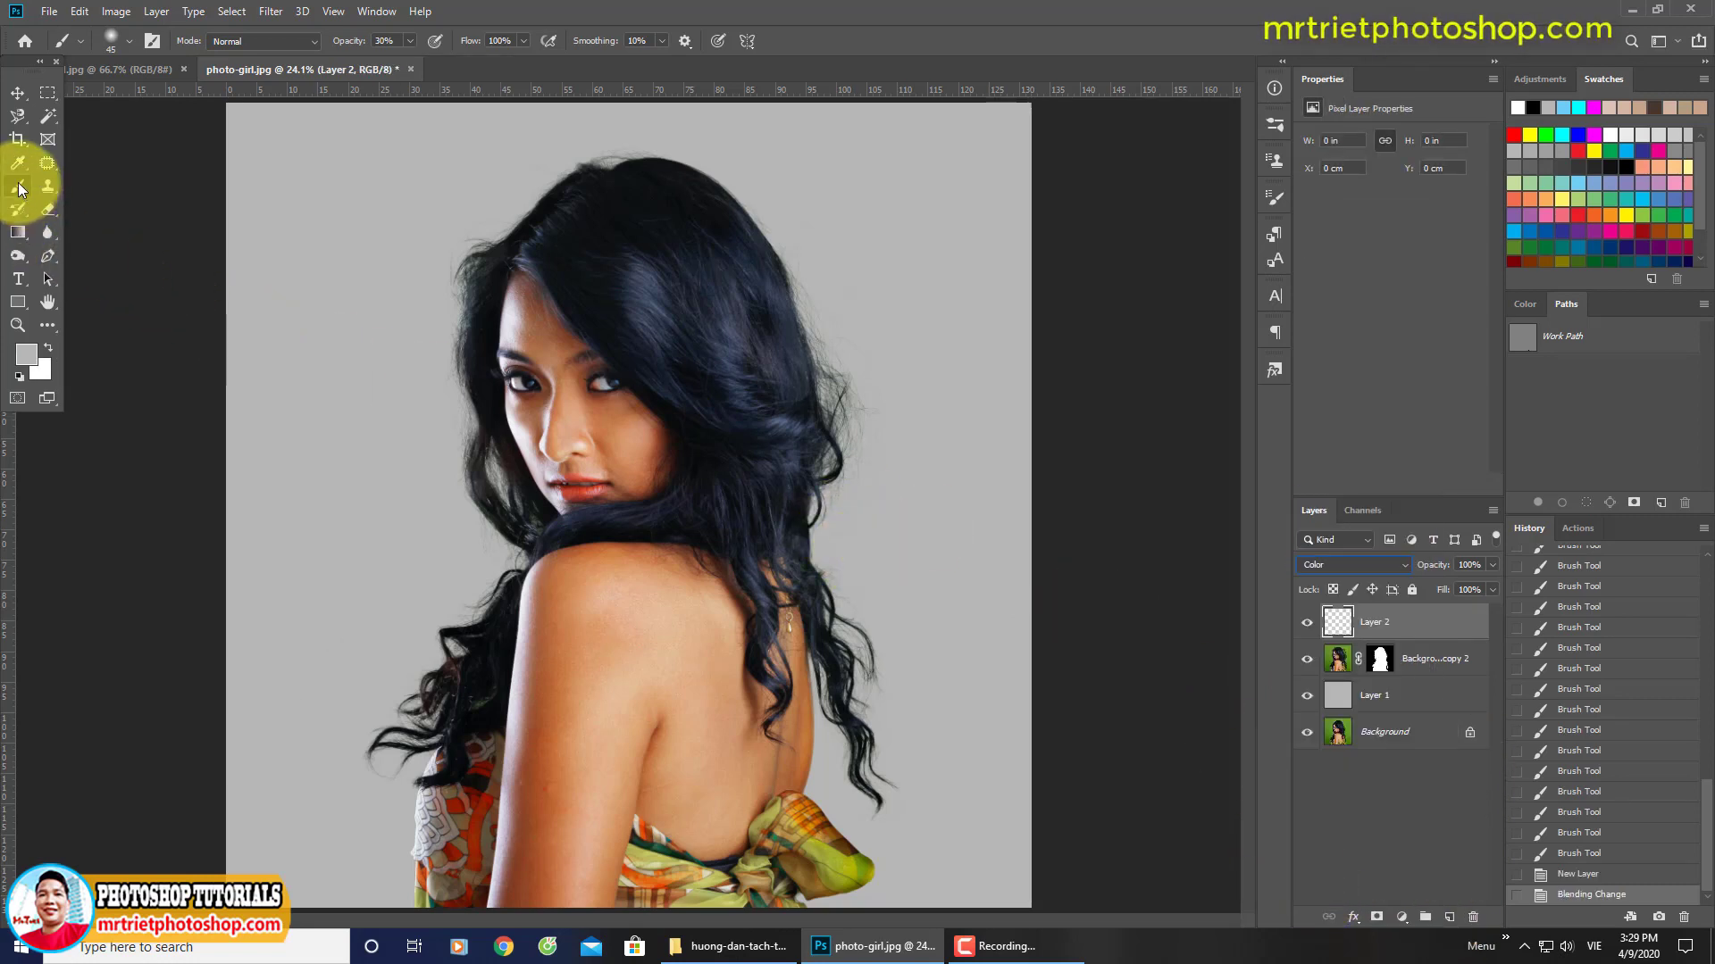
pyautogui.moveTo(450, 348)
pyautogui.mouseDown()
pyautogui.moveTo(566, 363)
pyautogui.moveTo(548, 220)
pyautogui.mouseUp()
pyautogui.keyDown('alt'); pyautogui.click(514, 286); pyautogui.keyUp('alt')
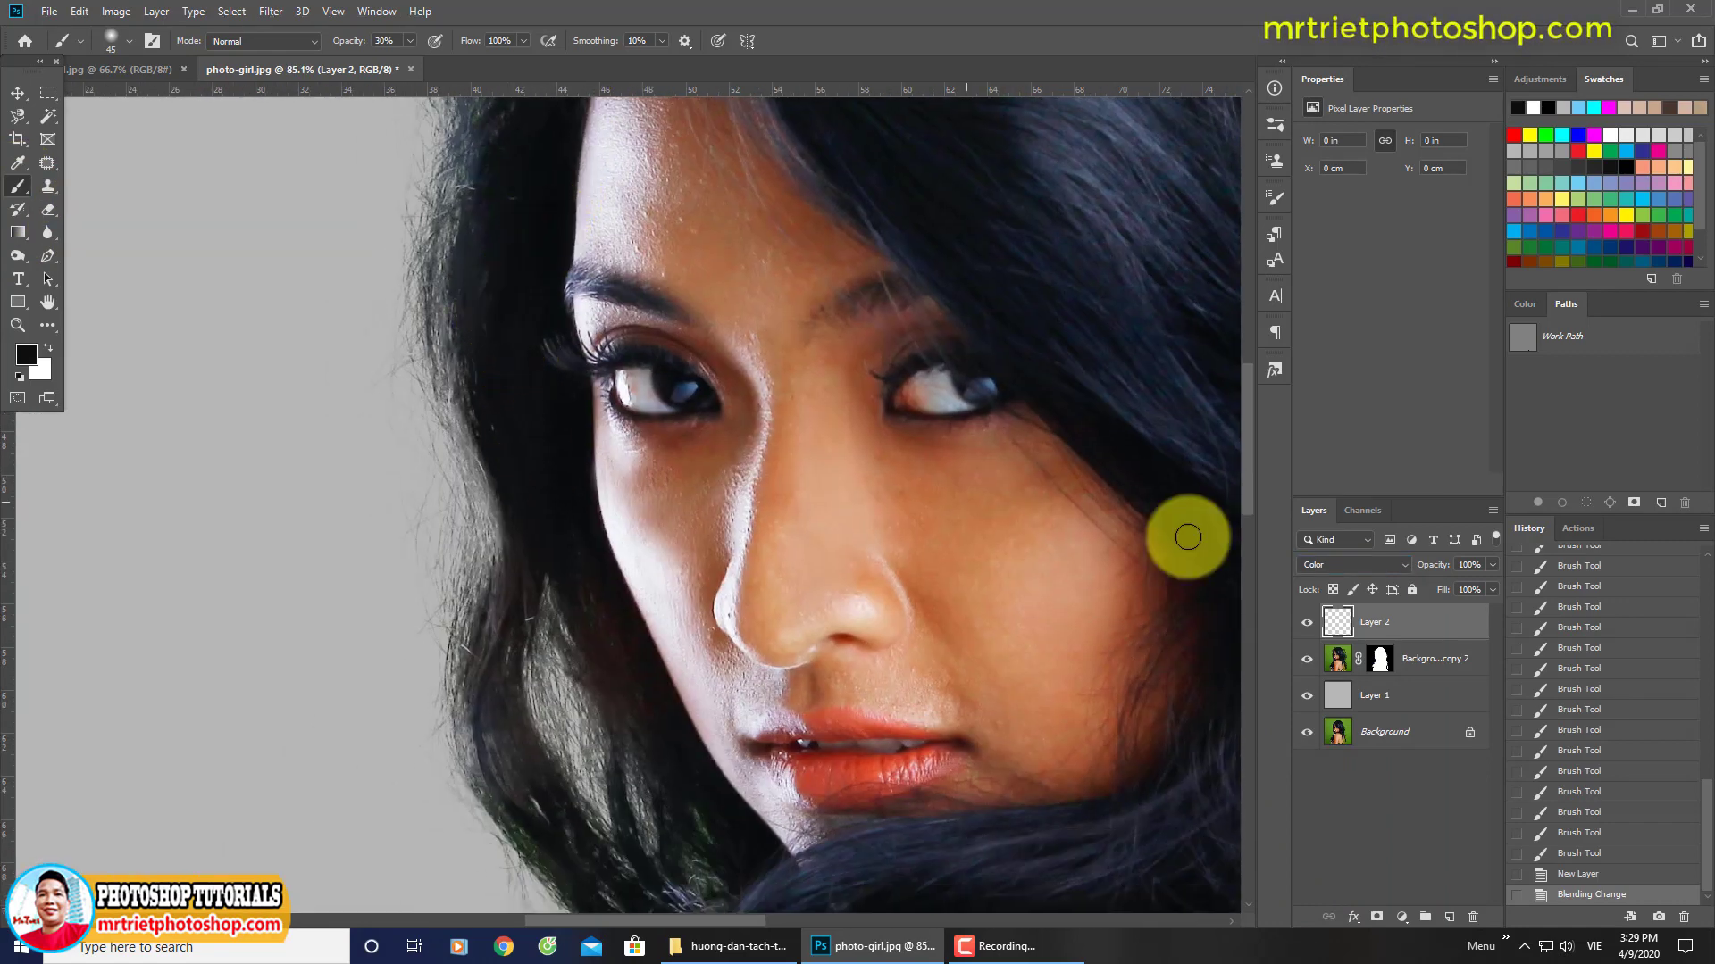
pyautogui.rightClick(1421, 636)
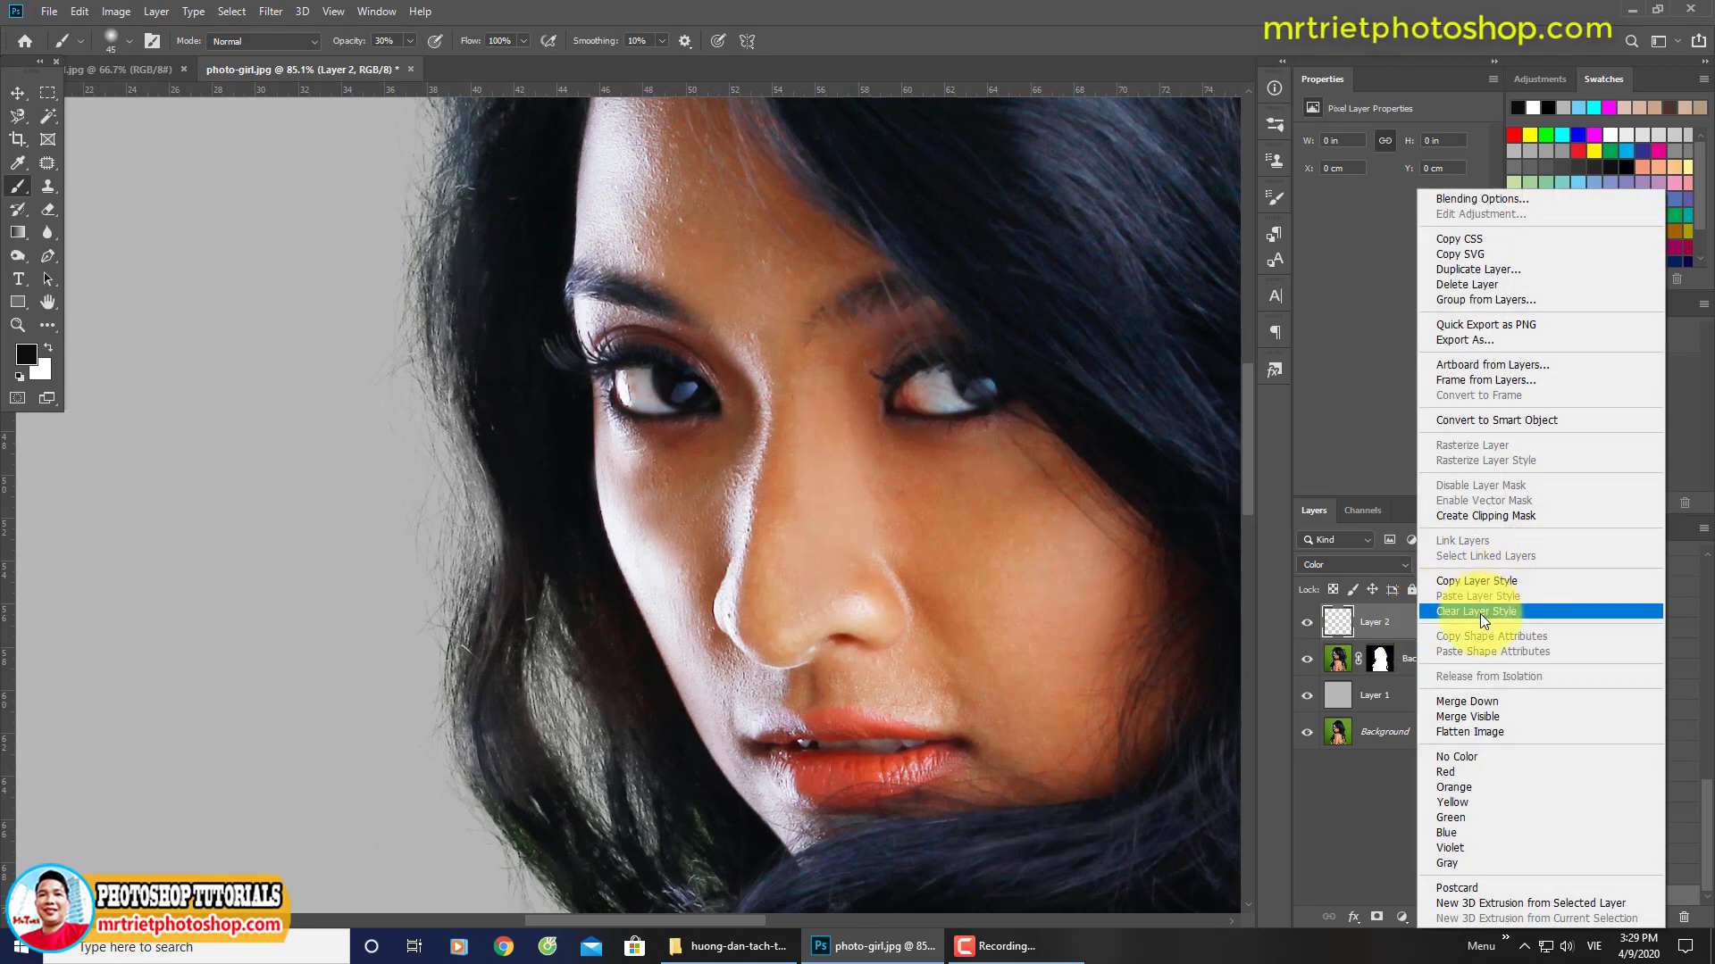
pyautogui.click(1495, 518)
pyautogui.scroll(-3, 518, 440)
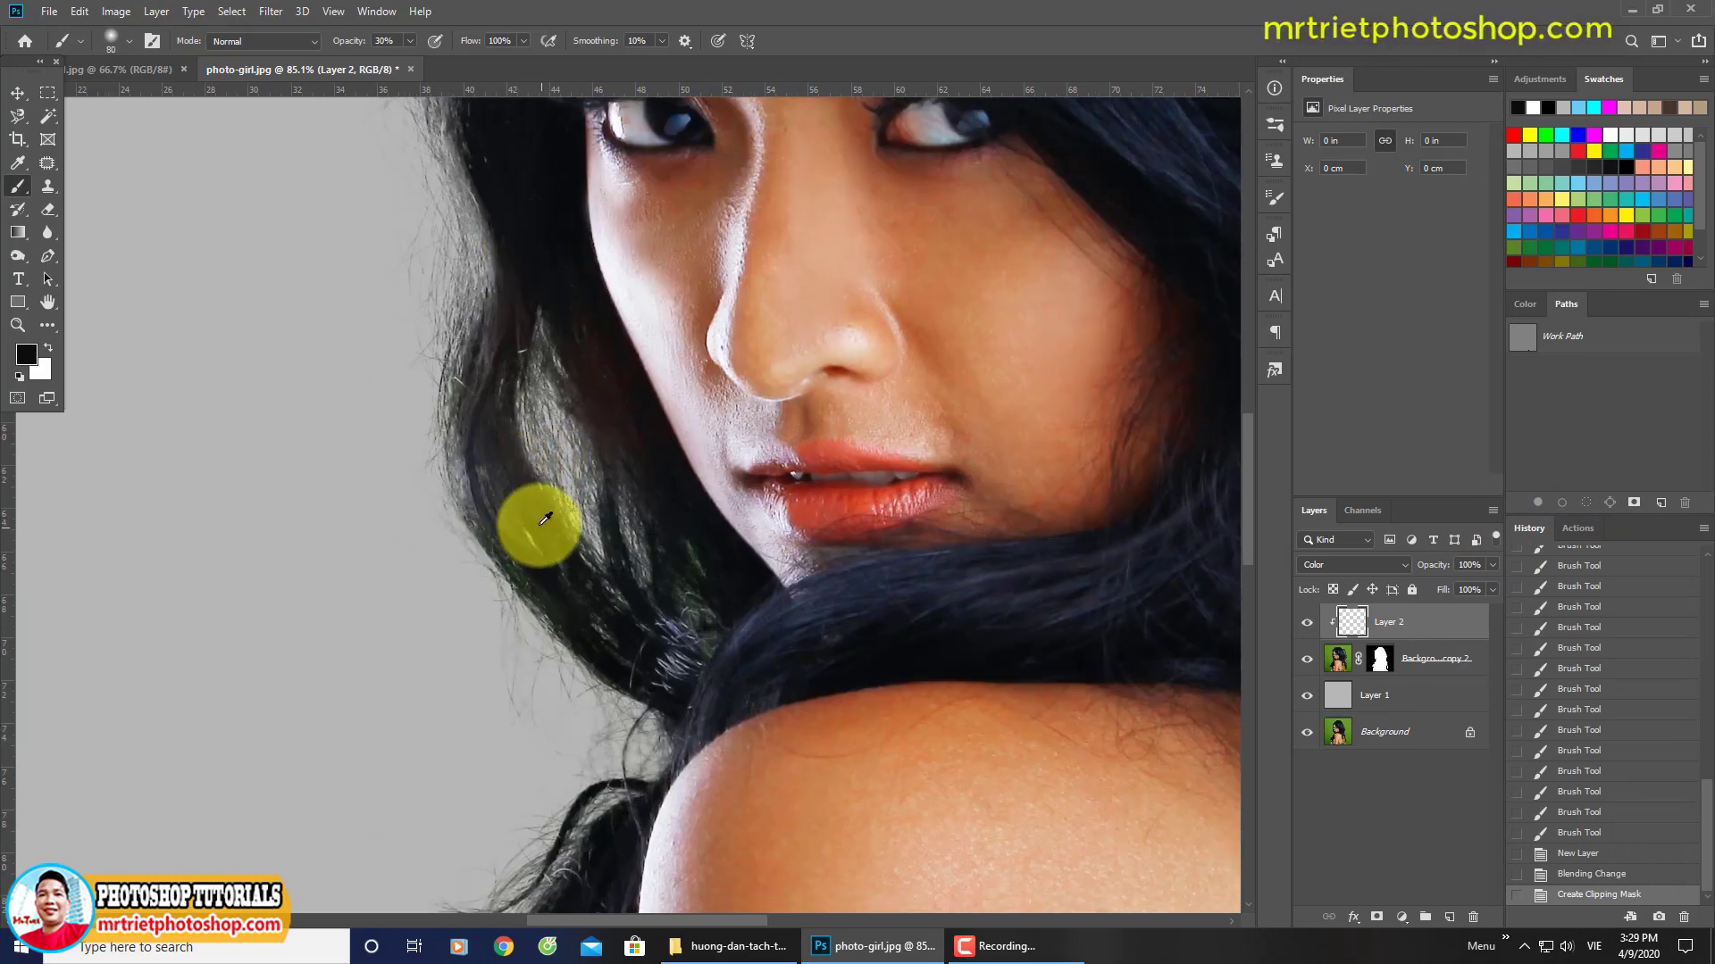
# Step: Paint black on Layer 2 along the hair edges near the face and below the lips
pyautogui.moveTo(545, 518)
pyautogui.mouseDown()
pyautogui.moveTo(459, 483)
pyautogui.moveTo(497, 554)
pyautogui.moveTo(478, 536)
pyautogui.mouseUp()
pyautogui.moveTo(478, 536)
pyautogui.mouseDown()
pyautogui.moveTo(469, 506)
pyautogui.moveTo(555, 612)
pyautogui.mouseUp()
pyautogui.scroll(-3, 571, 518)
pyautogui.moveTo(582, 429)
pyautogui.mouseDown()
pyautogui.moveTo(582, 390)
pyautogui.moveTo(544, 401)
pyautogui.moveTo(624, 387)
pyautogui.moveTo(650, 473)
pyautogui.mouseUp()
pyautogui.moveTo(625, 416)
pyautogui.mouseDown()
pyautogui.moveTo(643, 486)
pyautogui.moveTo(613, 490)
pyautogui.moveTo(651, 440)
pyautogui.moveTo(580, 561)
pyautogui.moveTo(575, 372)
pyautogui.mouseUp()
# Step: Enlarge the brush to 150 and paint black along the shoulder and lower curly hair
pyautogui.press(']')
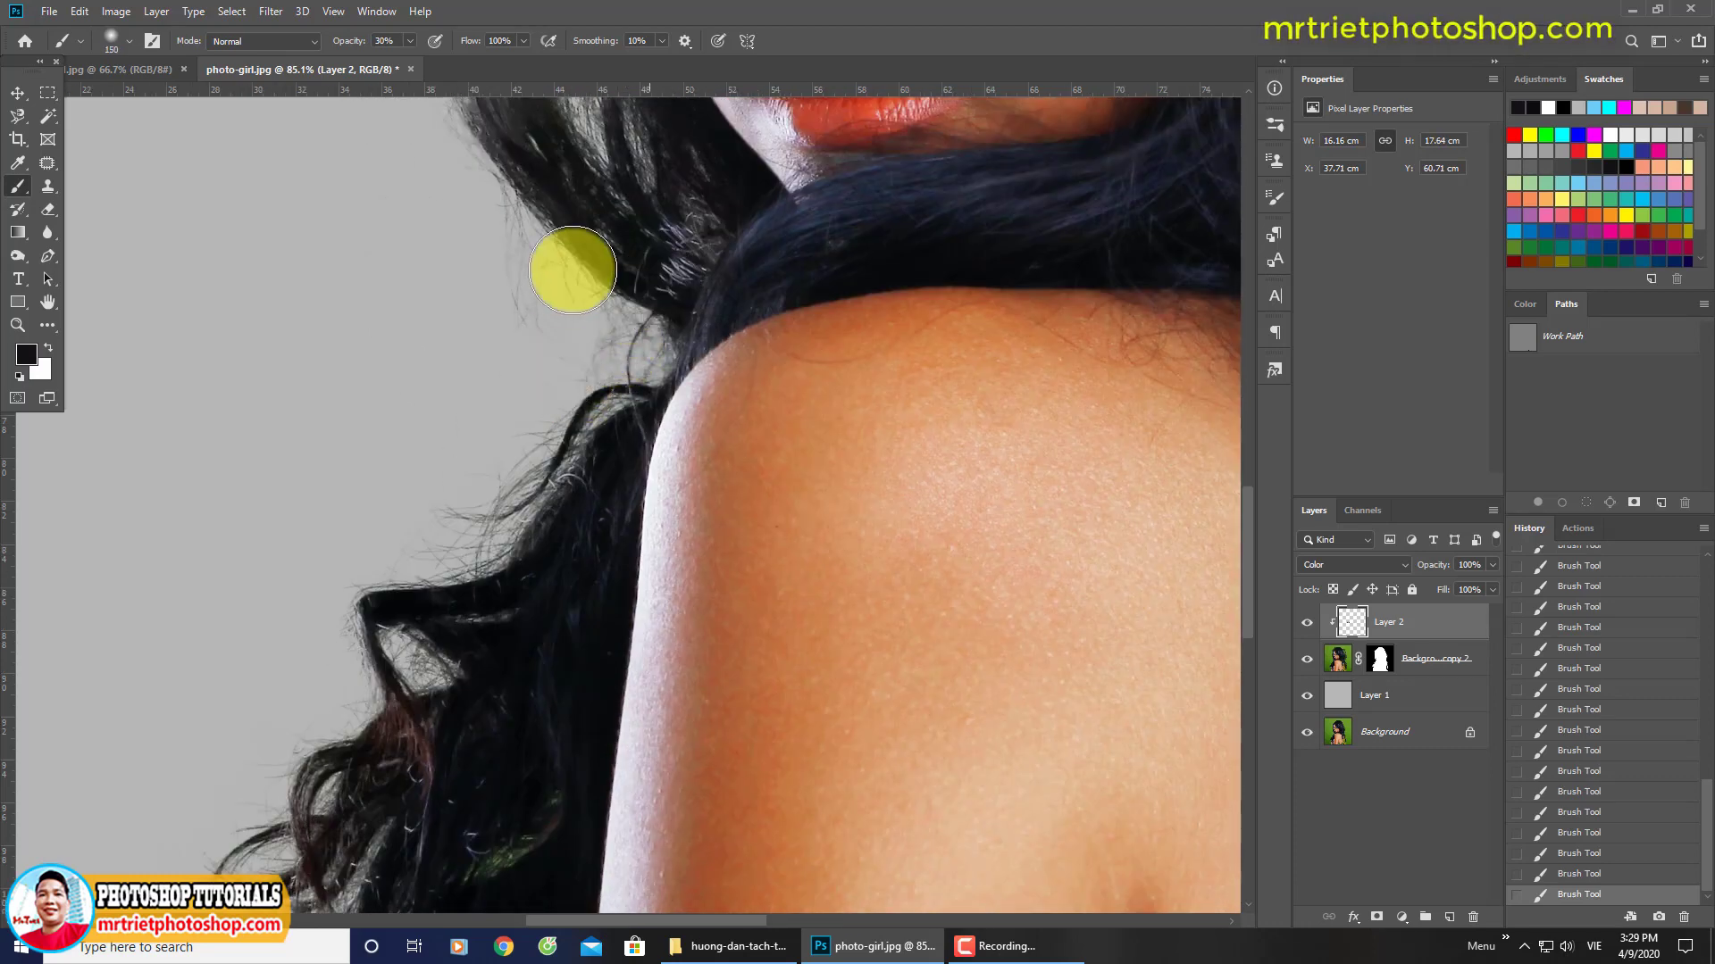
pyautogui.moveTo(626, 299); pyautogui.dragTo(452, 547)
pyautogui.moveTo(408, 814)
pyautogui.mouseDown()
pyautogui.moveTo(451, 612)
pyautogui.moveTo(298, 688)
pyautogui.mouseUp()
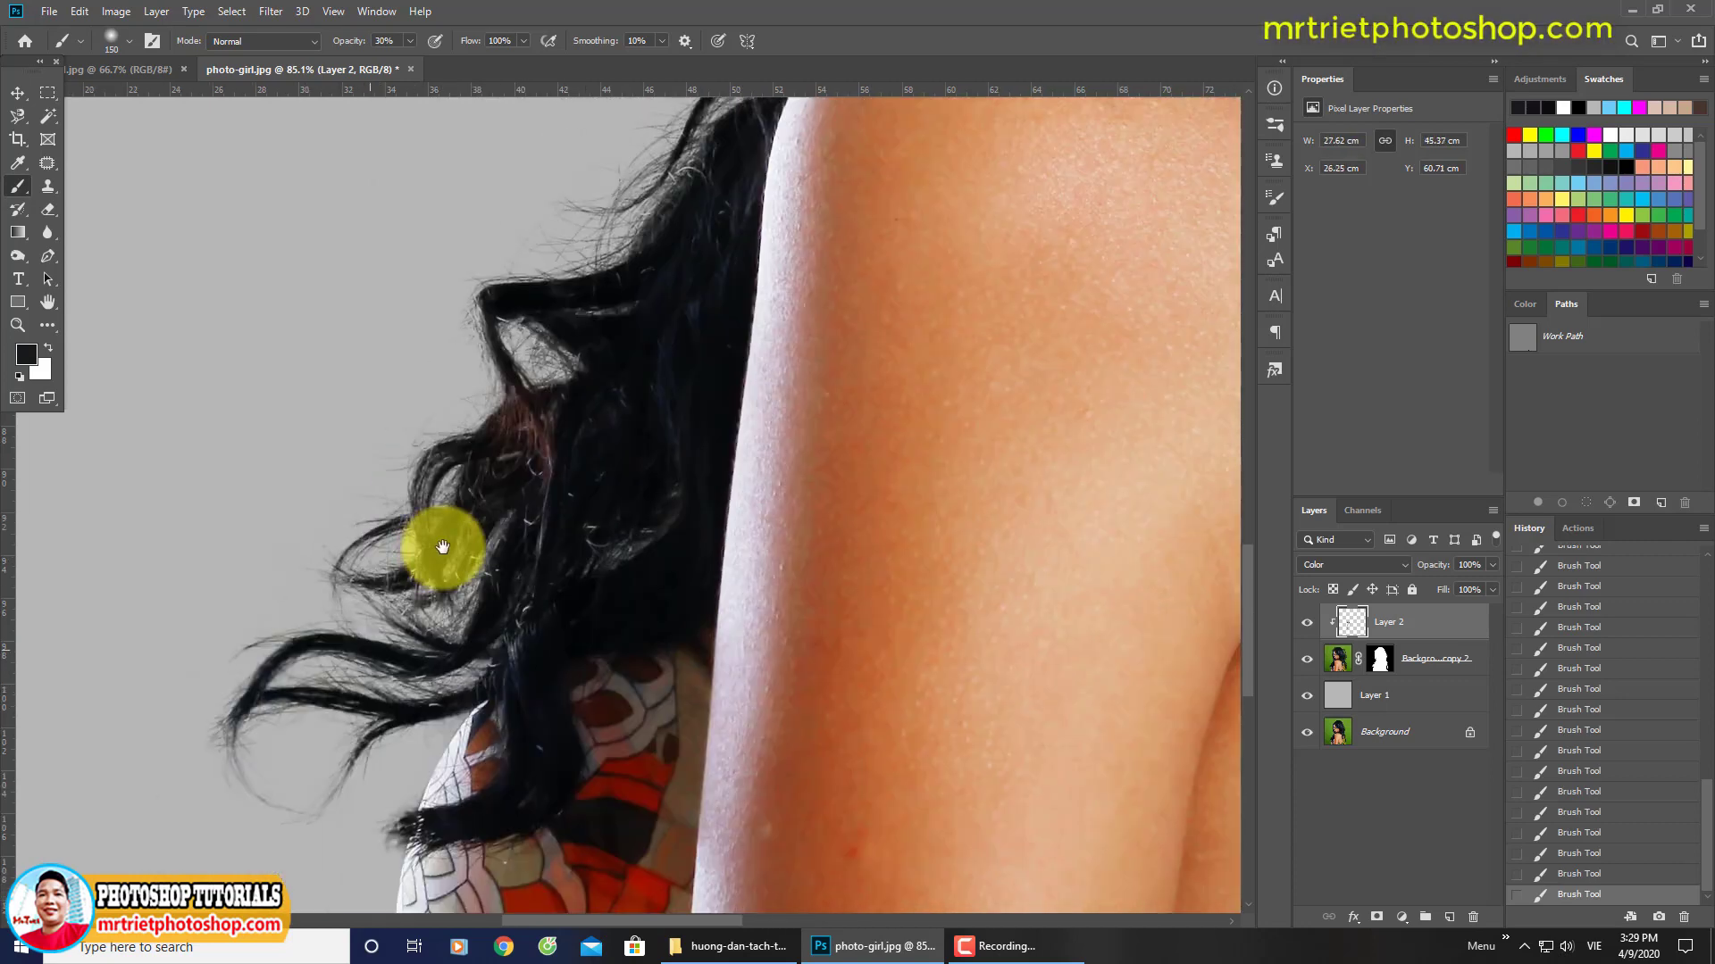
pyautogui.moveTo(441, 548)
pyautogui.mouseDown()
pyautogui.moveTo(307, 611)
pyautogui.moveTo(298, 796)
pyautogui.moveTo(393, 681)
pyautogui.moveTo(259, 560)
pyautogui.mouseUp()
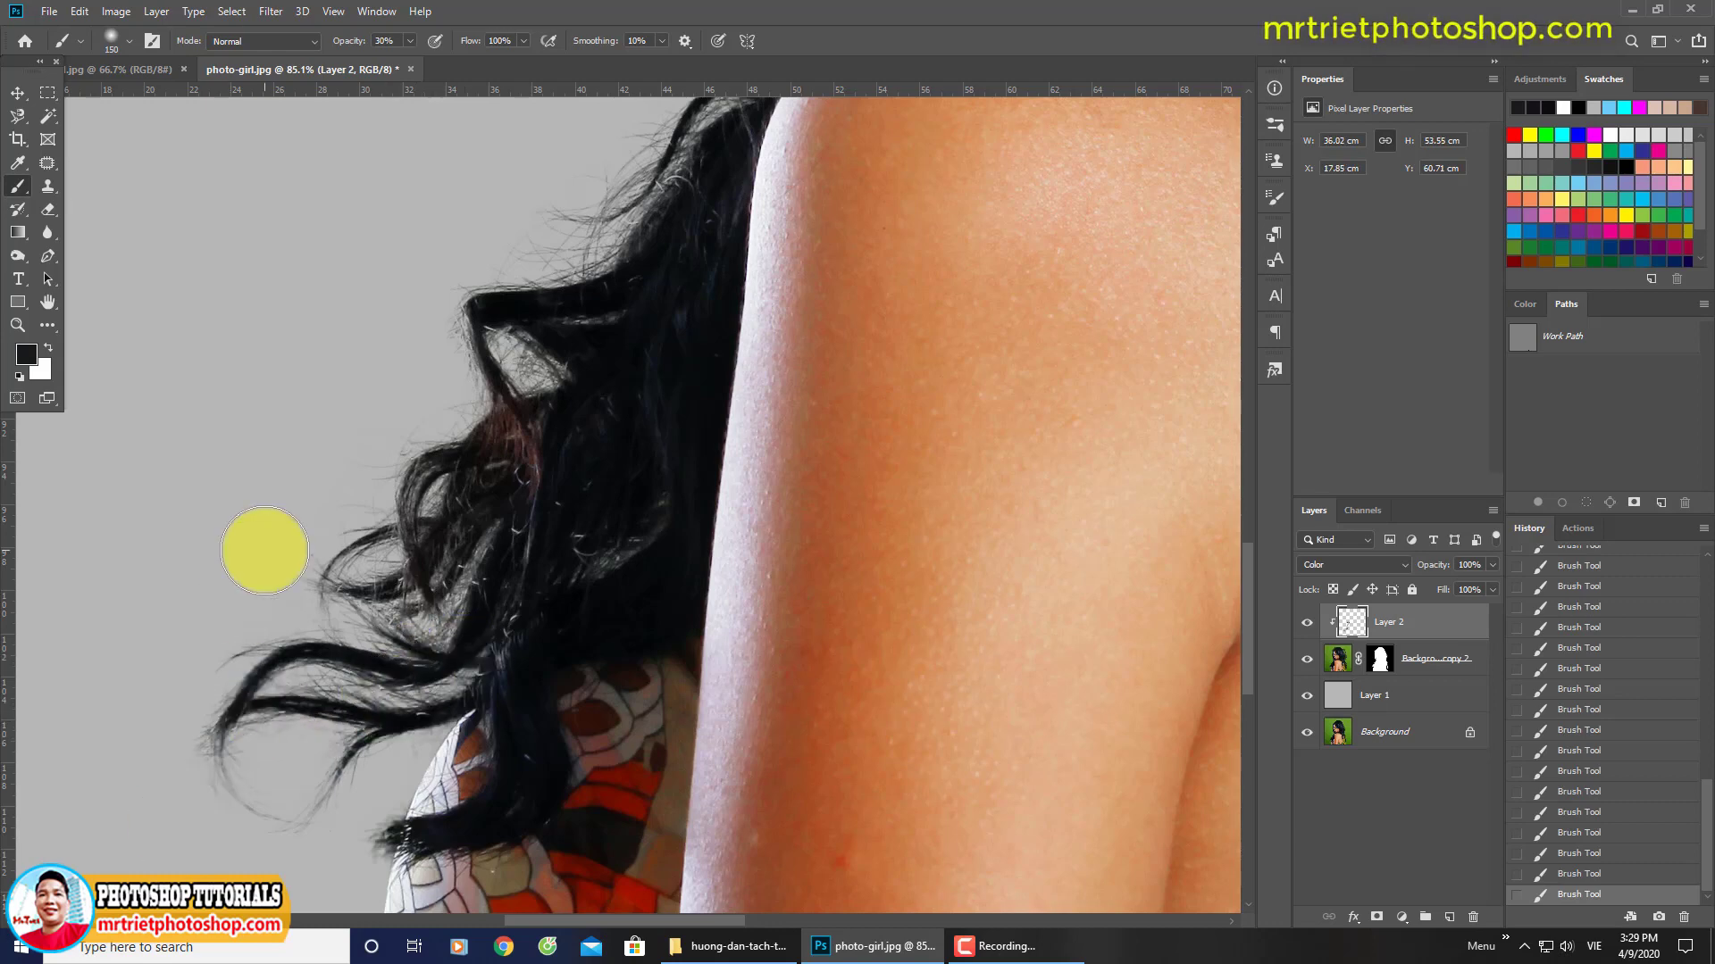
pyautogui.scroll(-5, 259, 550)
pyautogui.scroll(5, 455, 370)
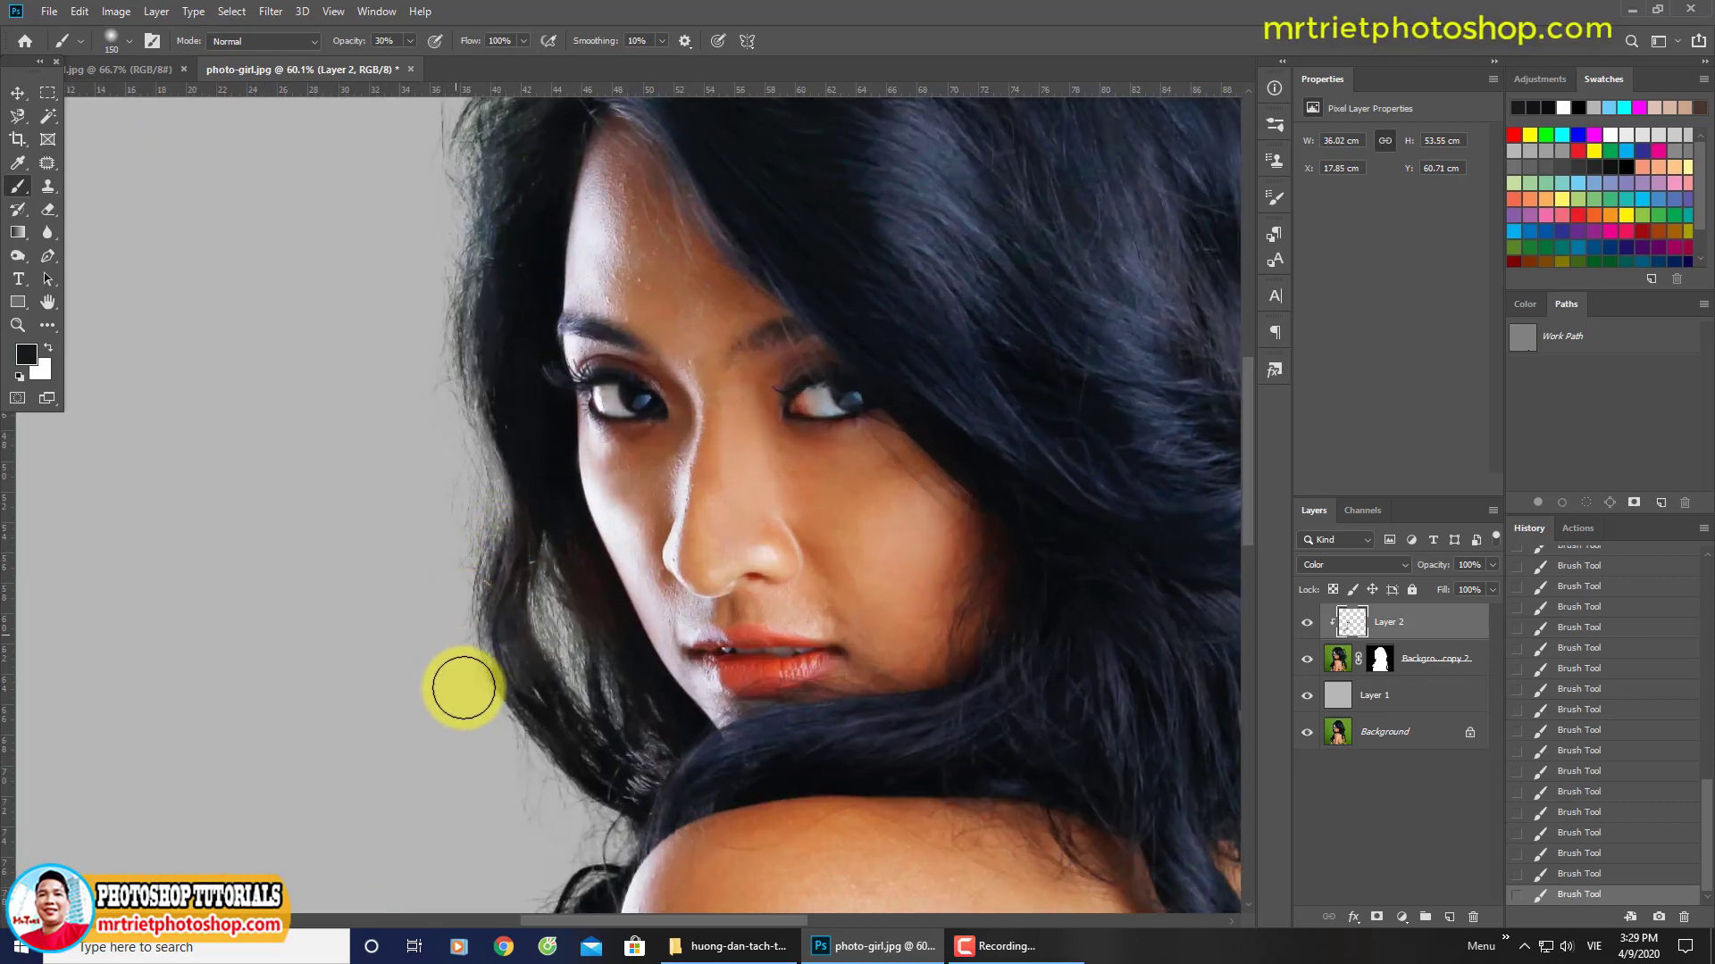
# Step: Paint black along the hair beside the face and top of the head, resampling black
pyautogui.moveTo(463, 688)
pyautogui.mouseDown()
pyautogui.moveTo(555, 632)
pyautogui.moveTo(475, 509)
pyautogui.mouseUp()
pyautogui.scroll(3, 475, 509)
pyautogui.moveTo(475, 601)
pyautogui.mouseDown()
pyautogui.moveTo(481, 471)
pyautogui.moveTo(428, 554)
pyautogui.mouseUp()
pyautogui.moveTo(497, 402)
pyautogui.mouseDown()
pyautogui.moveTo(444, 547)
pyautogui.moveTo(543, 410)
pyautogui.moveTo(460, 467)
pyautogui.moveTo(631, 286)
pyautogui.moveTo(543, 411)
pyautogui.moveTo(758, 287)
pyautogui.moveTo(766, 363)
pyautogui.moveTo(612, 298)
pyautogui.moveTo(864, 495)
pyautogui.moveTo(785, 440)
pyautogui.moveTo(740, 287)
pyautogui.moveTo(766, 306)
pyautogui.moveTo(856, 510)
pyautogui.moveTo(738, 378)
pyautogui.moveTo(822, 539)
pyautogui.moveTo(869, 468)
pyautogui.moveTo(892, 654)
pyautogui.moveTo(857, 658)
pyautogui.moveTo(826, 363)
pyautogui.moveTo(755, 328)
pyautogui.moveTo(872, 356)
pyautogui.moveTo(785, 461)
pyautogui.moveTo(819, 562)
pyautogui.moveTo(774, 624)
pyautogui.moveTo(727, 448)
pyautogui.moveTo(712, 524)
pyautogui.moveTo(758, 433)
pyautogui.moveTo(846, 581)
pyautogui.moveTo(842, 486)
pyautogui.moveTo(792, 632)
pyautogui.moveTo(761, 442)
pyautogui.moveTo(712, 371)
pyautogui.moveTo(696, 247)
pyautogui.moveTo(723, 474)
pyautogui.moveTo(834, 678)
pyautogui.moveTo(833, 497)
pyautogui.mouseUp()
pyautogui.keyDown('alt'); pyautogui.click(467, 398); pyautogui.keyUp('alt')
pyautogui.keyDown('alt'); pyautogui.click(536, 377); pyautogui.keyUp('alt')
pyautogui.scroll(-3, 769, 518)
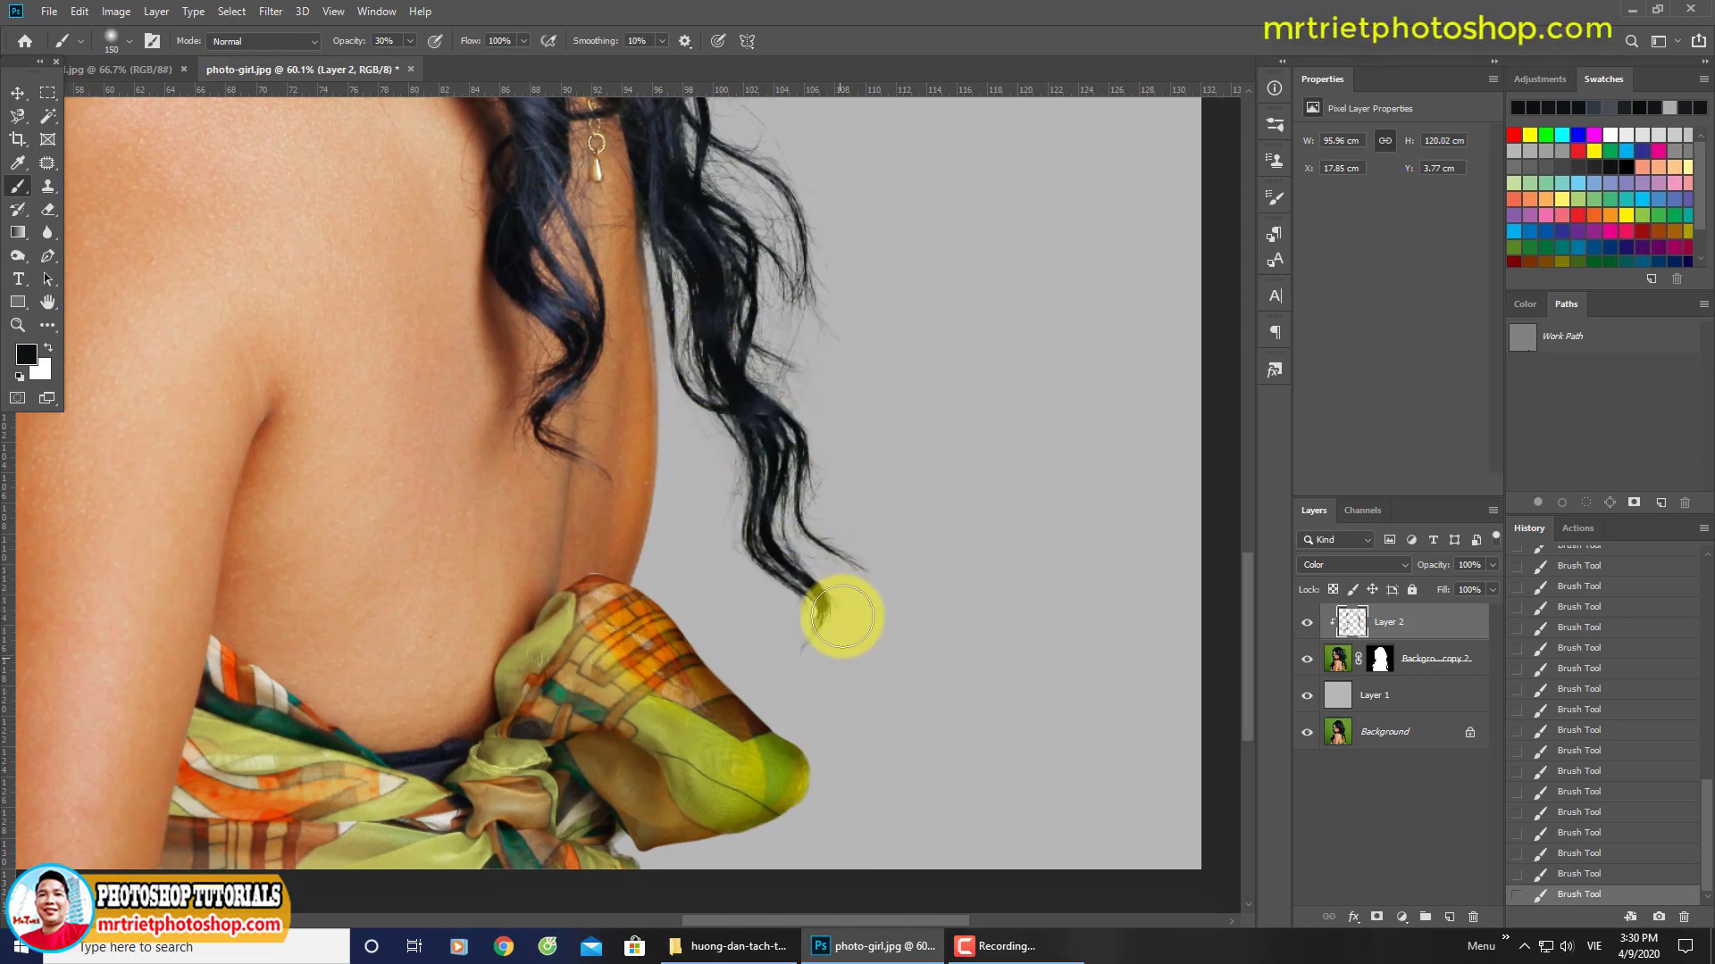
pyautogui.scroll(5, 842, 617)
pyautogui.moveTo(719, 366)
pyautogui.mouseDown()
pyautogui.moveTo(688, 357)
pyautogui.moveTo(842, 700)
pyautogui.moveTo(938, 566)
pyautogui.moveTo(884, 712)
pyautogui.mouseUp()
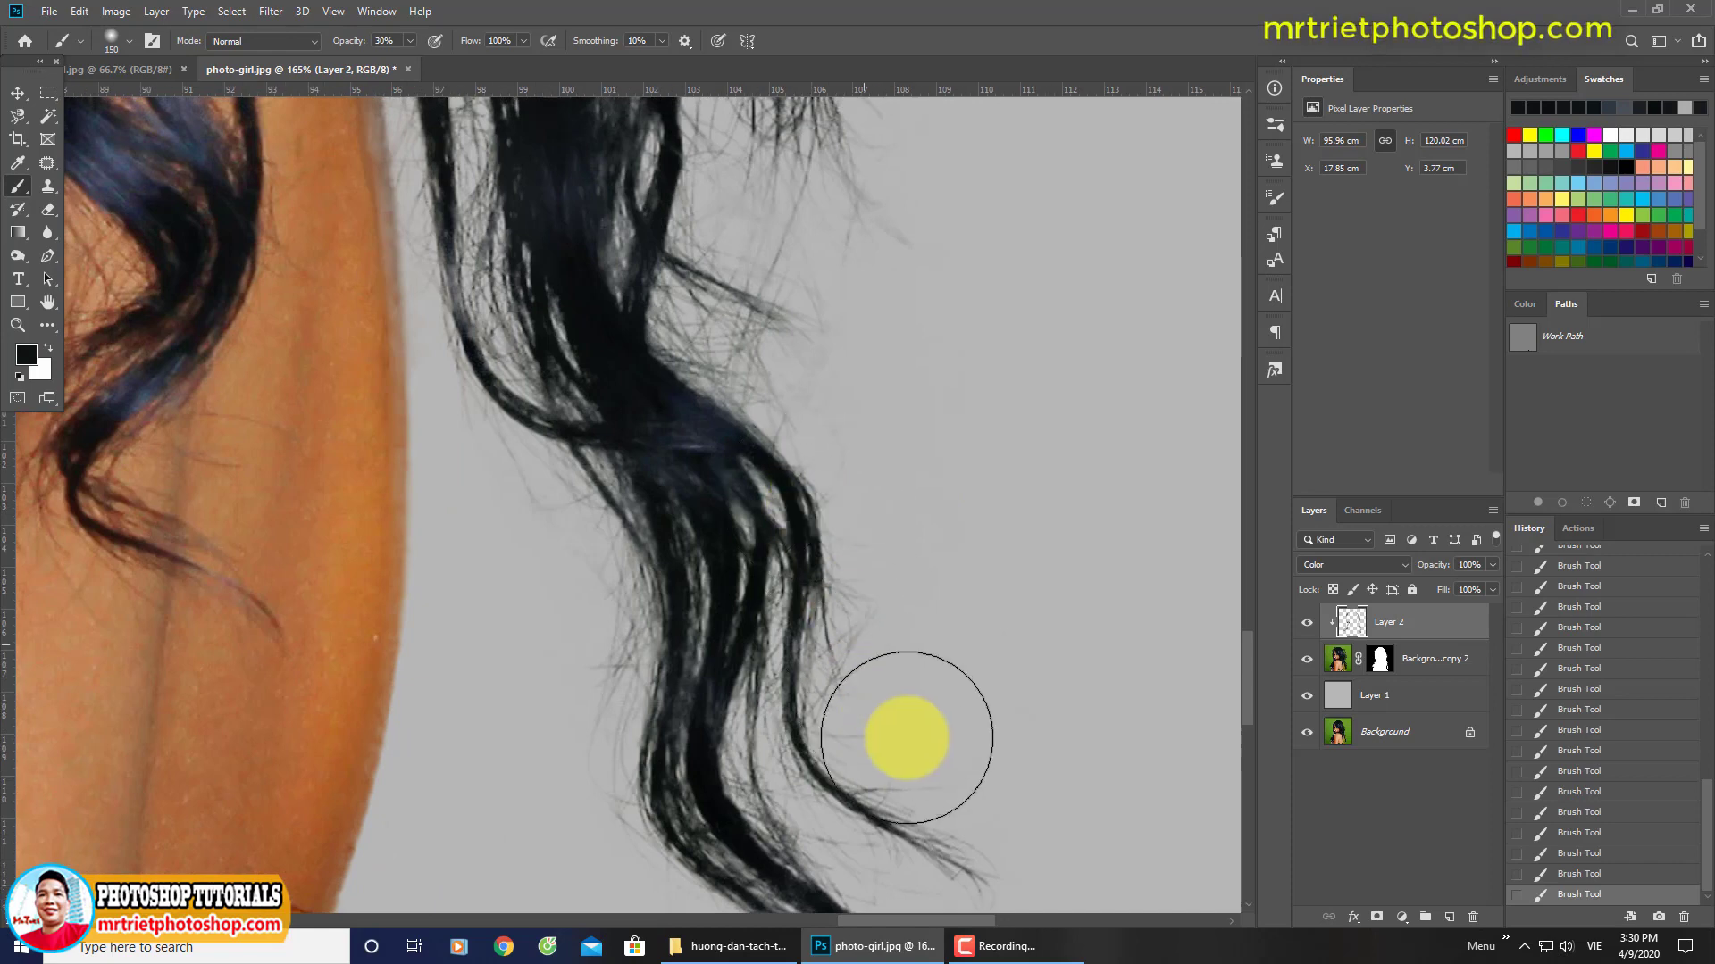
pyautogui.scroll(-2, 795, 527)
pyautogui.click(689, 555)
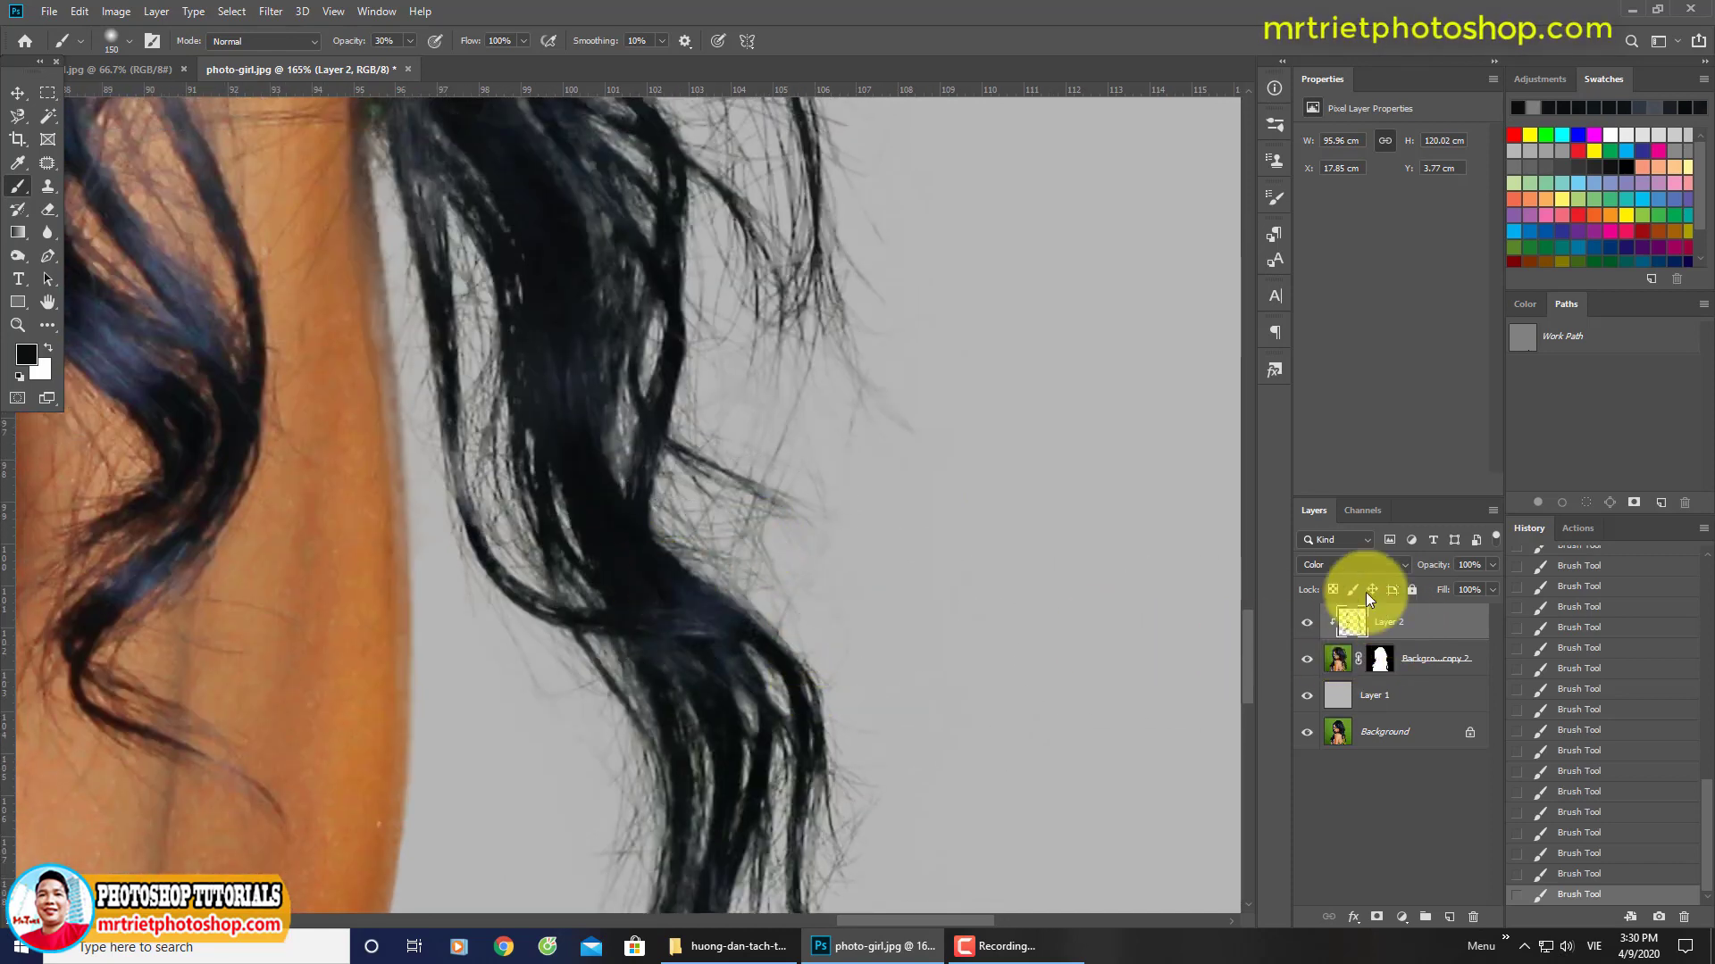
pyautogui.rightClick(1417, 633)
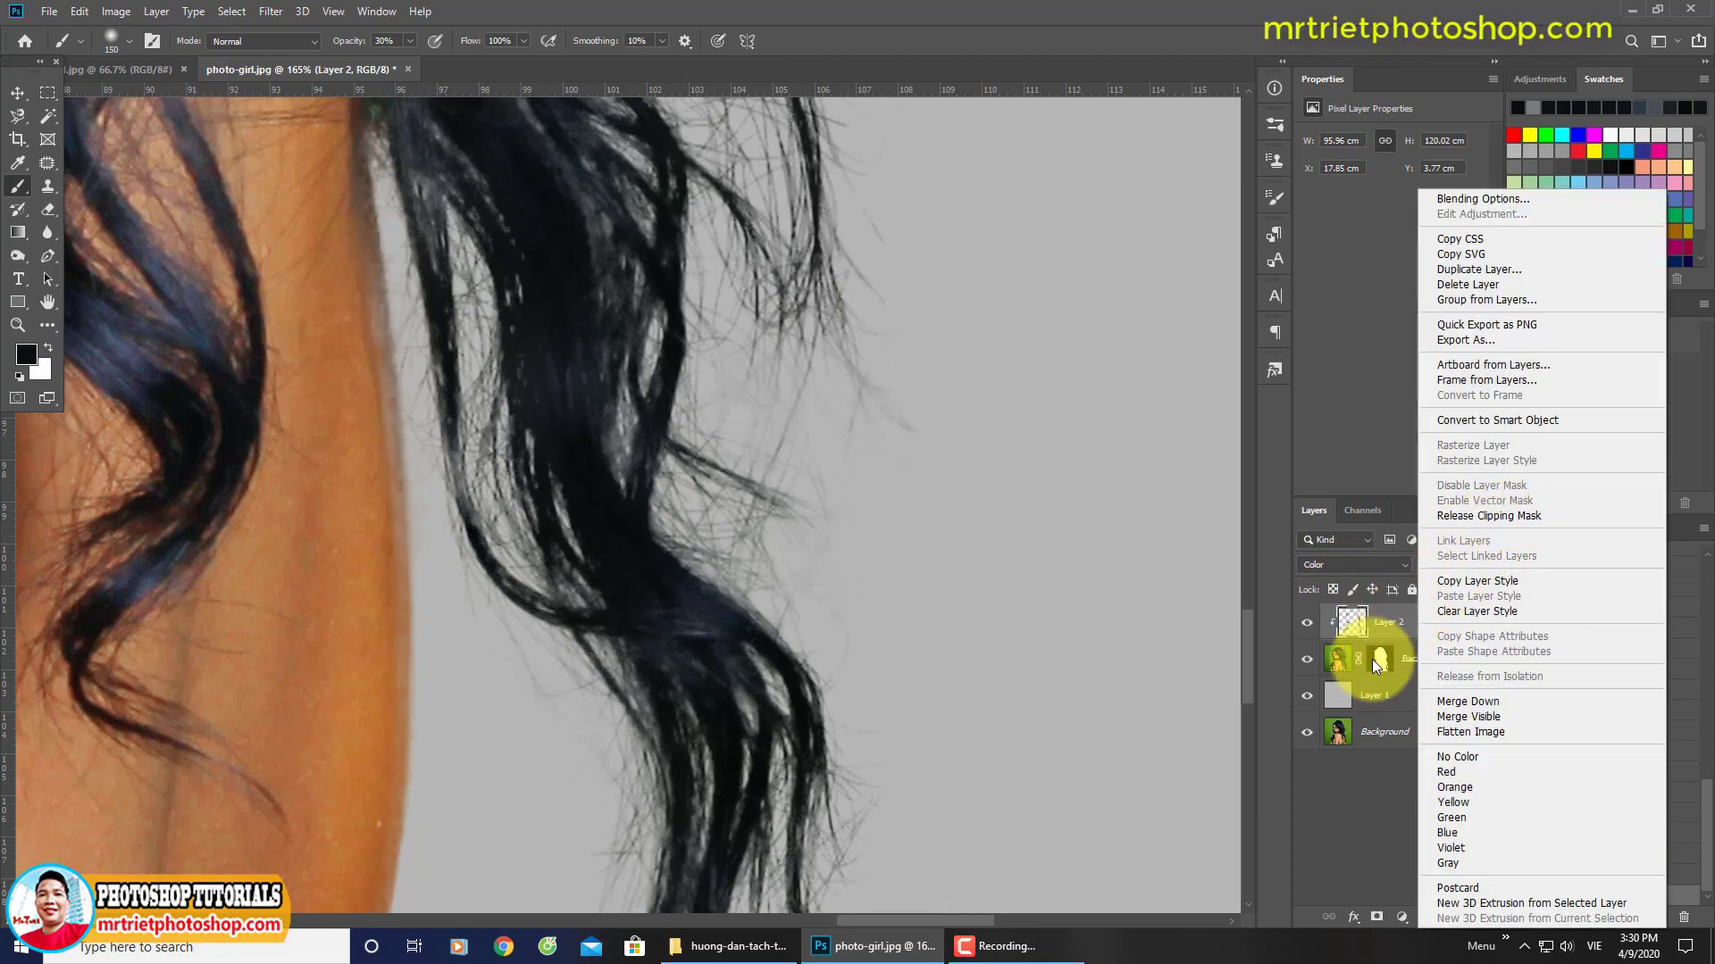
pyautogui.click(1406, 621)
pyautogui.scroll(3, 1026, 580)
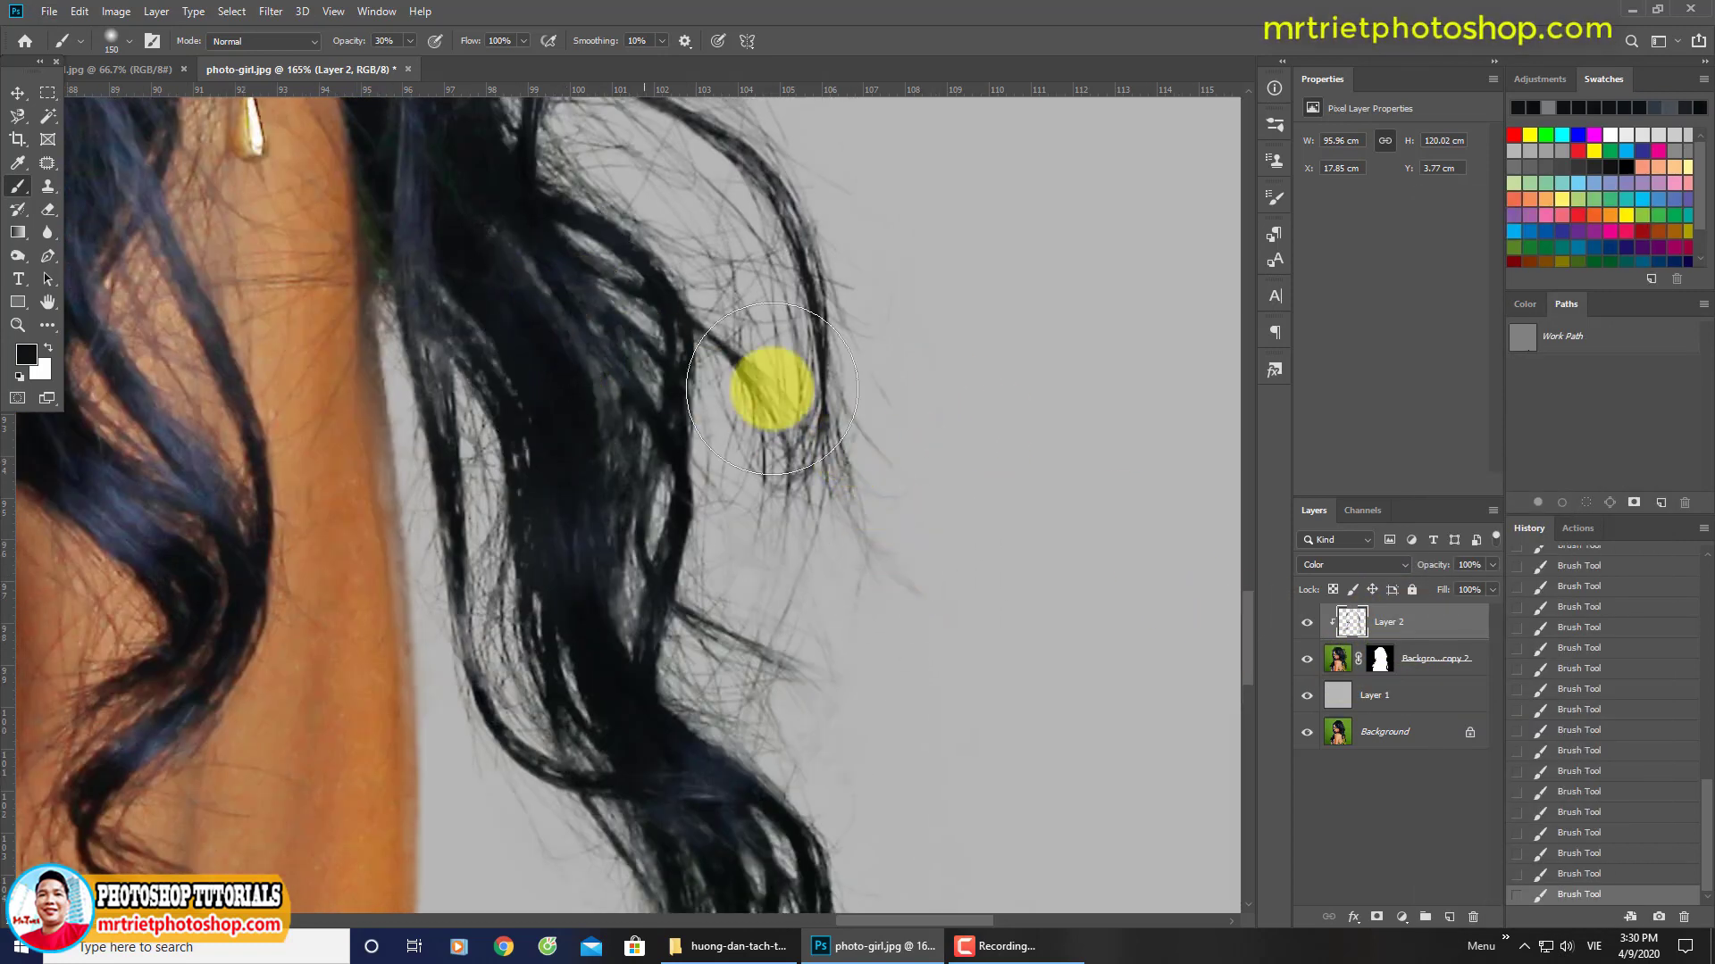
pyautogui.moveTo(766, 383); pyautogui.dragTo(850, 666)
pyautogui.scroll(3, 804, 590)
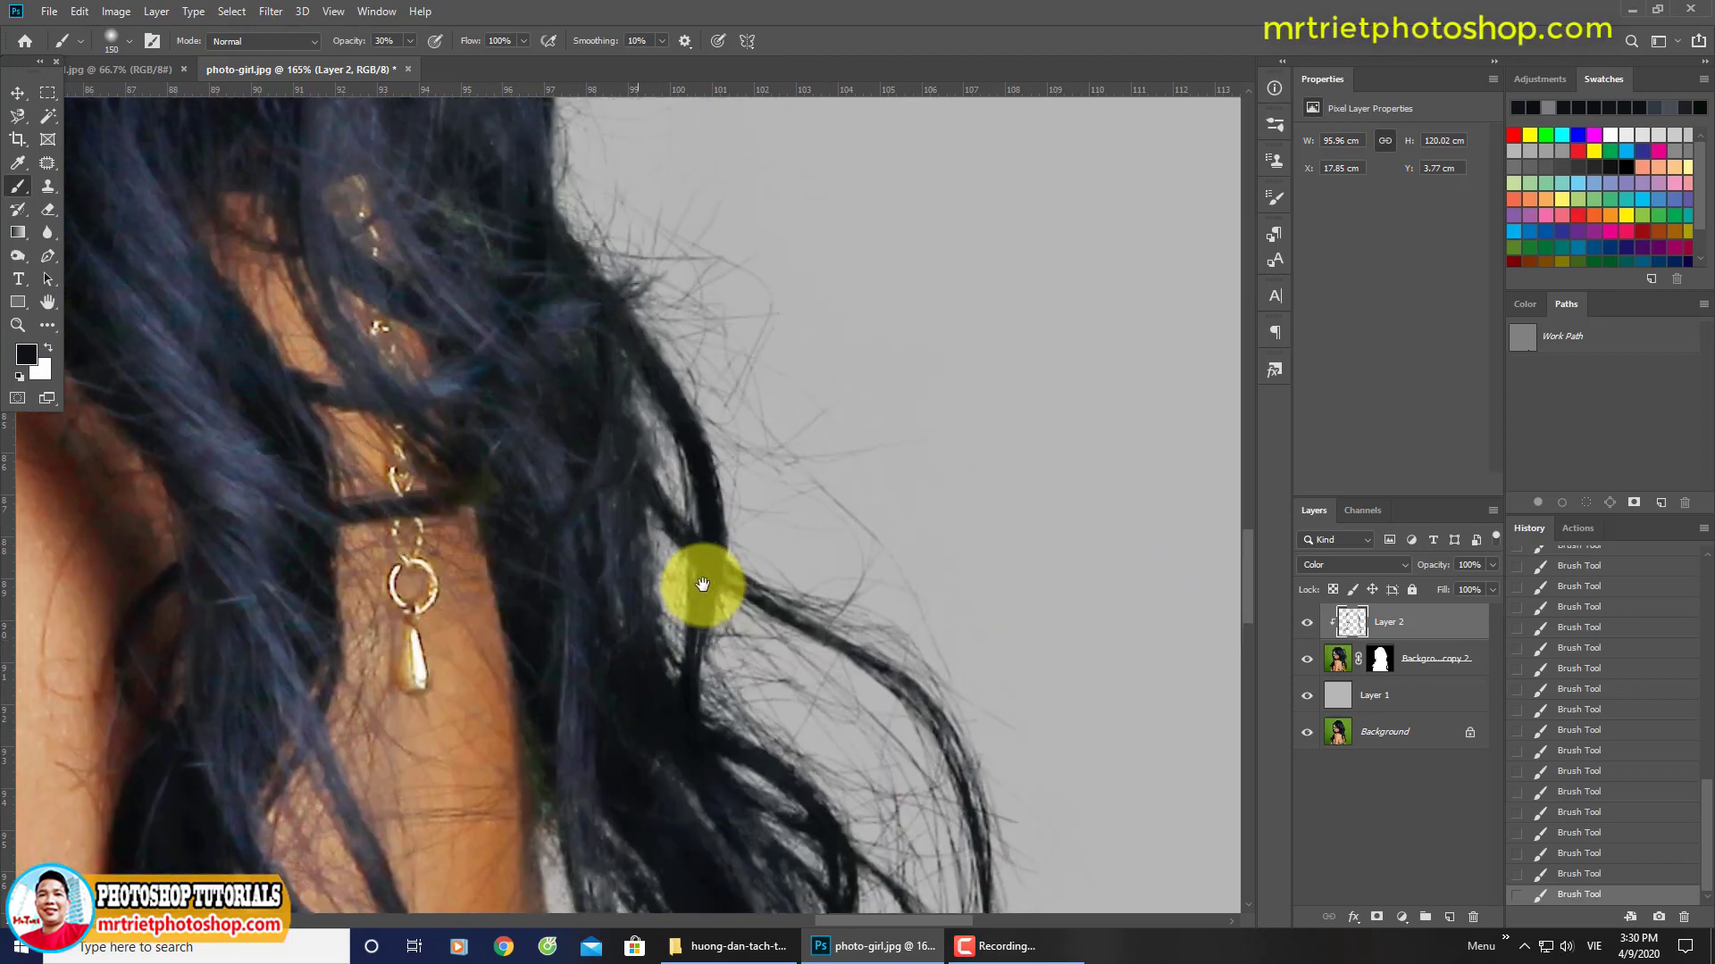
pyautogui.scroll(2, 625, 518)
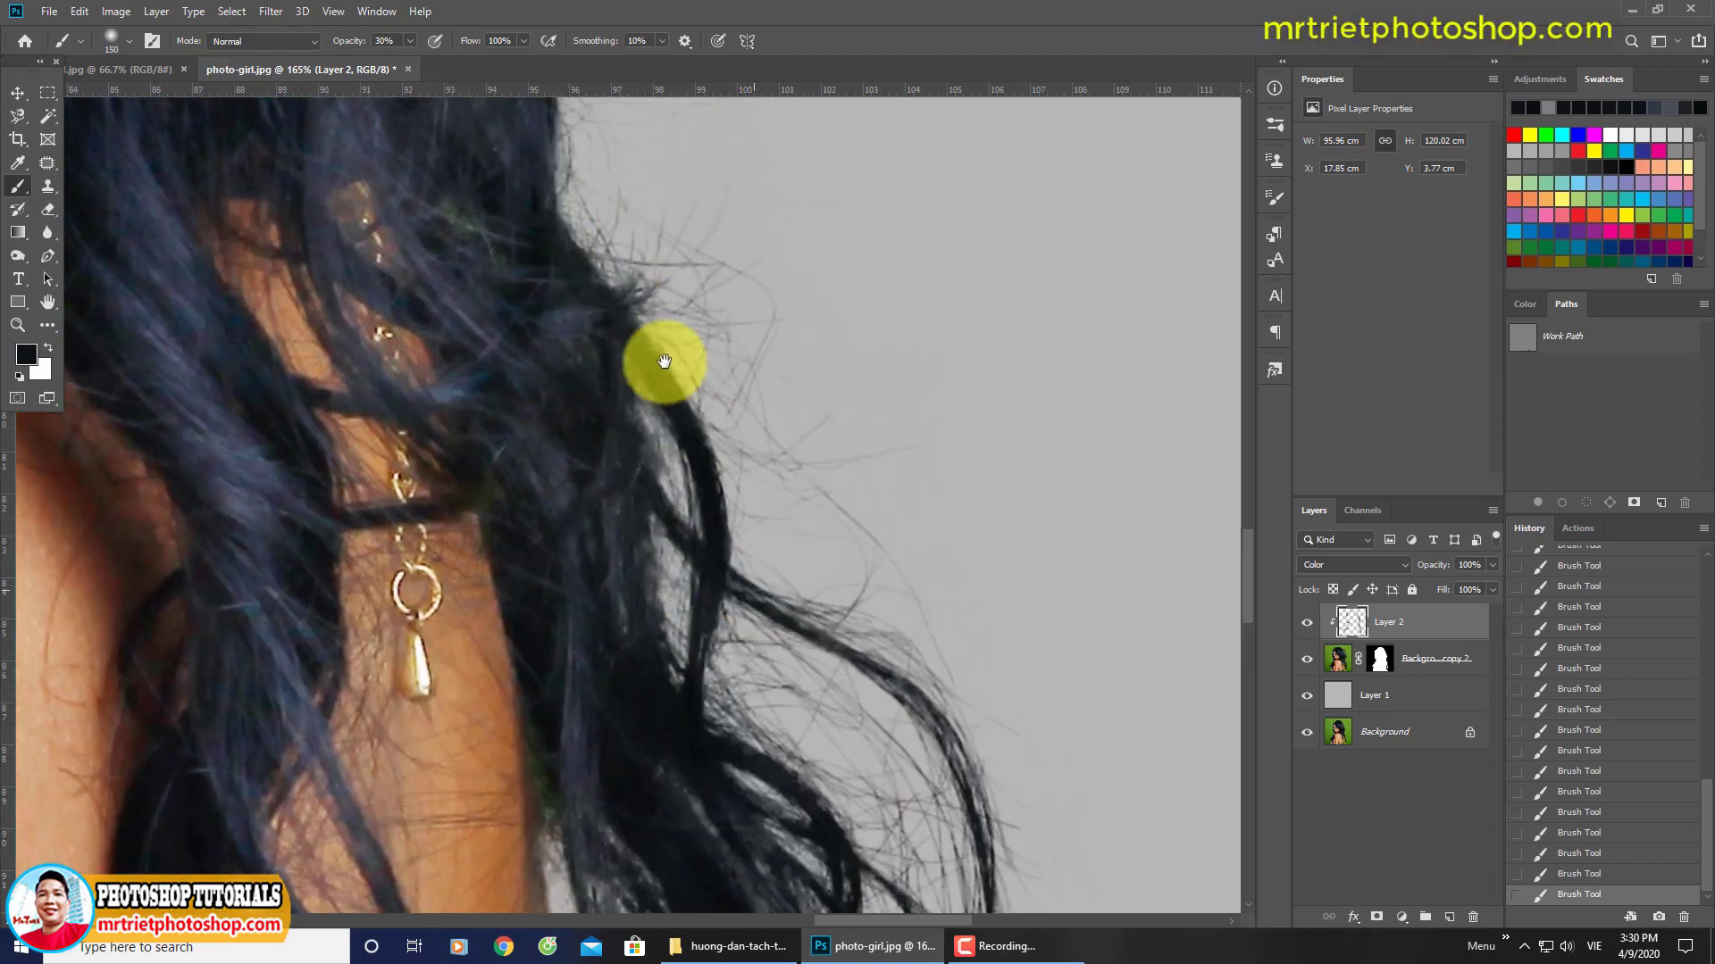
pyautogui.moveTo(551, 230); pyautogui.dragTo(654, 534)
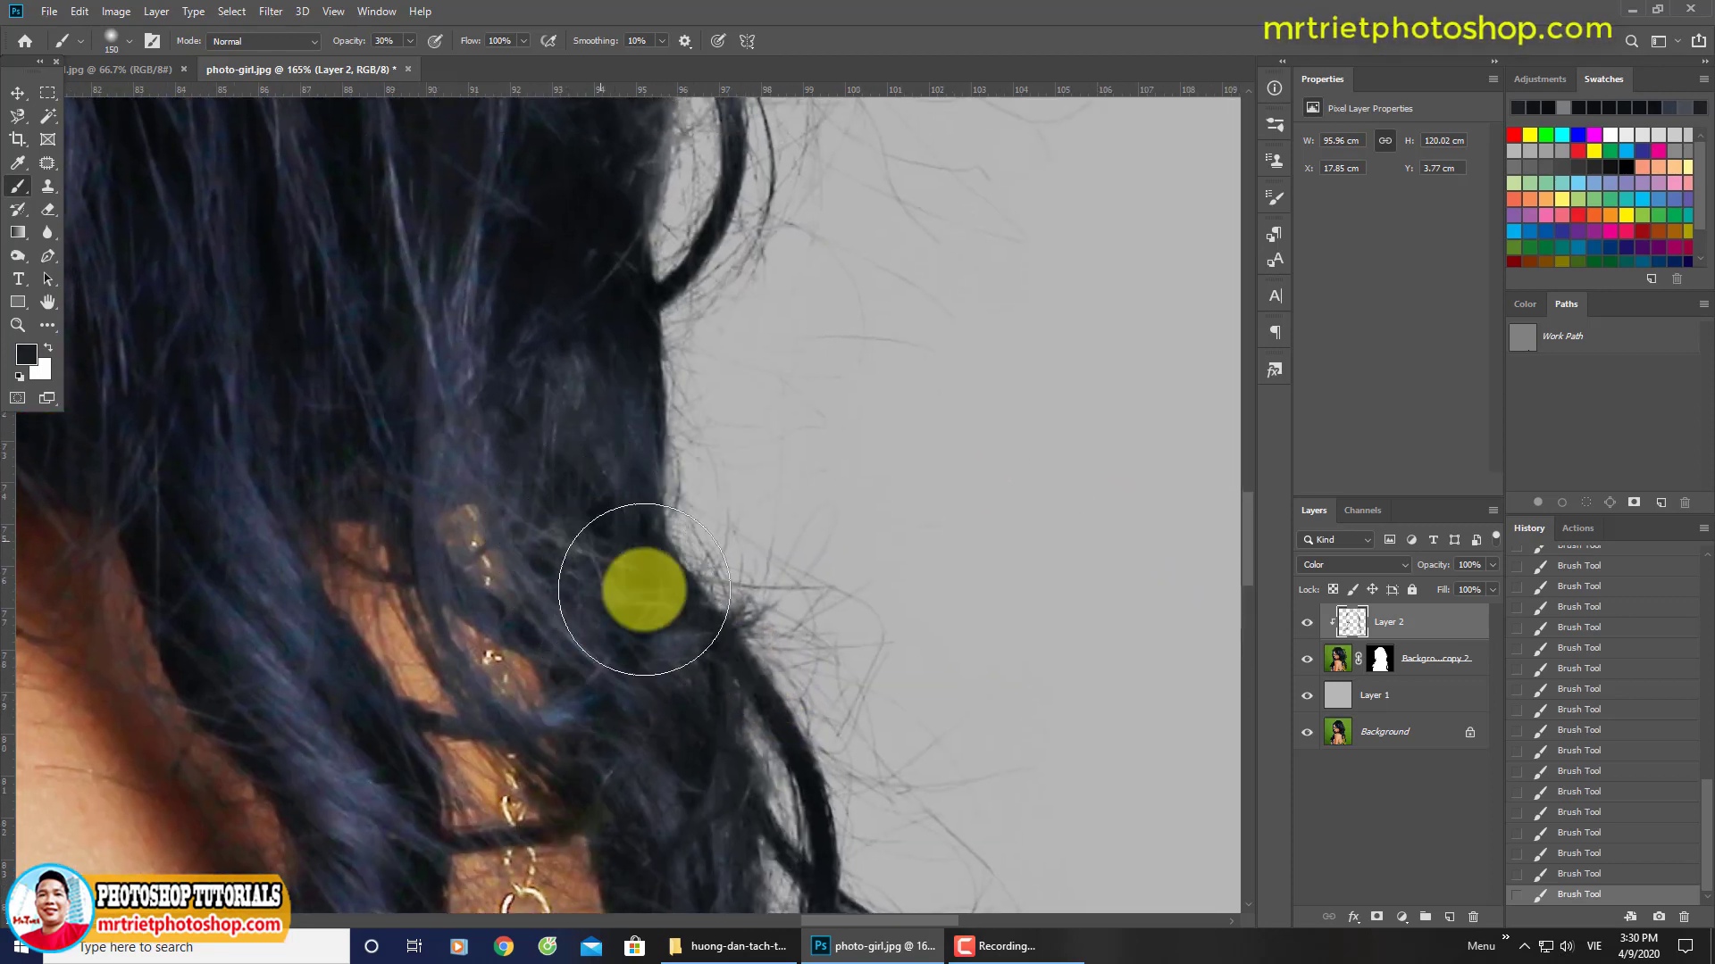
pyautogui.scroll(3, 699, 697)
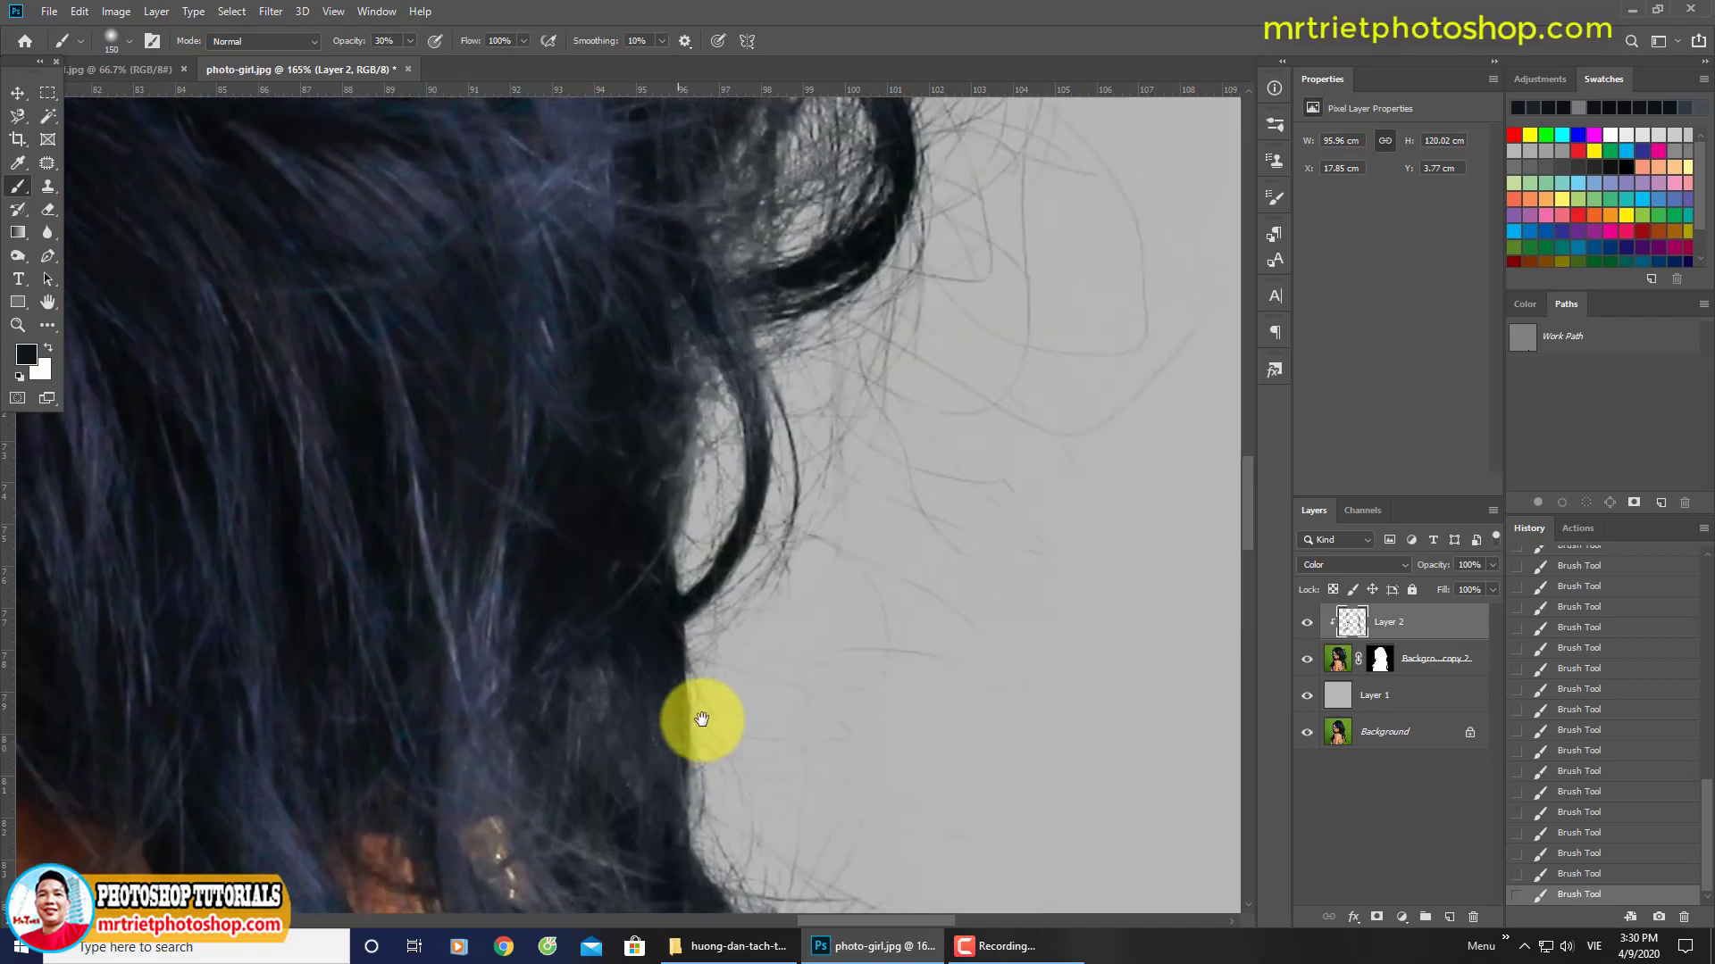
pyautogui.hotkey('ctrl', '0')
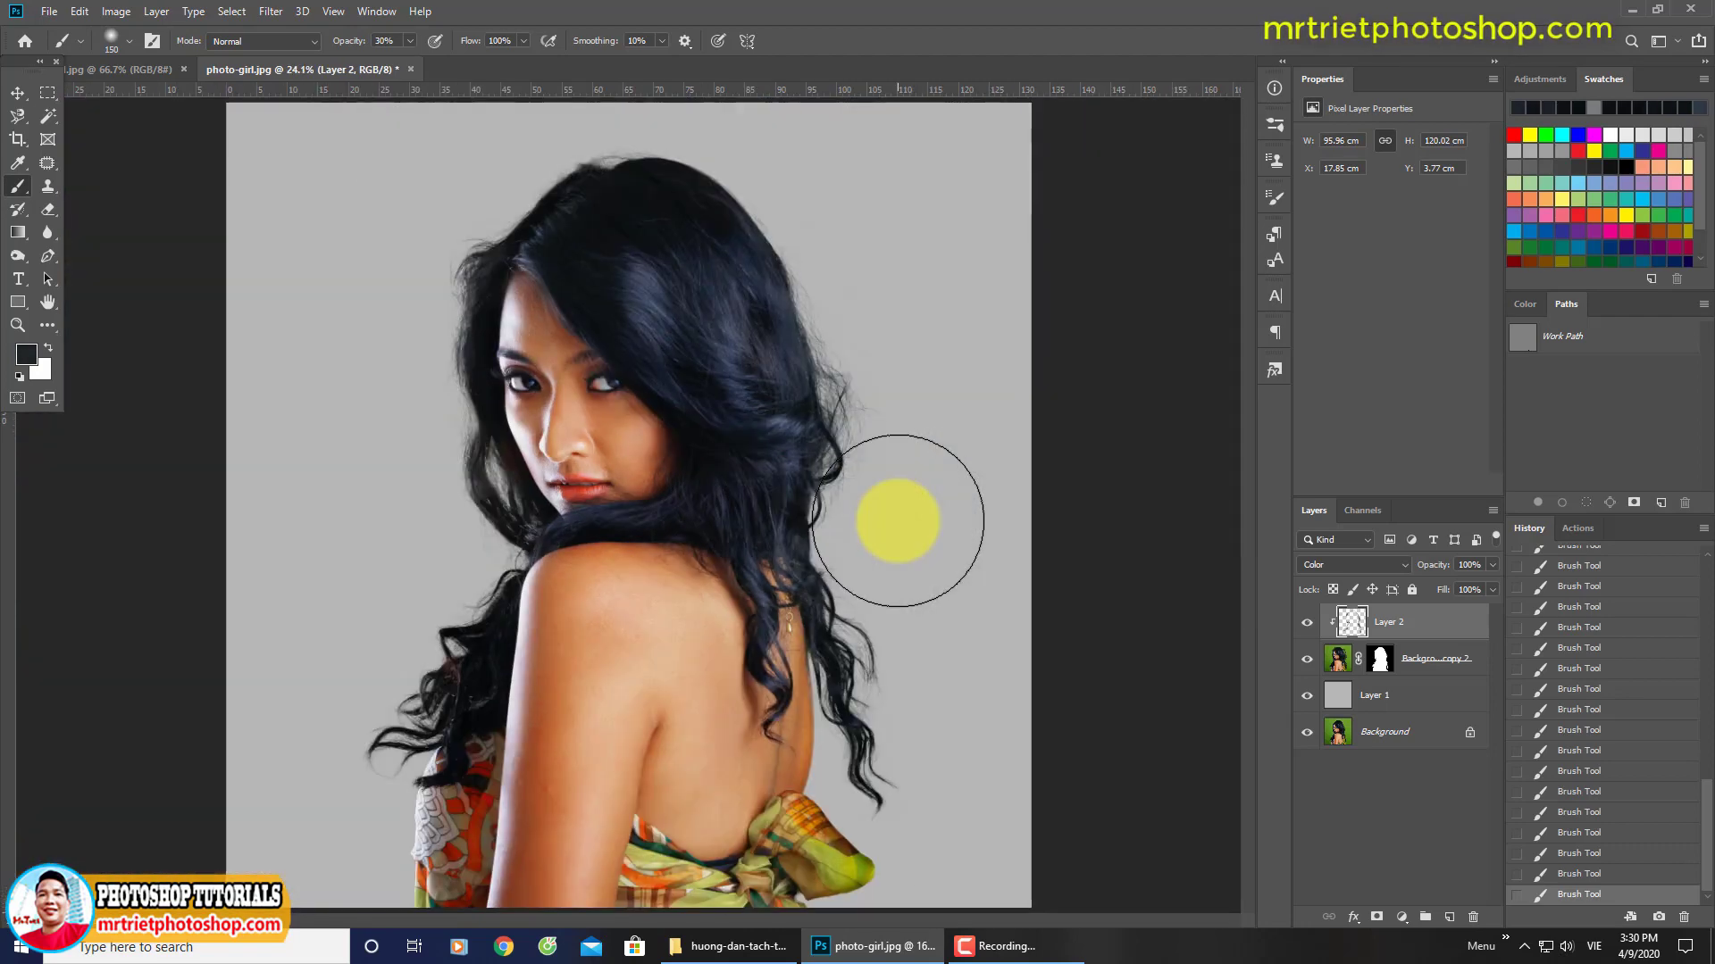
pyautogui.scroll(5, 643, 184)
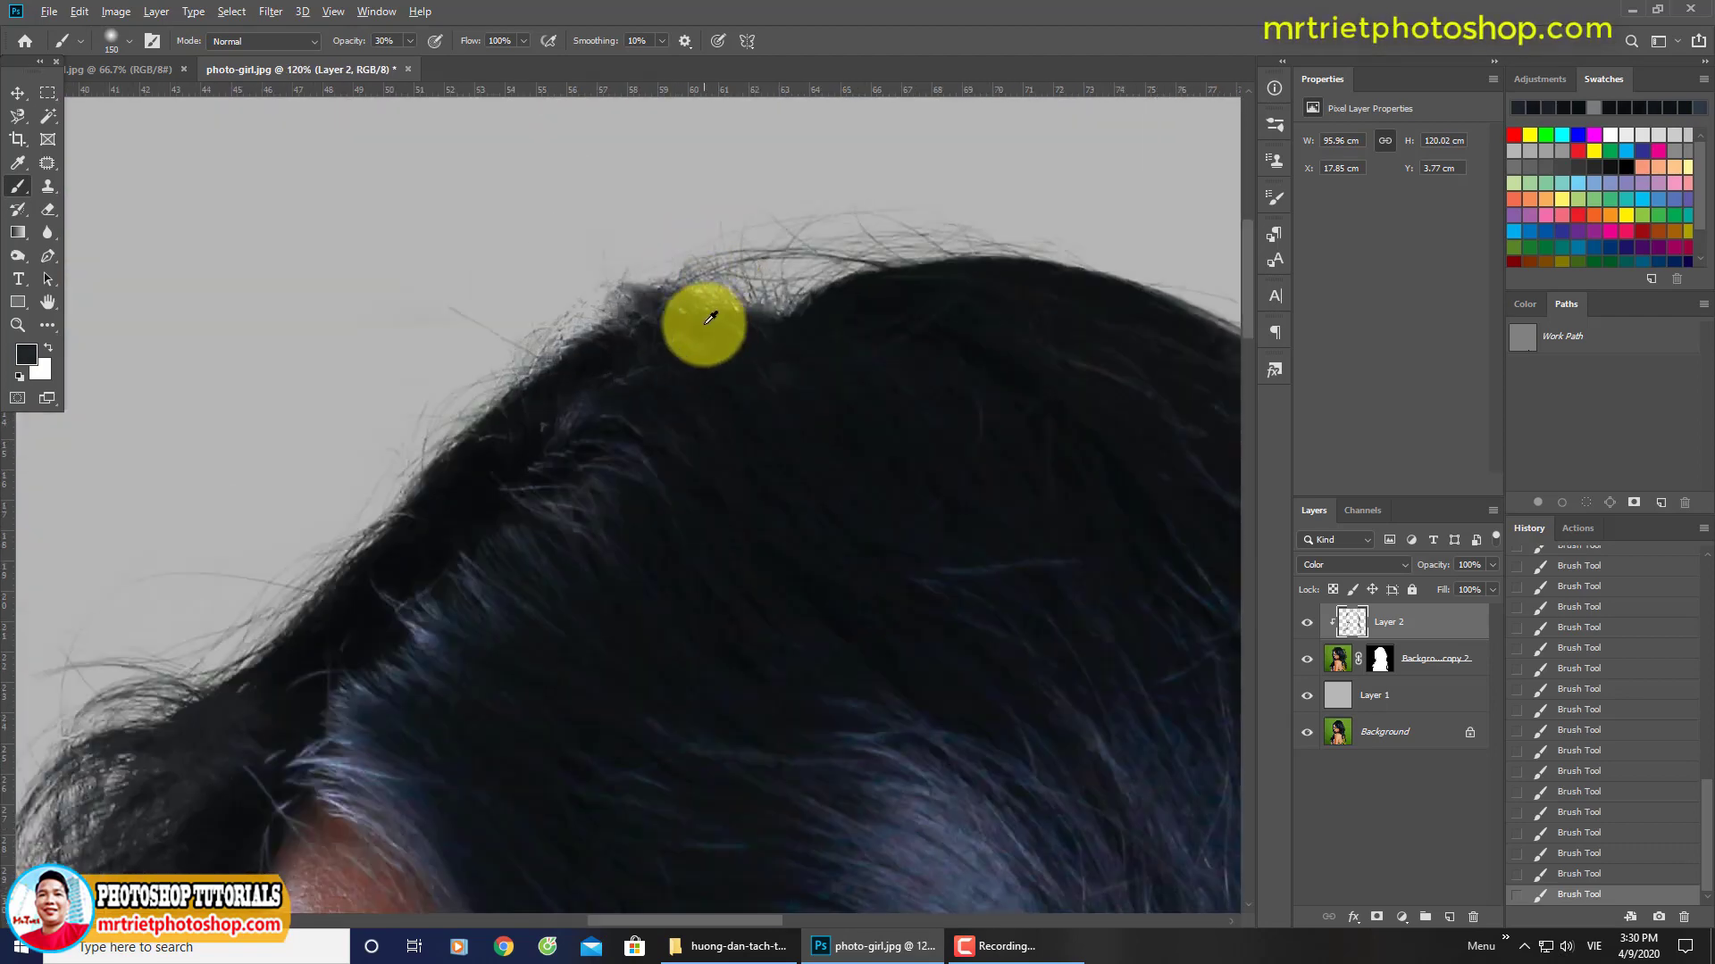
pyautogui.hotkey('ctrl', '0')
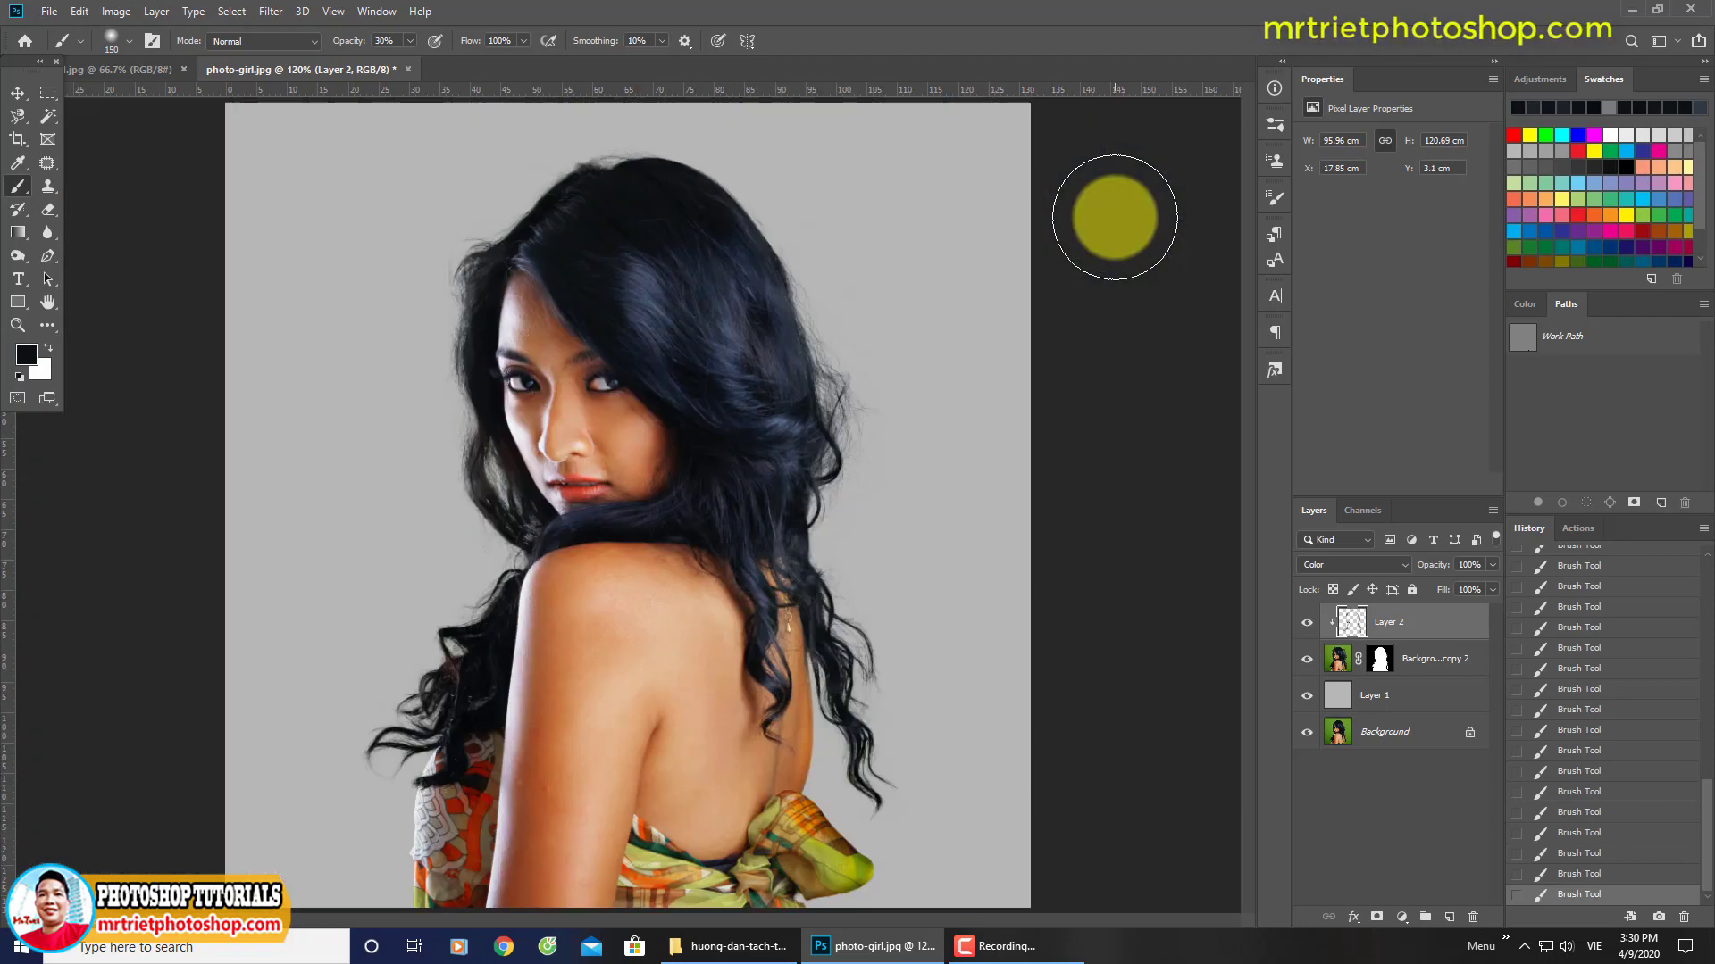
# Step: Select orange-filled Layer 1 and toggle it repeatedly to compare the edges with the green original
pyautogui.click(1391, 695)
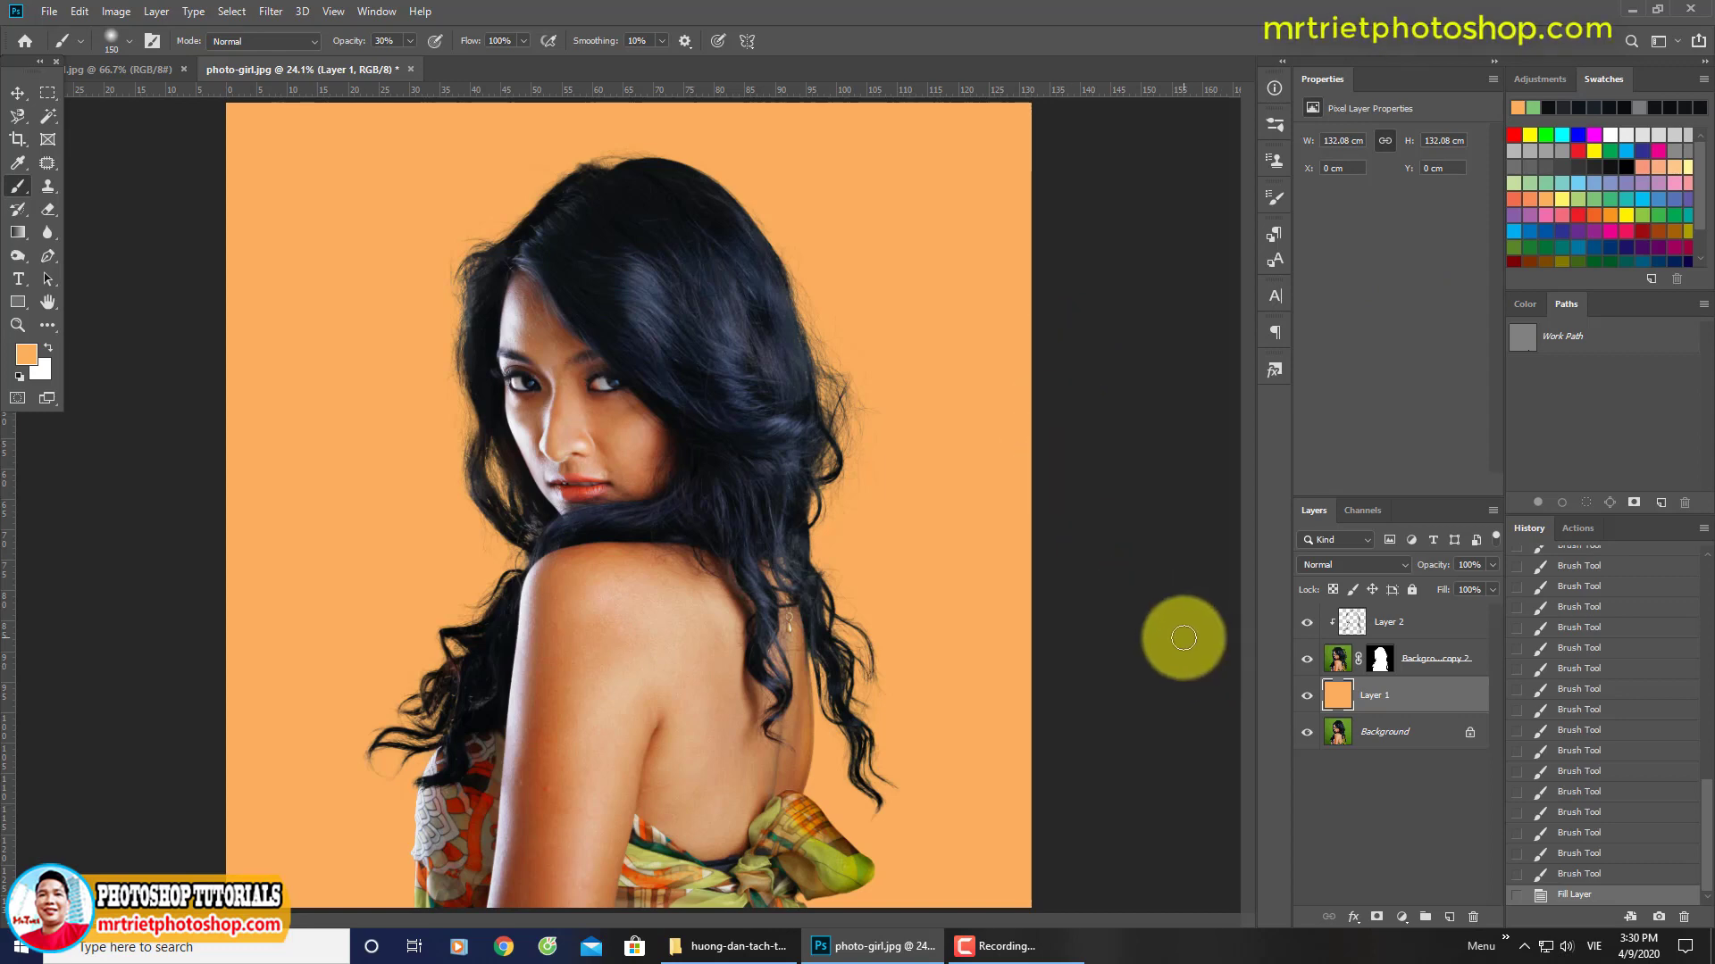
pyautogui.click(1302, 696)
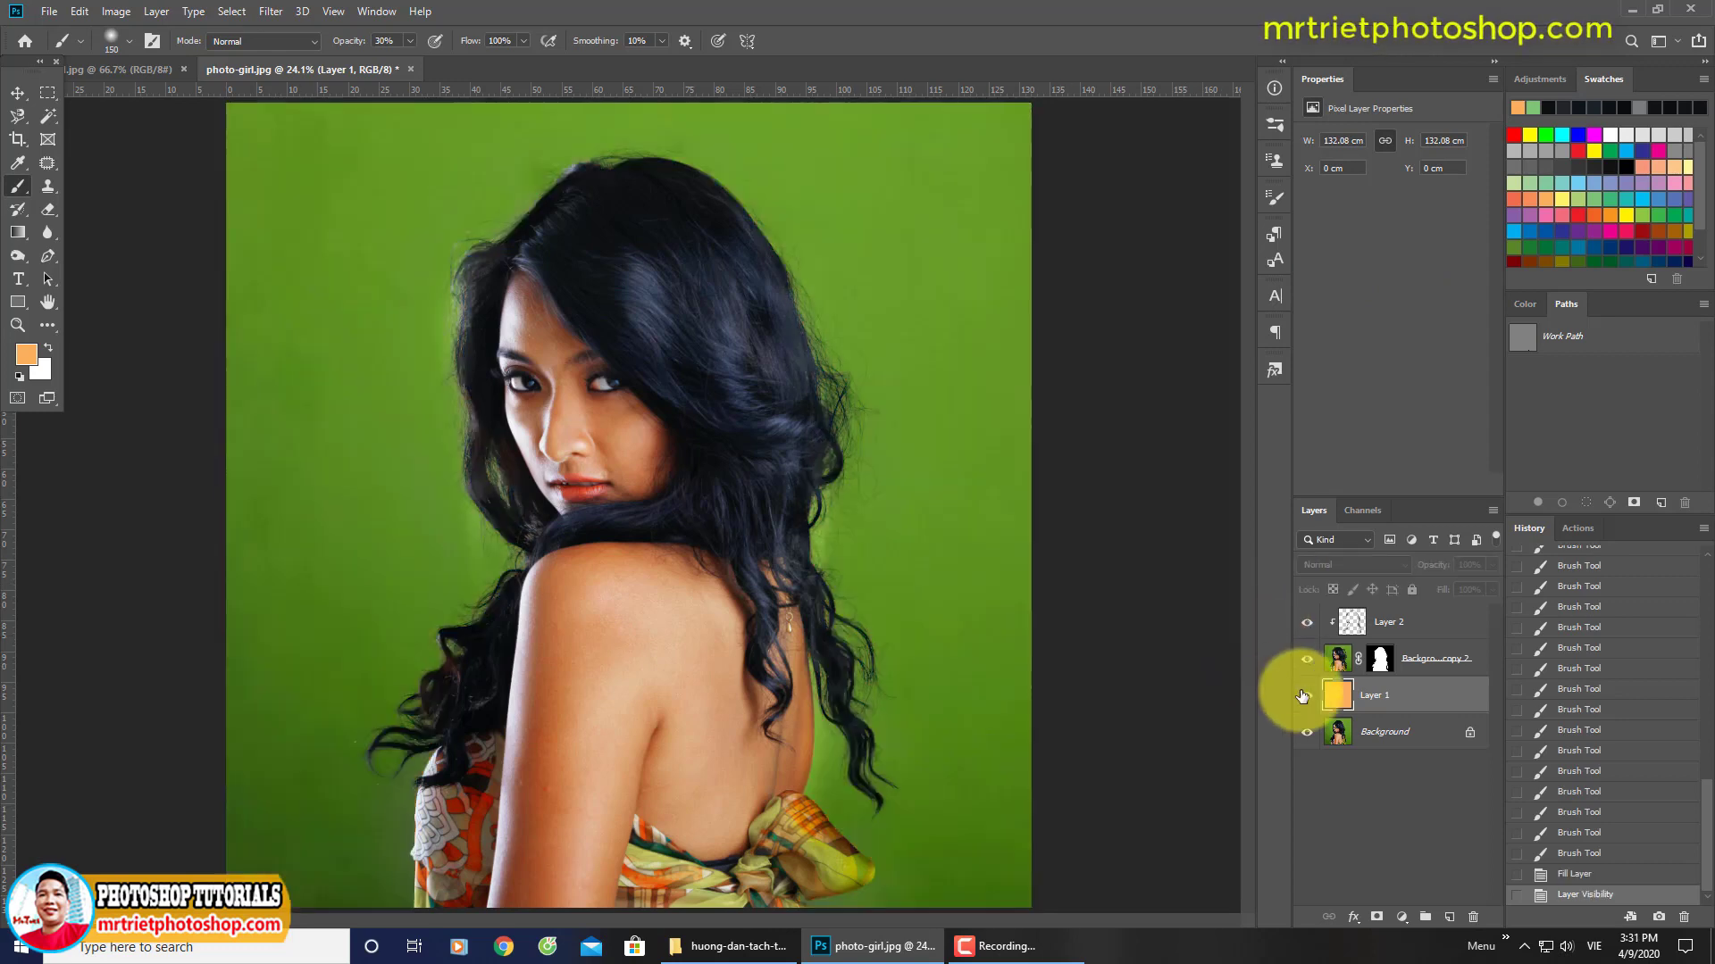
pyautogui.click(1302, 695)
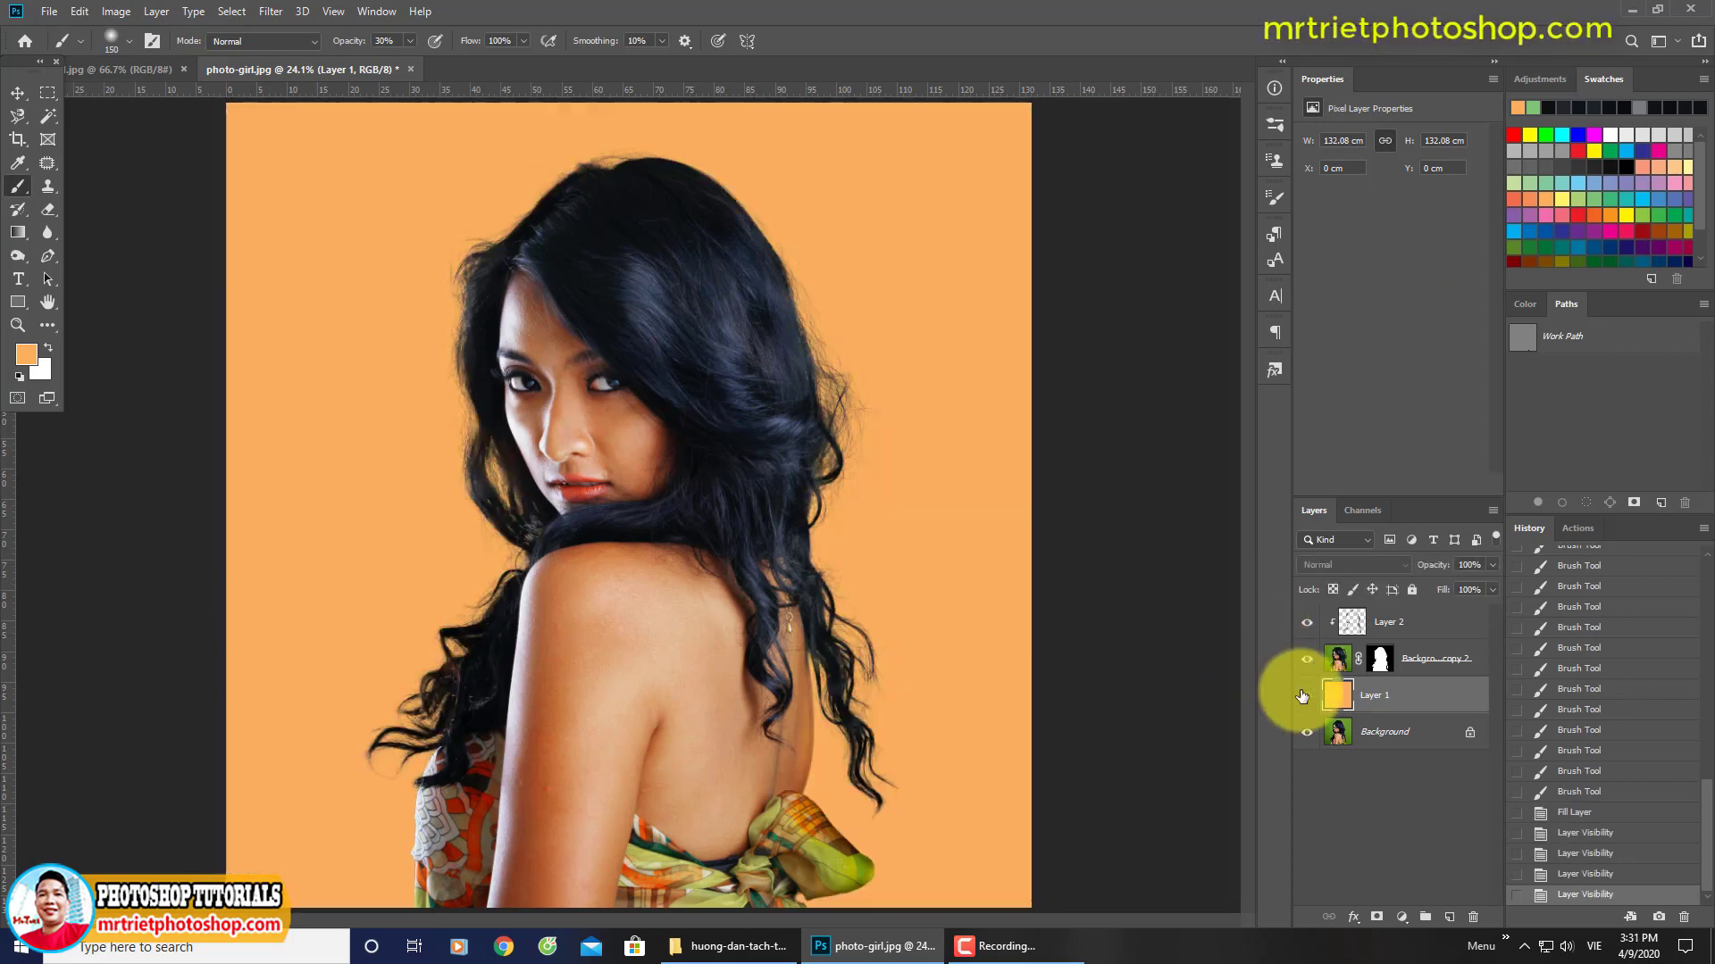
pyautogui.click(1302, 695)
pyautogui.click(1302, 696)
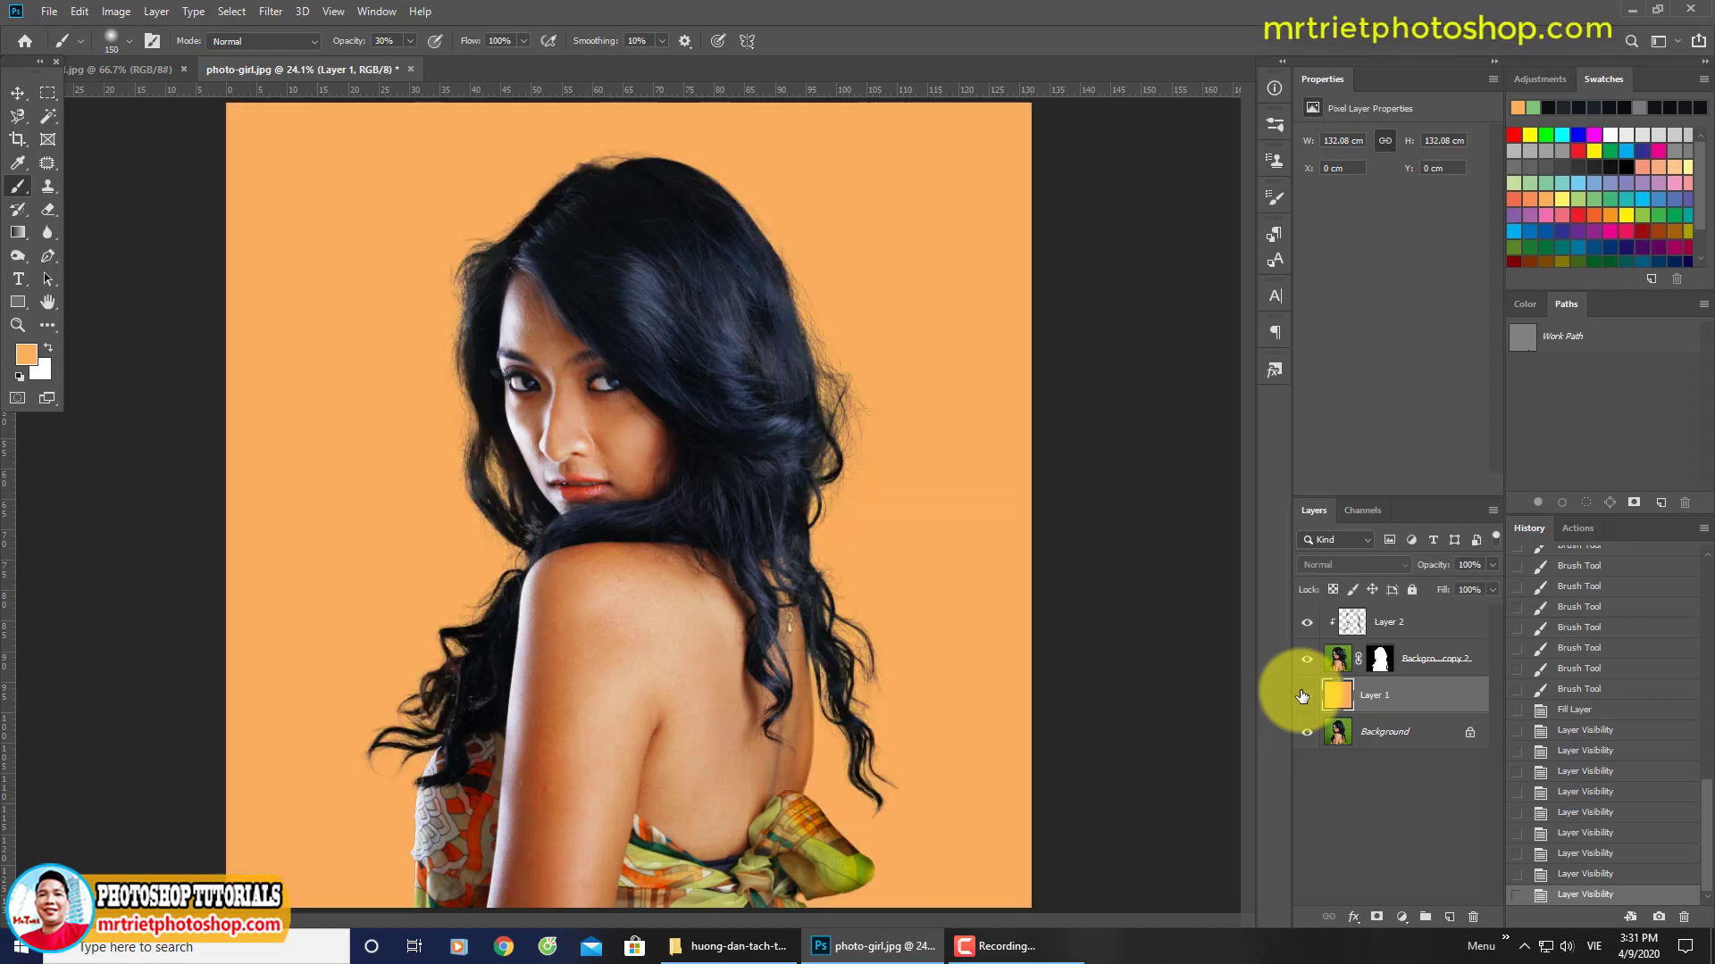
pyautogui.click(1302, 696)
pyautogui.click(1302, 696)
pyautogui.click(1302, 696)
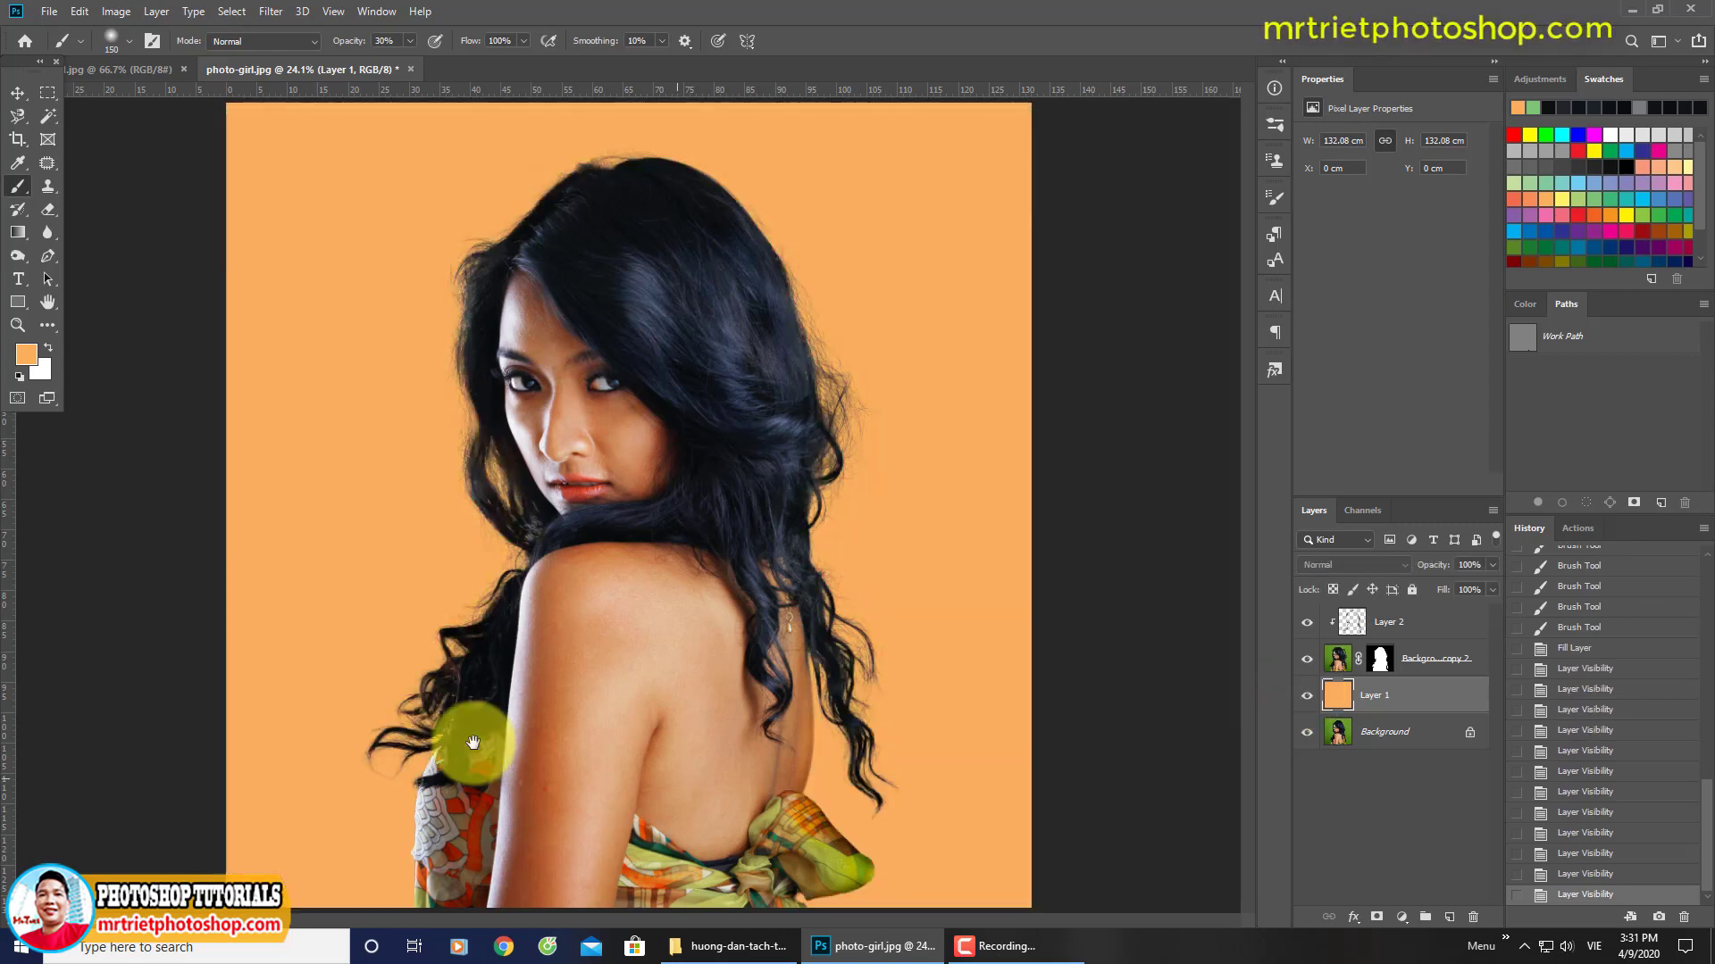
pyautogui.scroll(3, 465, 728)
pyautogui.scroll(2, 473, 729)
pyautogui.scroll(1, 498, 761)
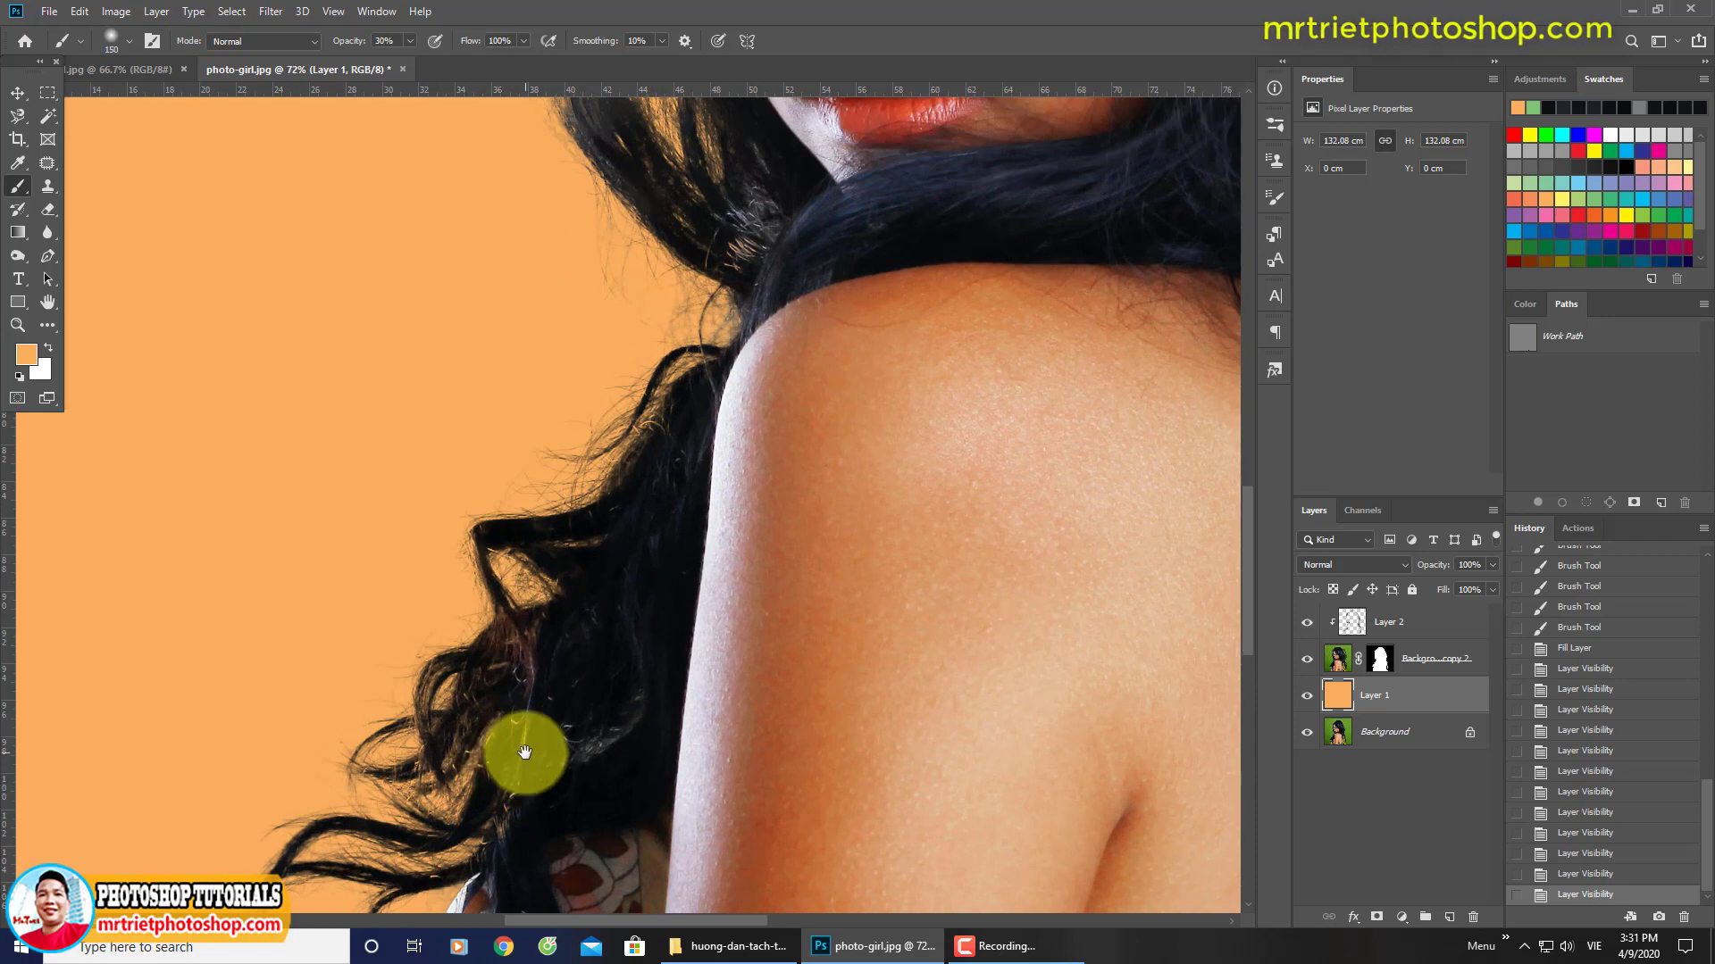
pyautogui.hotkey('ctrl', '0')
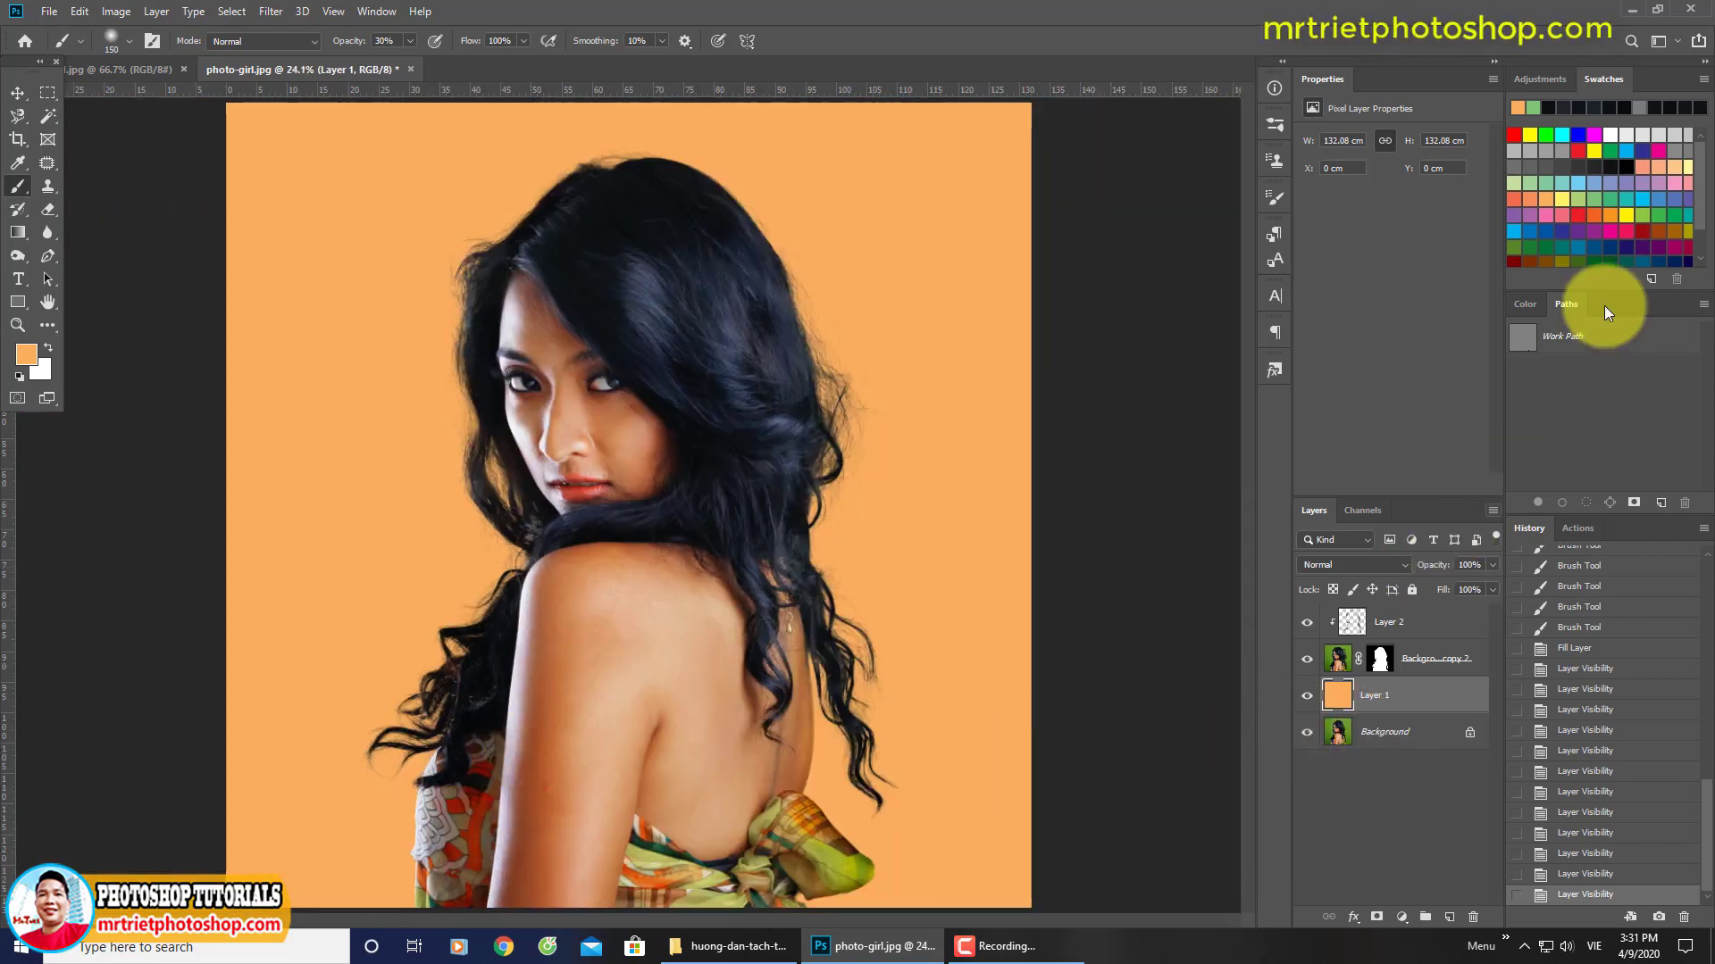
# Step: Shift Layer 1's hue to -127 with Hue/Saturation, turning the backdrop purple
pyautogui.hotkey('ctrl', 'u')
pyautogui.moveTo(1222, 305)
pyautogui.mouseDown()
pyautogui.moveTo(1279, 297)
pyautogui.moveTo(1117, 305)
pyautogui.mouseUp()
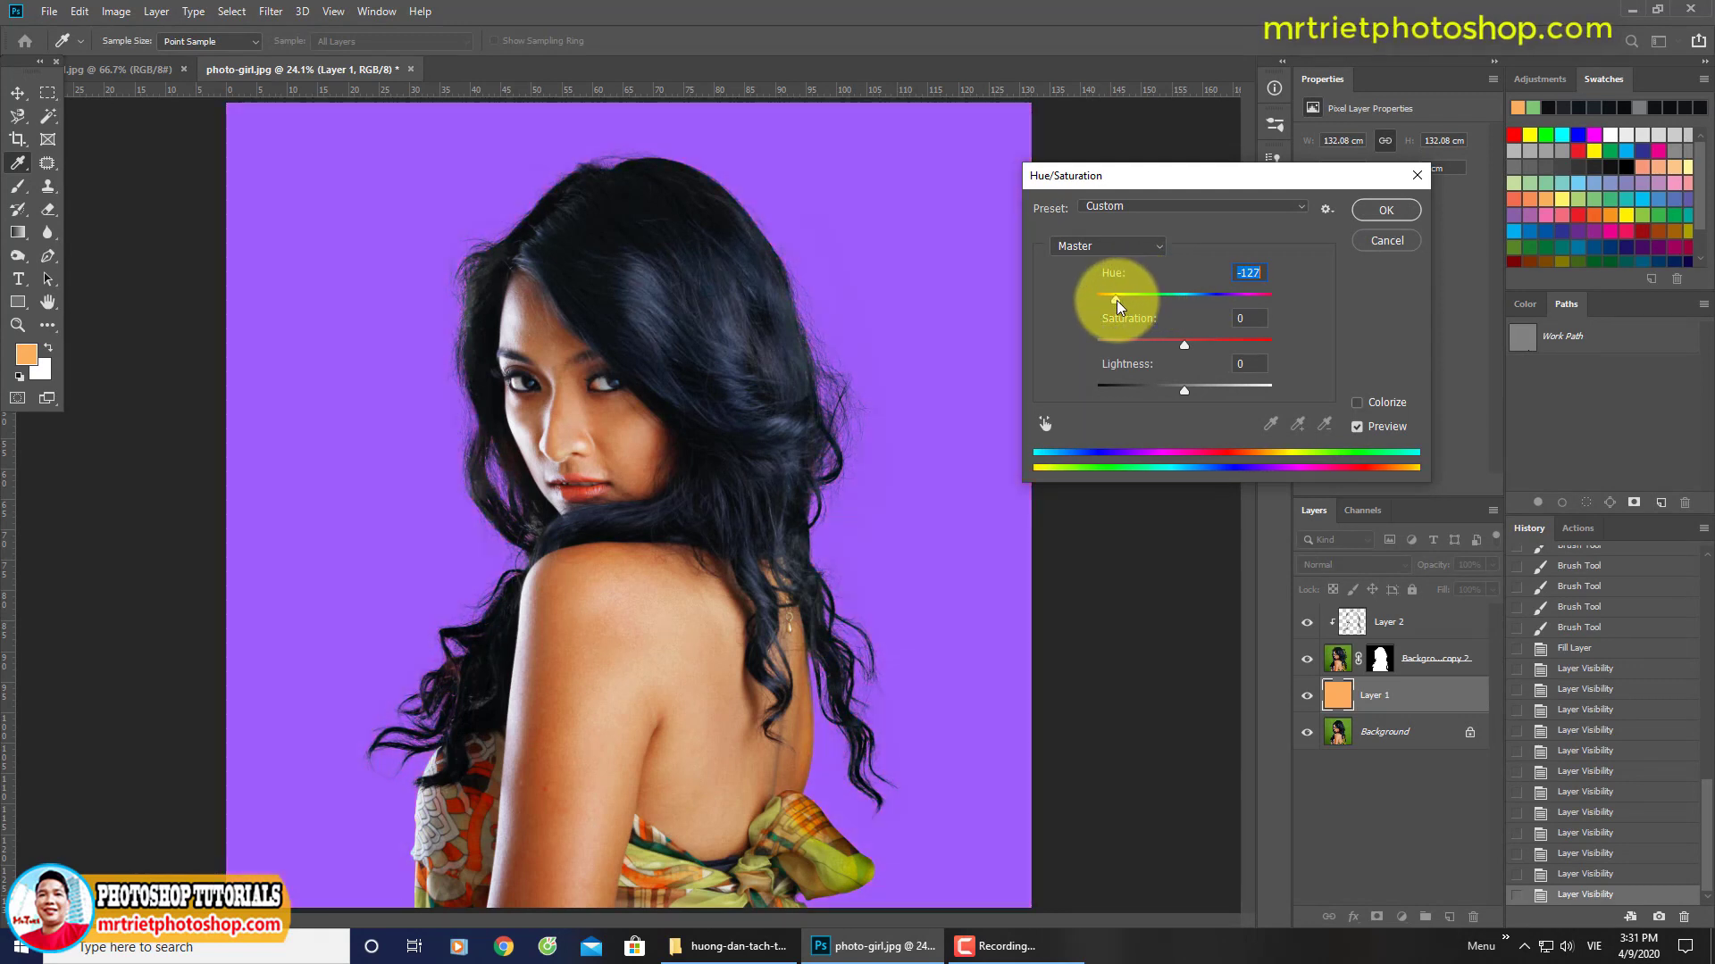
pyautogui.press('Return')
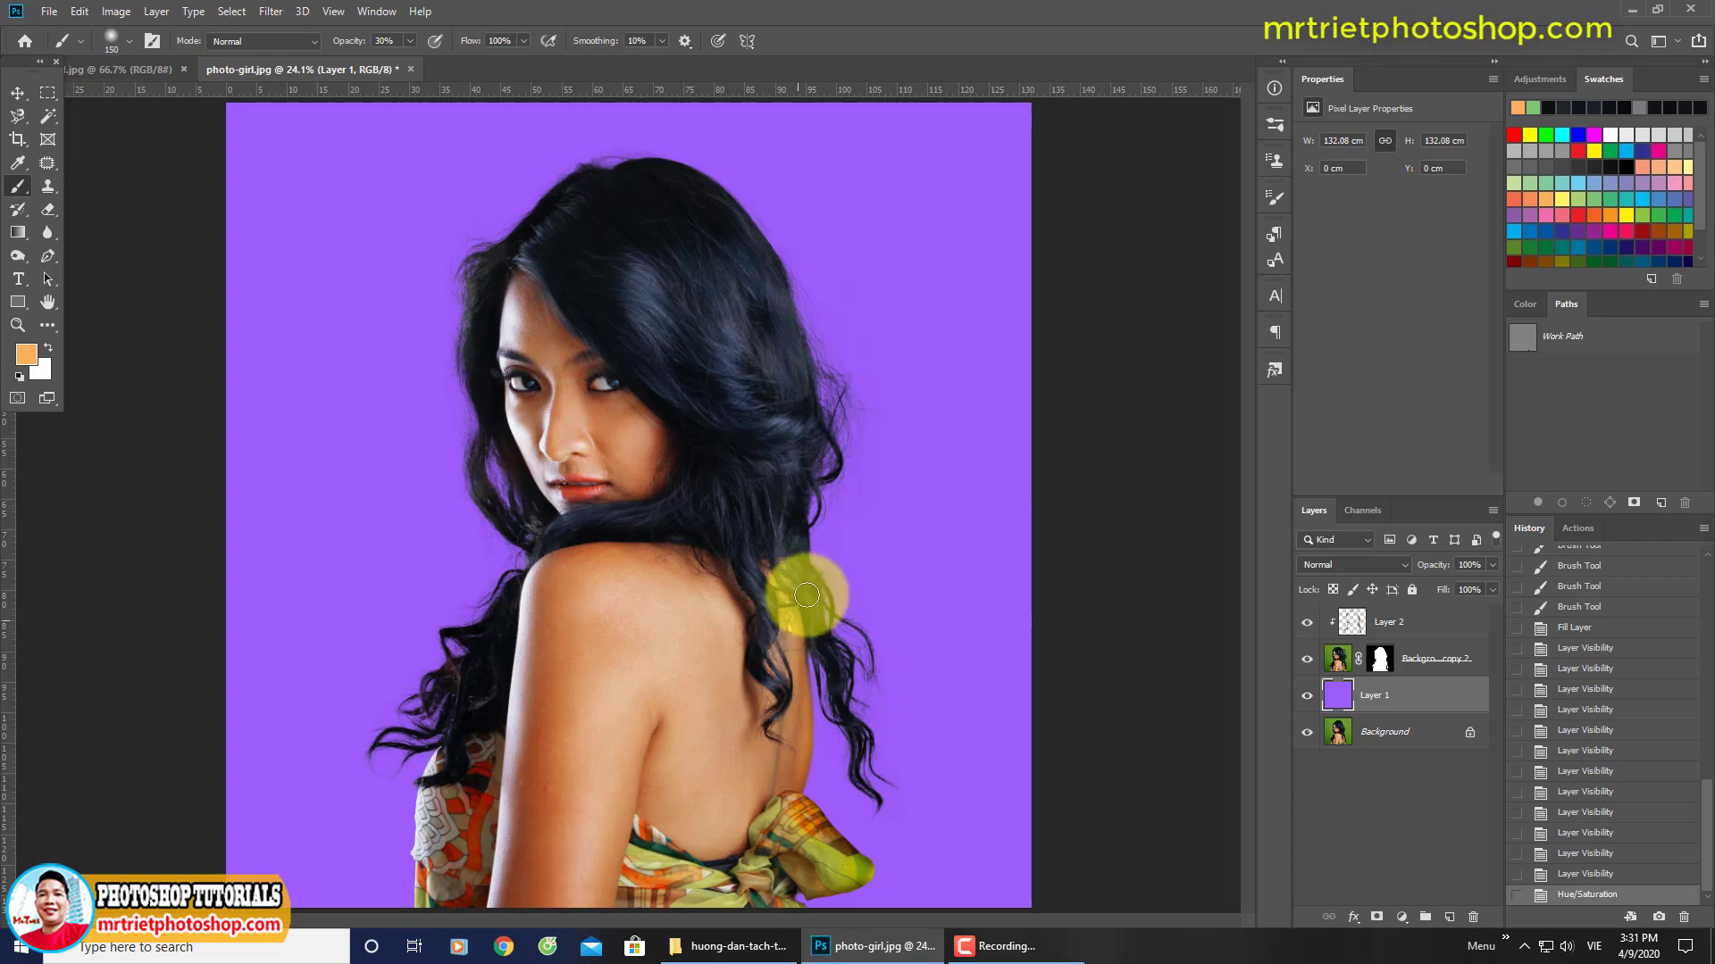
# Step: Compare against the purple backdrop, then paint Layer 2 colour along the forehead hair edge
pyautogui.click(1306, 695)
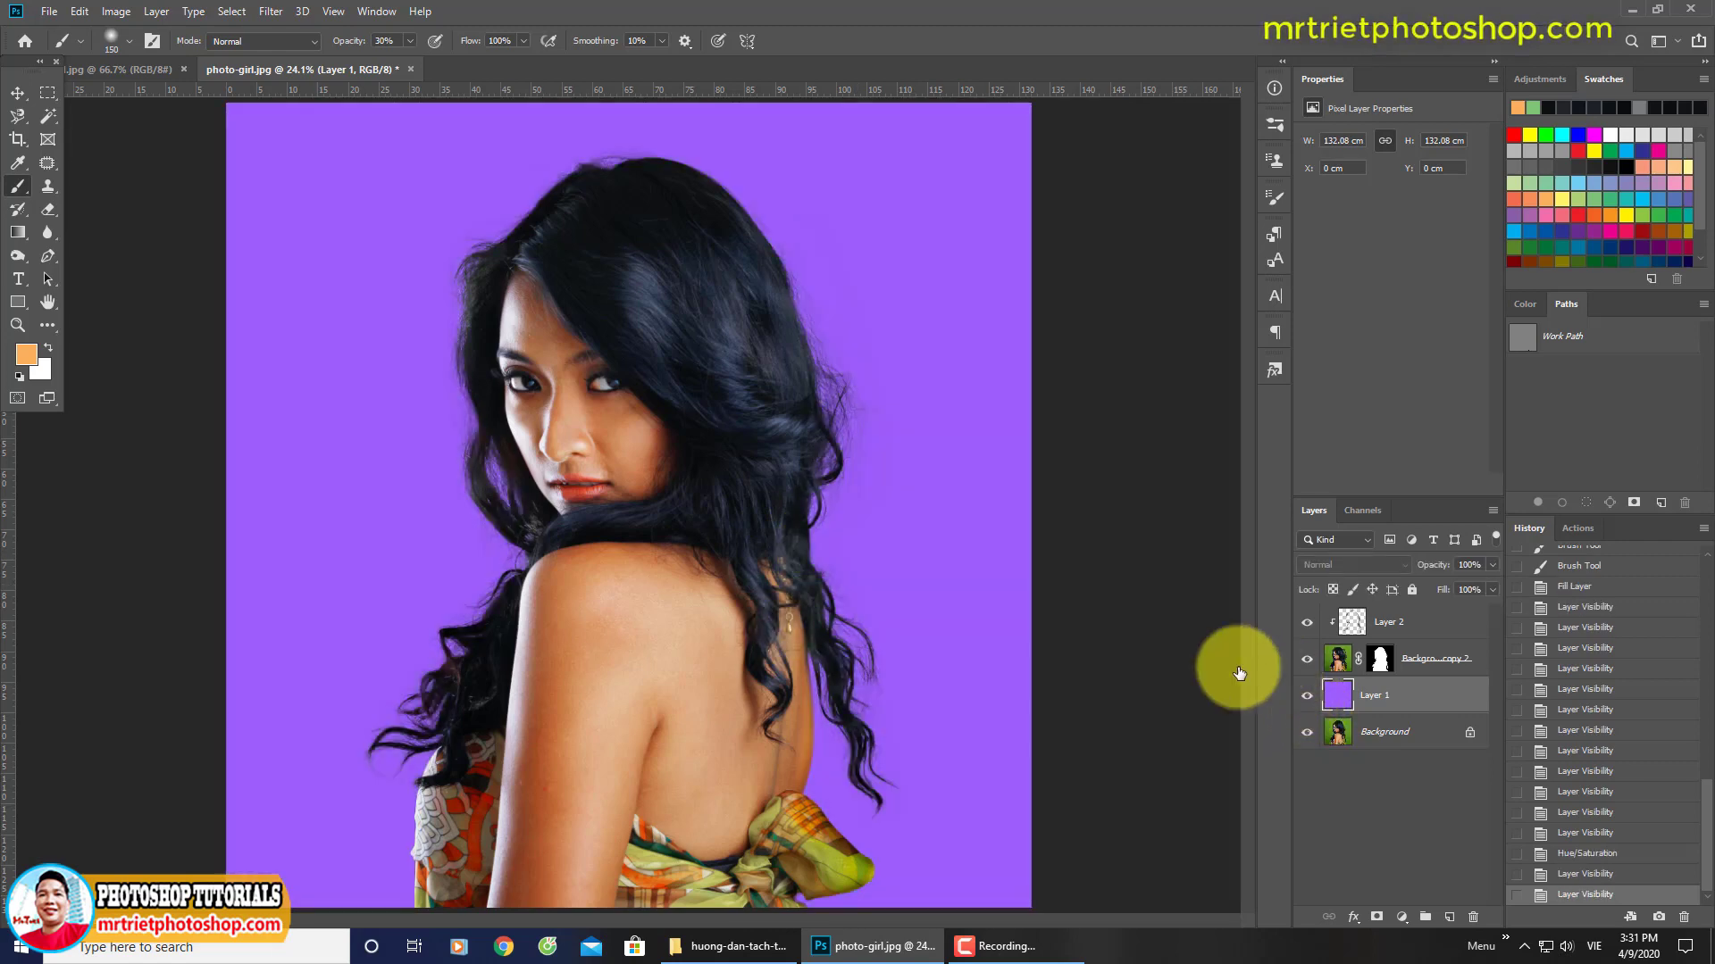
pyautogui.scroll(3, 920, 610)
pyautogui.scroll(-2, 780, 581)
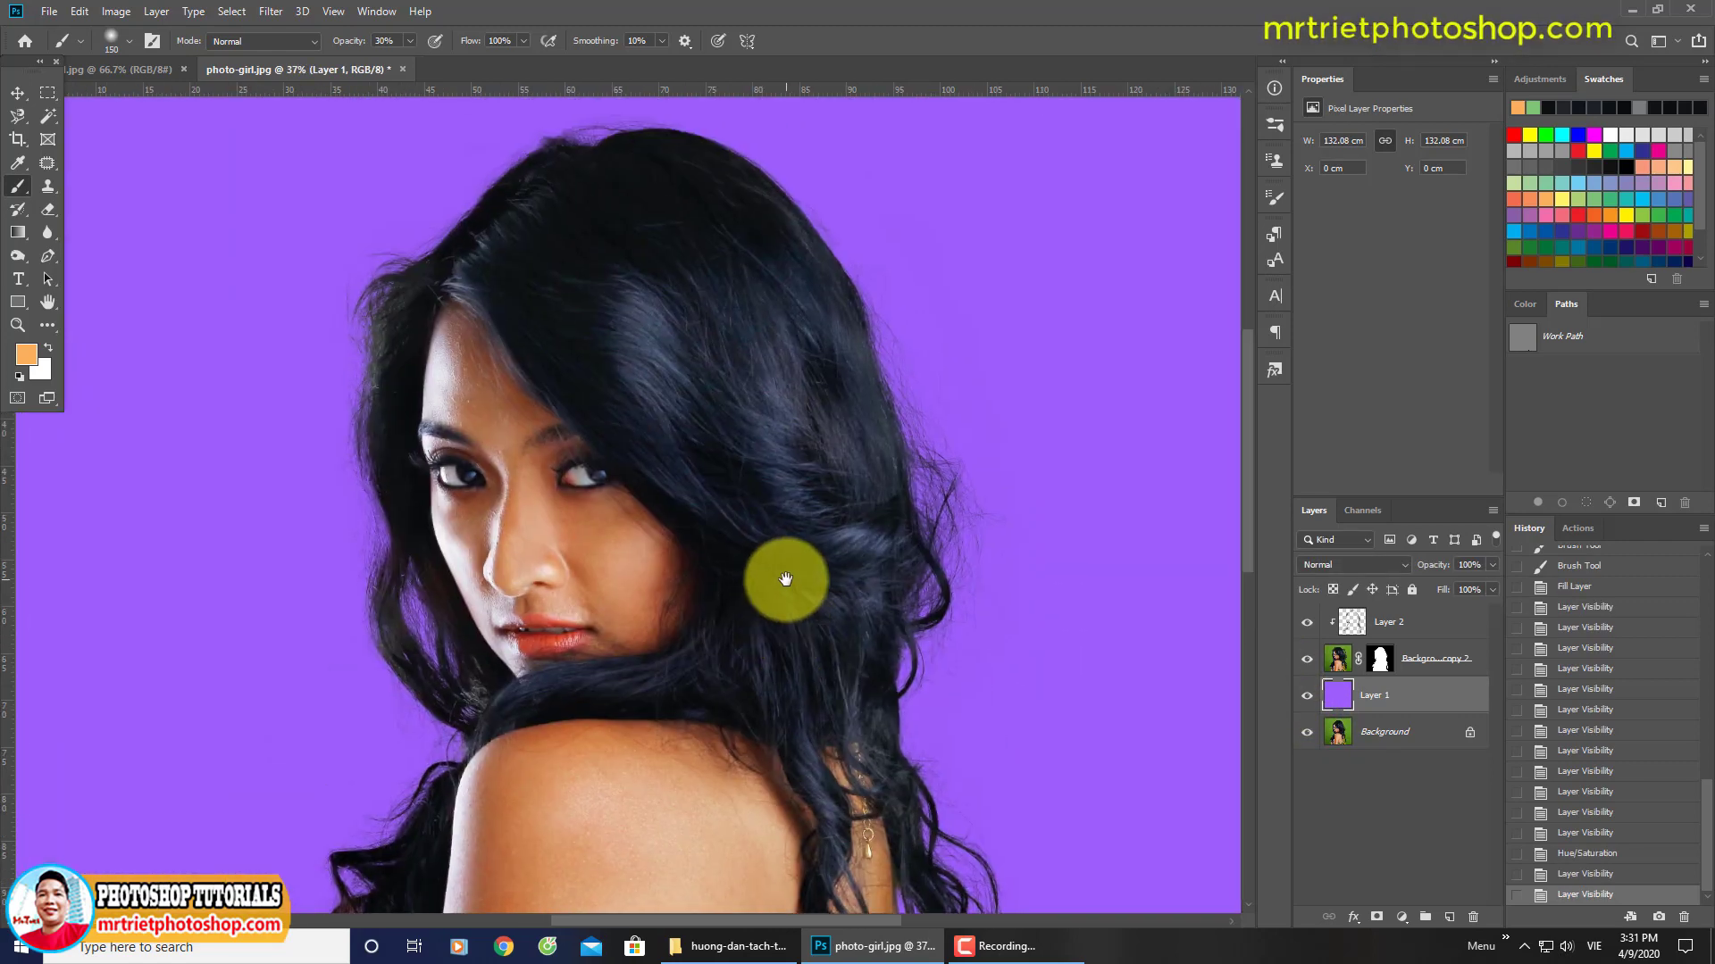
pyautogui.scroll(-1, 781, 582)
pyautogui.scroll(3, 516, 259)
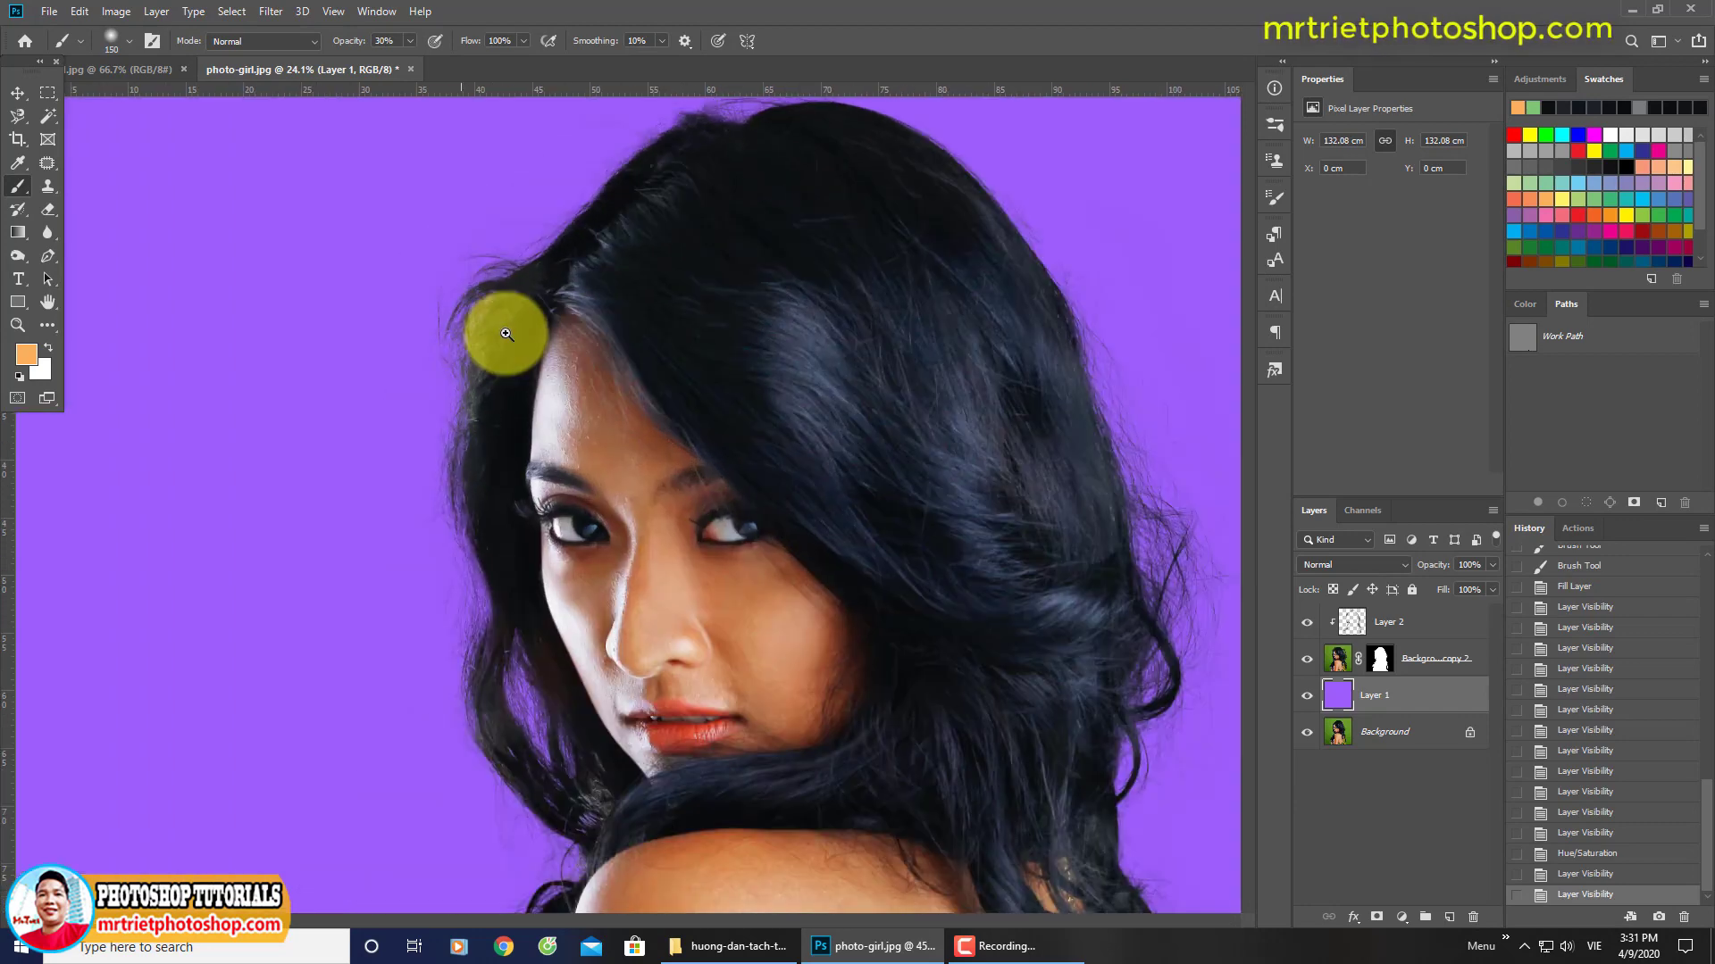
pyautogui.click(1396, 632)
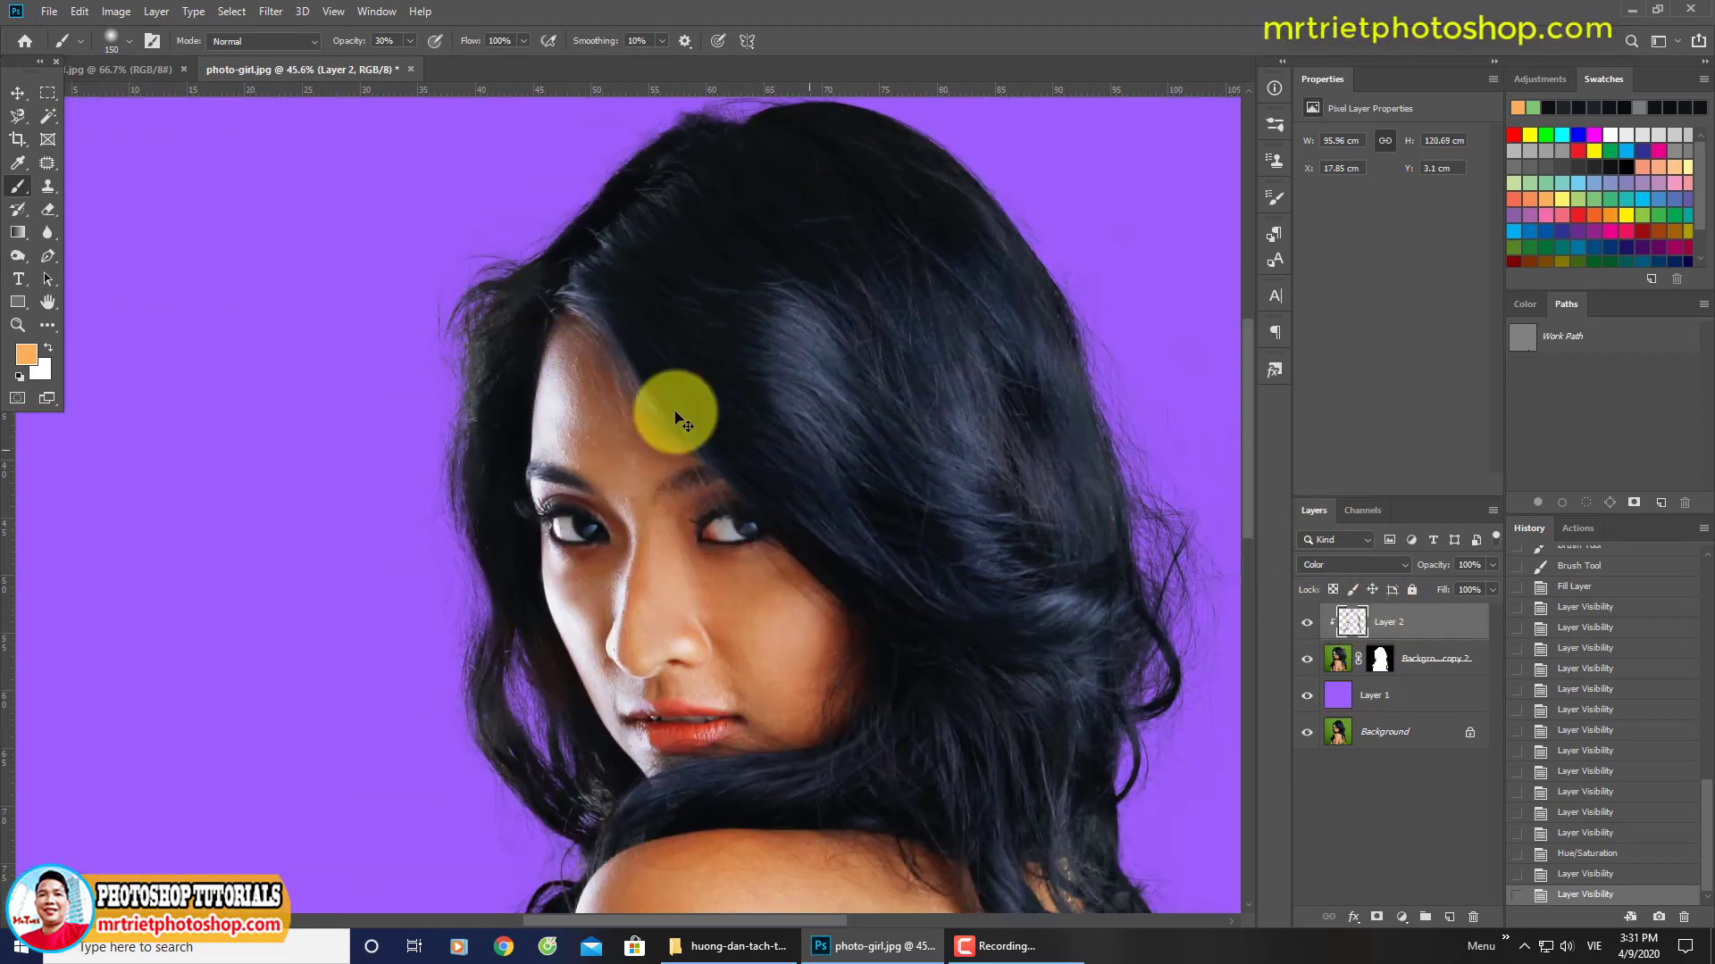
pyautogui.scroll(2, 477, 335)
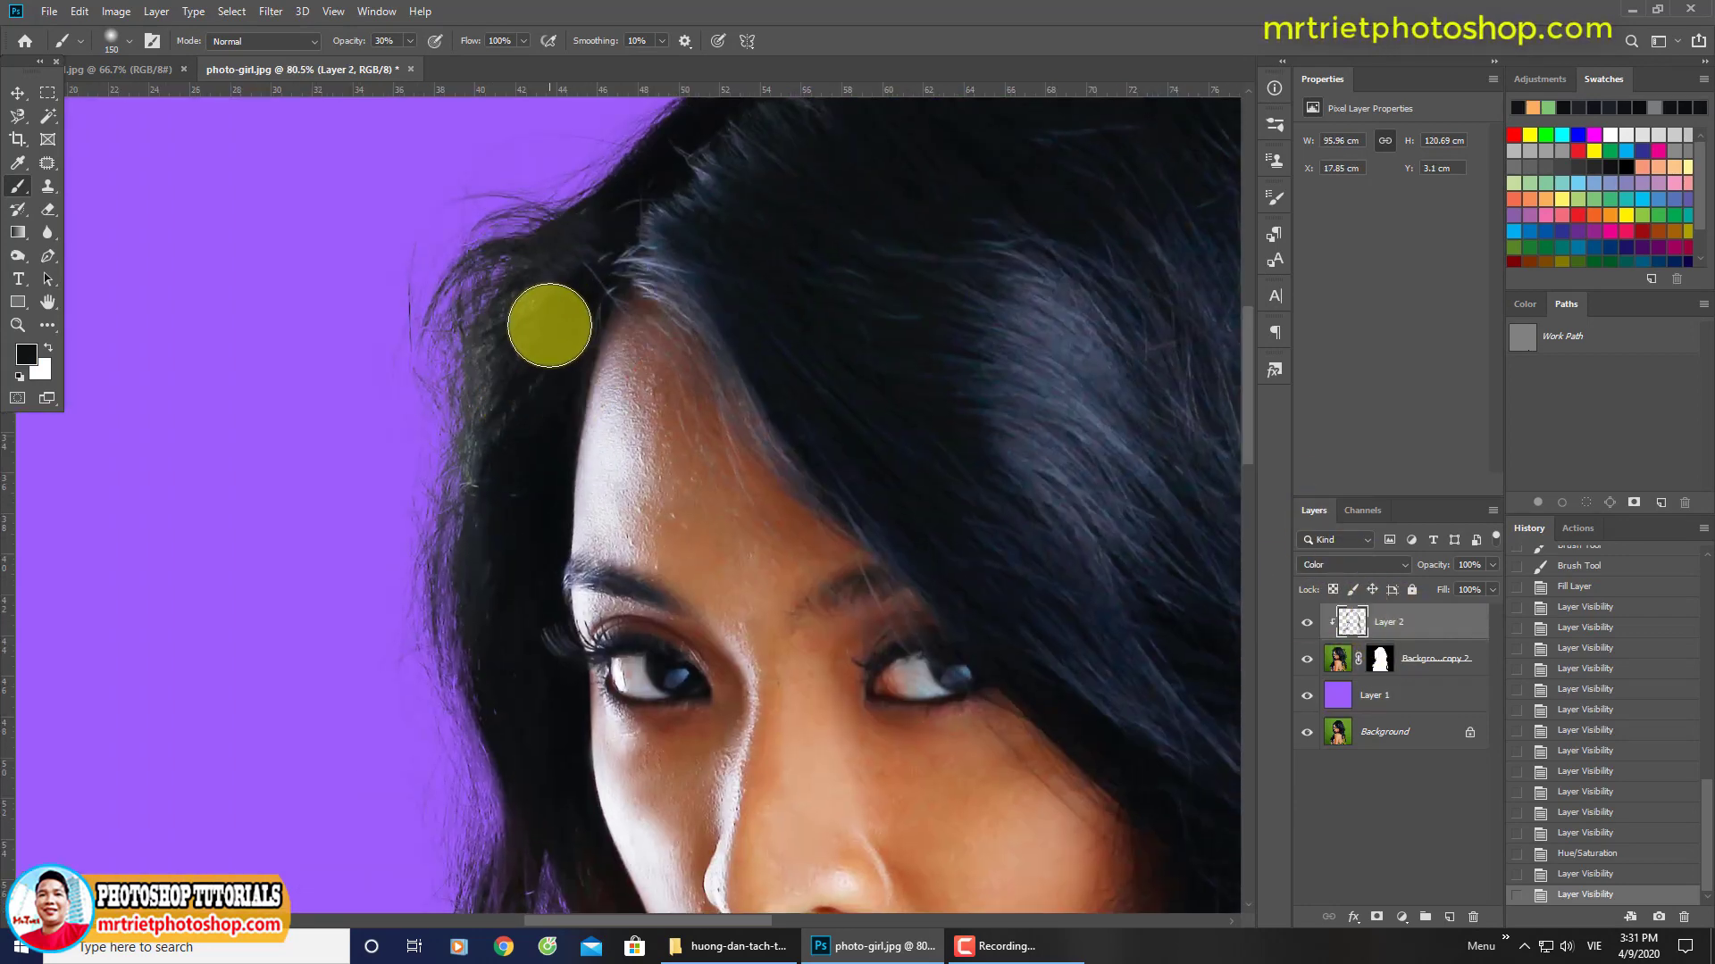
pyautogui.moveTo(549, 325); pyautogui.dragTo(544, 249)
pyautogui.moveTo(479, 372)
pyautogui.mouseDown()
pyautogui.moveTo(444, 459)
pyautogui.moveTo(440, 568)
pyautogui.moveTo(528, 230)
pyautogui.moveTo(498, 425)
pyautogui.moveTo(593, 223)
pyautogui.moveTo(478, 374)
pyautogui.moveTo(436, 536)
pyautogui.moveTo(513, 199)
pyautogui.mouseUp()
# Step: Fit the view, select purple Layer 1, and bring up the background.jpg poppy-field document
pyautogui.hotkey('ctrl', '0')
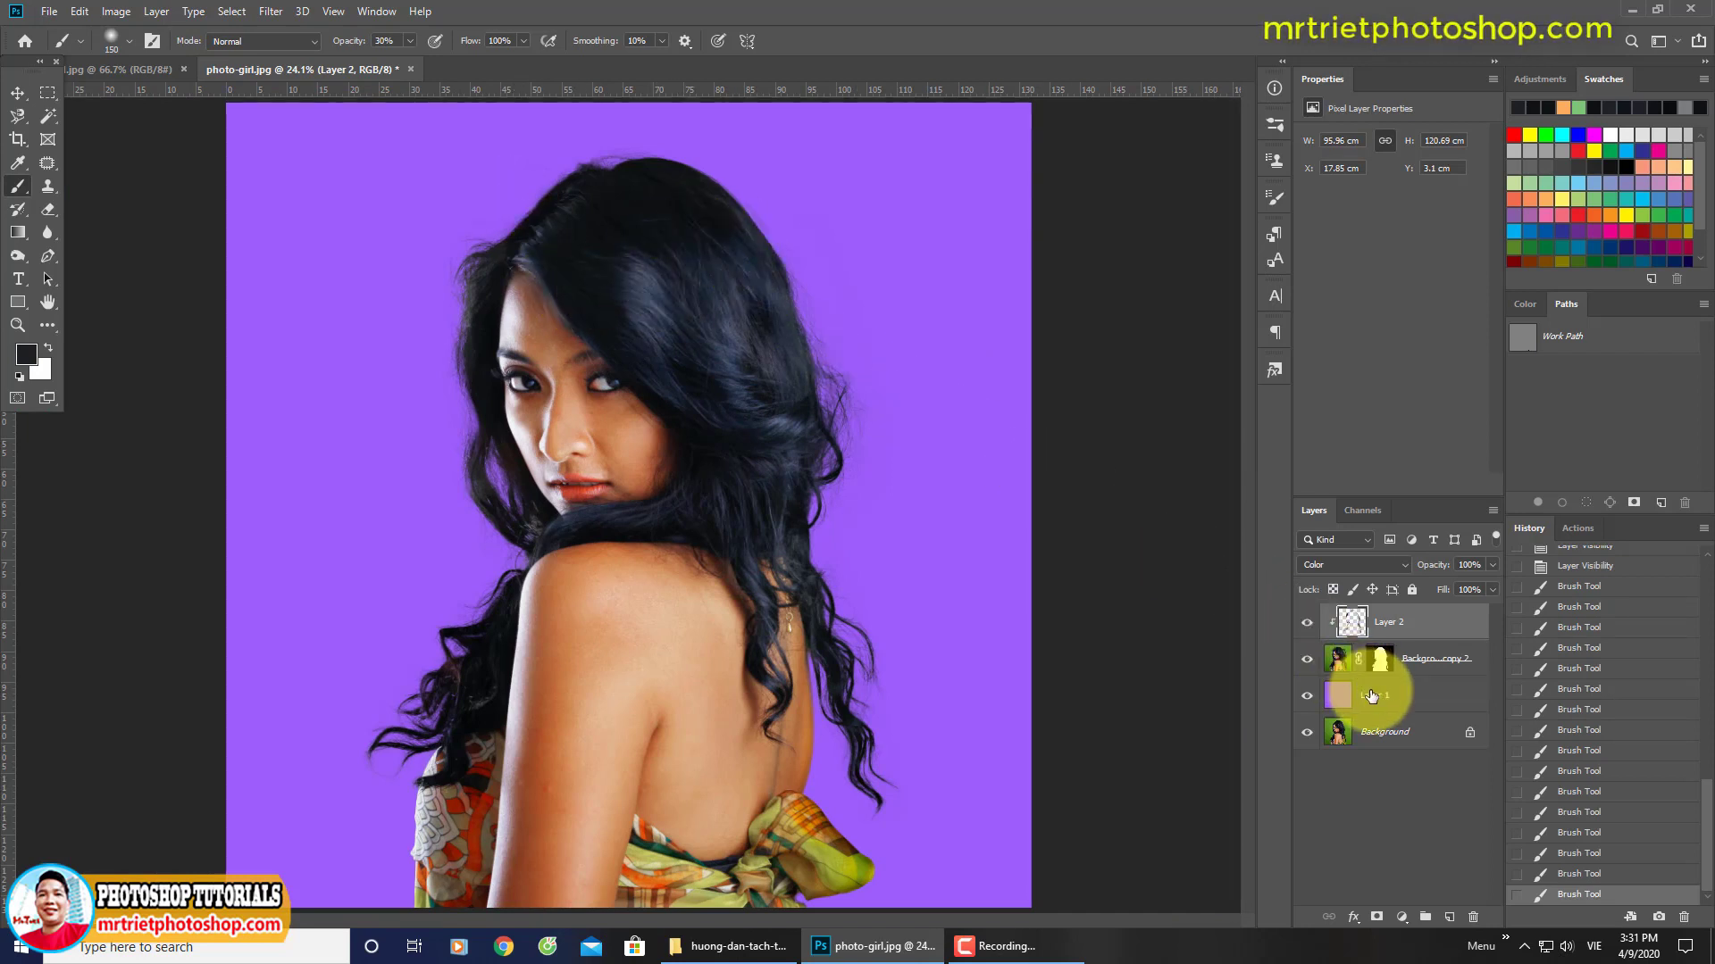
pyautogui.click(1370, 696)
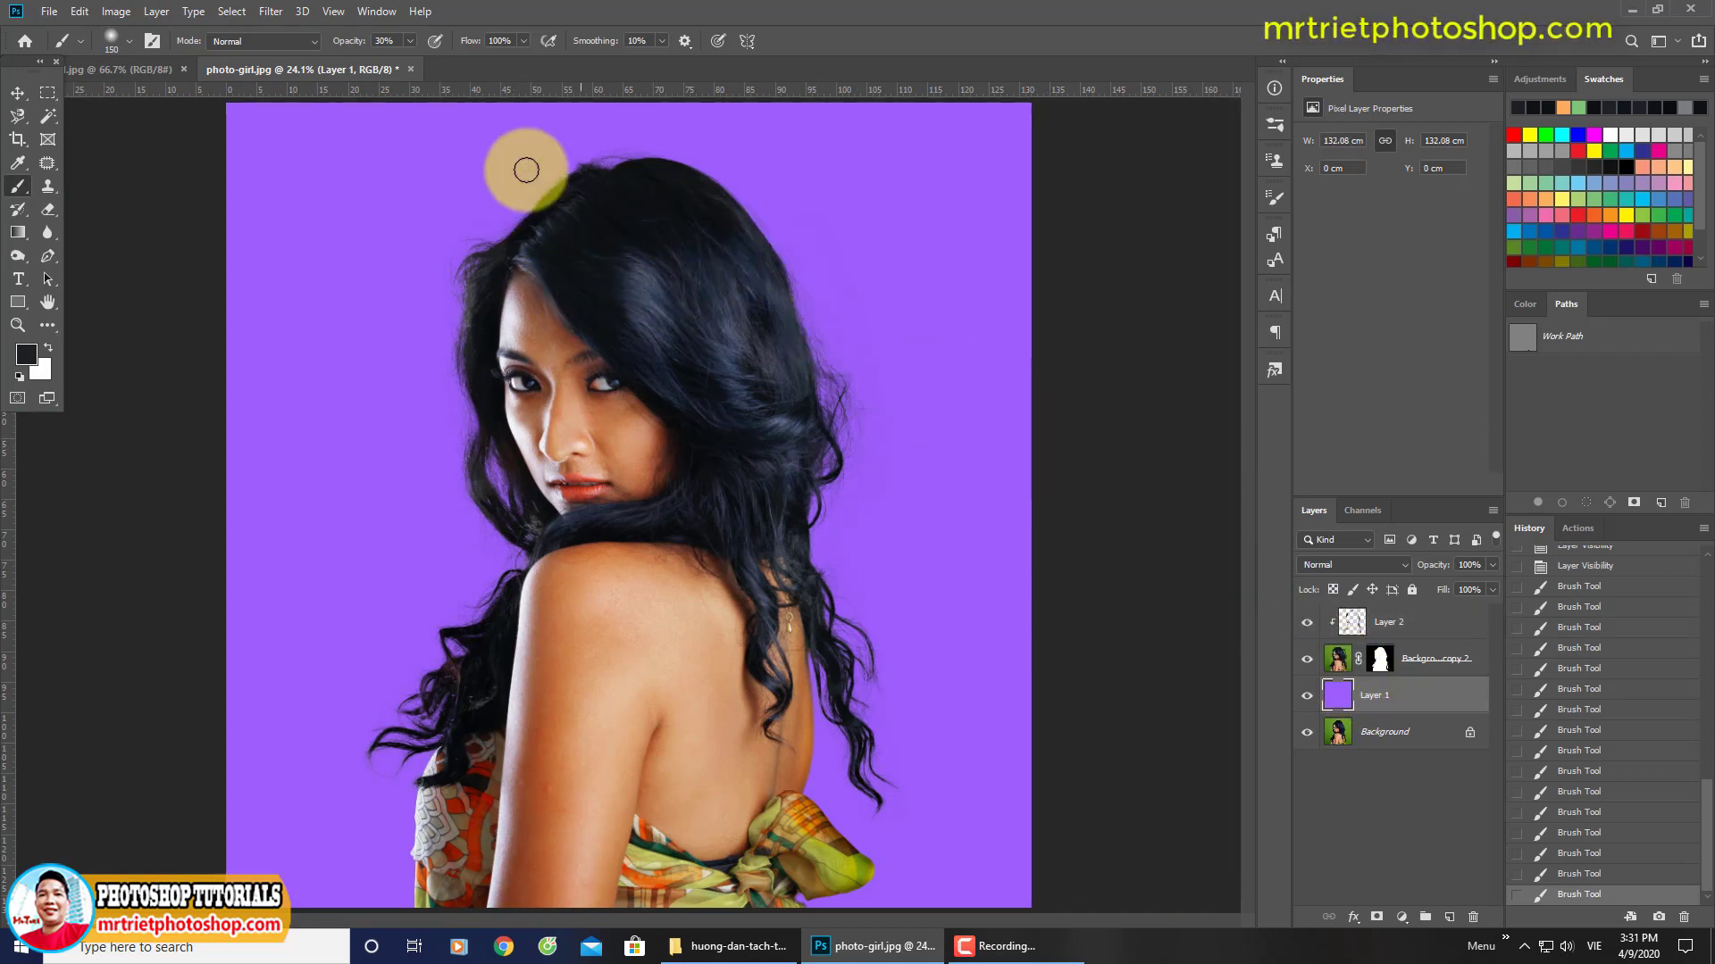
pyautogui.click(125, 69)
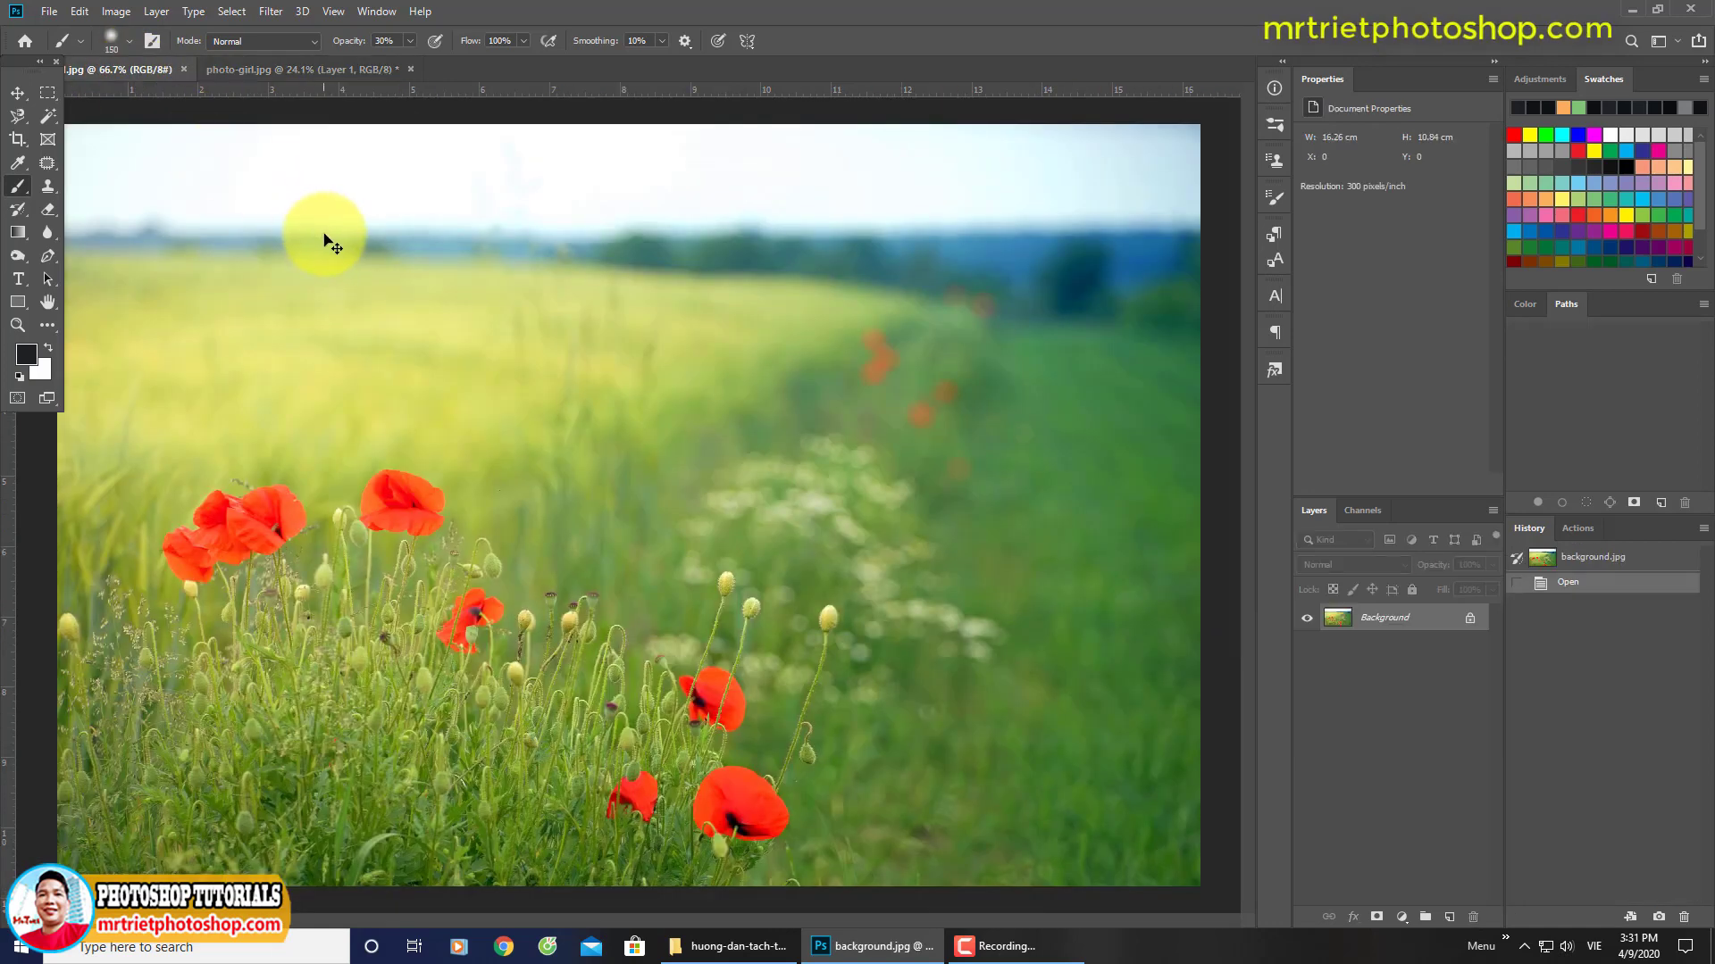
# Step: Paste the whole poppy-field image into the woman's photo as a new layer
pyautogui.hotkey('ctrl', 'a')
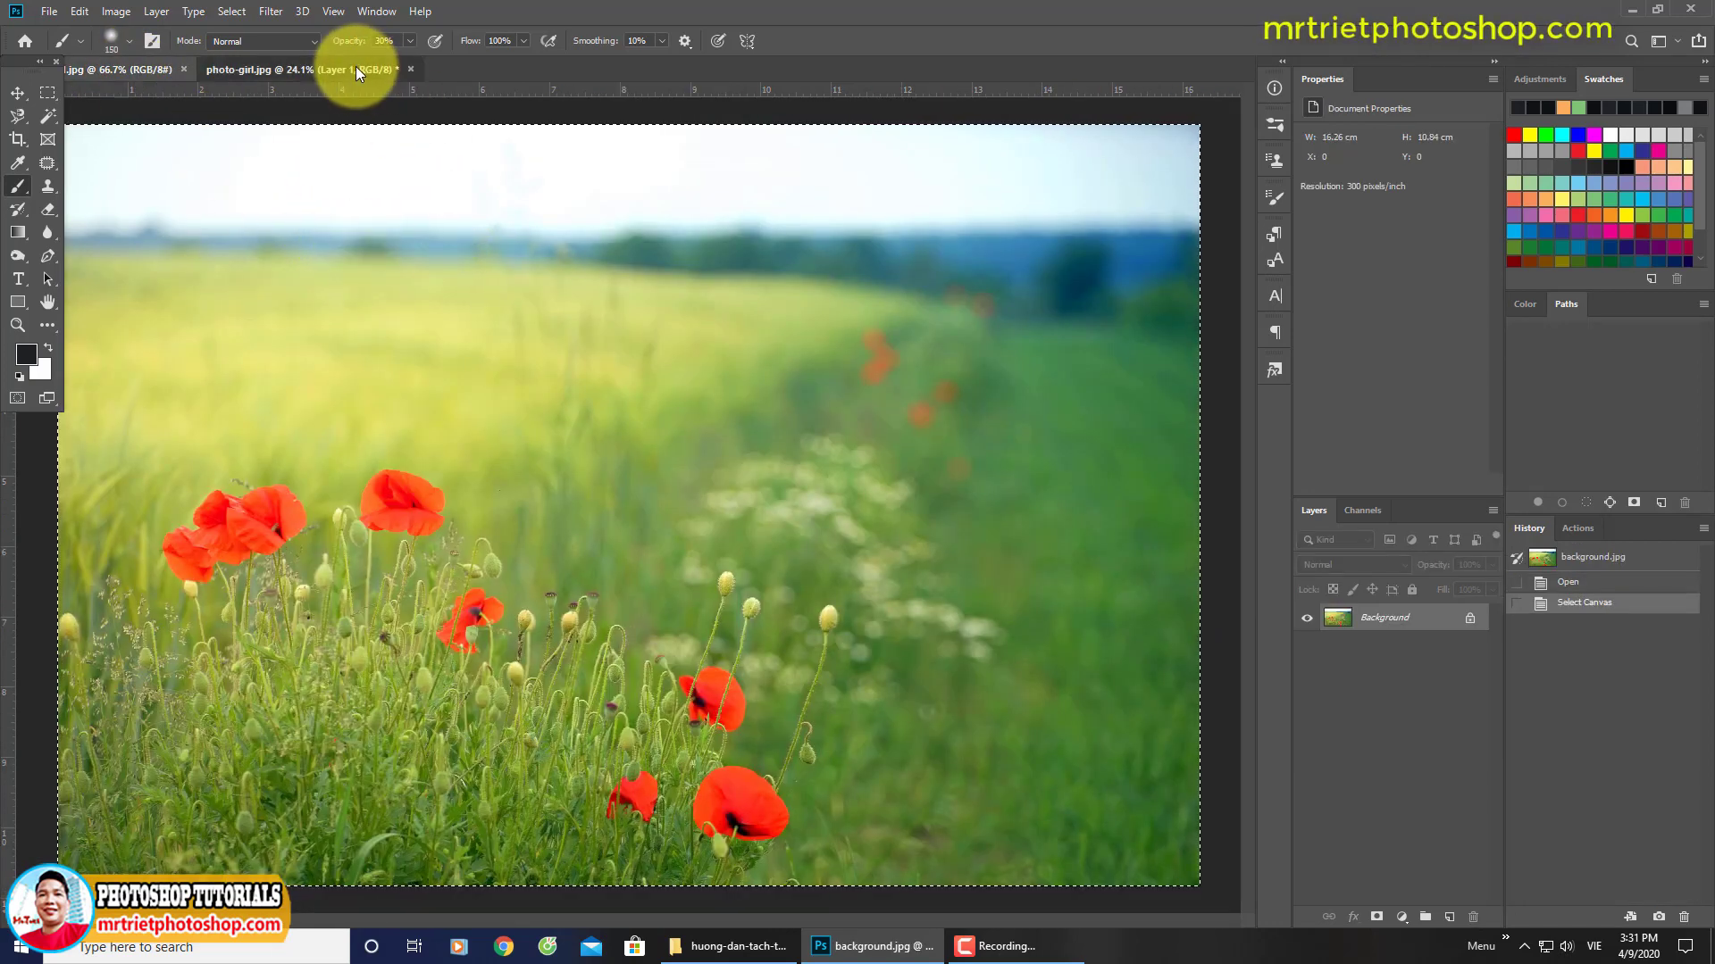
pyautogui.click(351, 69)
pyautogui.keyDown('alt'); pyautogui.click(1335, 640); pyautogui.keyUp('alt')
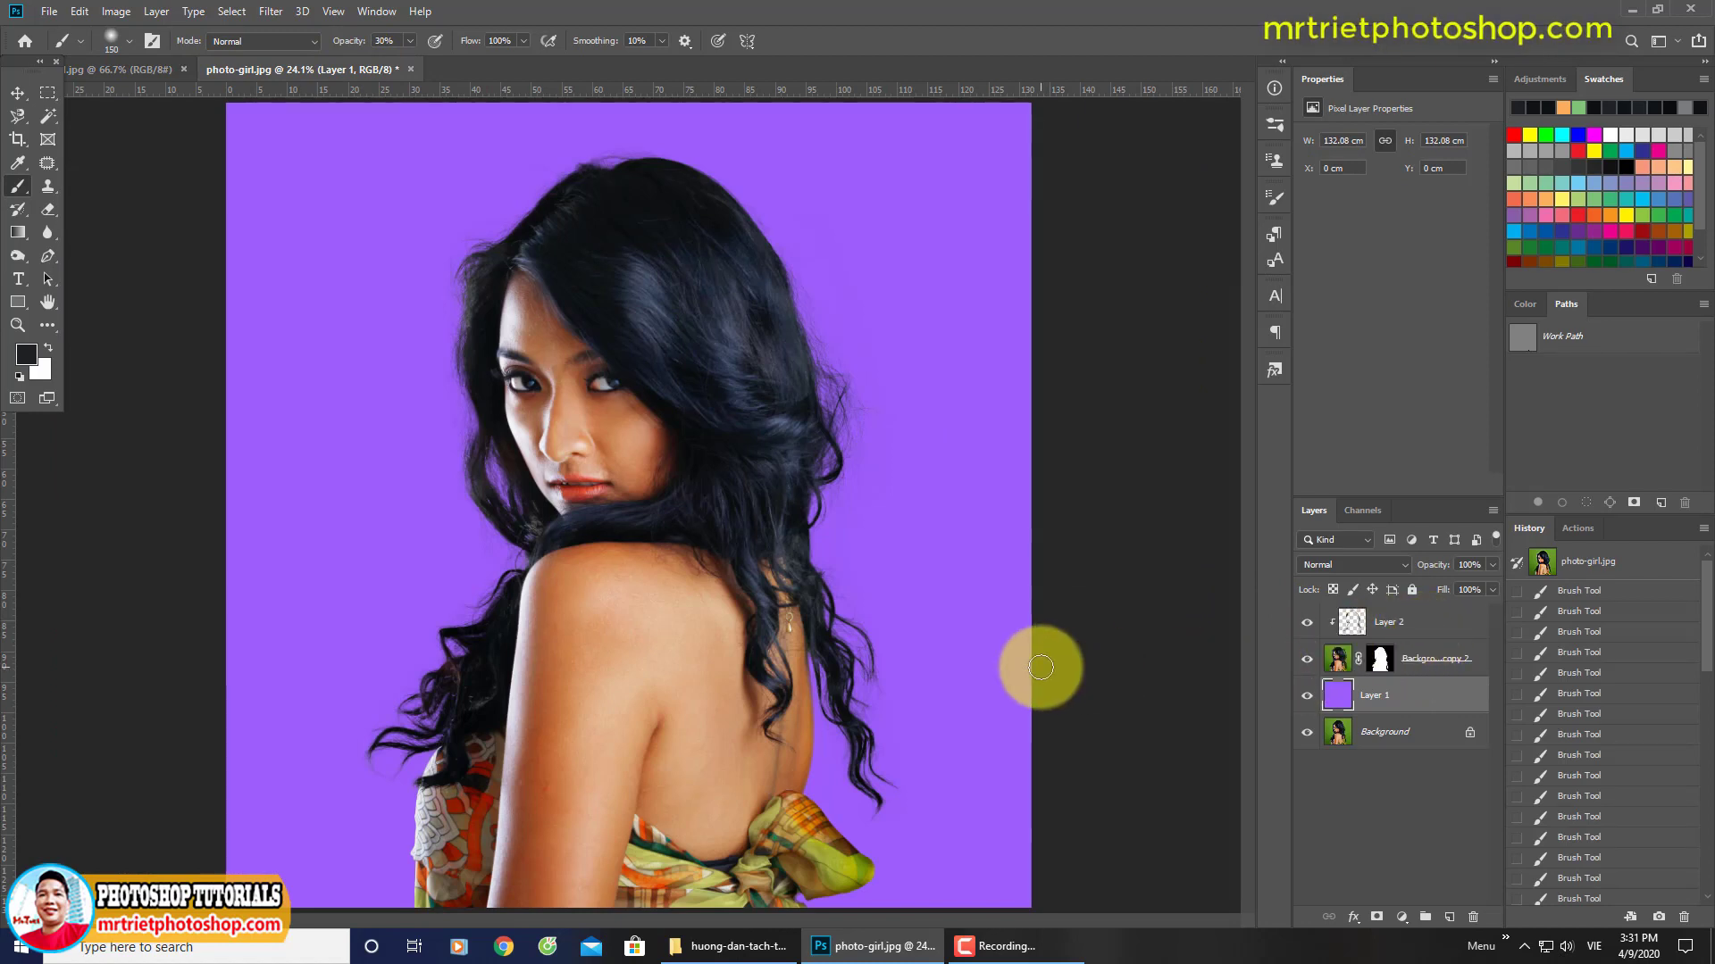
pyautogui.hotkey('ctrl', 'v')
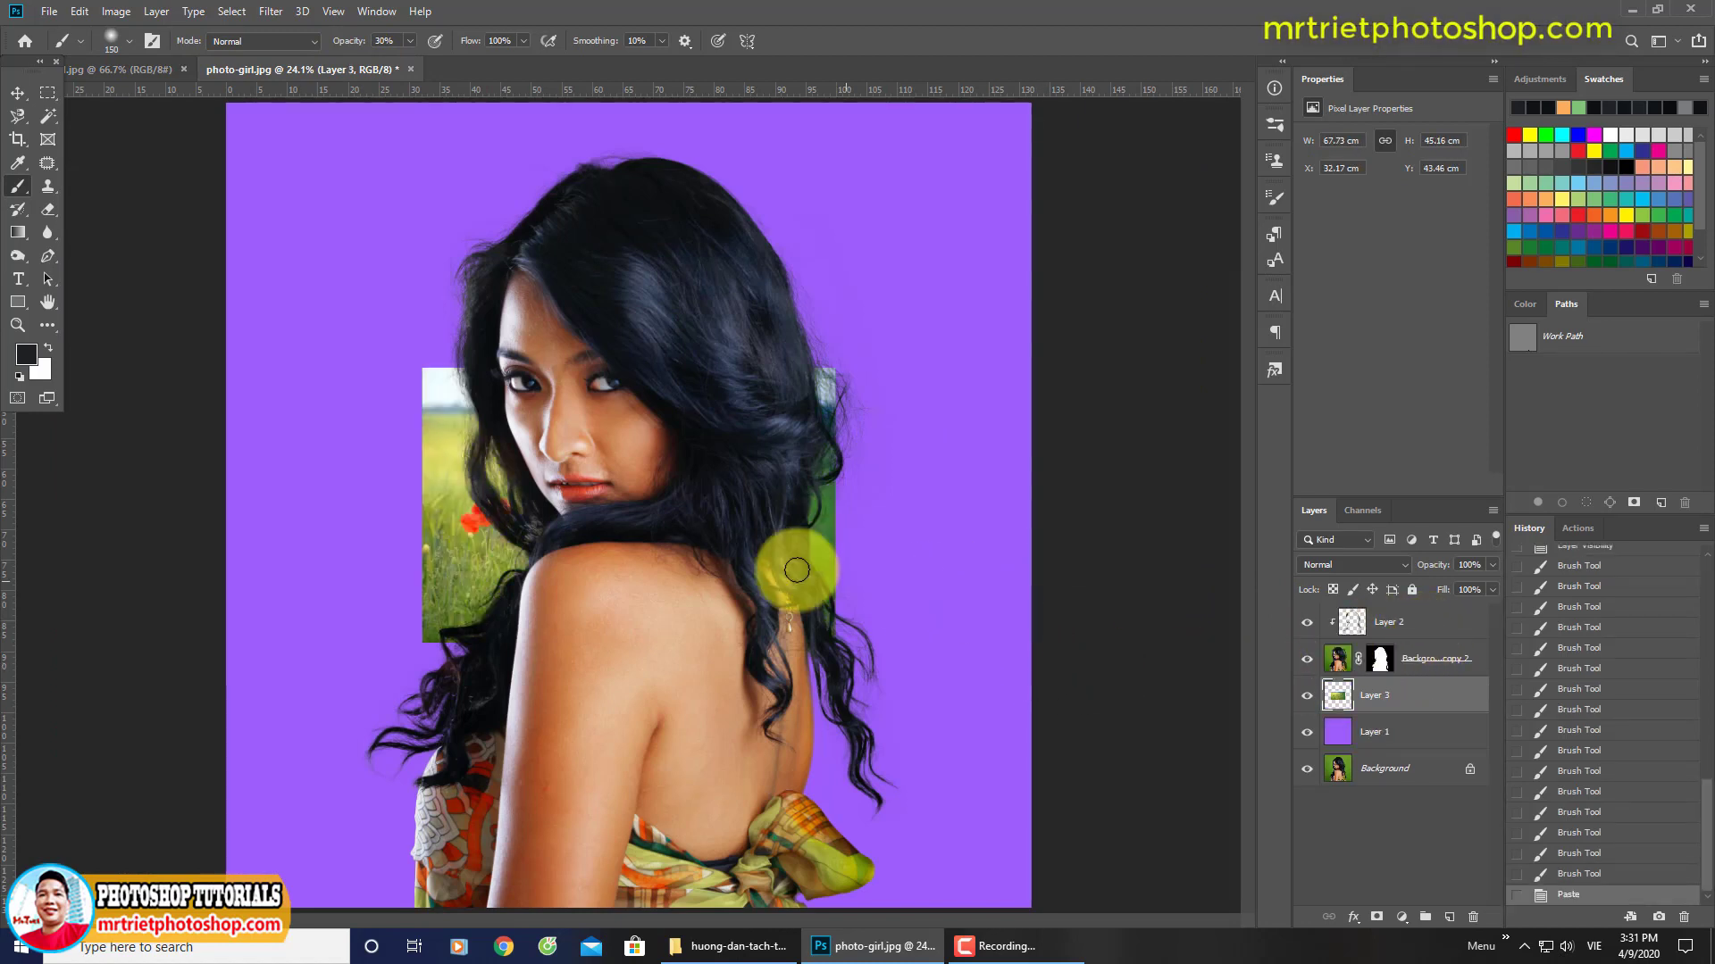
pyautogui.hotkey('ctrl', '-')
pyautogui.hotkey('ctrl', '-')
# Step: Free Transform the poppy-field Layer 3 so it covers the entire canvas
pyautogui.hotkey('ctrl', 't')
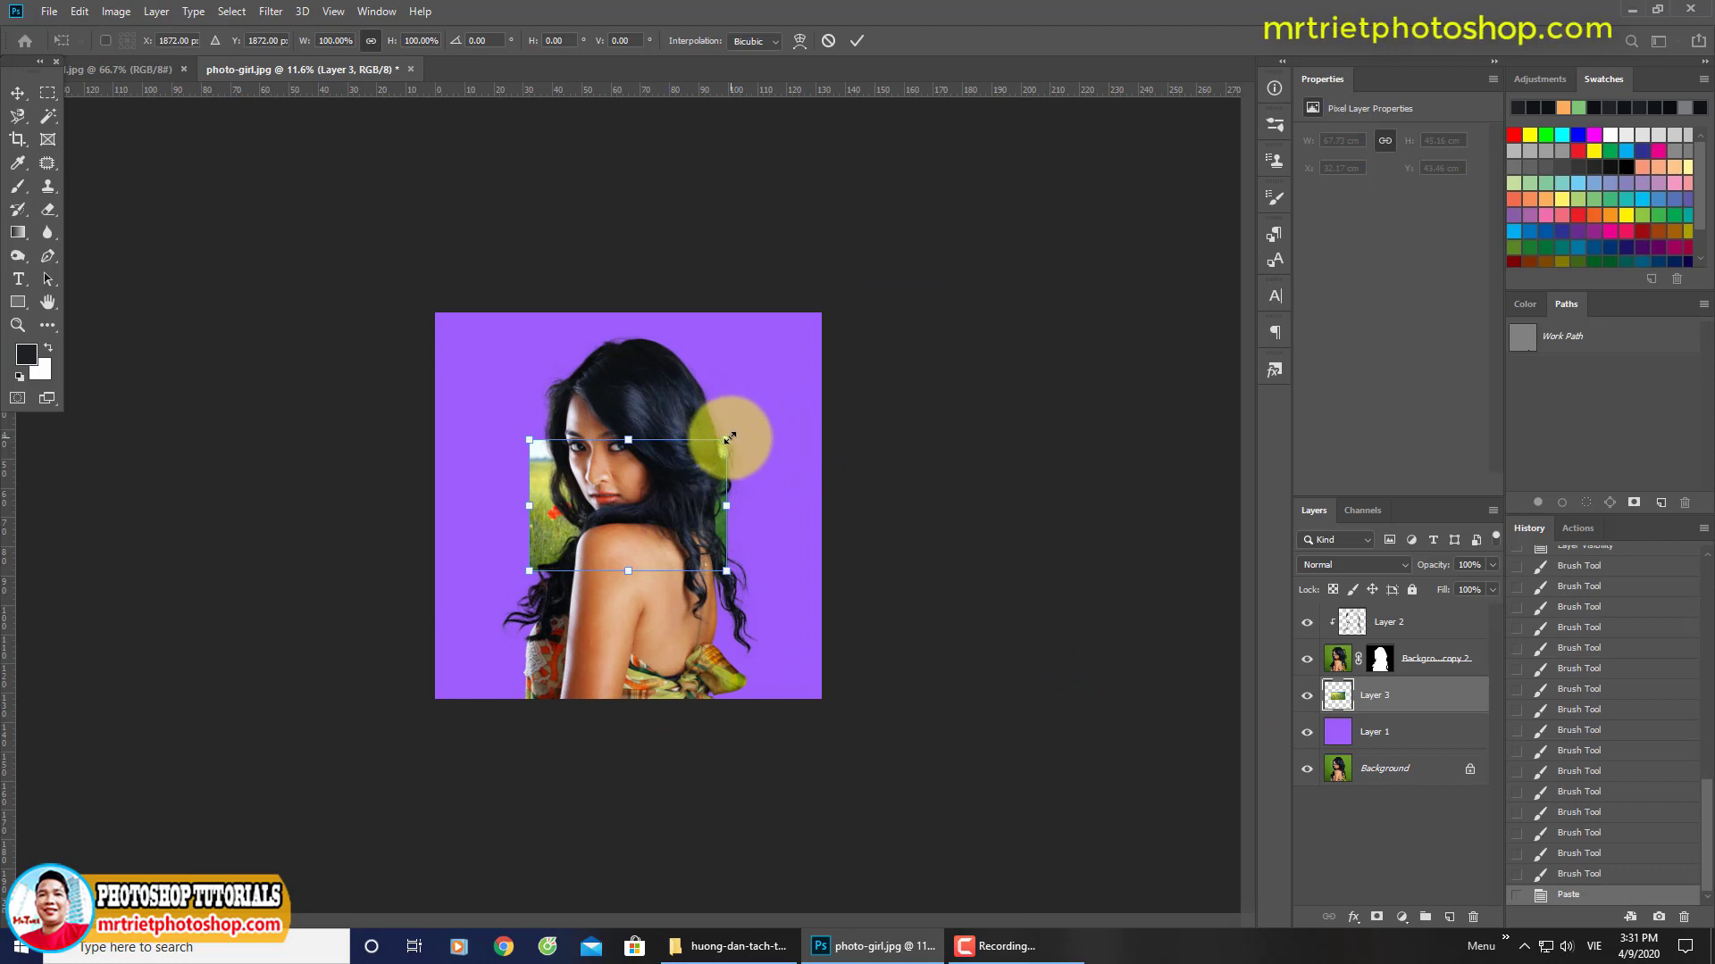
pyautogui.moveTo(729, 437); pyautogui.dragTo(1033, 230)
pyautogui.moveTo(742, 400); pyautogui.dragTo(614, 417)
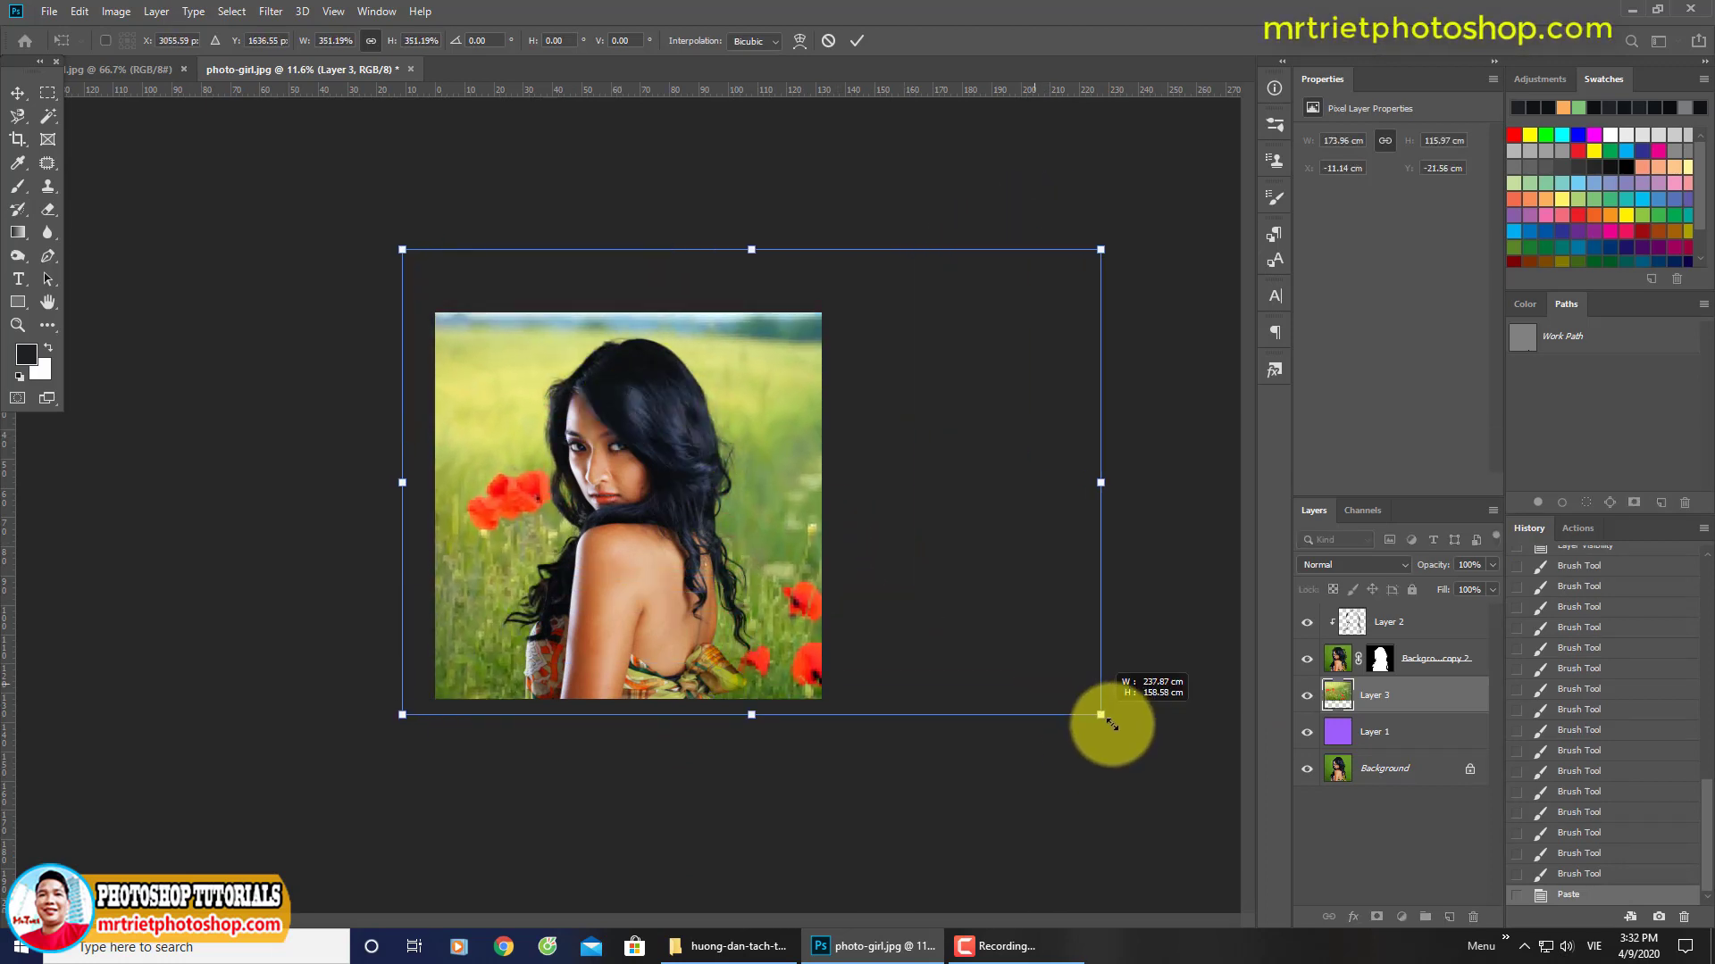
pyautogui.moveTo(911, 588); pyautogui.dragTo(1108, 720)
pyautogui.moveTo(769, 636)
pyautogui.mouseDown()
pyautogui.moveTo(727, 614)
pyautogui.moveTo(736, 642)
pyautogui.mouseUp()
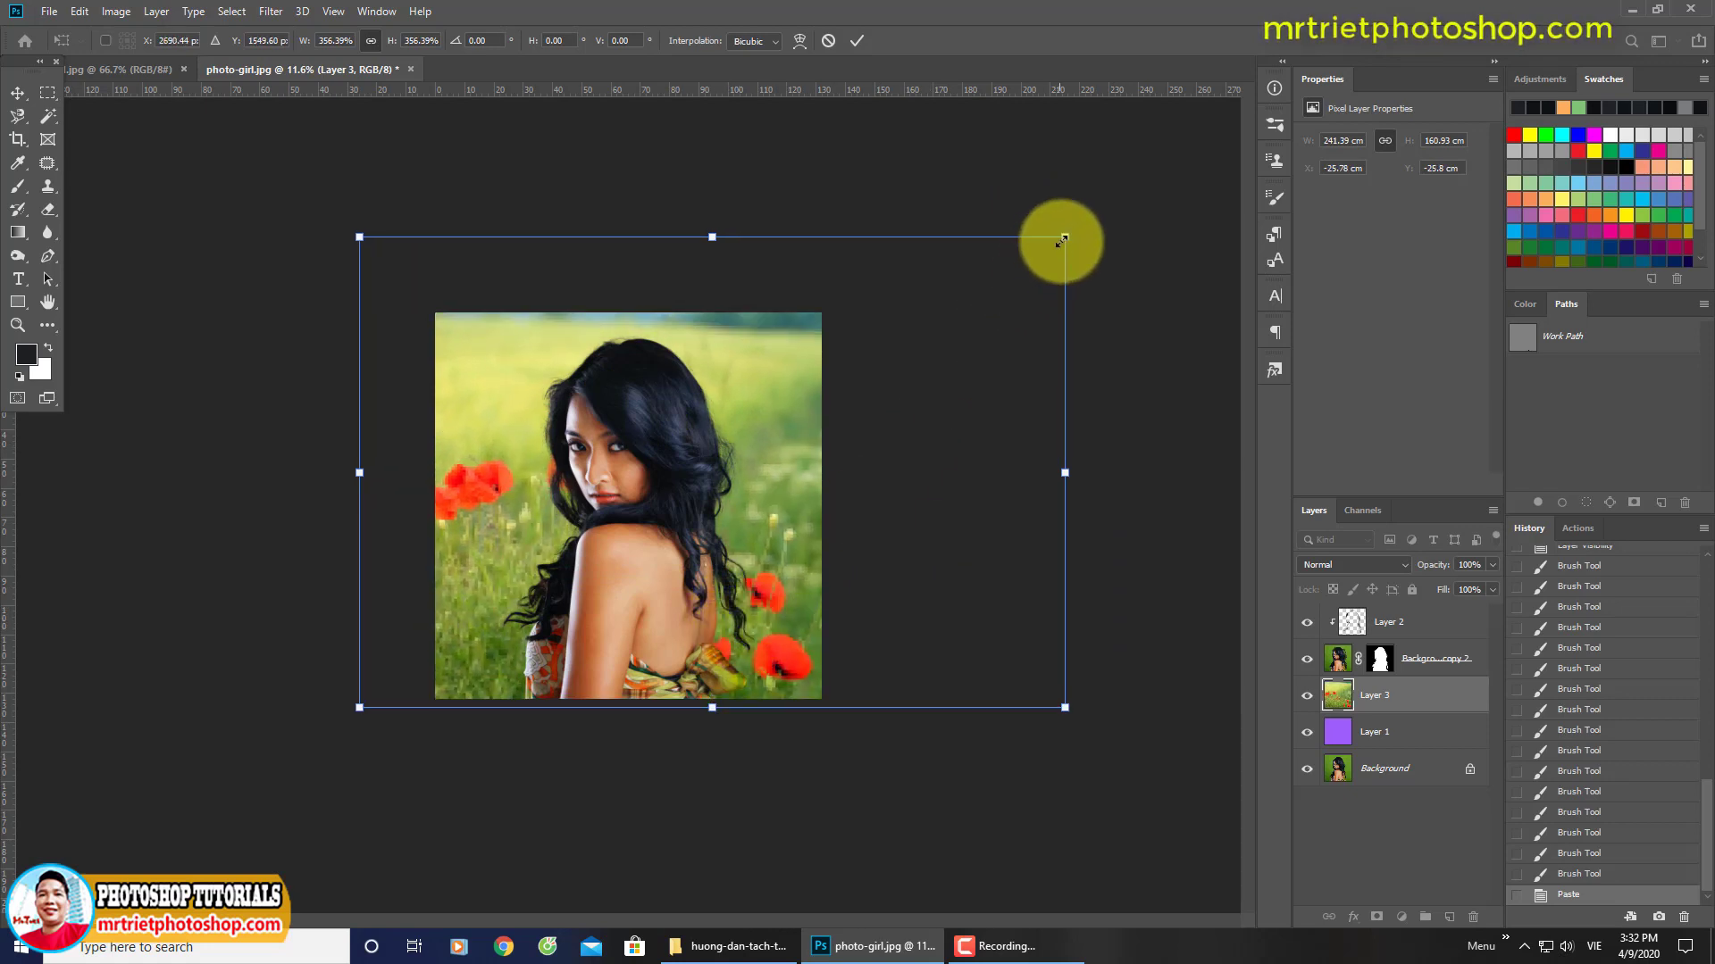
pyautogui.moveTo(1062, 239); pyautogui.dragTo(1101, 212)
pyautogui.moveTo(766, 428); pyautogui.dragTo(768, 436)
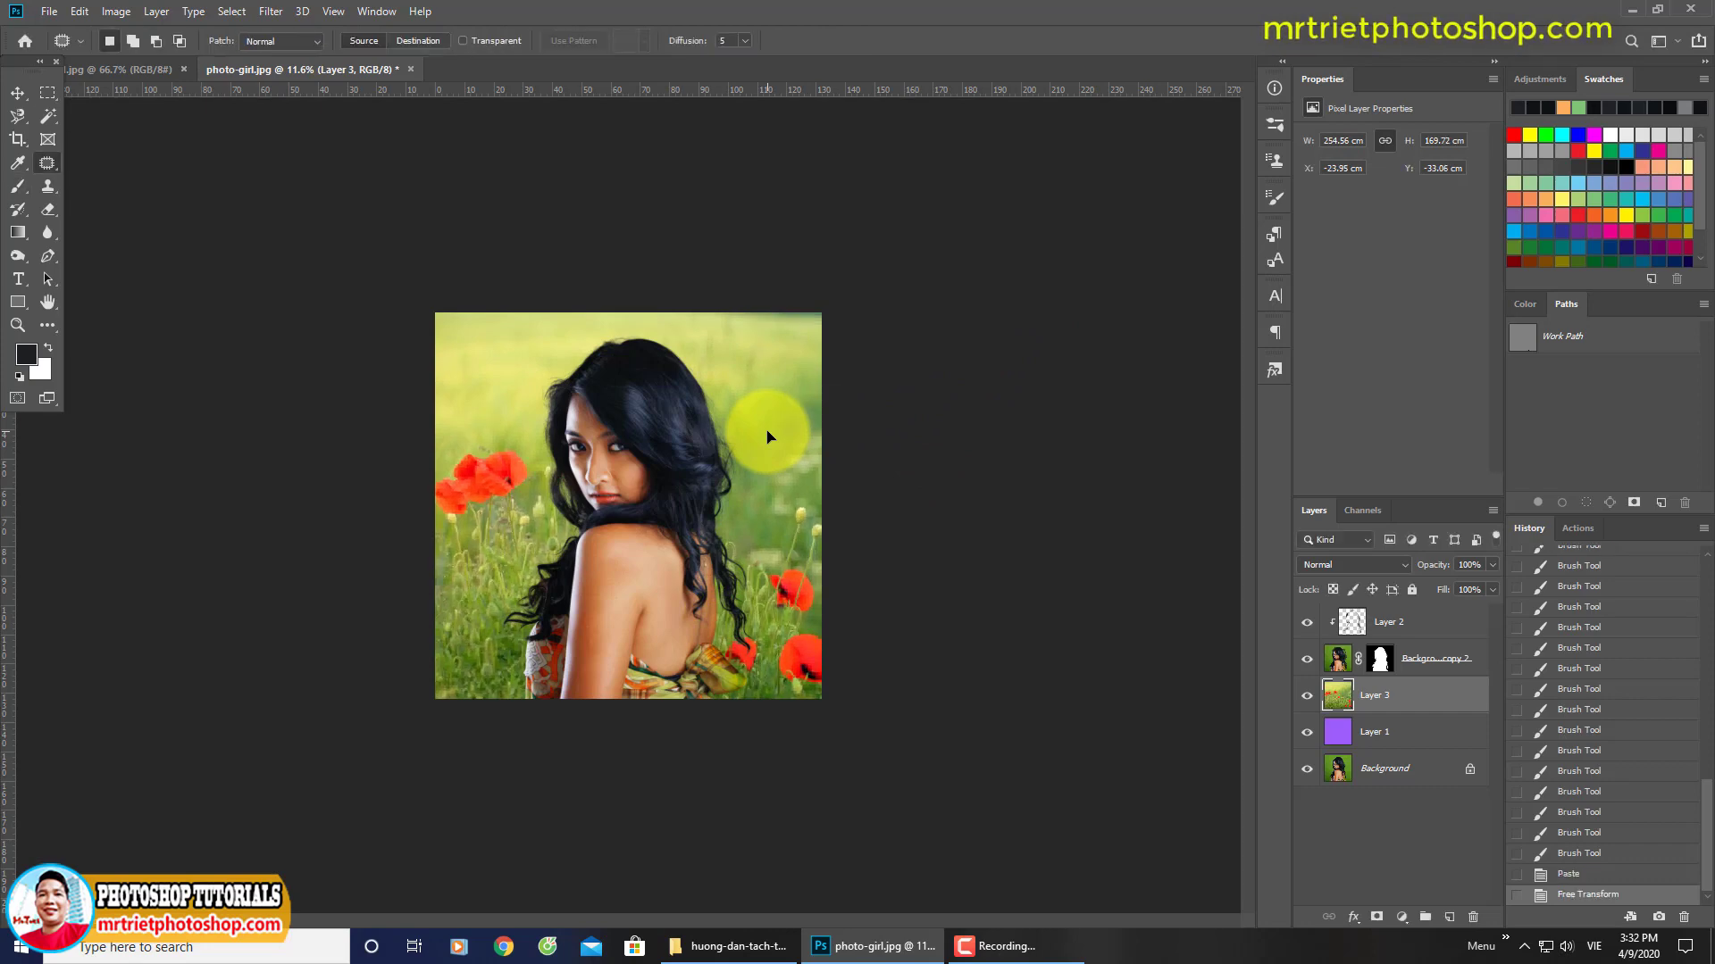
pyautogui.hotkey('ctrl', '0')
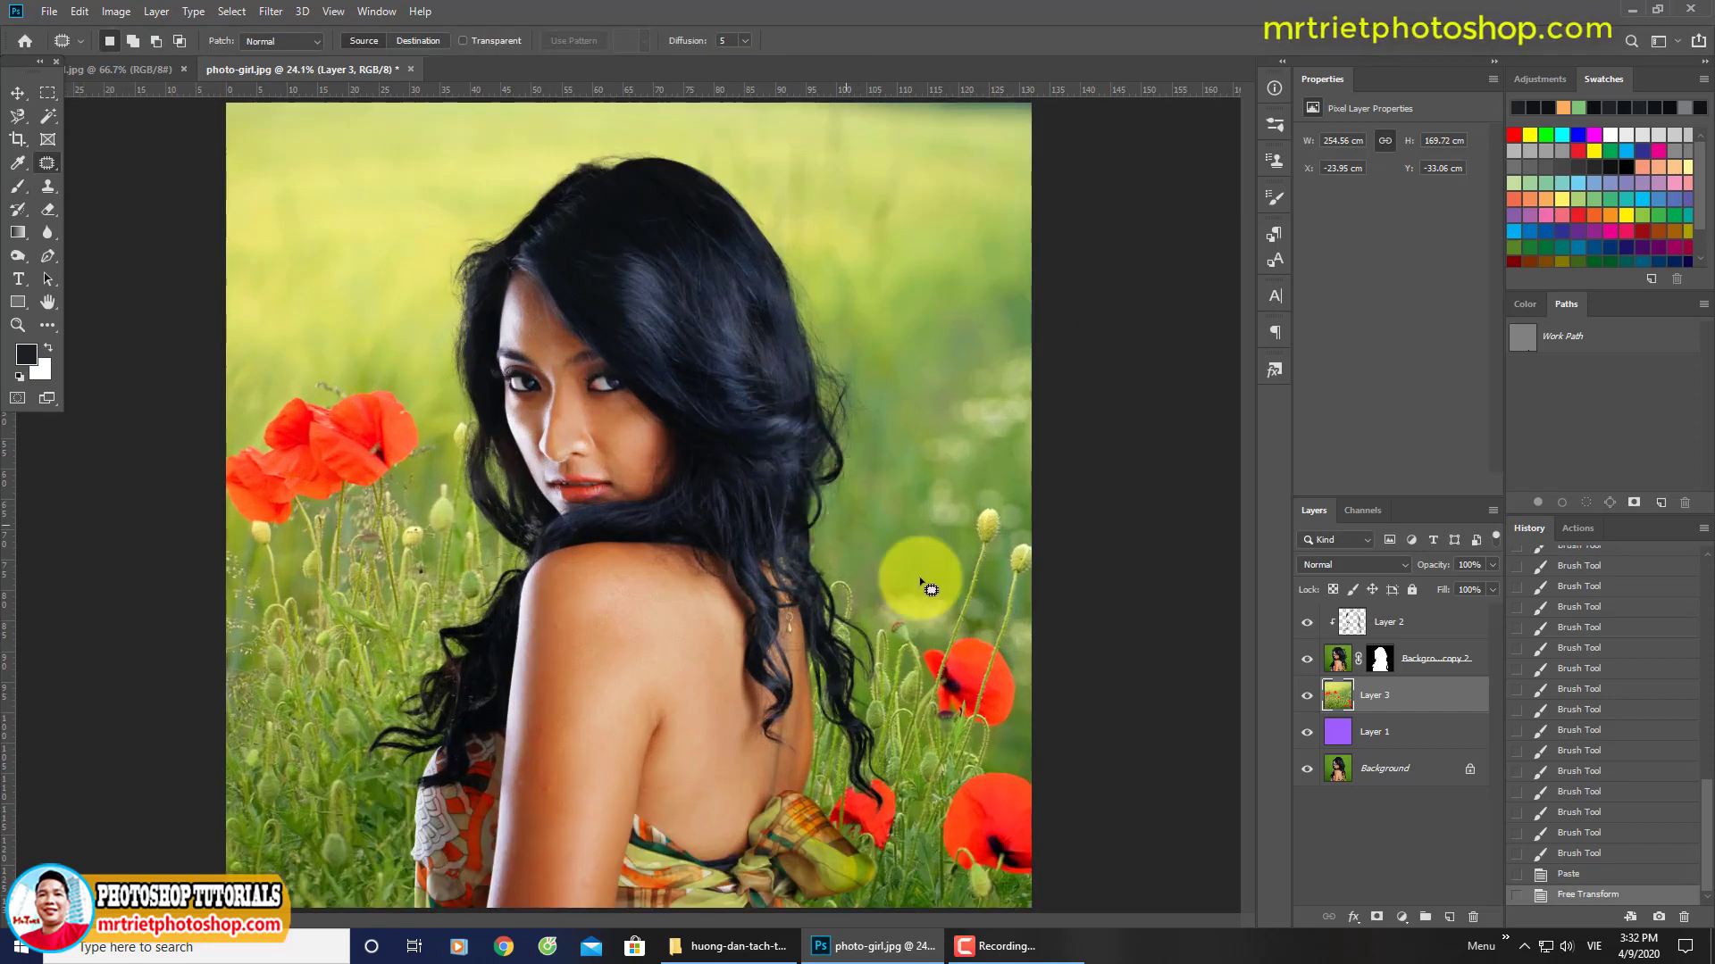
# Step: Compare the composite with and without the poppy field, then select Layer 2 for an adjustment
pyautogui.click(1308, 701)
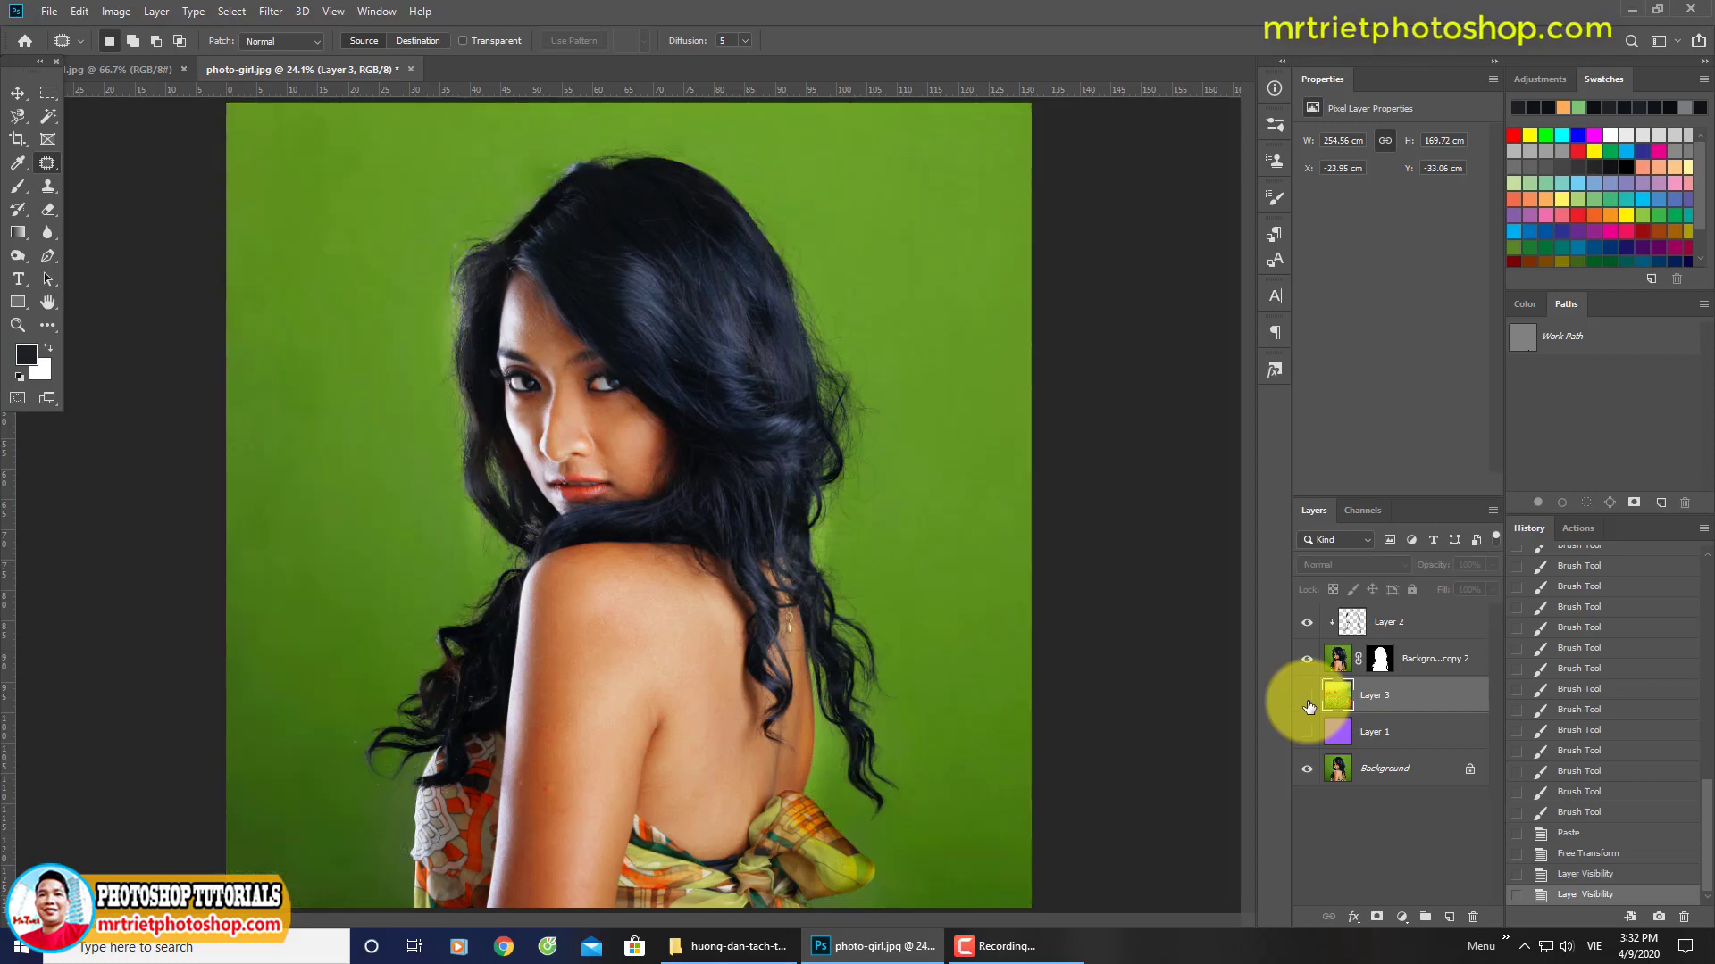
pyautogui.click(1308, 701)
pyautogui.click(1307, 701)
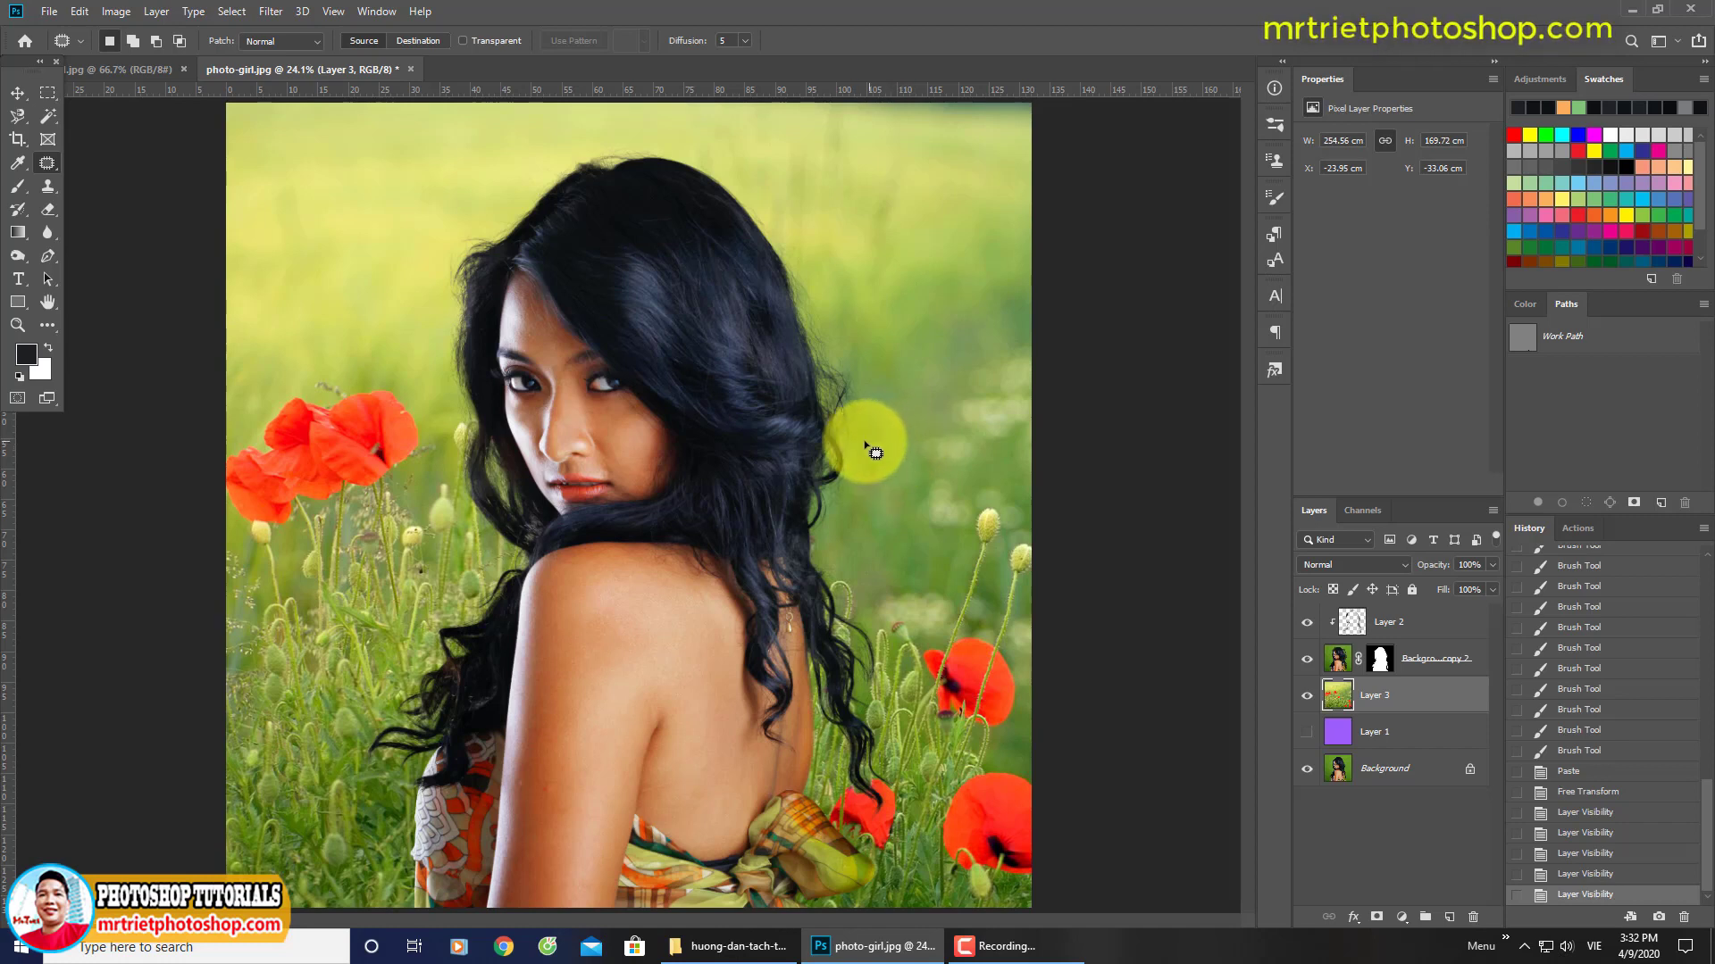
pyautogui.click(1368, 611)
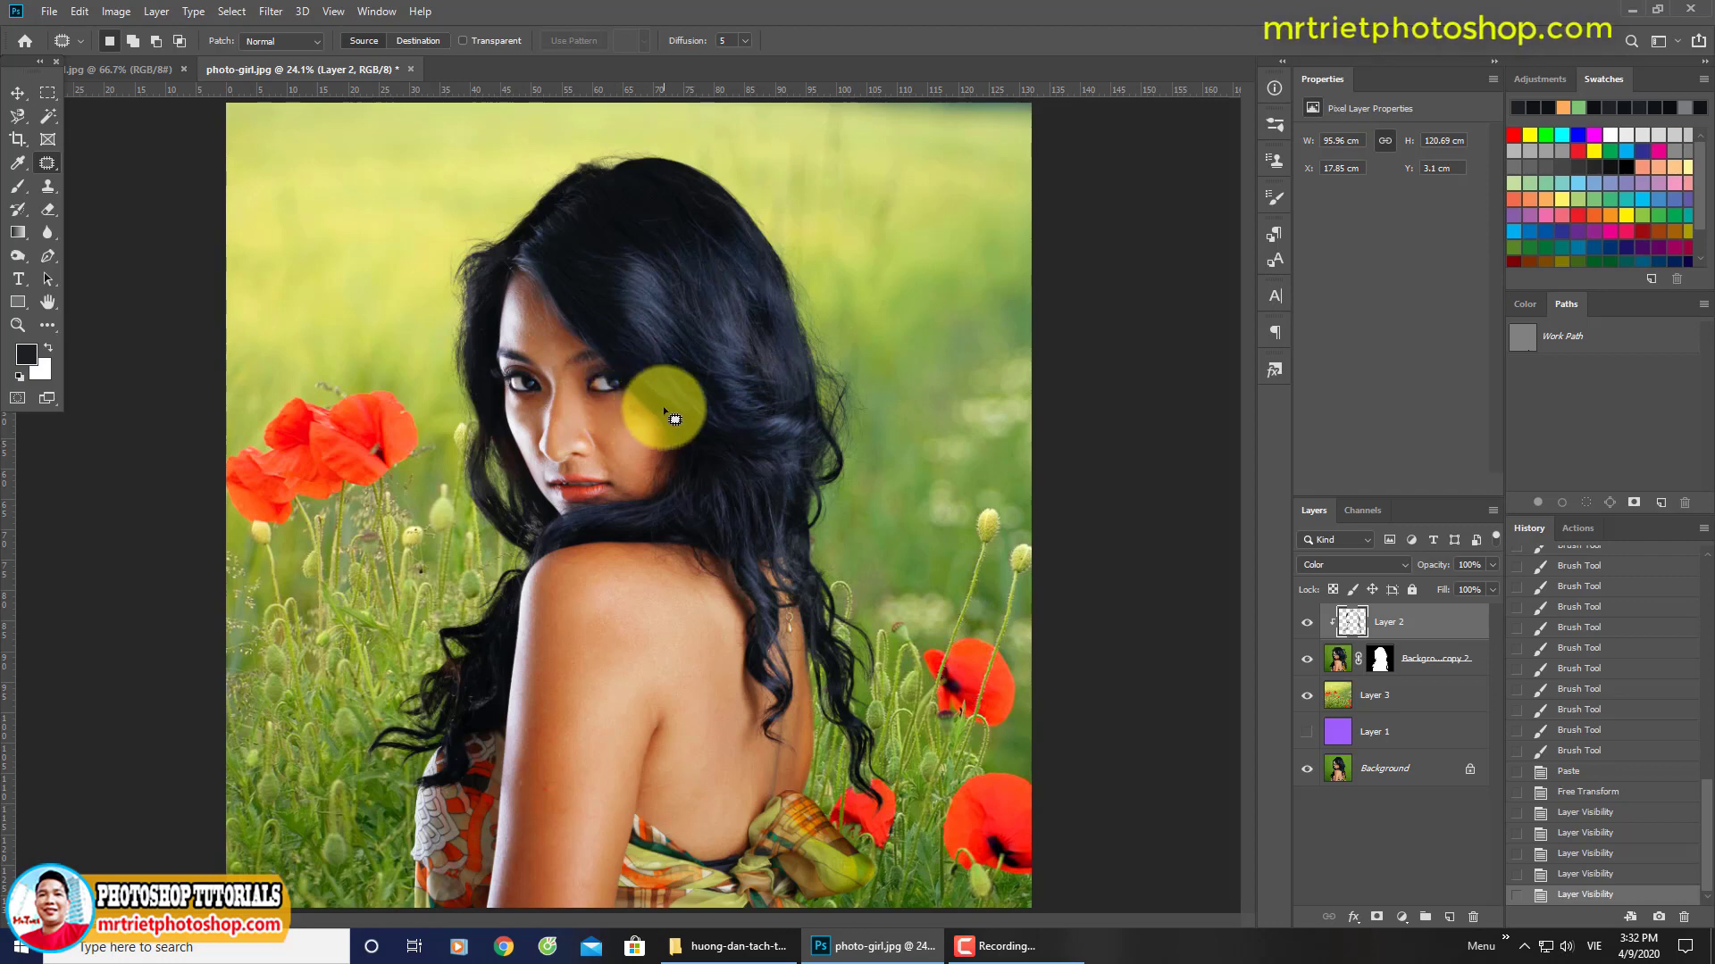
pyautogui.click(1401, 915)
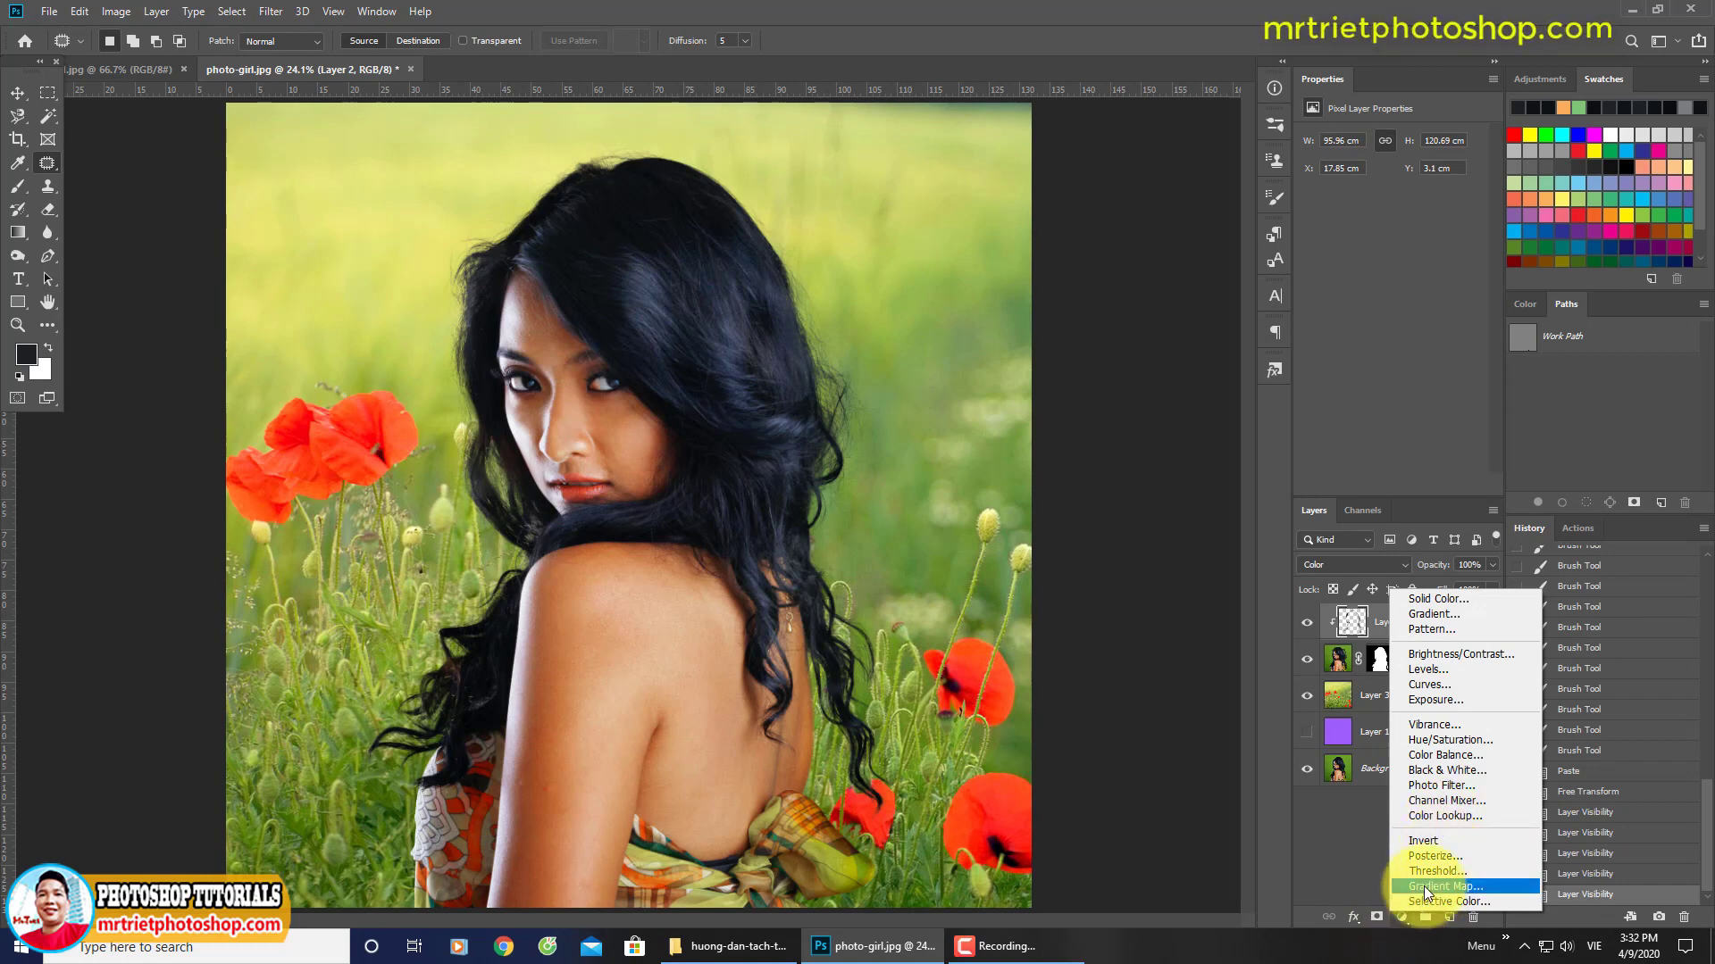
# Step: Add a Photo Filter adjustment set to a custom colour, discarding a first sampled colour
pyautogui.click(1448, 790)
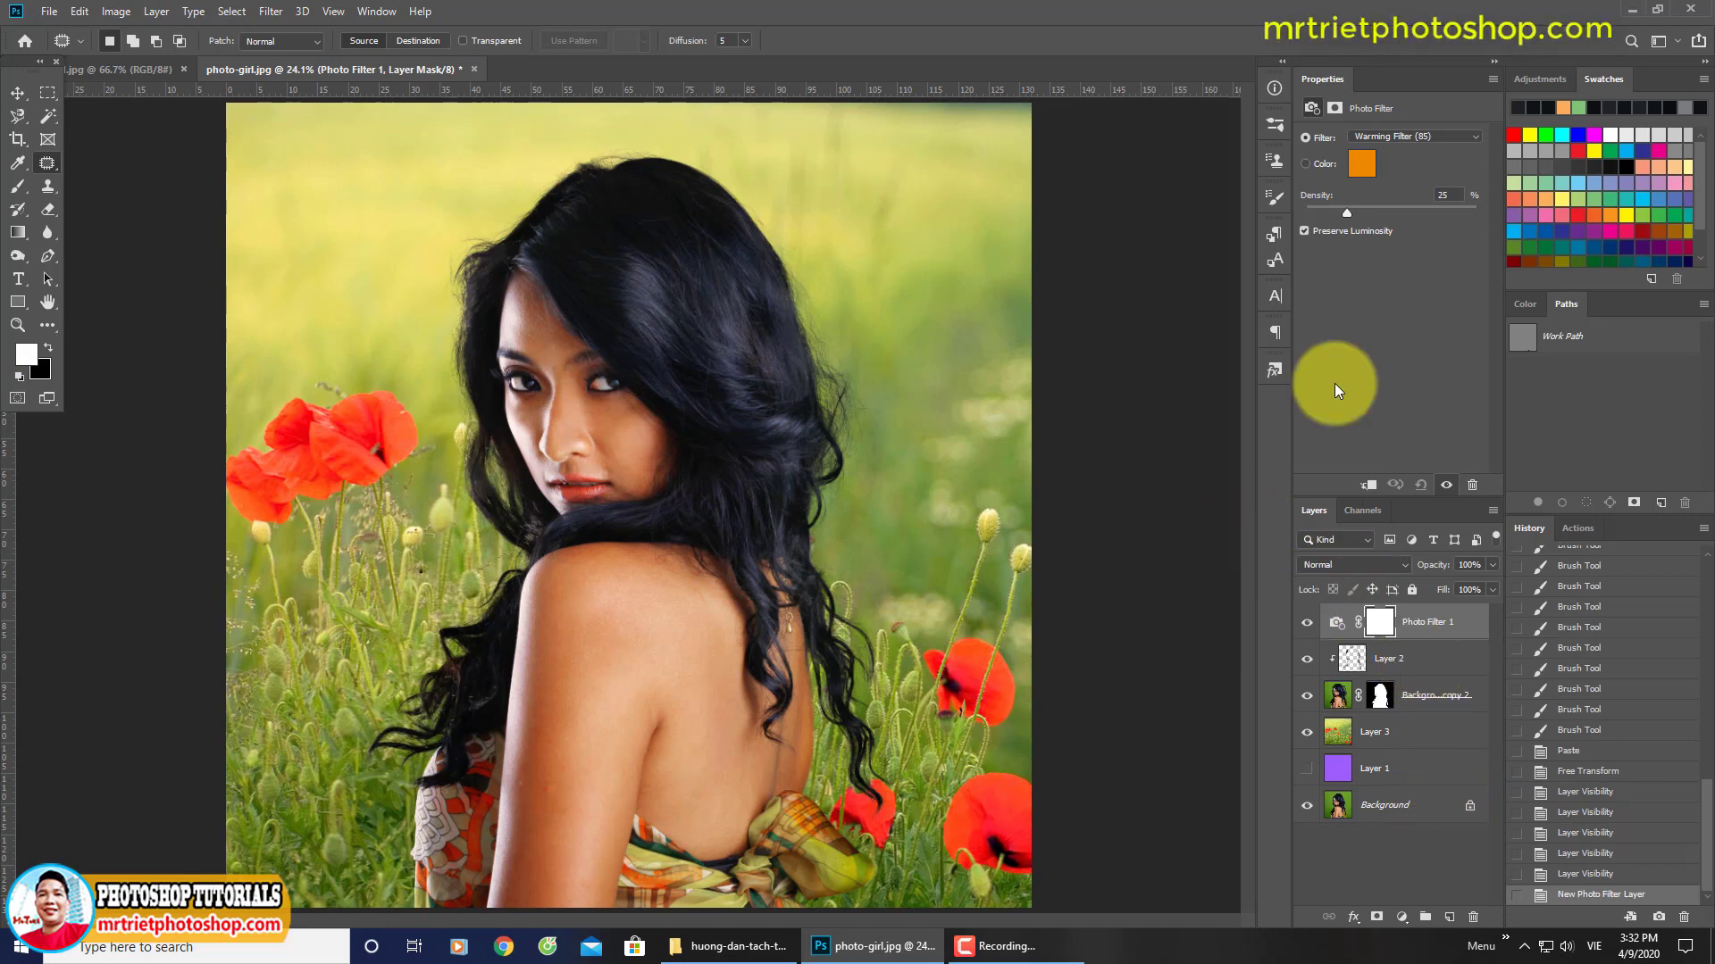
pyautogui.click(1307, 162)
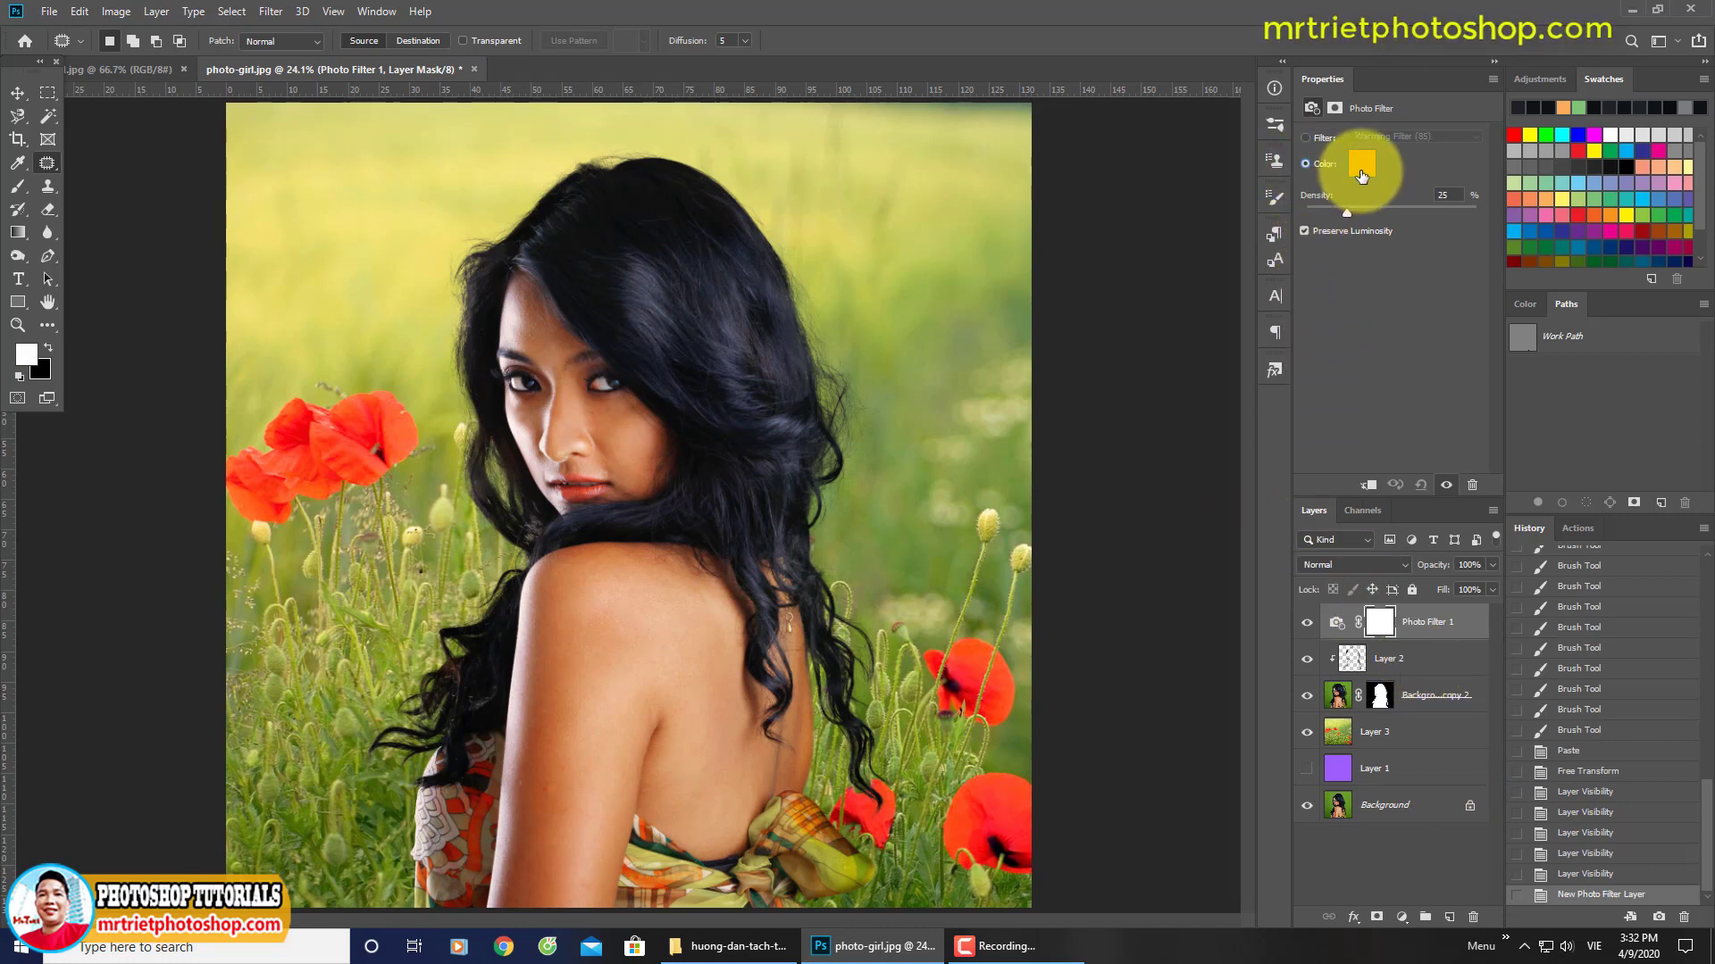
pyautogui.click(1361, 170)
pyautogui.moveTo(910, 181); pyautogui.dragTo(1142, 156)
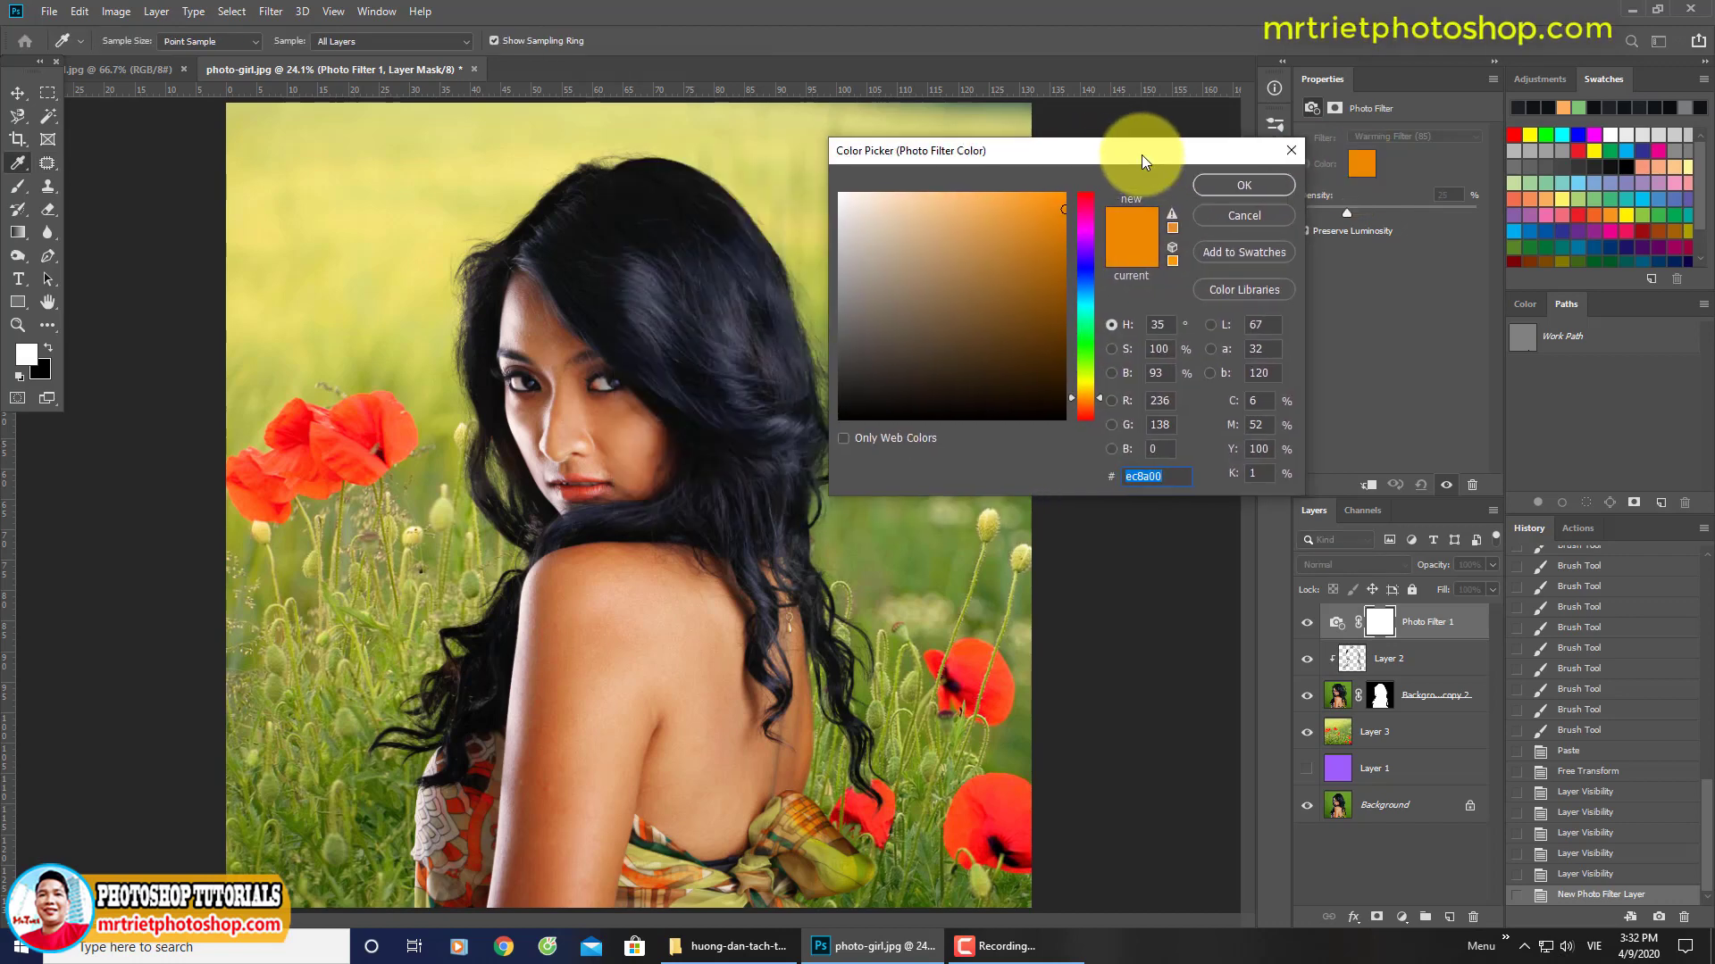
pyautogui.click(911, 549)
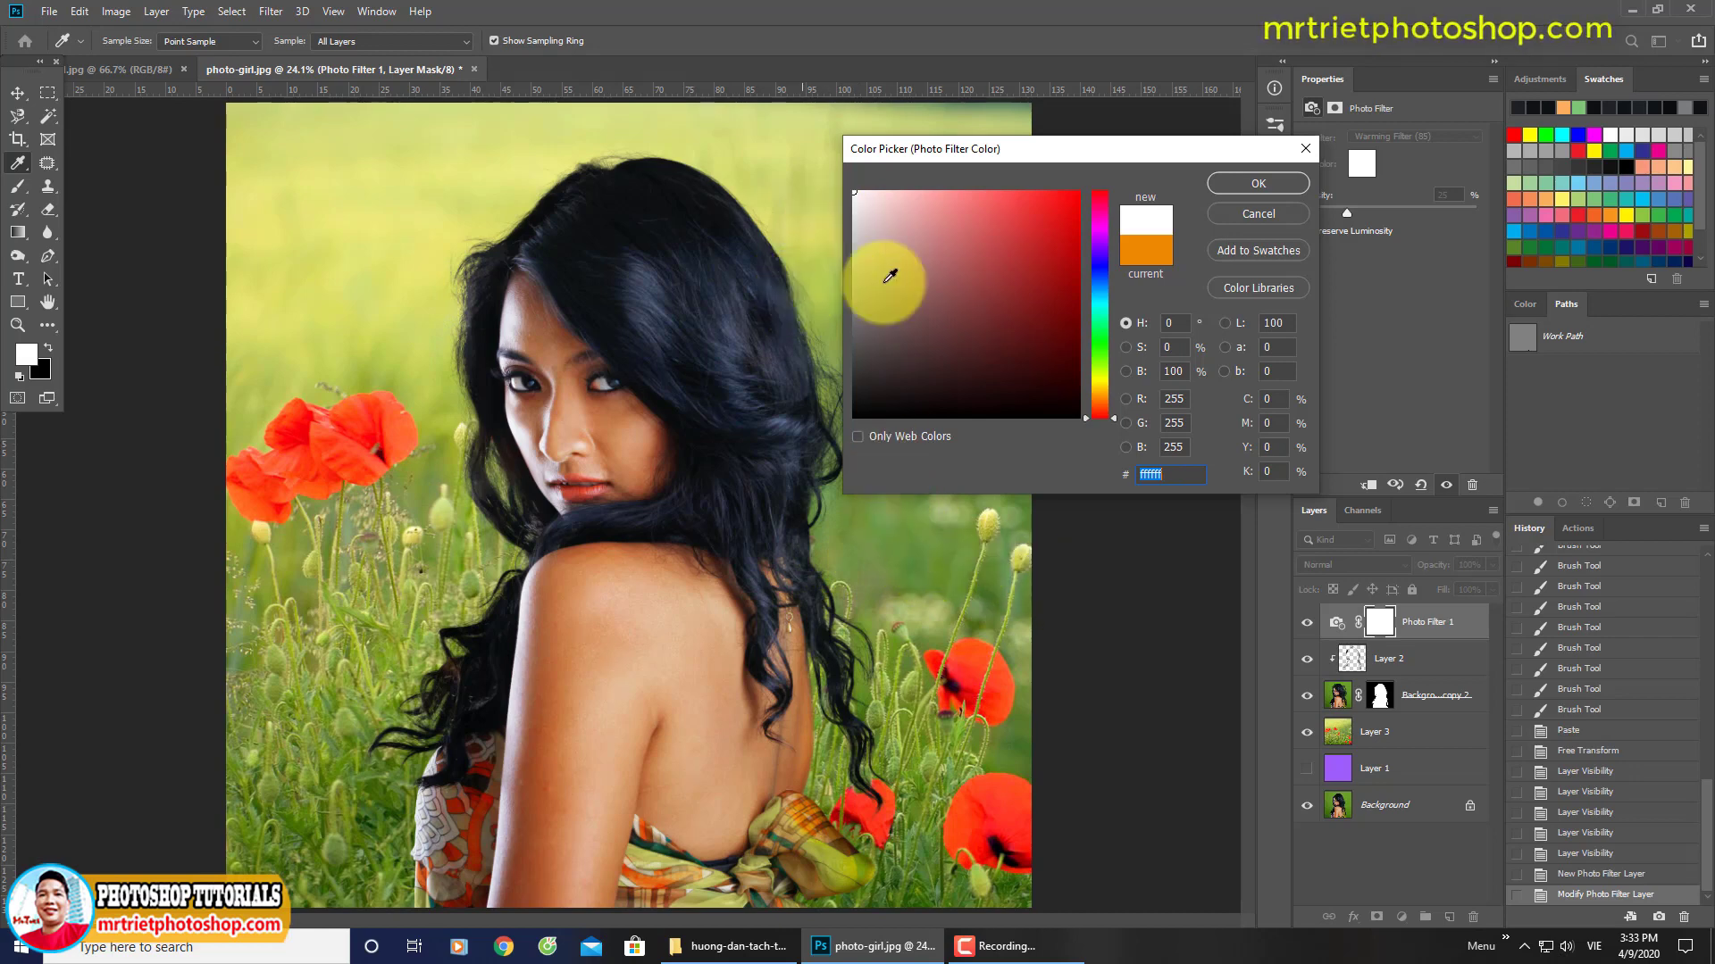
pyautogui.click(1260, 213)
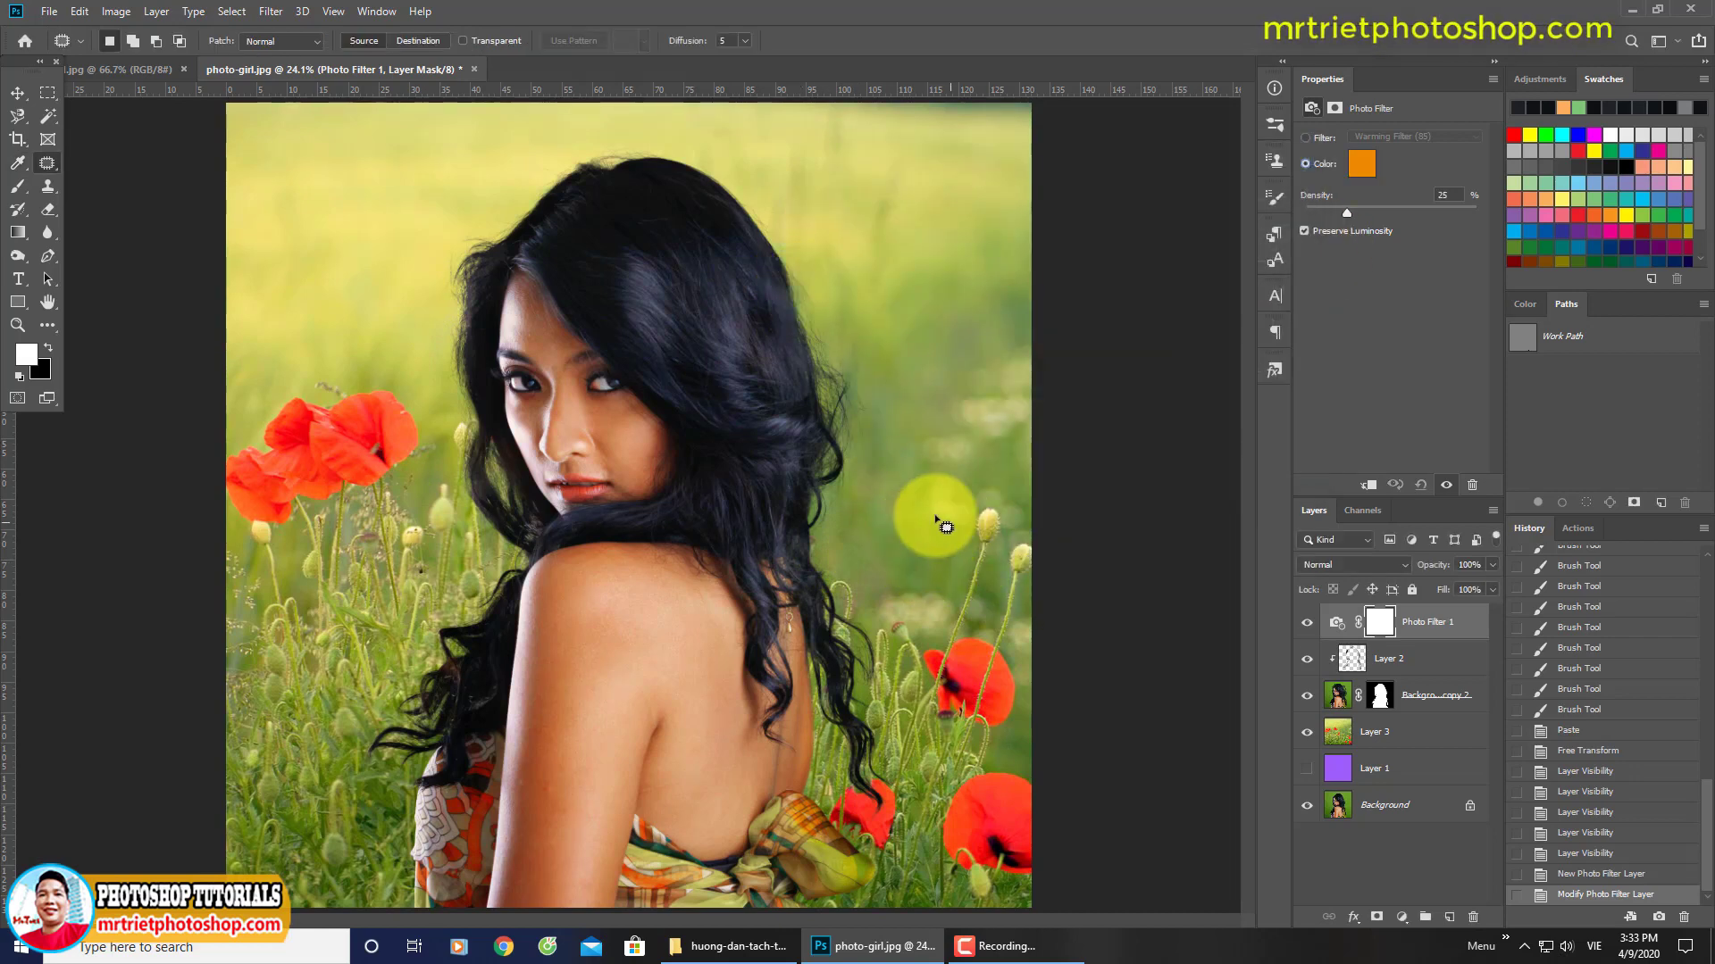
# Step: Set the Photo Filter colour to grass green 69903b sampled from the image
pyautogui.press('b')
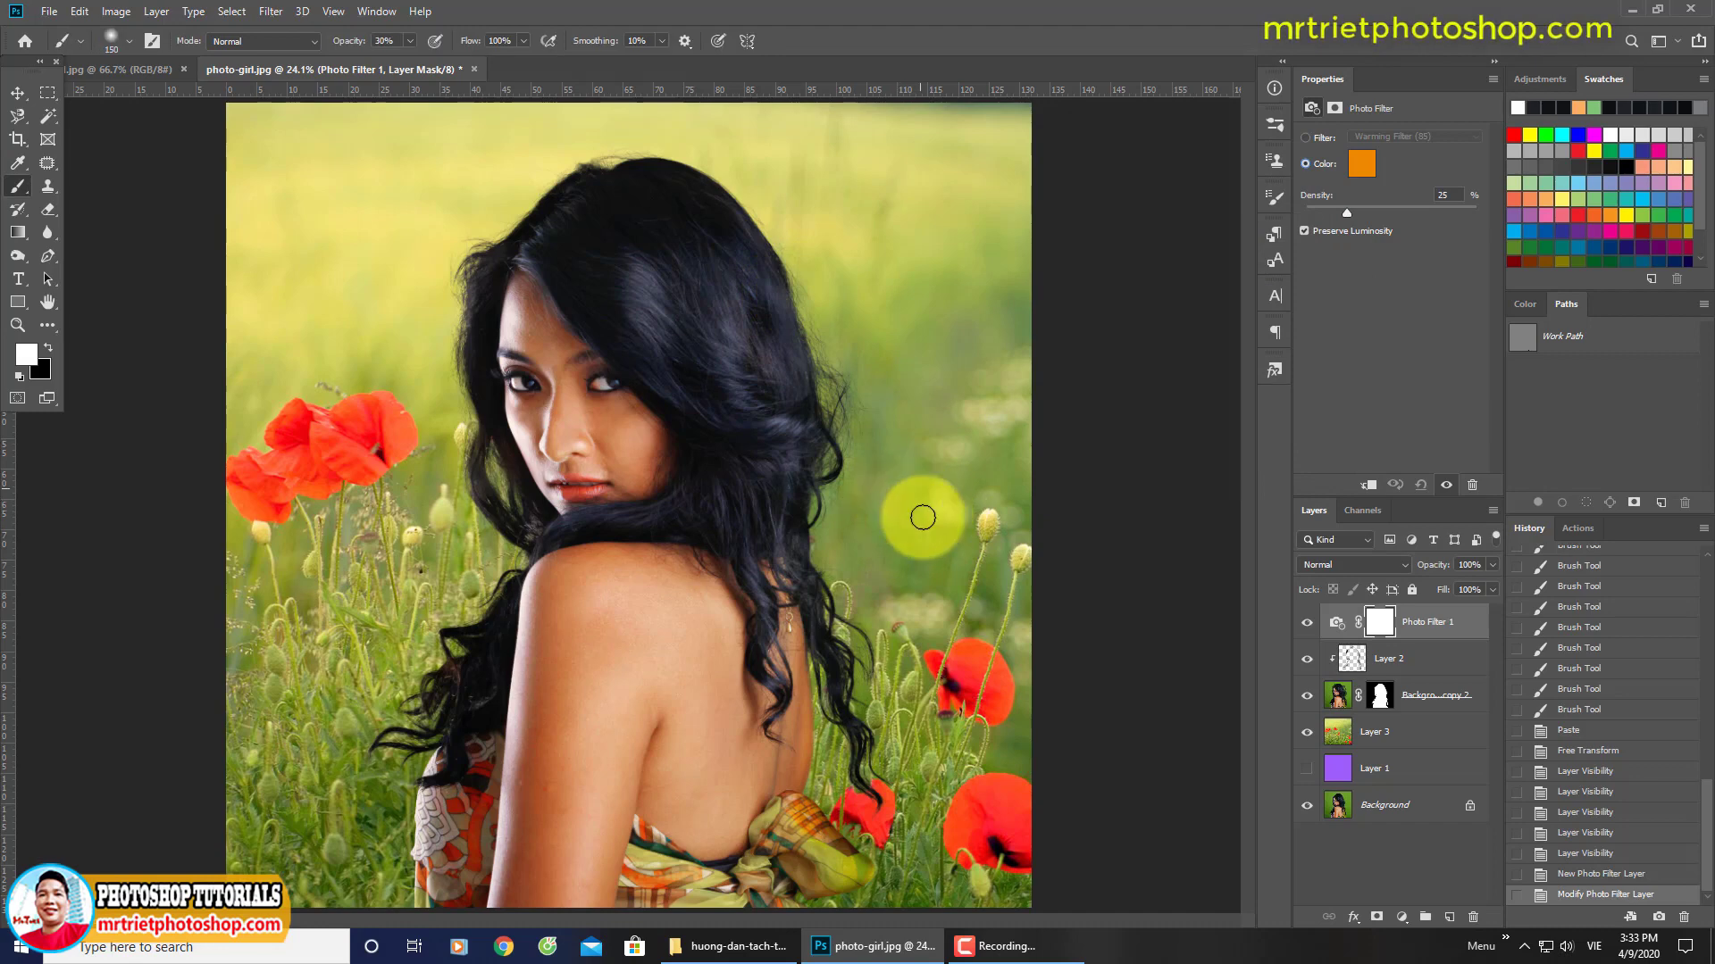
pyautogui.click(1337, 622)
pyautogui.click(1358, 137)
pyautogui.click(1359, 169)
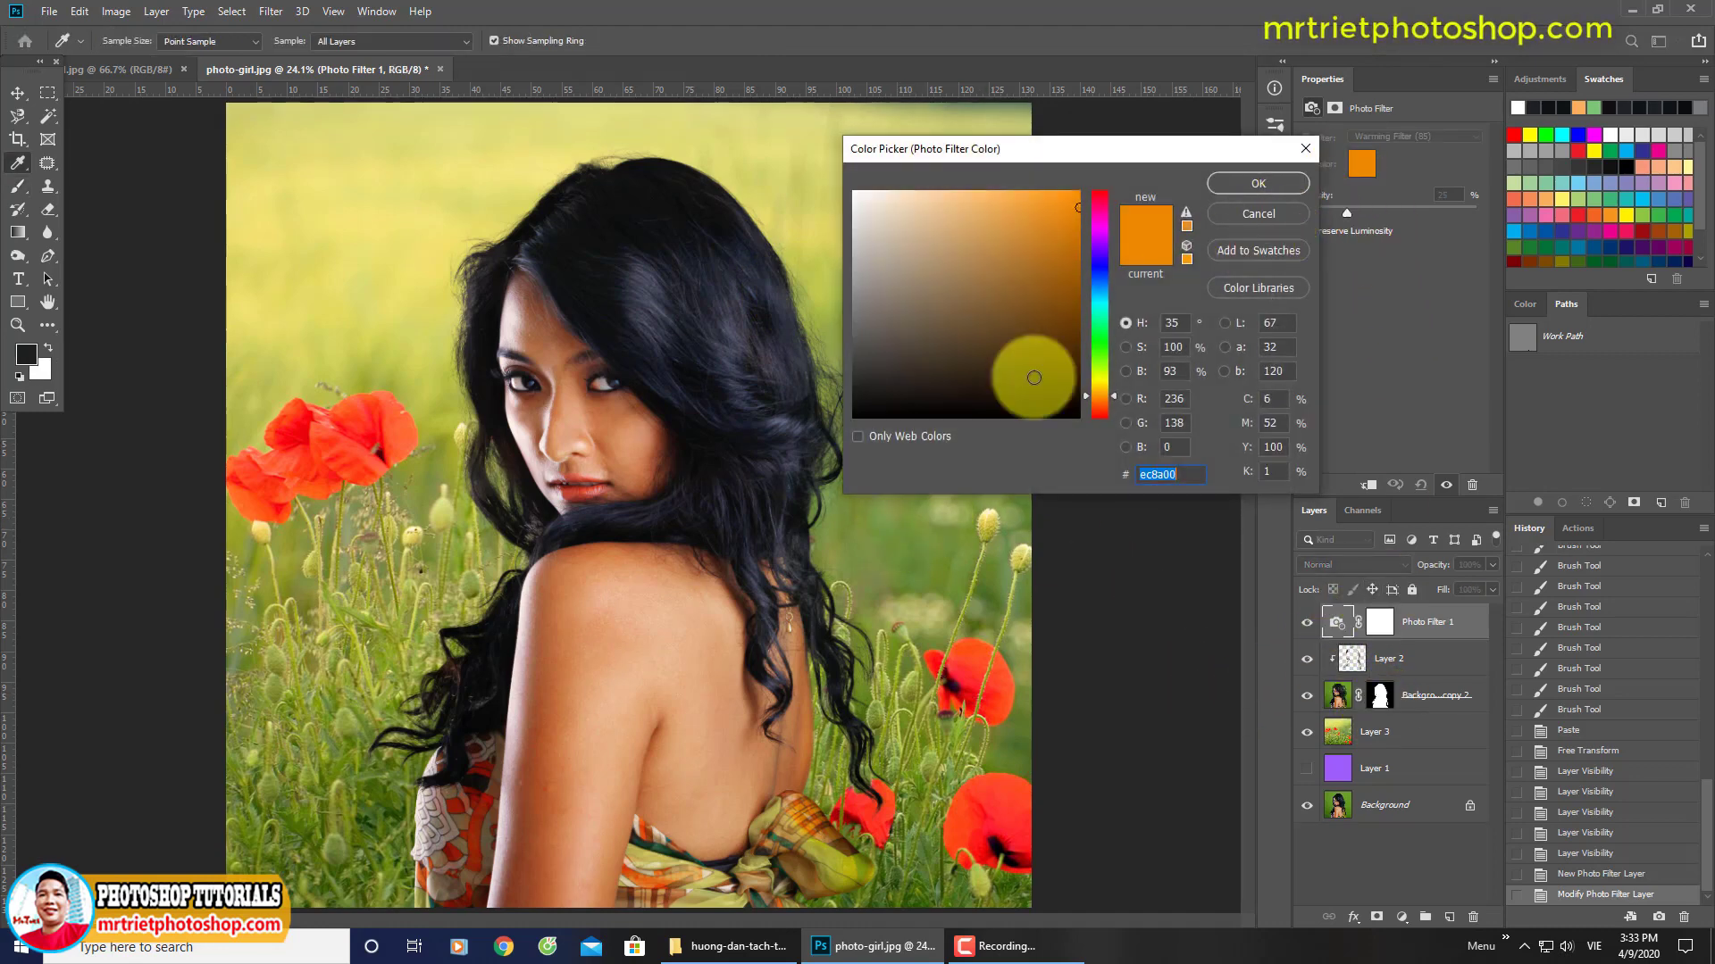
pyautogui.click(907, 536)
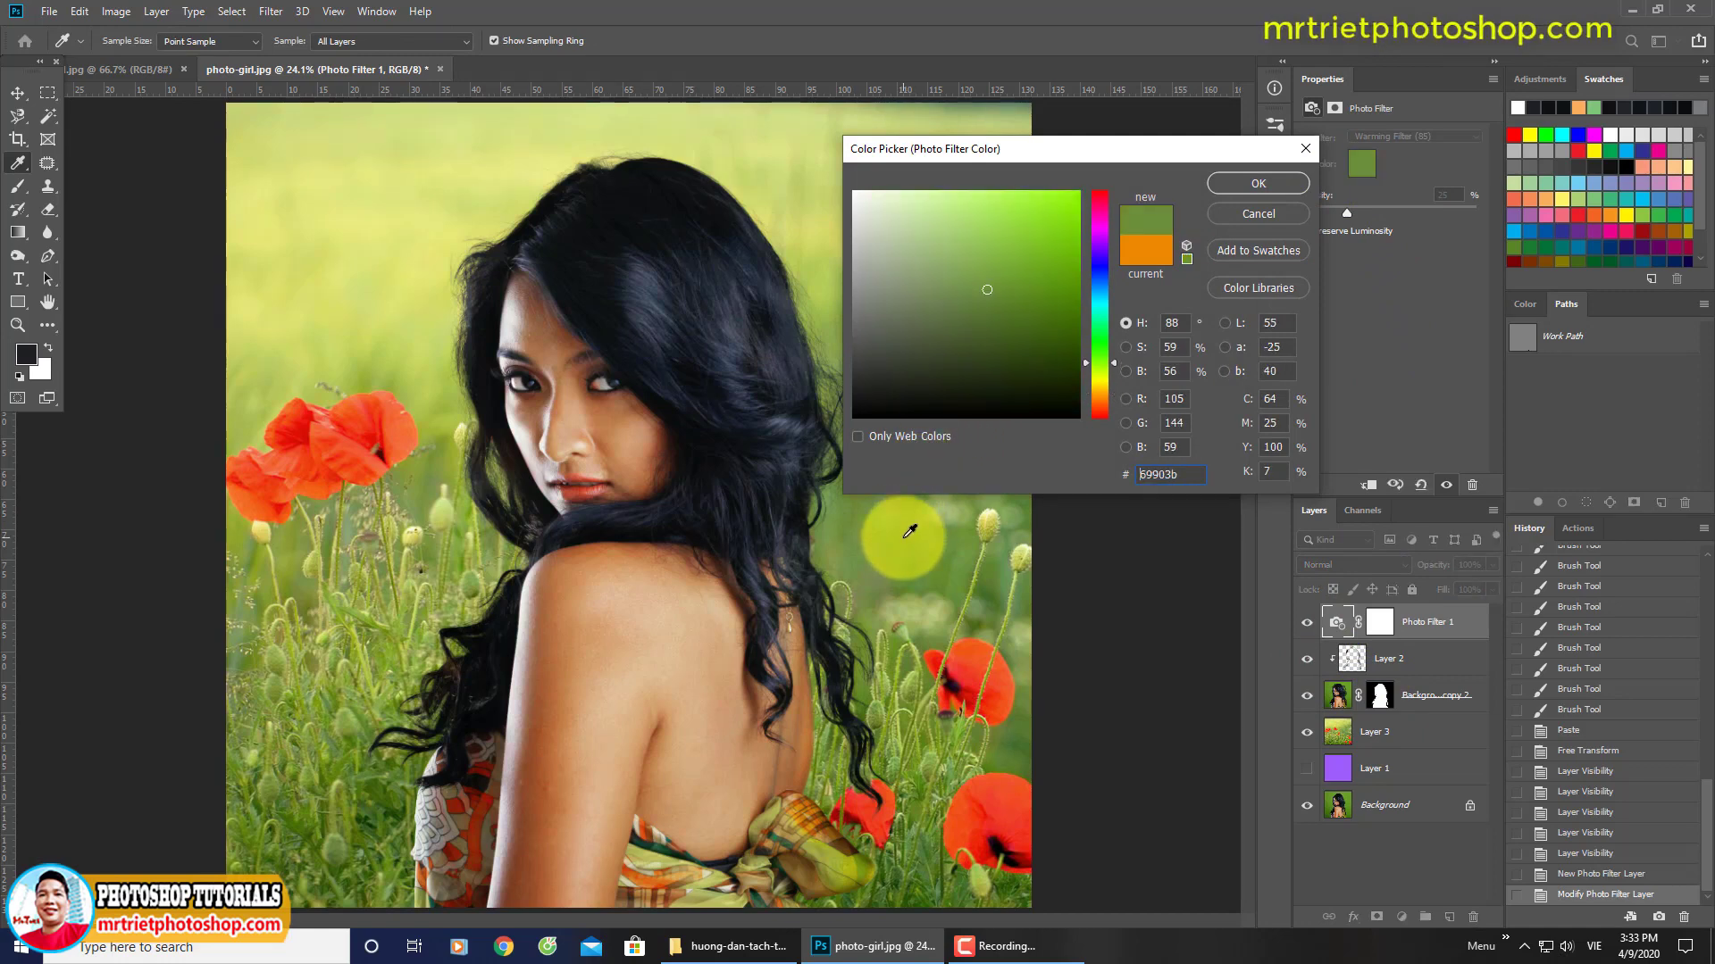
pyautogui.click(1272, 184)
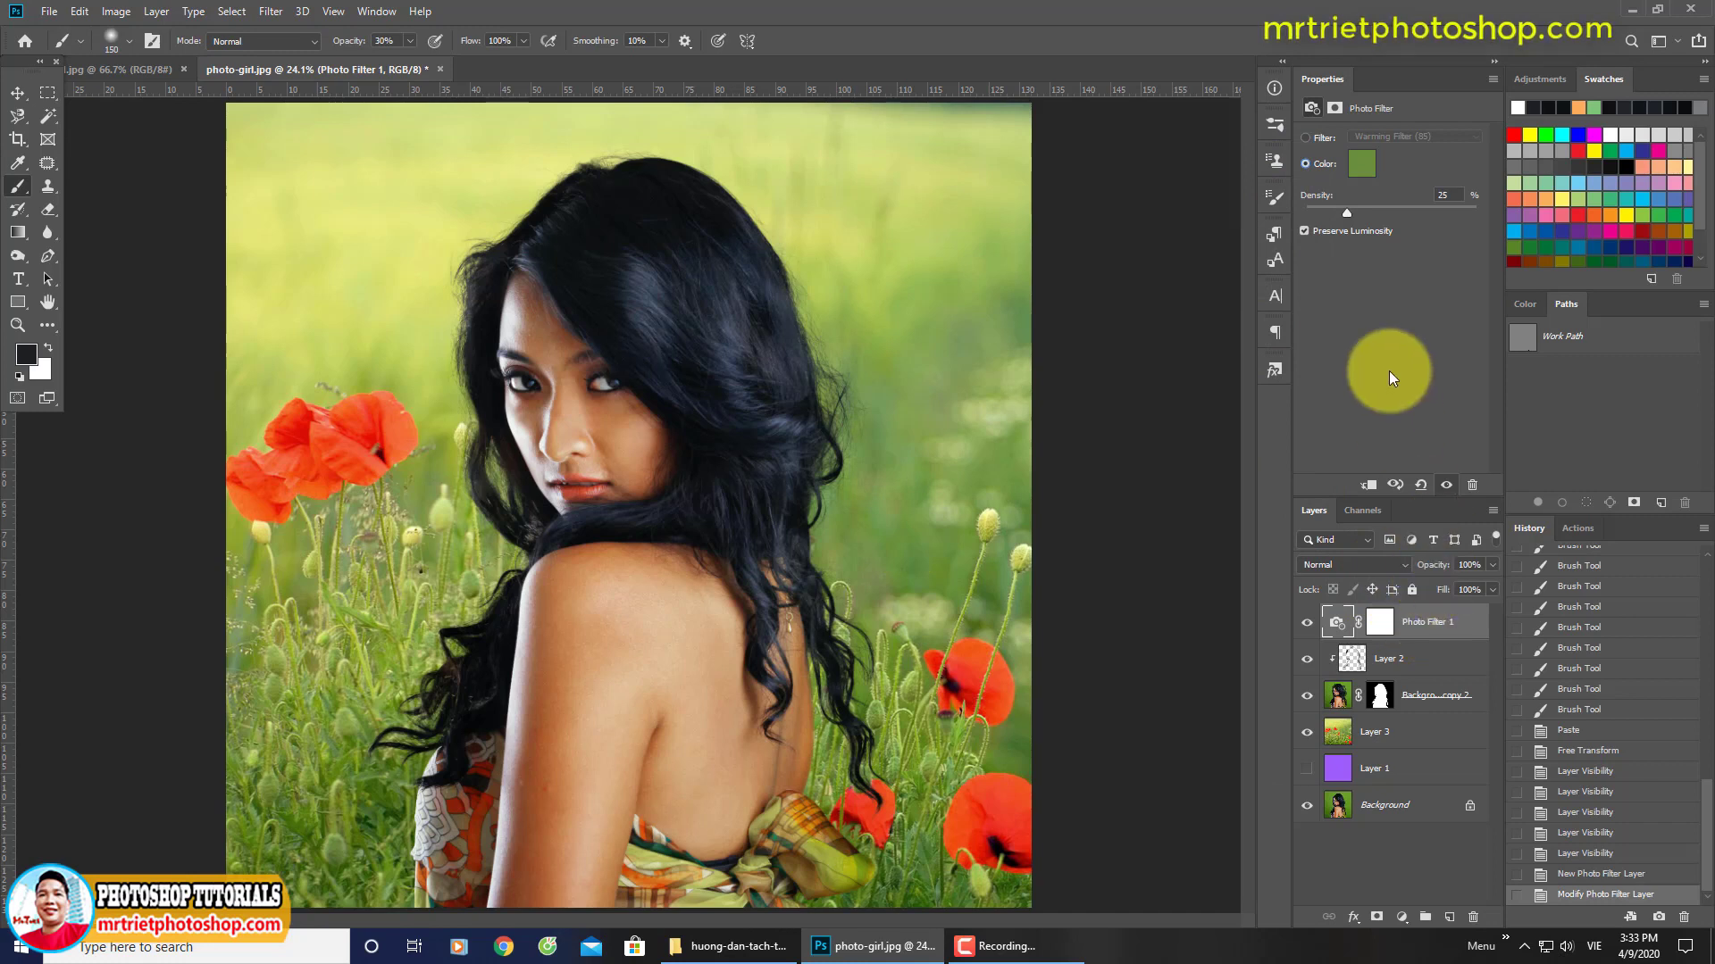
# Step: Clip the green Photo Filter 1 to the woman's cutout and raise its Density to 70%
pyautogui.click(1369, 487)
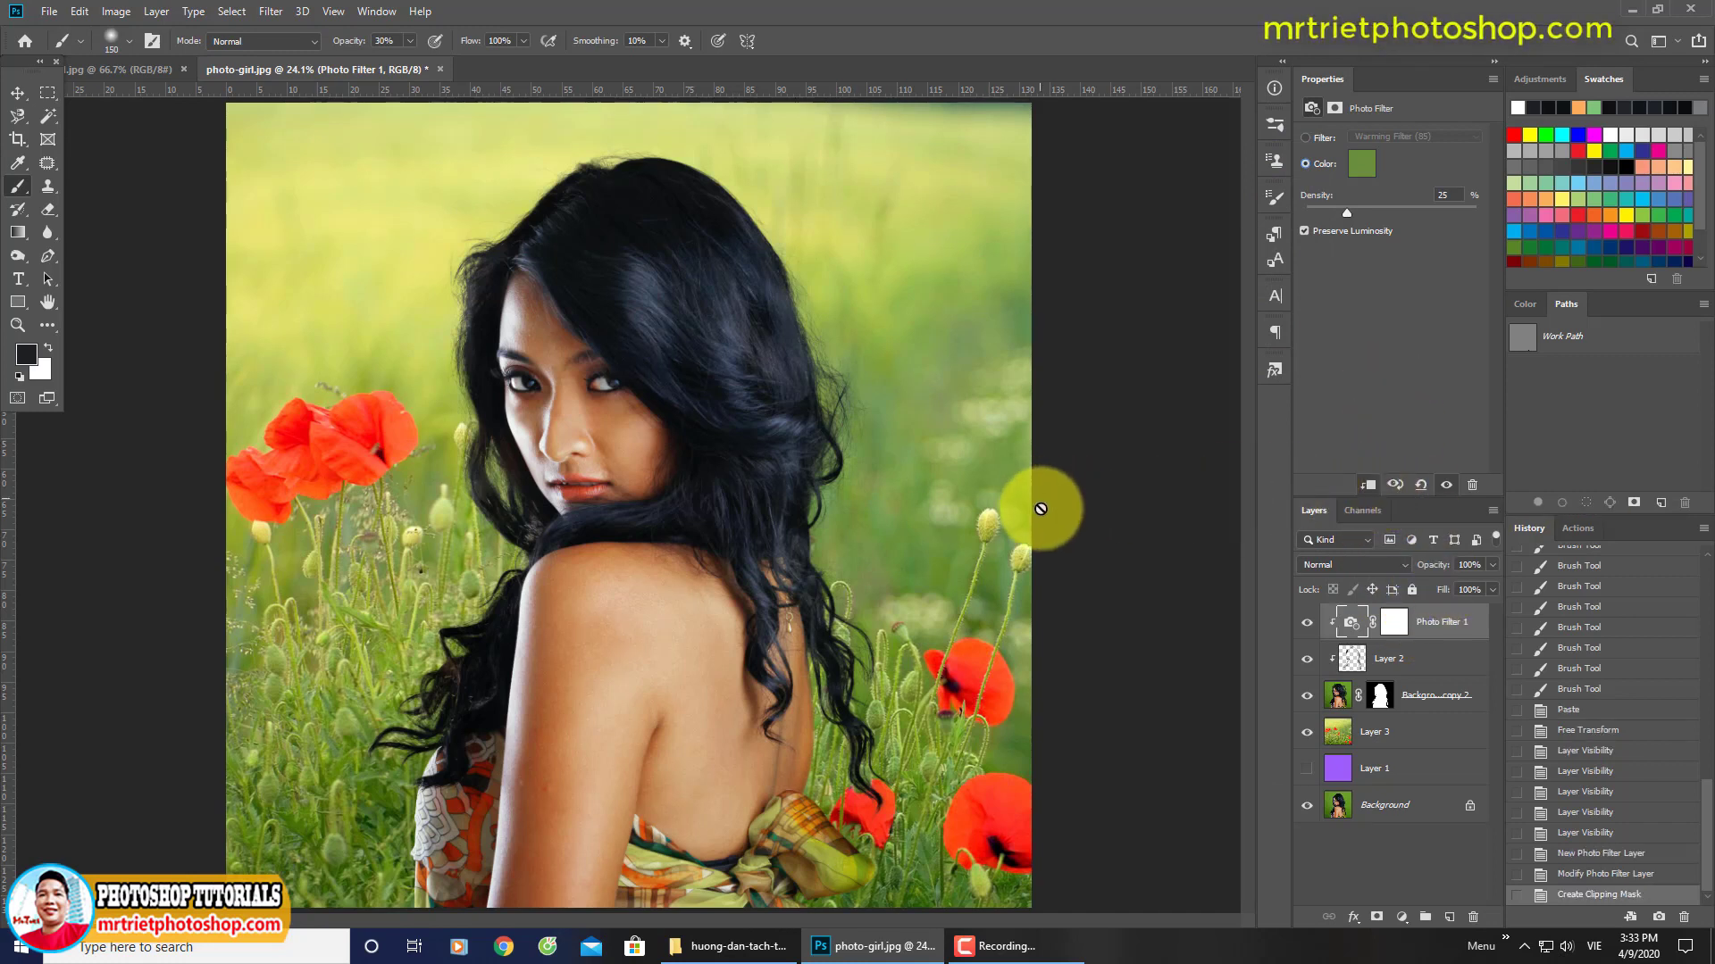
pyautogui.click(1306, 622)
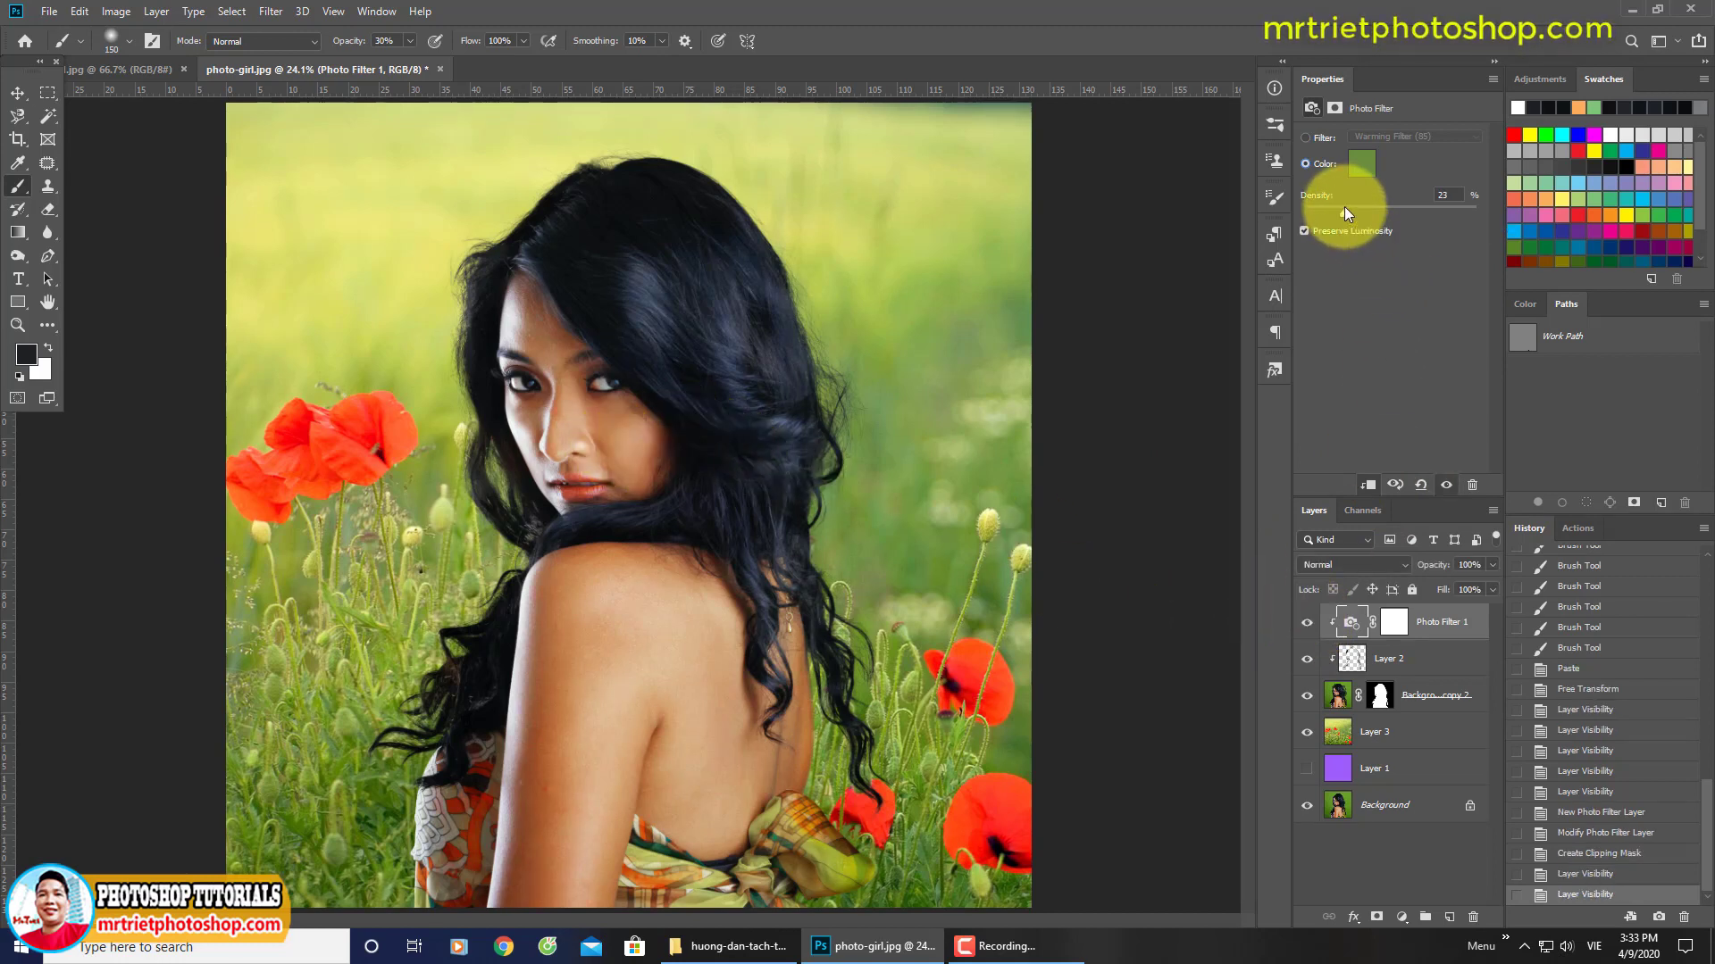
pyautogui.moveTo(1344, 206); pyautogui.dragTo(1349, 207)
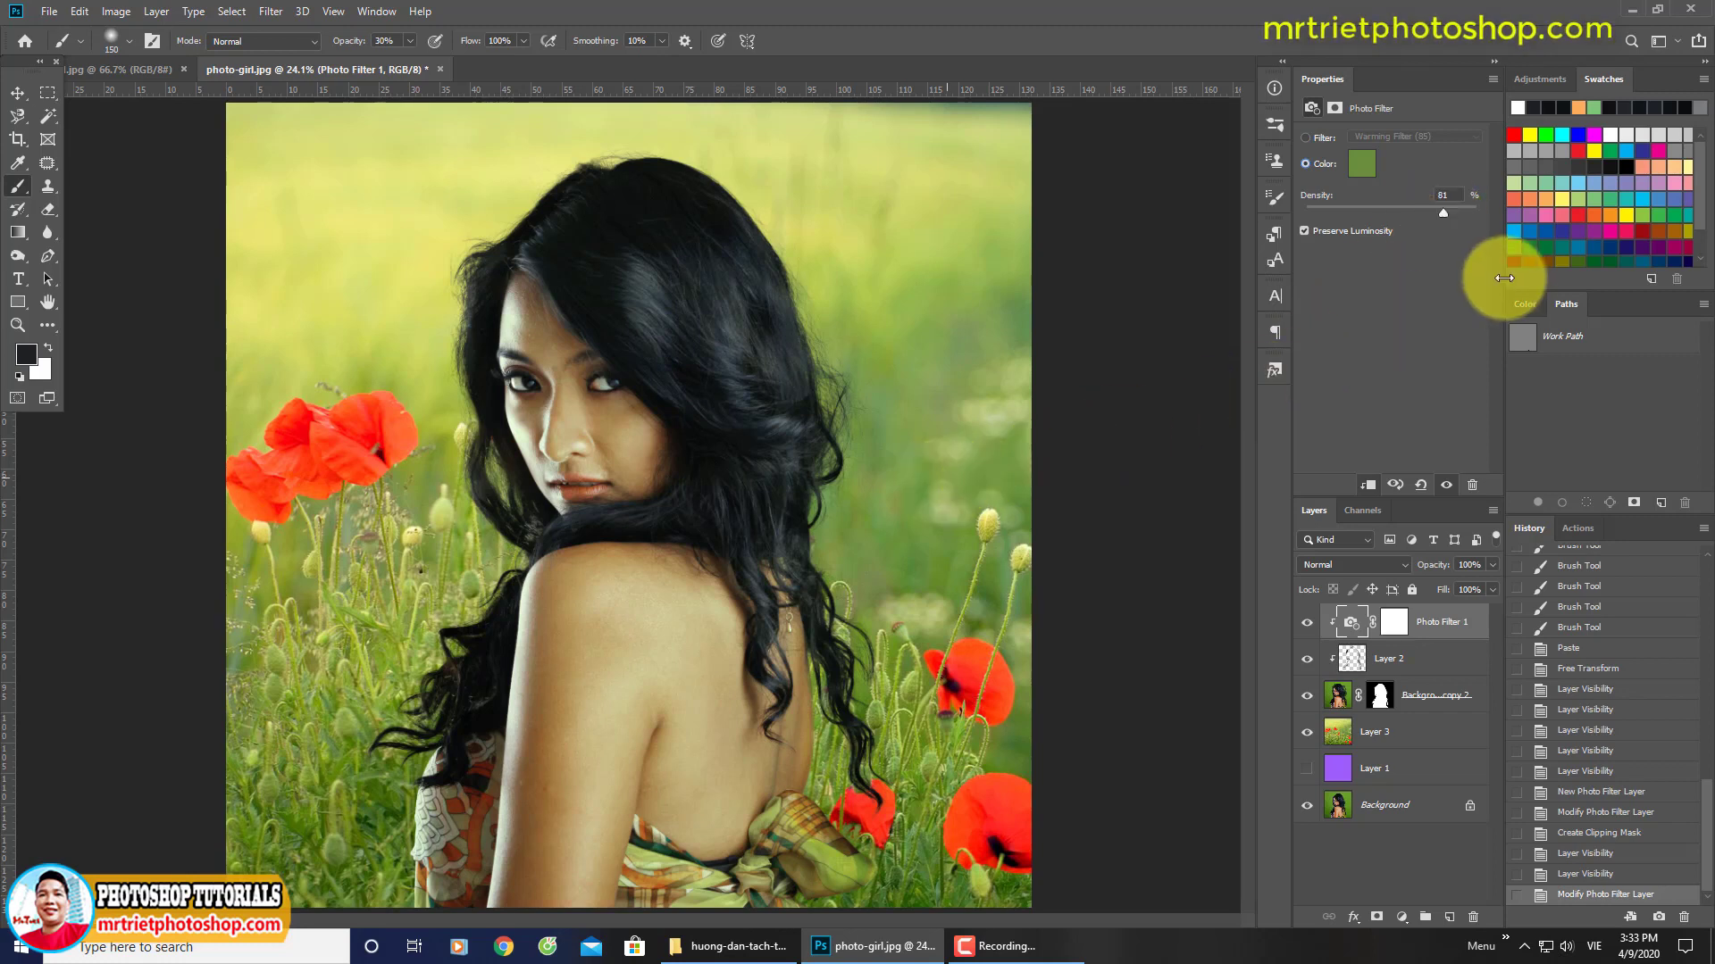
pyautogui.moveTo(1441, 211); pyautogui.dragTo(1424, 214)
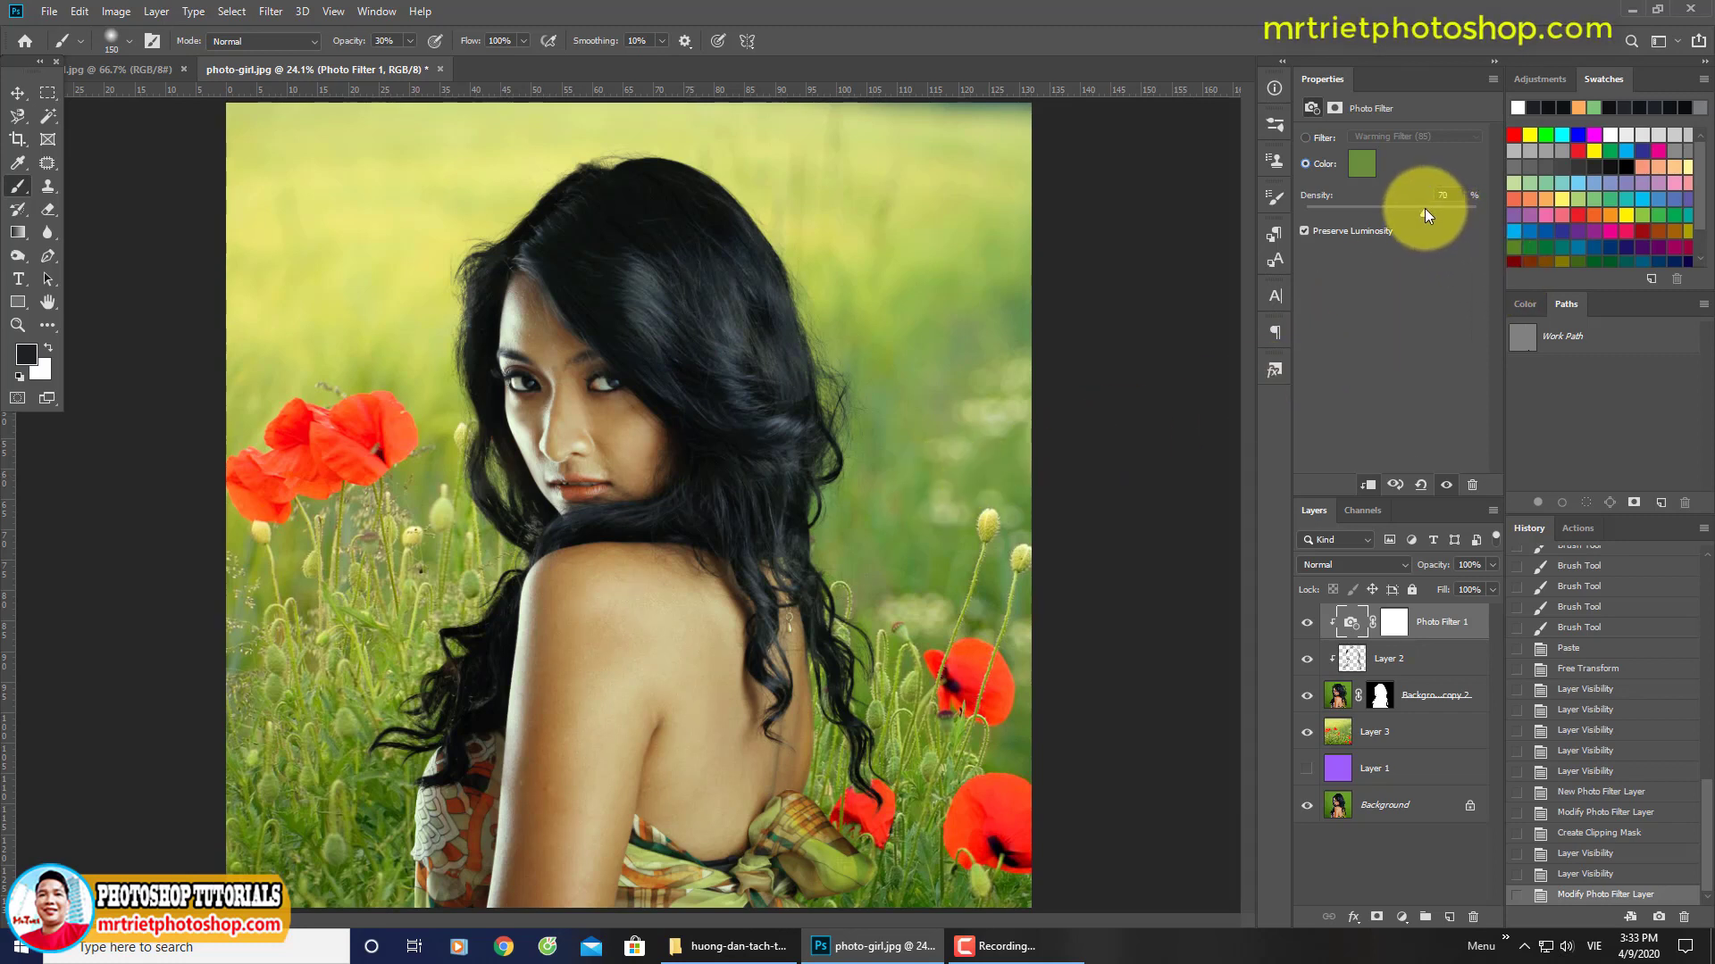
# Step: Toggle the Photo Filter's visibility to compare the tint, then bring up the adjustment layer list
pyautogui.click(1307, 624)
pyautogui.click(1307, 623)
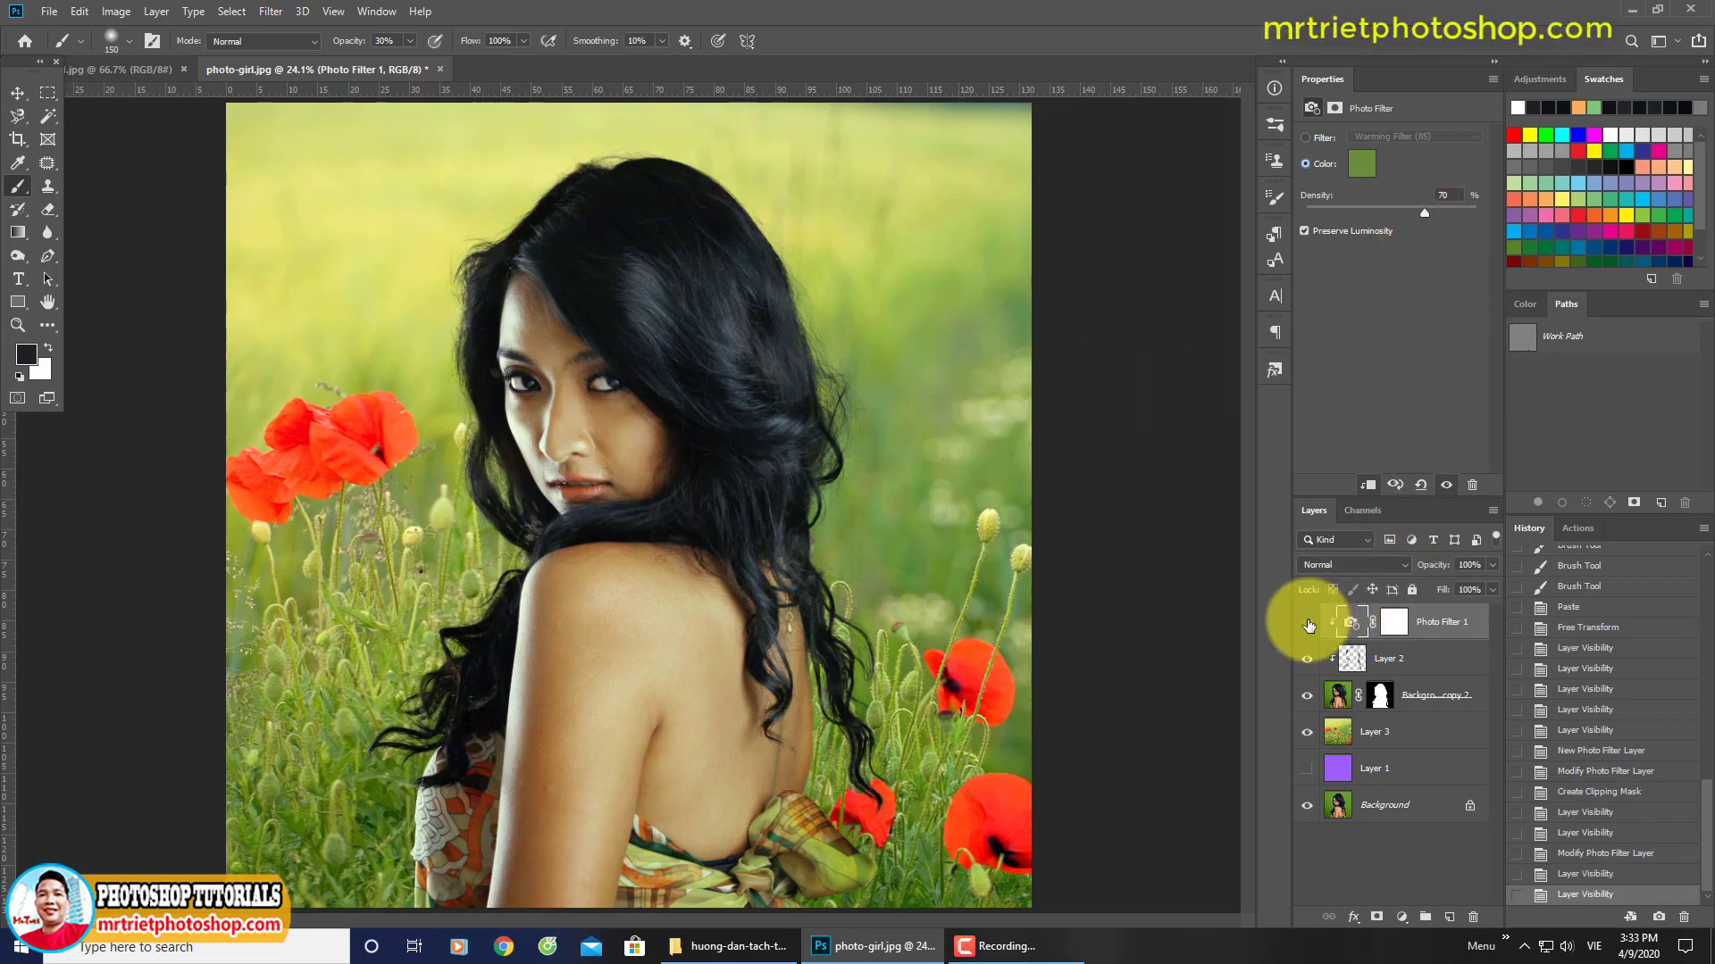
pyautogui.click(1307, 623)
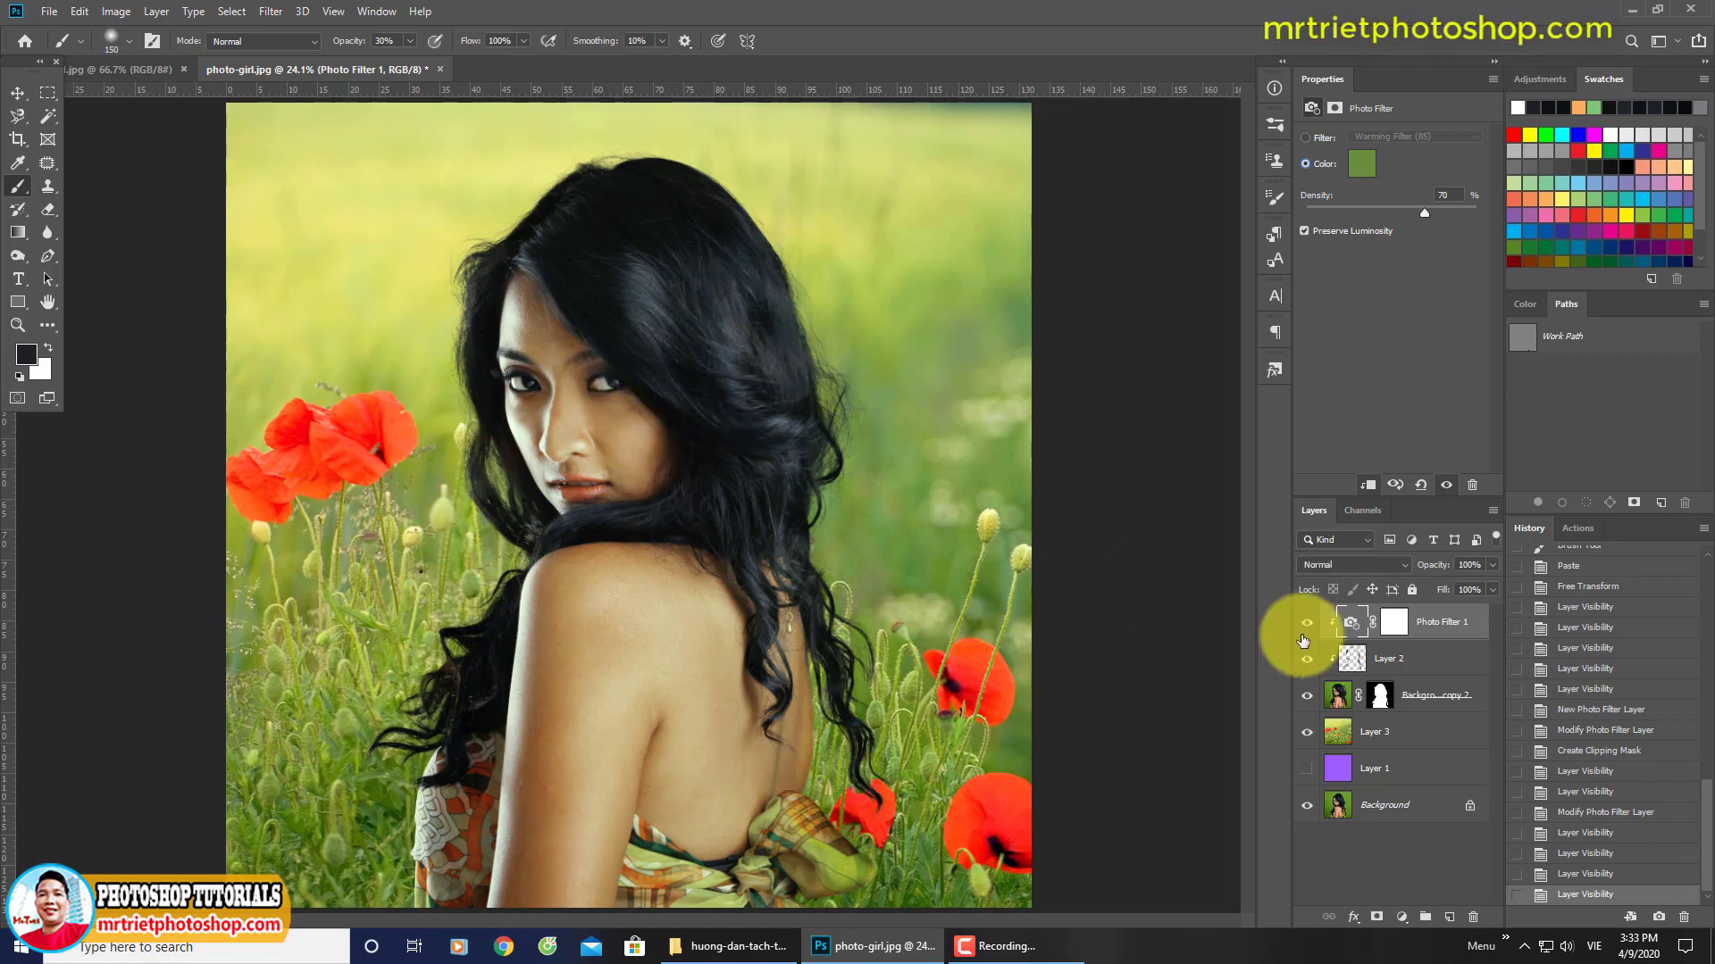
pyautogui.click(1409, 920)
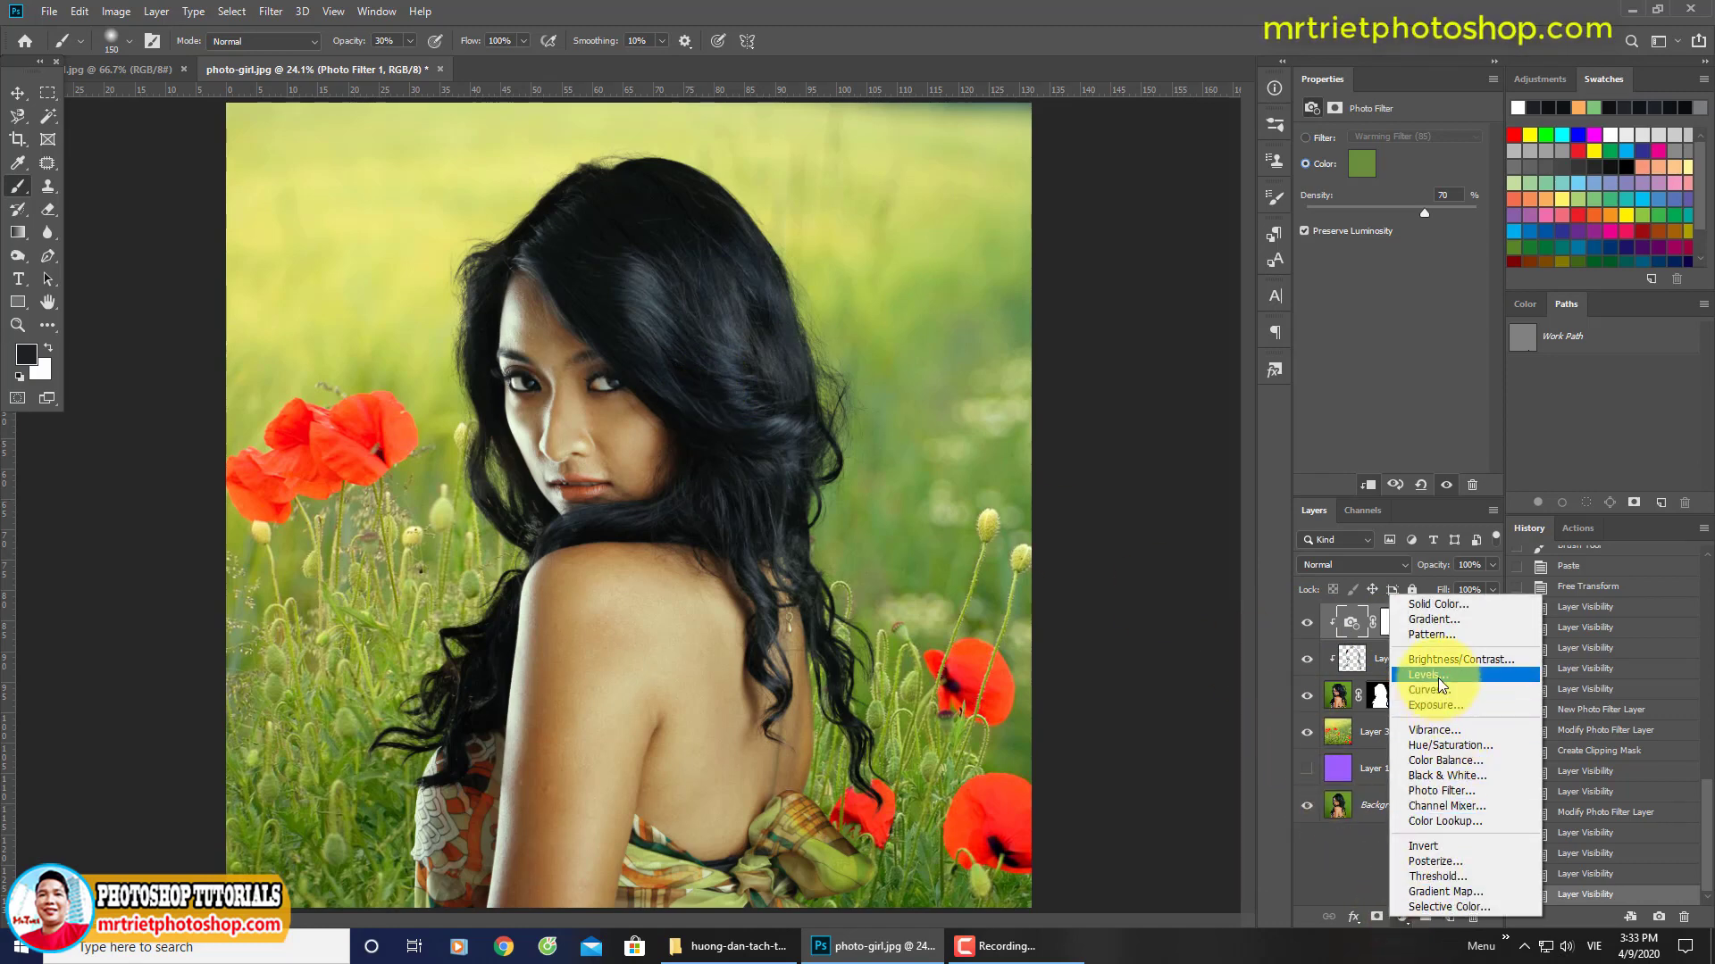
# Step: Create Levels 1, clip it to the woman, and set input levels to 9, 1.12 and 253
pyautogui.click(1437, 678)
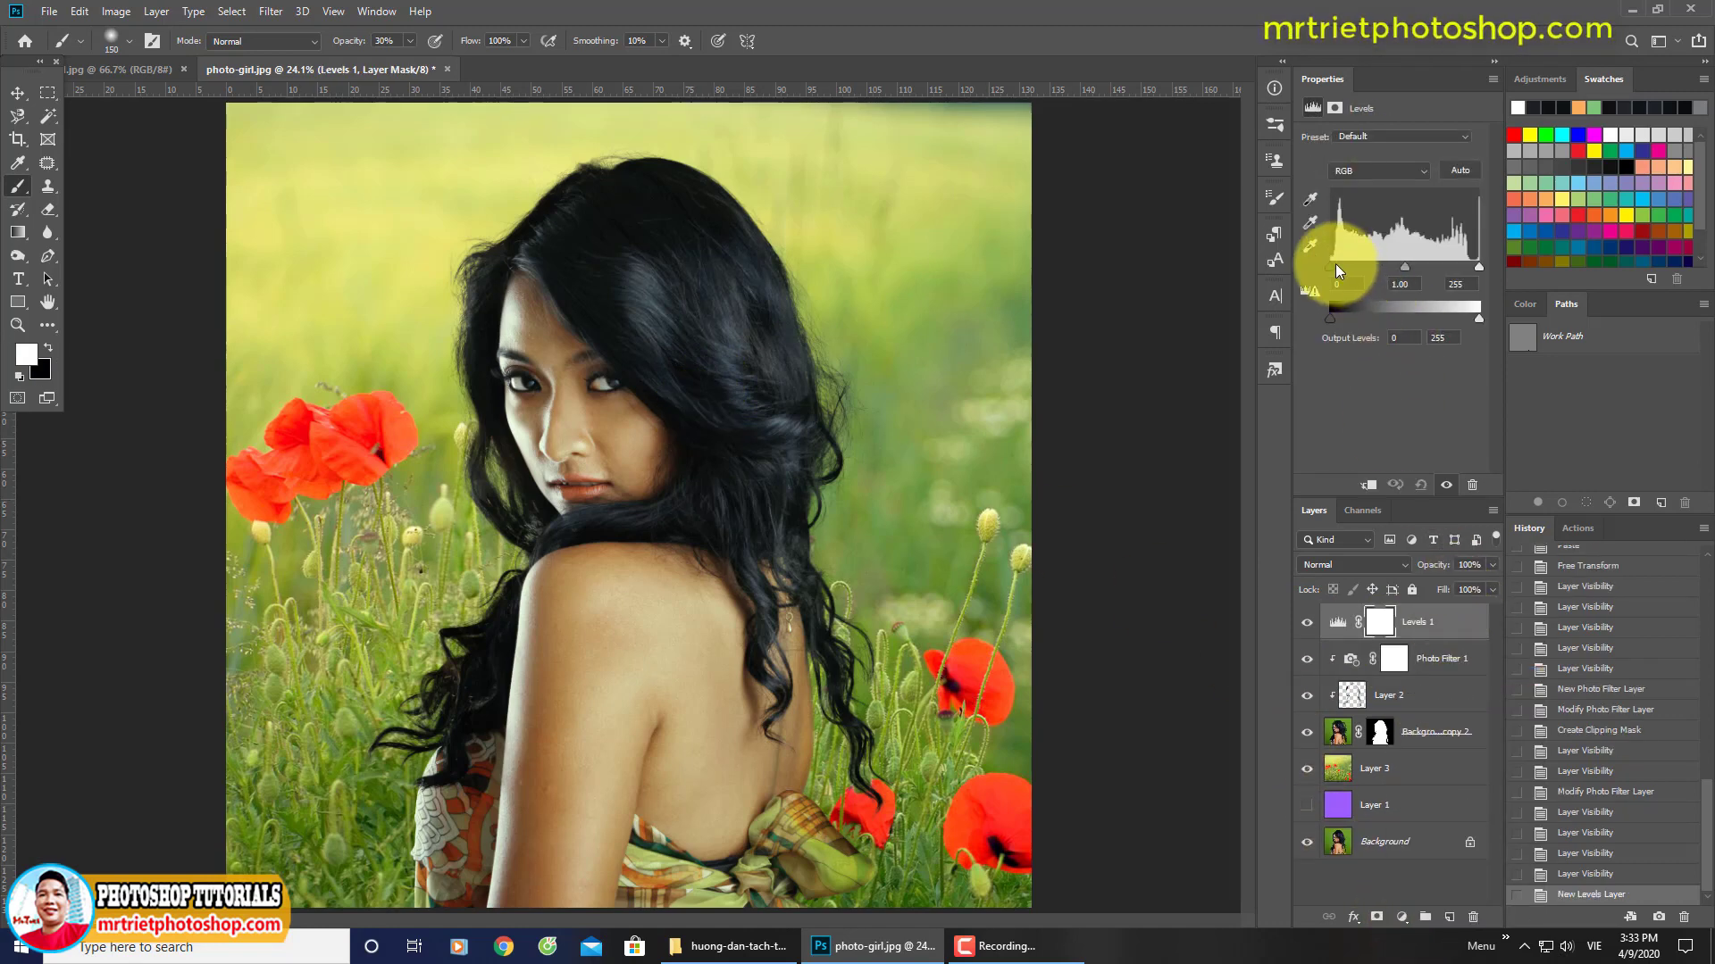
pyautogui.moveTo(1330, 267); pyautogui.dragTo(1336, 265)
pyautogui.click(1368, 484)
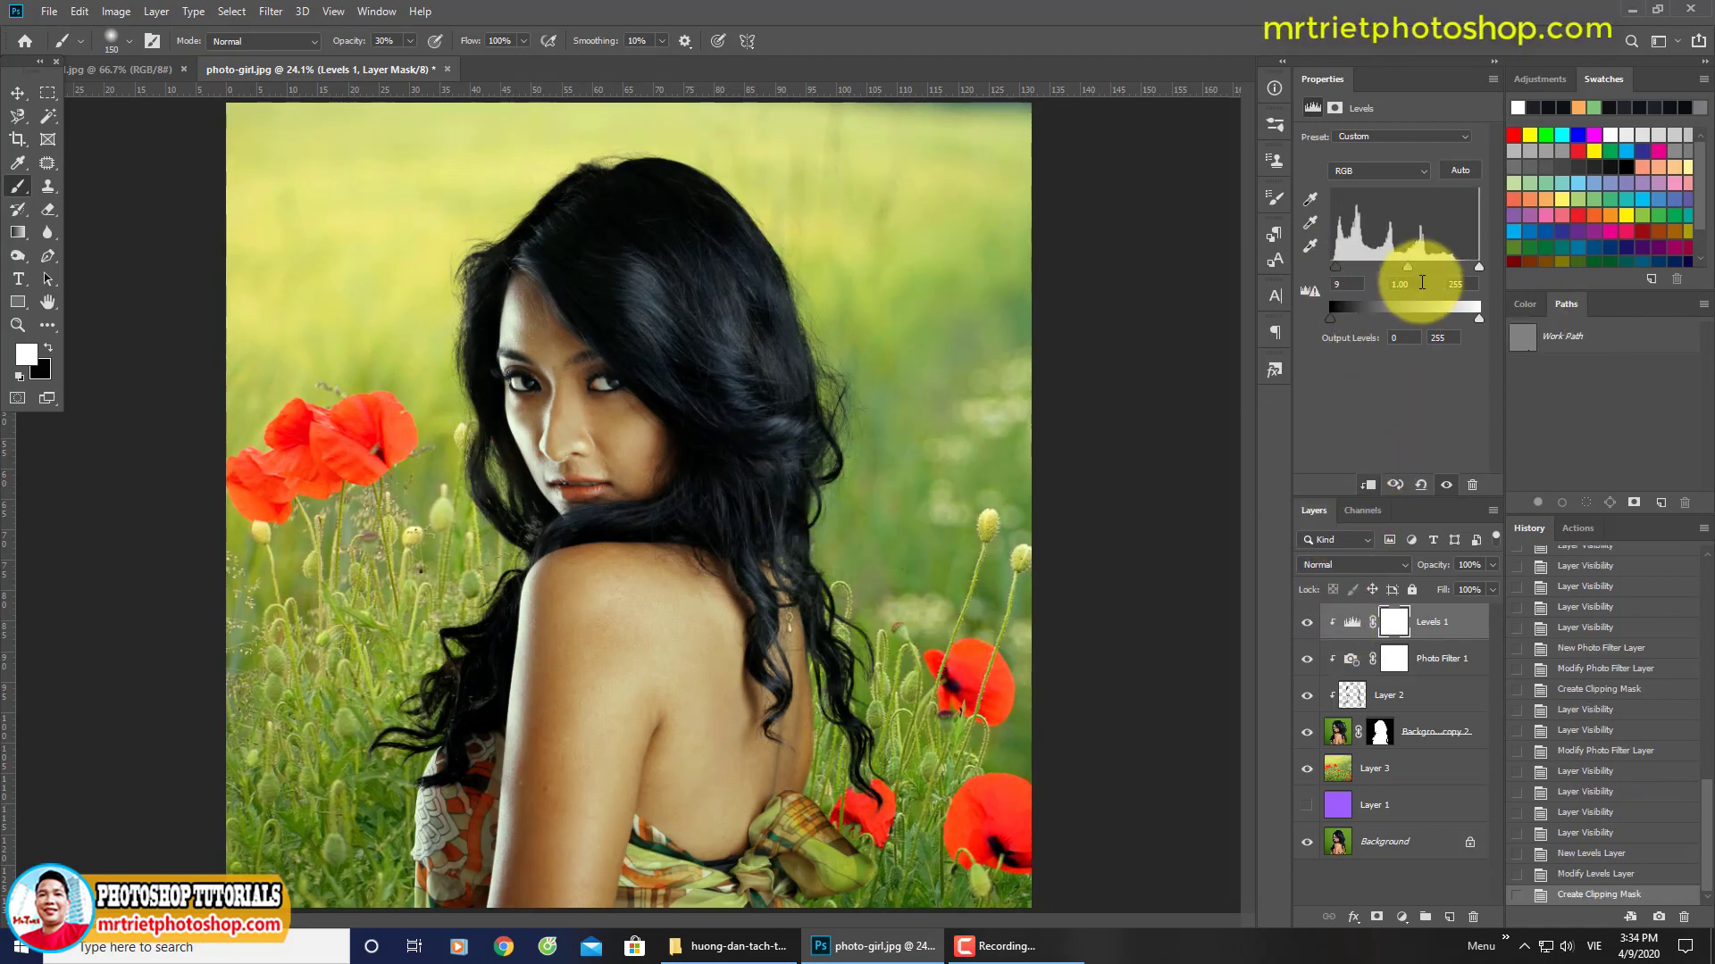
pyautogui.moveTo(1402, 263); pyautogui.dragTo(1400, 255)
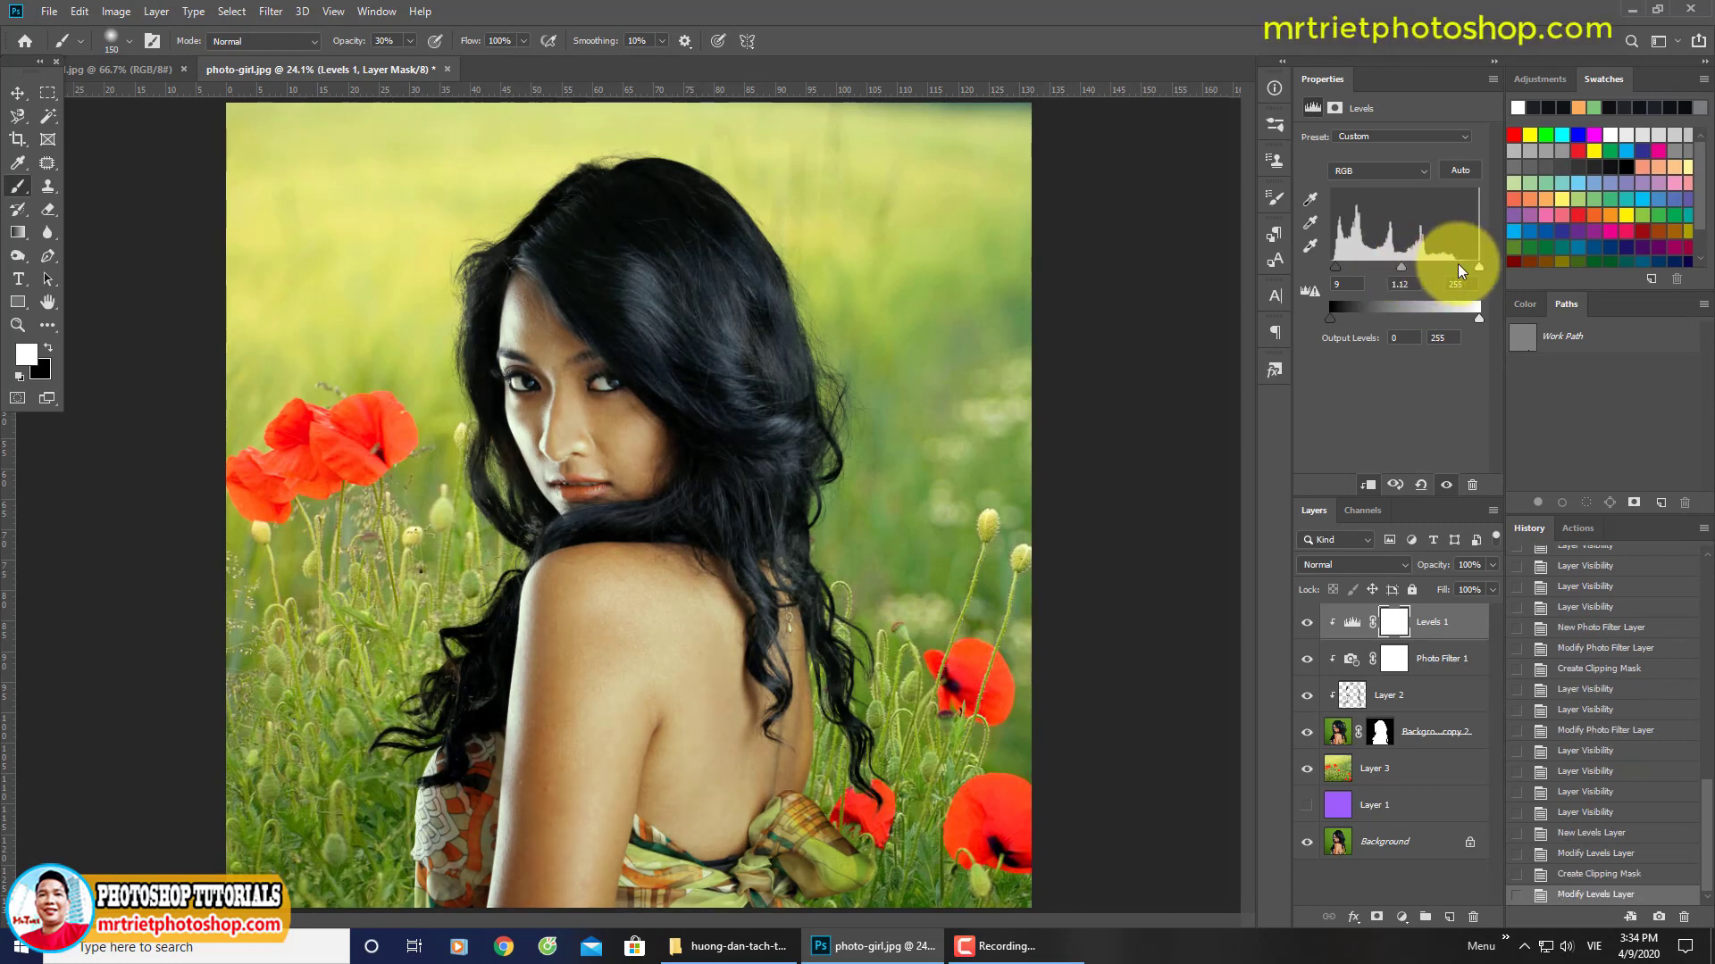
pyautogui.click(1478, 266)
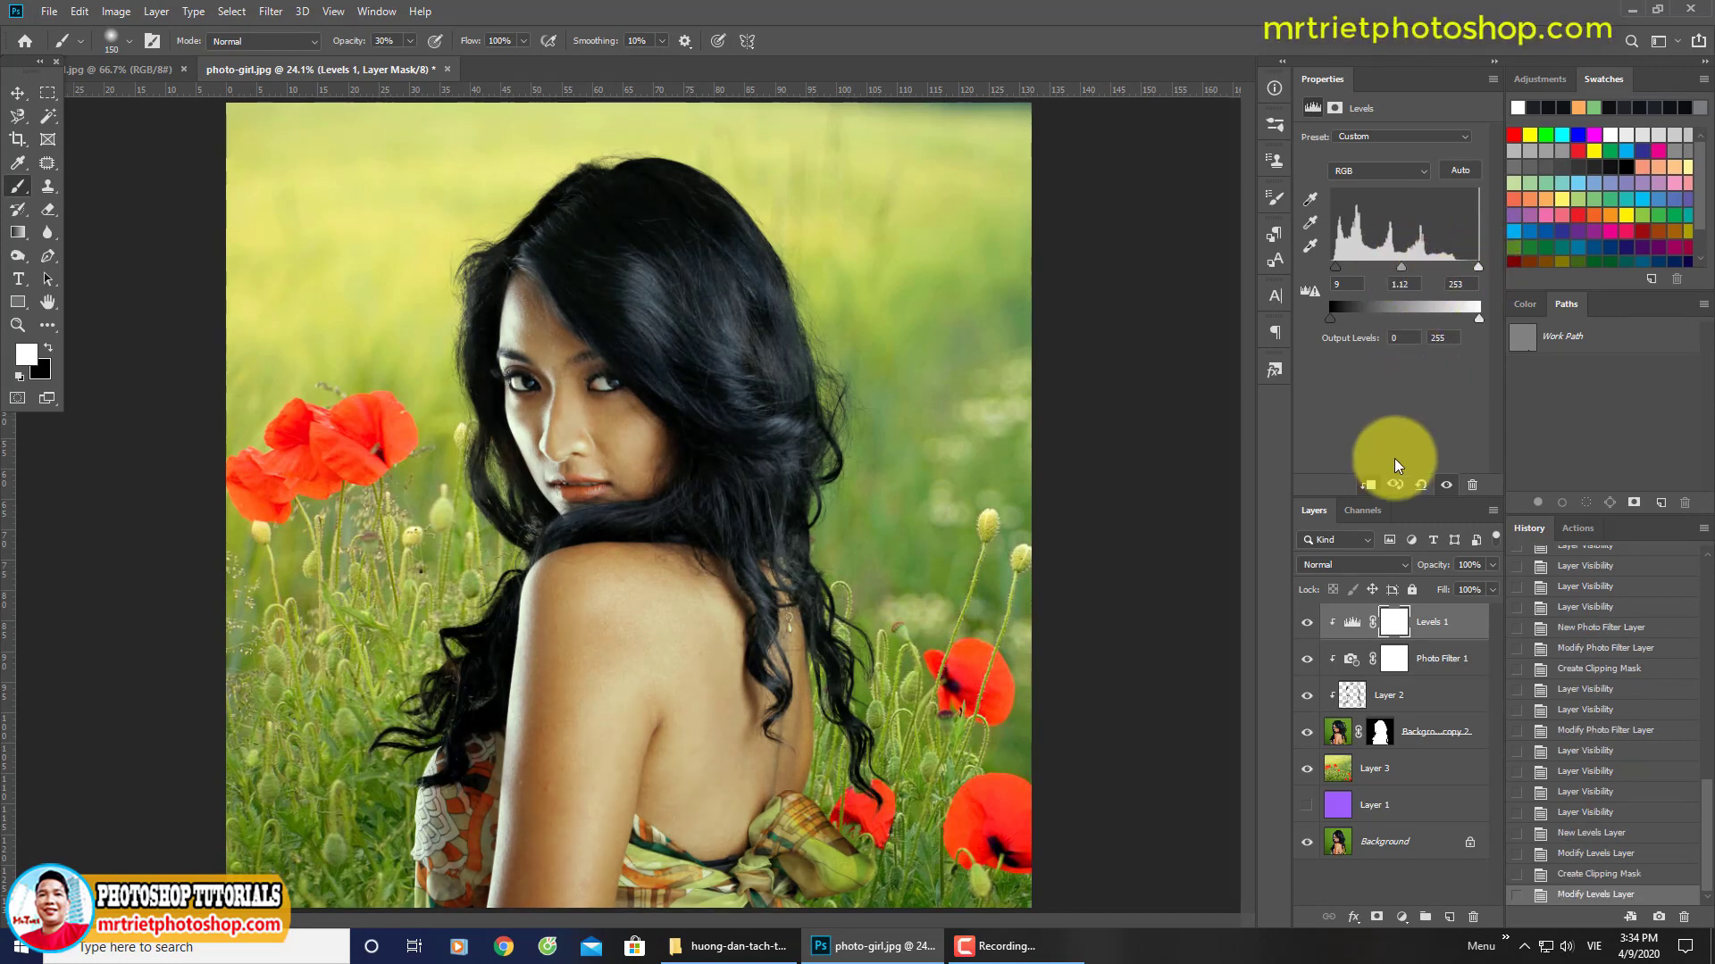
# Step: Toggle Levels 1 and Photo Filter 1 visibility to compare the color match
pyautogui.click(1308, 625)
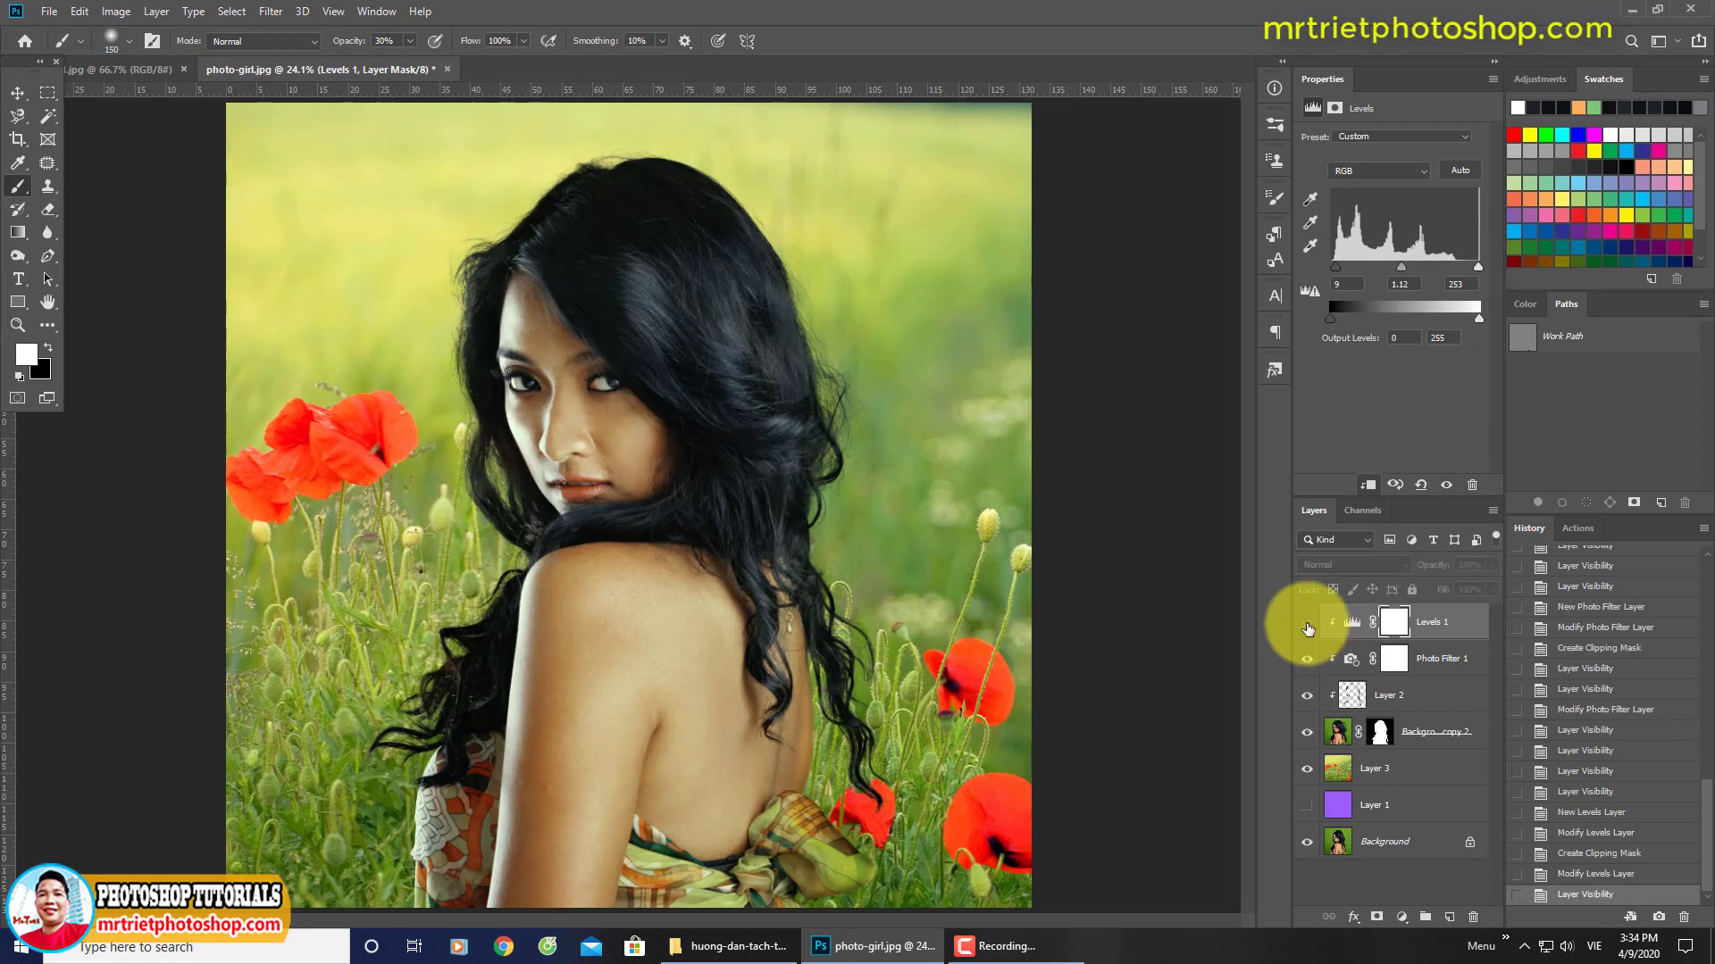
pyautogui.click(1362, 661)
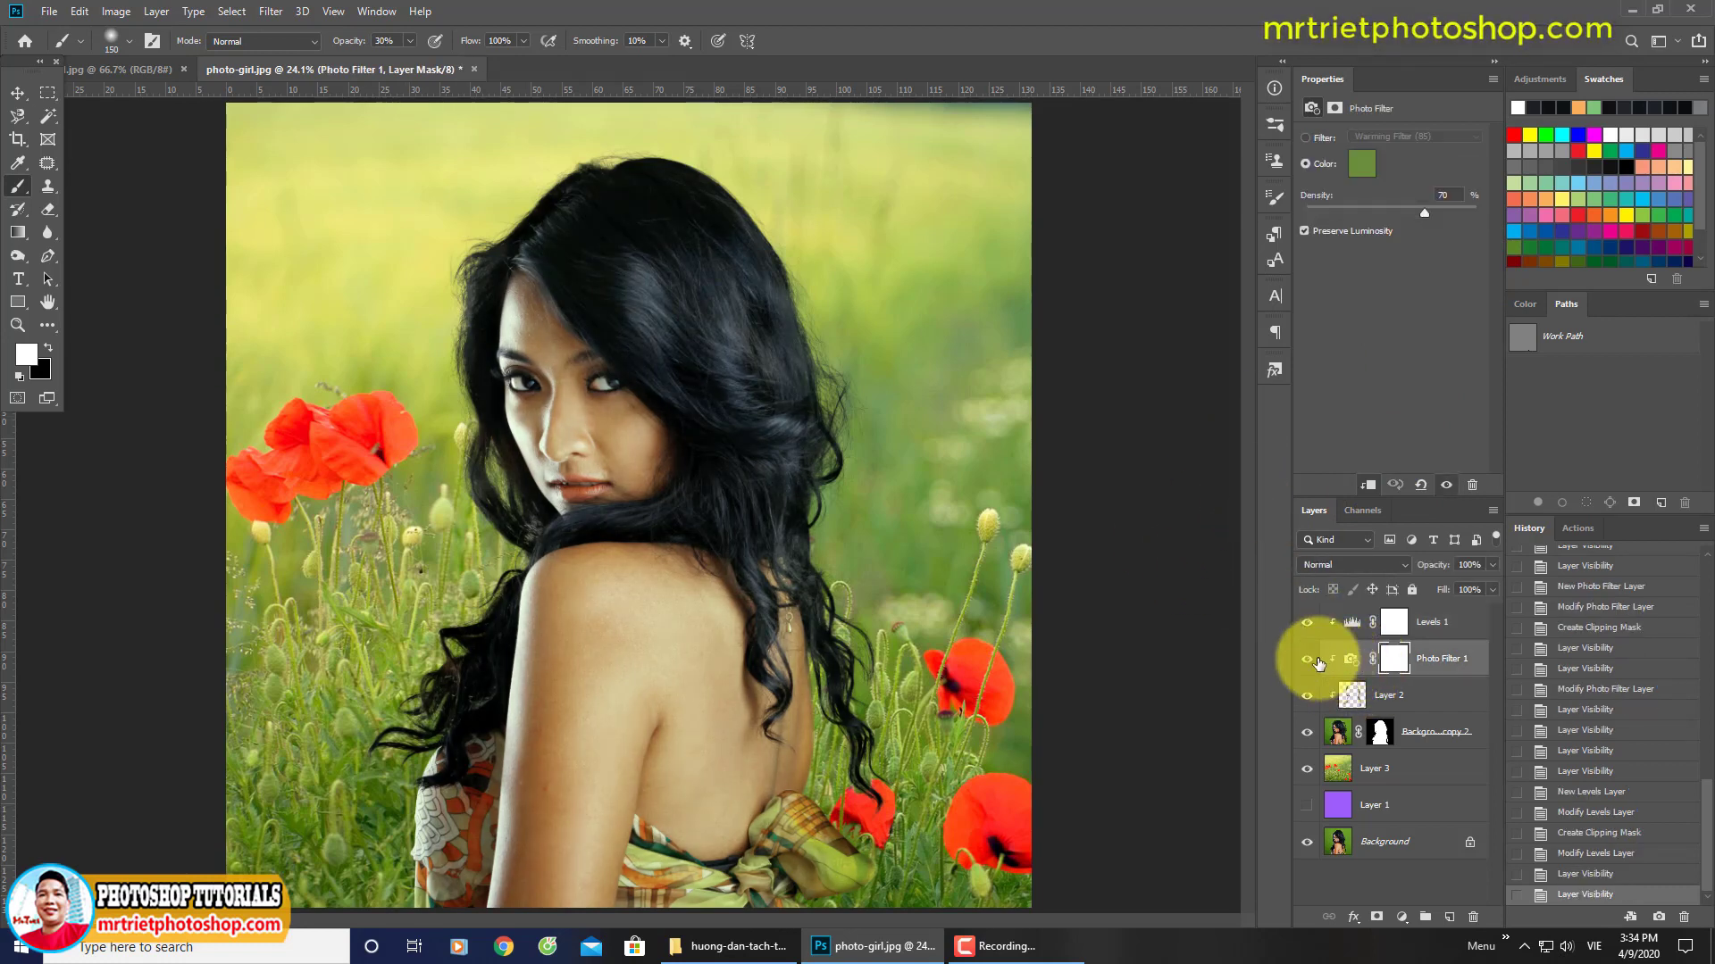
pyautogui.click(1308, 660)
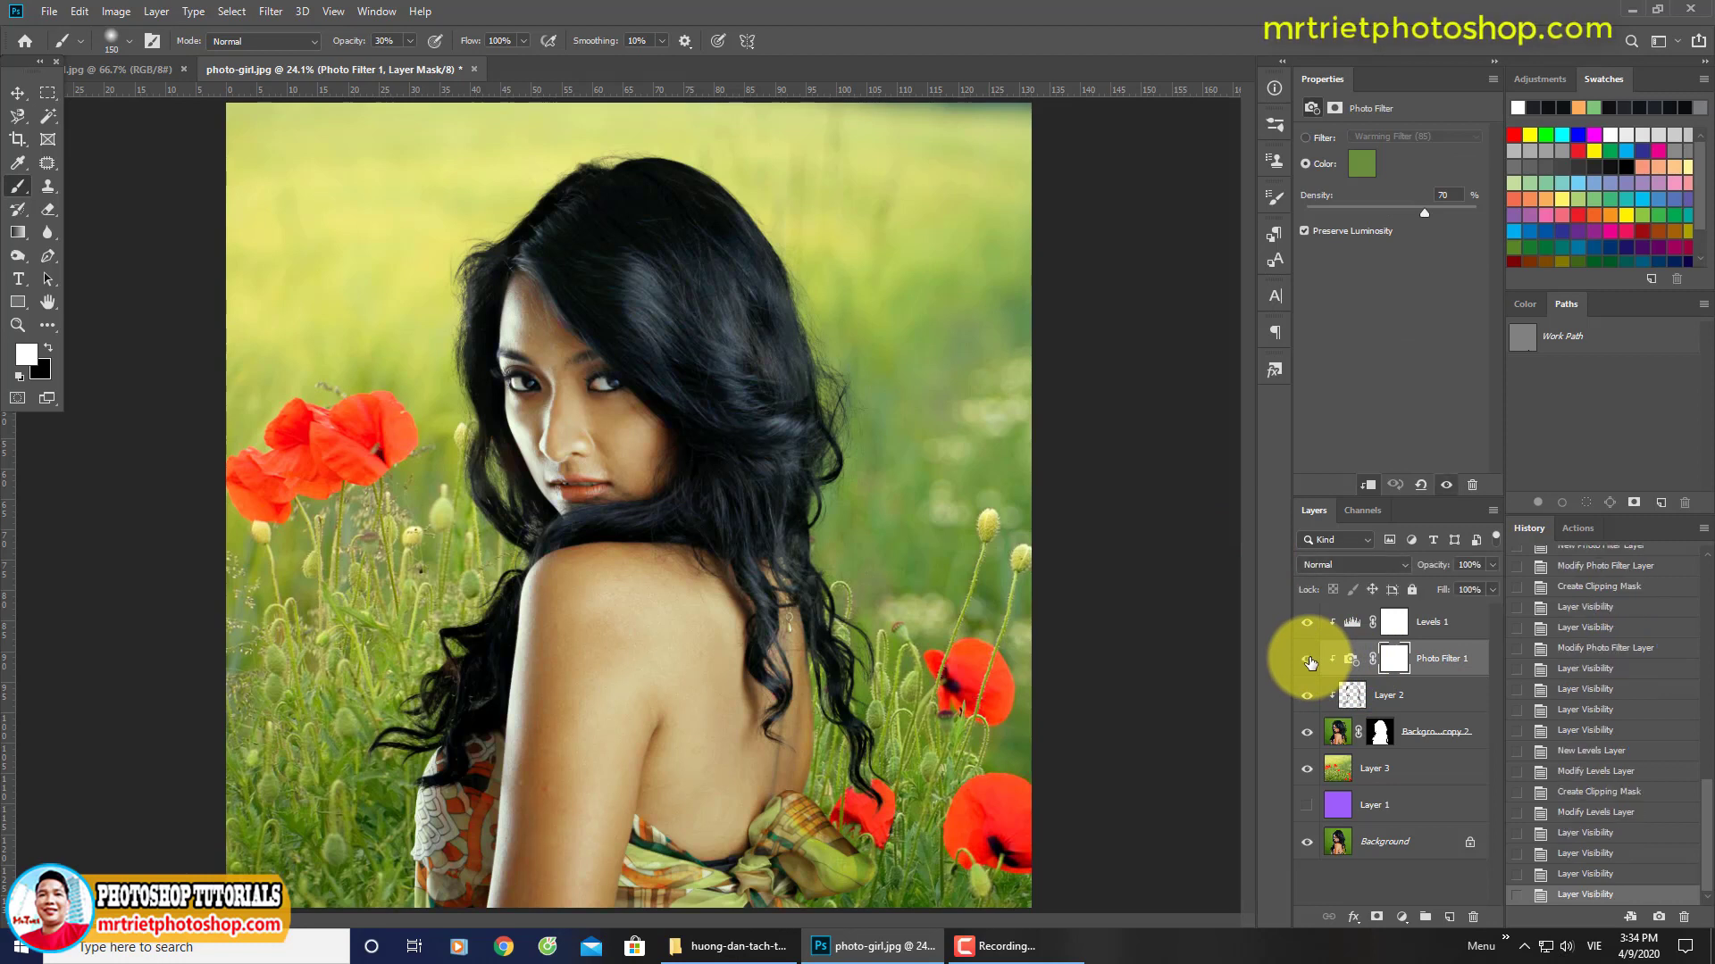
pyautogui.click(1345, 661)
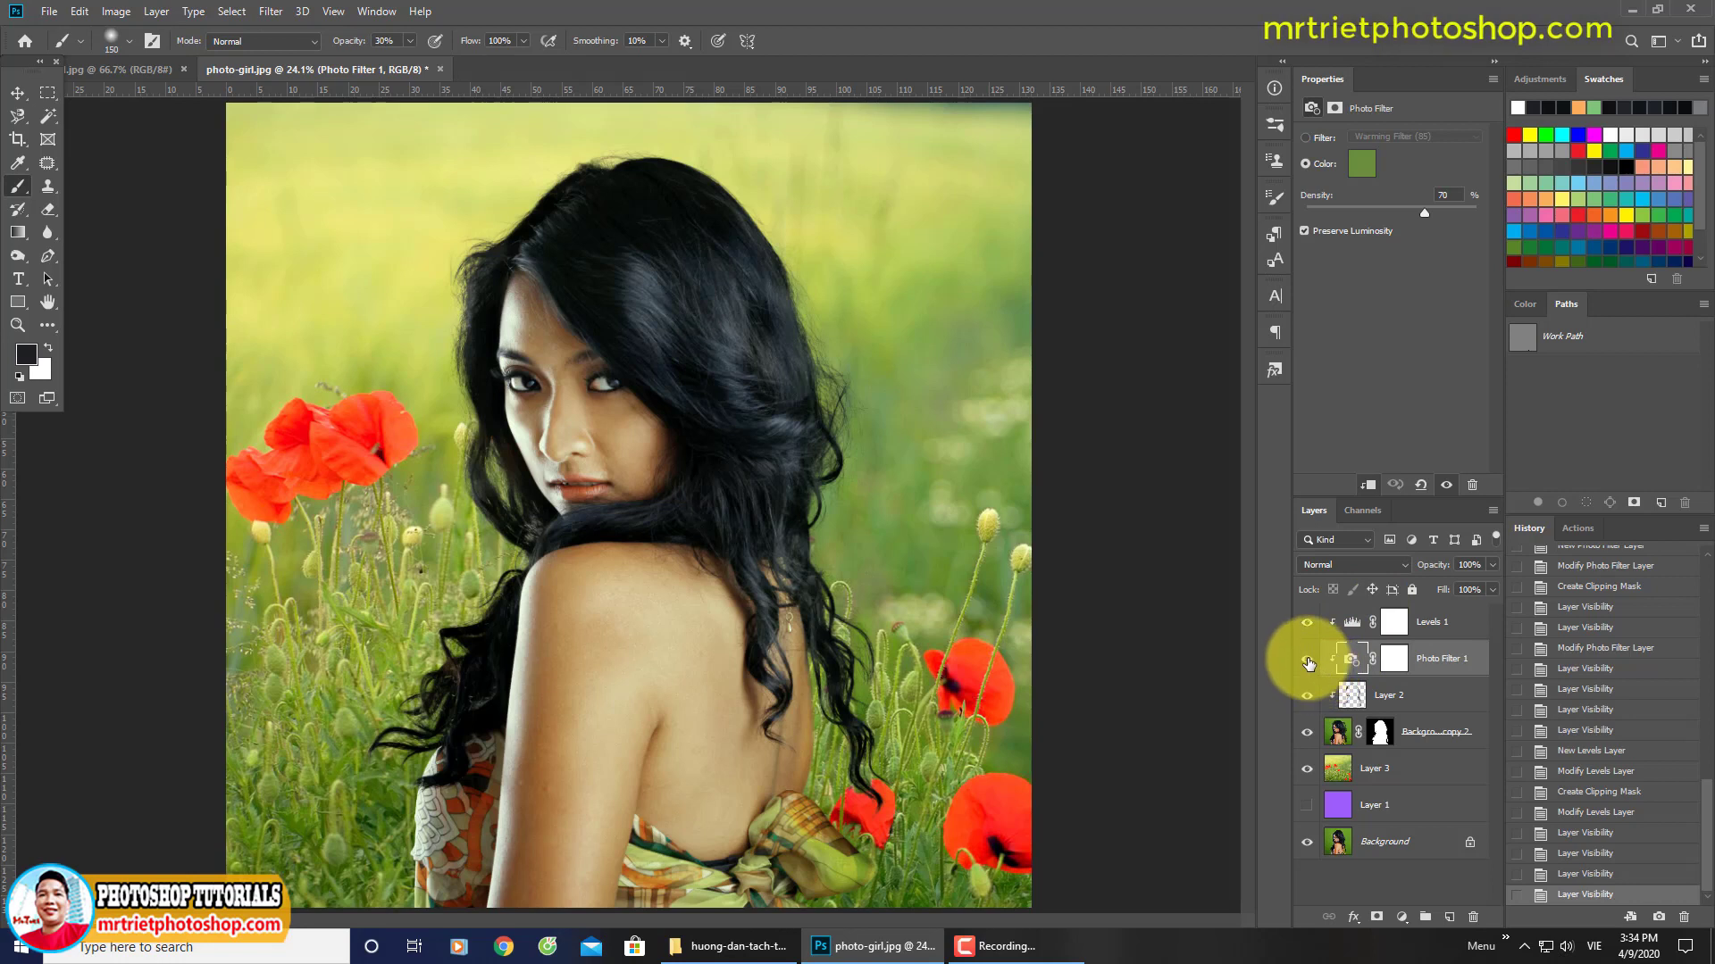
pyautogui.click(1308, 661)
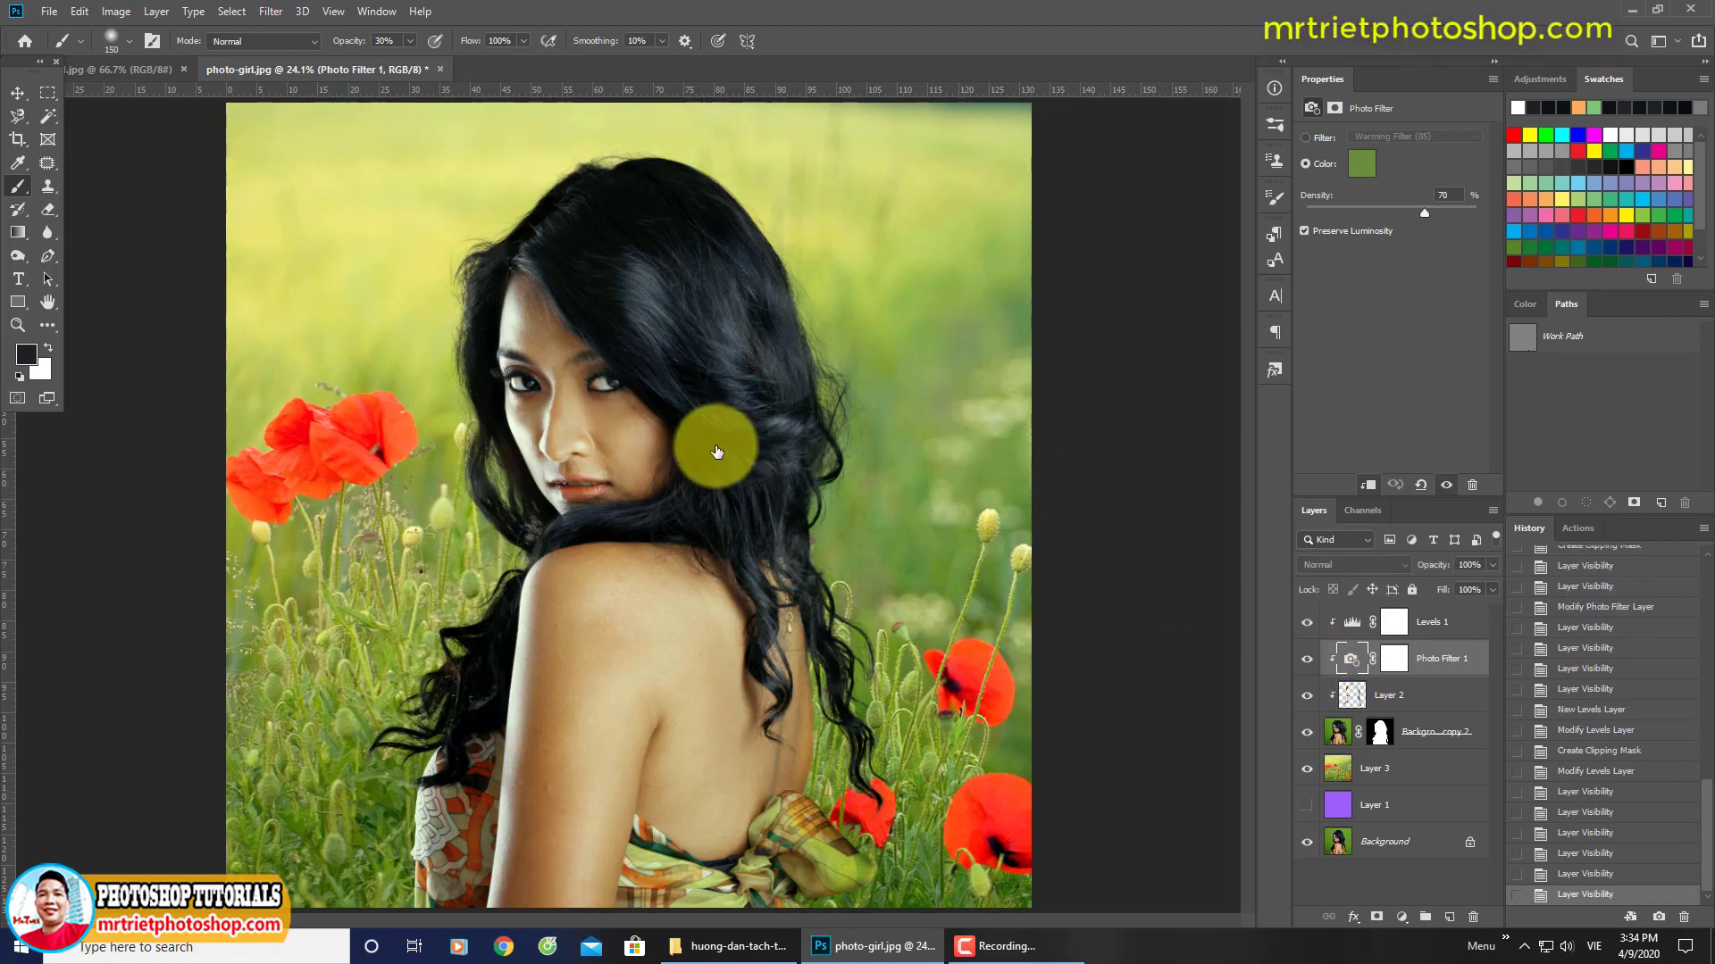